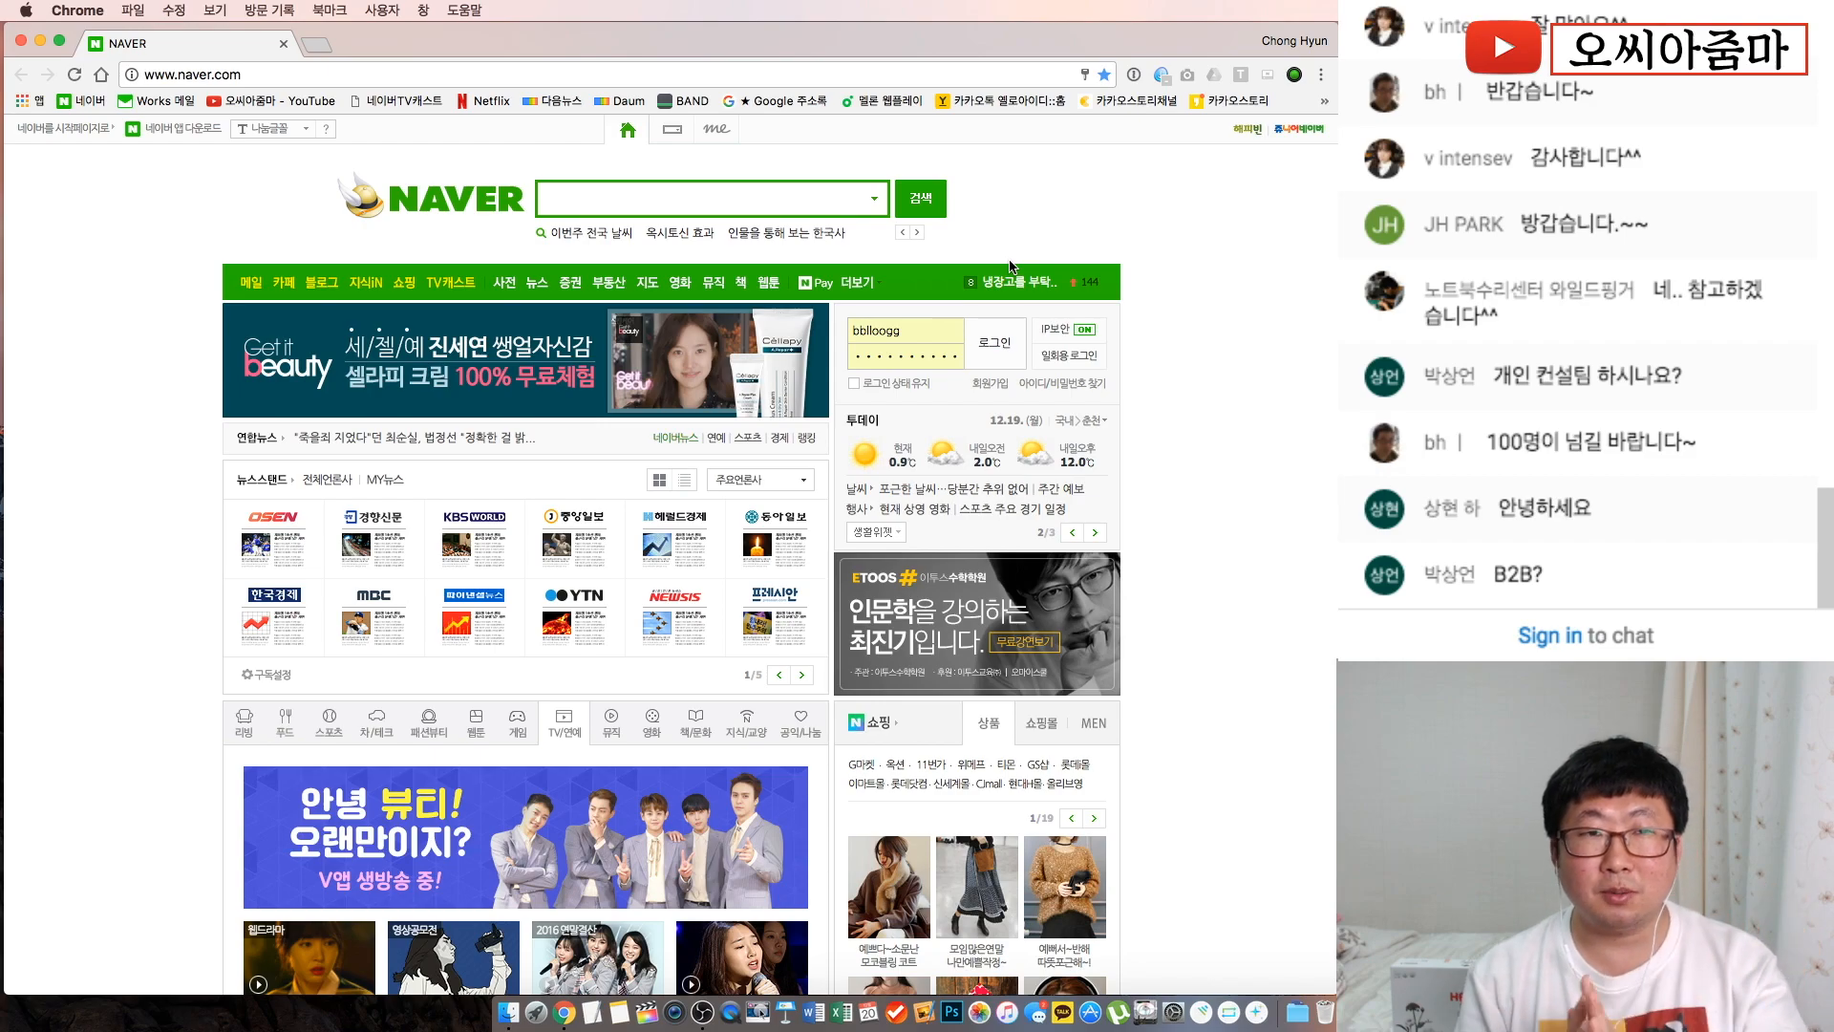
Load m.naver.com in a new tab and search for 전주가족사진
click(314, 43)
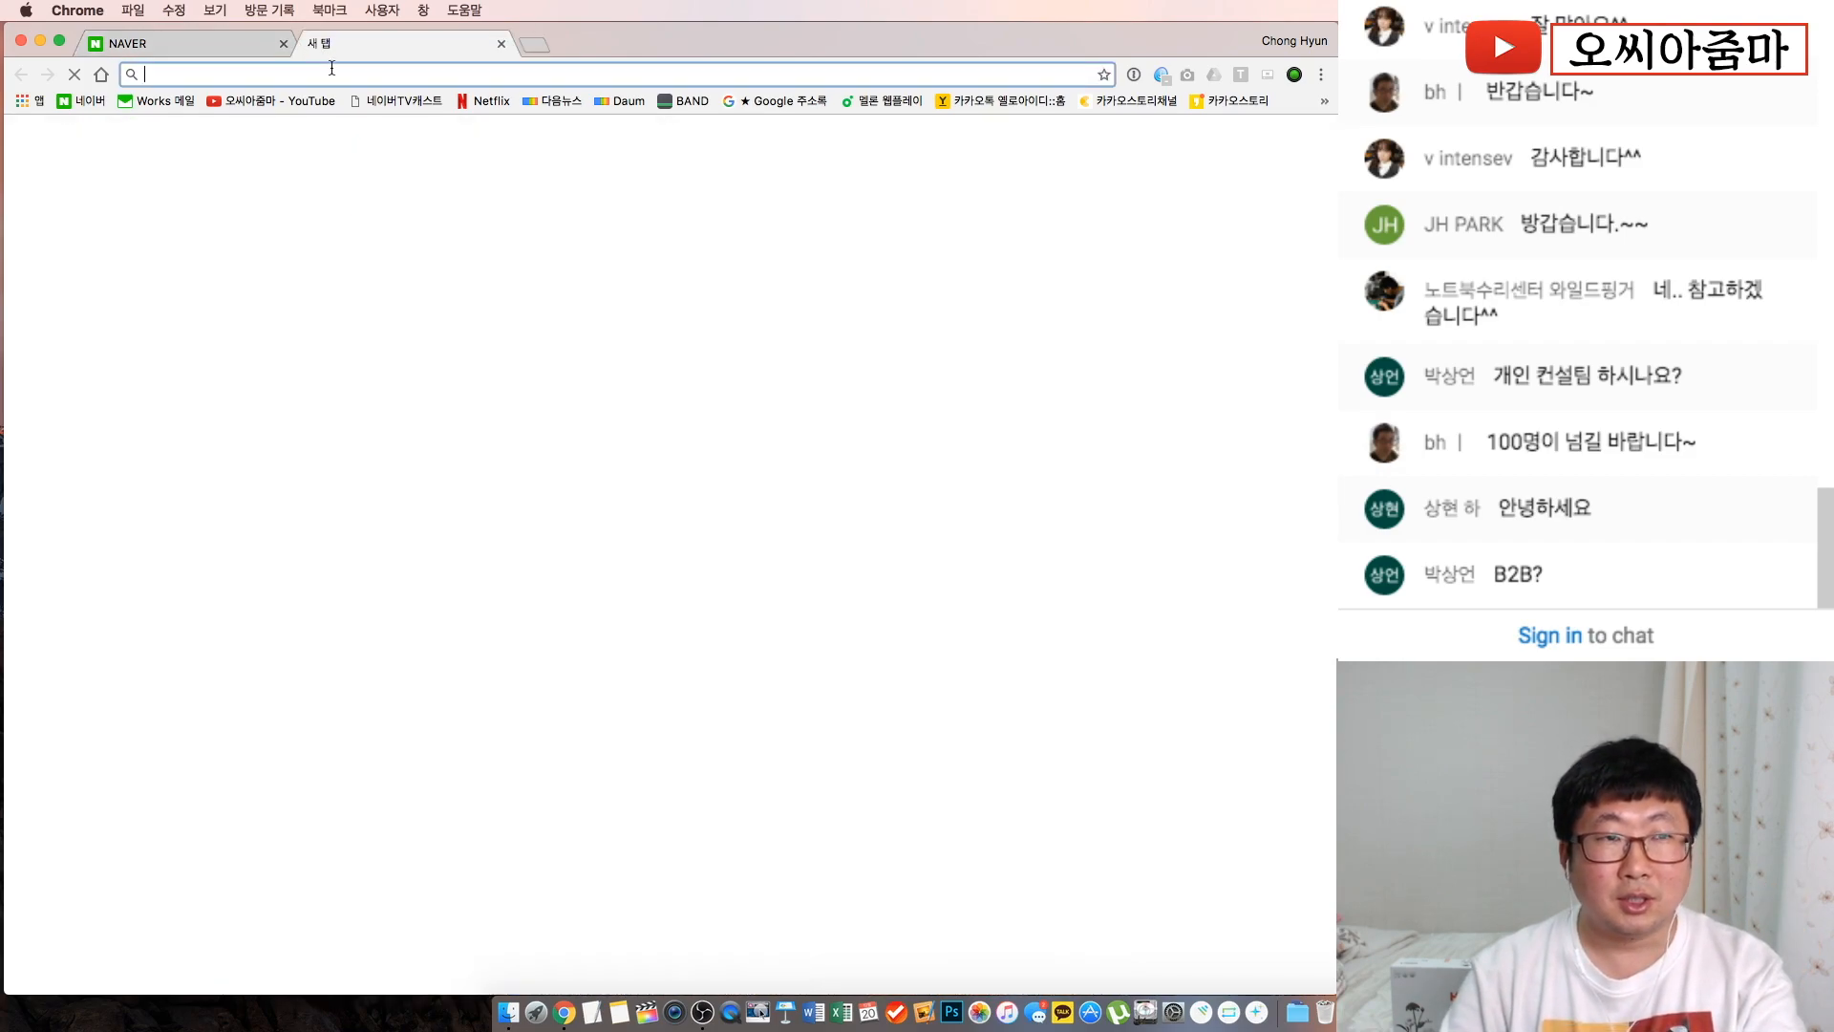
text(m.naver.com)
key(Return)
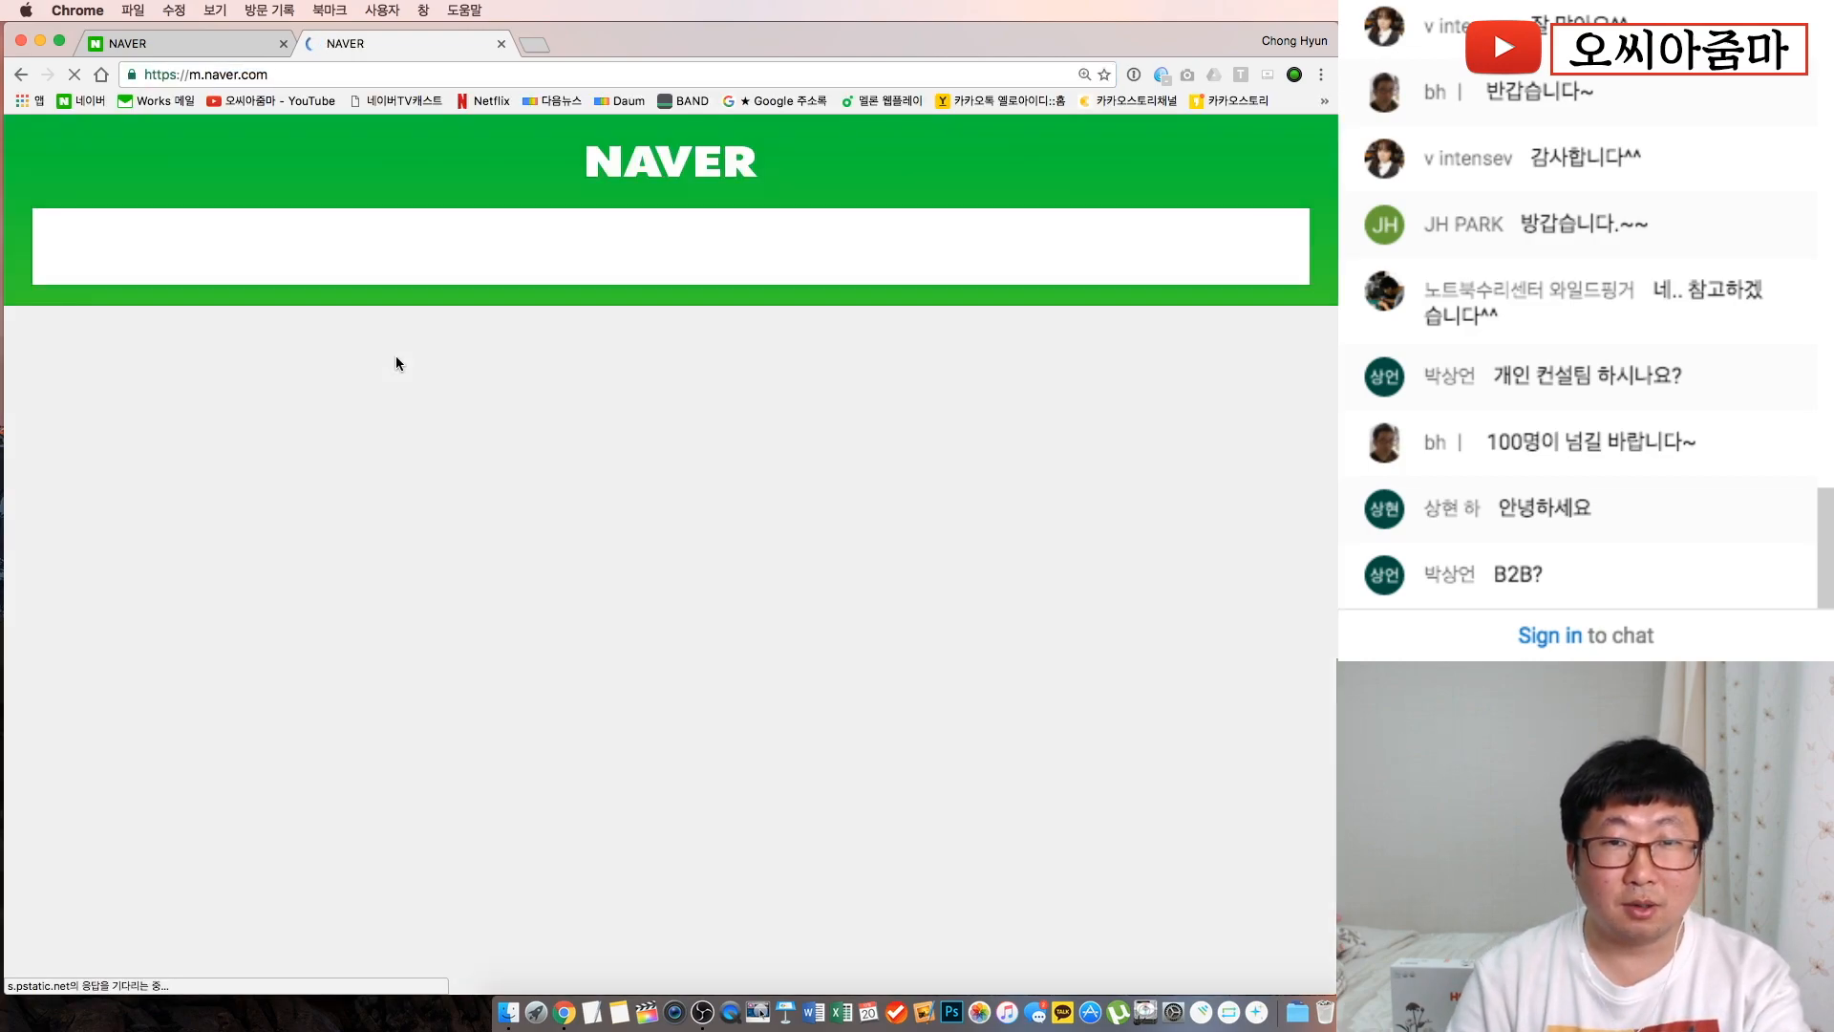
click(435, 240)
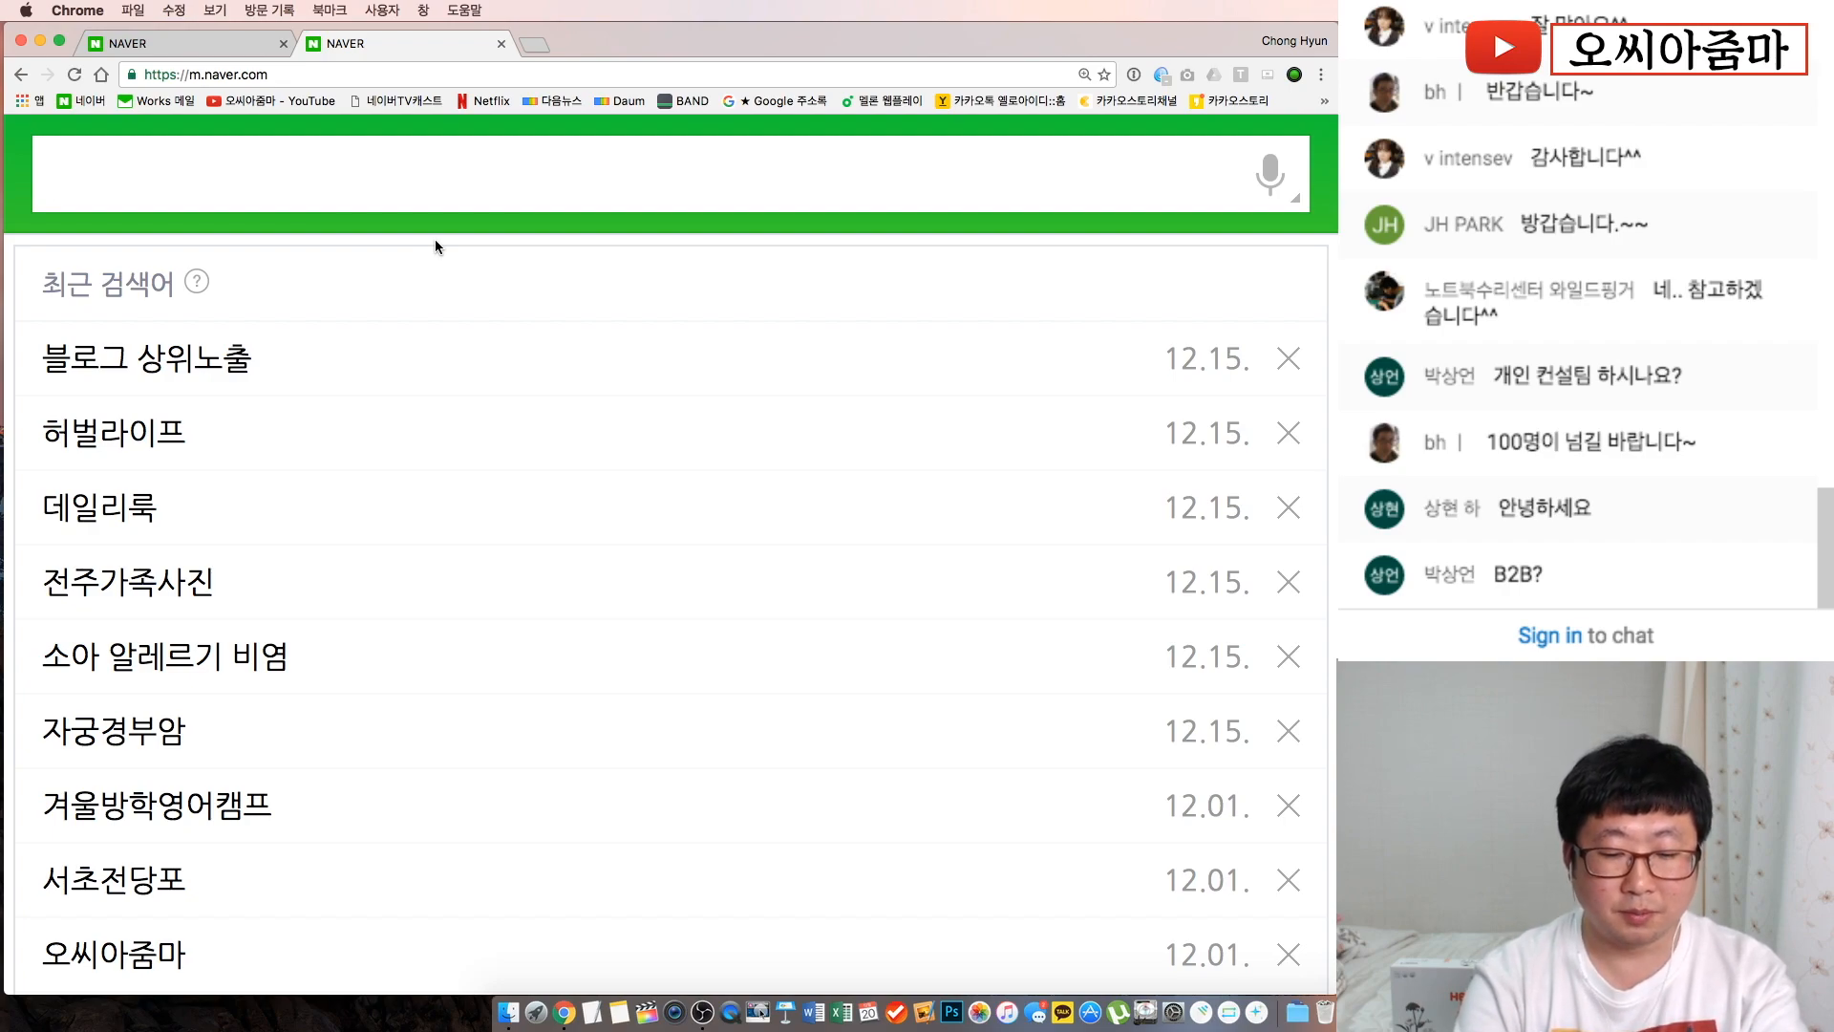
text(wjs)
key(BackSpace)
key(BackSpace)
key(BackSpace)
text(저ㄴ주가족사진)
key(Return)
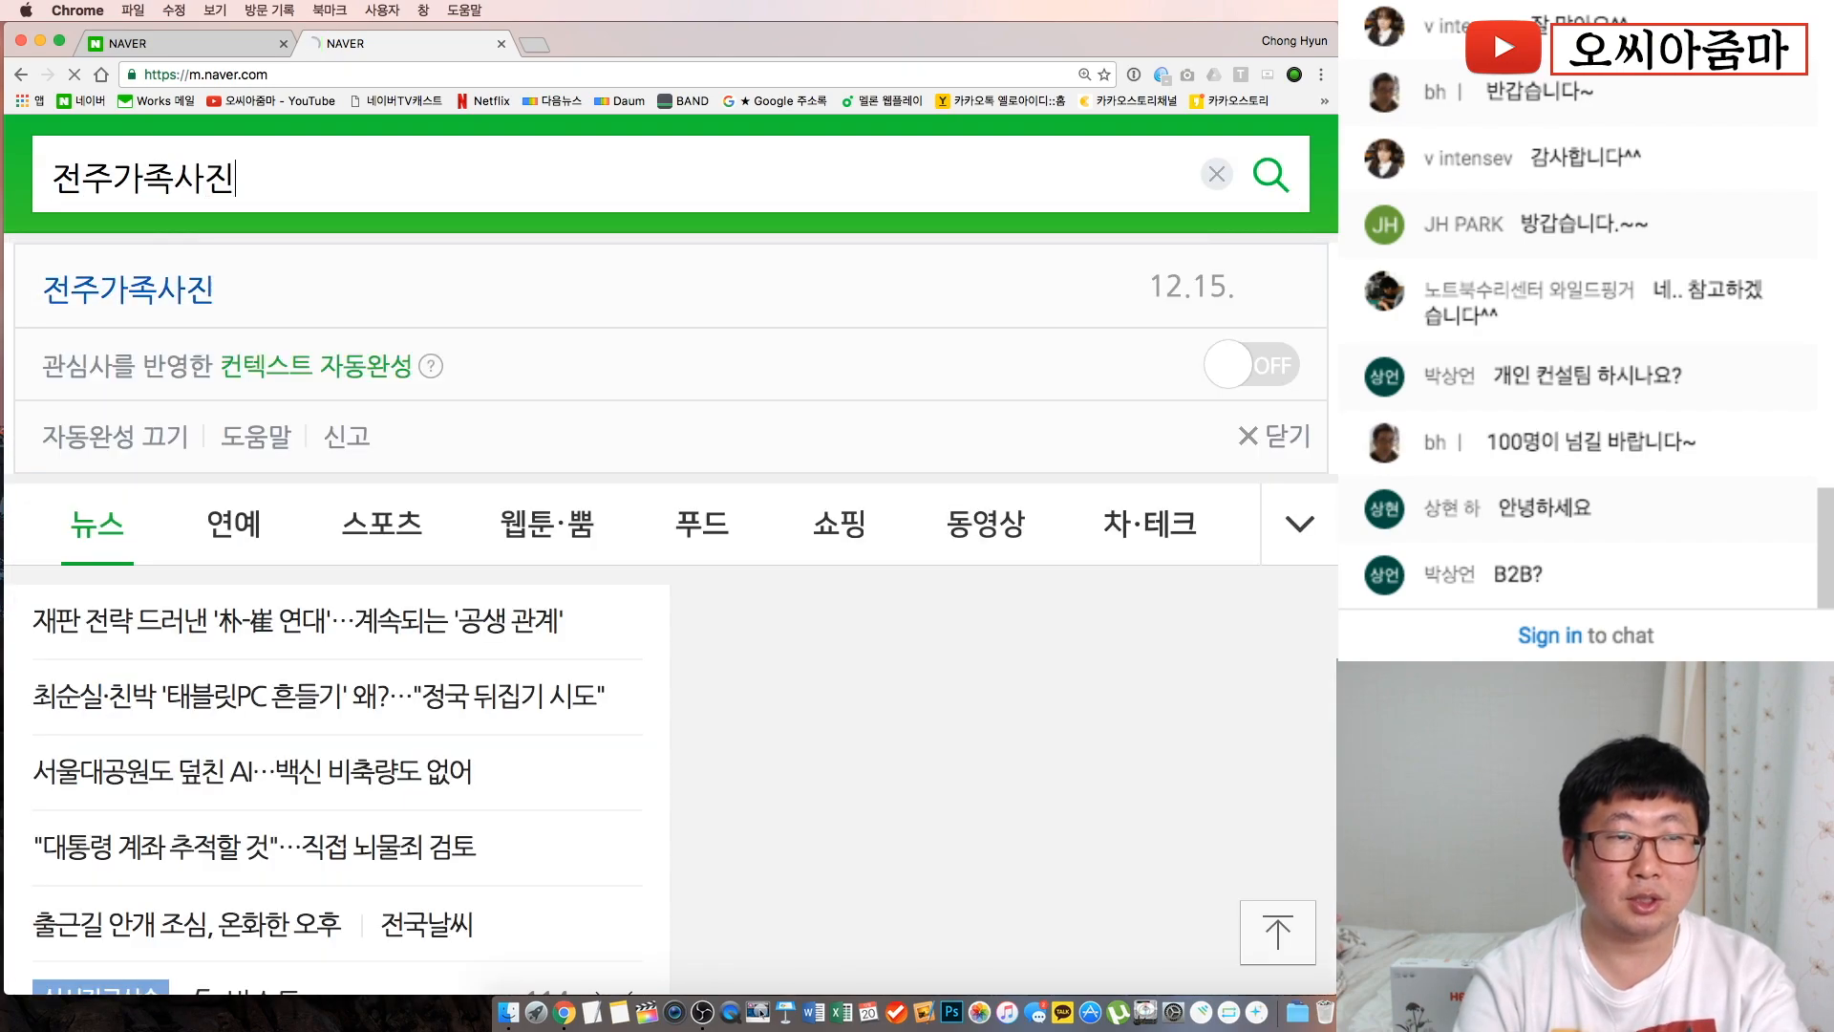
Browse the image results and the 플레이스 list of local photo studios
scroll(596, 497, down, 5)
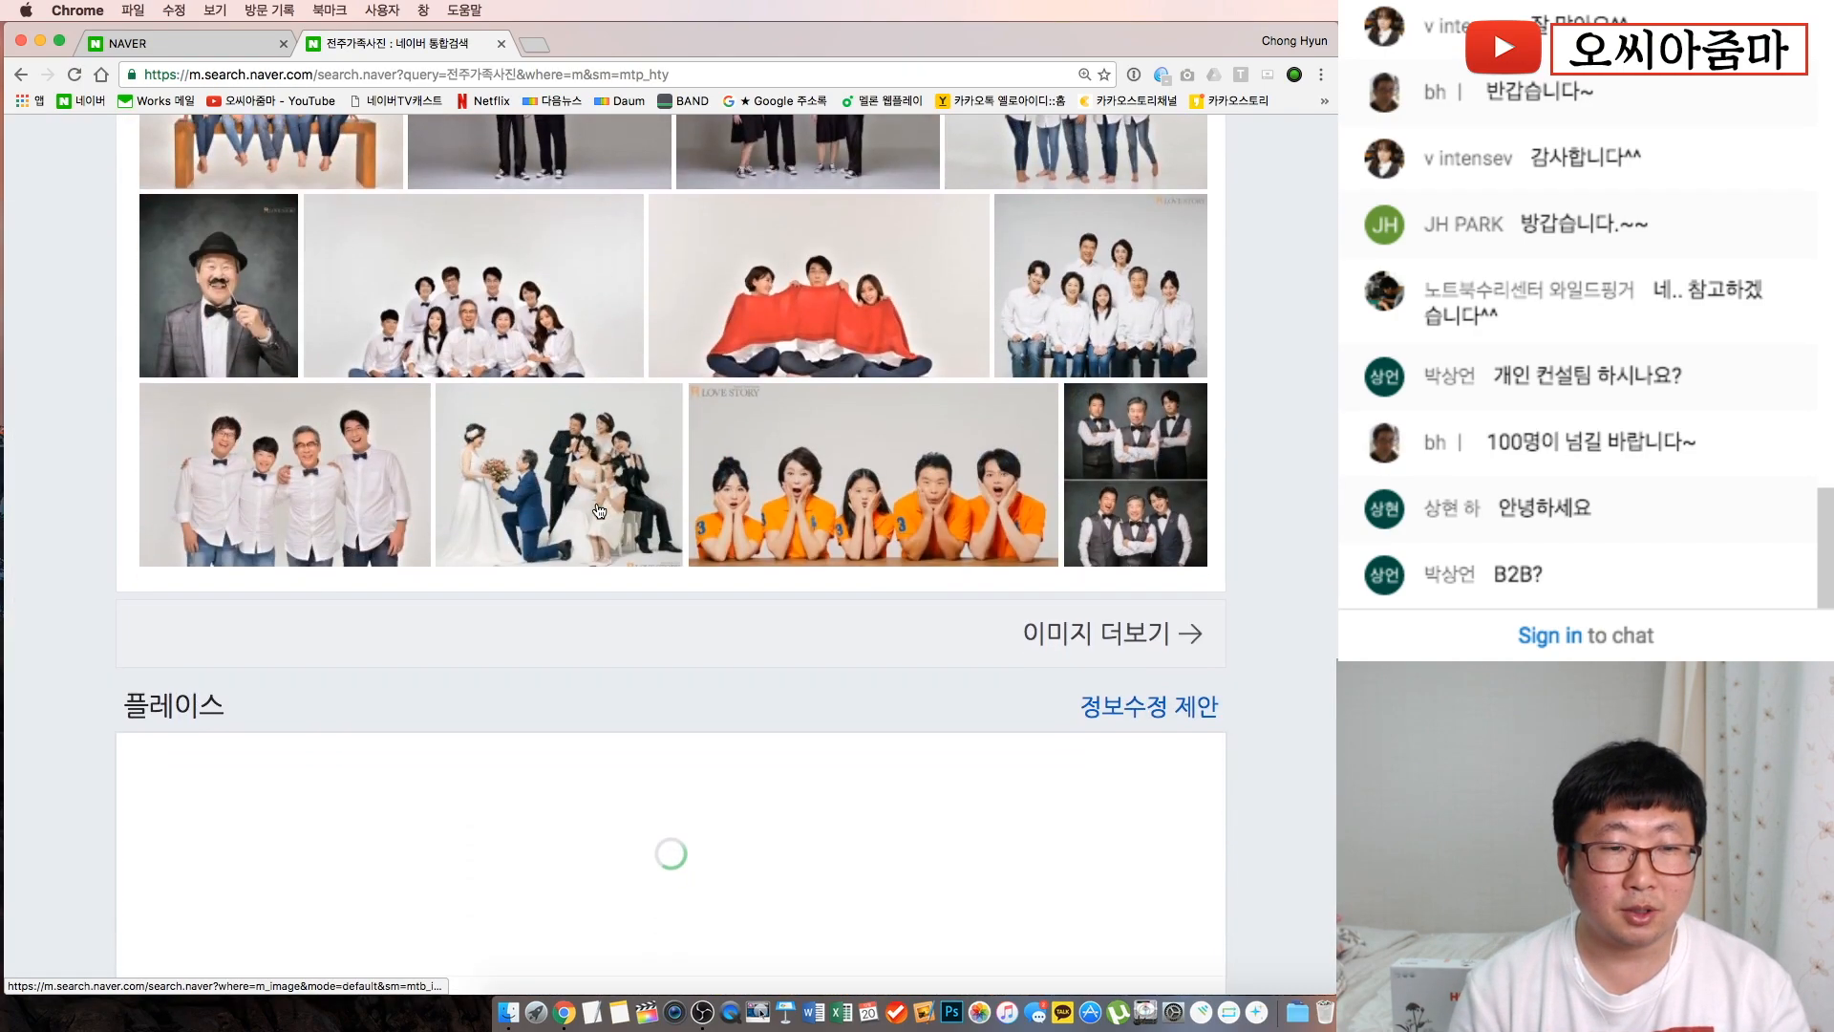
scroll(599, 510, down, 5)
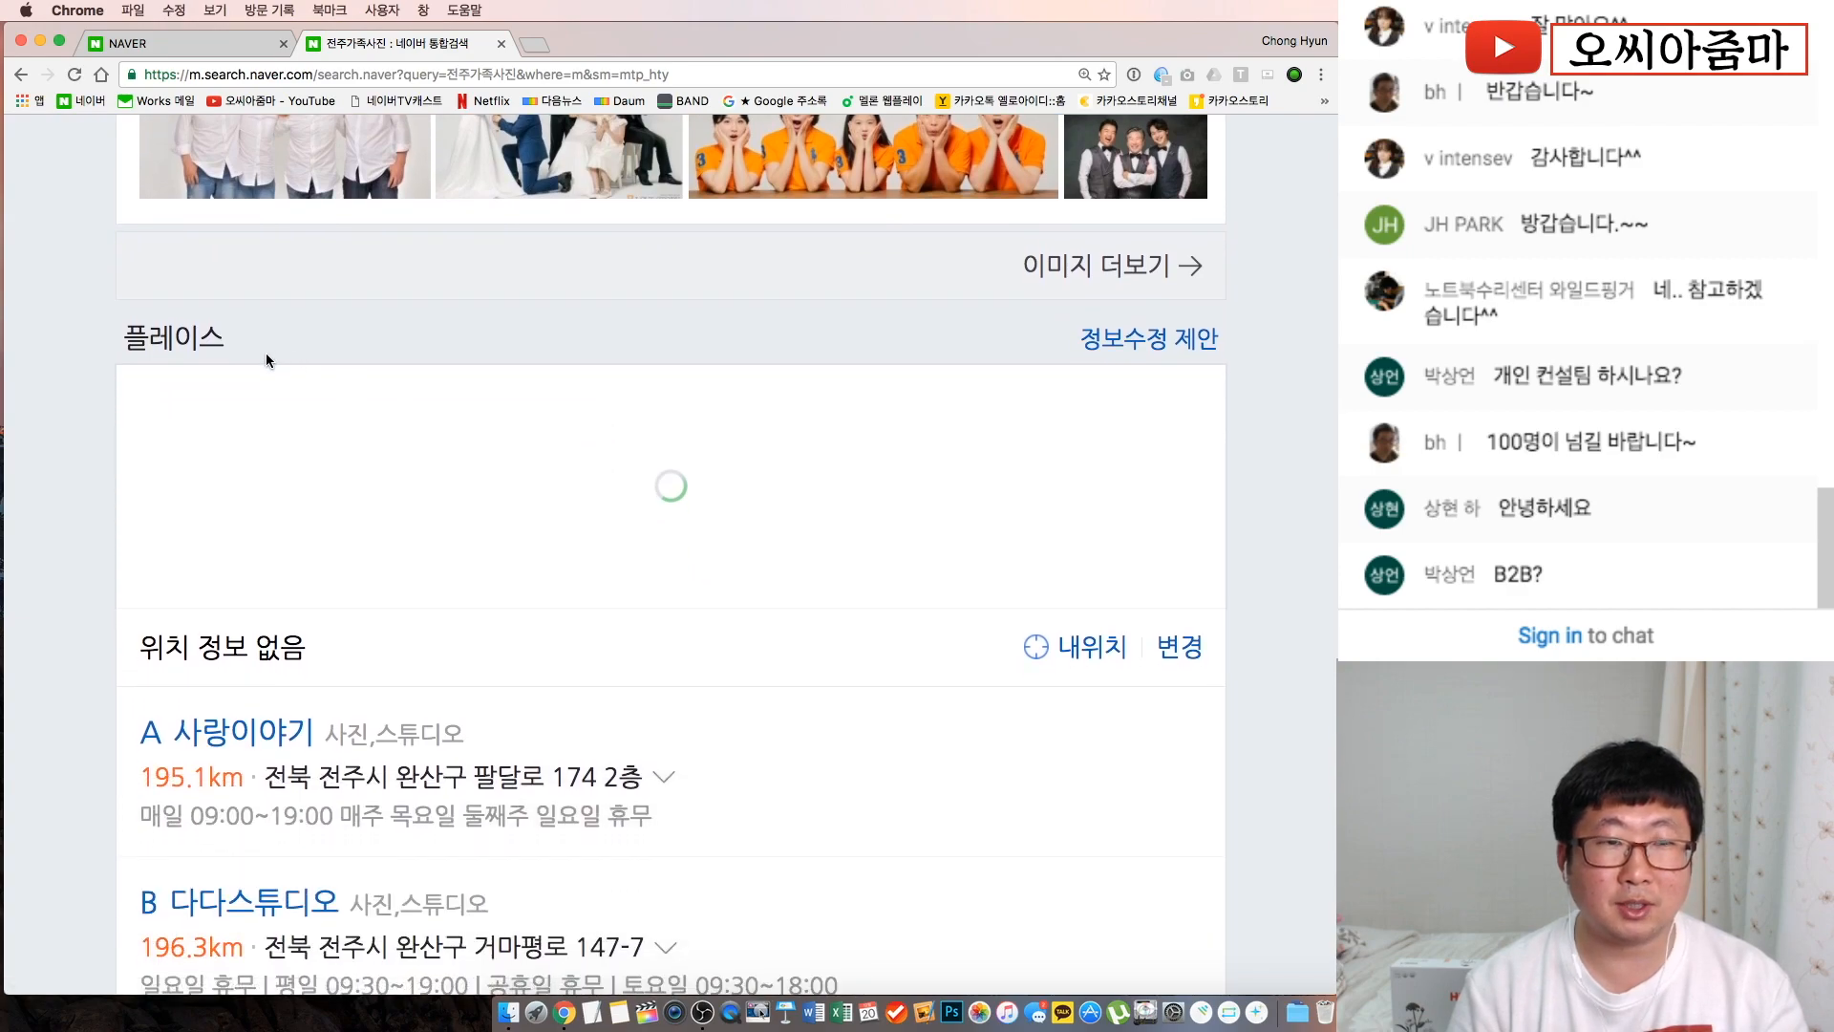
drag(242, 342, 134, 333)
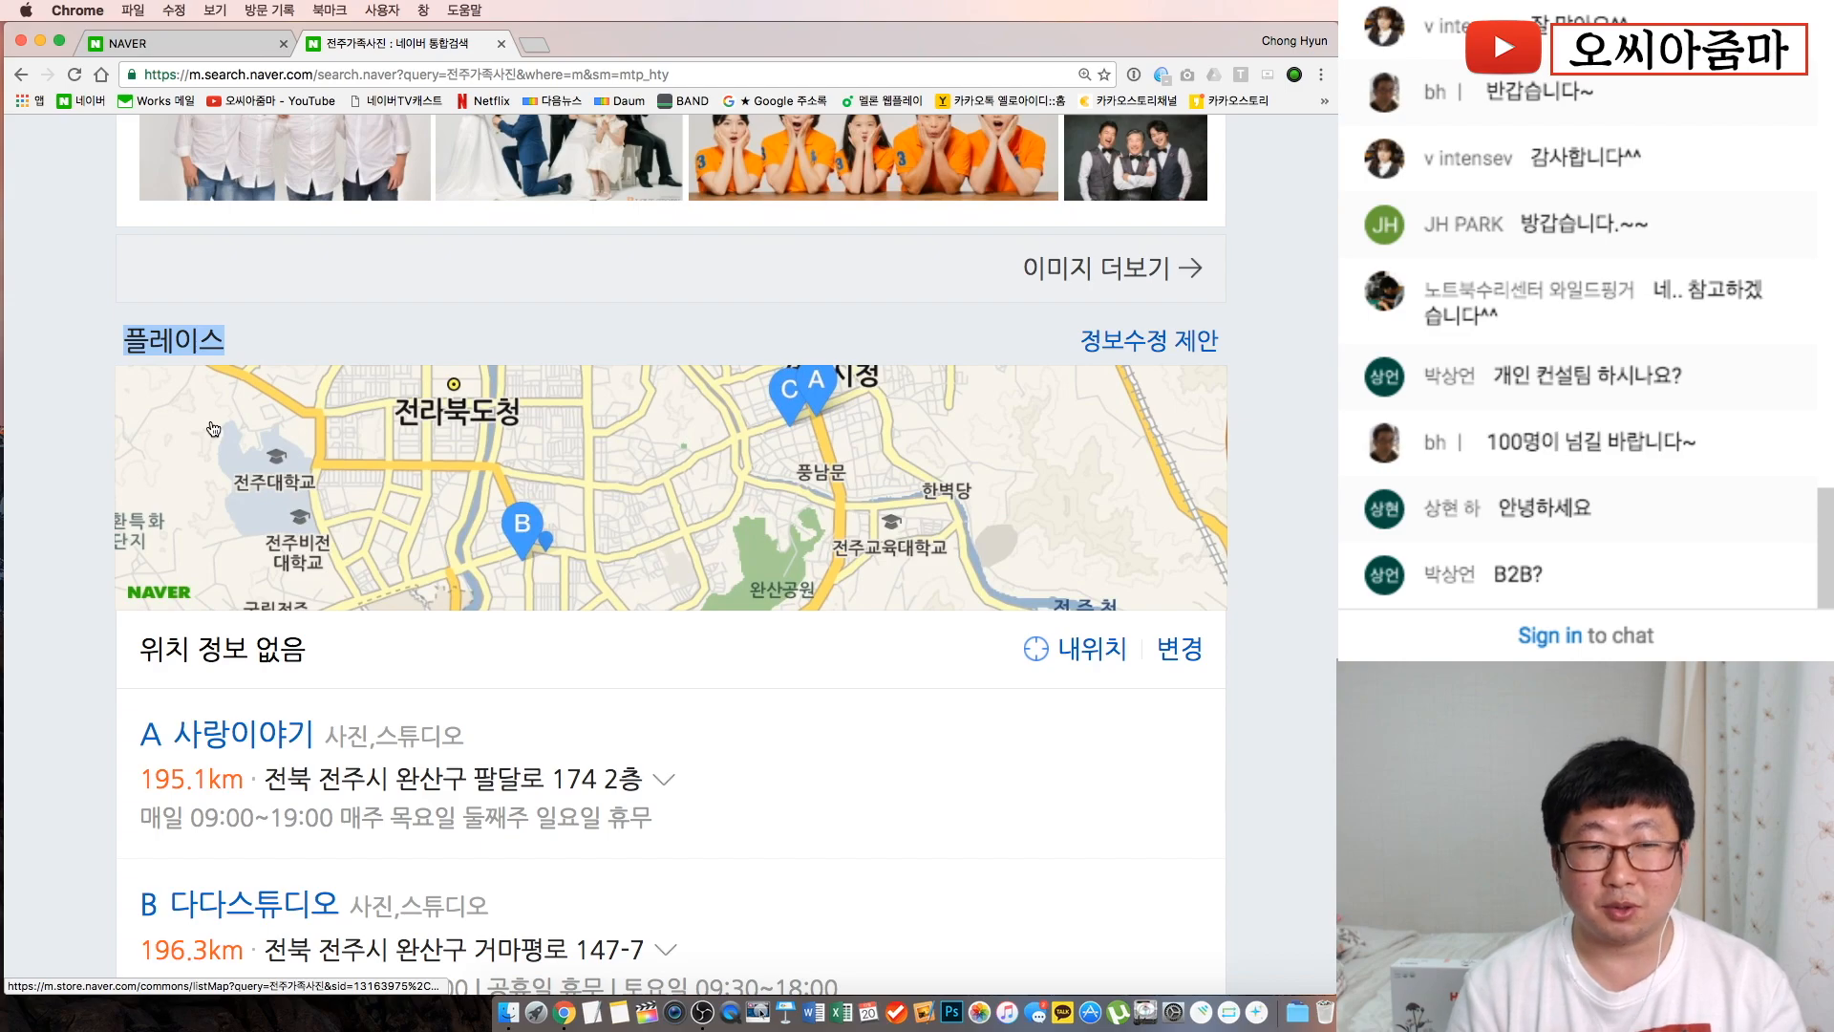
scroll(242, 507, down, 2)
scroll(242, 507, up, 10)
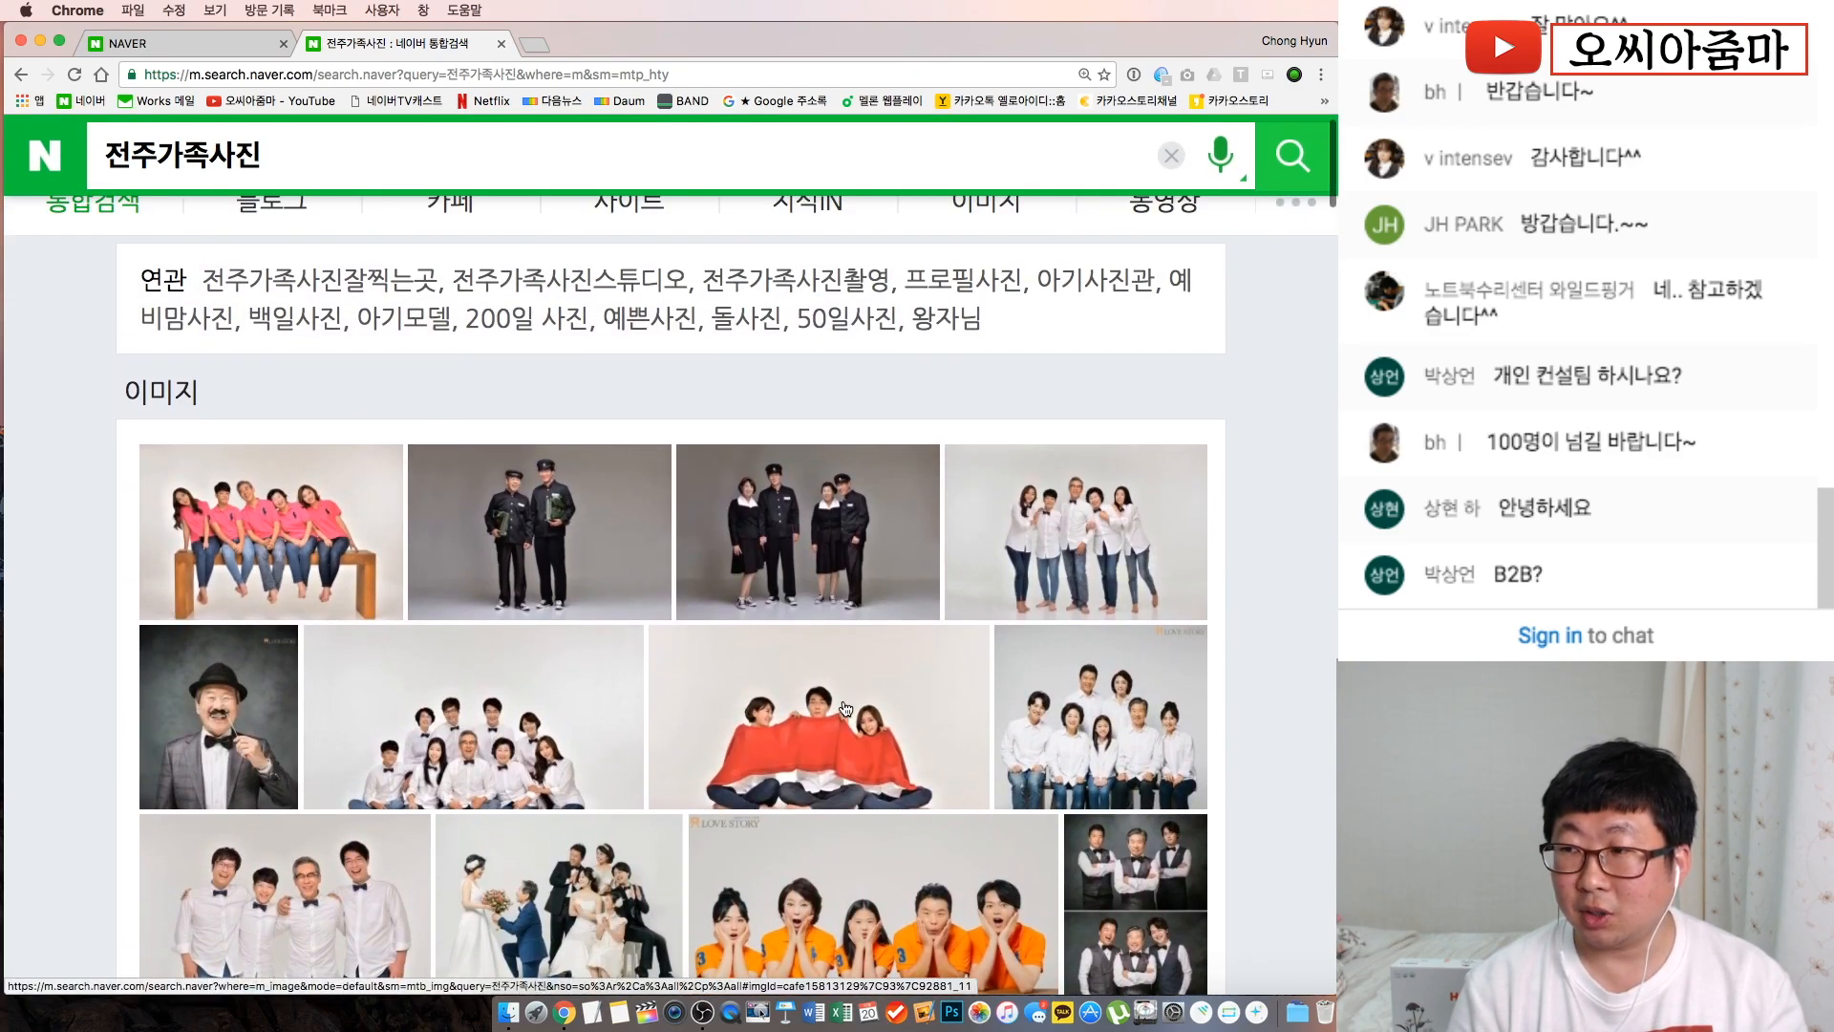
scroll(134, 704, down, 15)
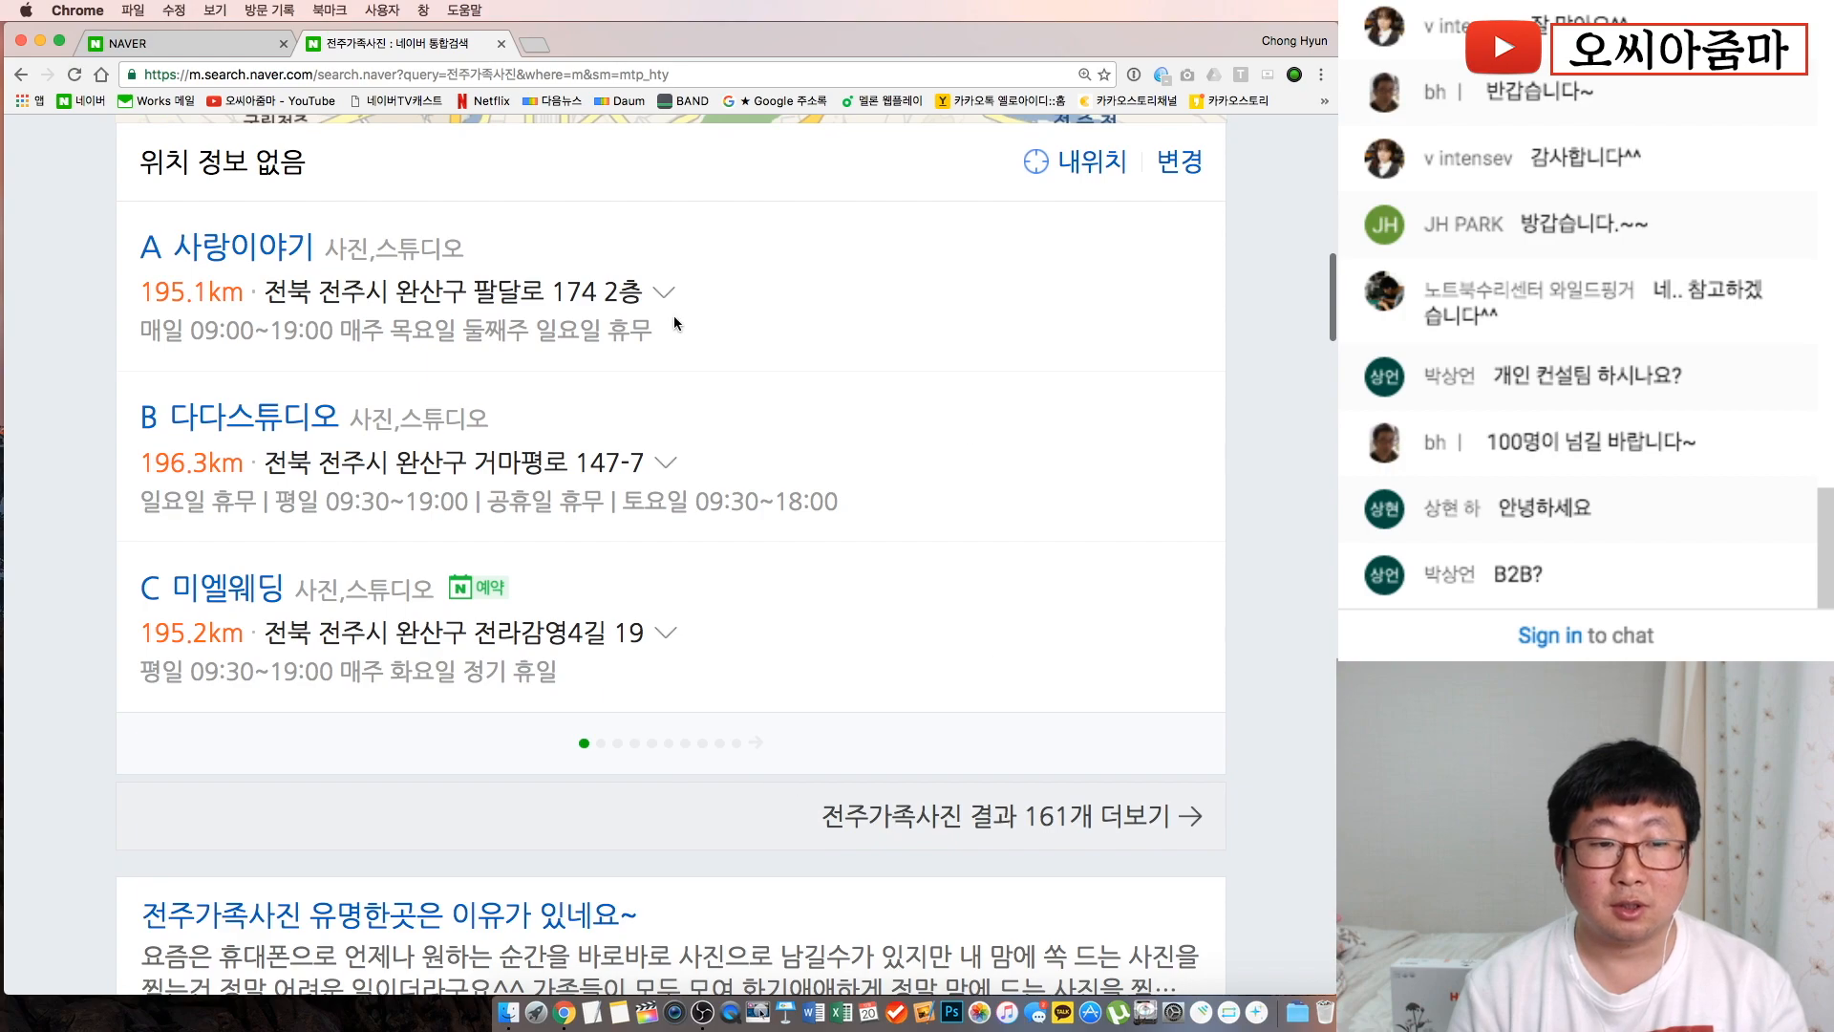
scroll(648, 322, up, 10)
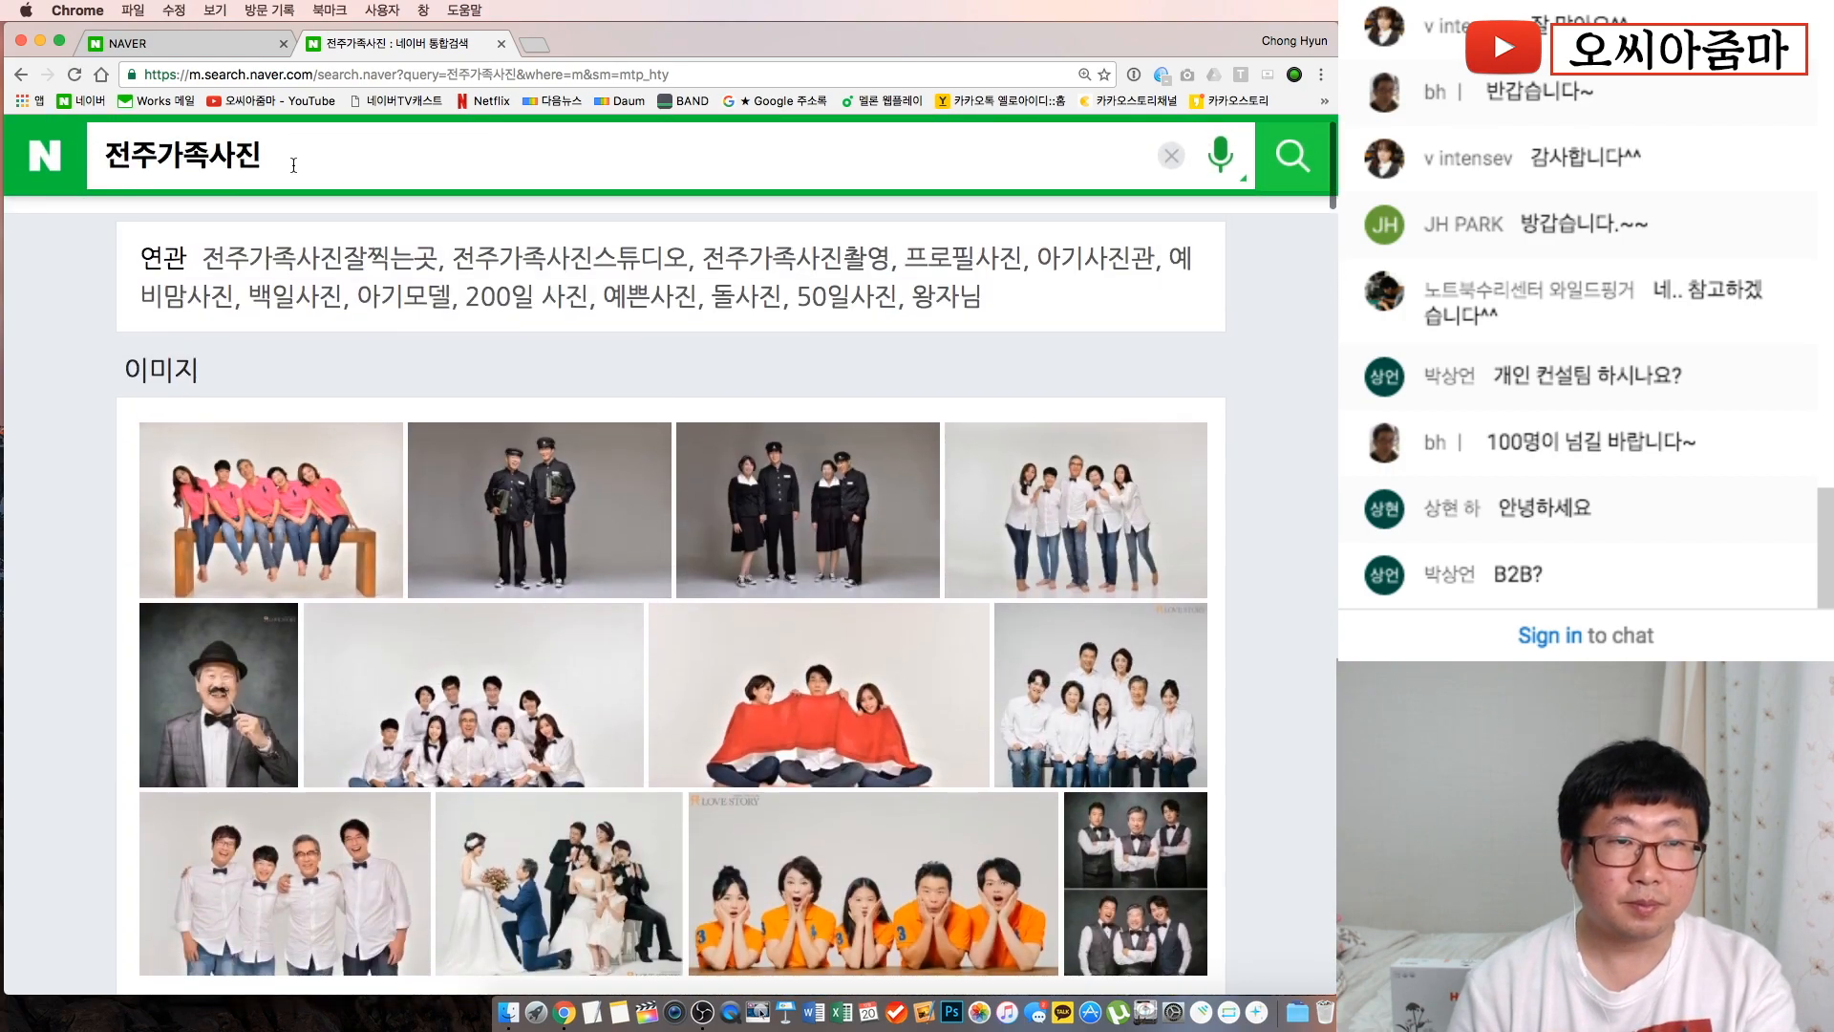
Search mobile Naver for 은평구한의원 and browse the Place map and clinic listings
click(293, 164)
text(은프)
text(평구한의원)
key(Return)
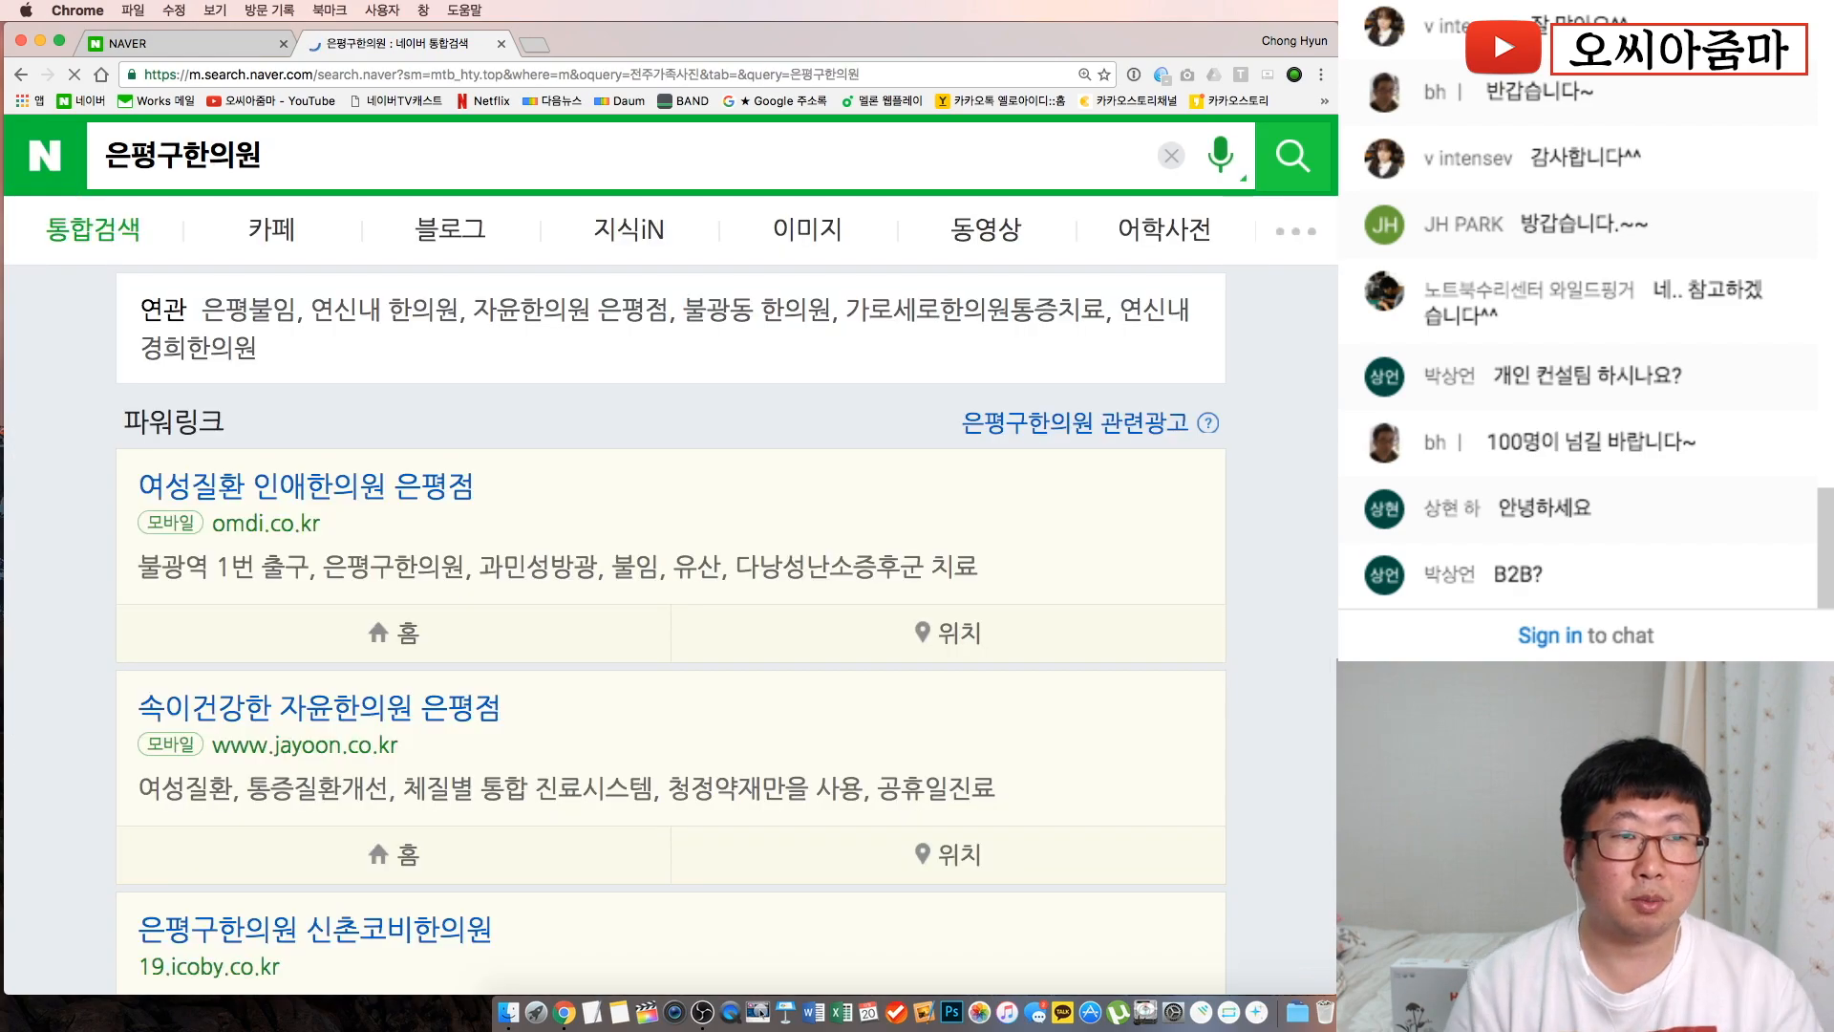
scroll(399, 443, down, 8)
scroll(400, 444, down, 4)
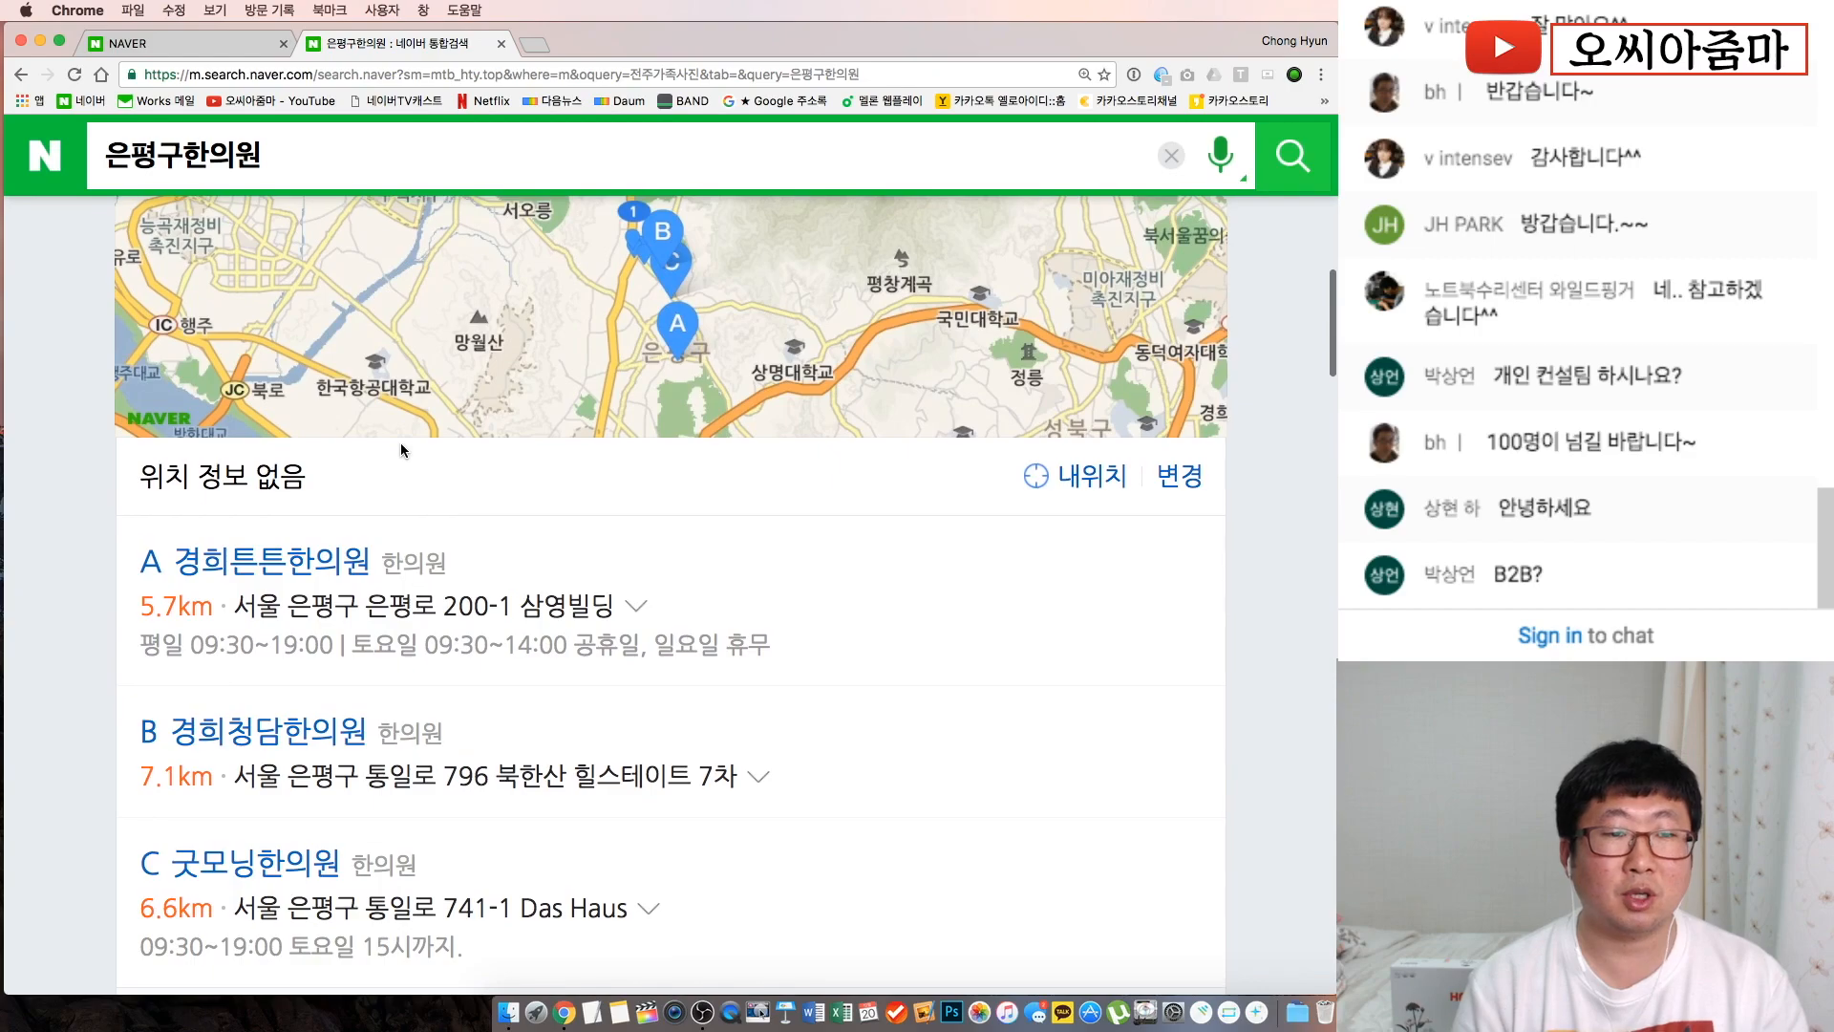
scroll(399, 444, up, 1)
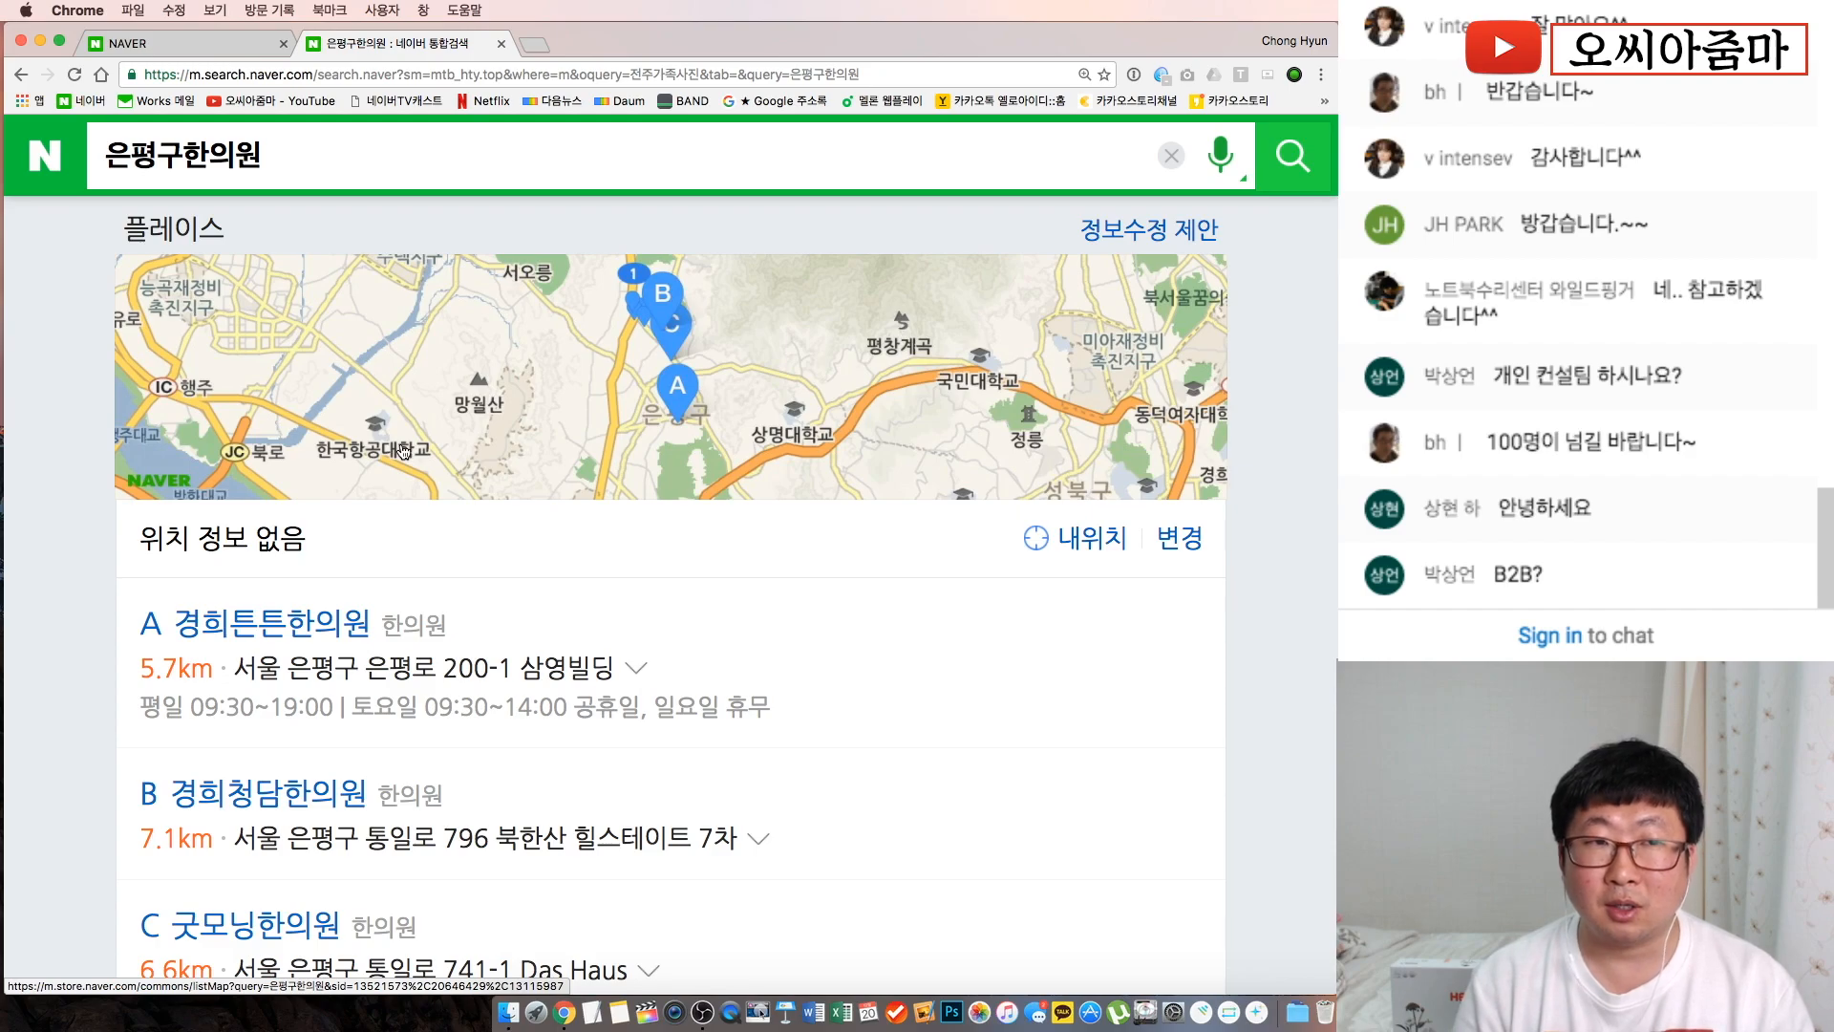
Search 강남맛집 and scroll through restaurant listings to the 새로 오픈했어요 section
click(203, 145)
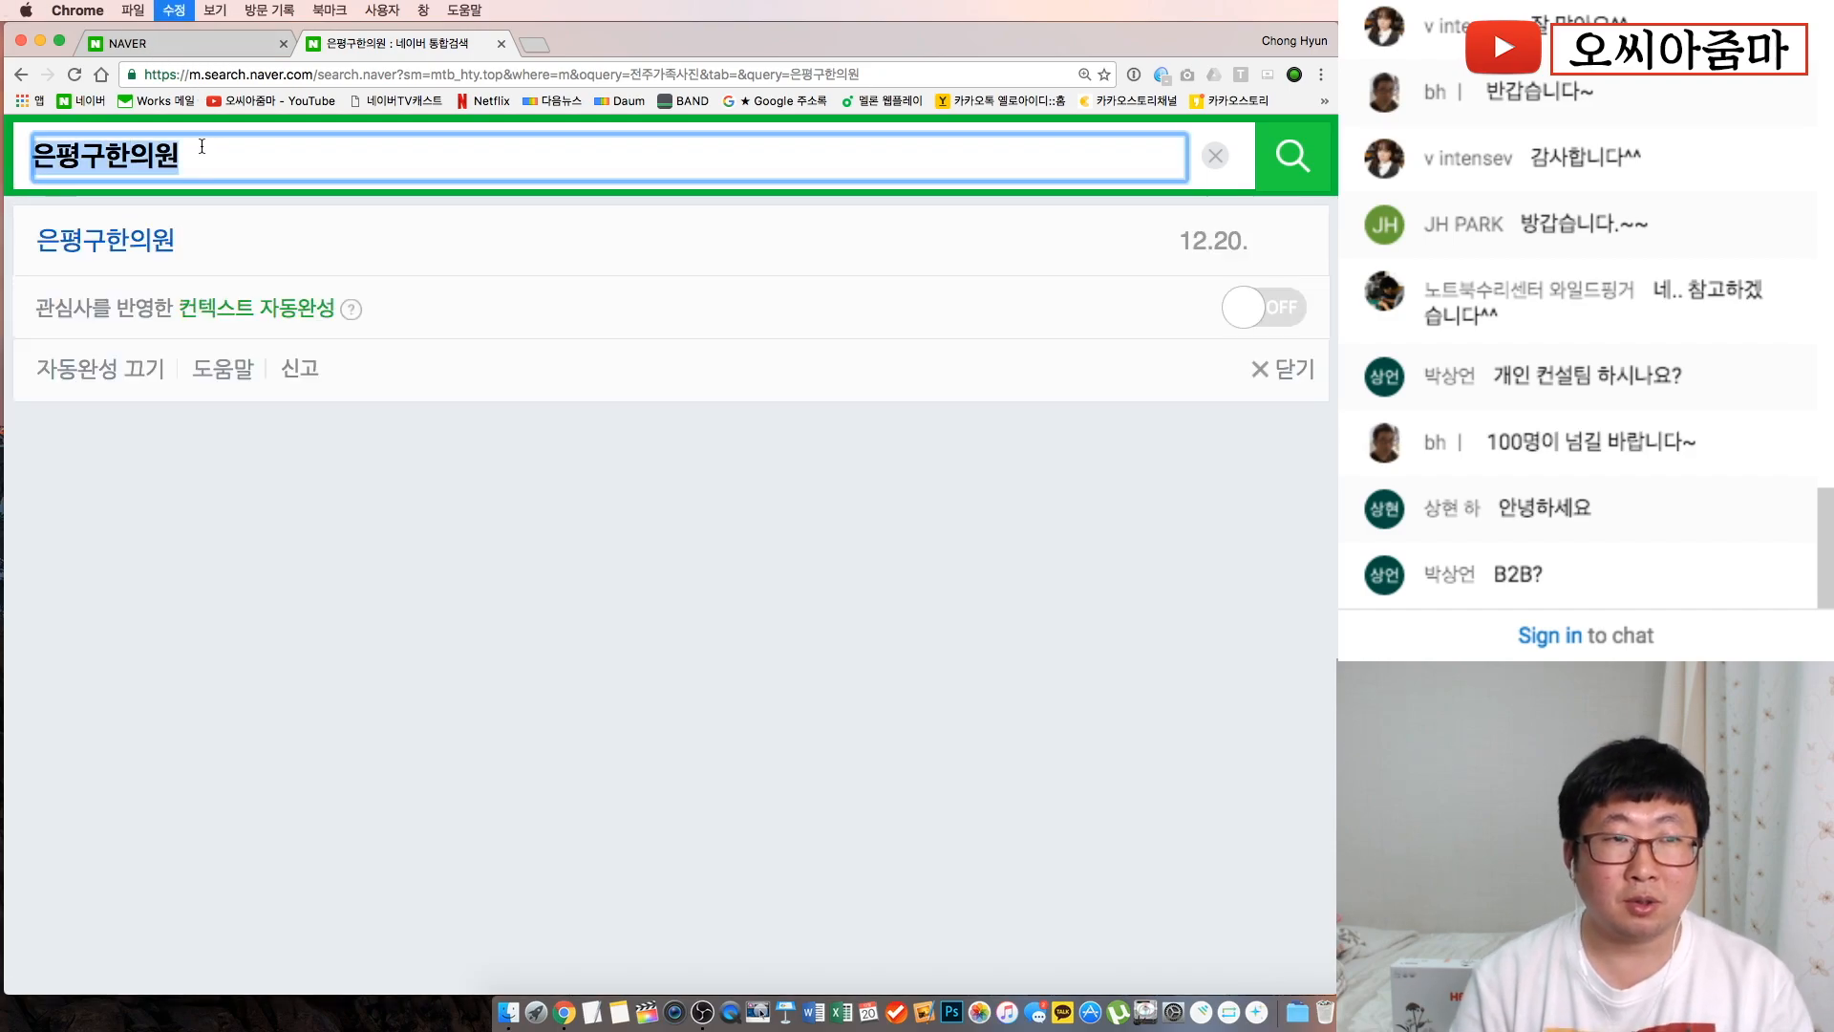
text(강남ㅁ)
text(맛집)
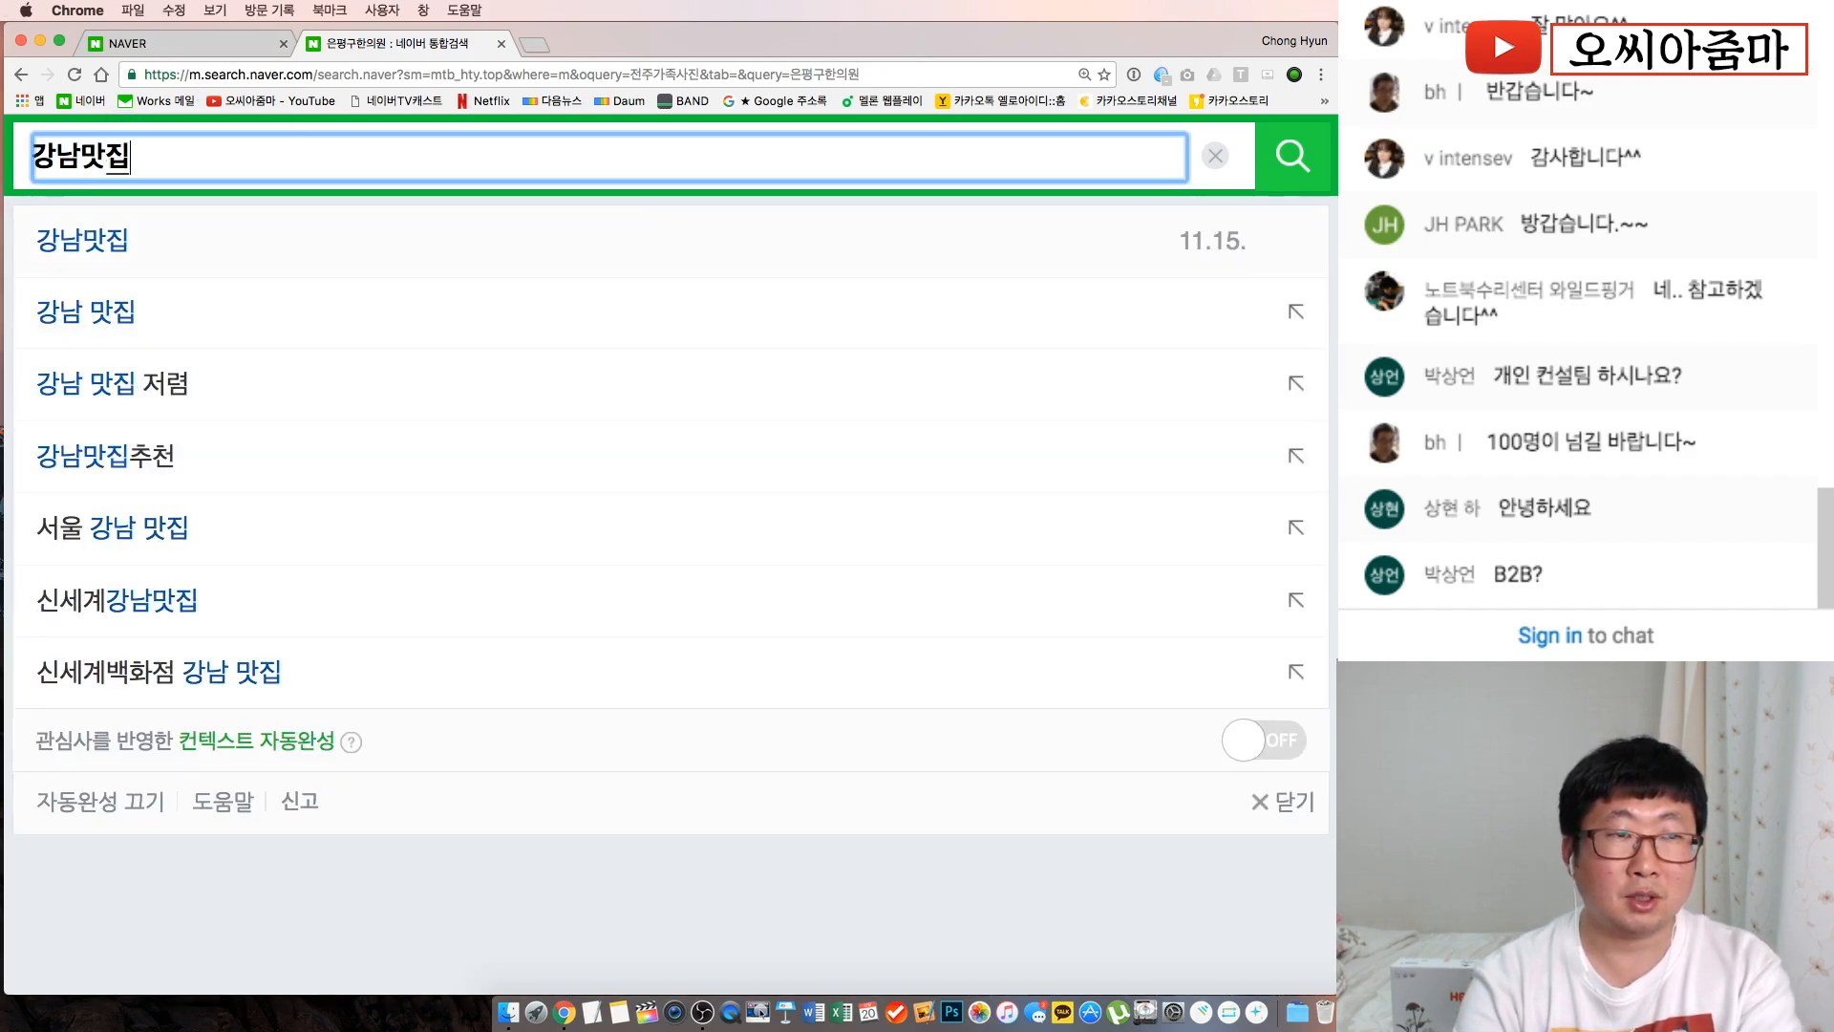
key(Return)
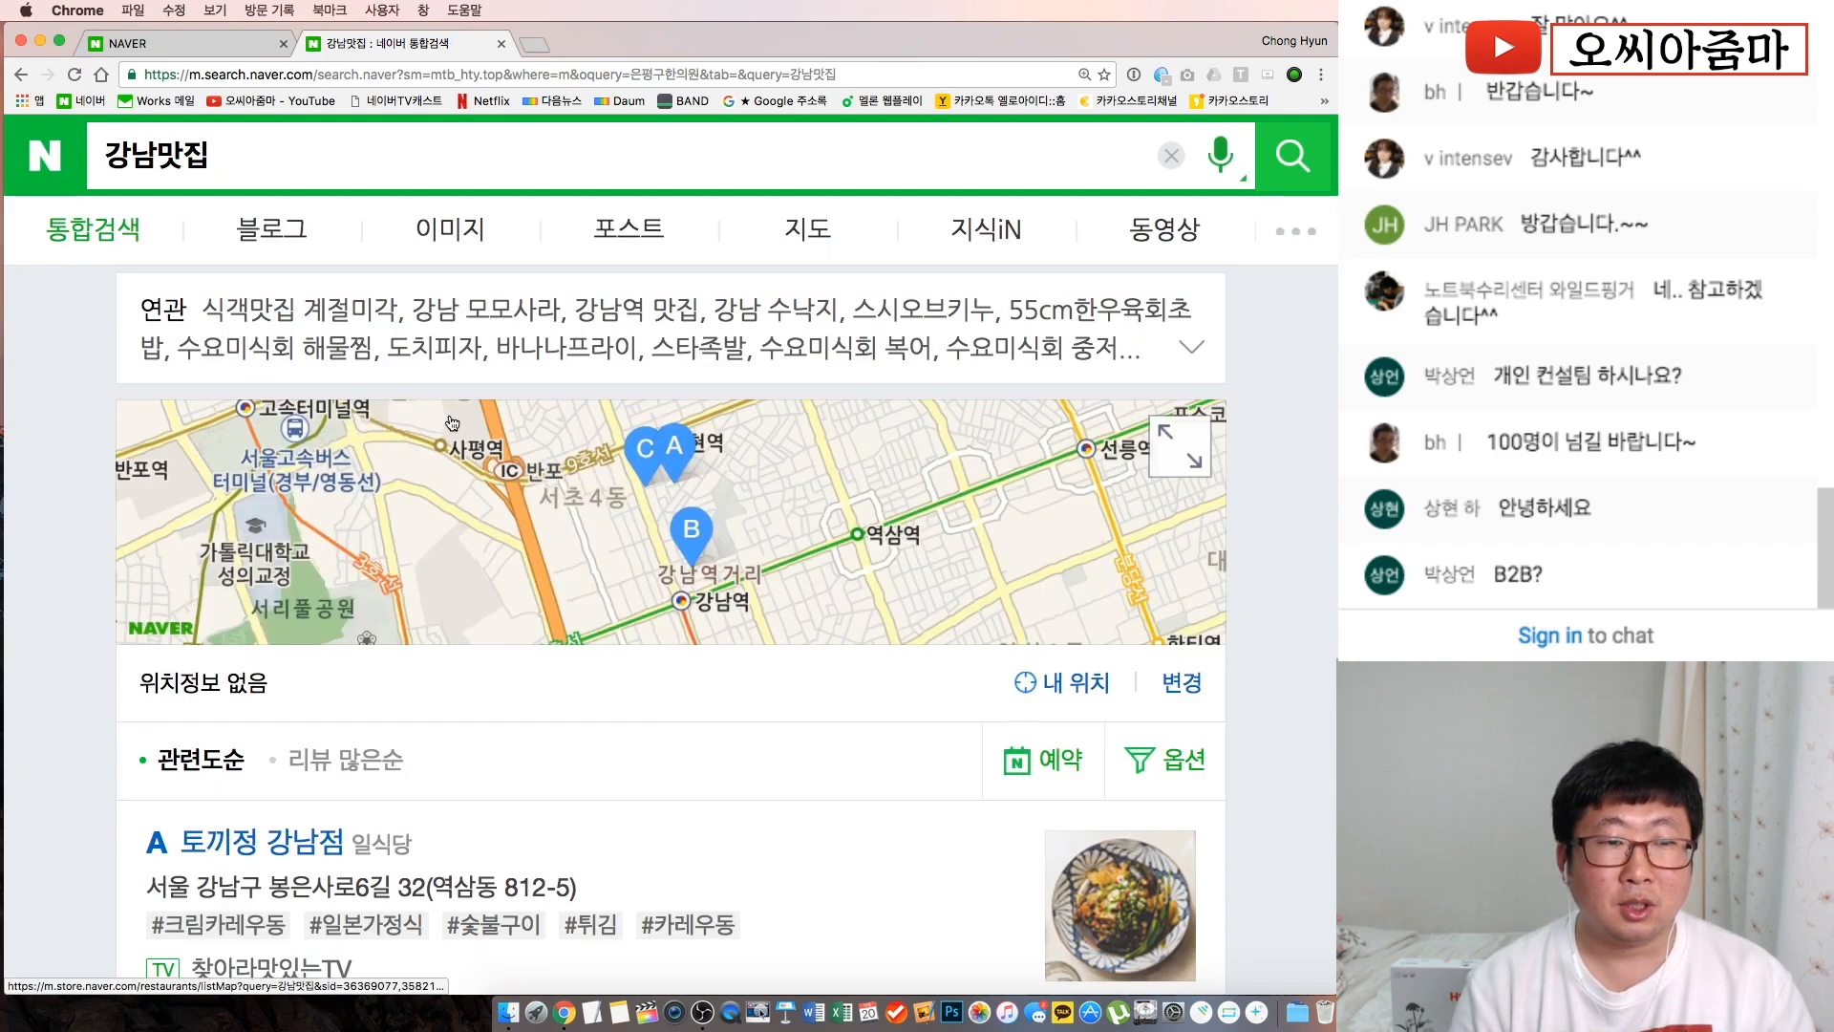
scroll(453, 423, down, 6)
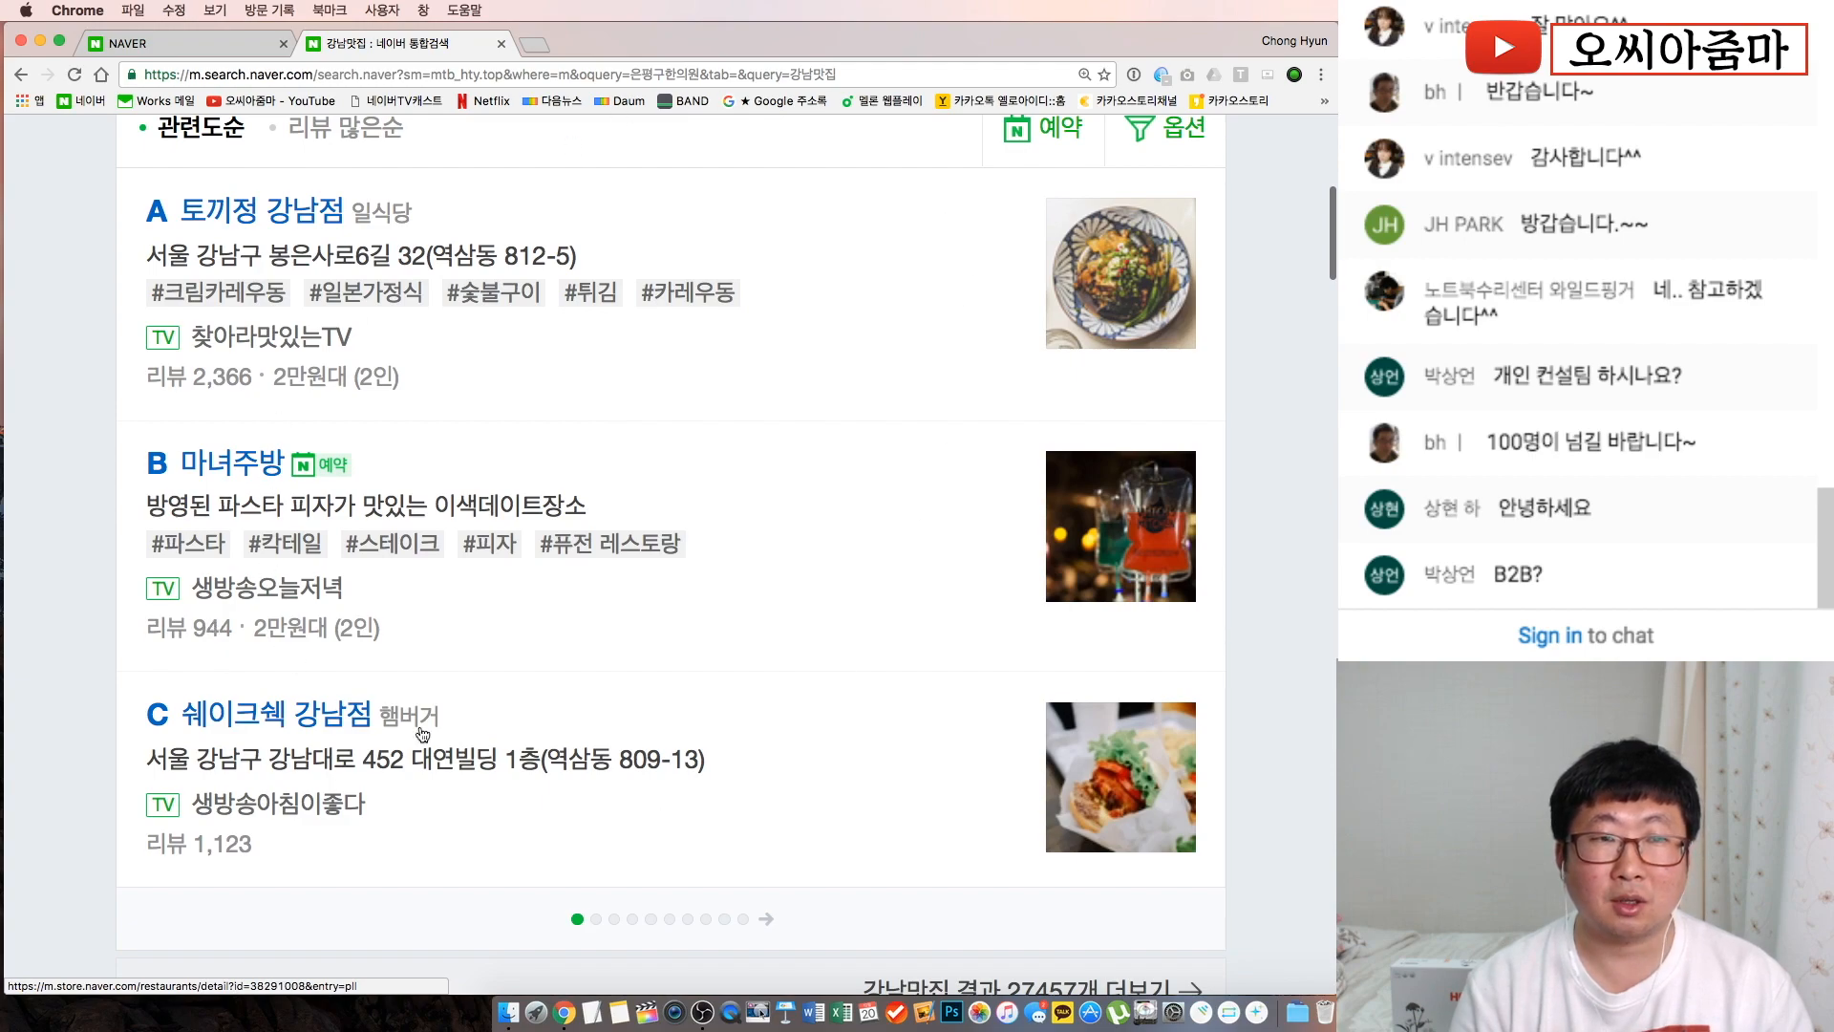
scroll(658, 523, up, 7)
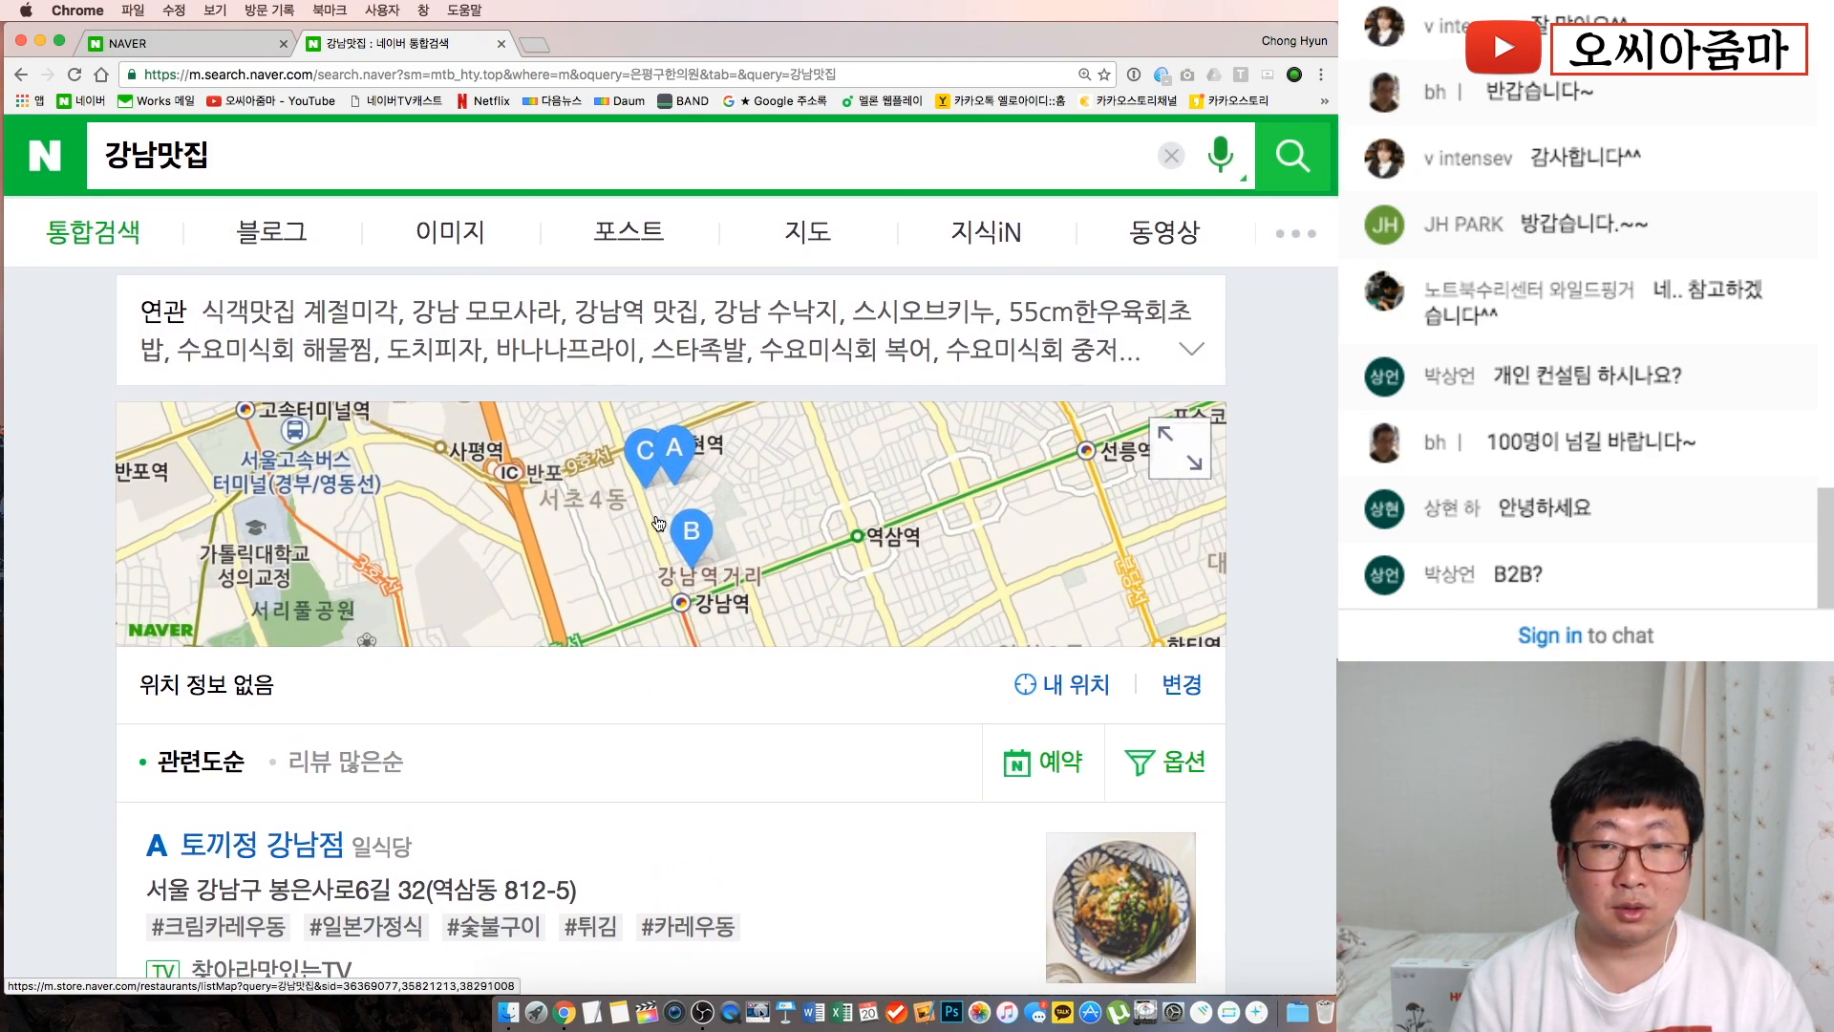
scroll(658, 523, down, 6)
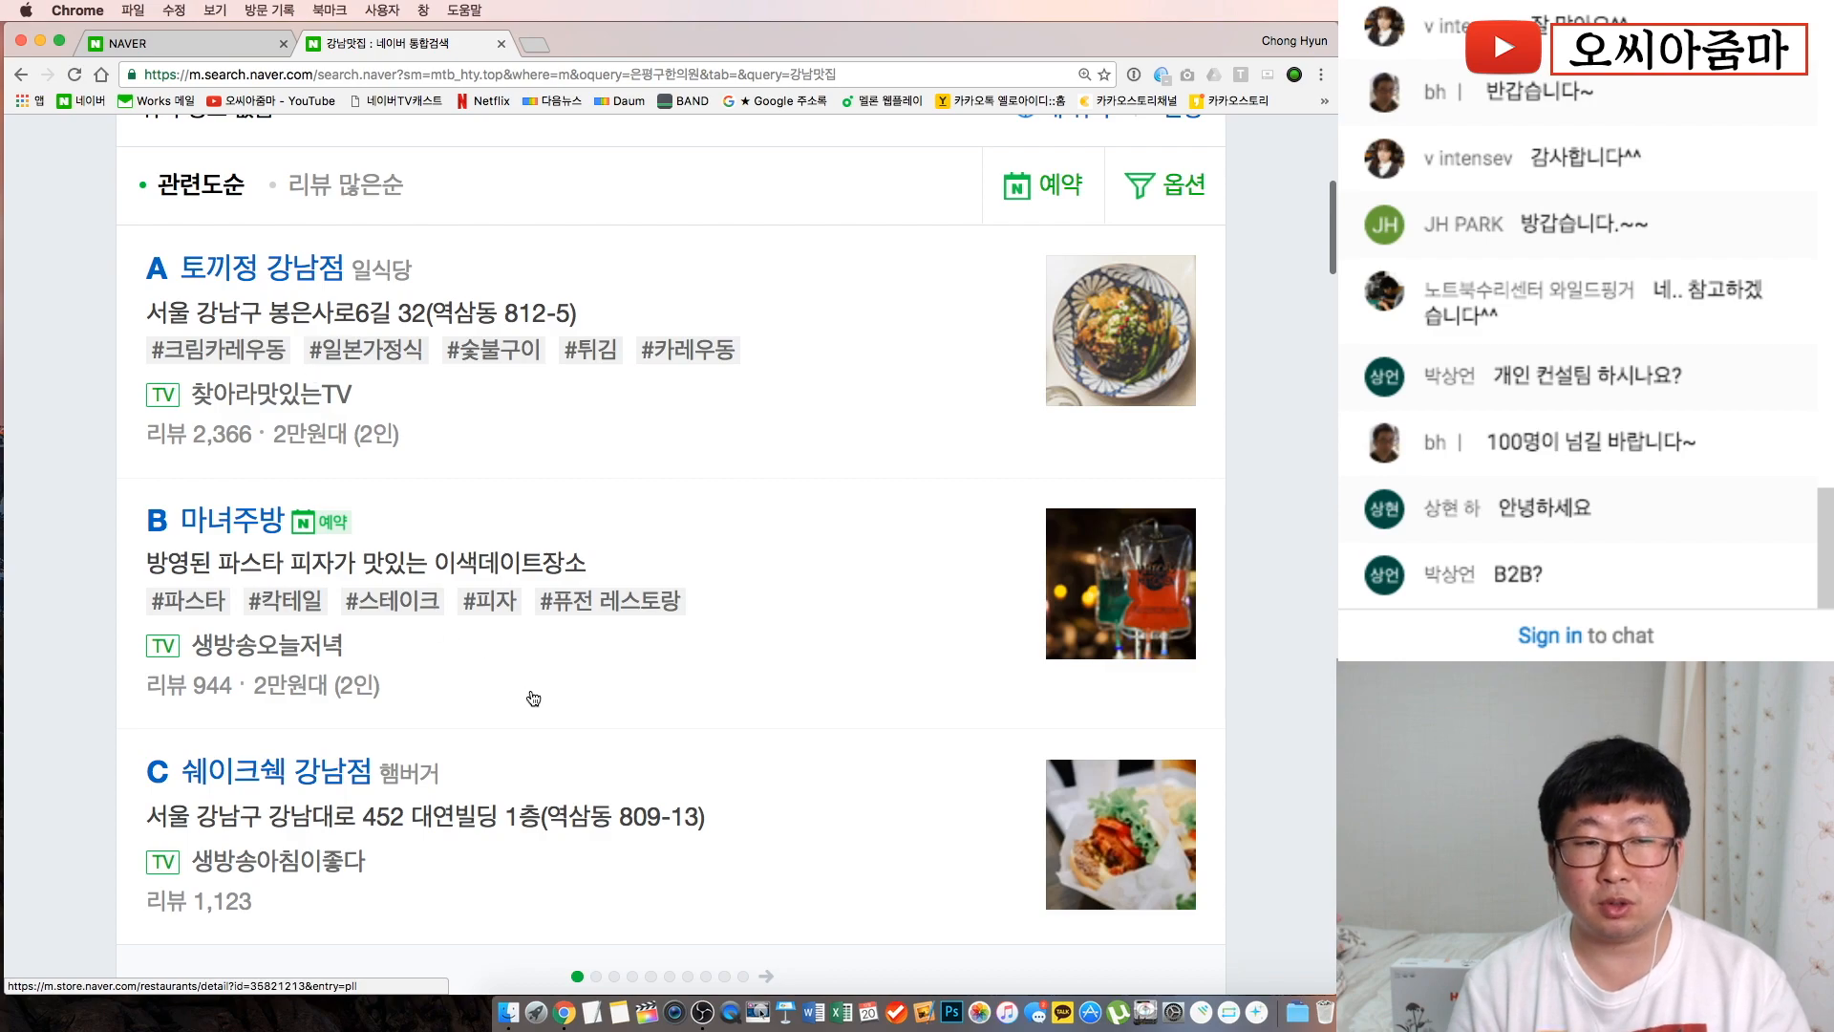
scroll(558, 697, down, 5)
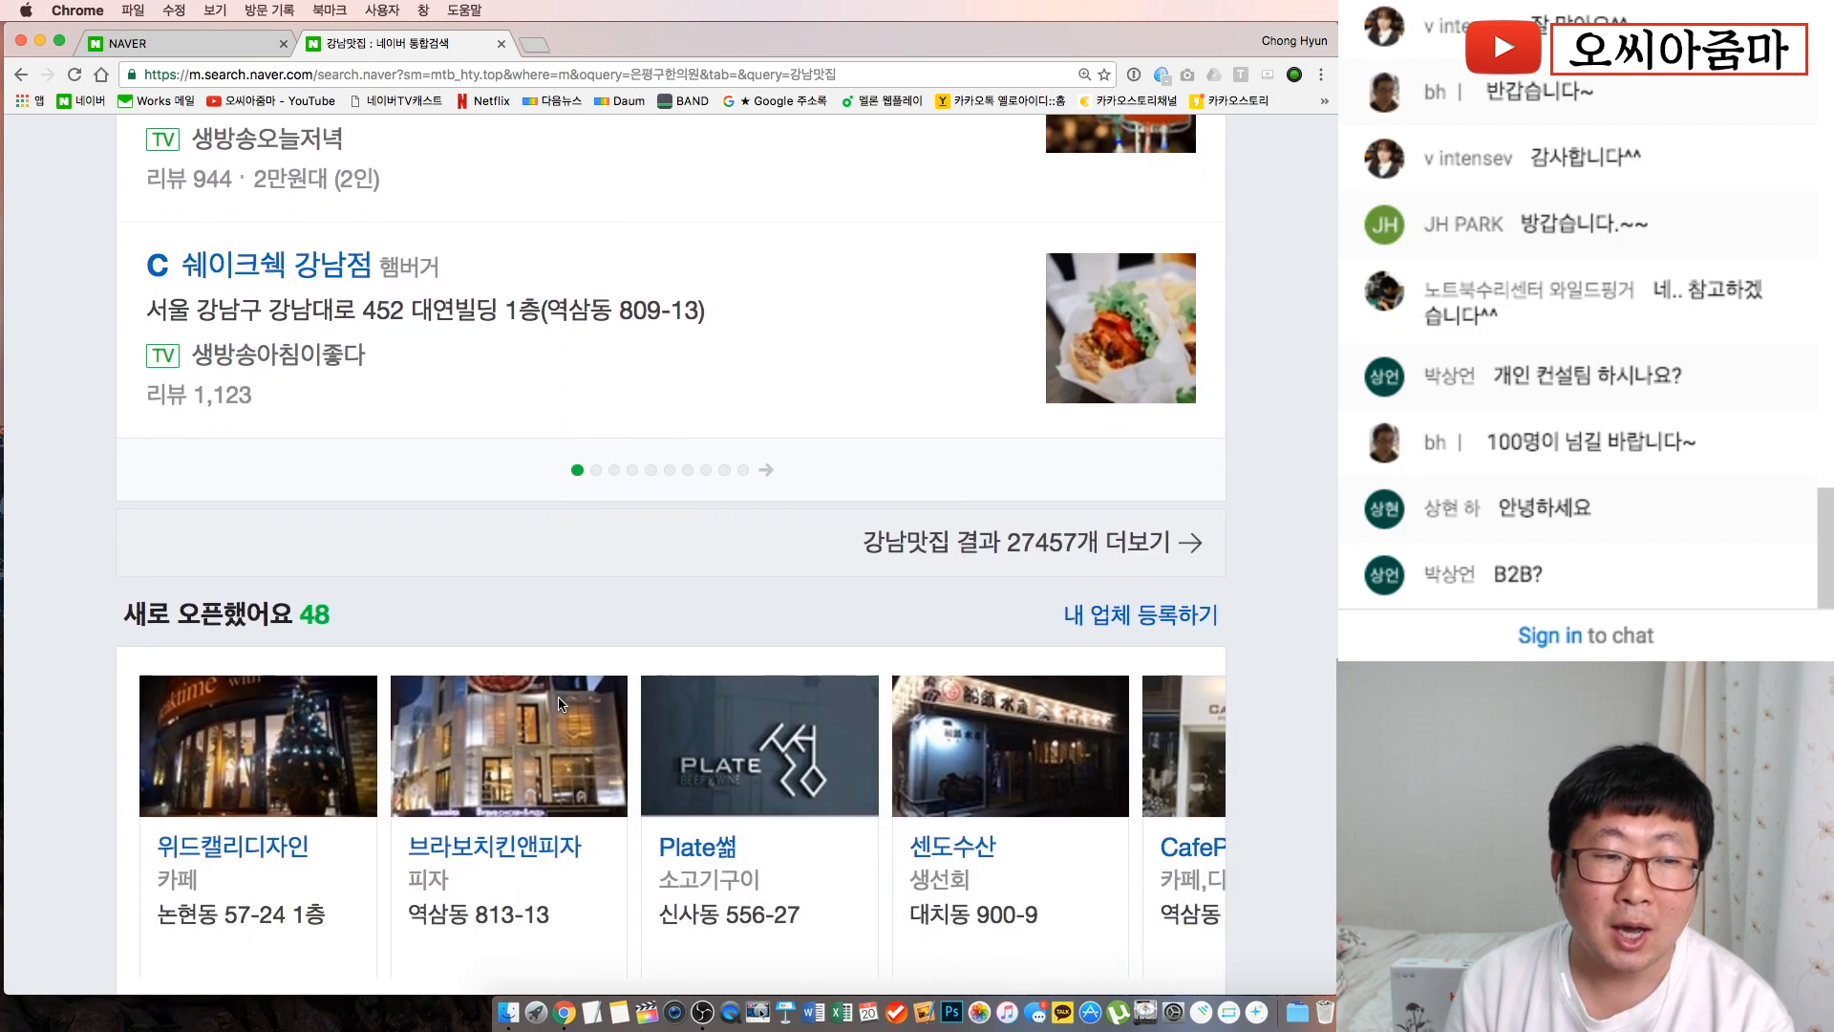
scroll(561, 704, down, 4)
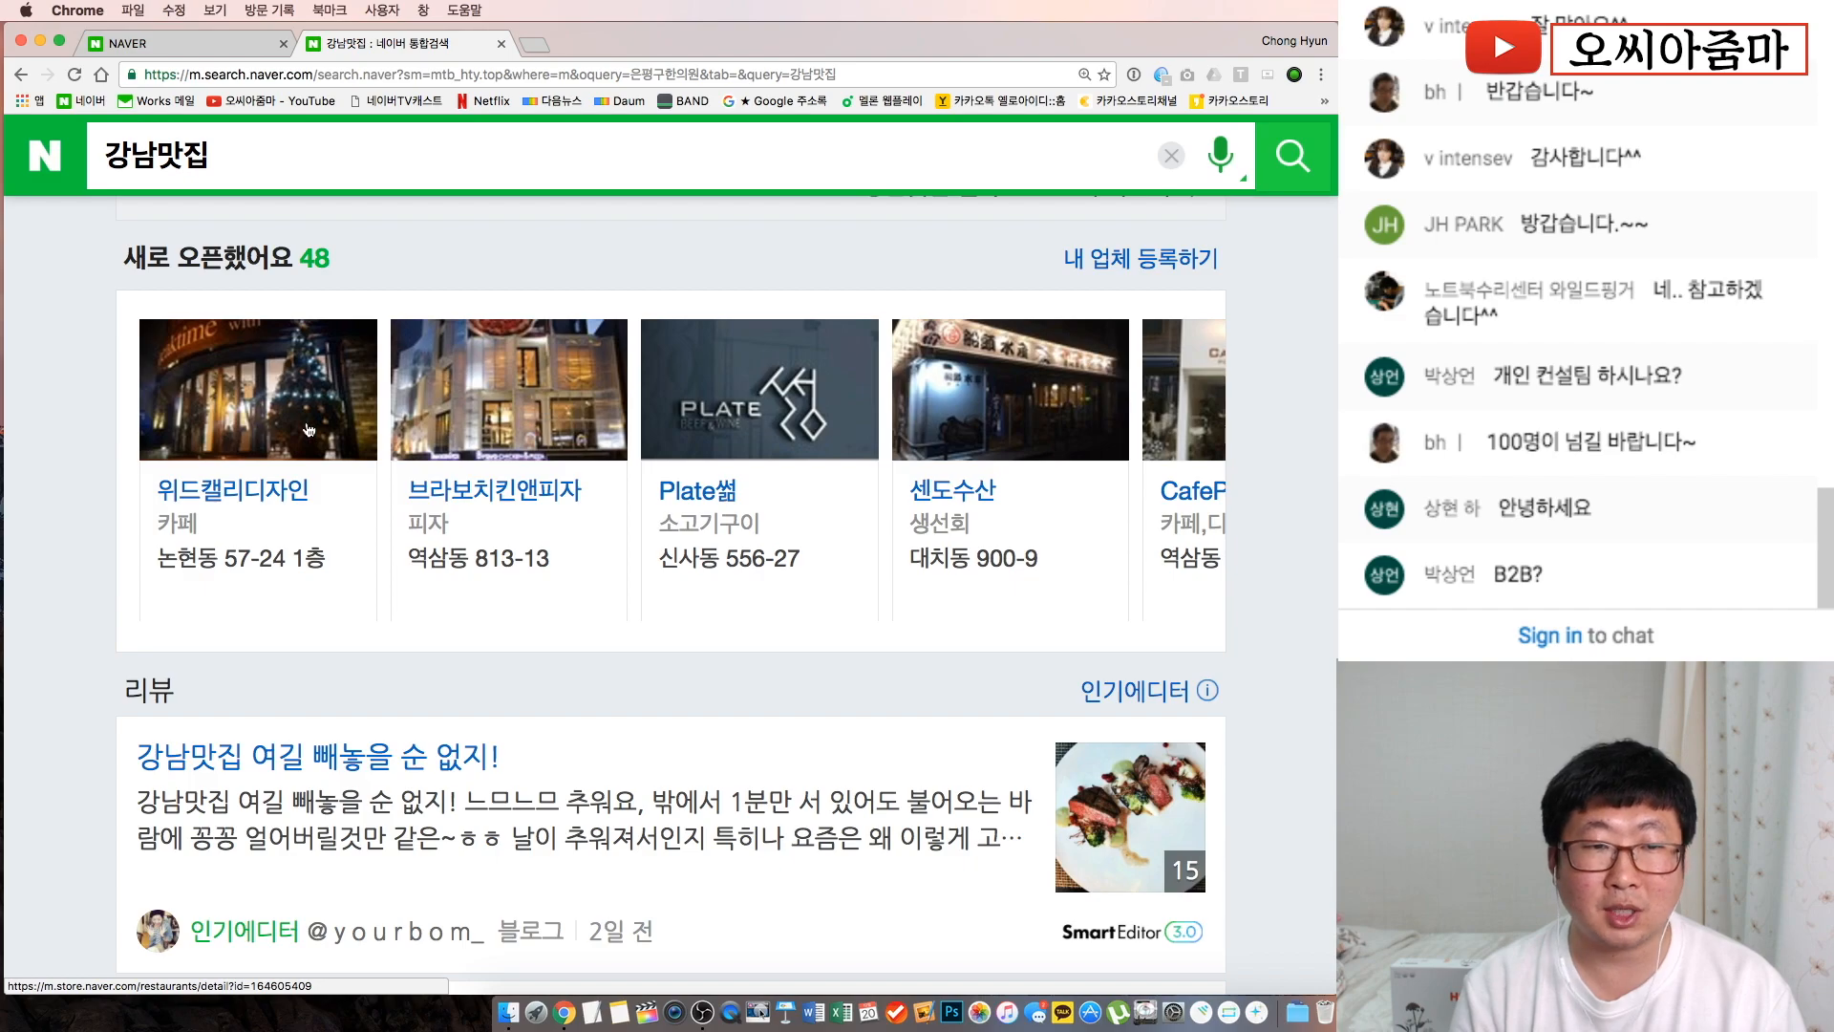
click(294, 399)
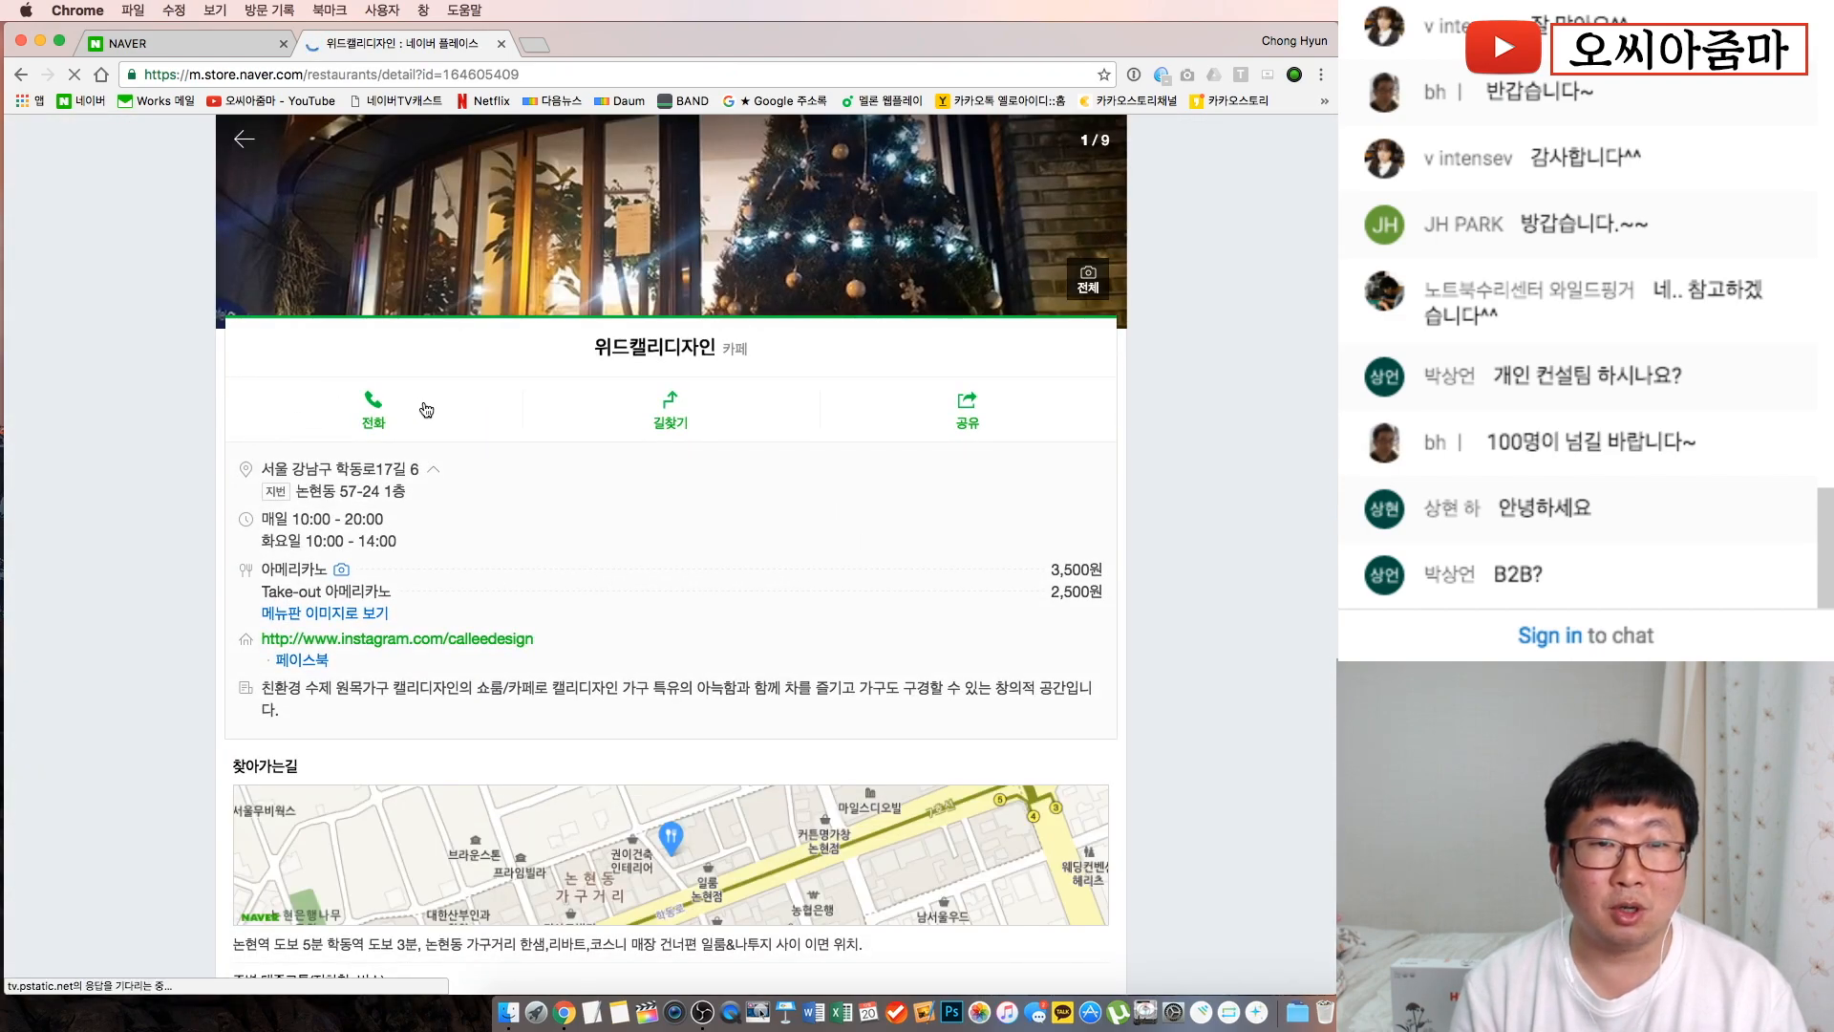
scroll(795, 492, down, 3)
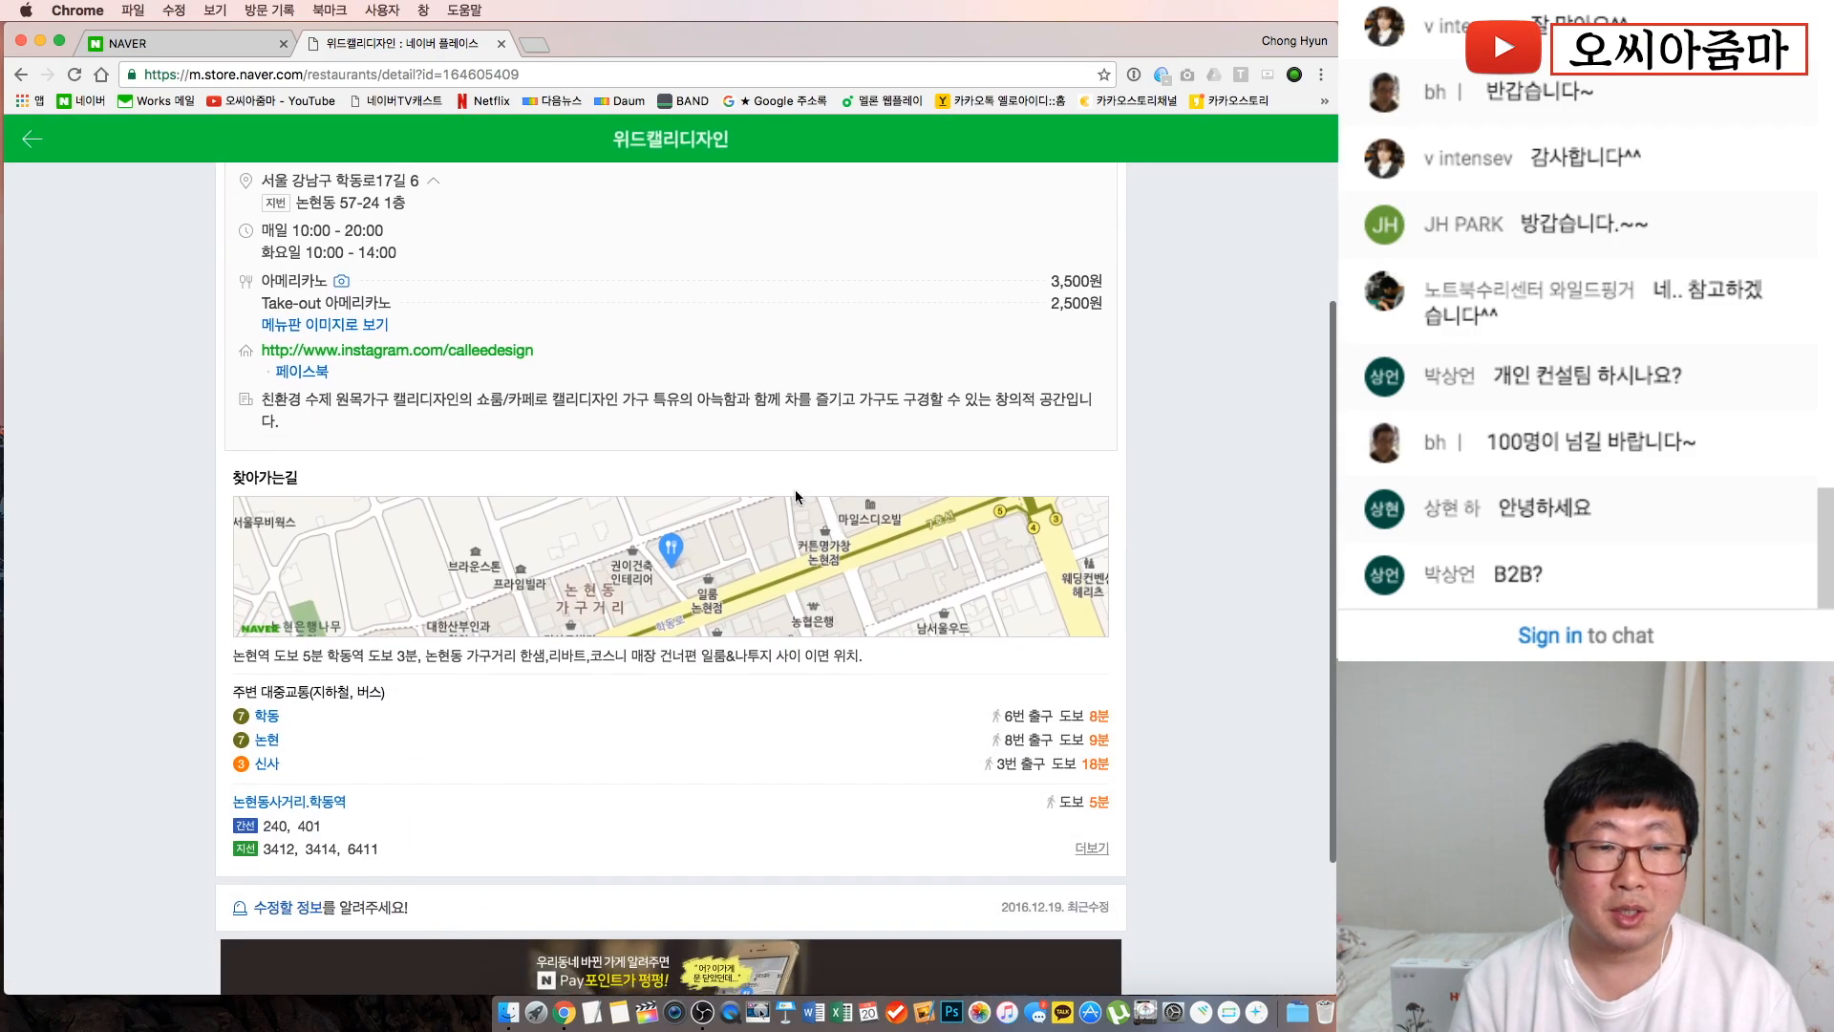
scroll(567, 674, down, 2)
scroll(727, 589, up, 10)
scroll(727, 589, down, 5)
scroll(728, 590, down, 3)
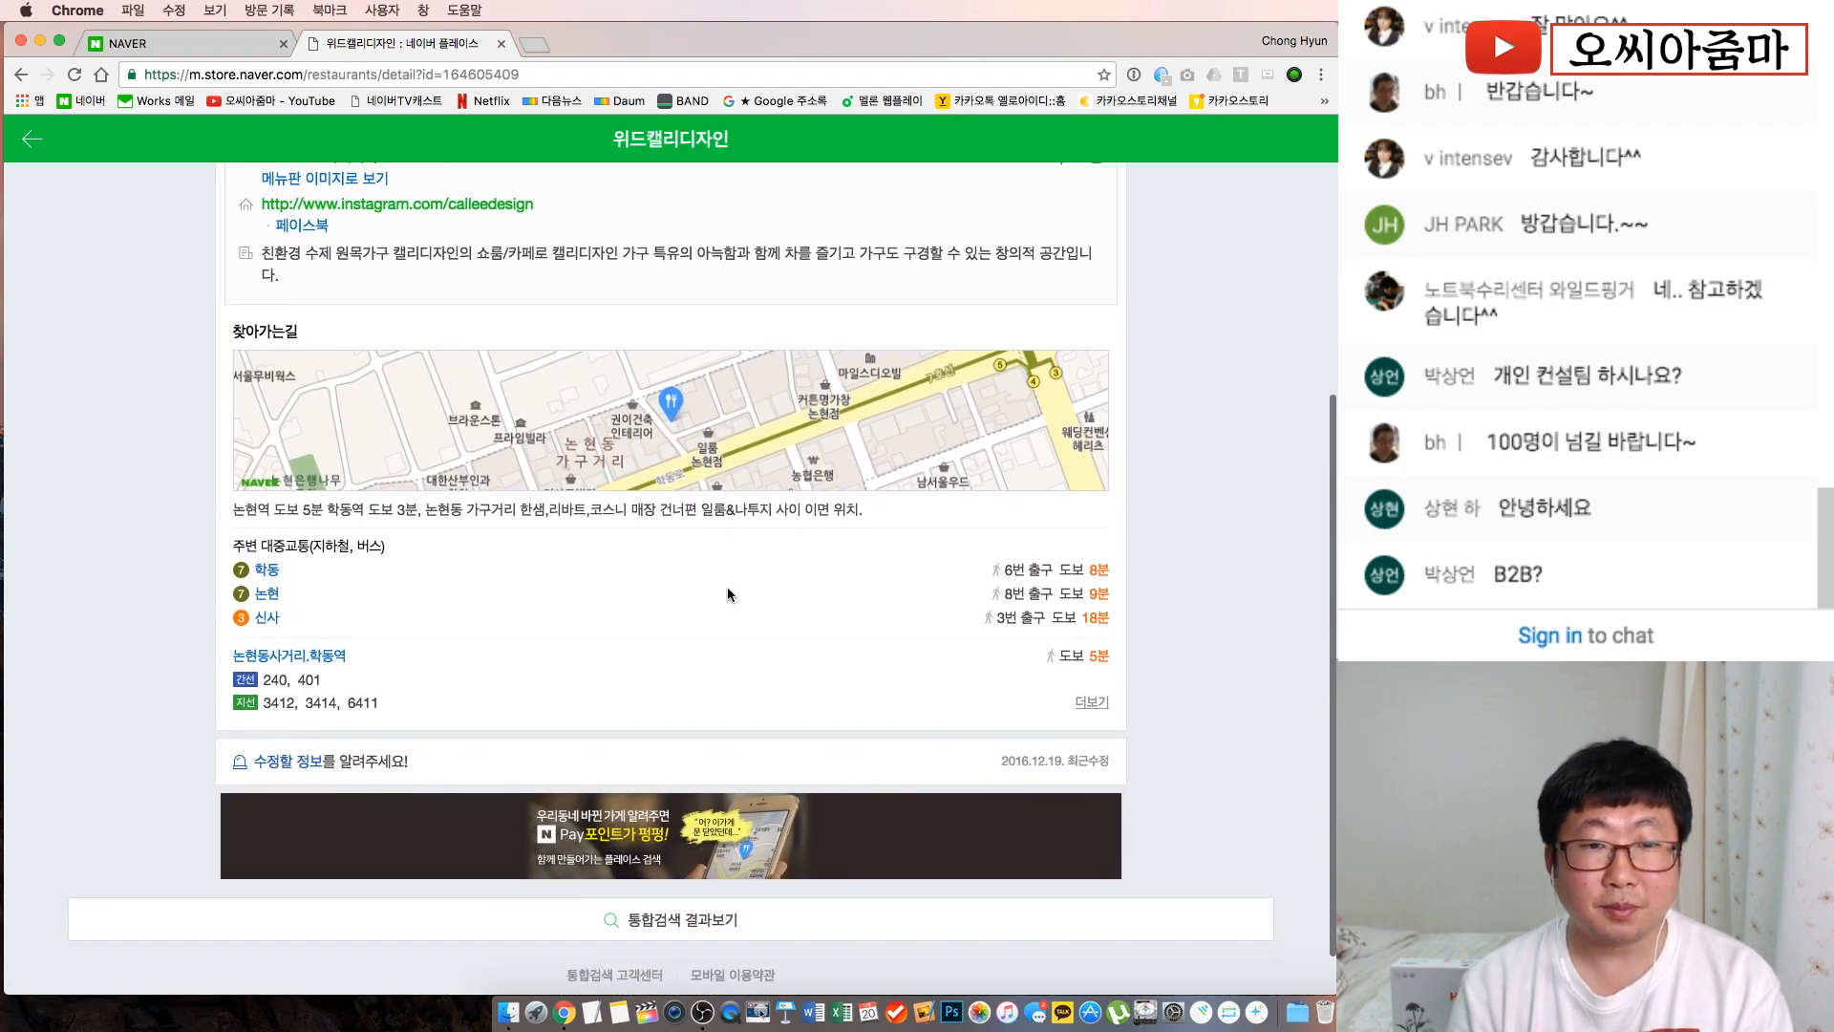
scroll(728, 594, up, 5)
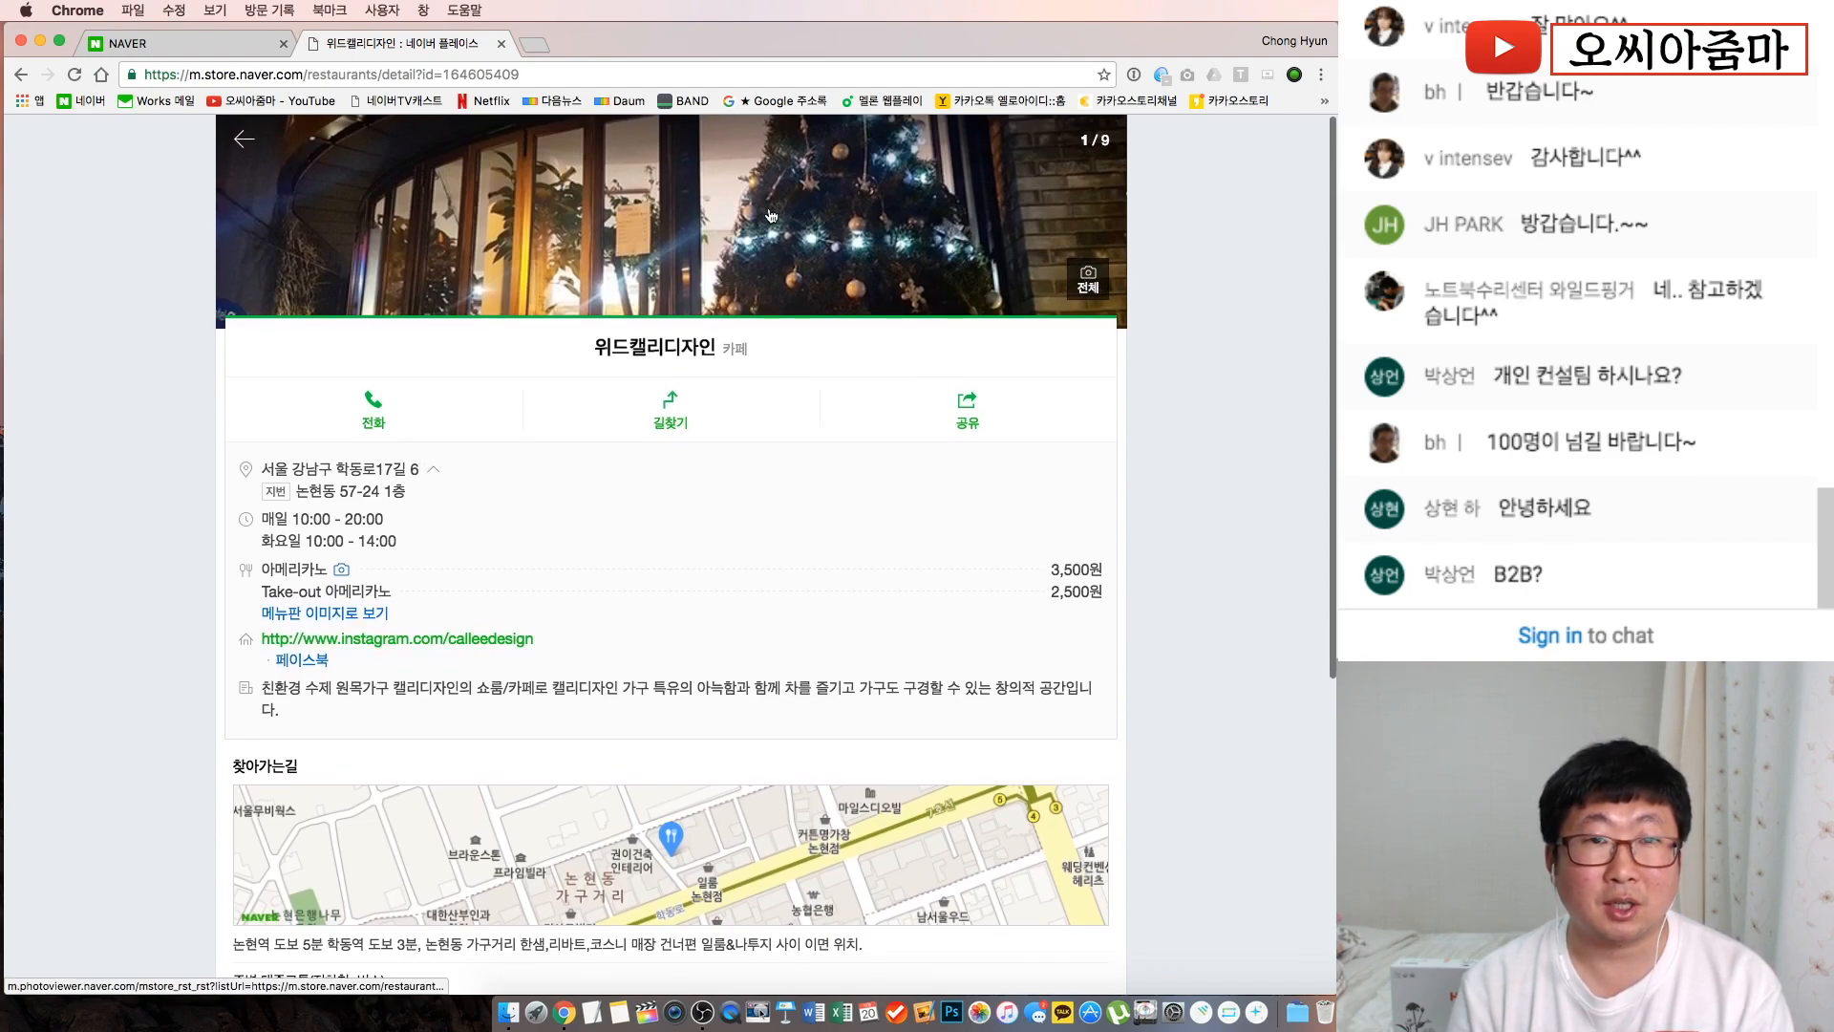
click(34, 74)
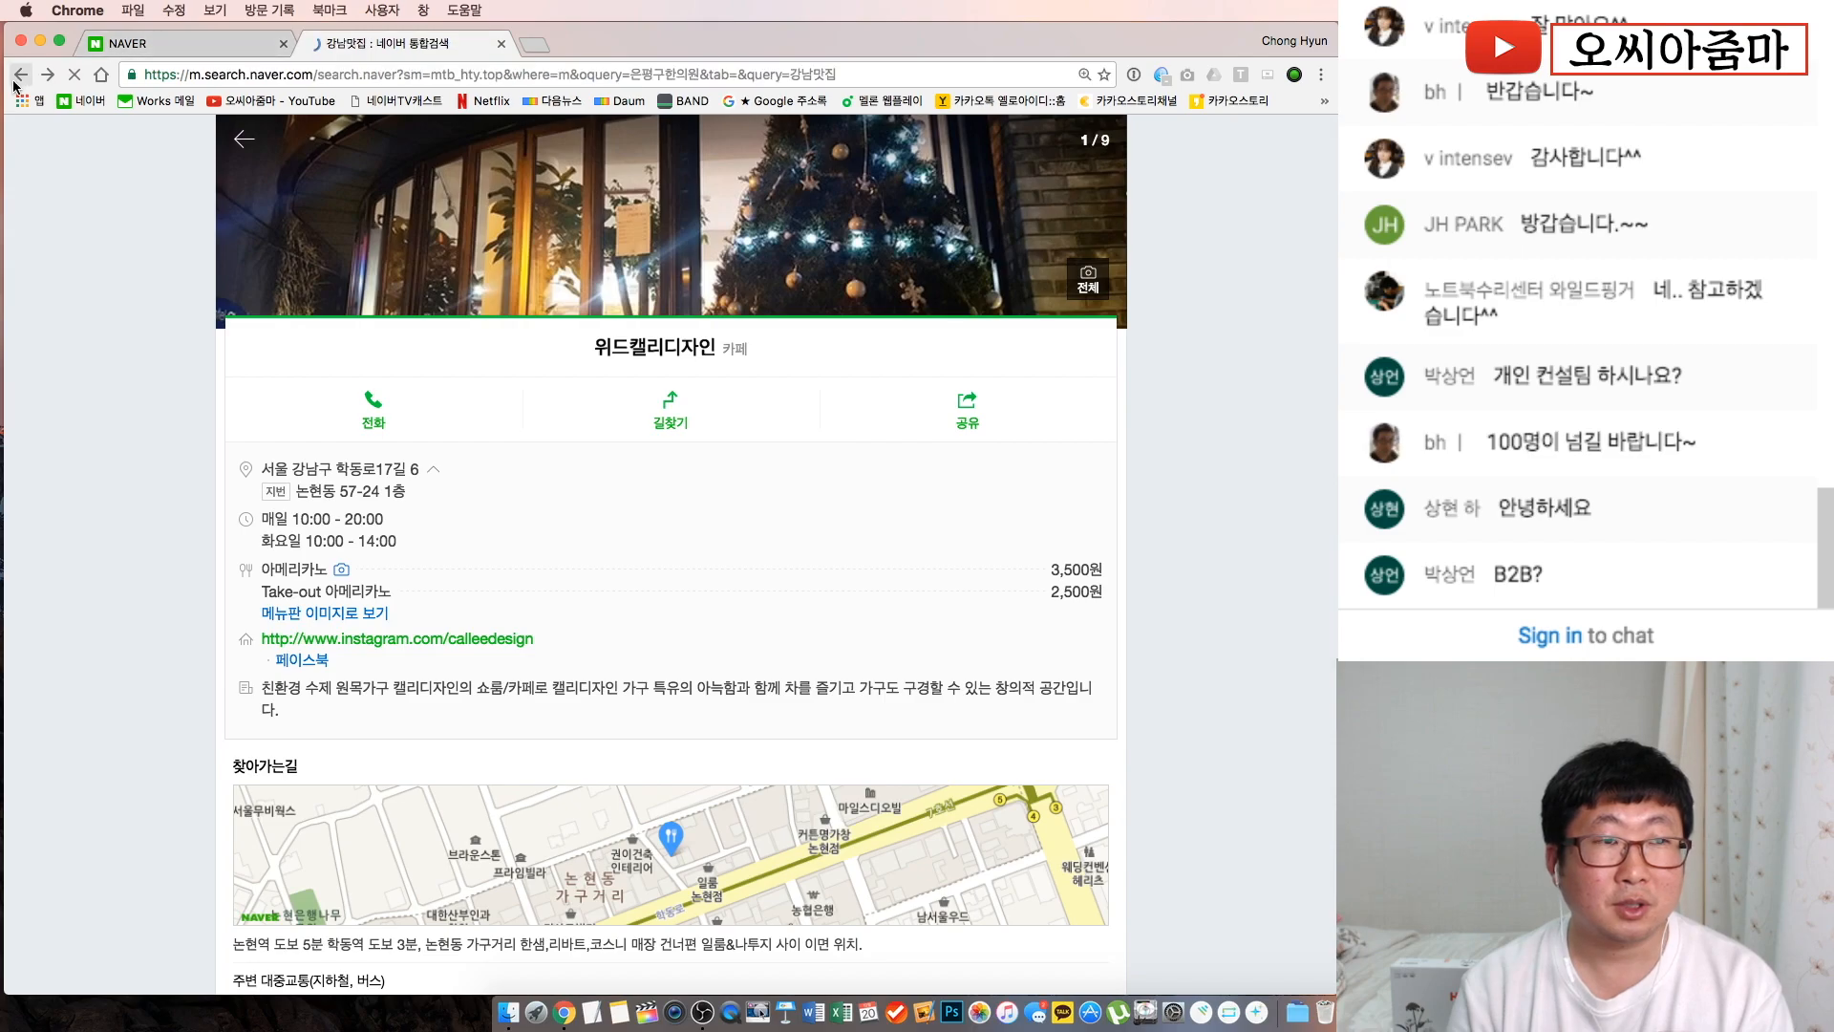
scroll(521, 399, up, 15)
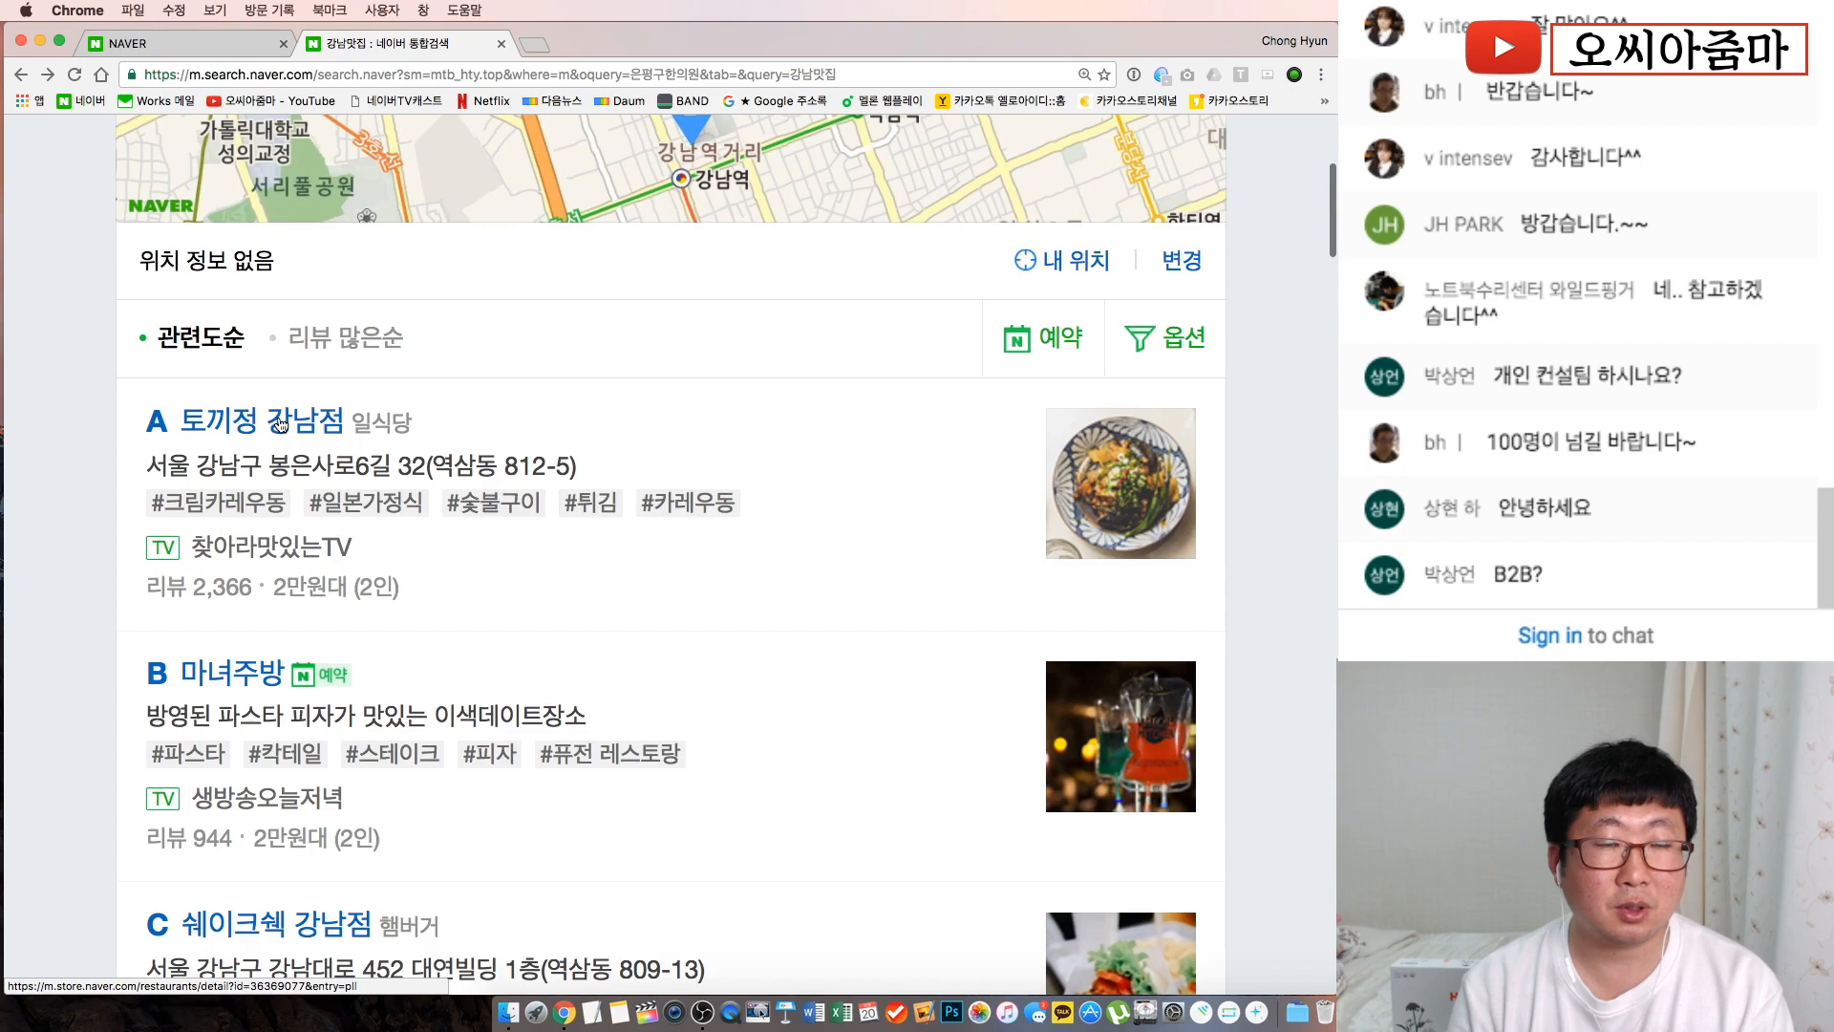
scroll(477, 316, up, 5)
Search 전주가족사진 again and open the 사랑이야기 studio's place page
click(274, 154)
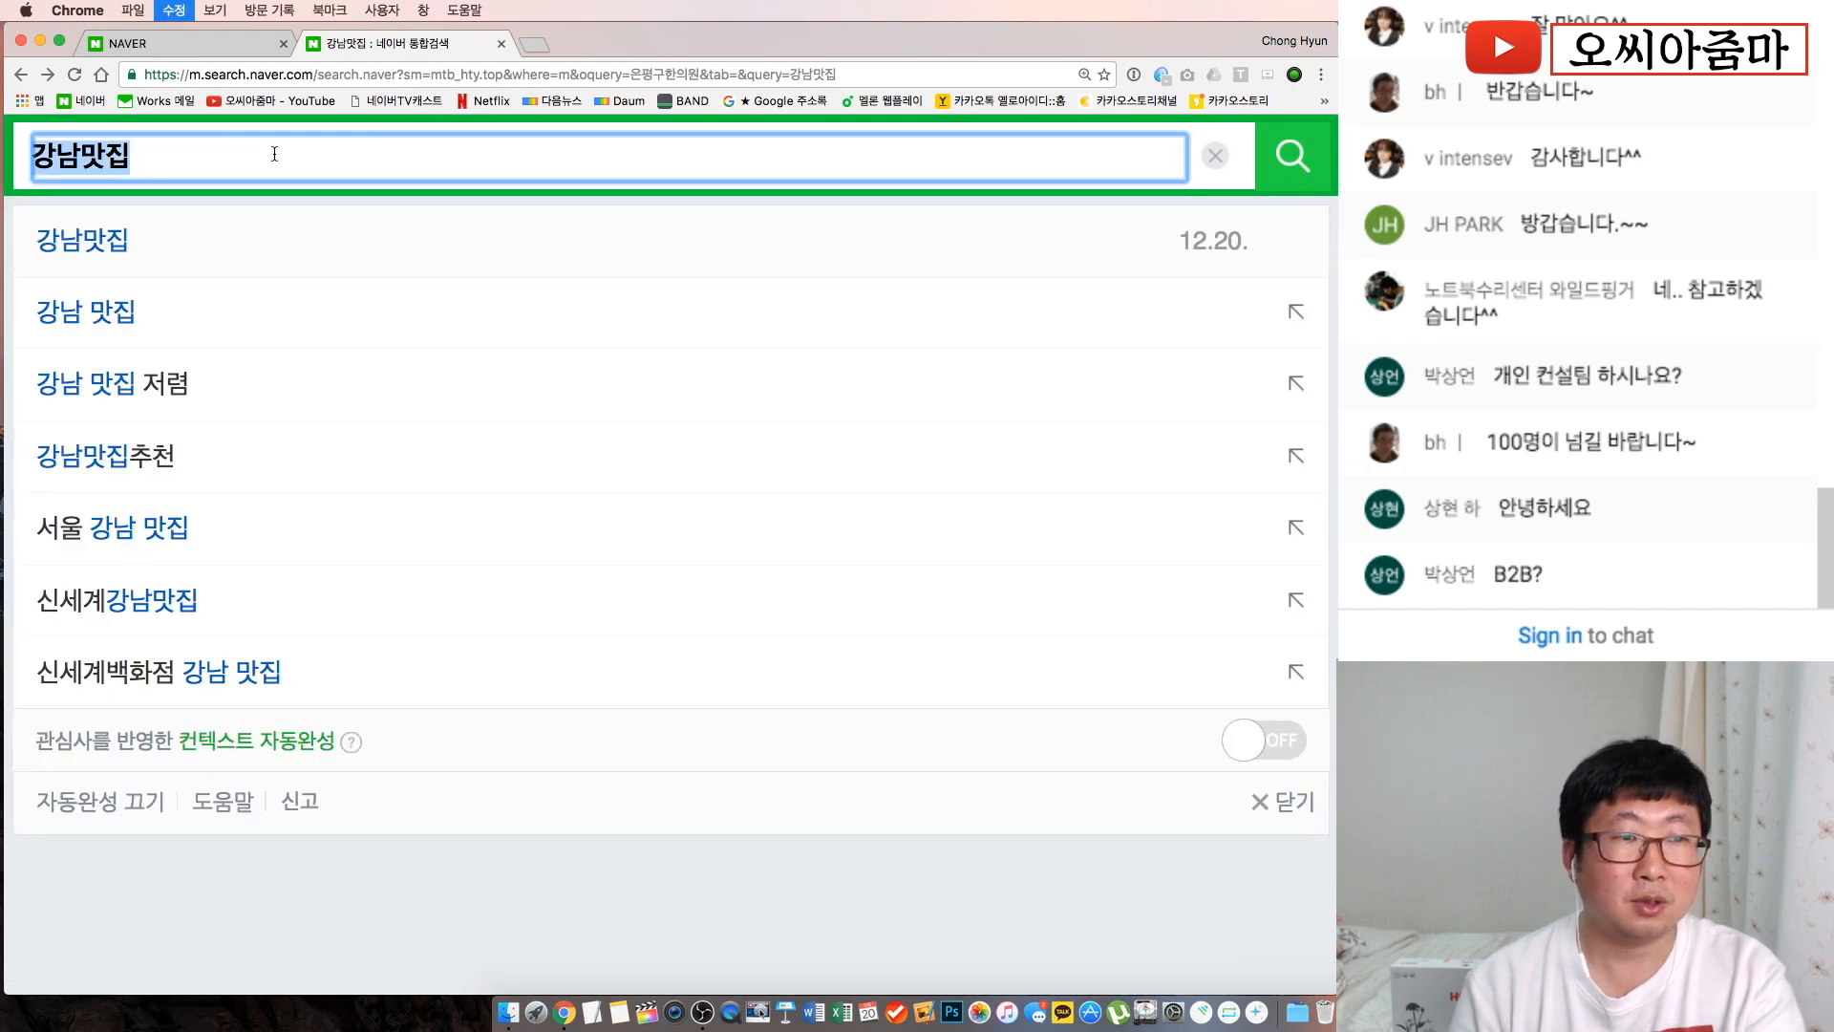
text(전주가족사진)
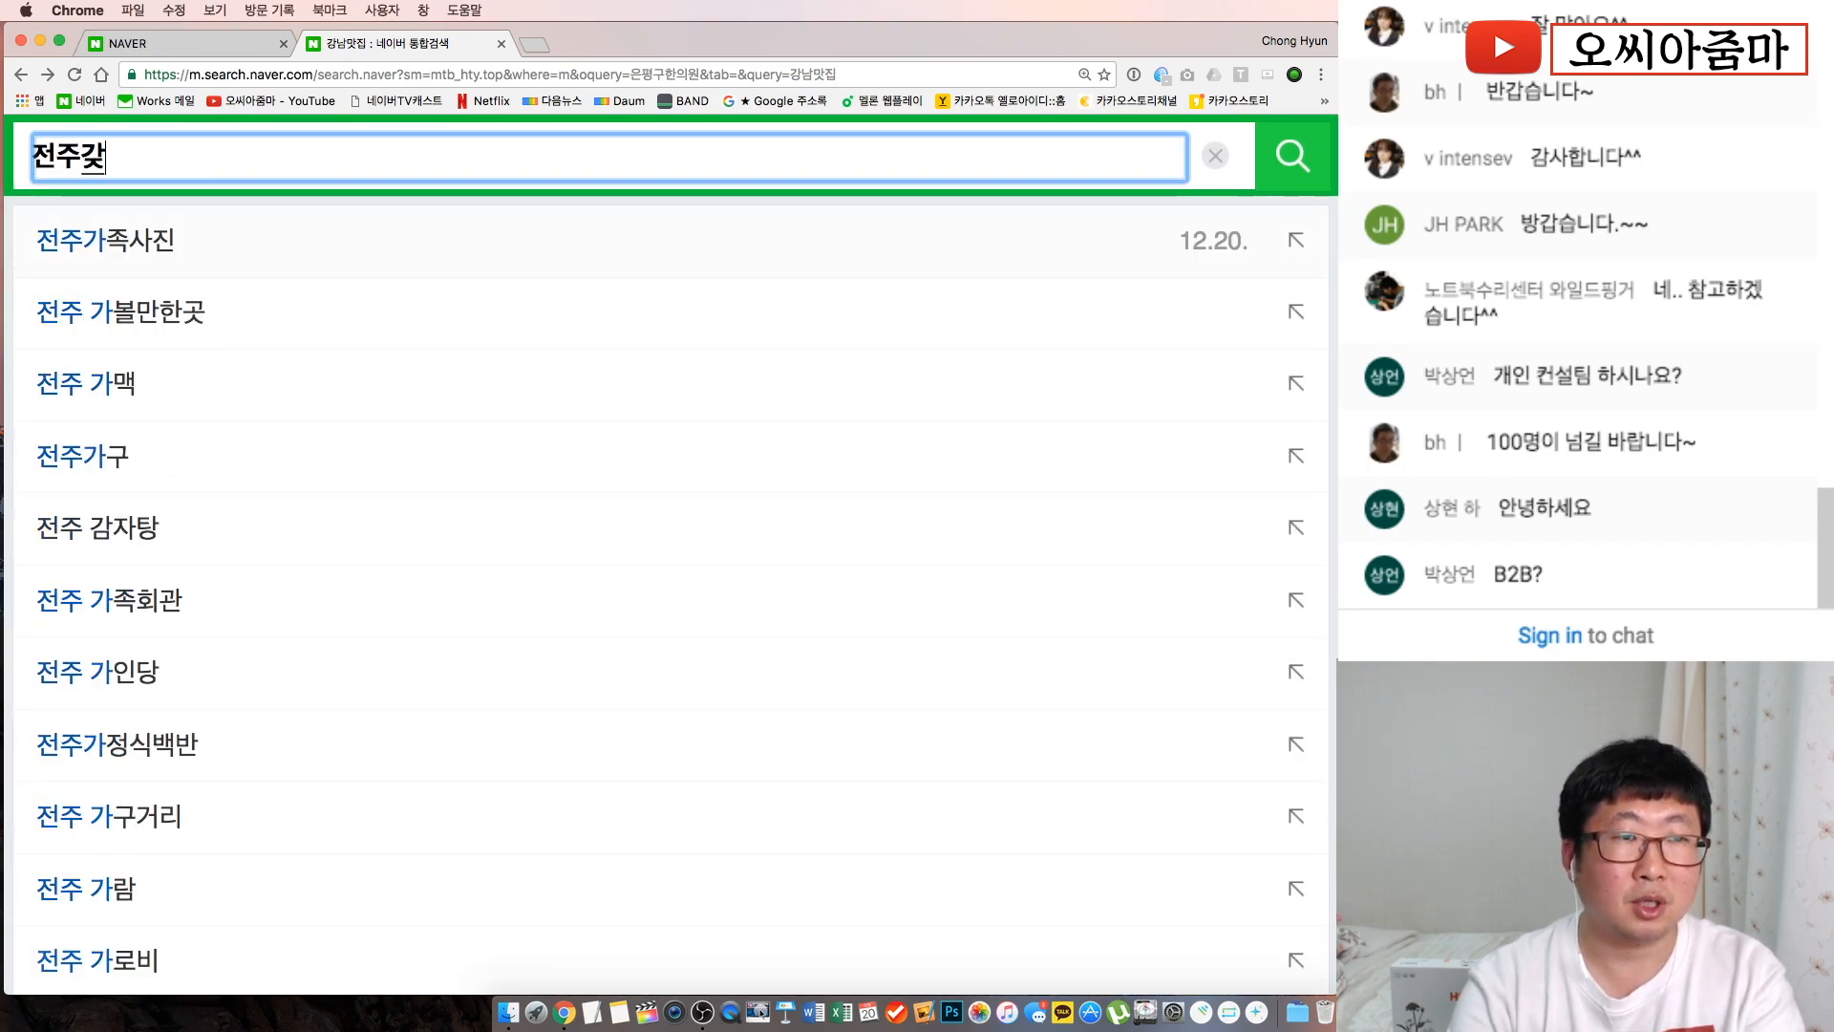
key(Return)
scroll(296, 669, down, 10)
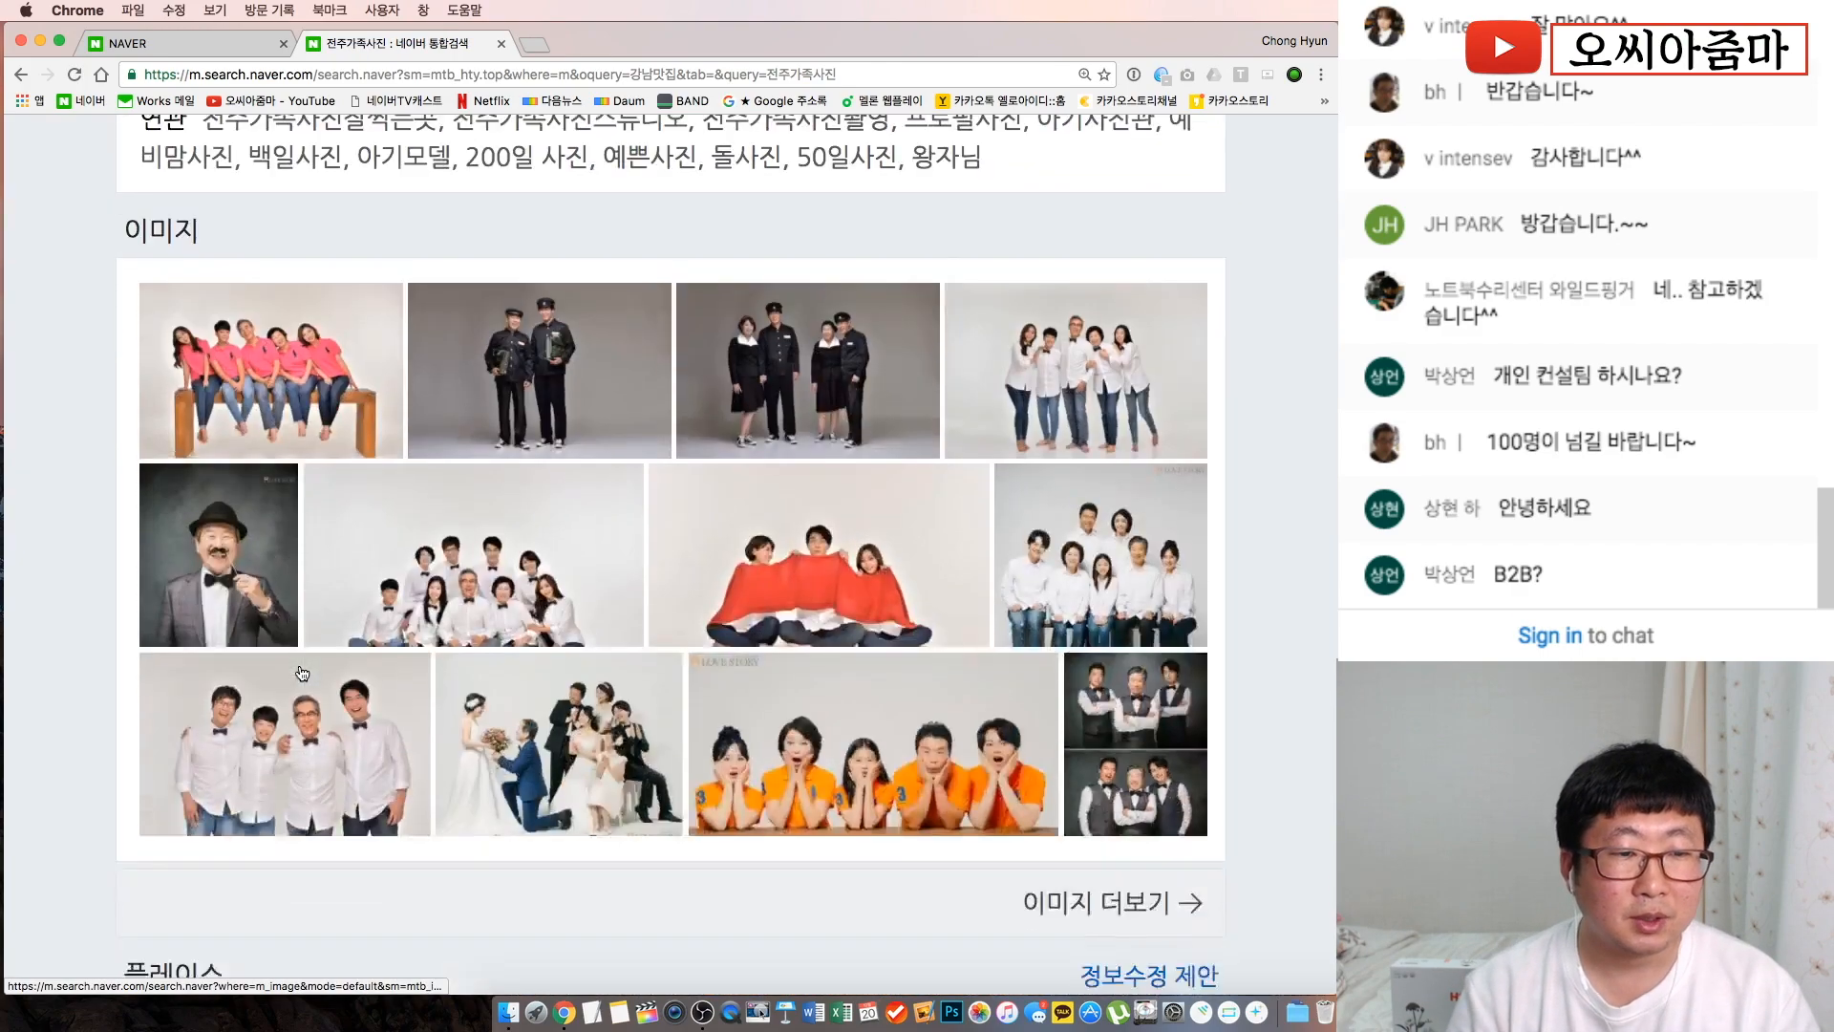
click(272, 462)
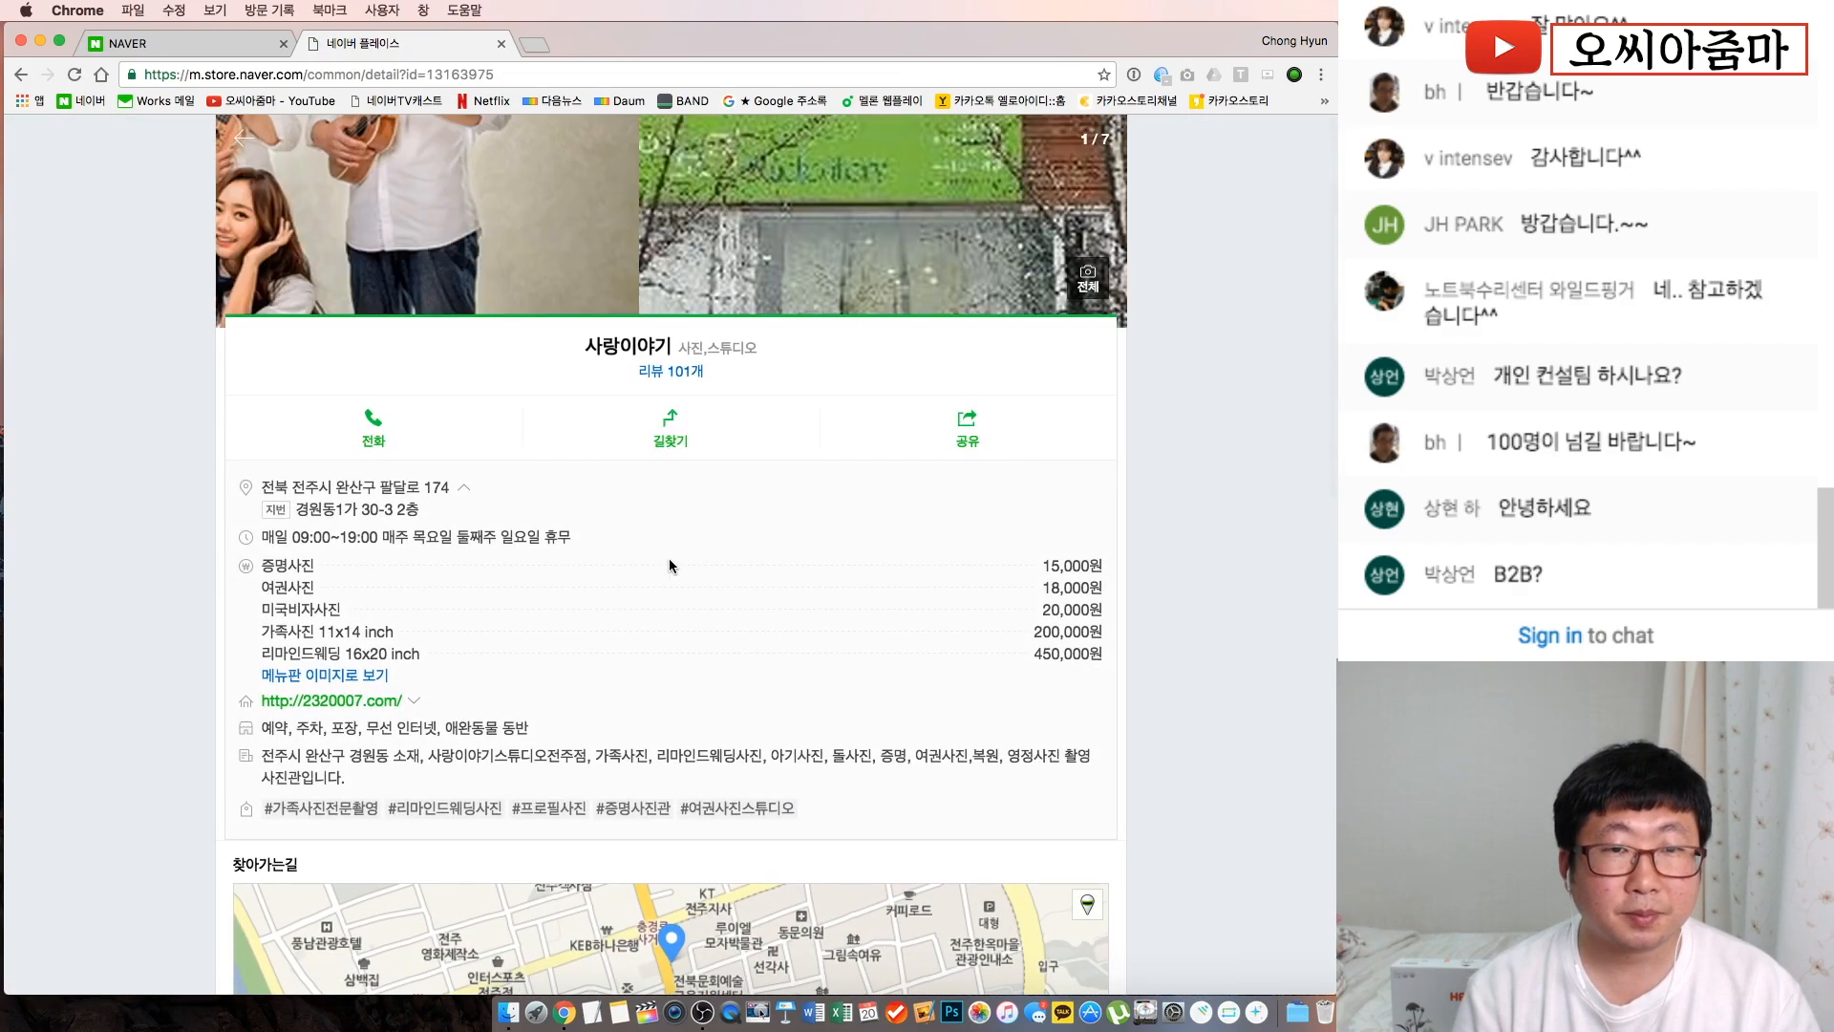
Browse the 사랑이야기 page, selecting its price list and description paragraph
scroll(888, 638, down, 10)
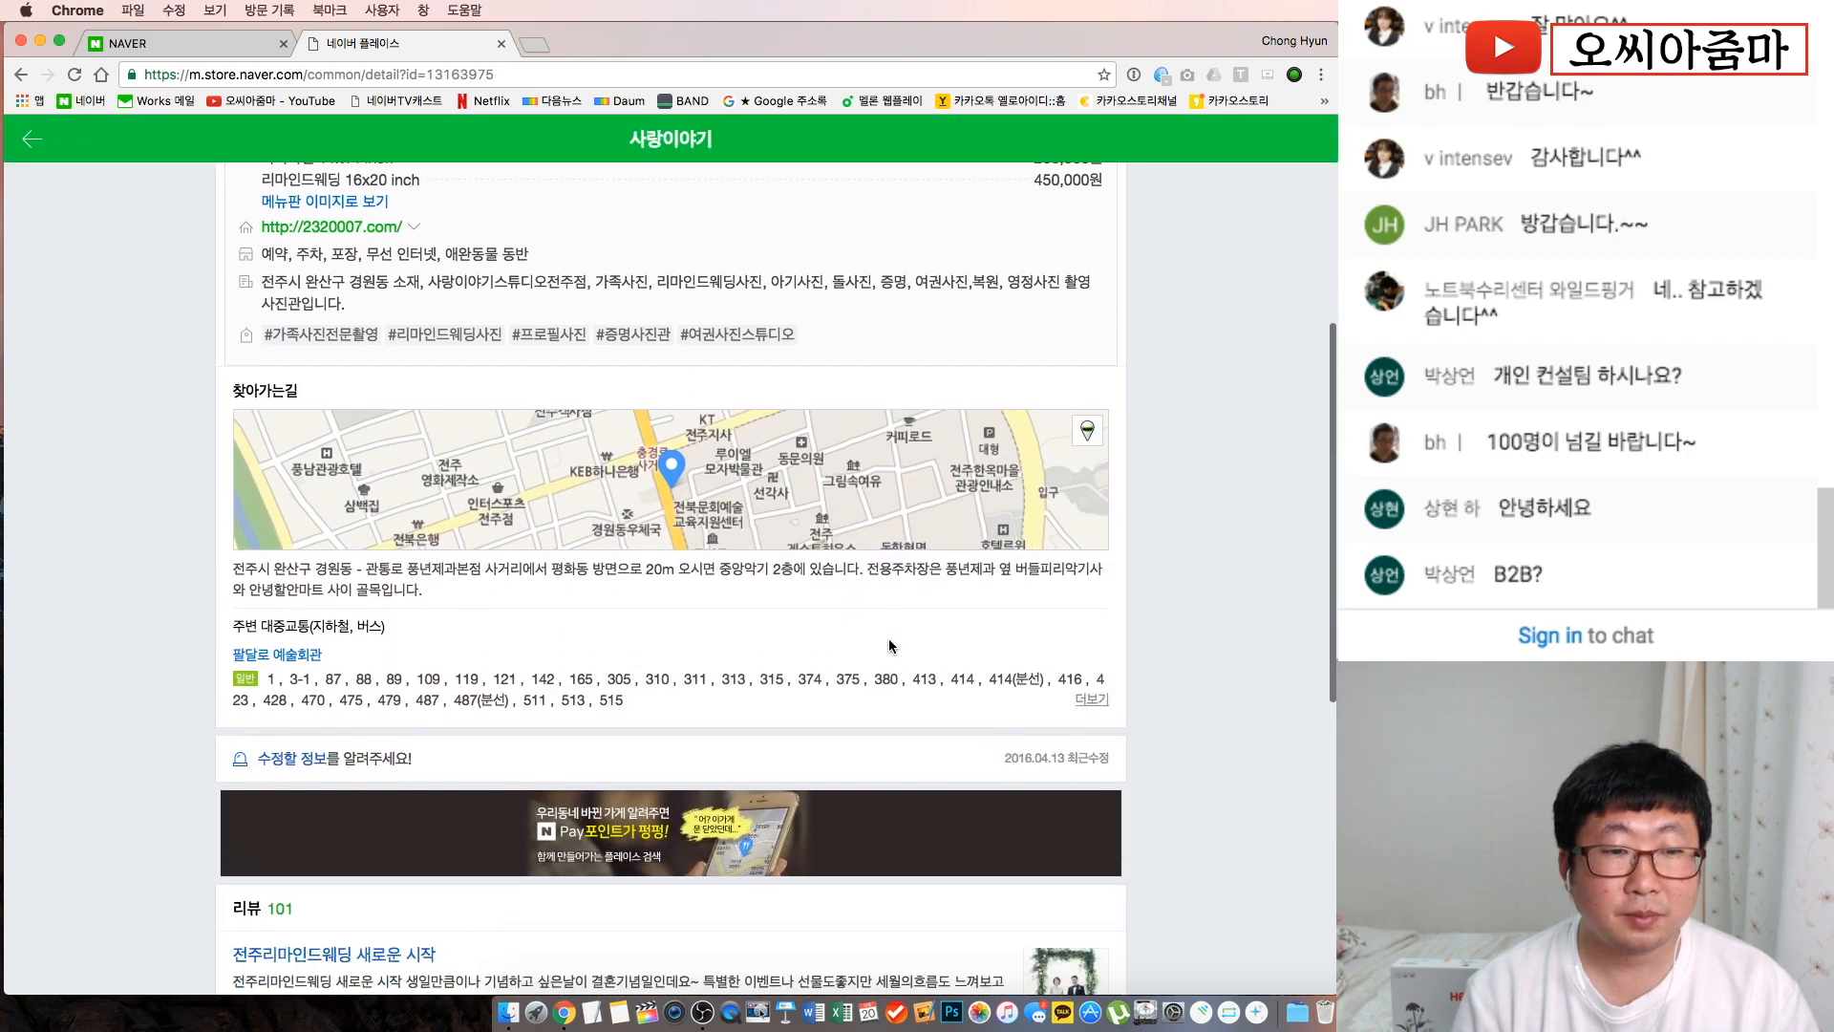
scroll(888, 645, down, 5)
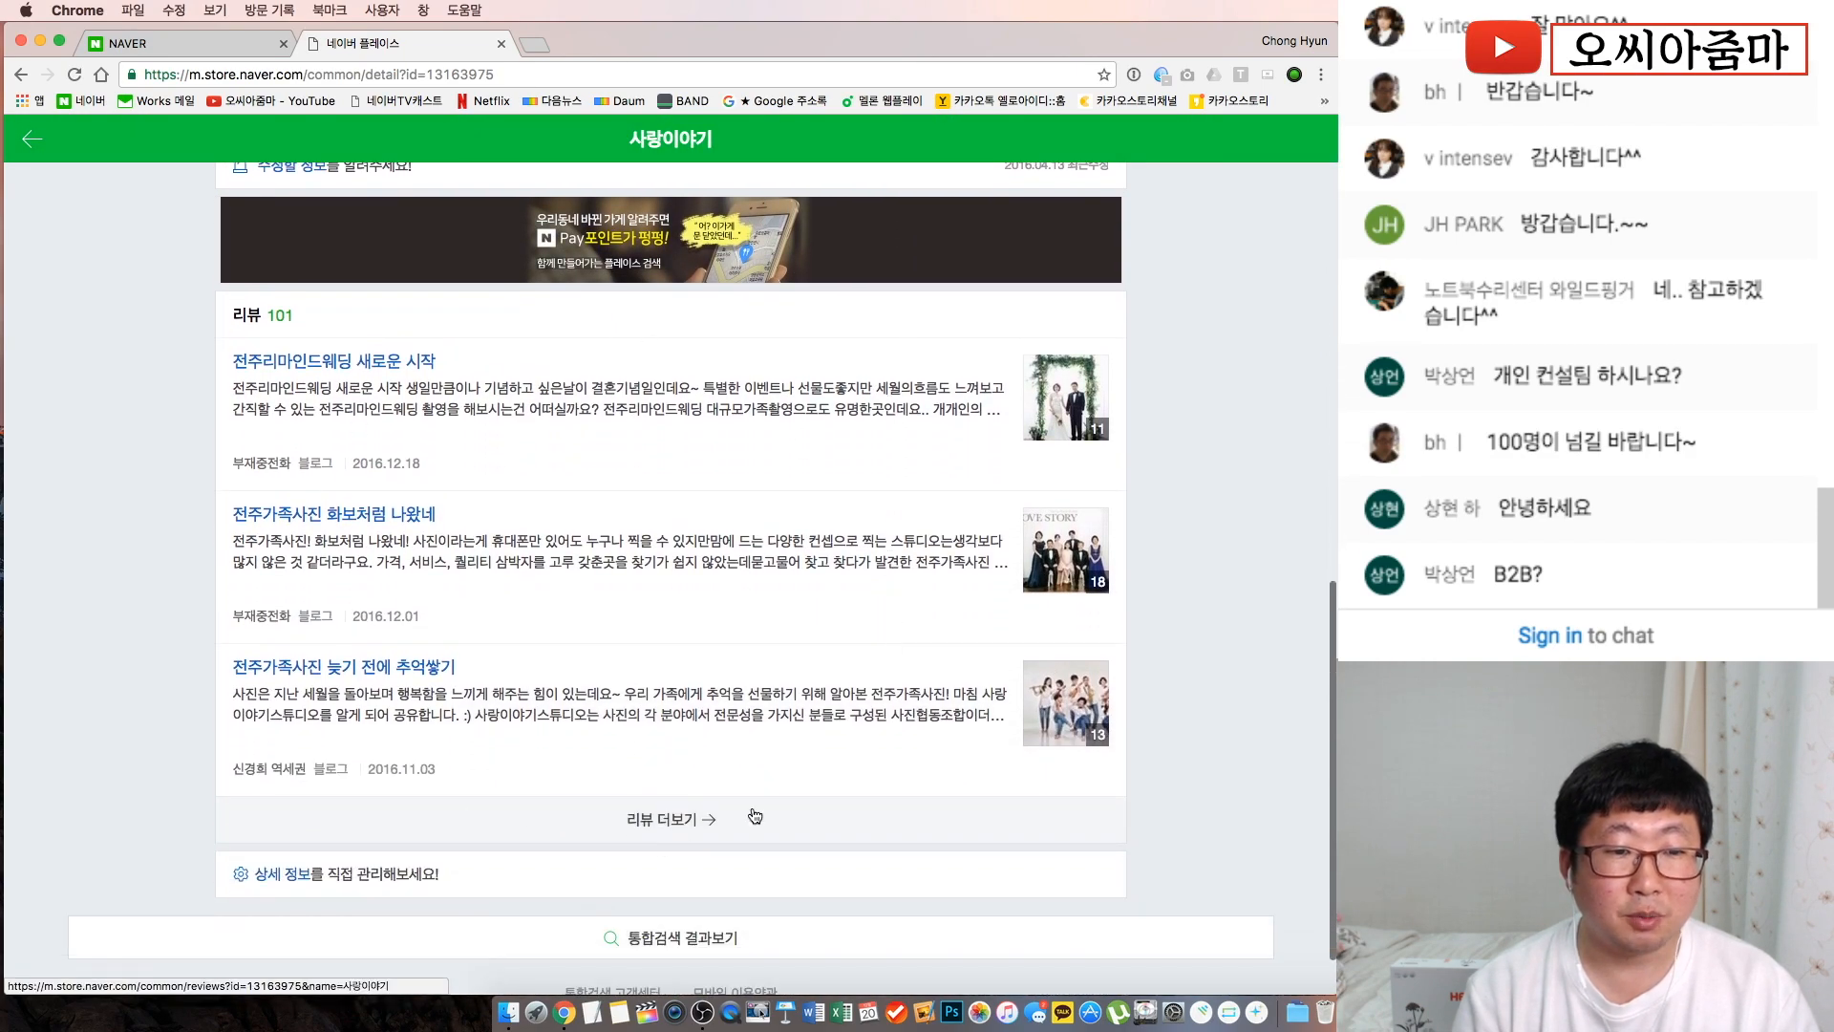
scroll(659, 498, up, 8)
scroll(659, 498, up, 5)
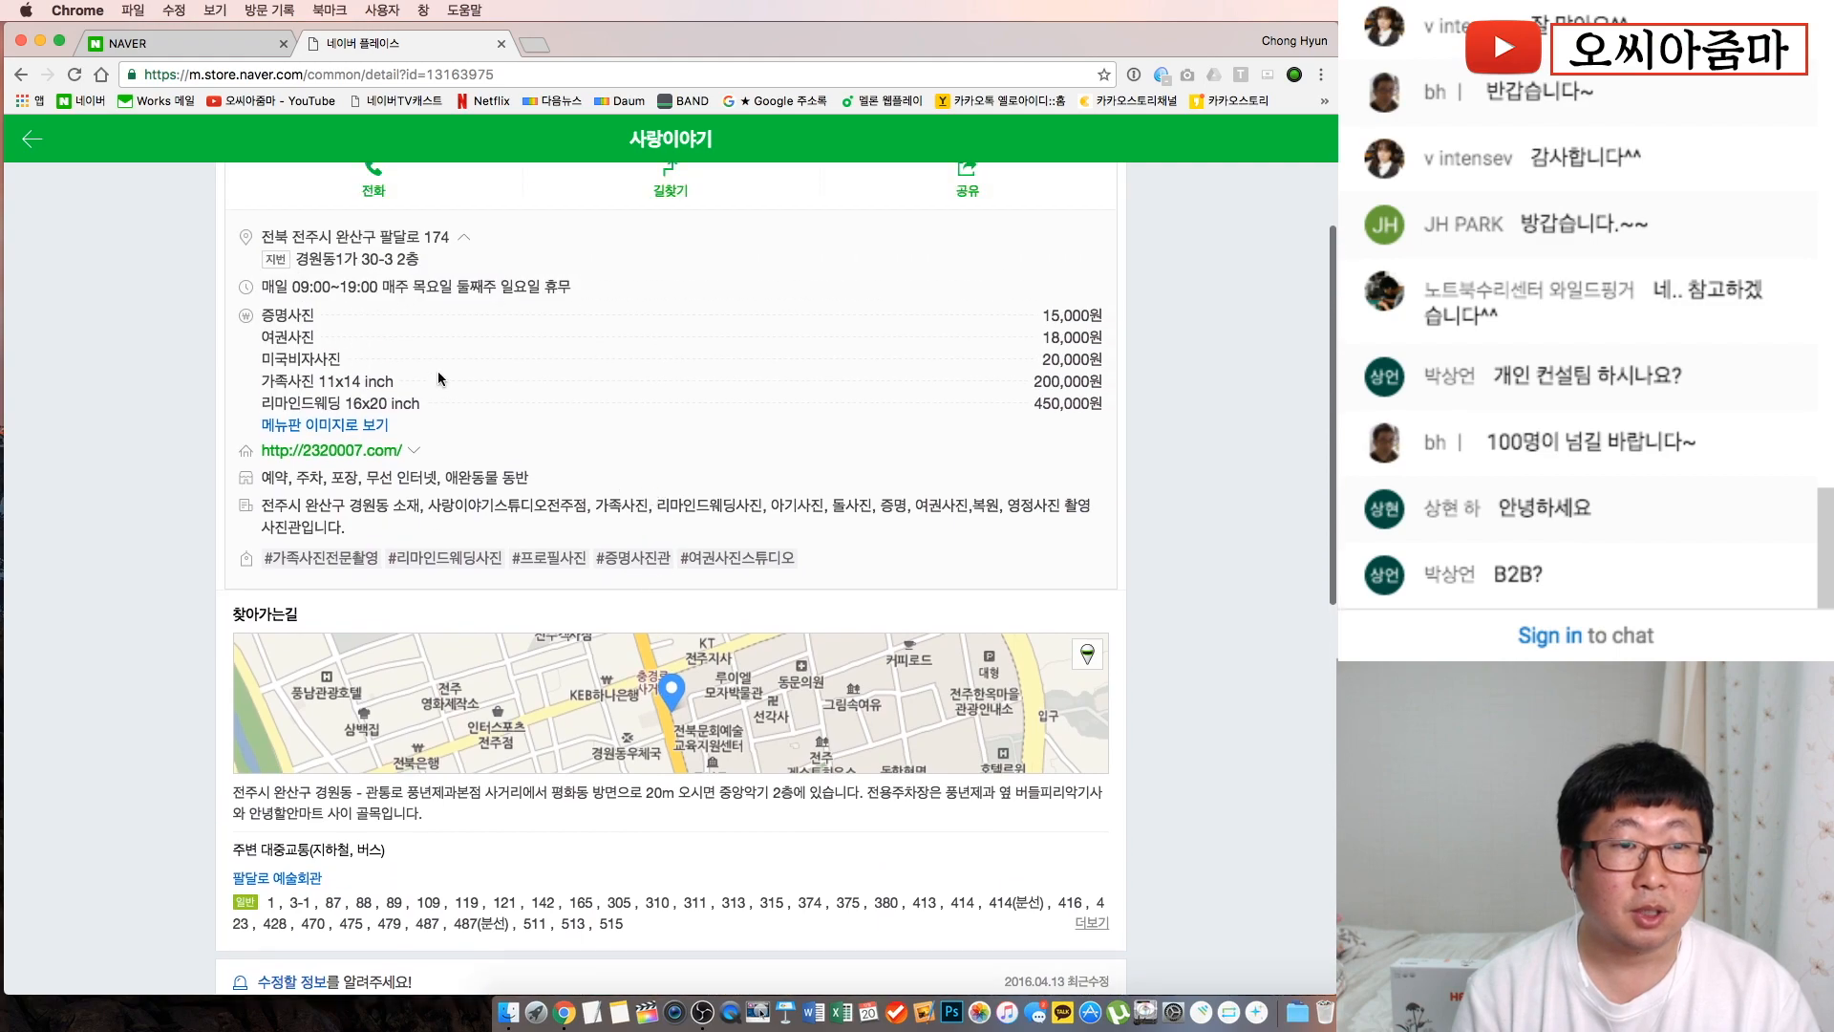
drag(260, 397, 363, 489)
triple_click(349, 612)
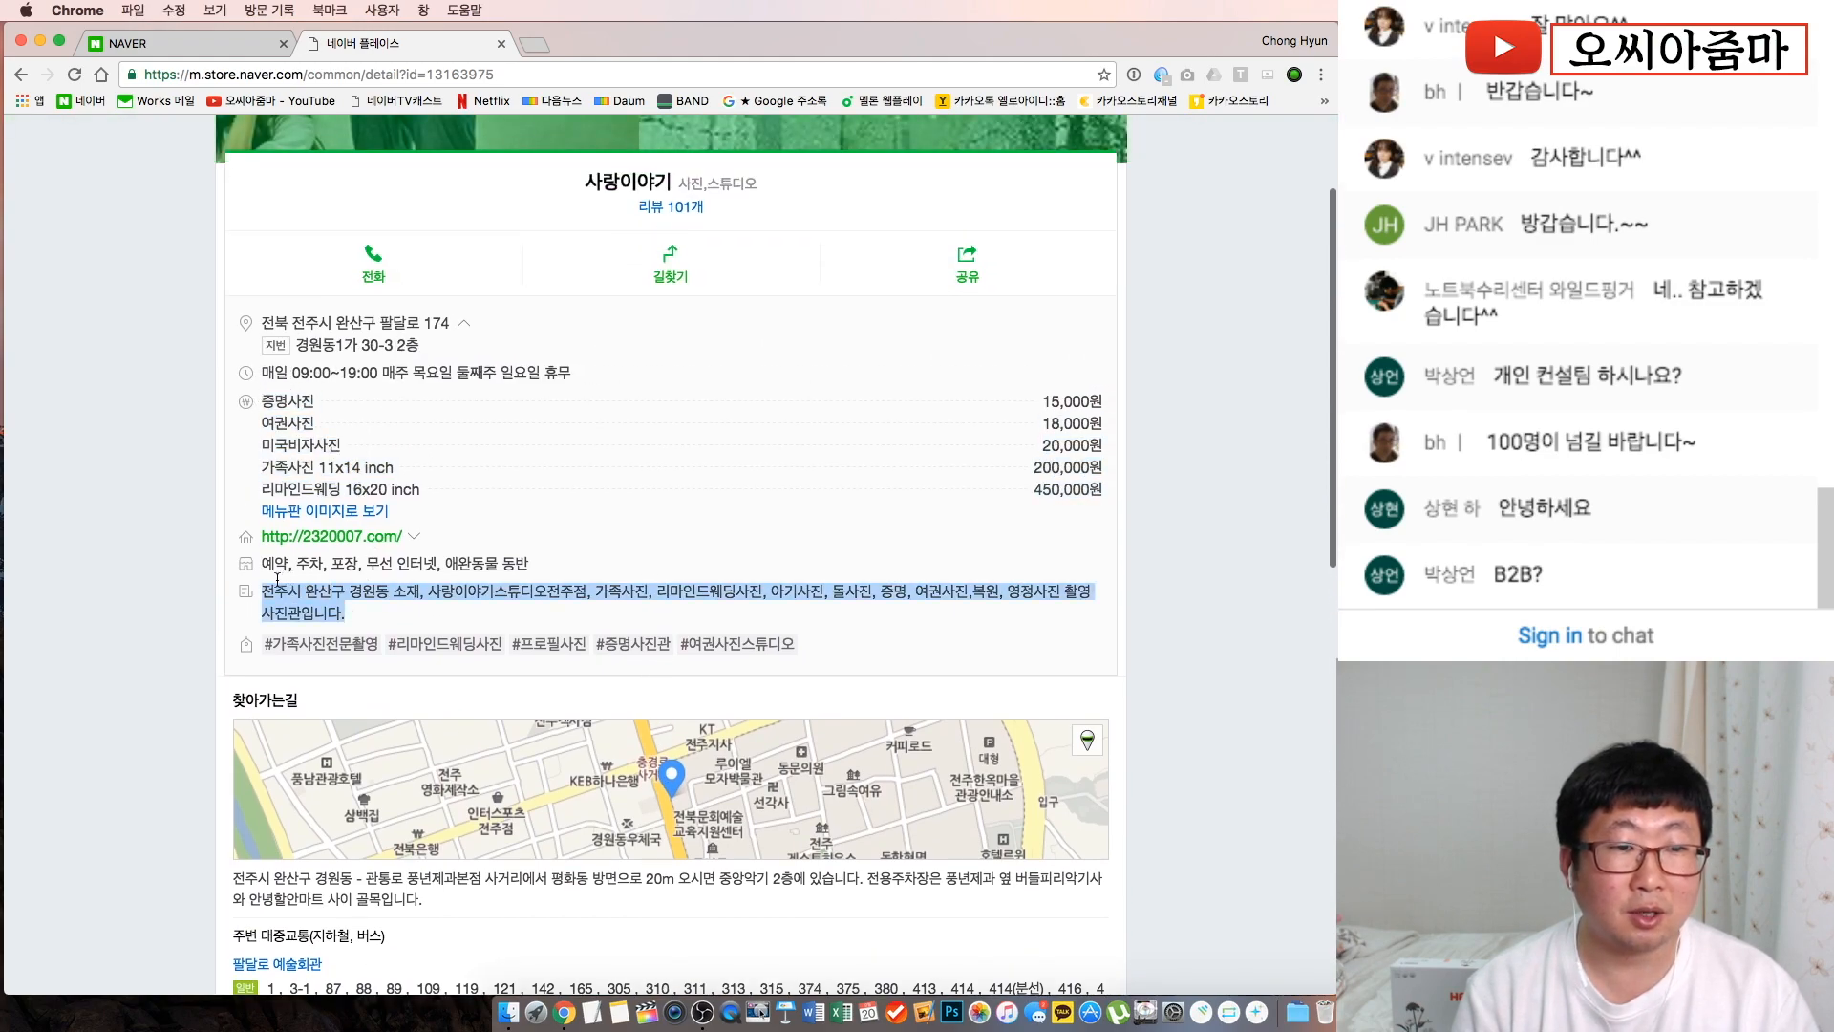
scroll(212, 521, up, 3)
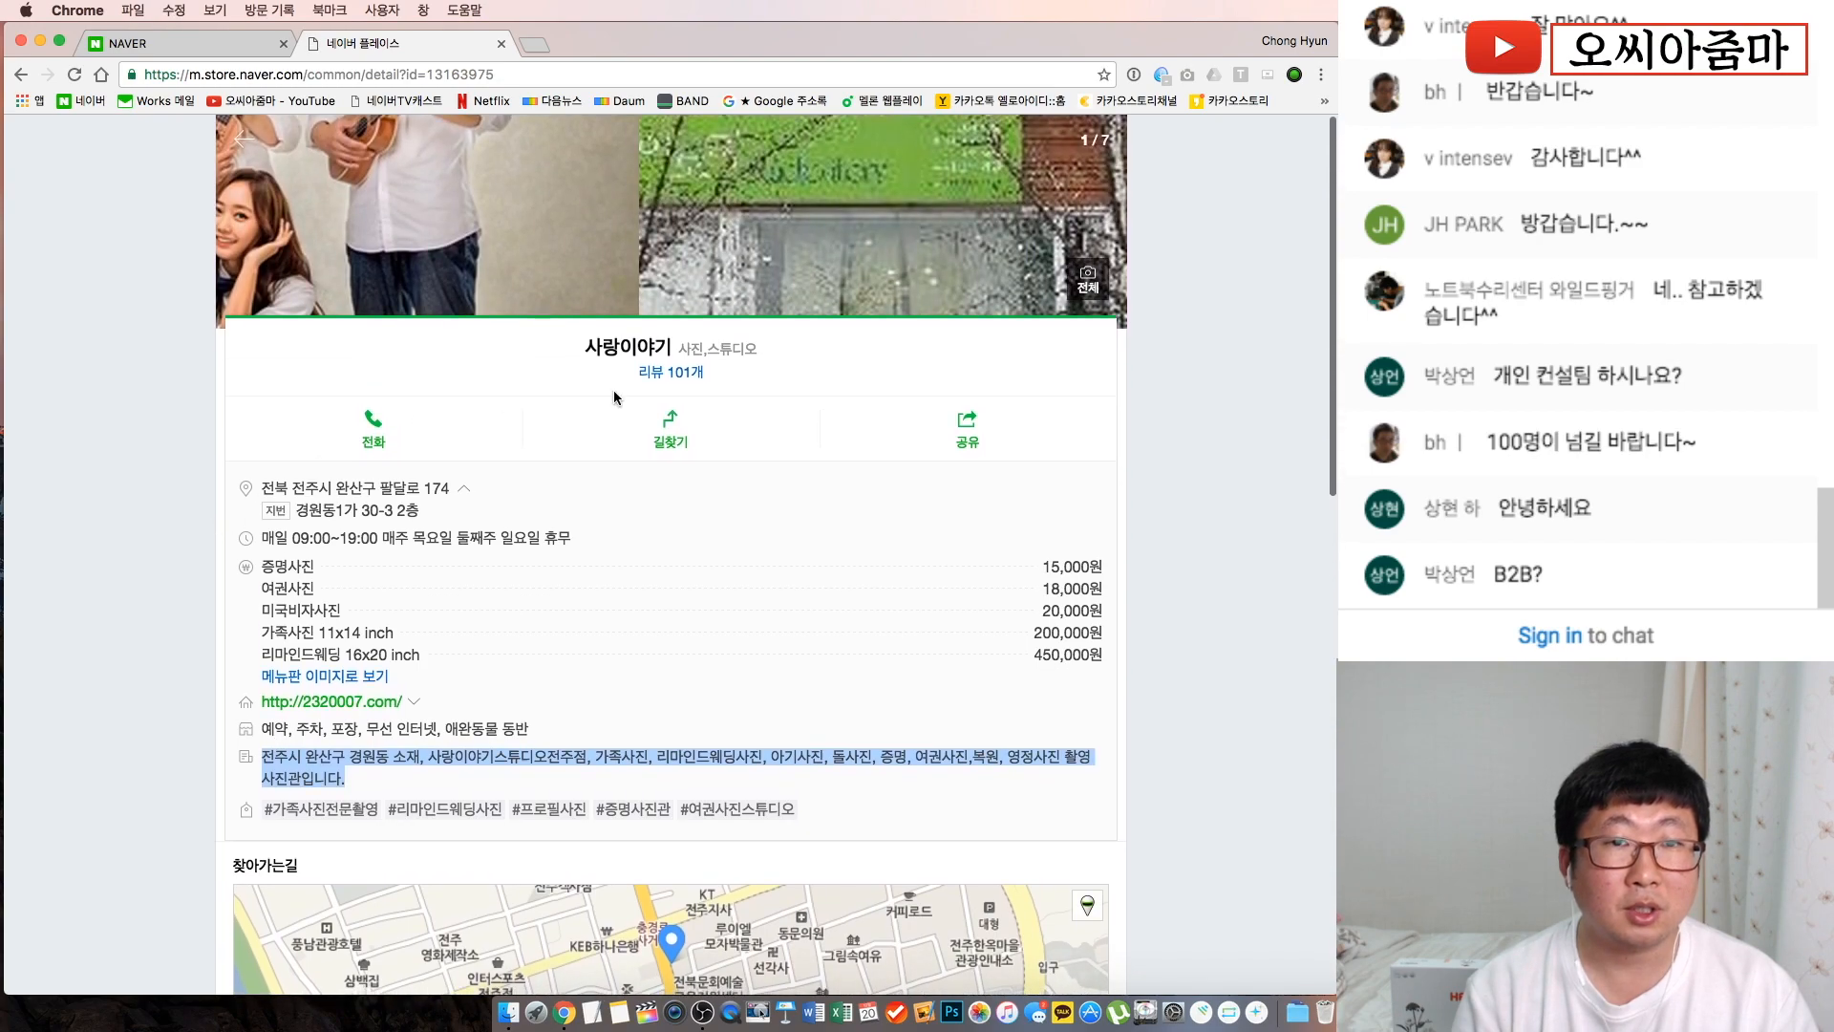
drag(802, 196, 392, 215)
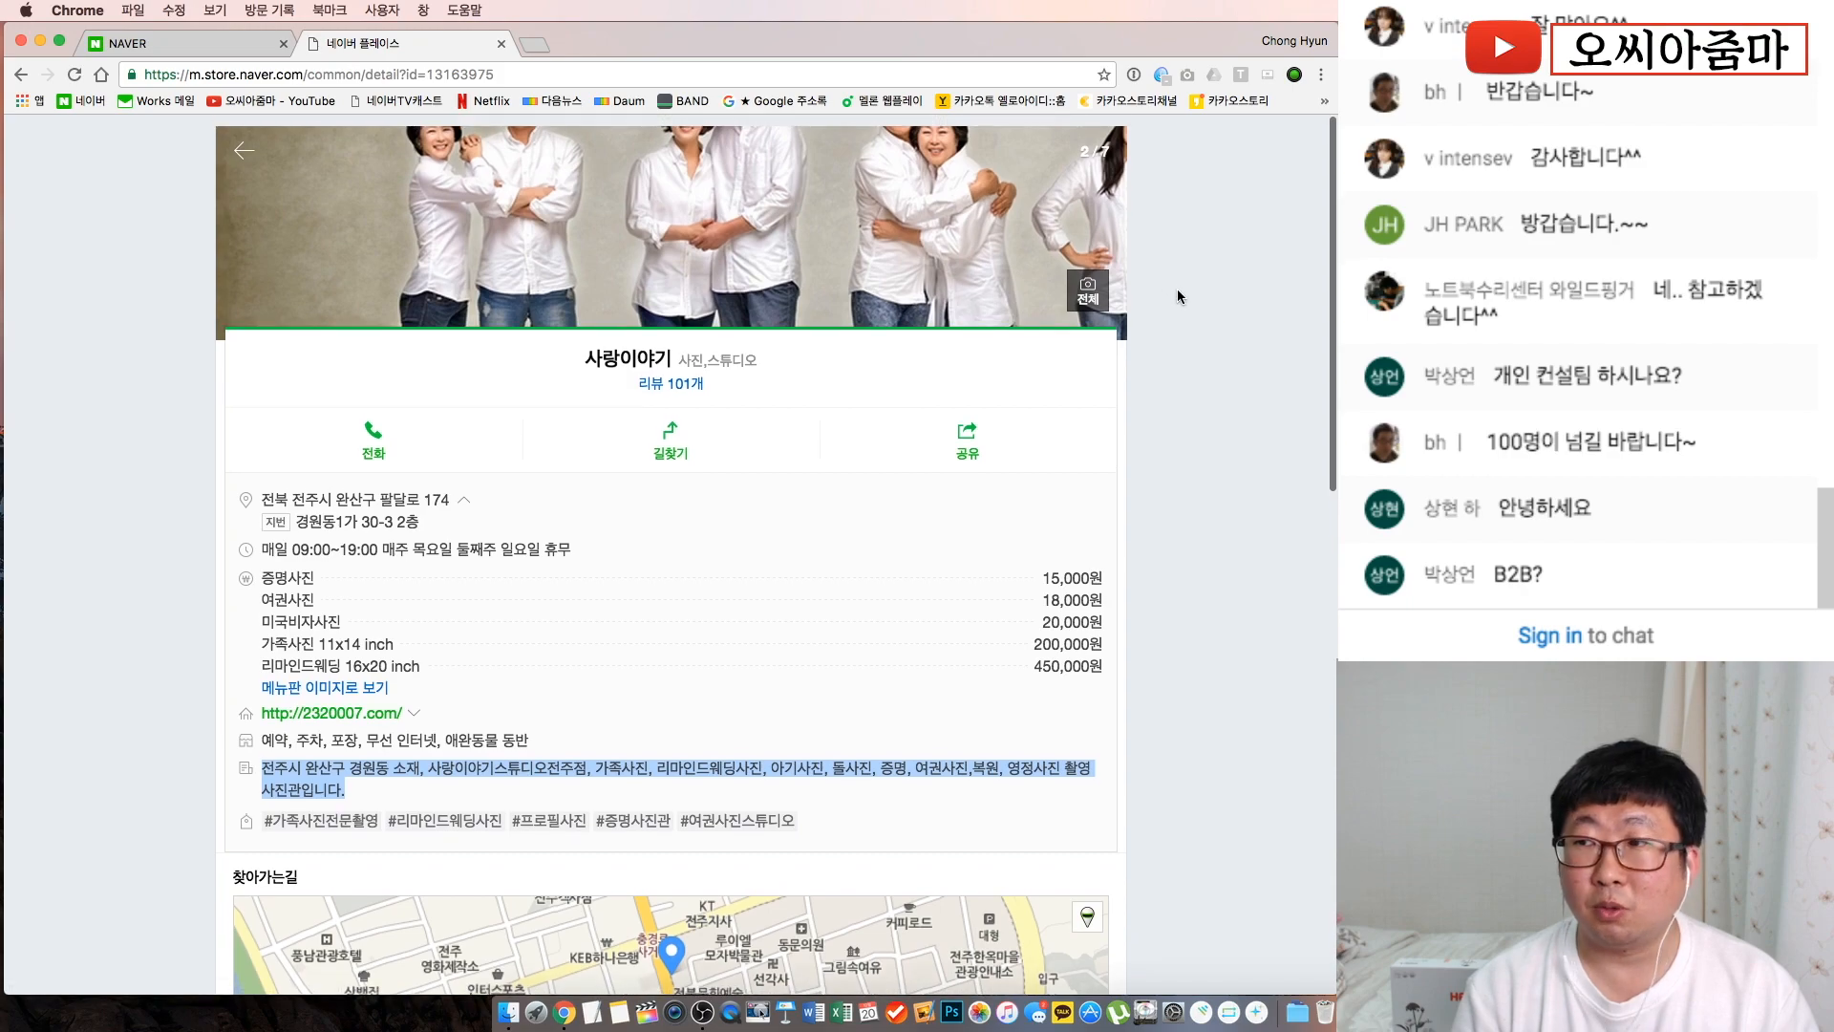
click(1088, 279)
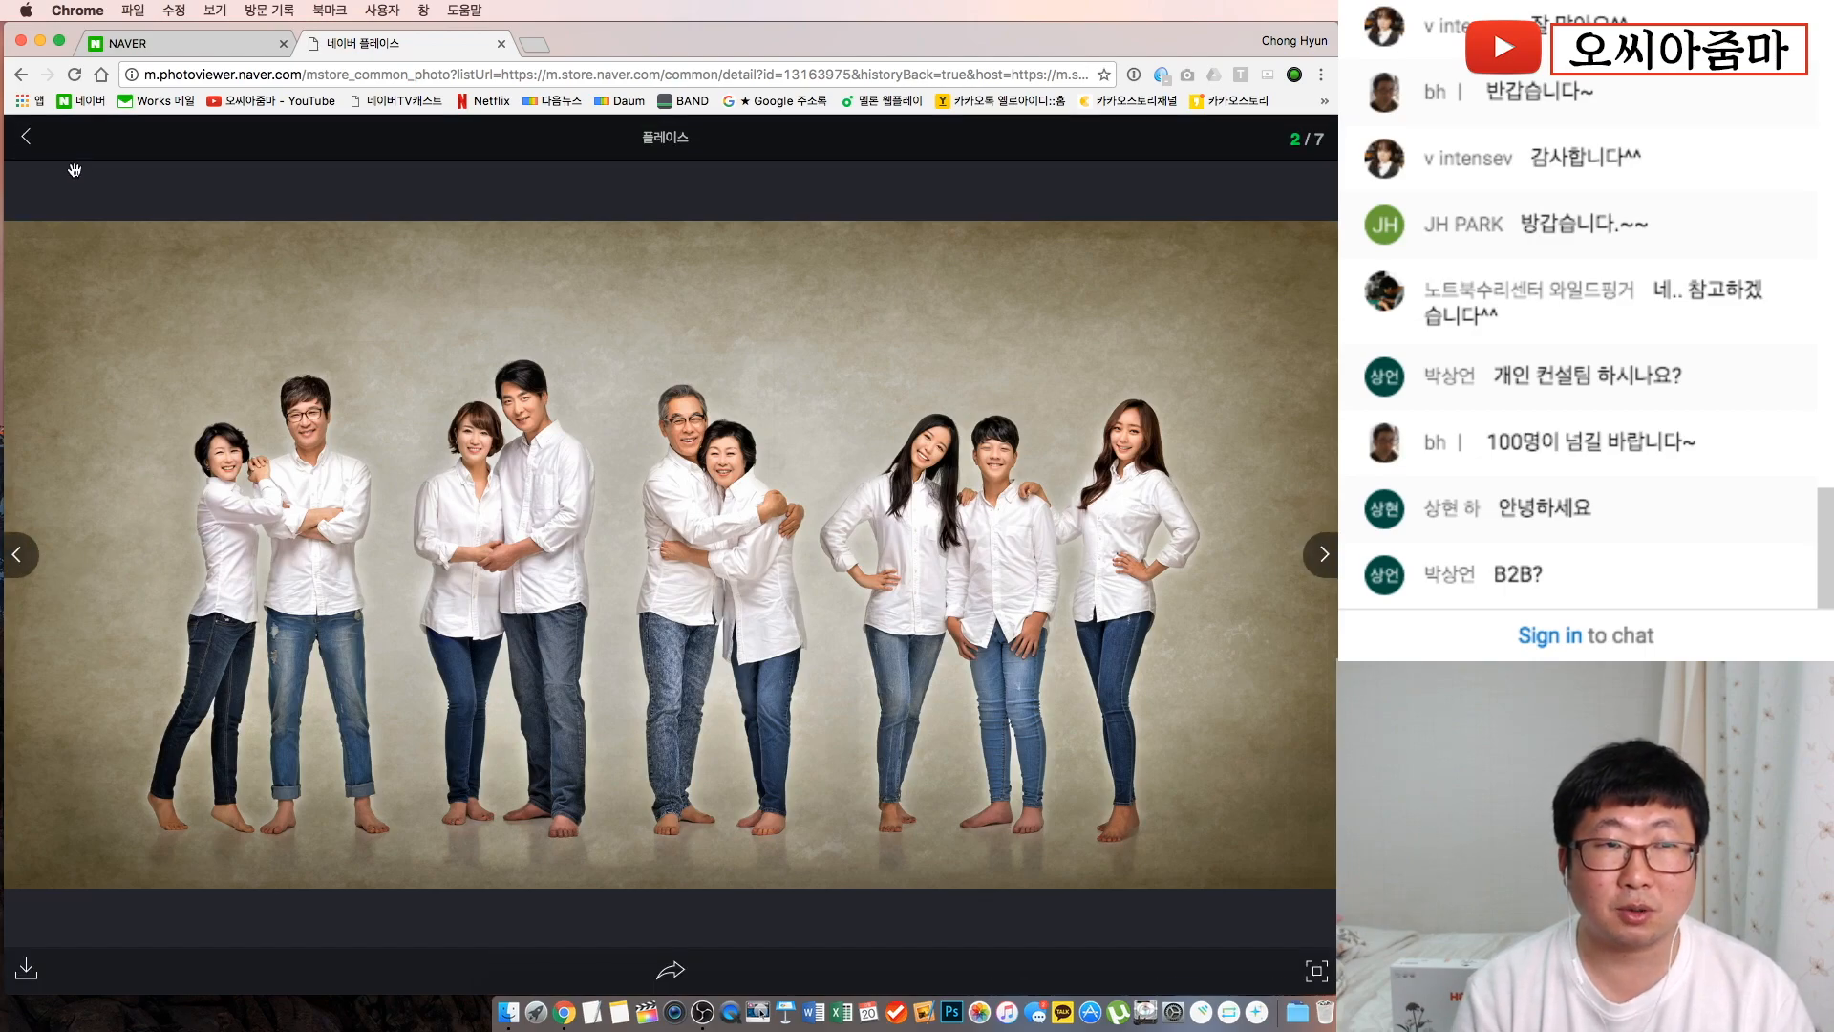
click(26, 140)
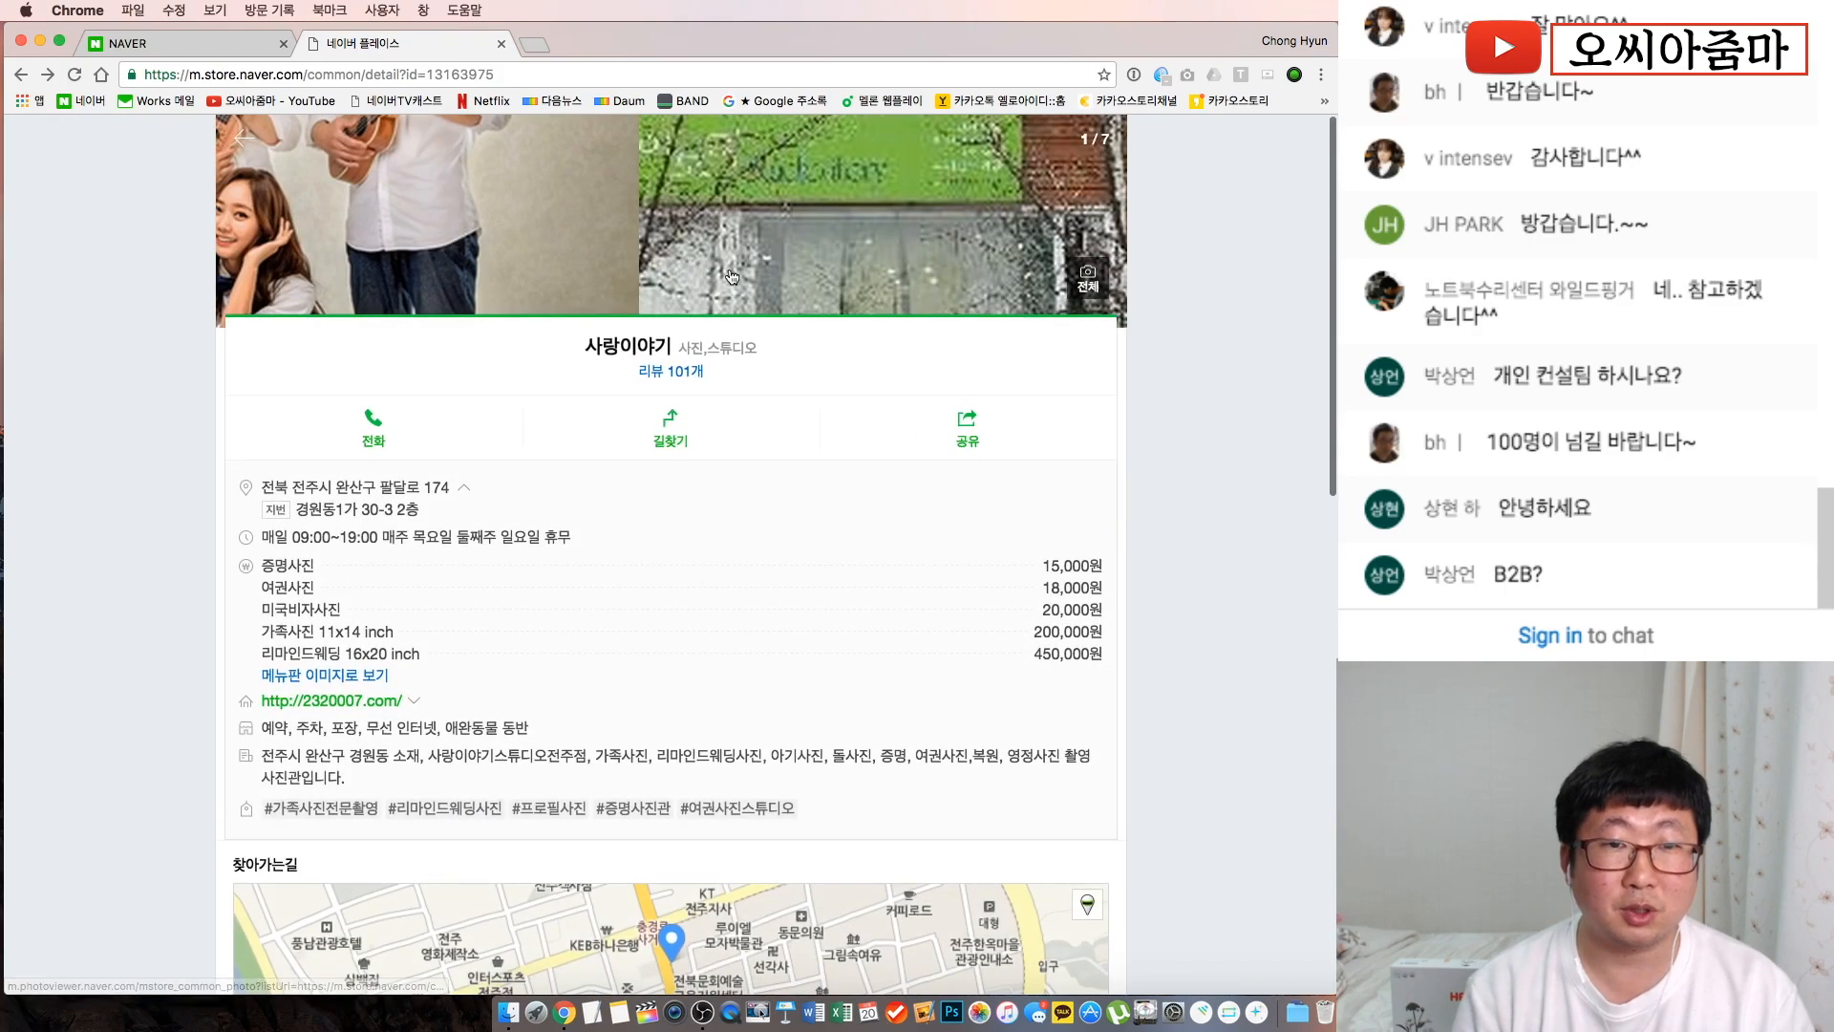
click(681, 372)
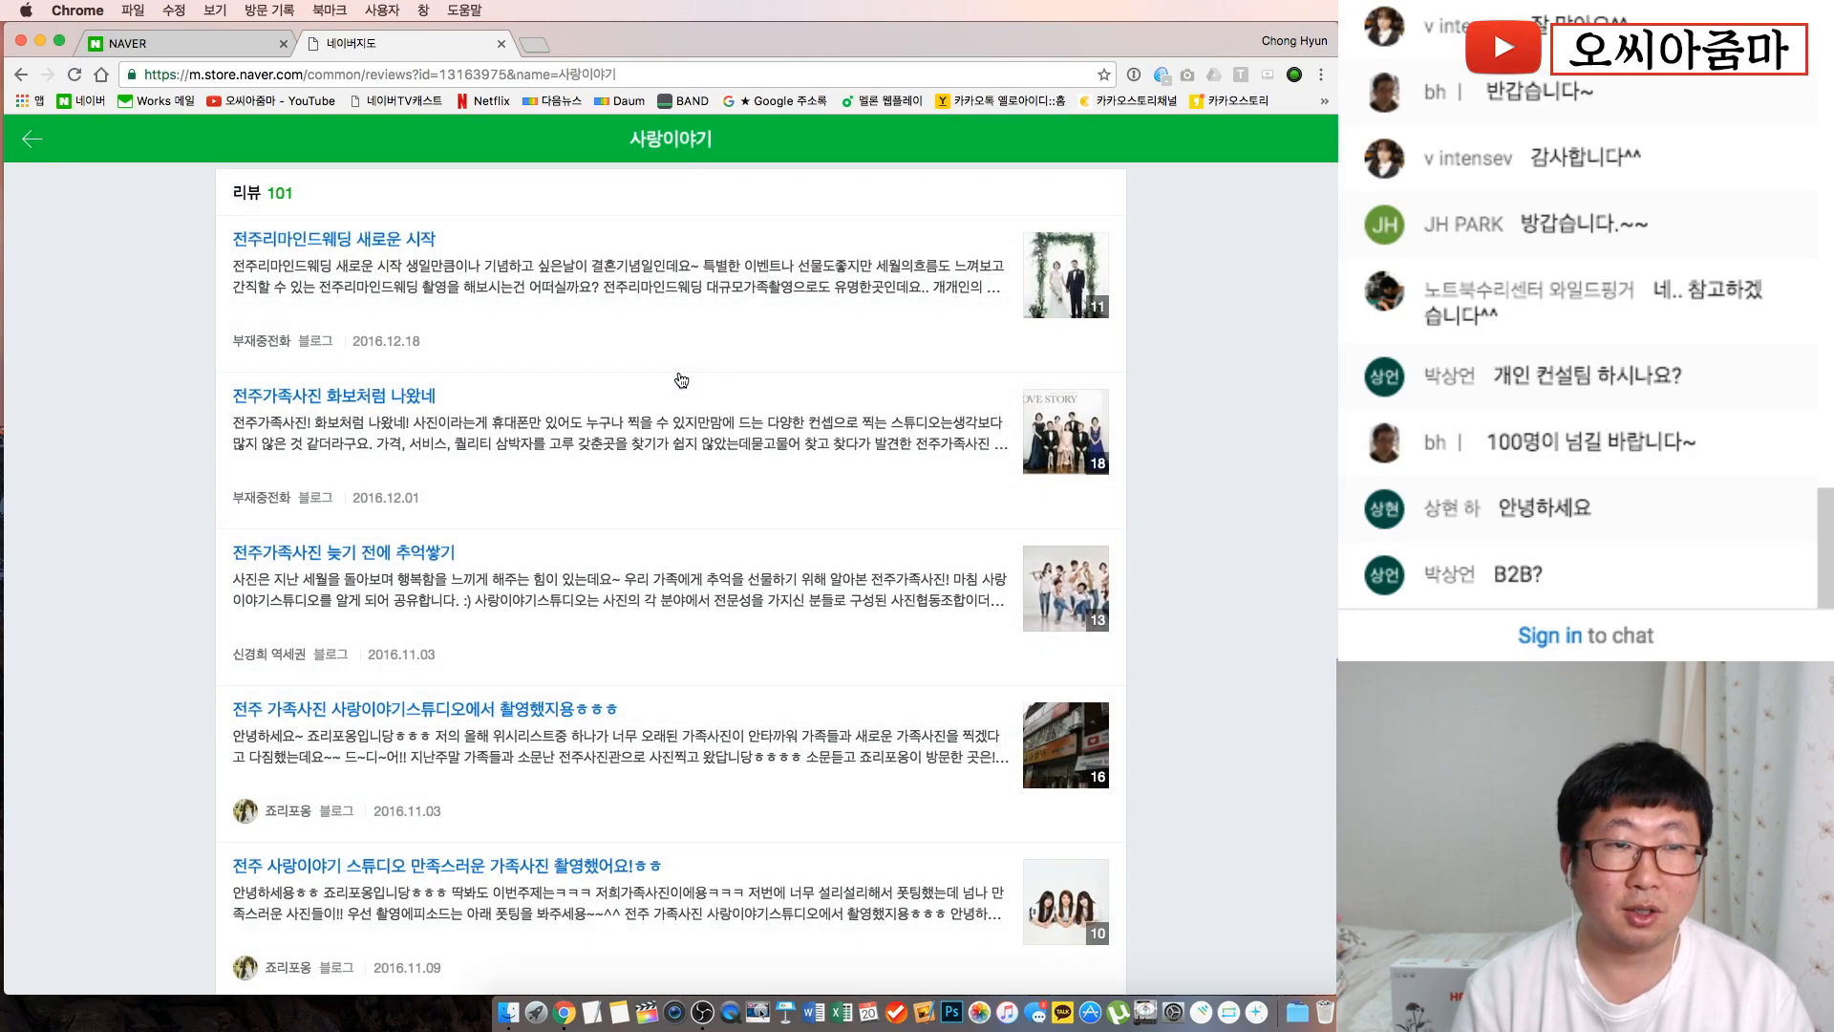
scroll(681, 380, down, 12)
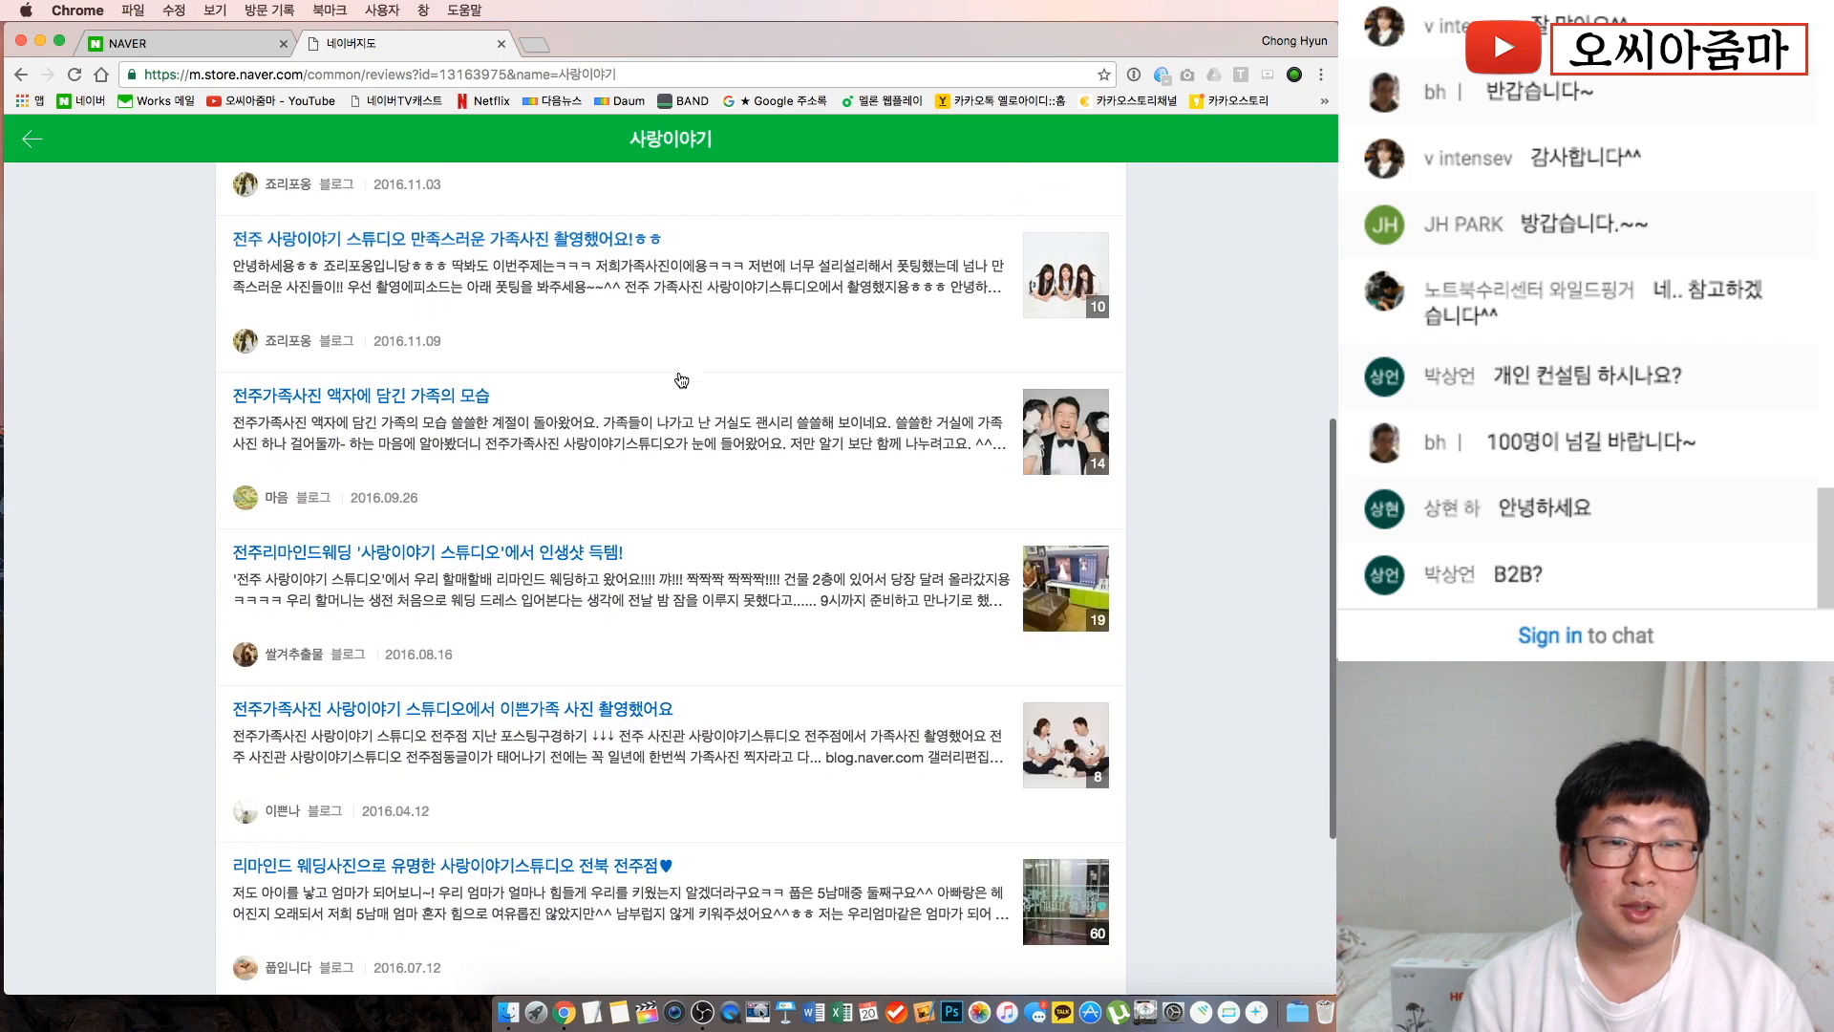
scroll(681, 380, up, 5)
click(29, 142)
scroll(576, 457, down, 3)
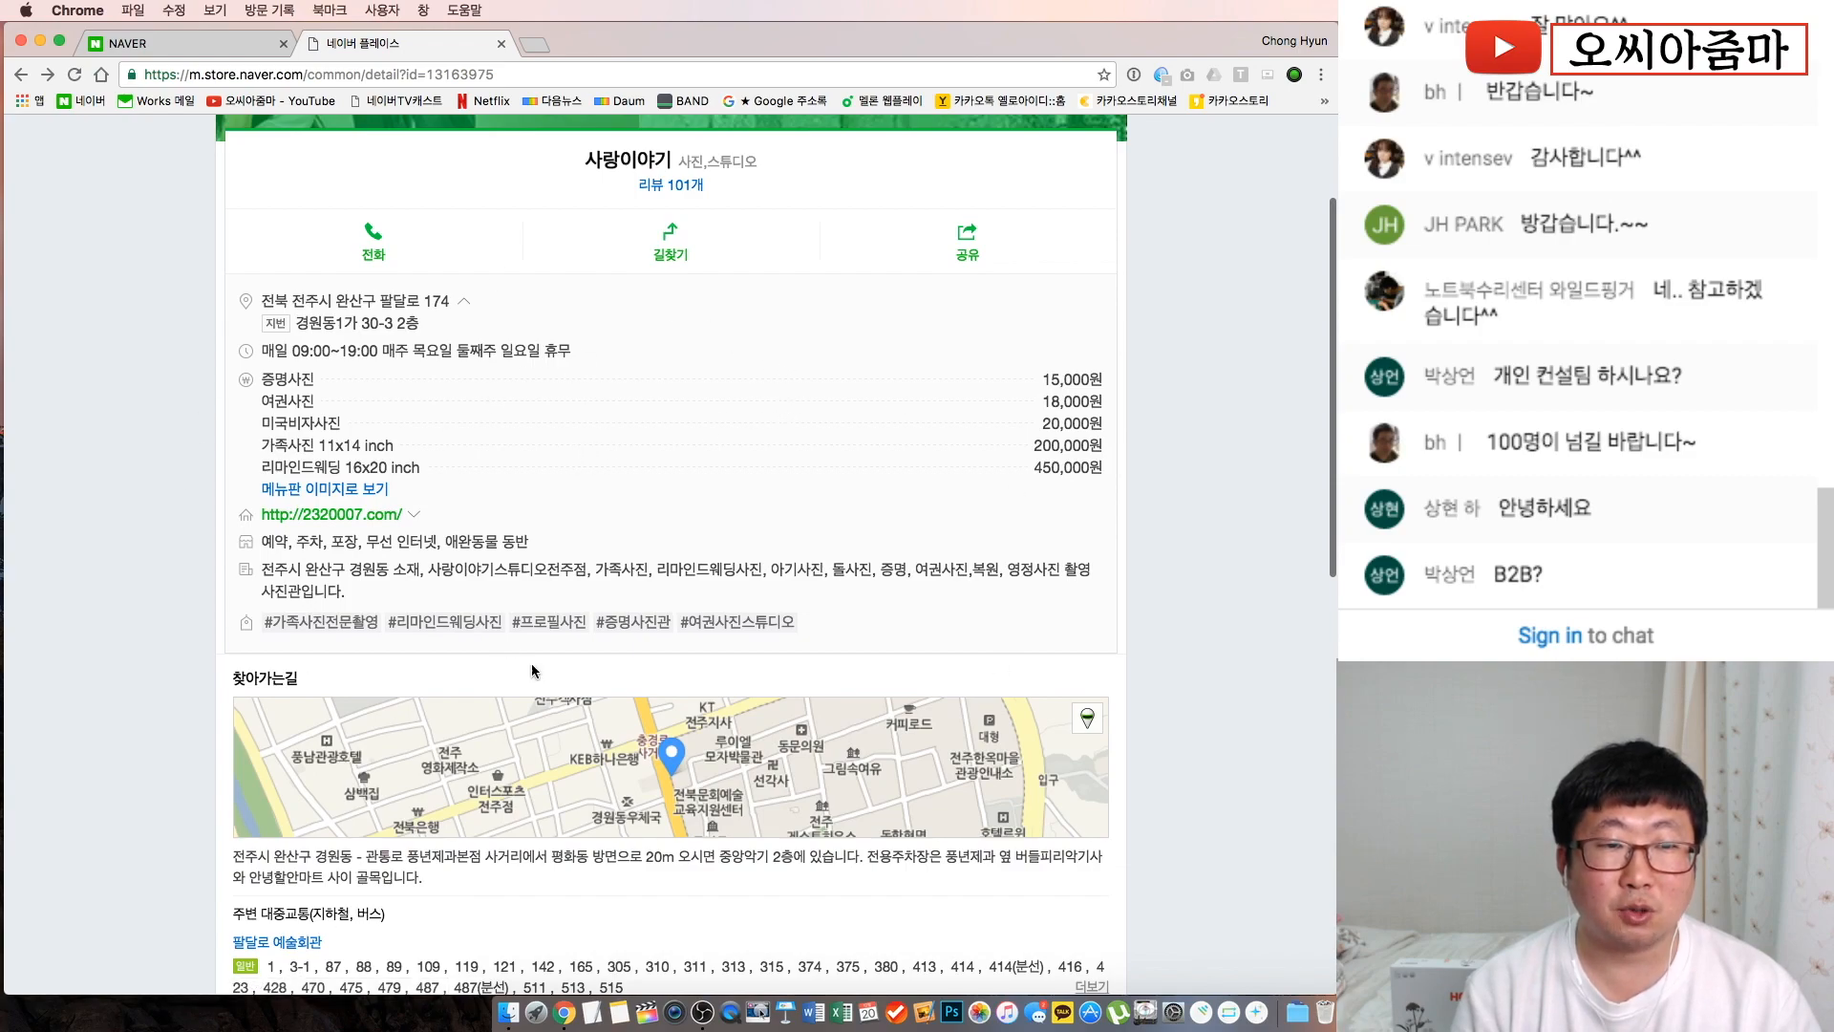
scroll(762, 821, down, 3)
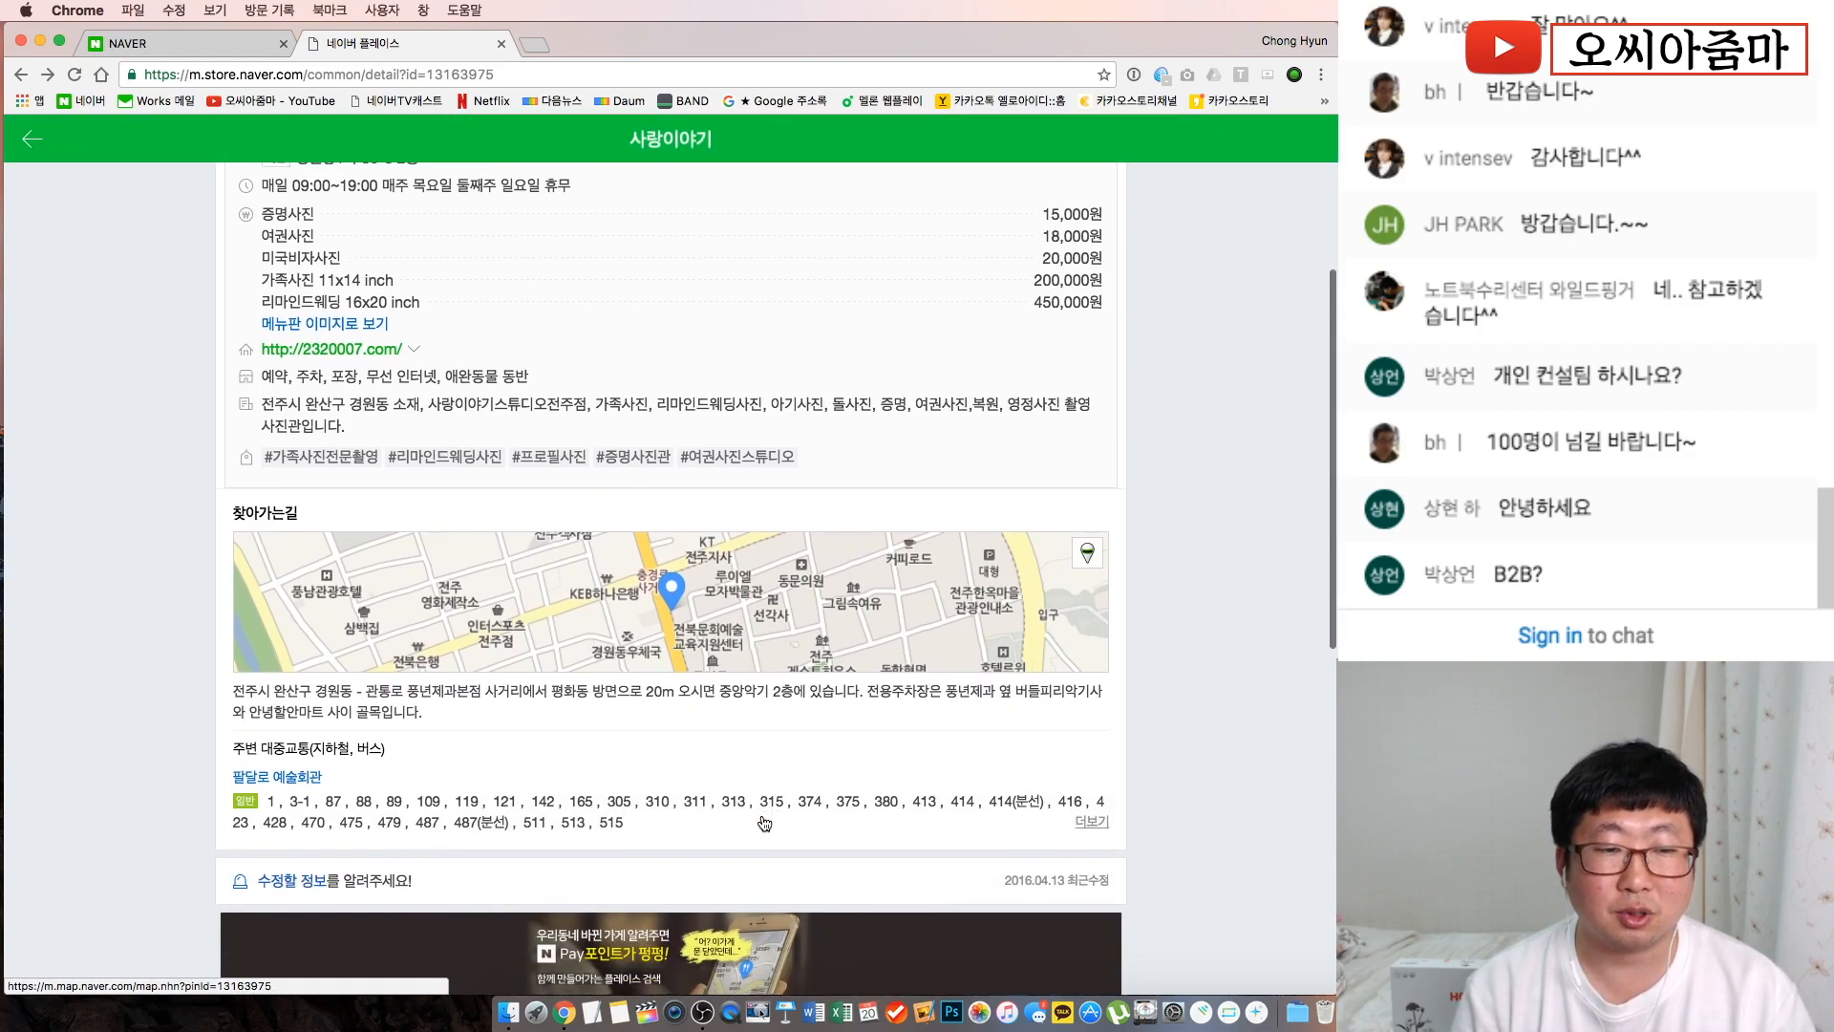
scroll(764, 823, down, 2)
scroll(423, 431, up, 2)
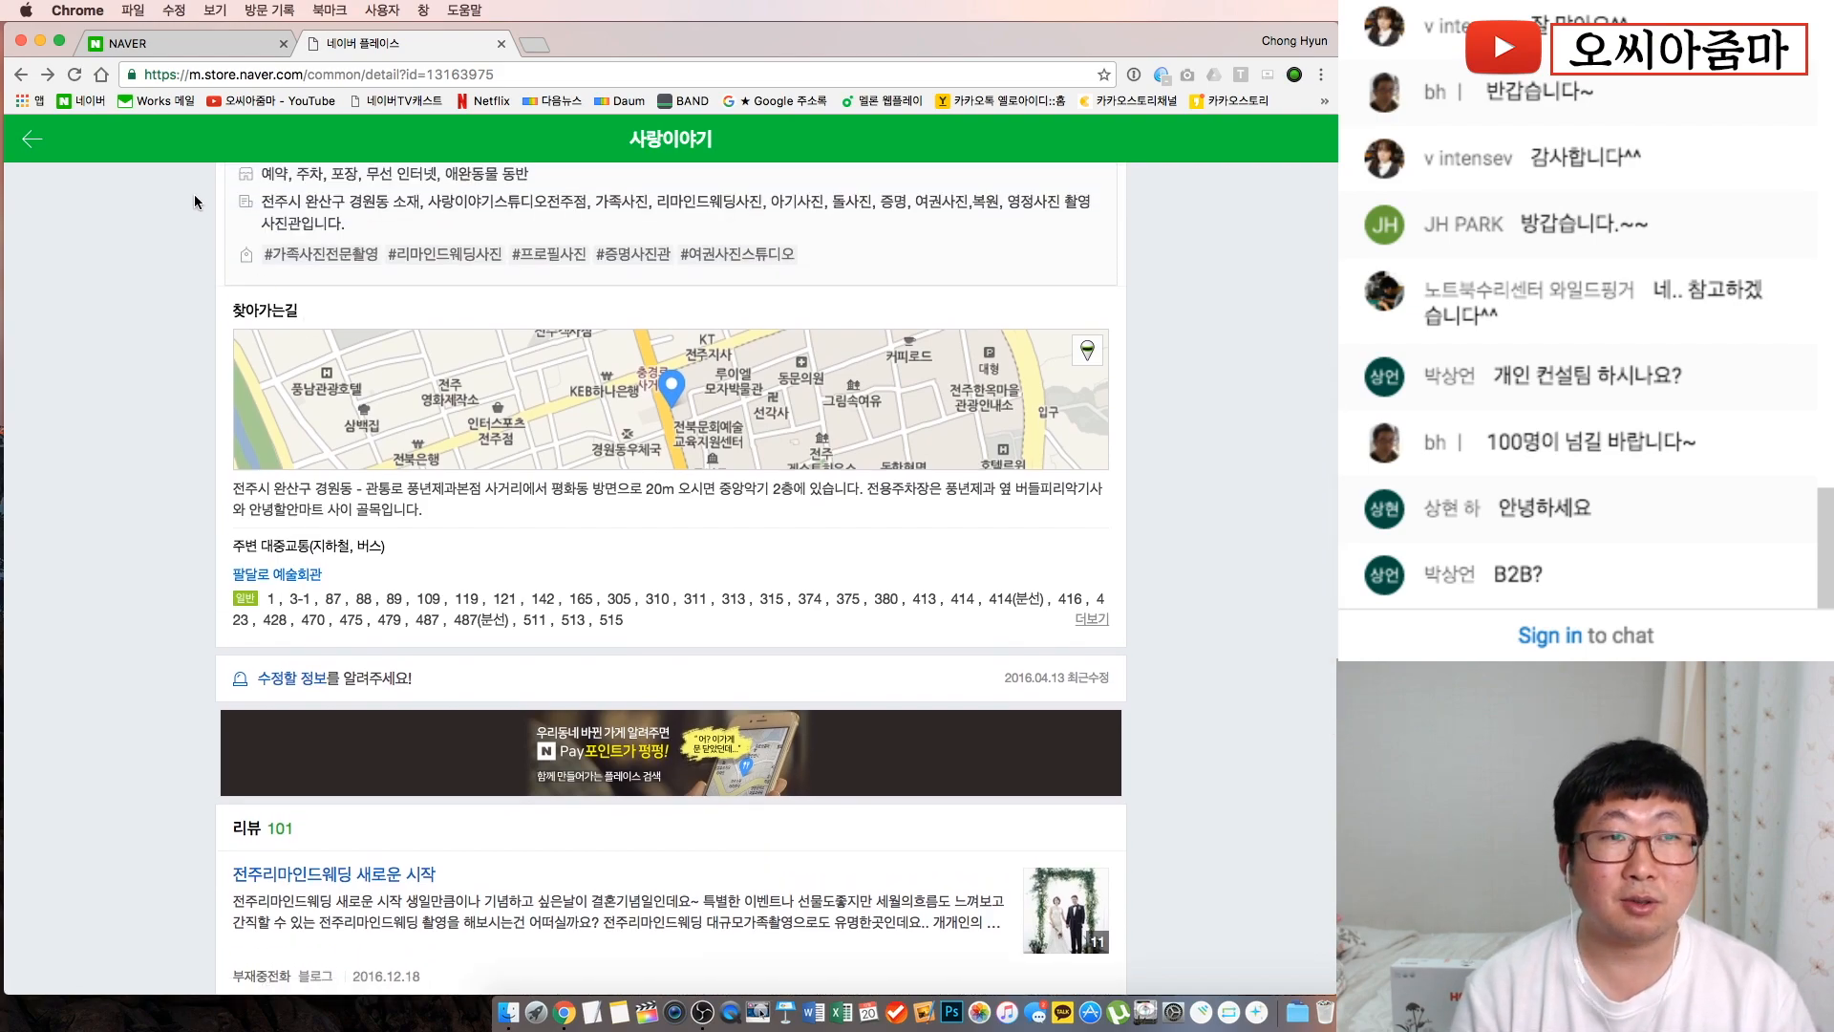
Return from the 전주가족사진 results to the mobile Naver home page
click(32, 139)
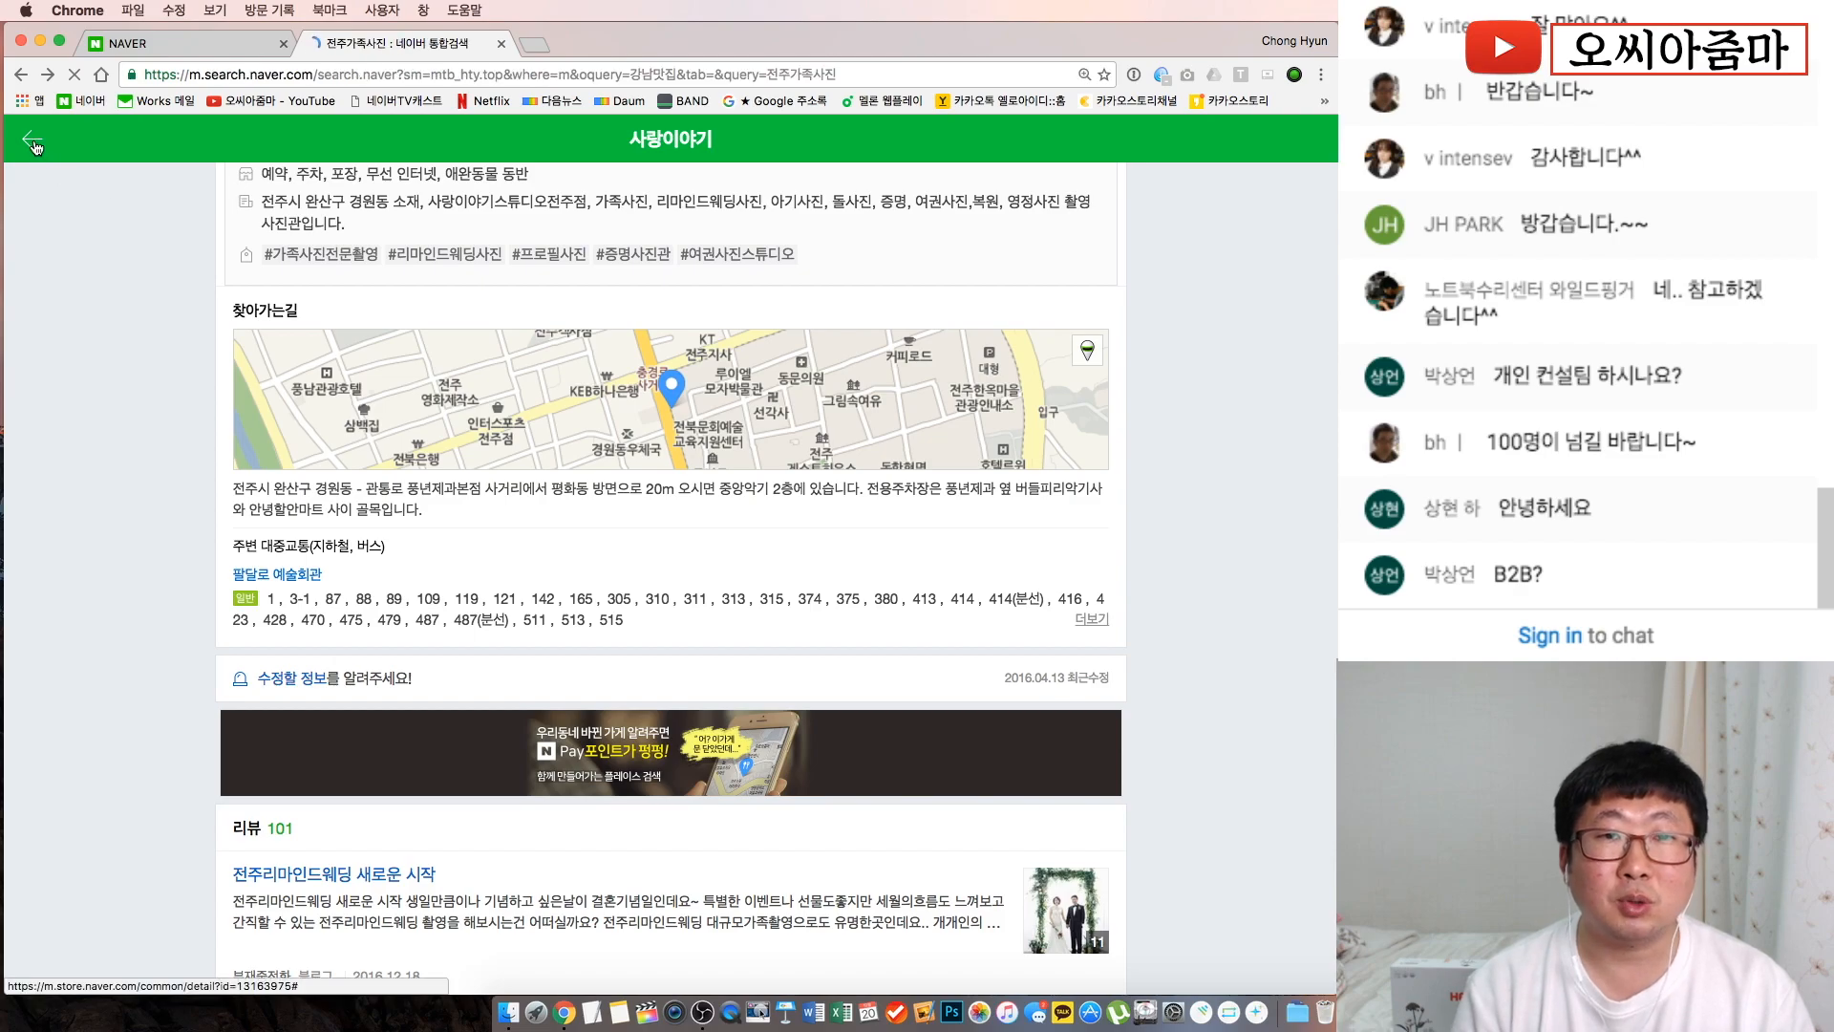
scroll(421, 489, up, 10)
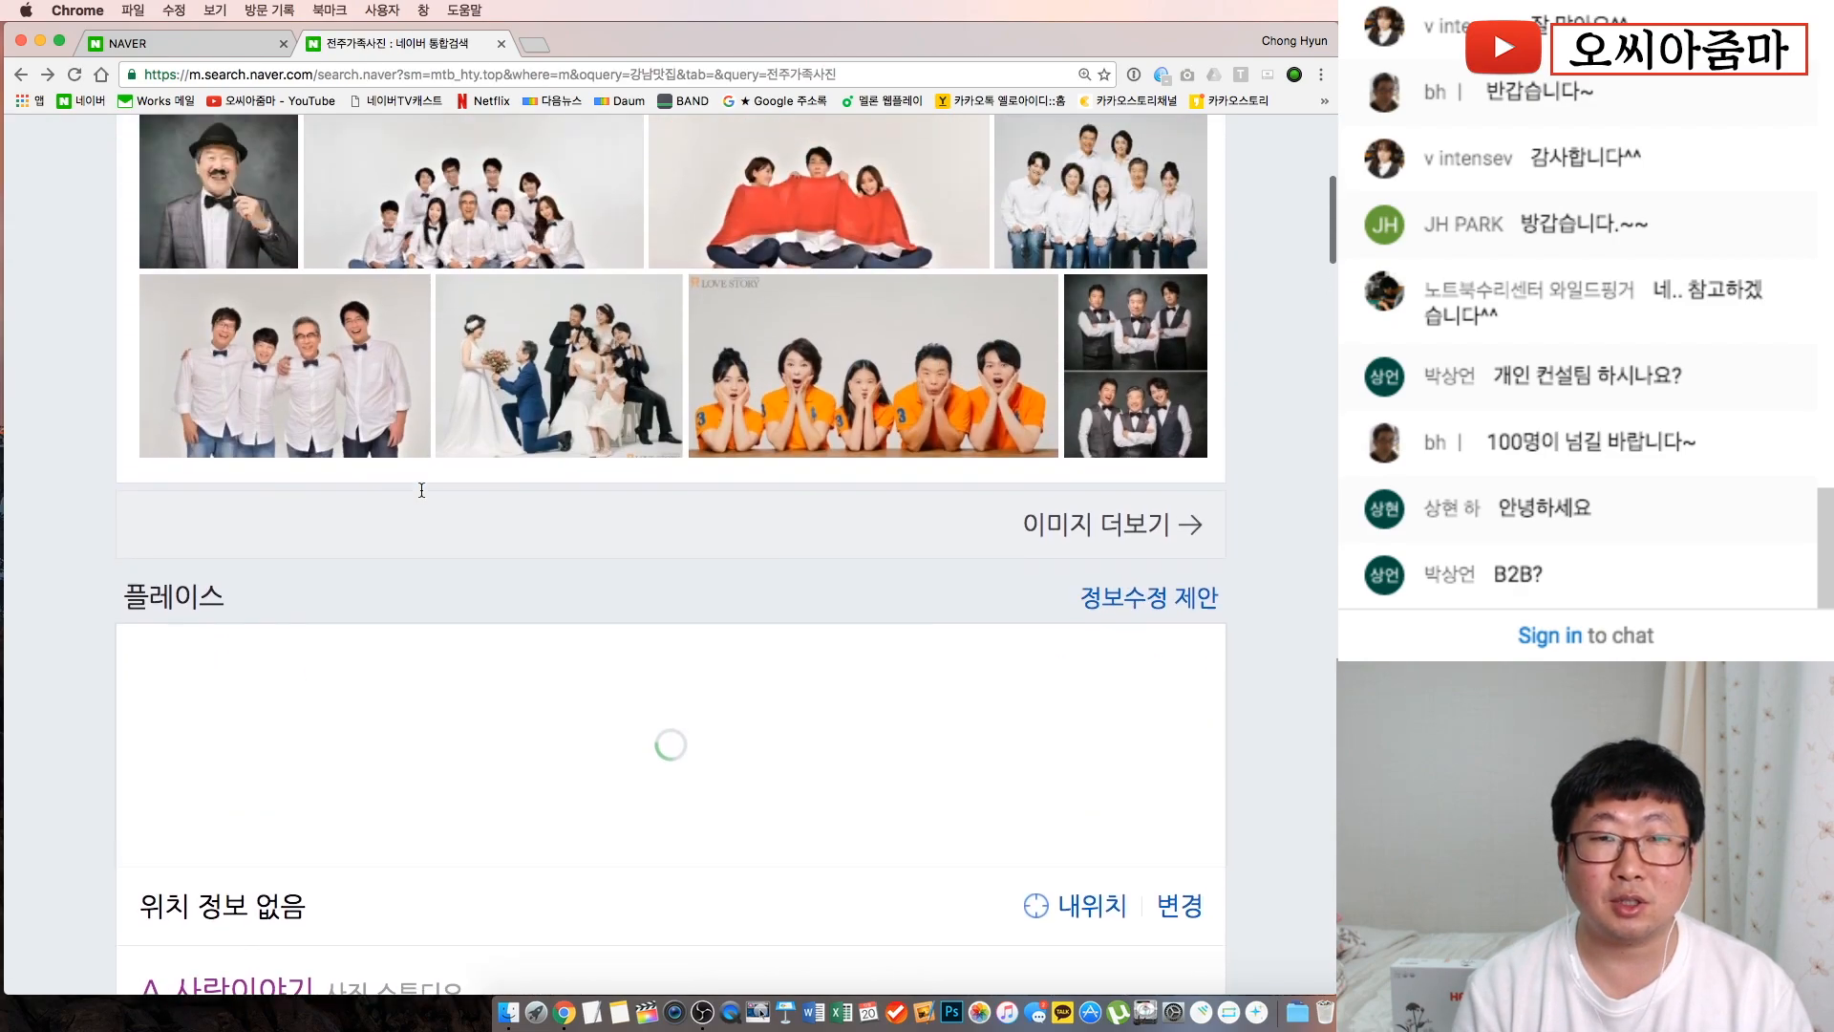
scroll(422, 489, up, 1)
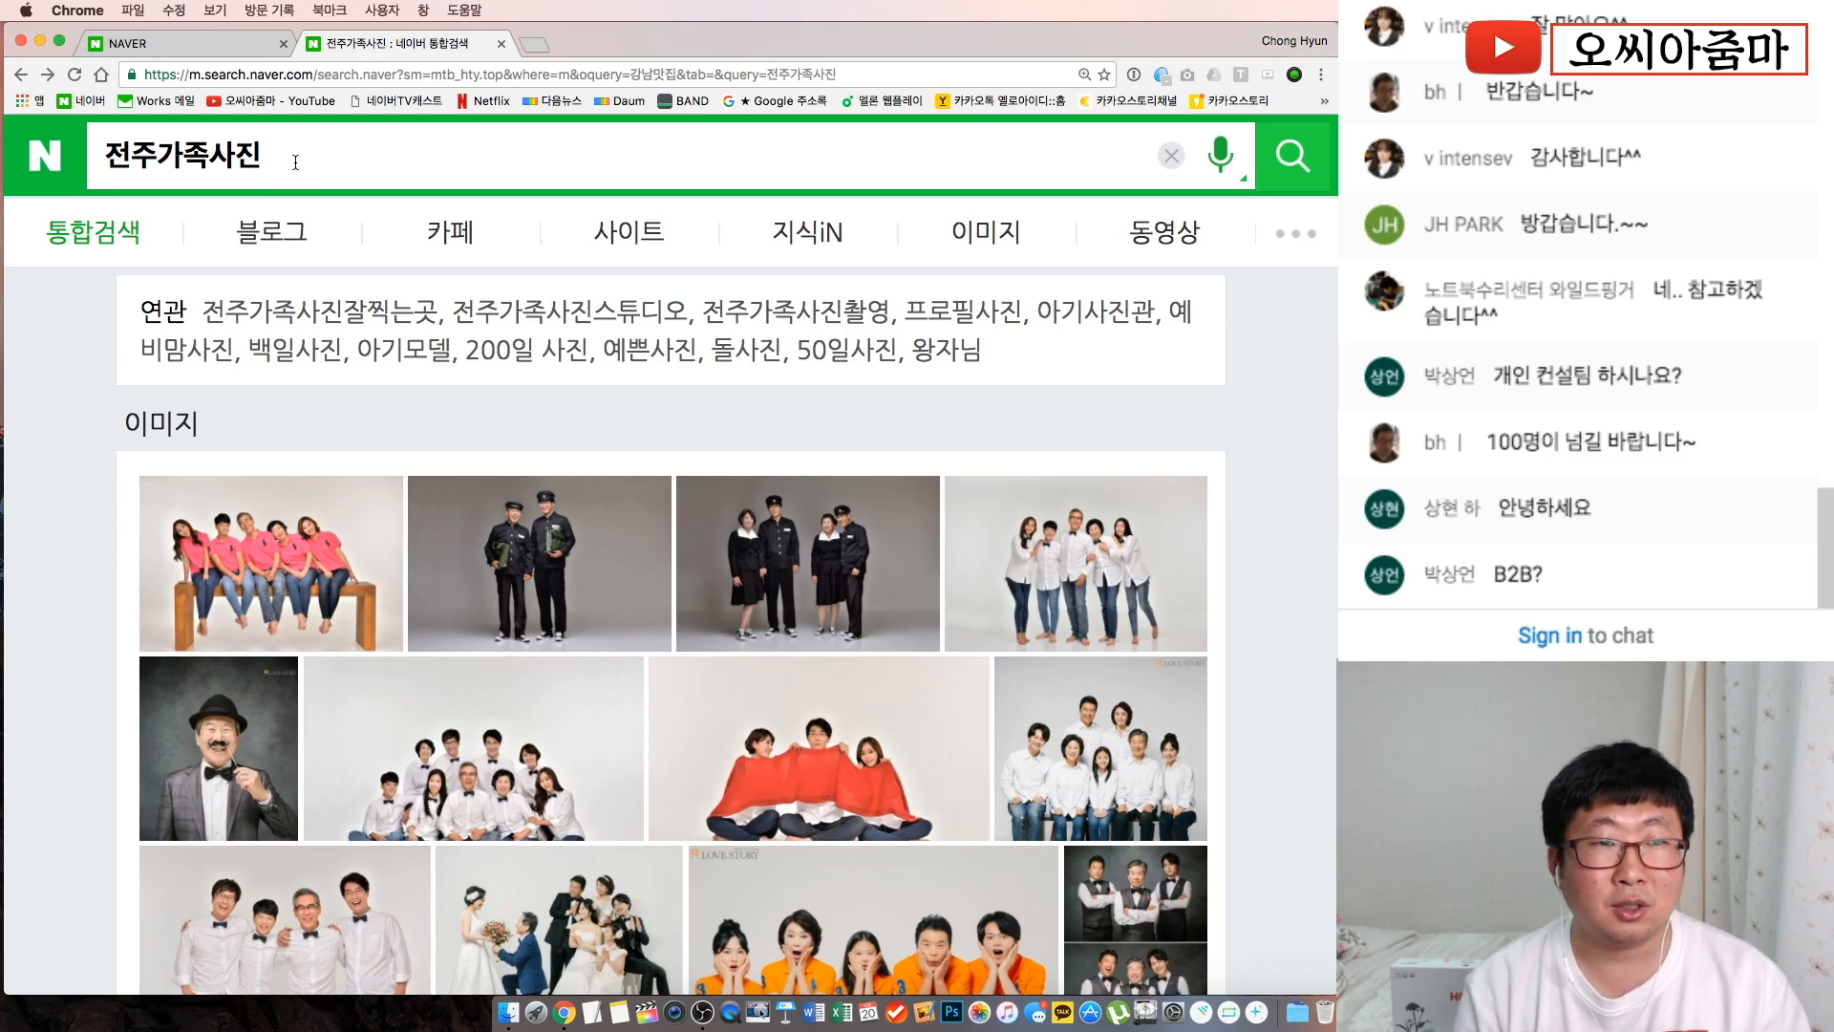
click(45, 154)
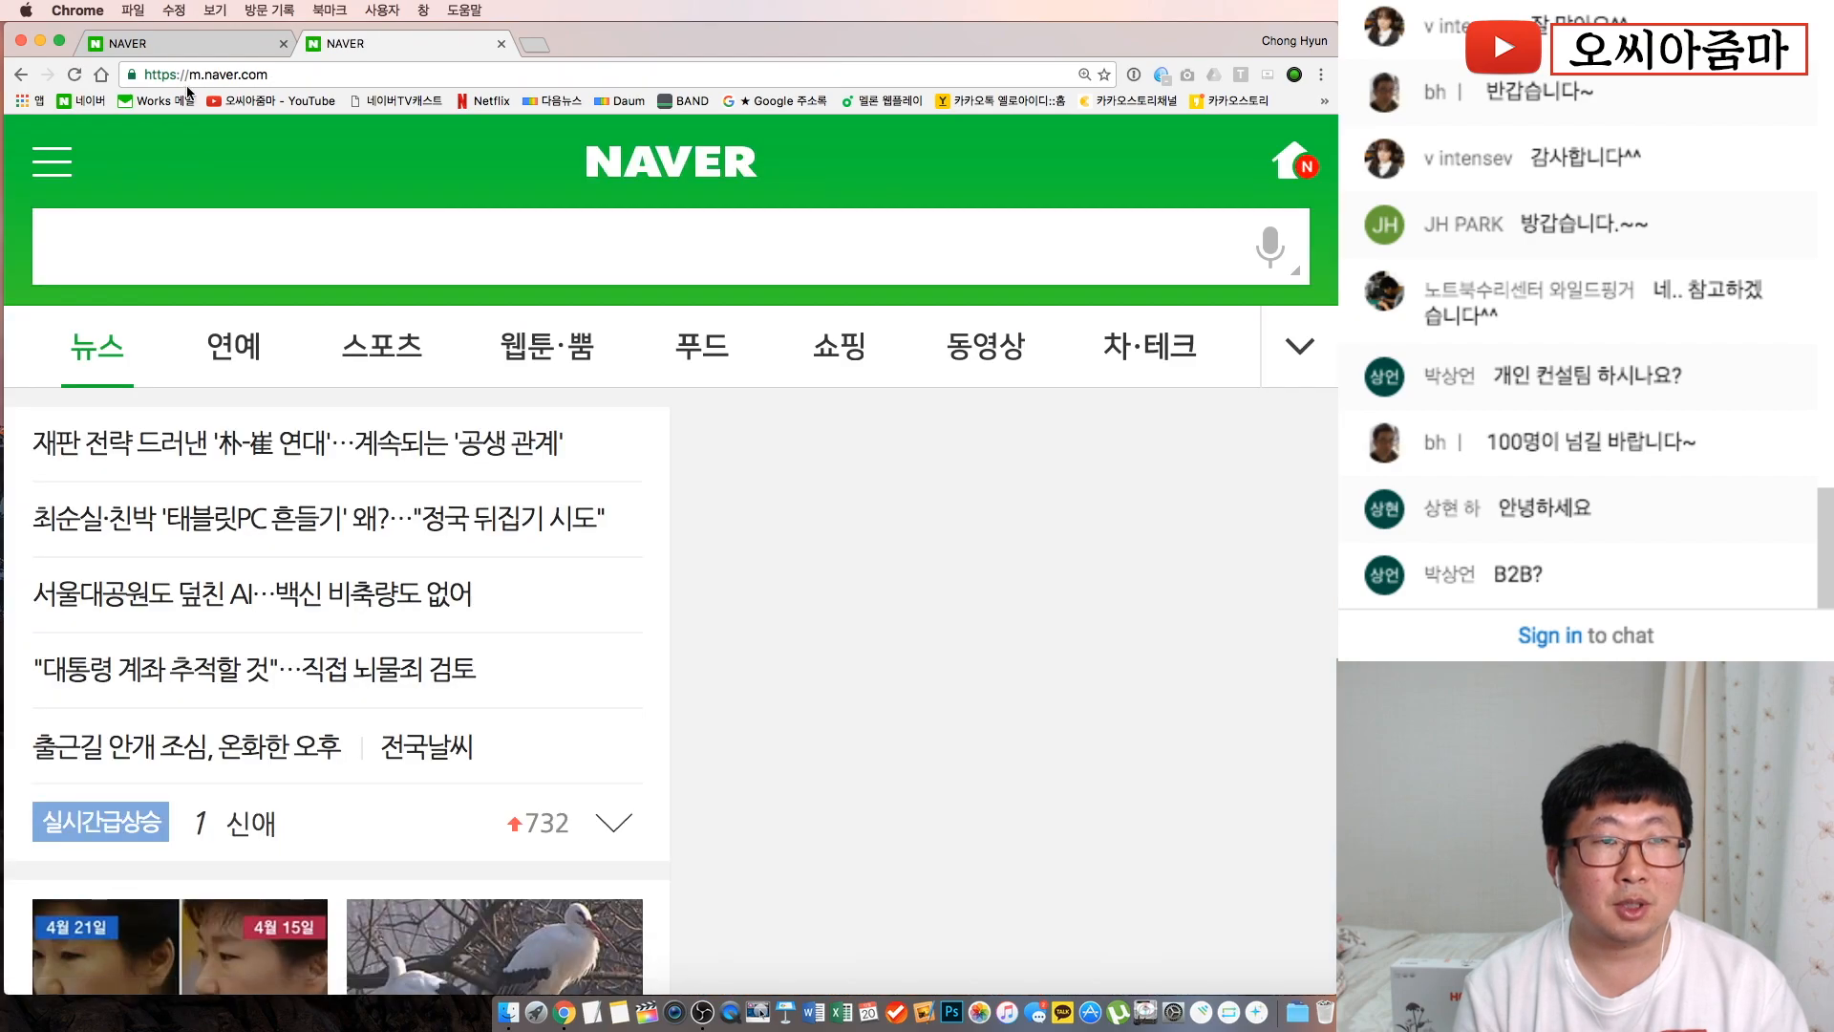
Switch to the first tab showing the desktop Naver home page
click(181, 43)
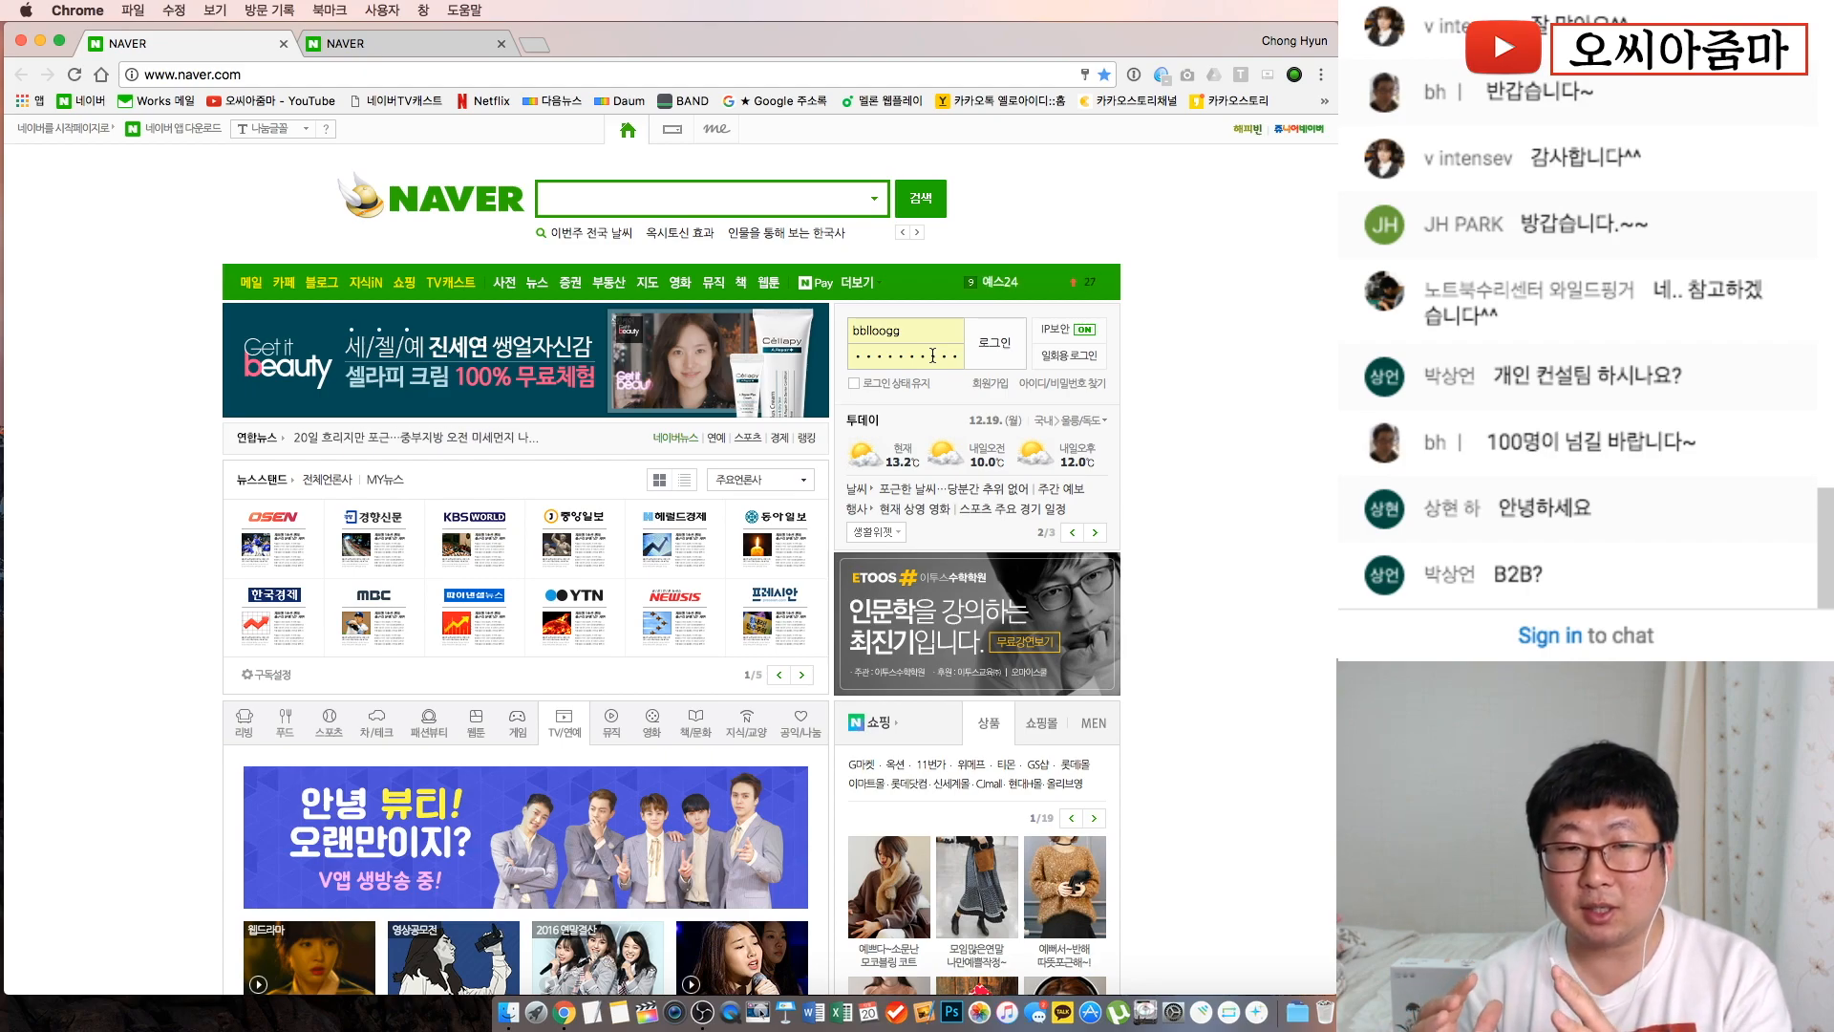
Log in to the Naver account and scroll down to the page footer
click(995, 342)
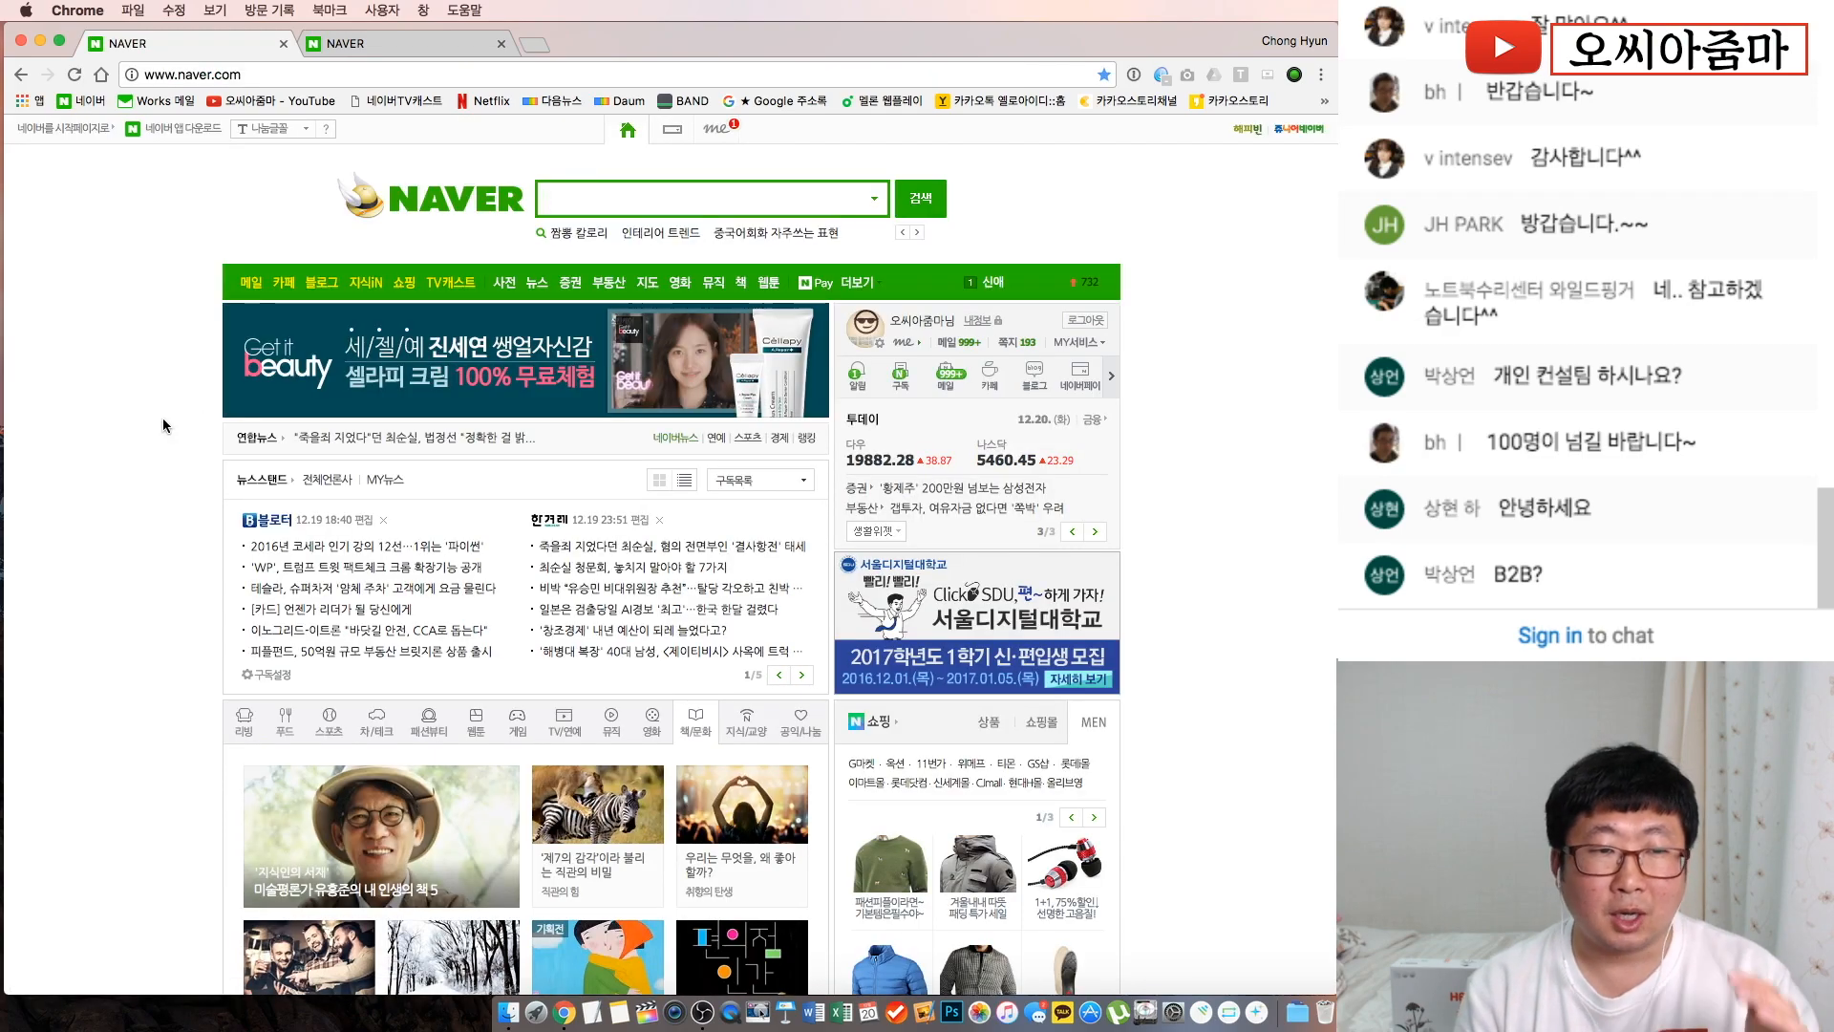
scroll(162, 418, down, 6)
scroll(162, 376, down, 2)
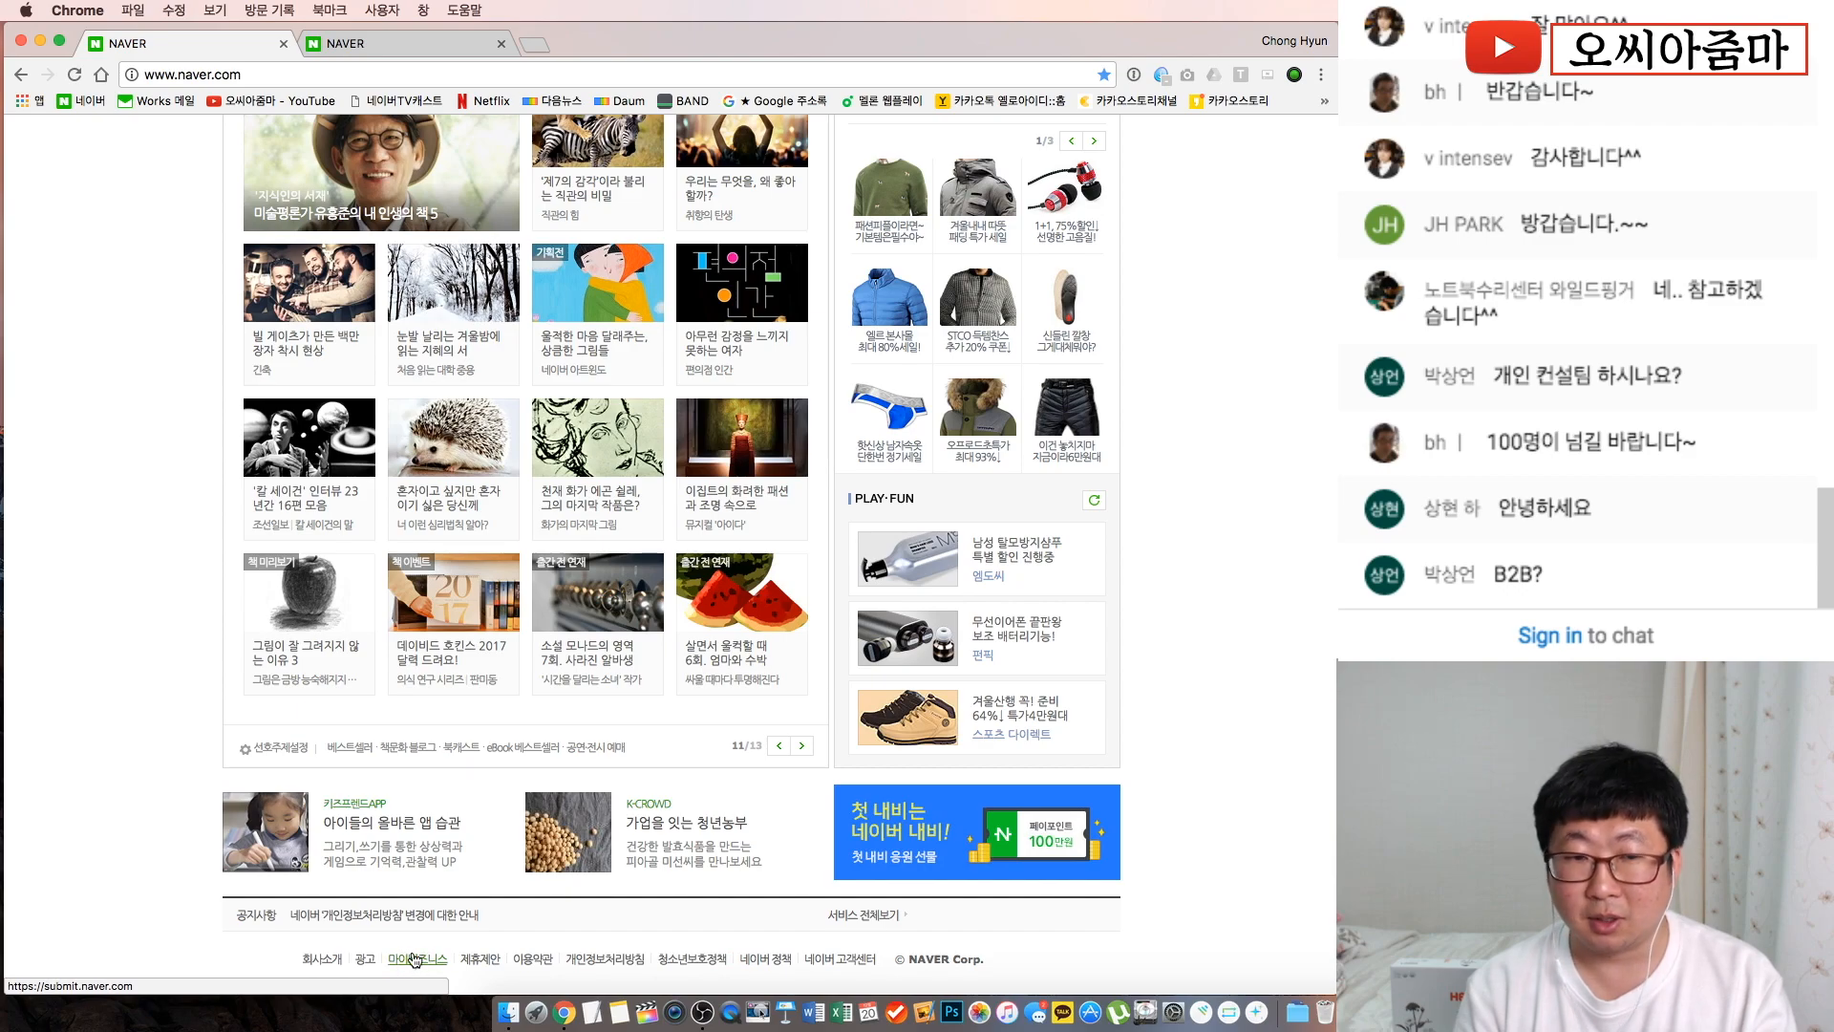
Open Naver MyBusiness from the footer's 마이비즈니스 link and close its introductory pop-up
click(412, 961)
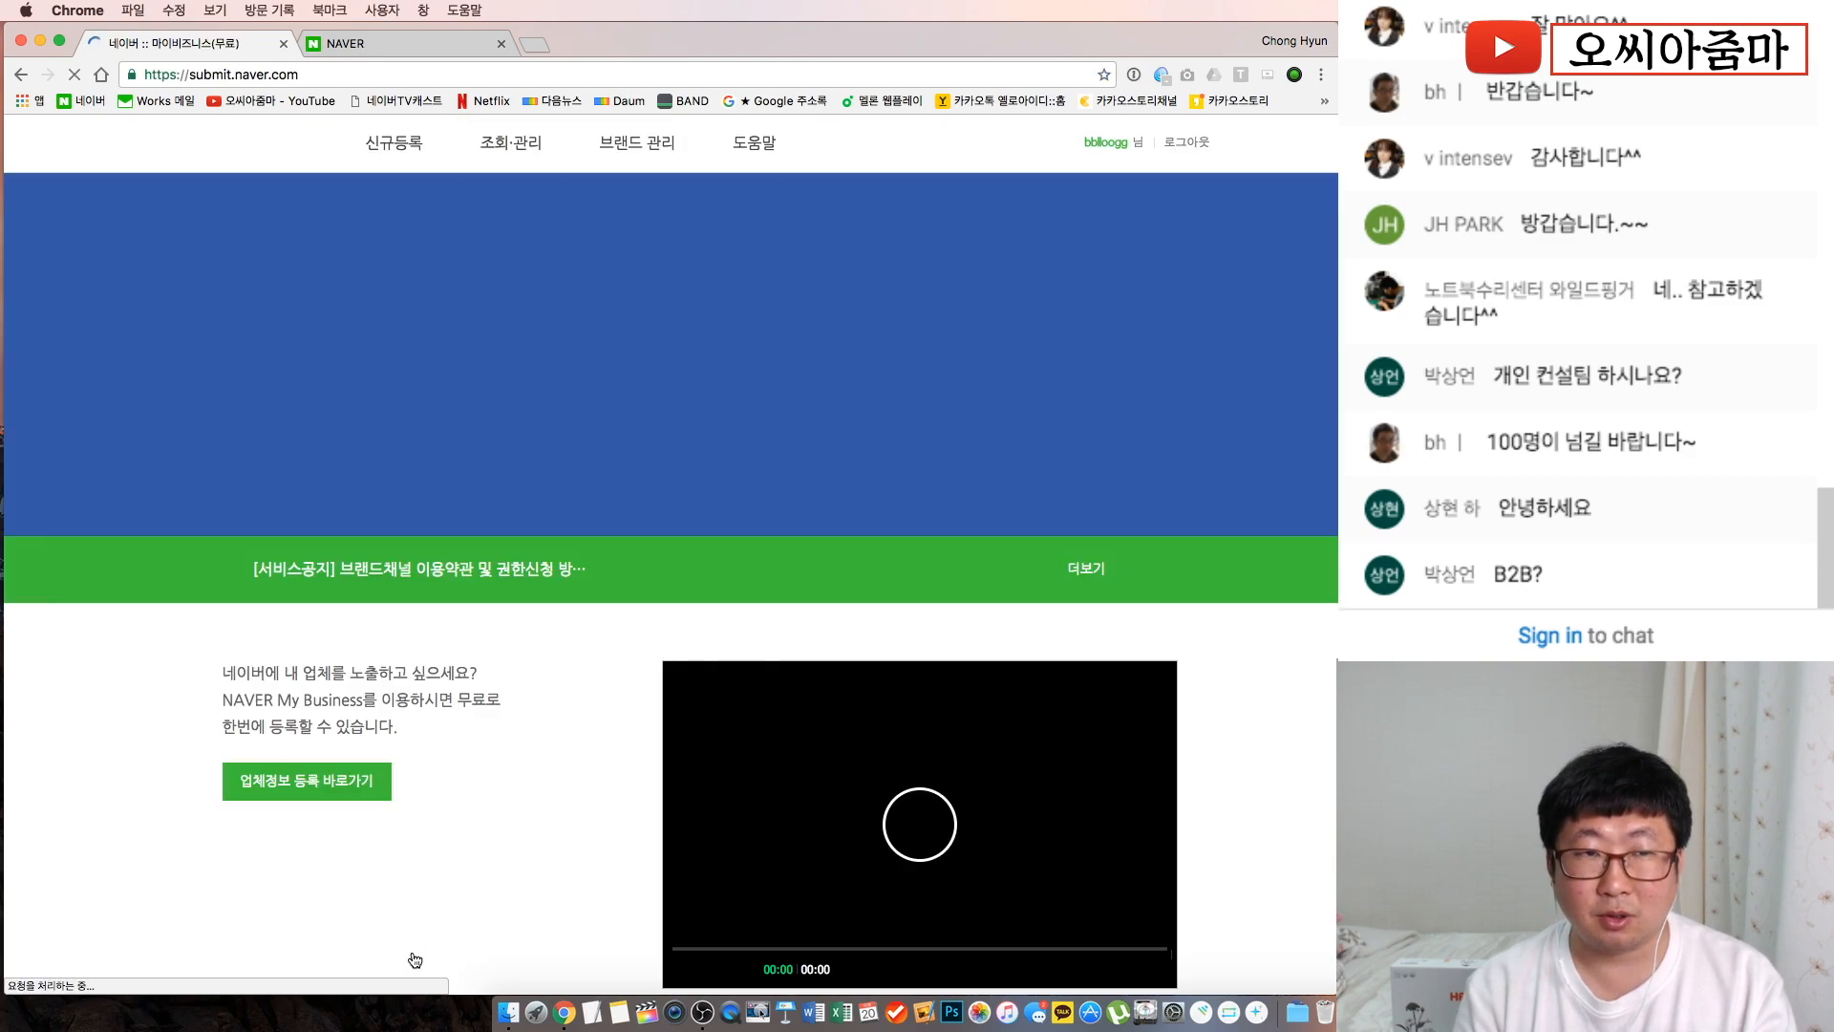
scroll(669, 657, down, 3)
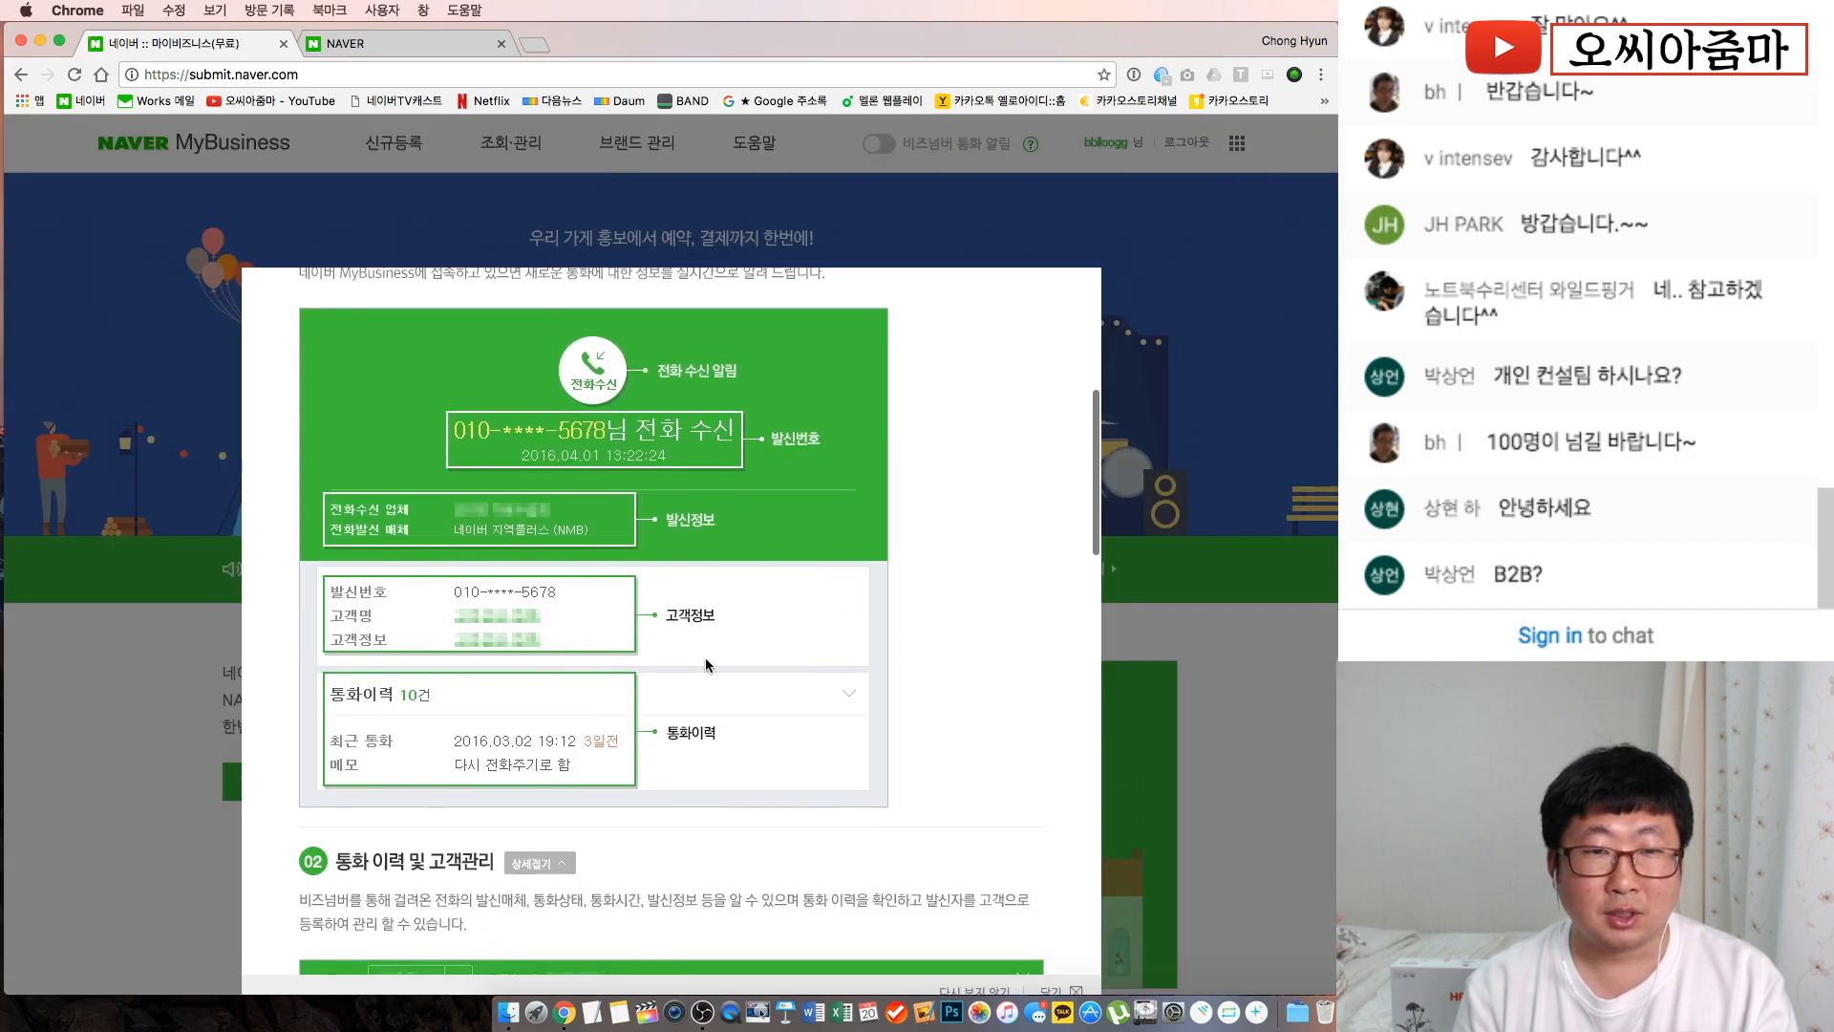
scroll(1000, 620, down, 5)
scroll(1001, 626, down, 10)
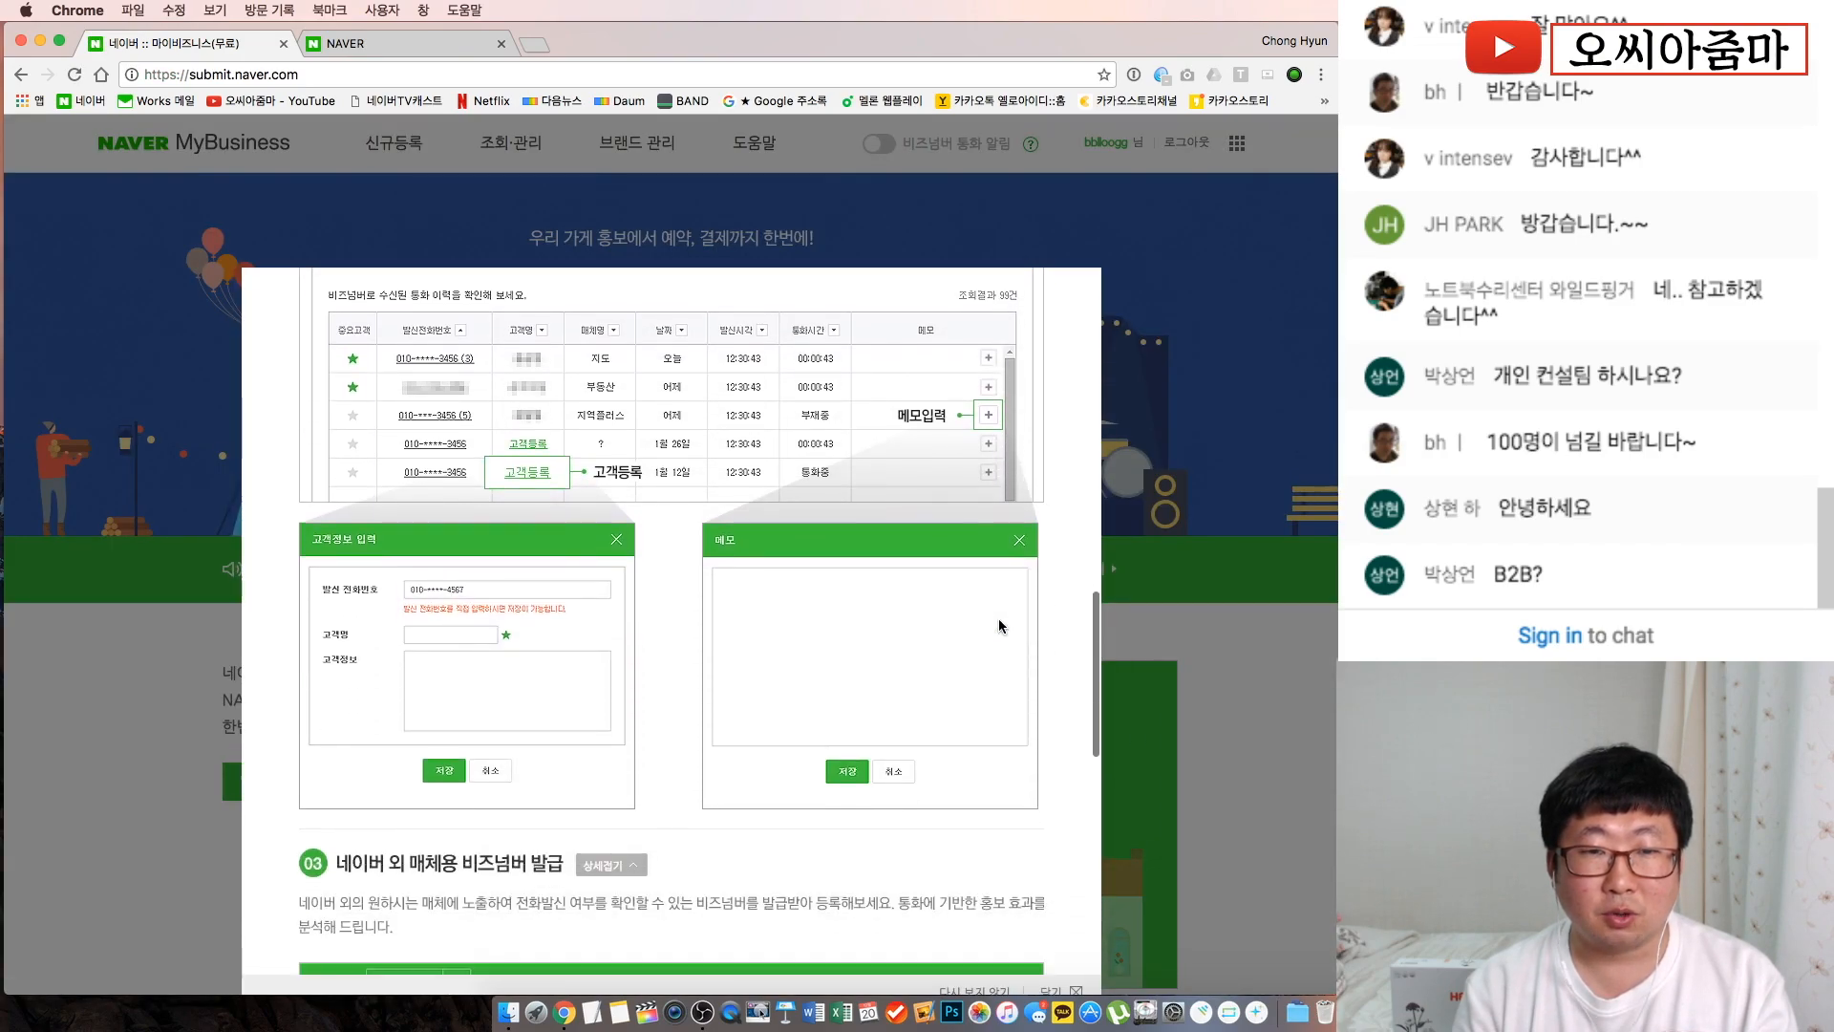
scroll(1001, 627, up, 20)
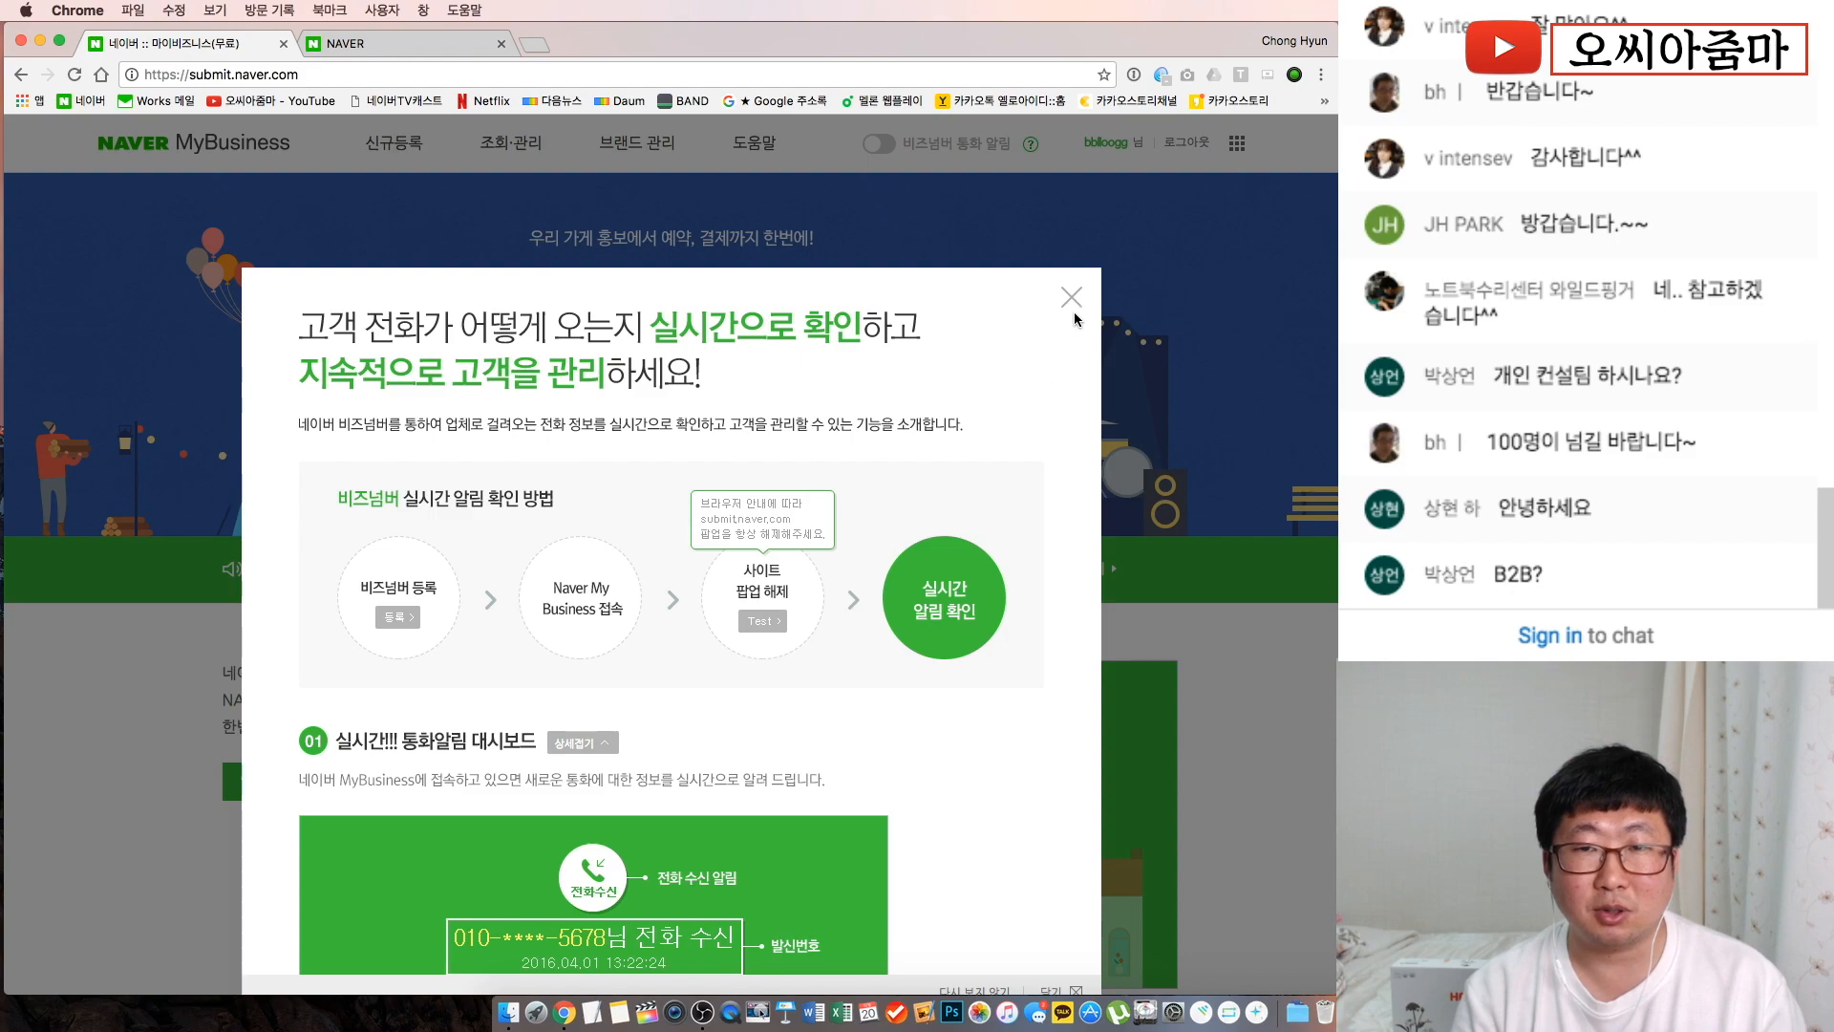
click(1071, 298)
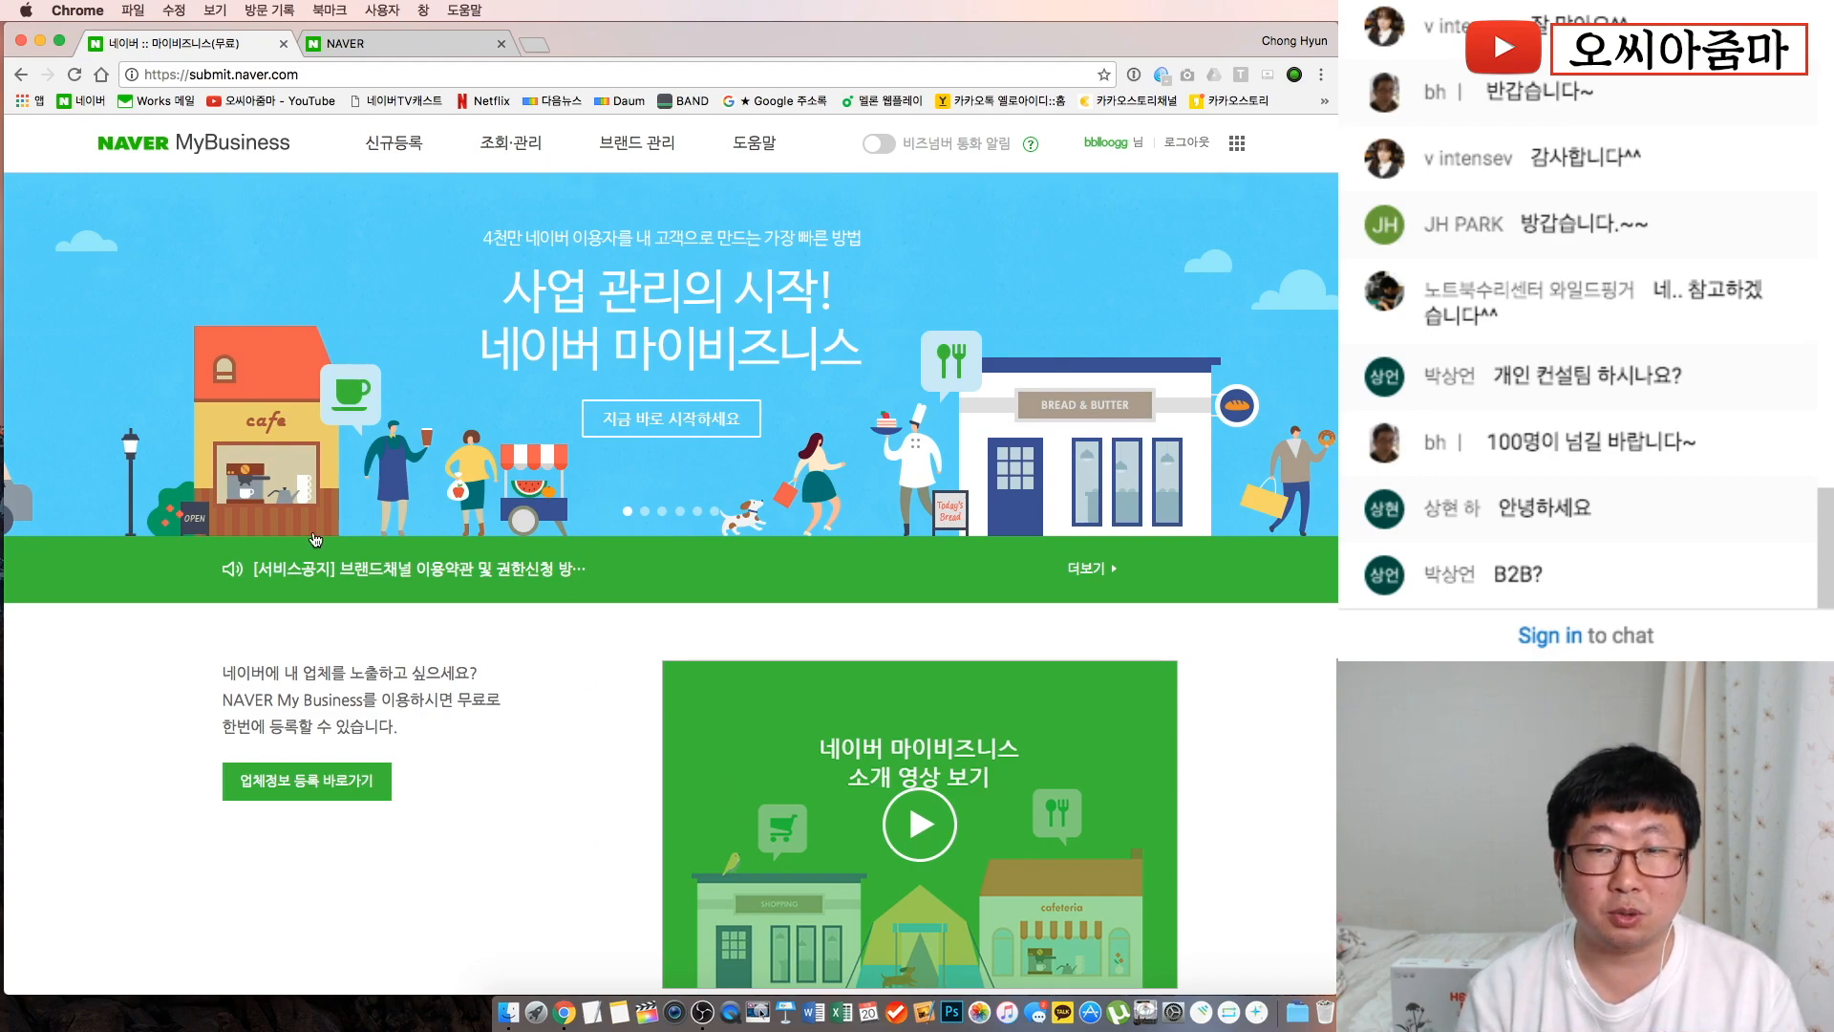
scroll(359, 468, down, 5)
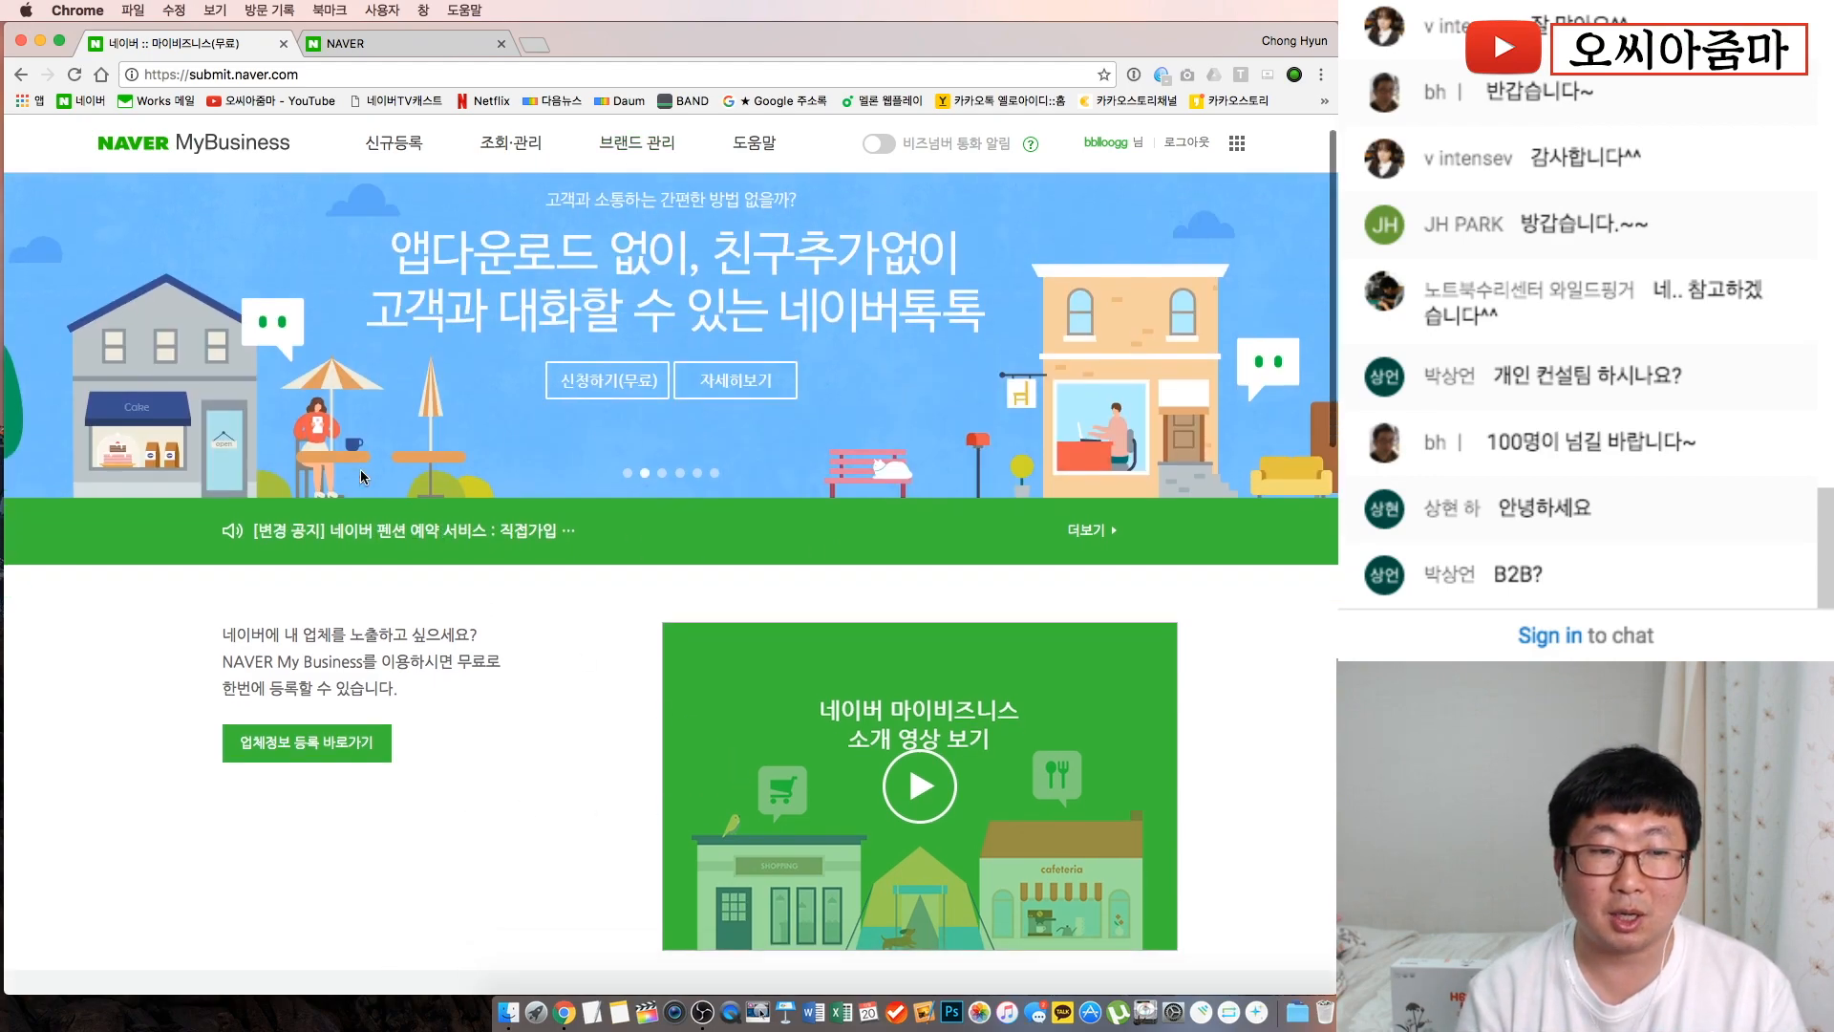
scroll(359, 468, up, 3)
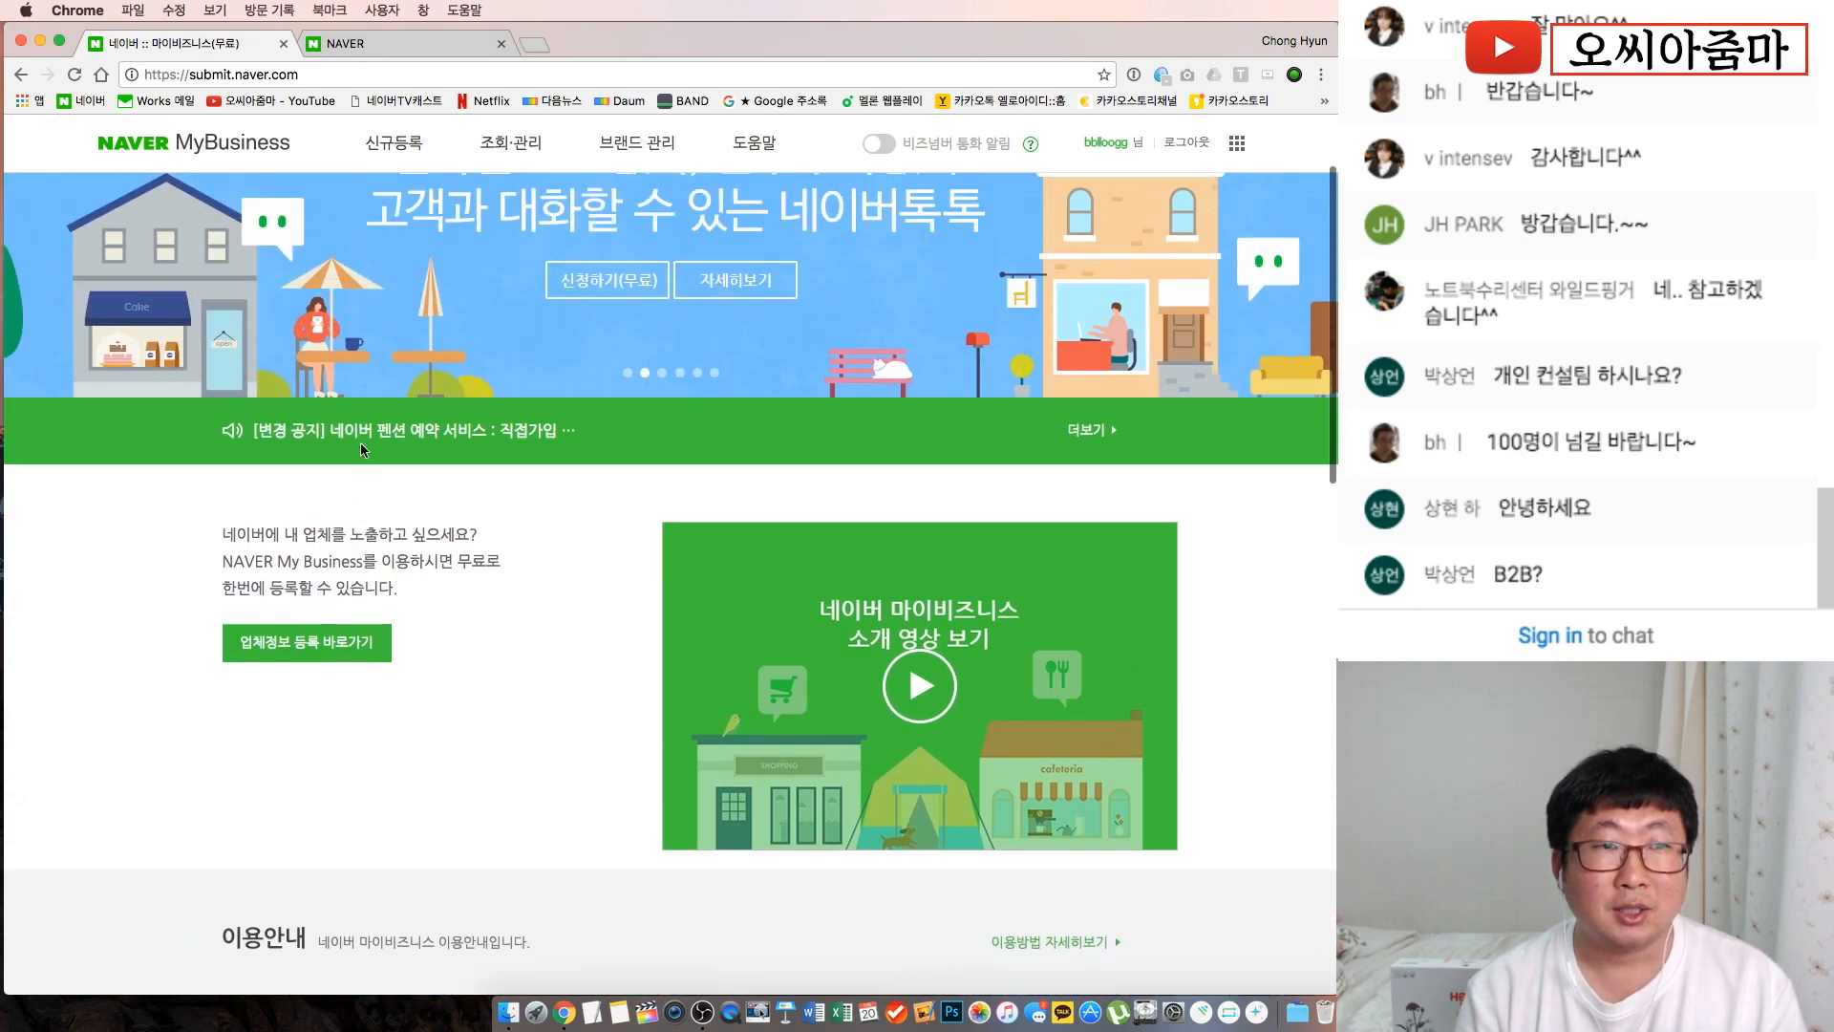
Search 서울시청 on the mobile Naver tab
click(413, 38)
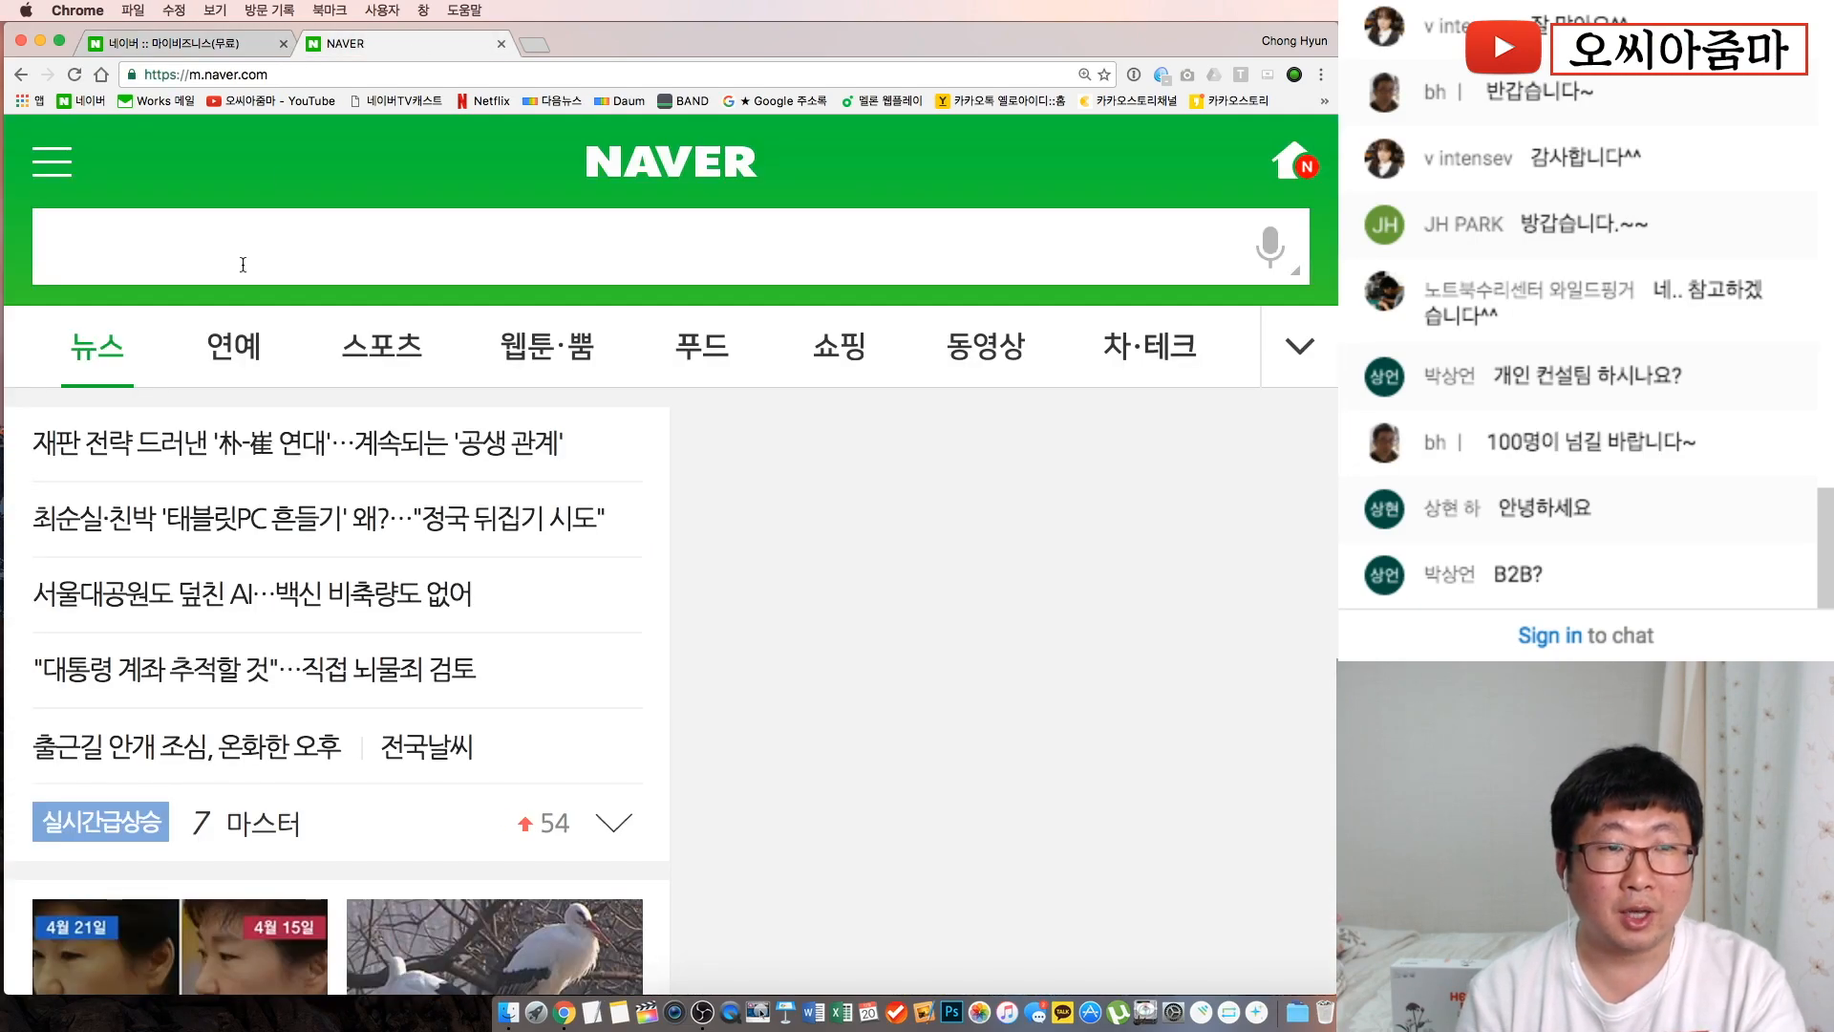
click(243, 265)
text(강)
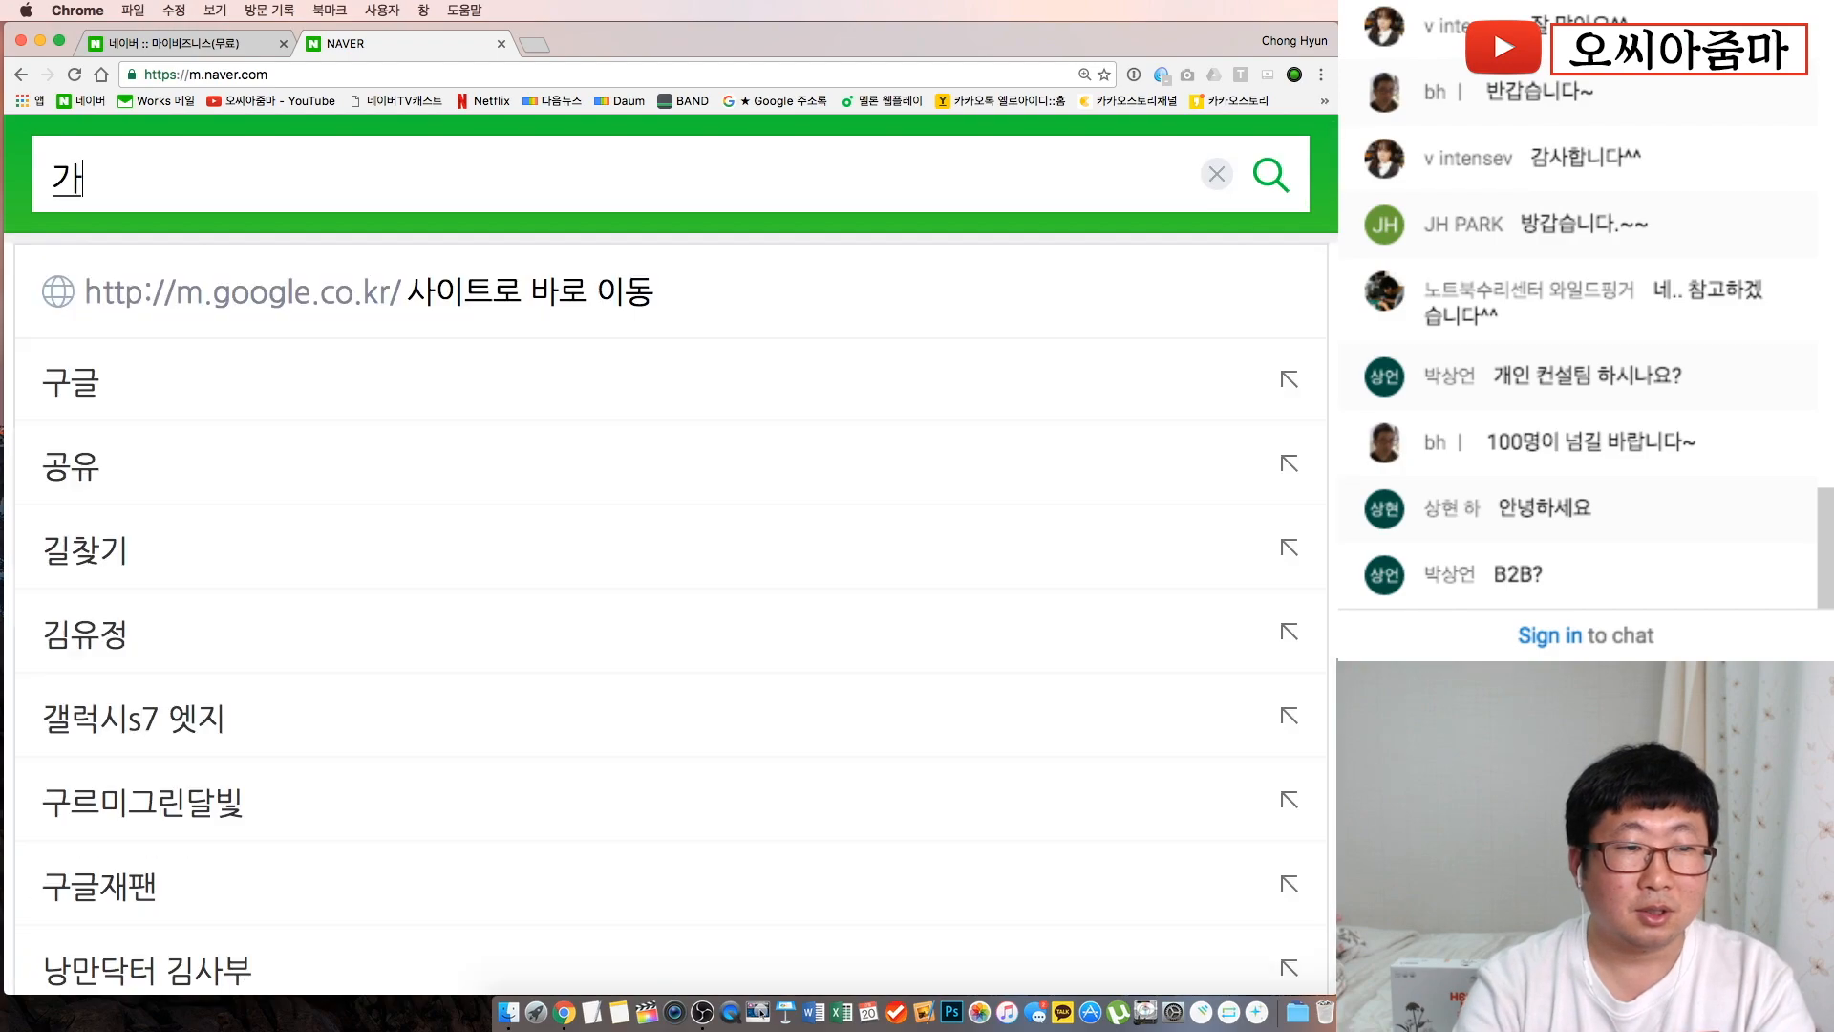
key(BackSpace)
text(t)
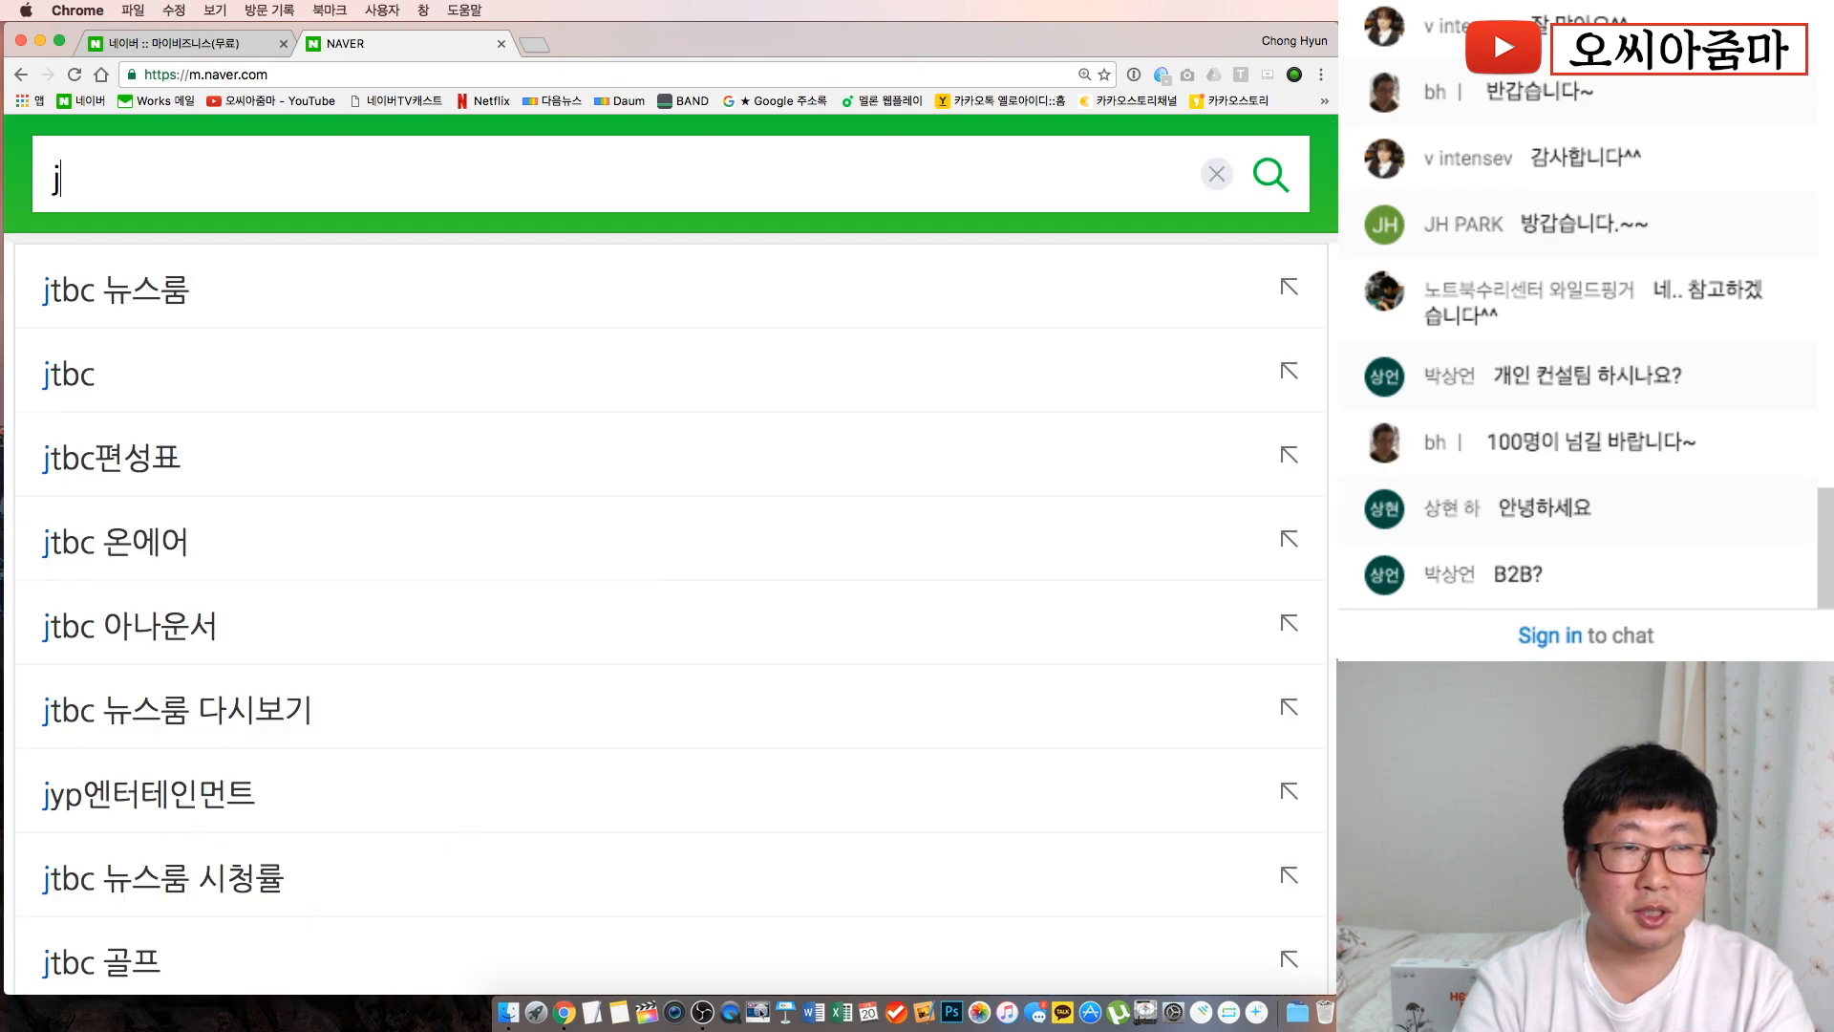
key(BackSpace)
text(서)
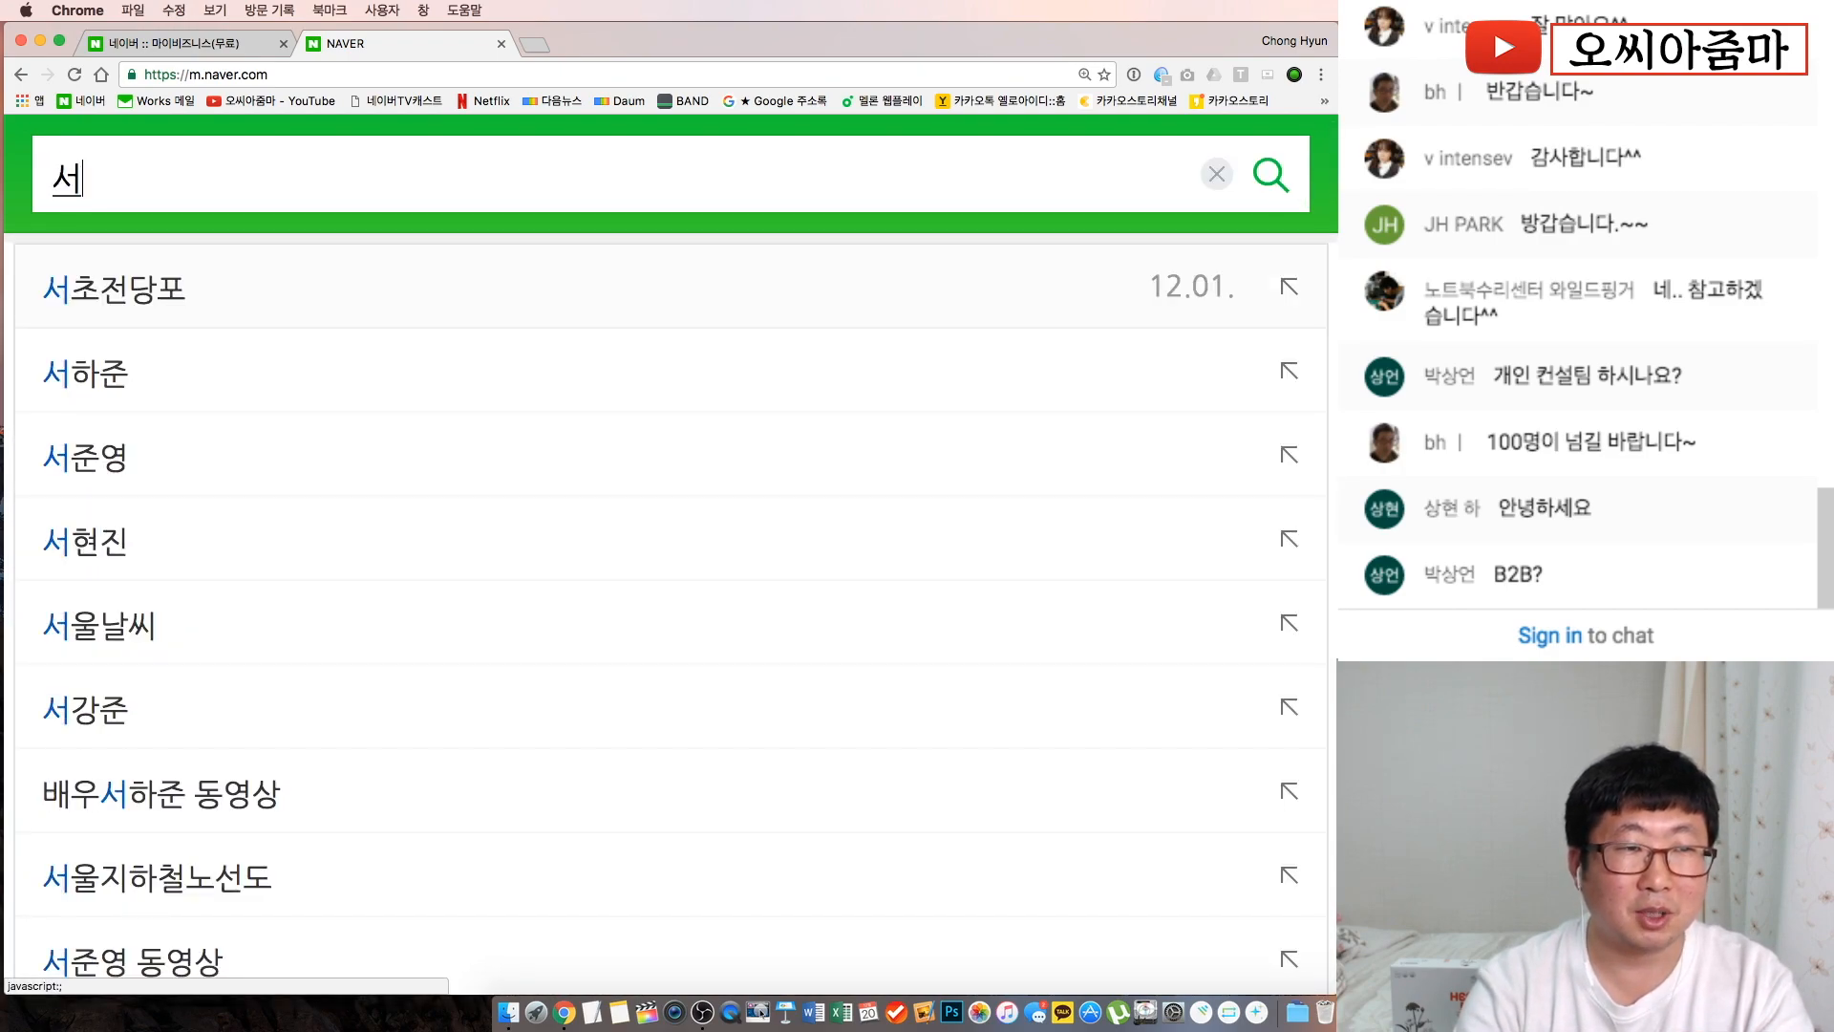
text(울시청)
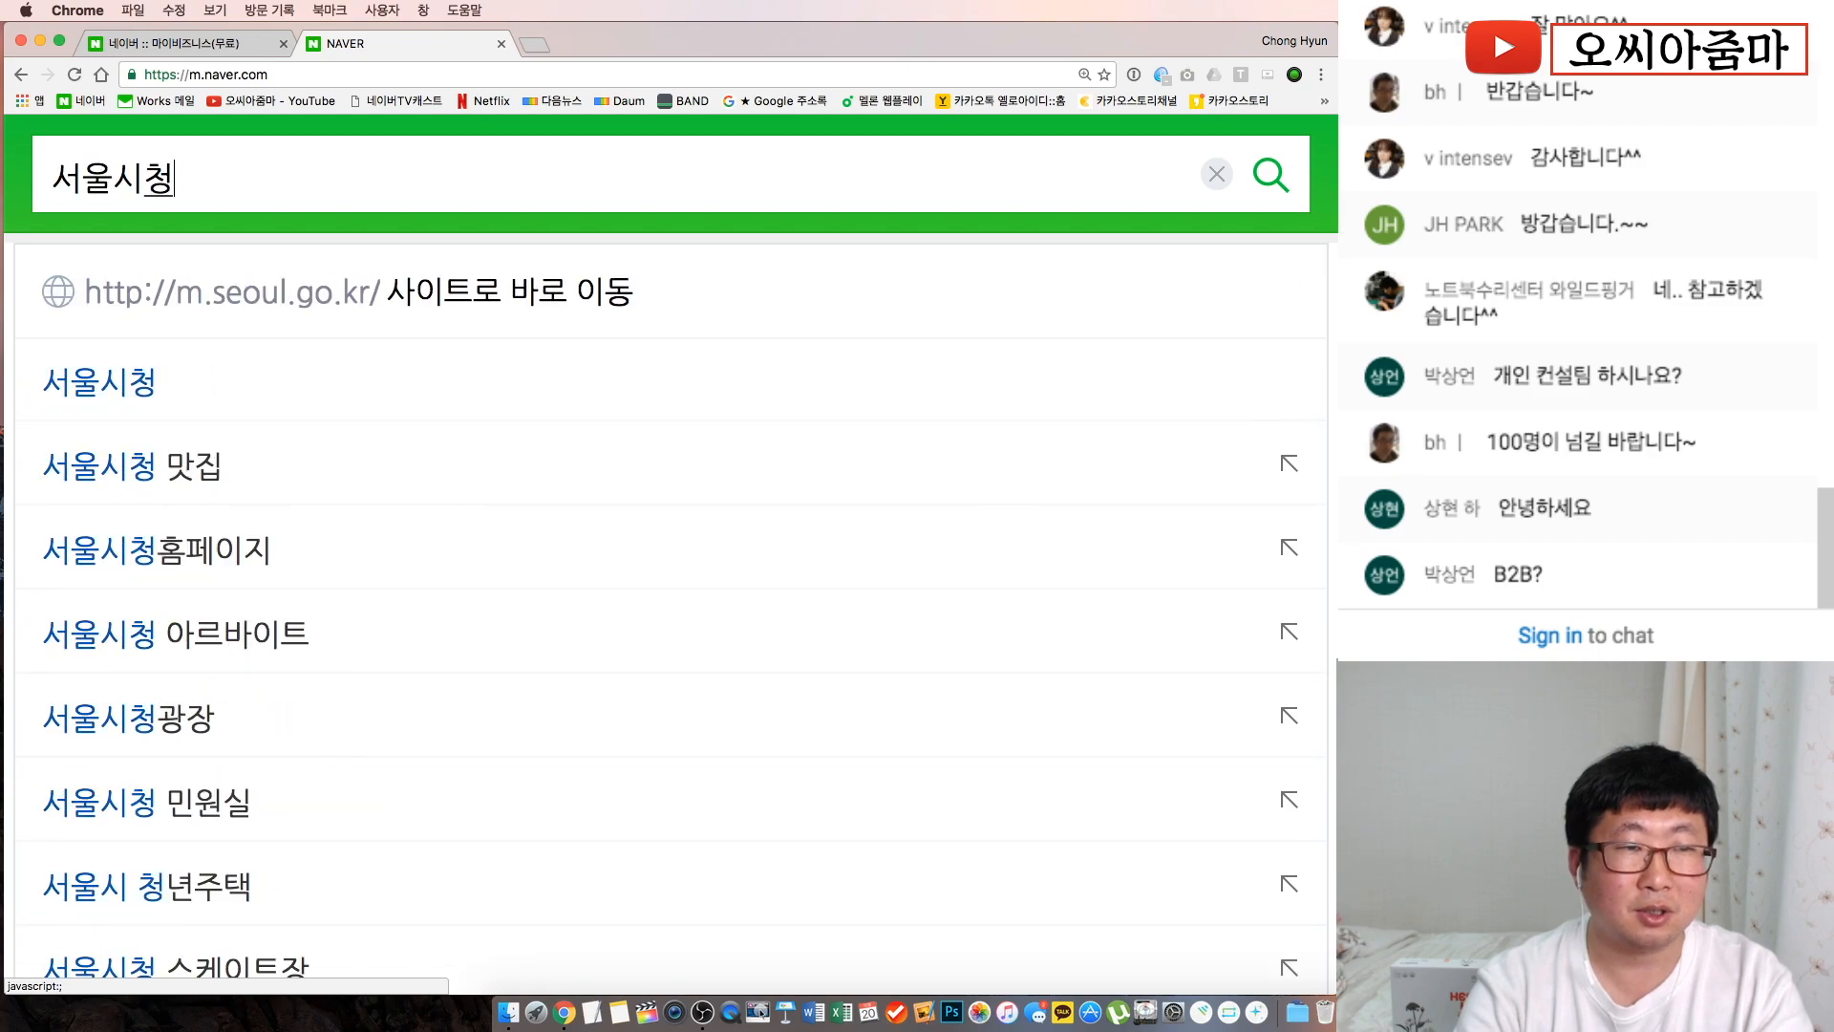
key(Return)
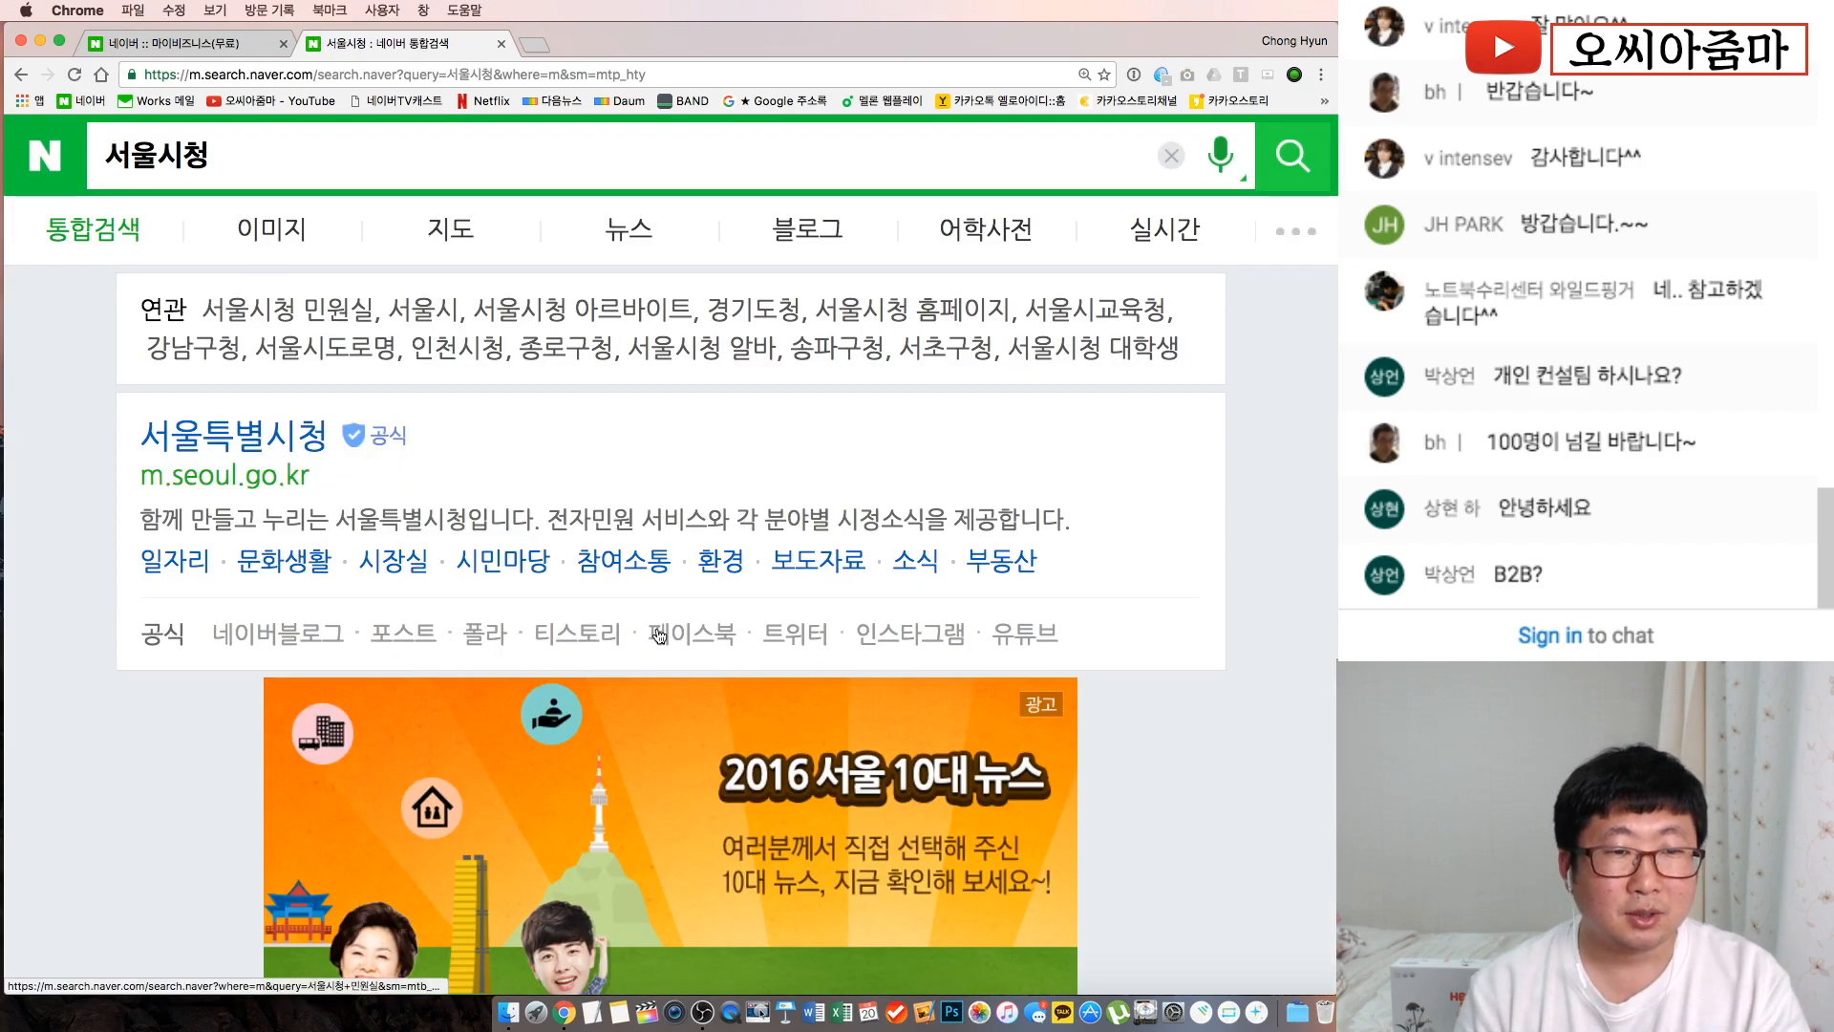
Expand result A and select its road address 서울 중구 세종대로 110
scroll(672, 644, down, 4)
scroll(672, 645, down, 8)
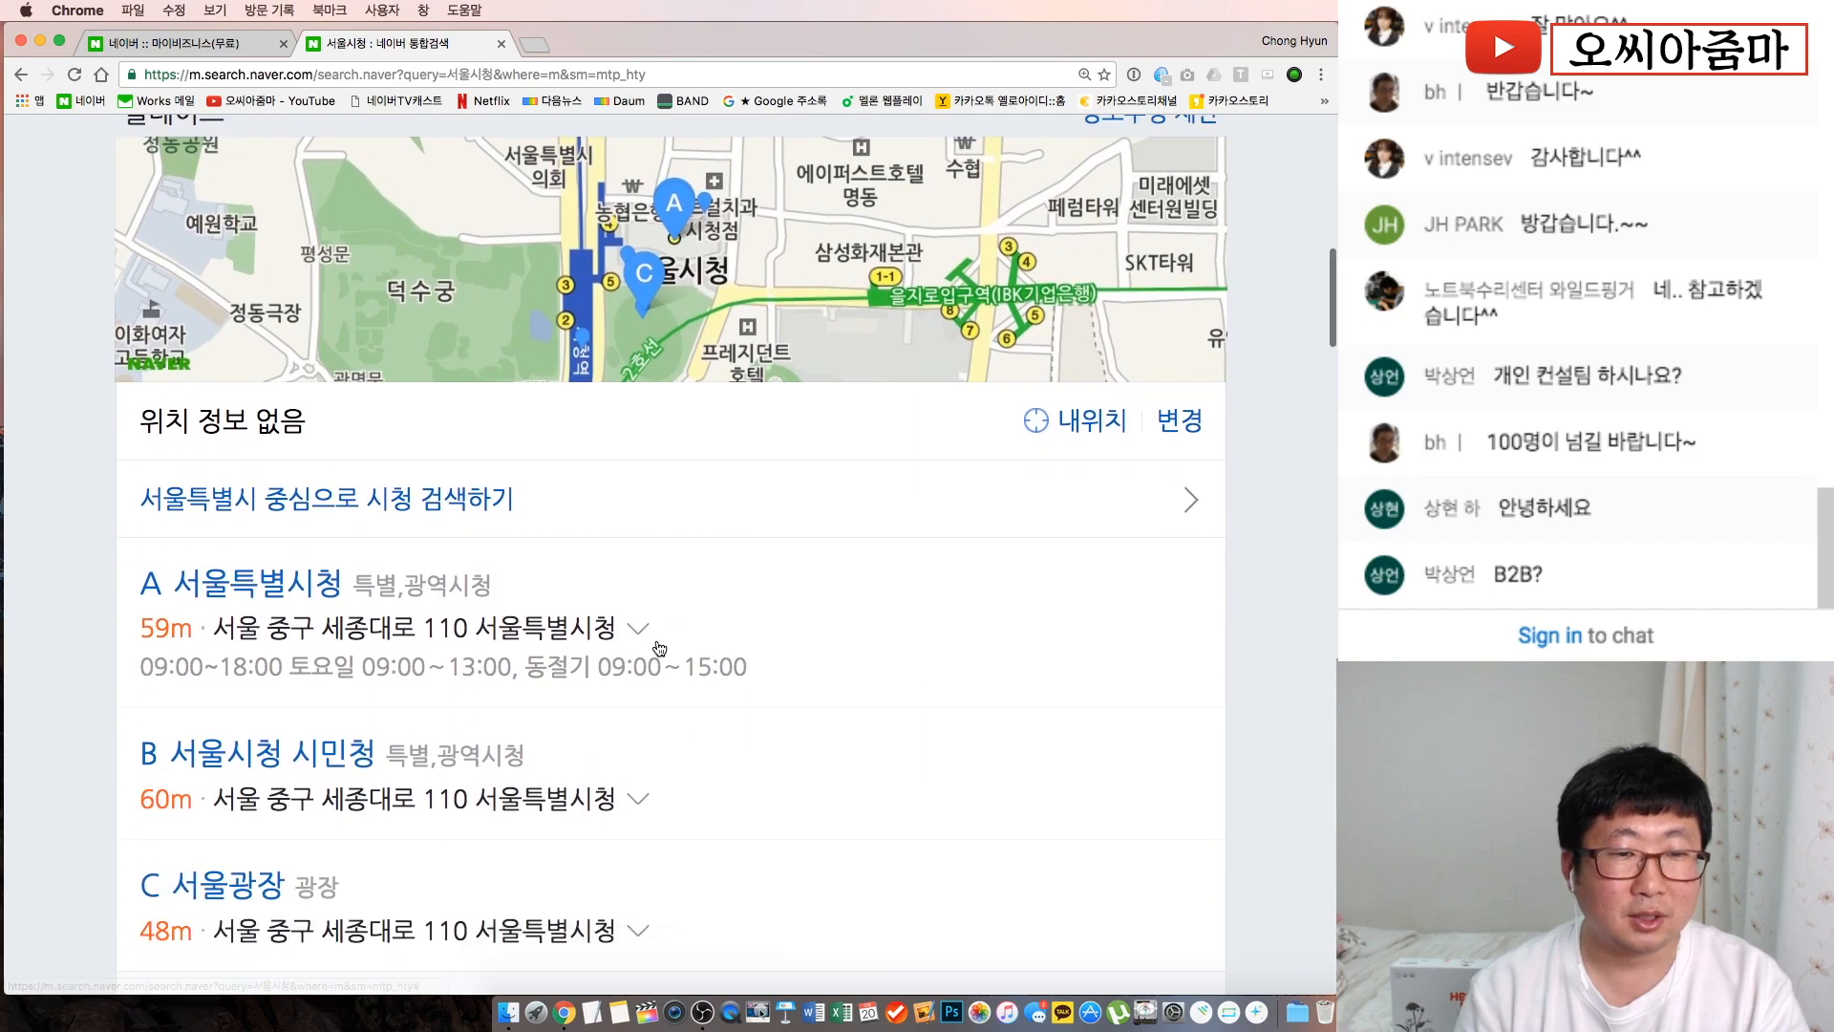
click(633, 630)
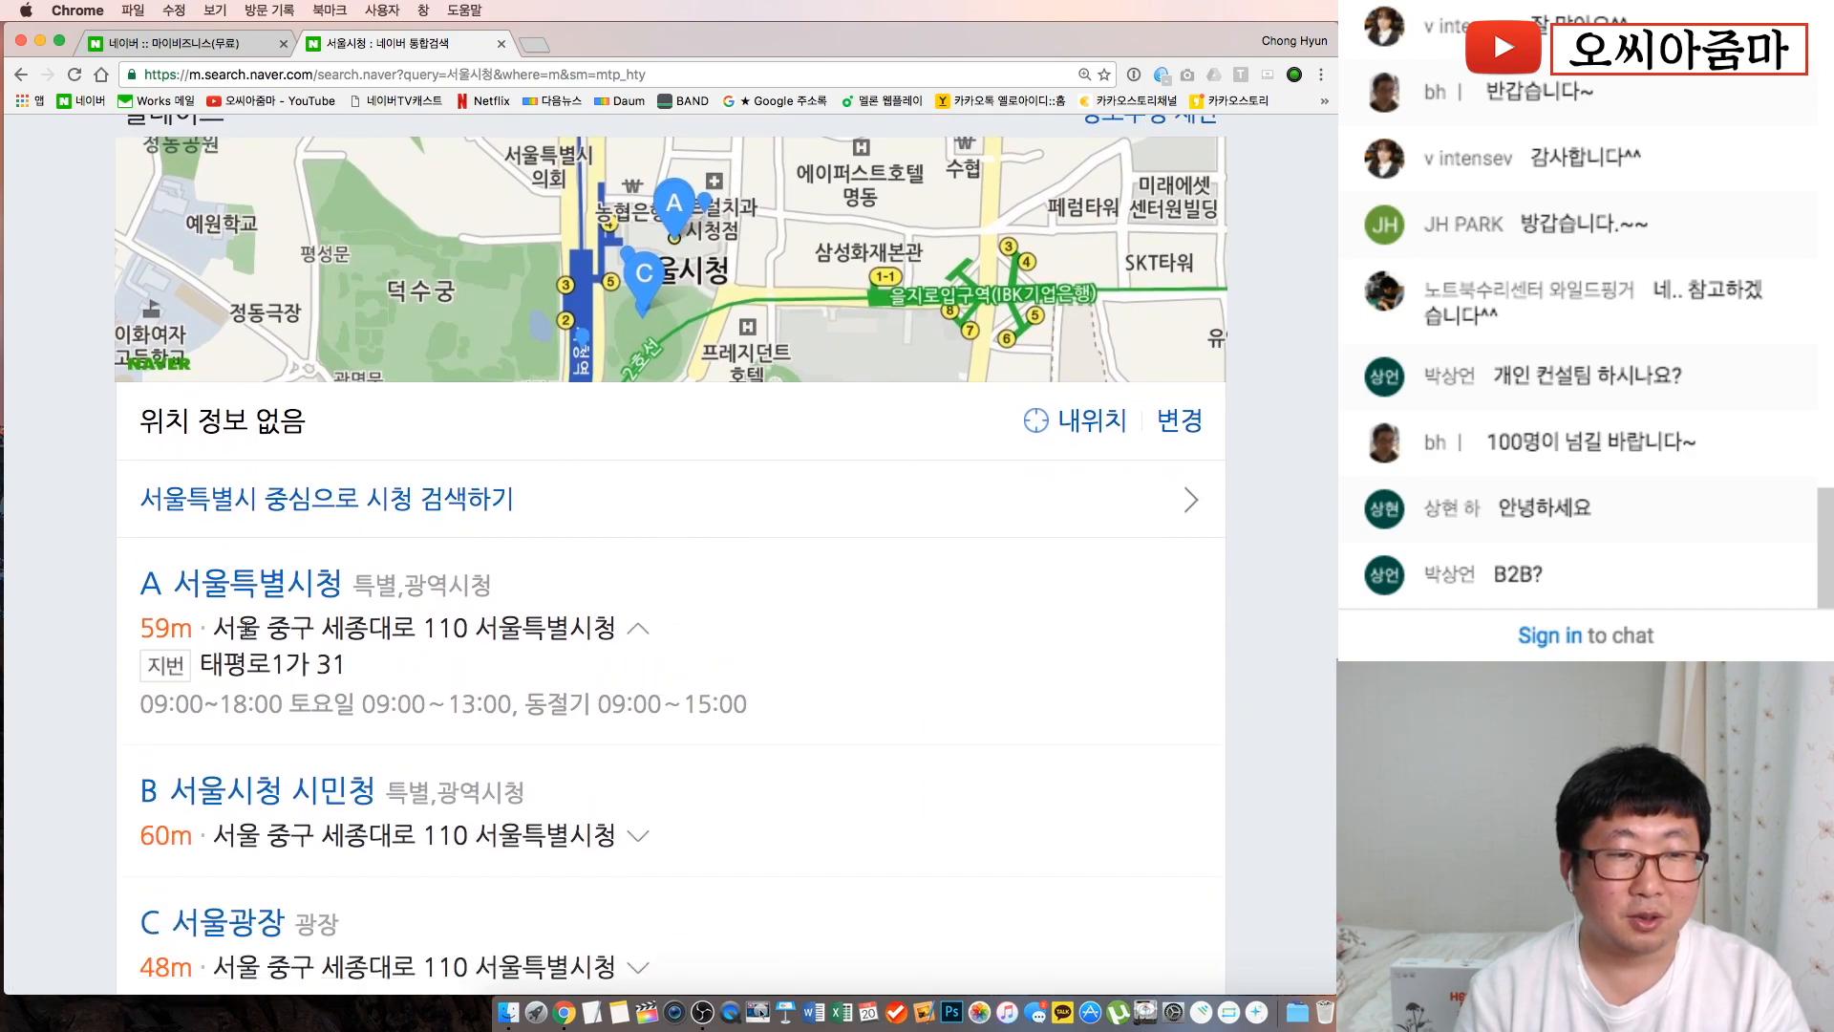
drag(220, 631, 598, 637)
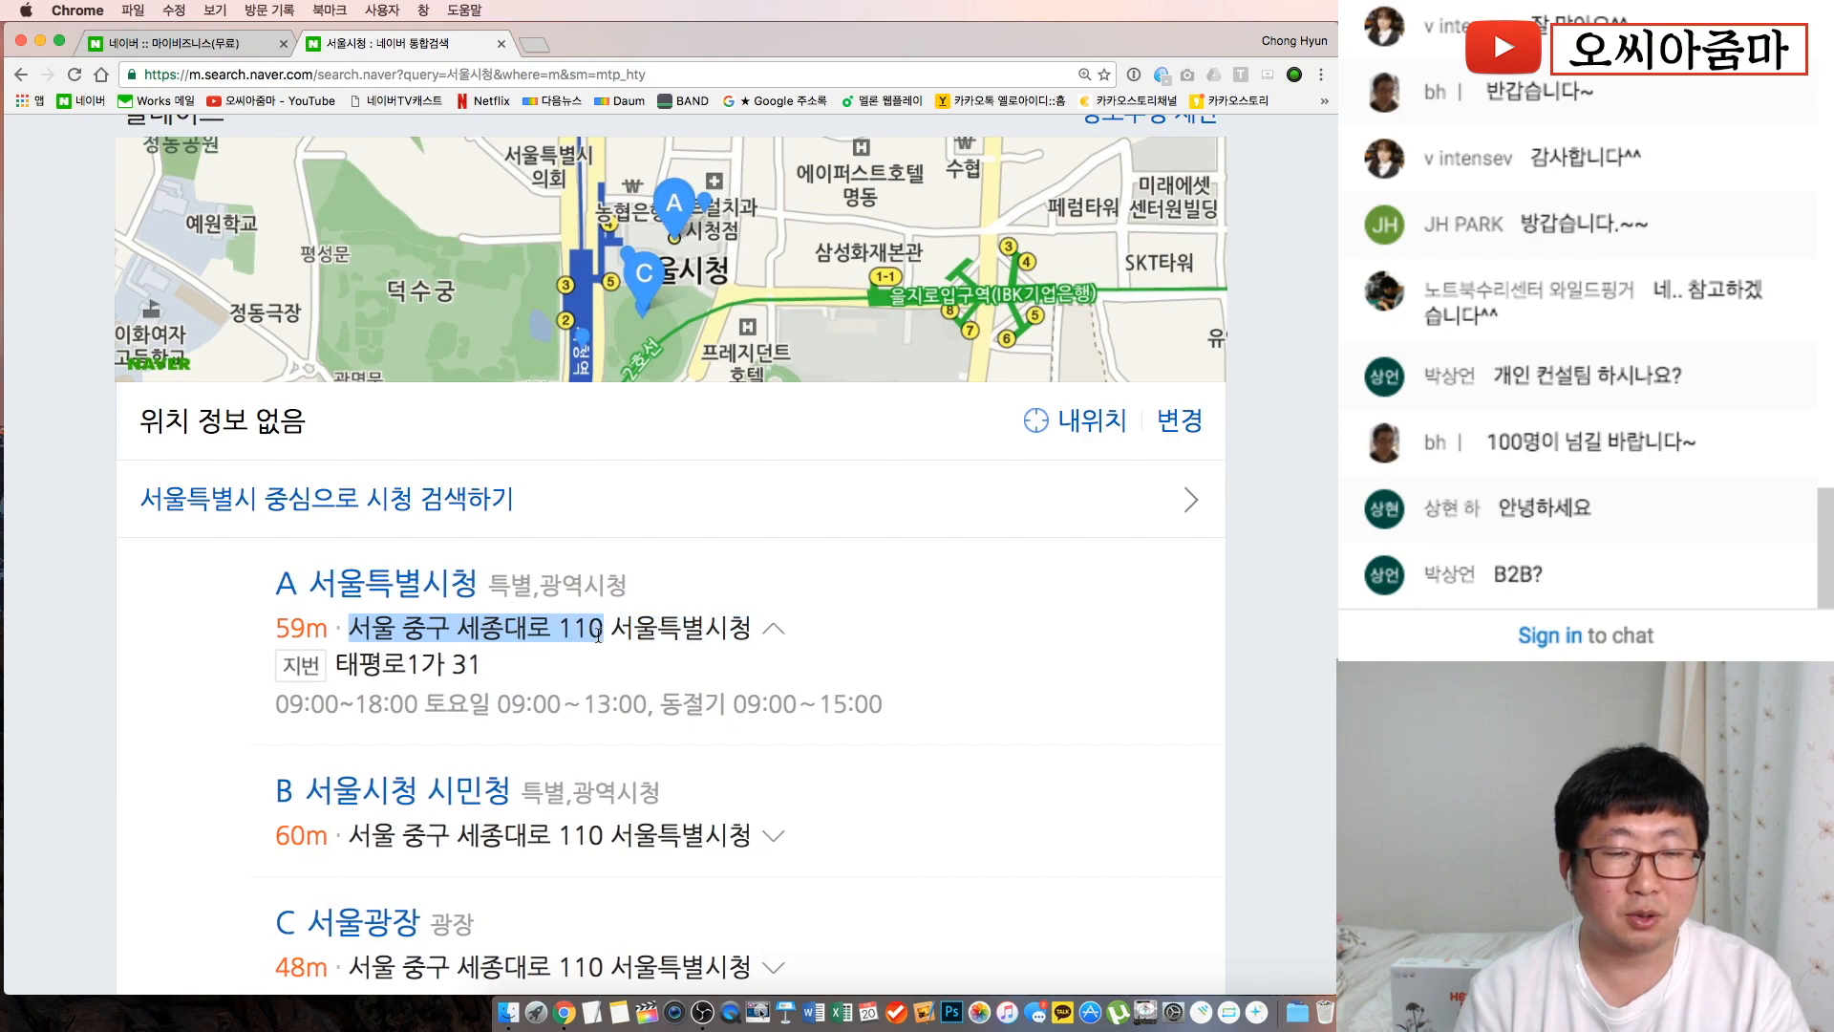
click(181, 43)
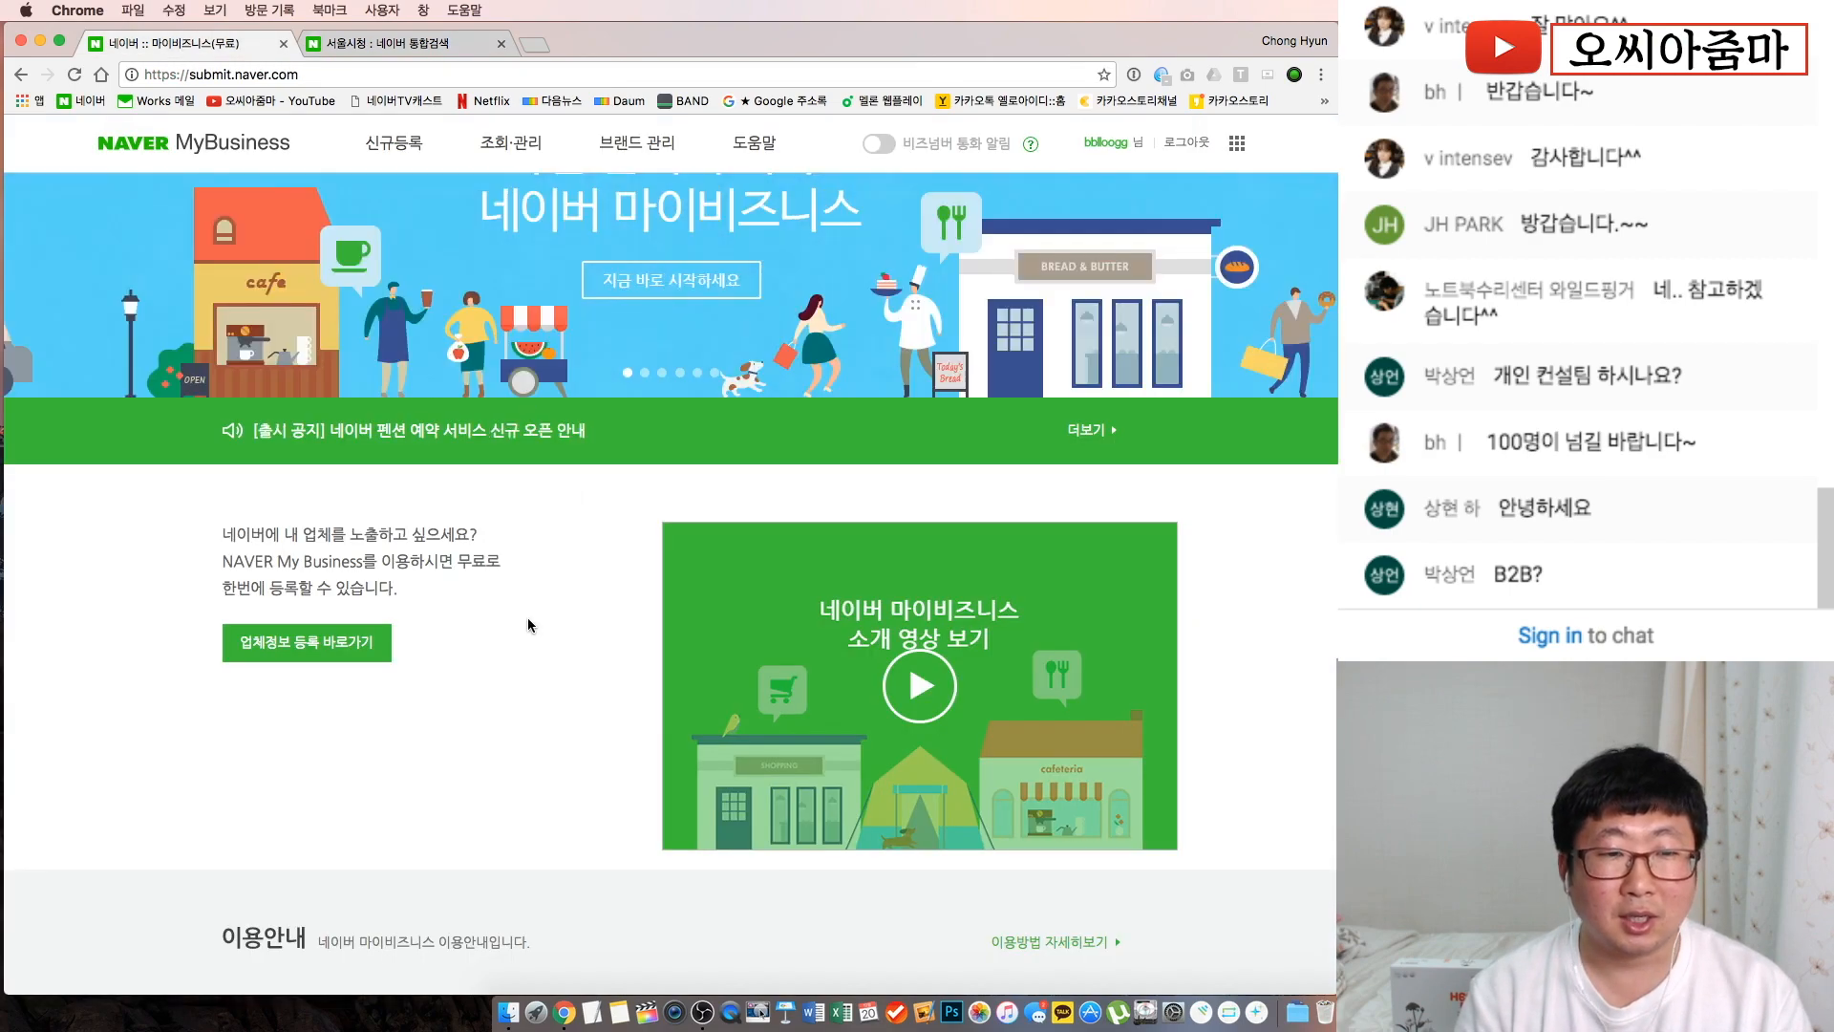
Open 신규등록 via 업체정보 등록 바로가기 and zoom the page in two steps
click(308, 661)
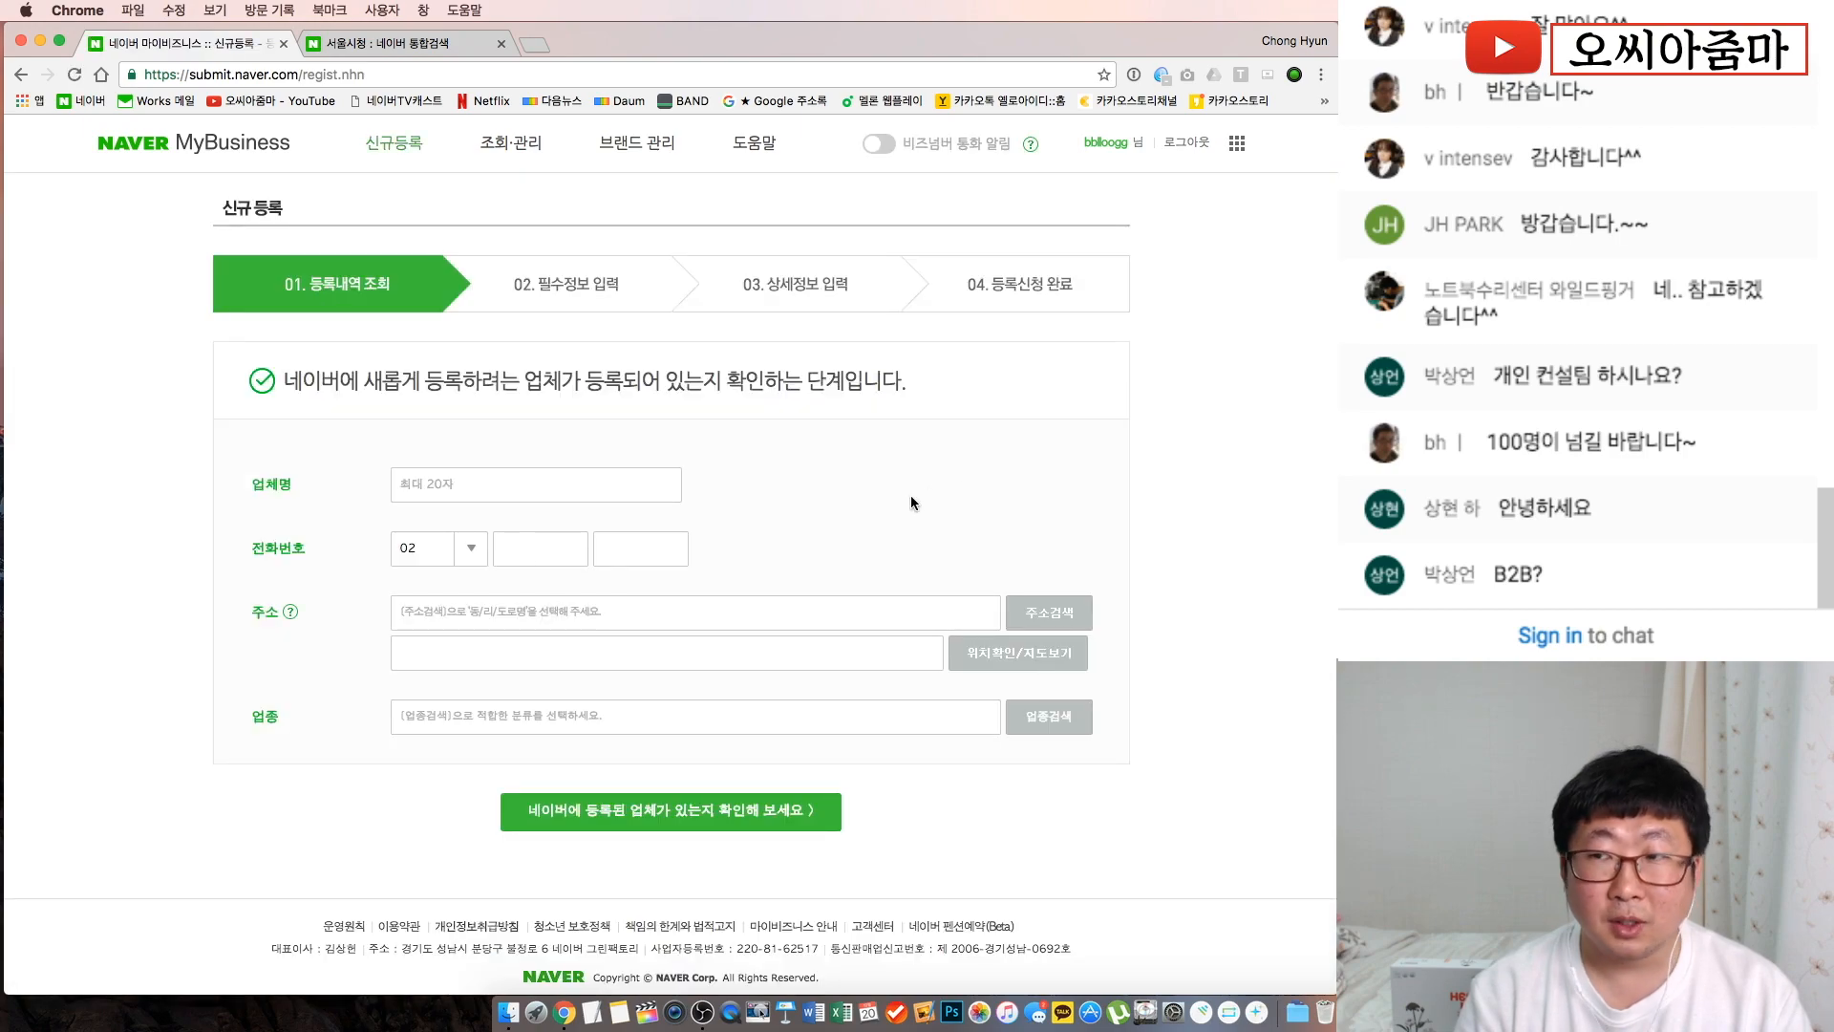
key(super+equal)
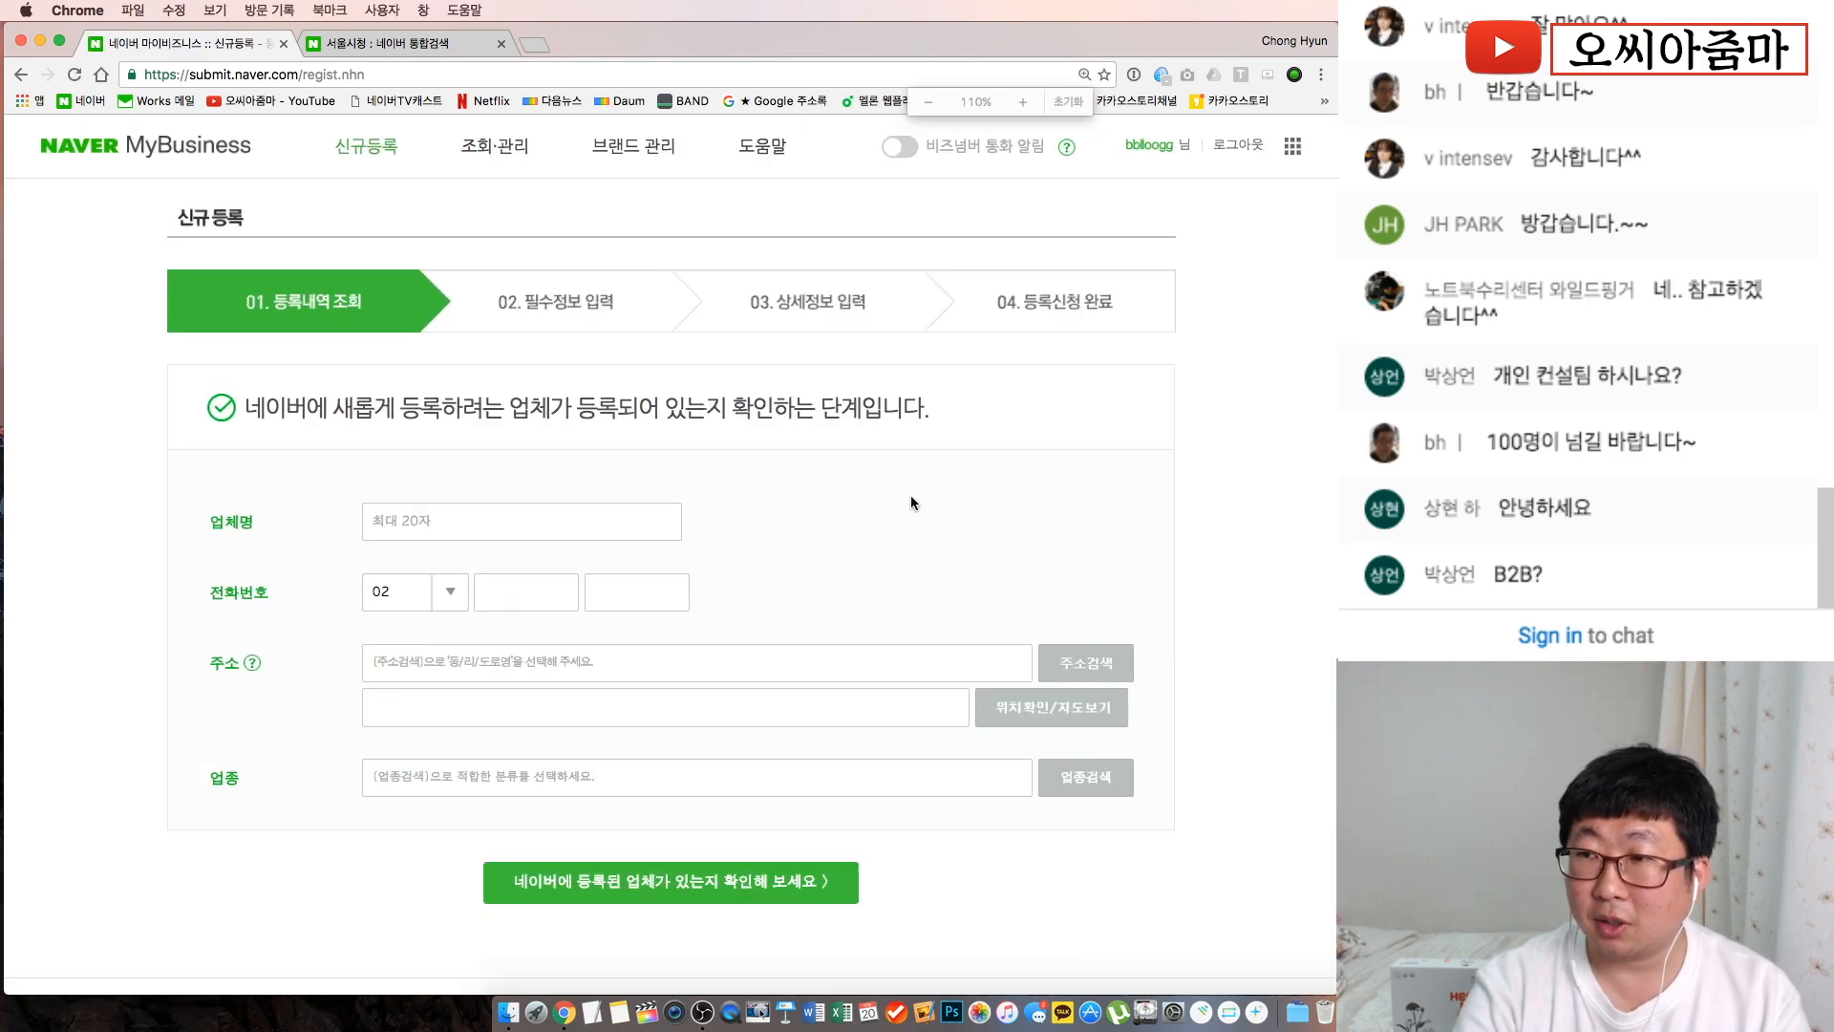
key(super+equal)
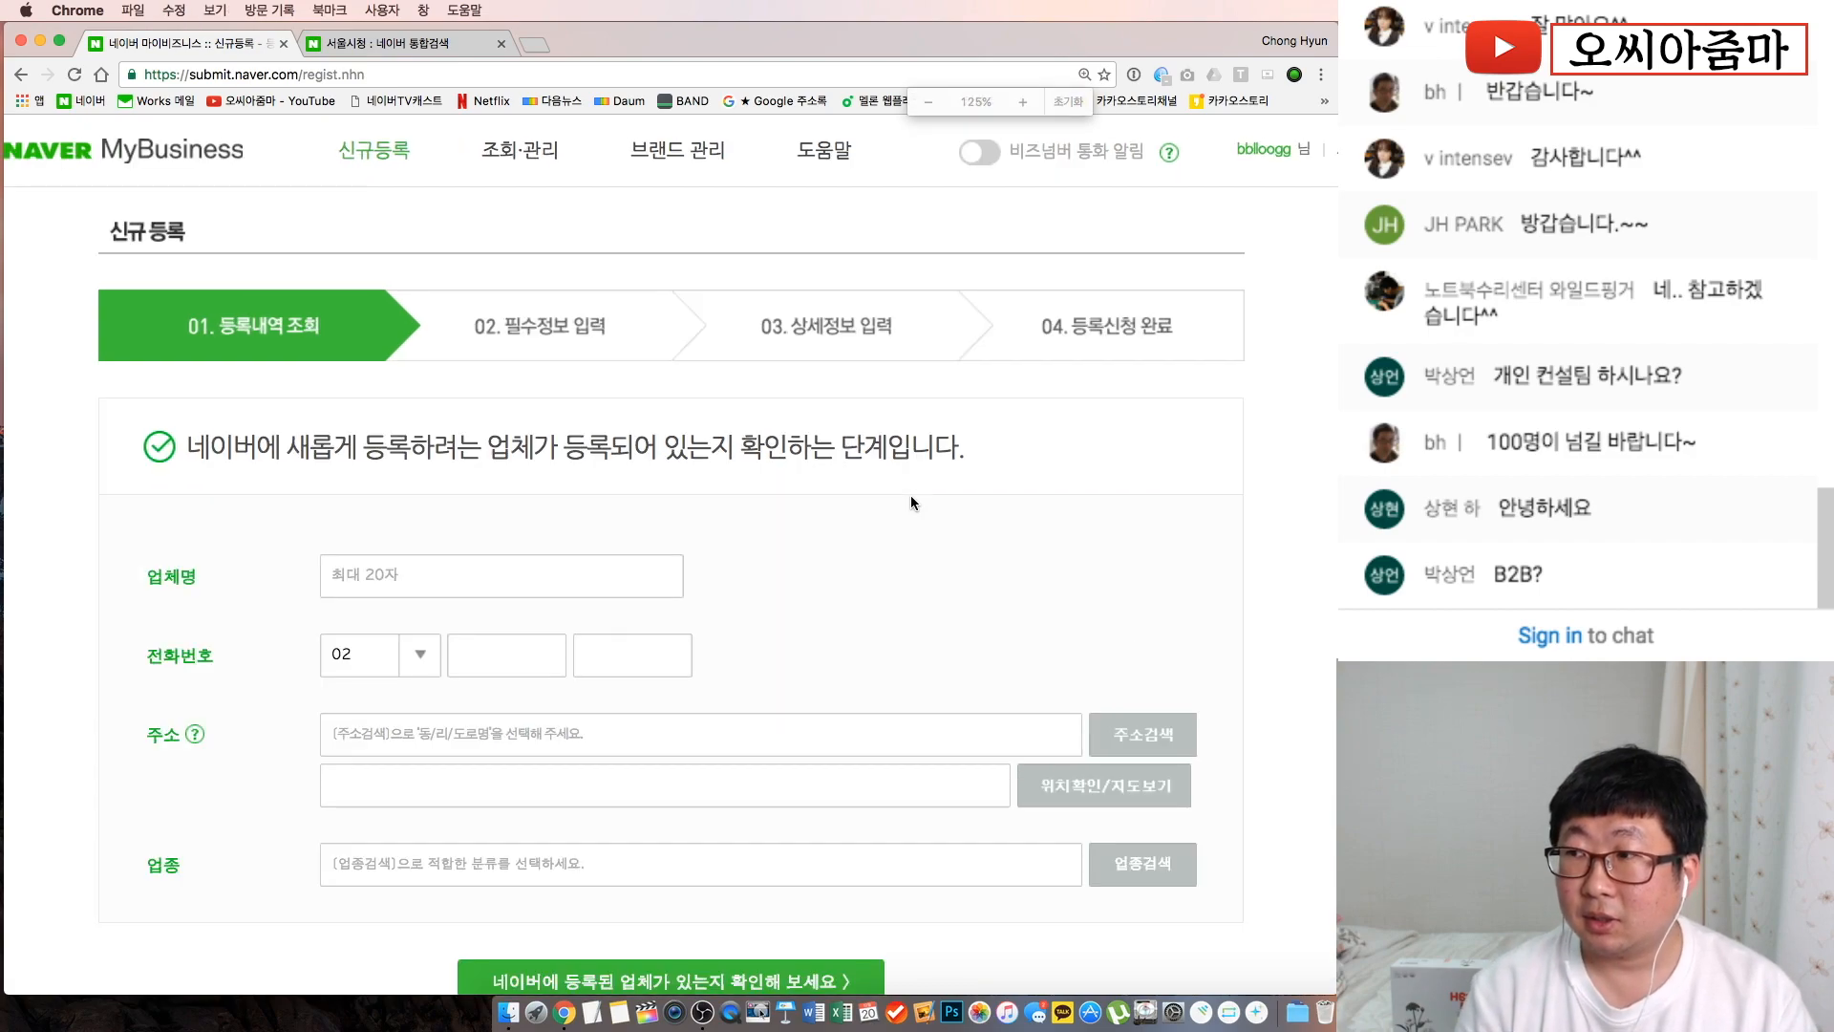
scroll(914, 504, down, 1)
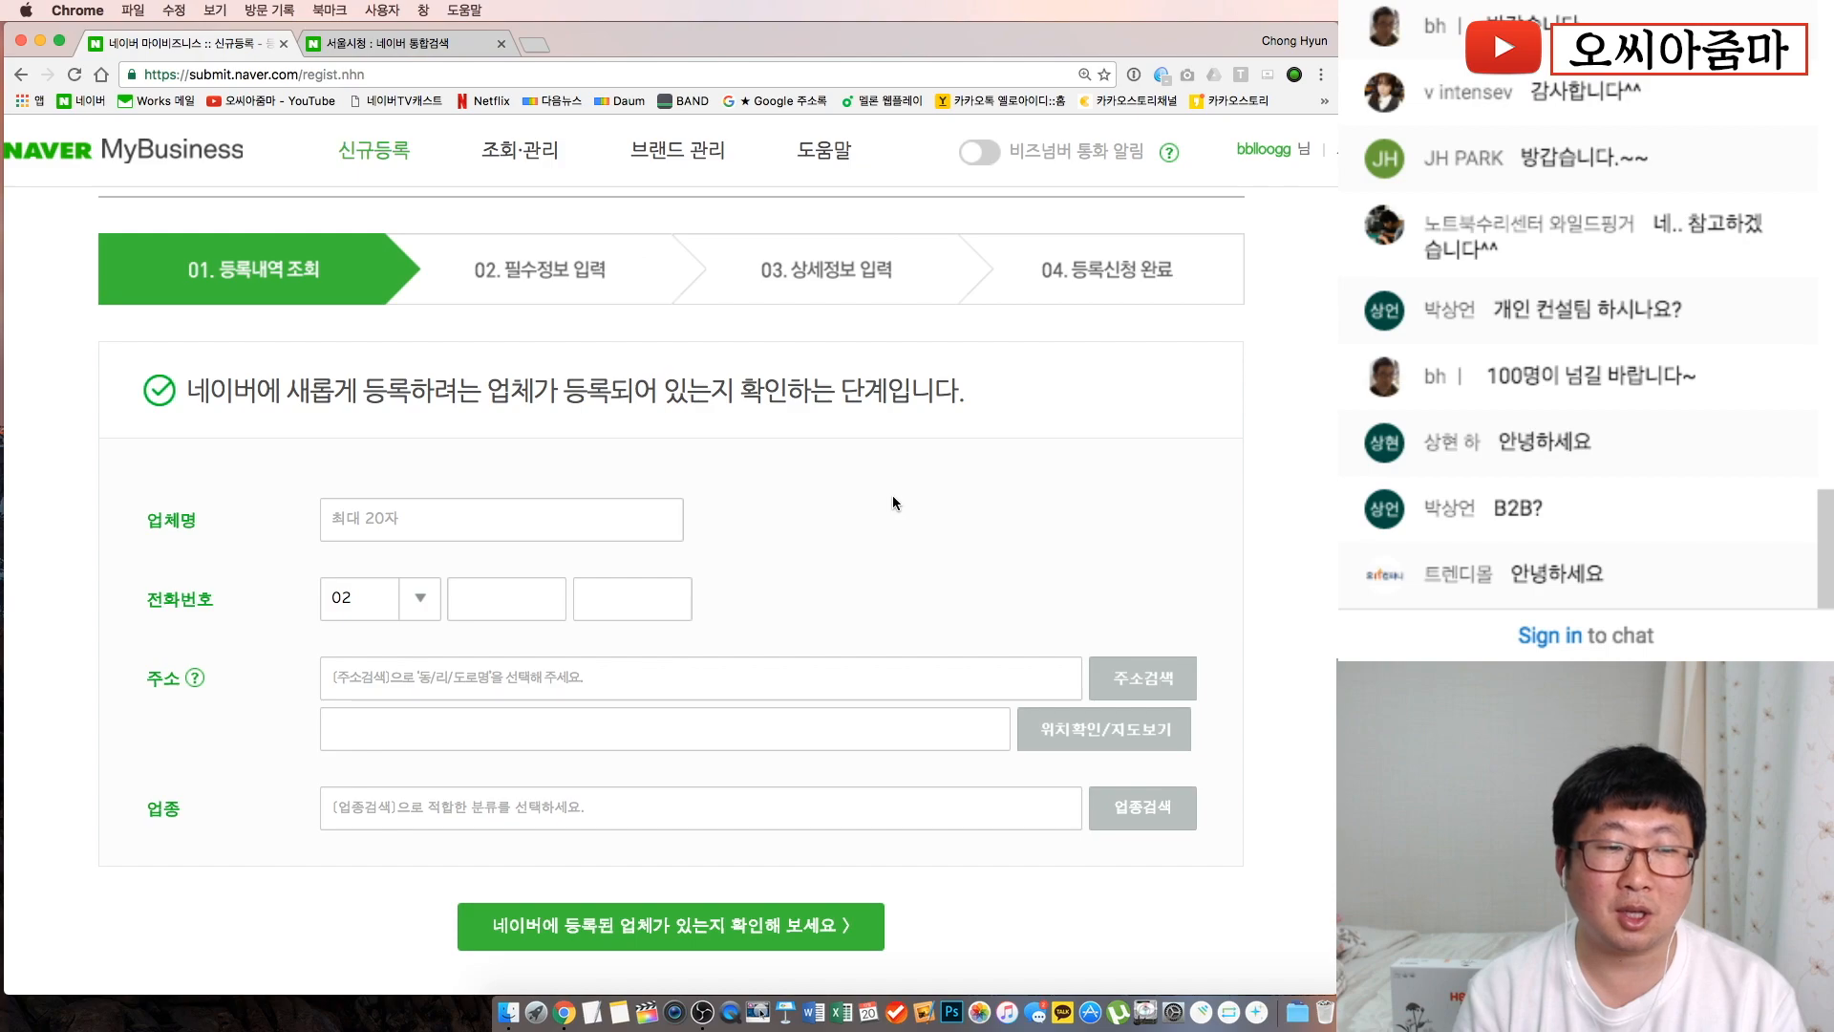
Enter business name 오씨아줌마 and keep 02 as the phone area code
click(455, 523)
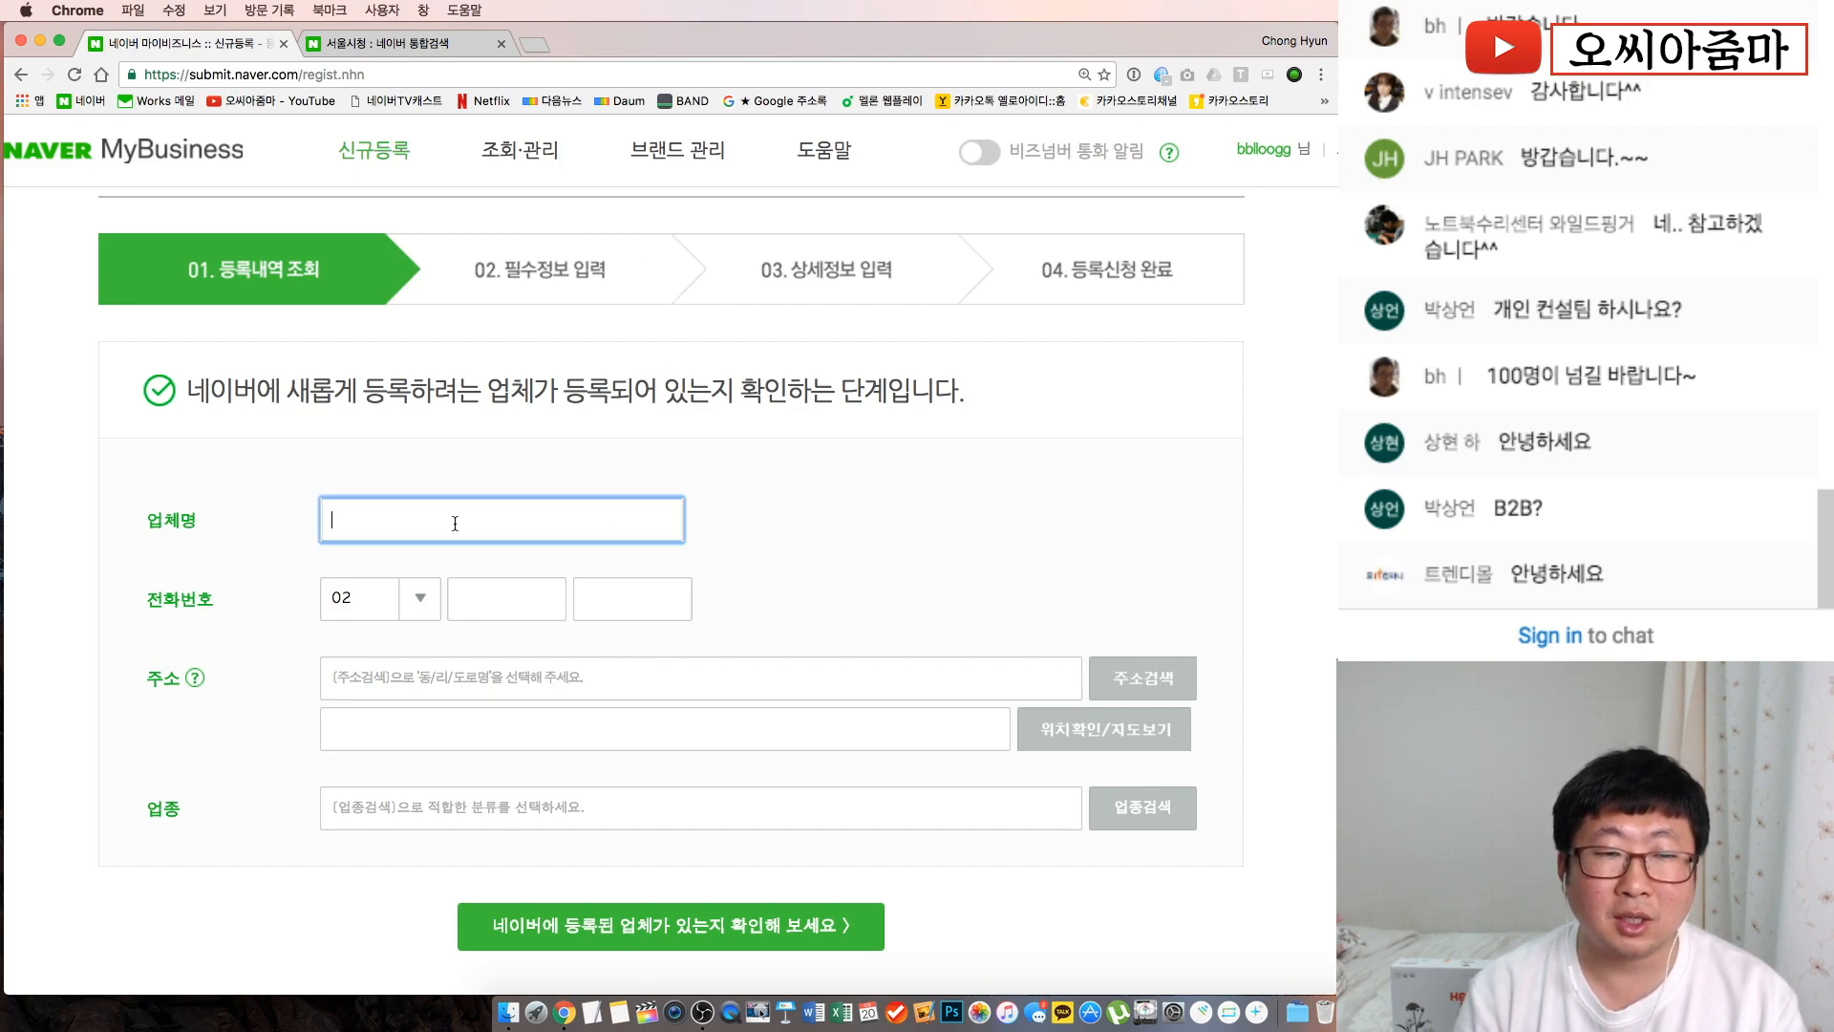
text(오씨아줌마)
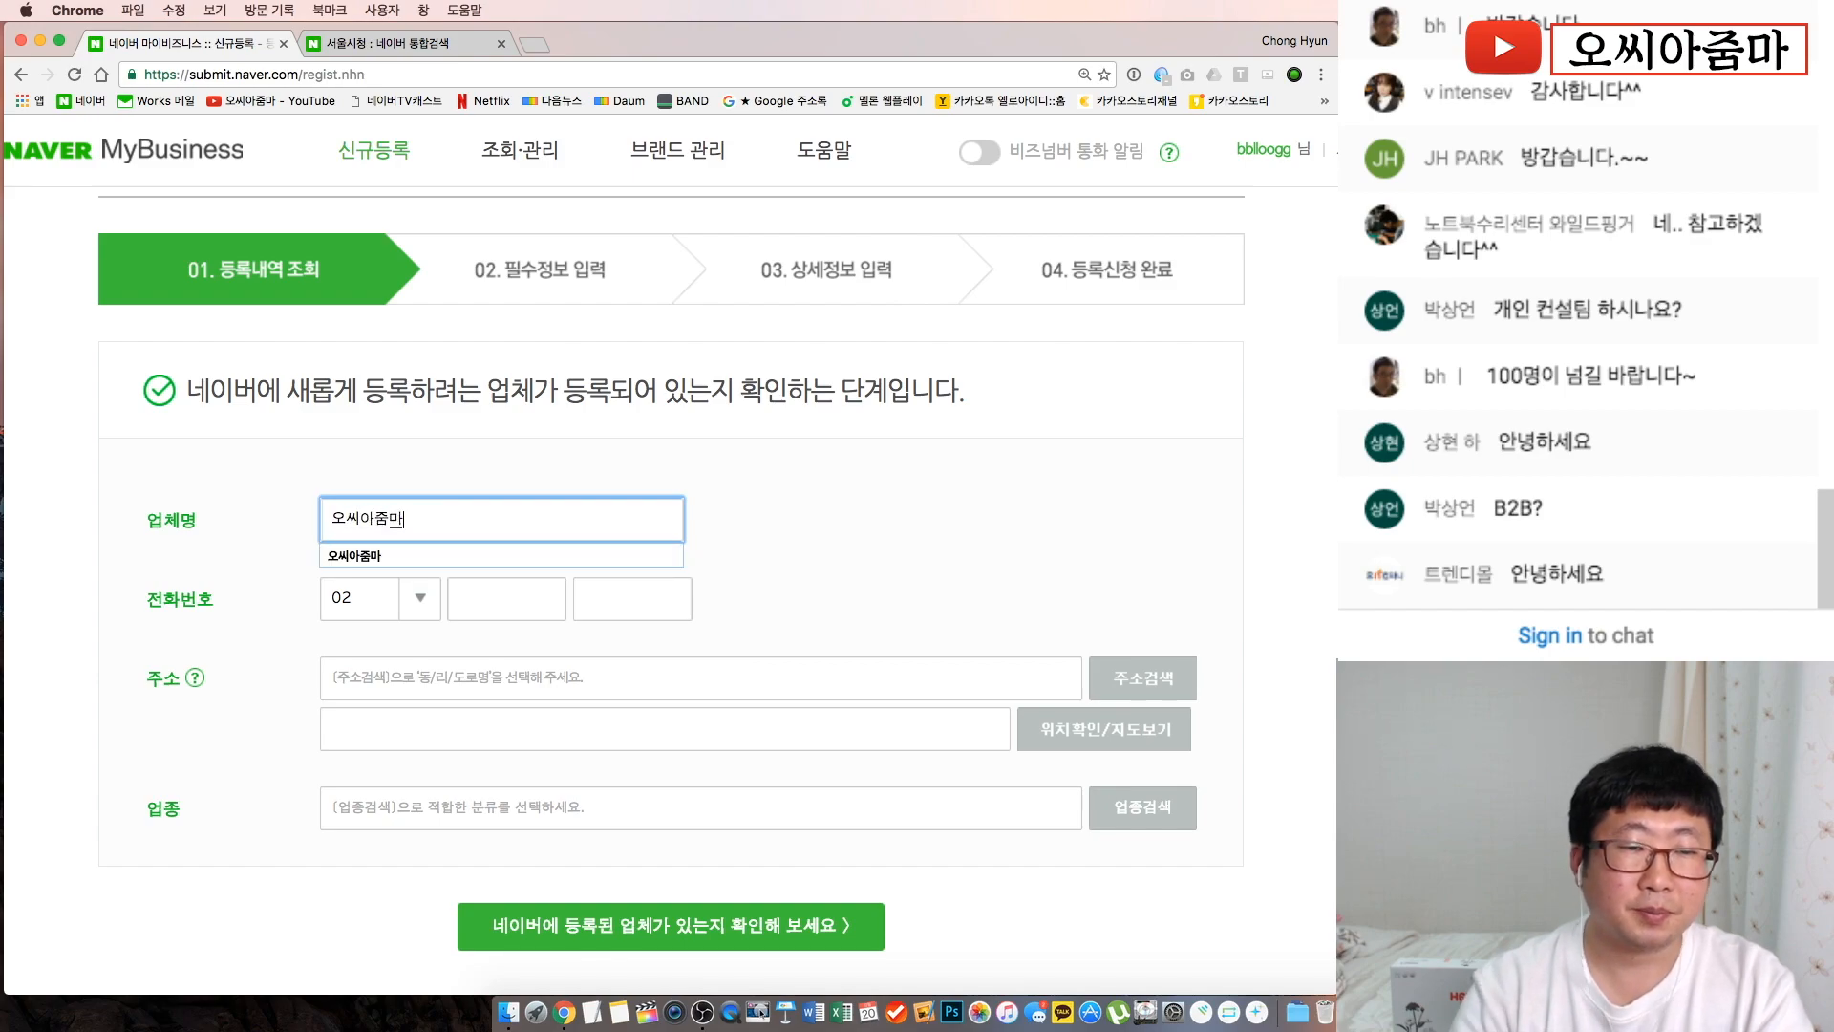
click(509, 603)
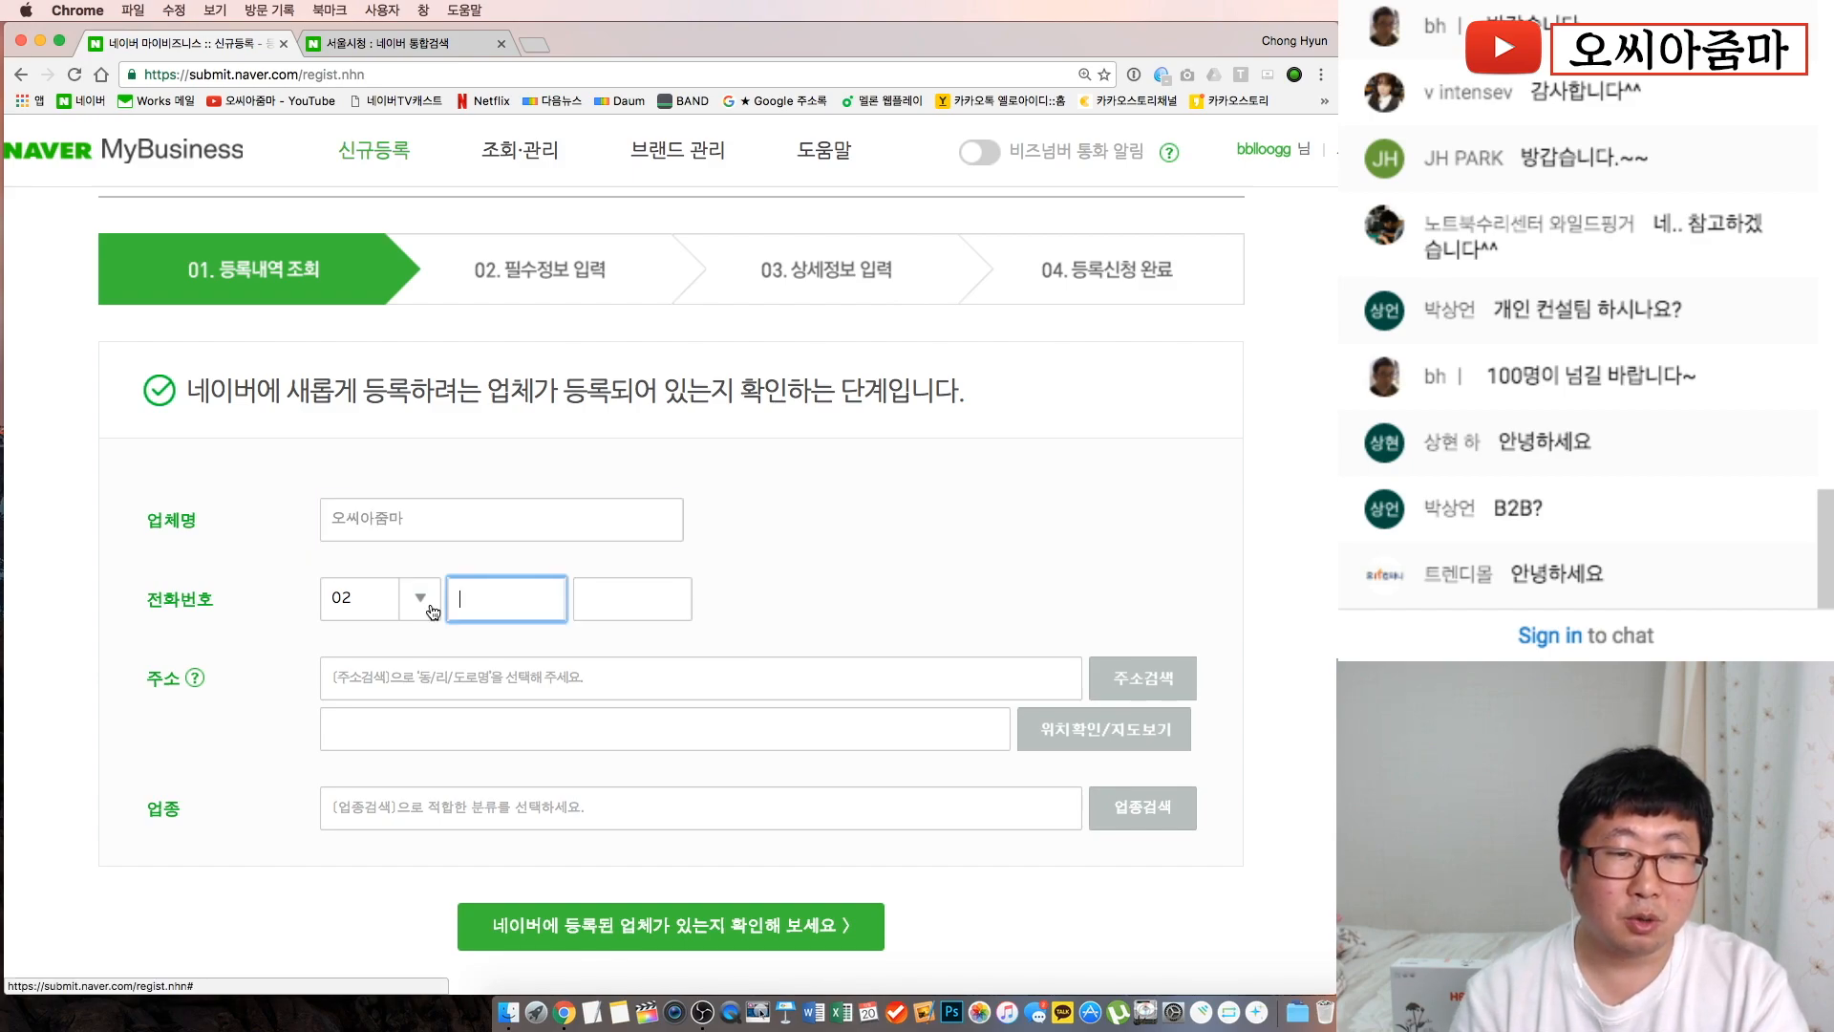
click(433, 611)
scroll(371, 840, down, 4)
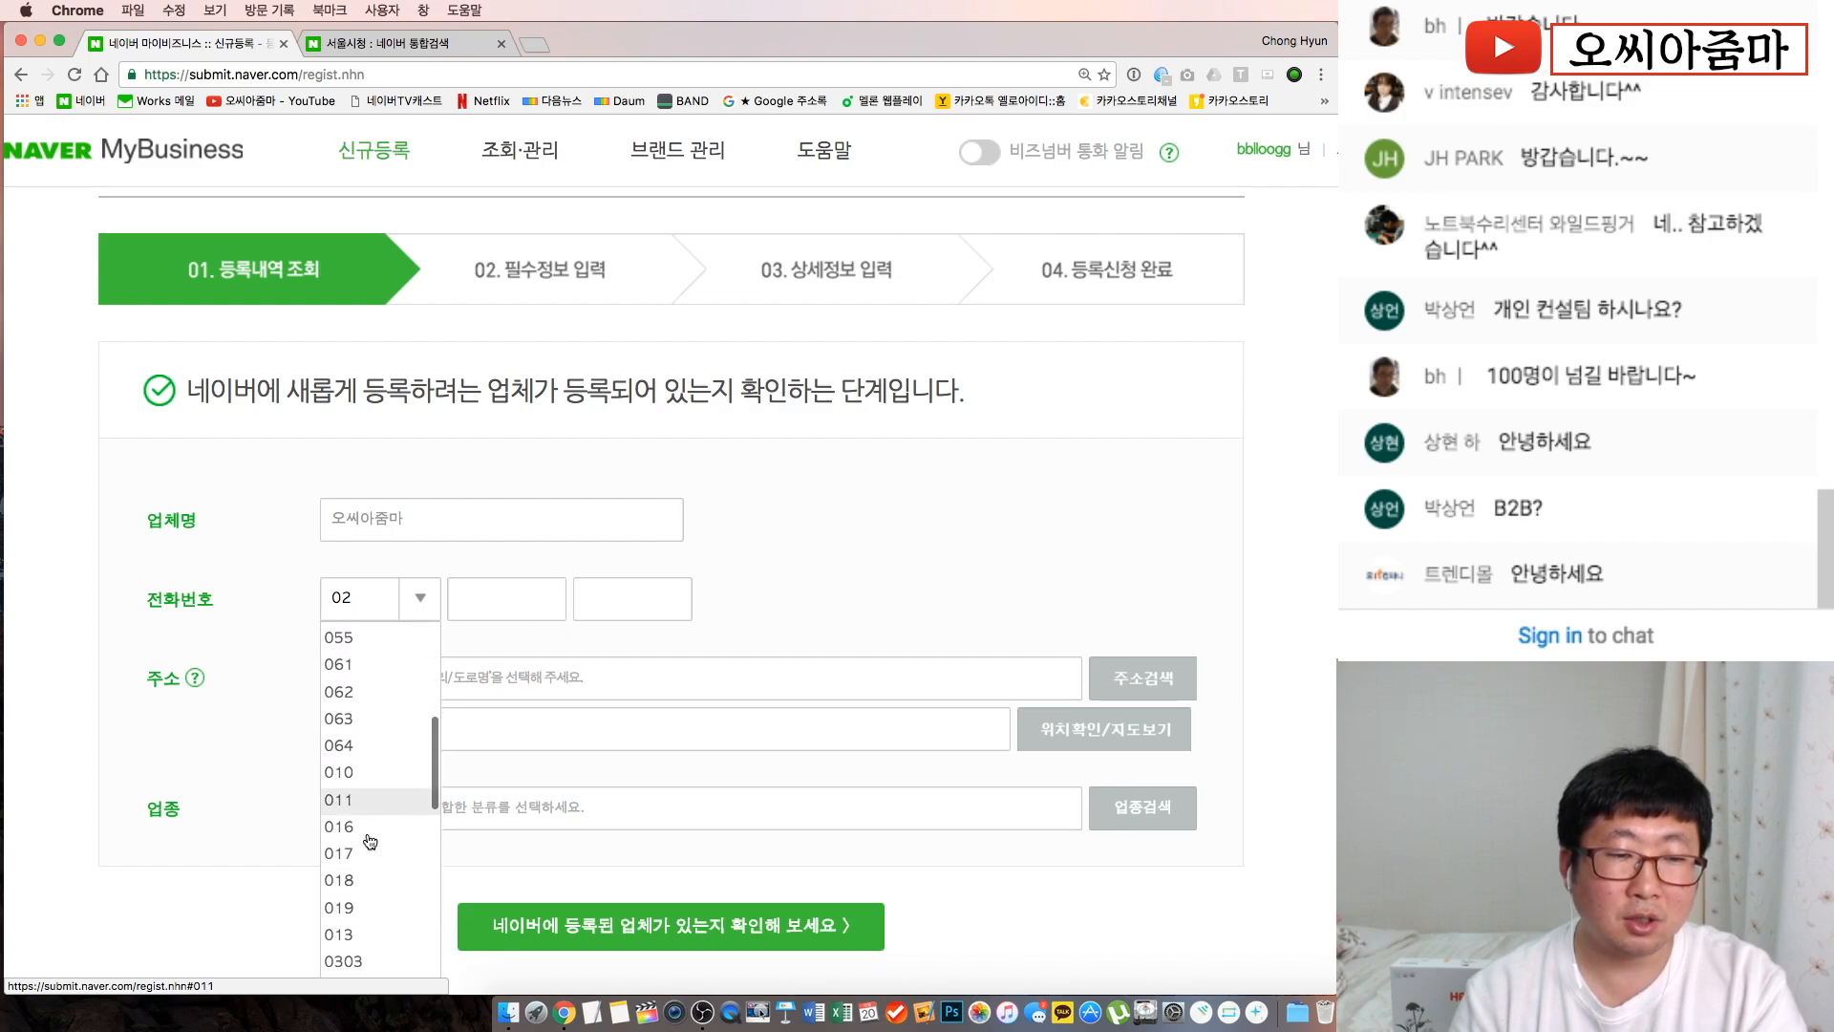
scroll(372, 723, down, 2)
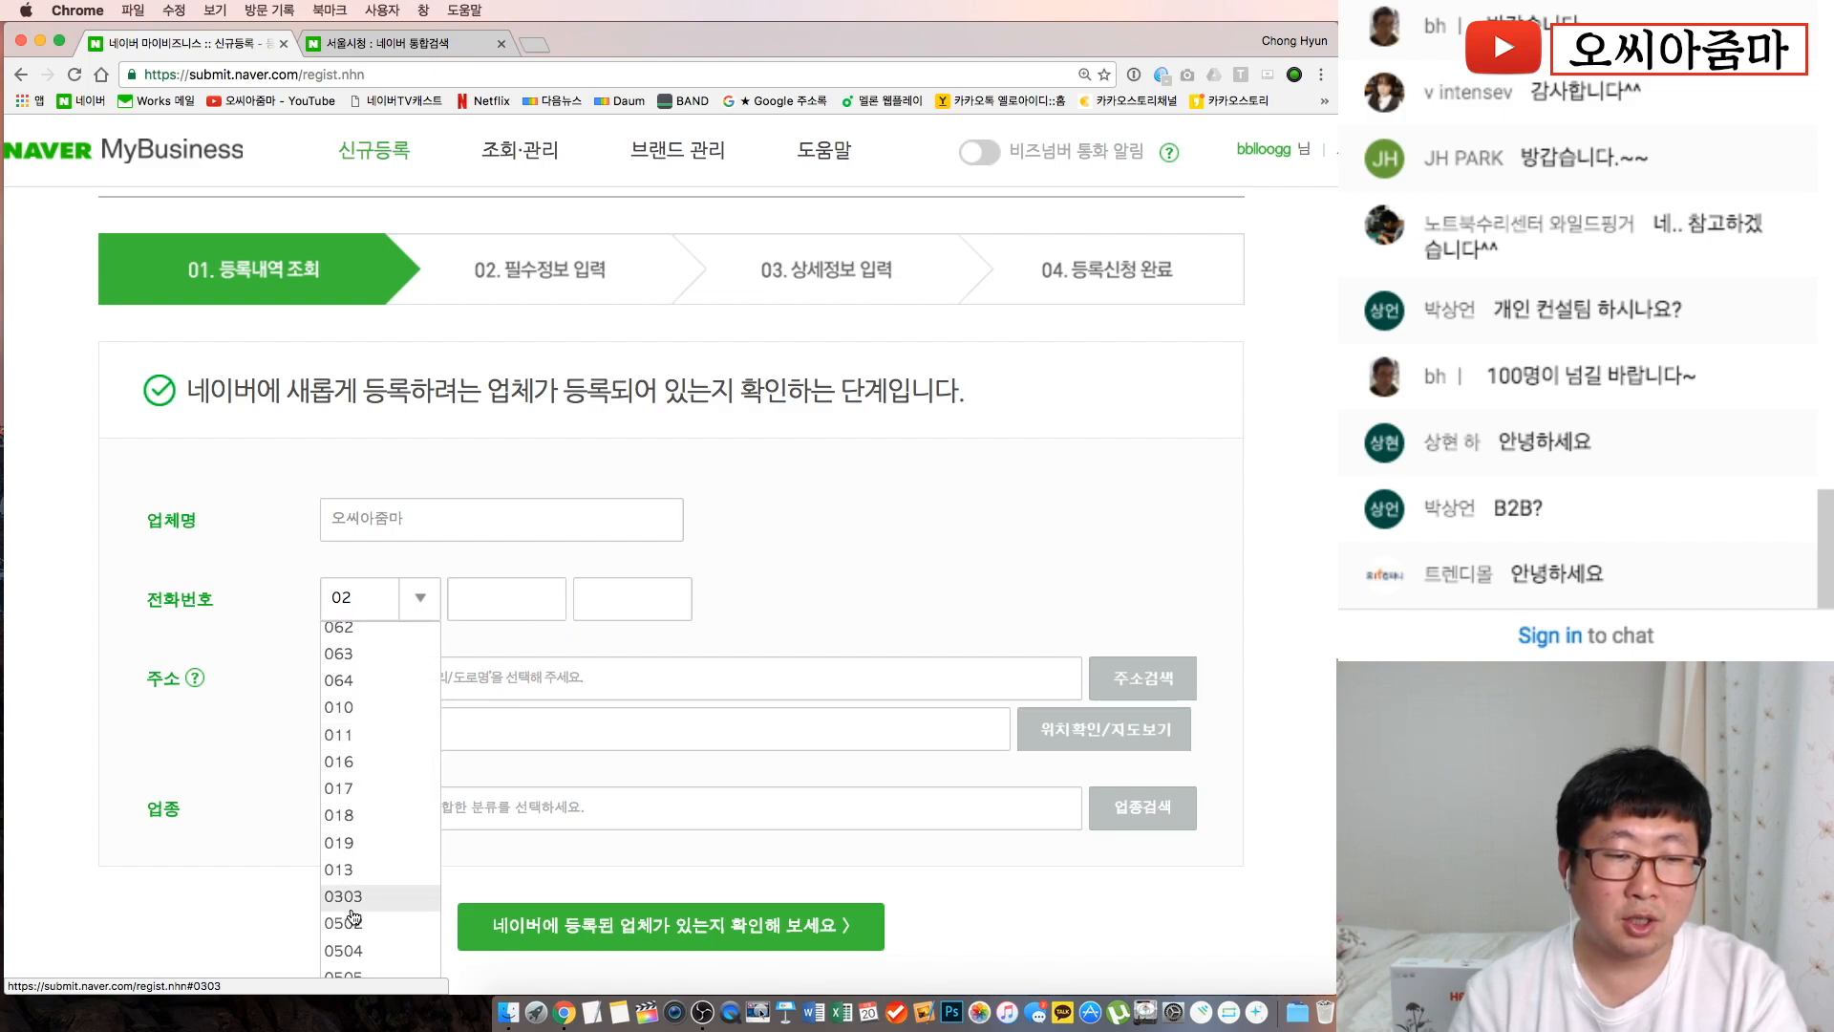
scroll(371, 898, down, 4)
scroll(375, 802, down, 8)
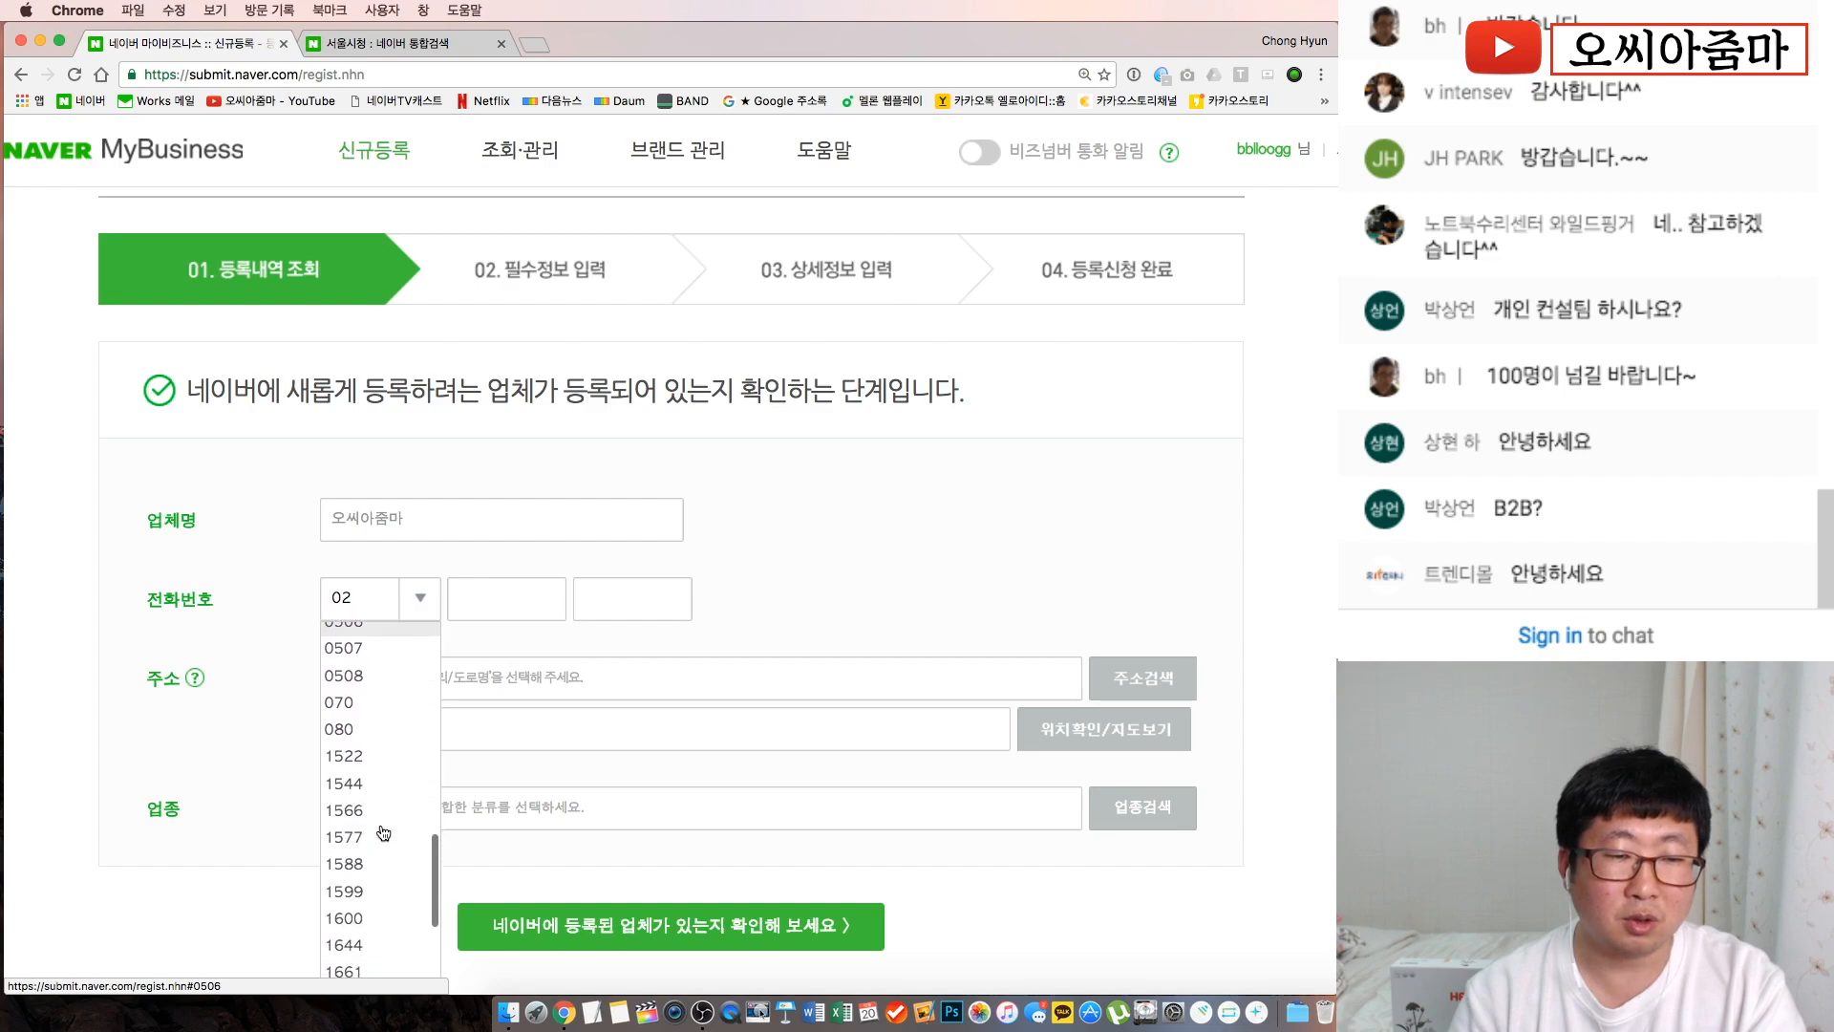
click(264, 598)
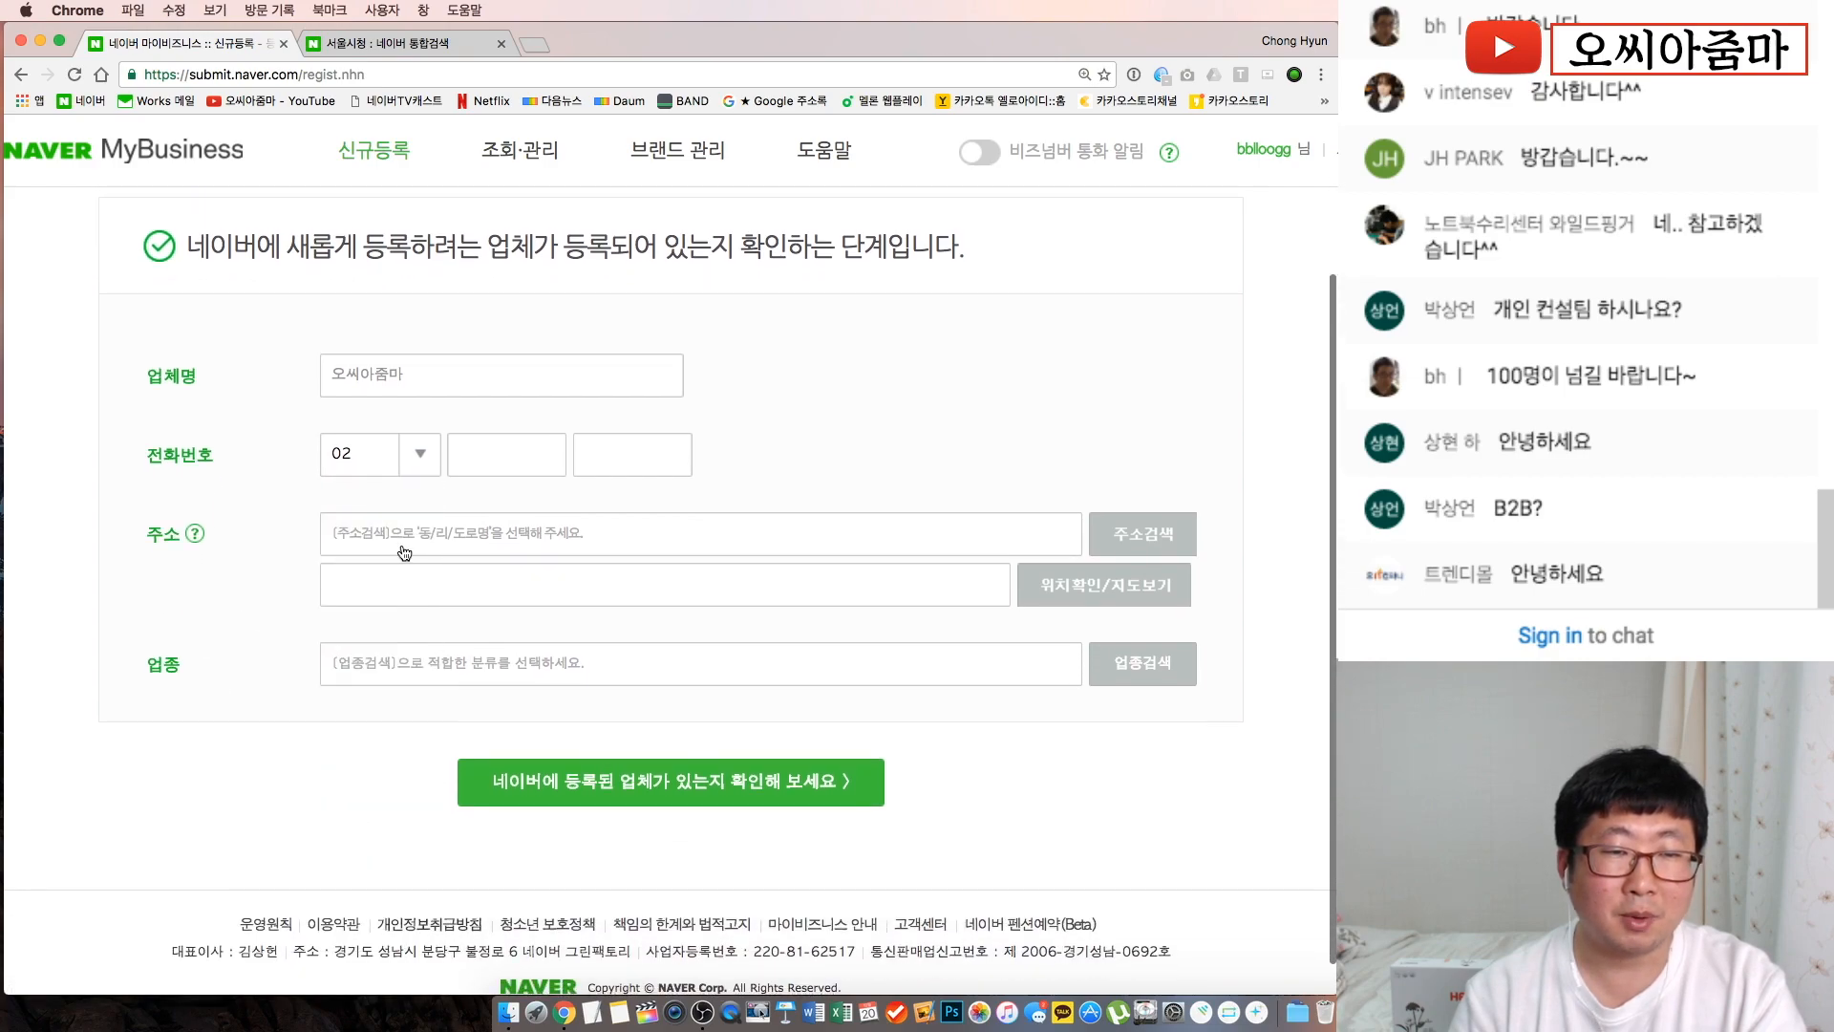
Fill the middle phone field with 1111 and the last field with the remaining digits
click(482, 468)
text(1111)
click(627, 457)
text(3222)
key(super+a)
text(22)
click(801, 461)
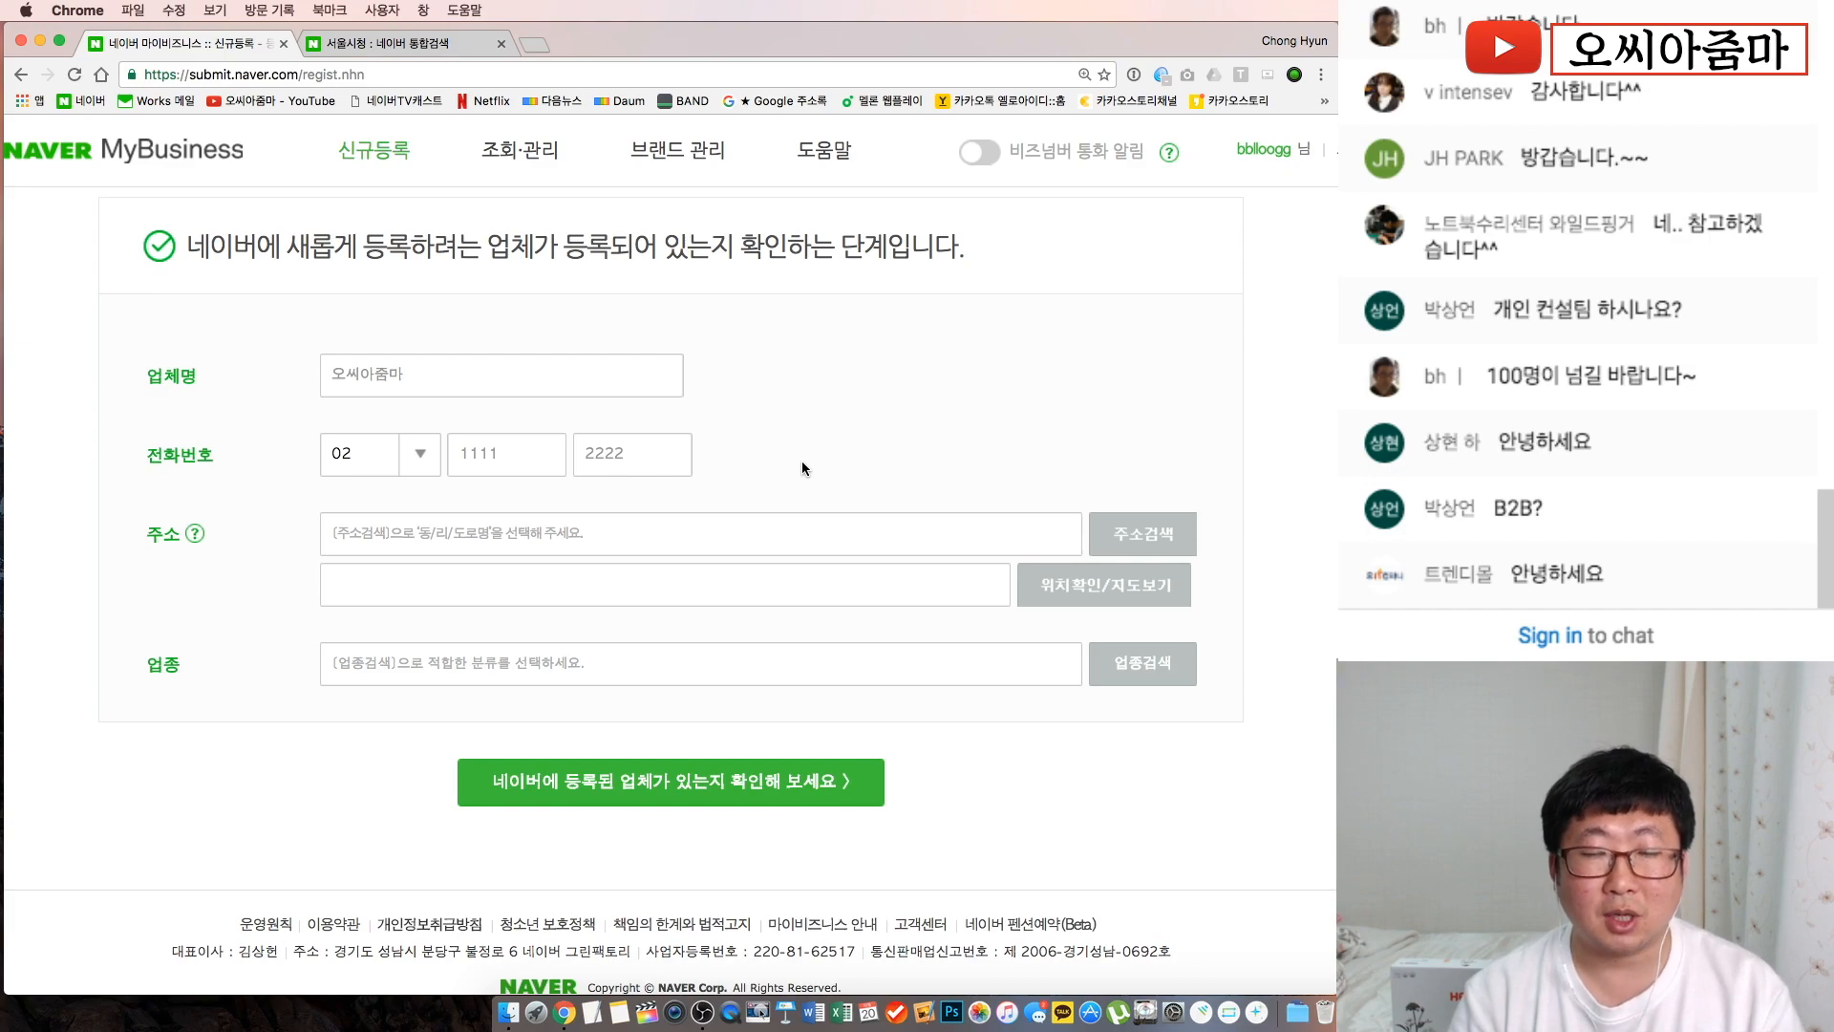
Search and select the road address 서울특별시 중구 세종대로 110 in the address lookup
click(1135, 540)
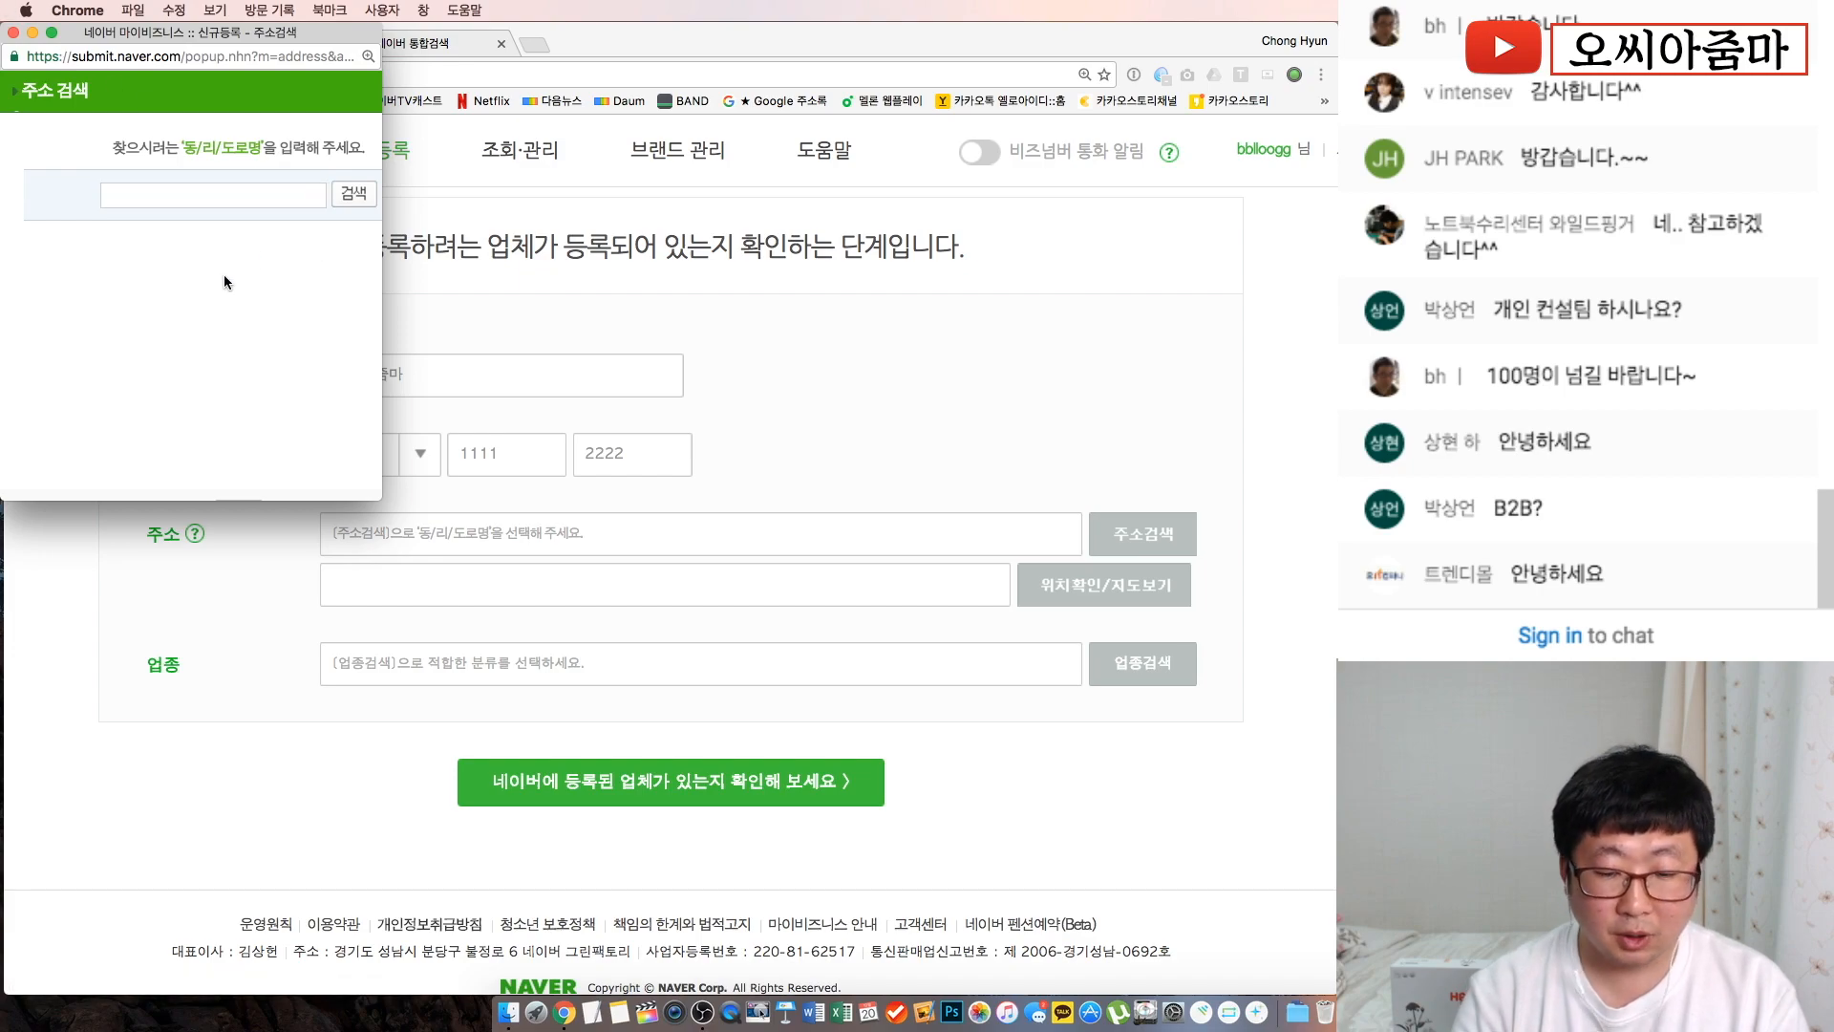
key(super+0)
drag(186, 32, 1490, 229)
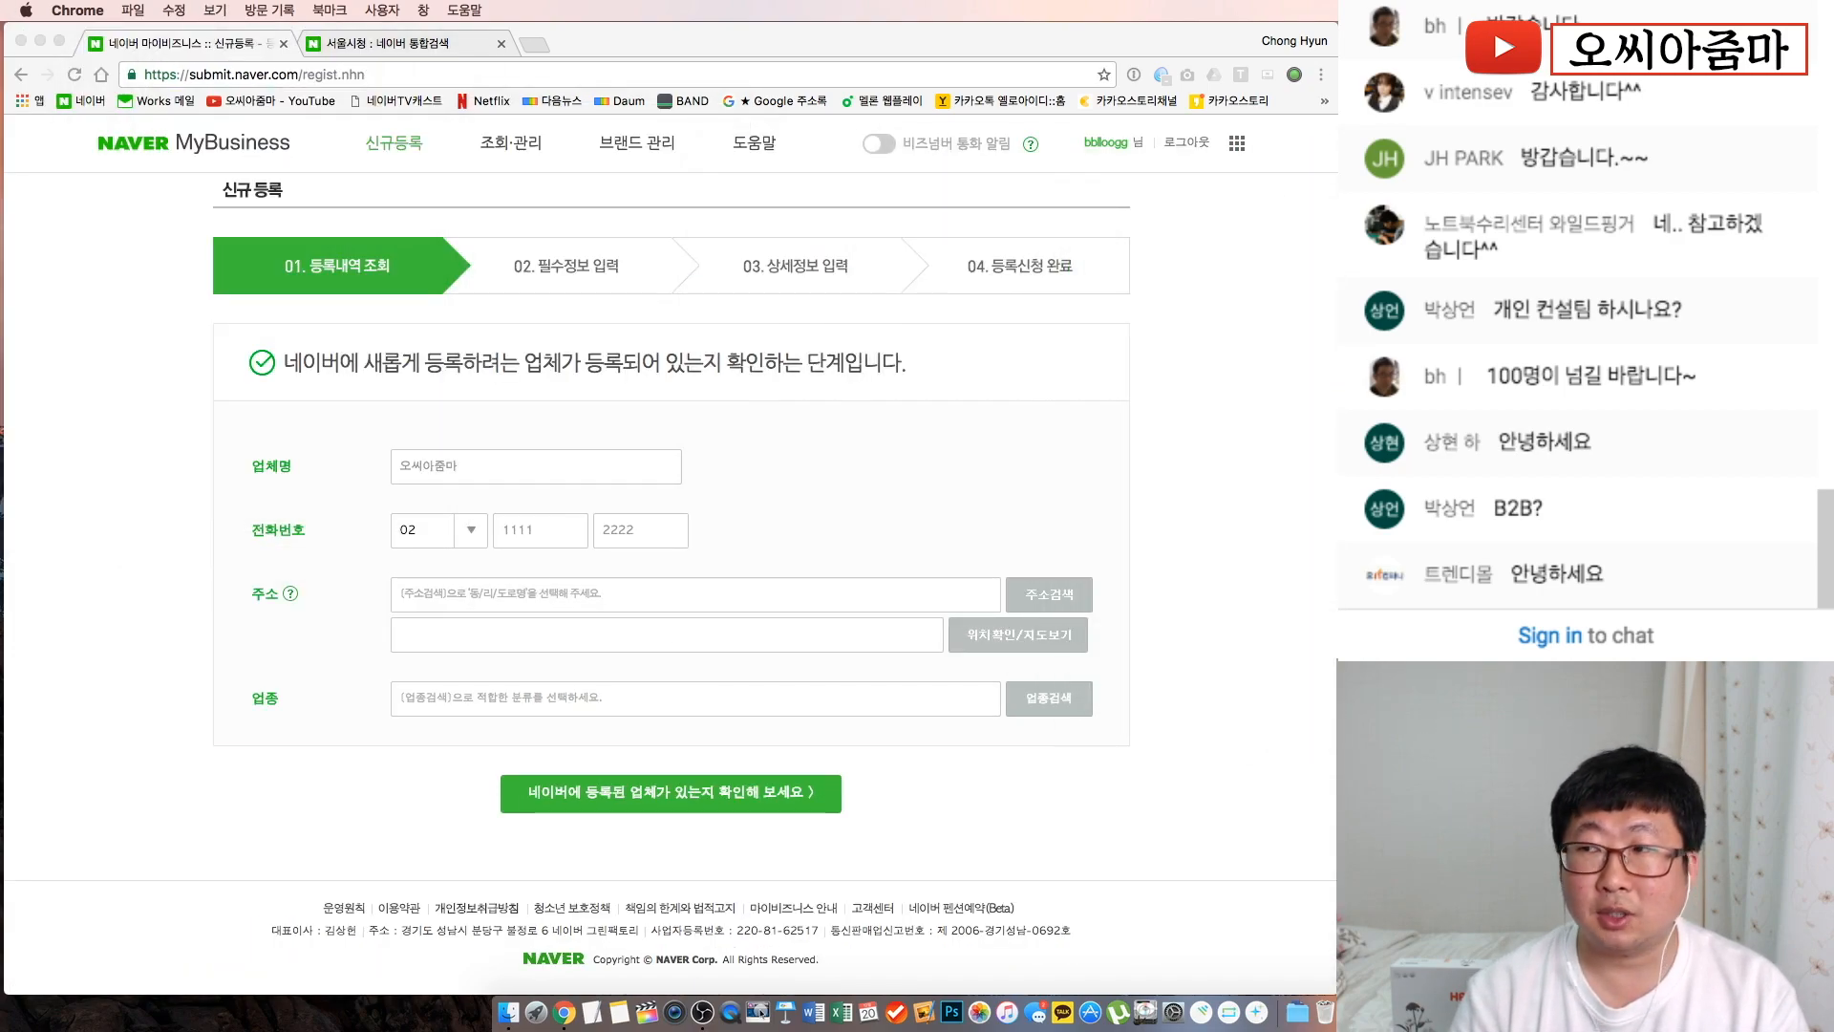
click(348, 43)
key(super+c)
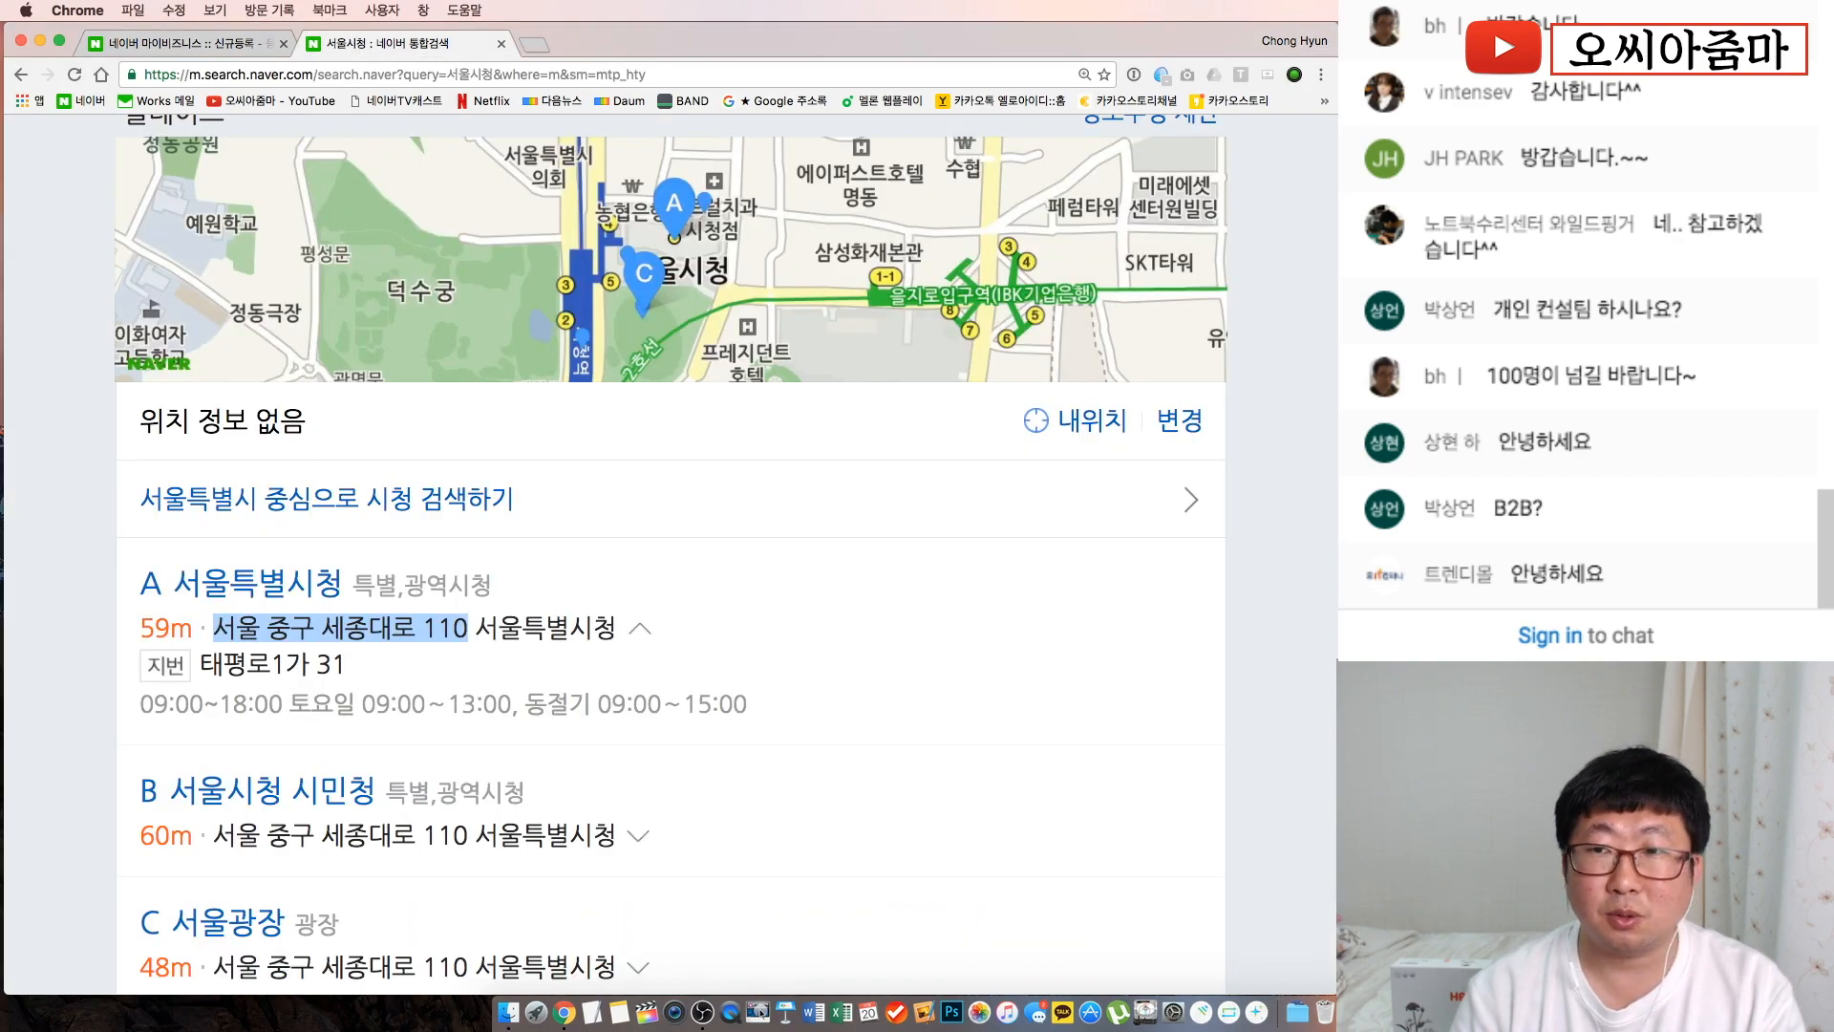
drag(1491, 230, 292, 164)
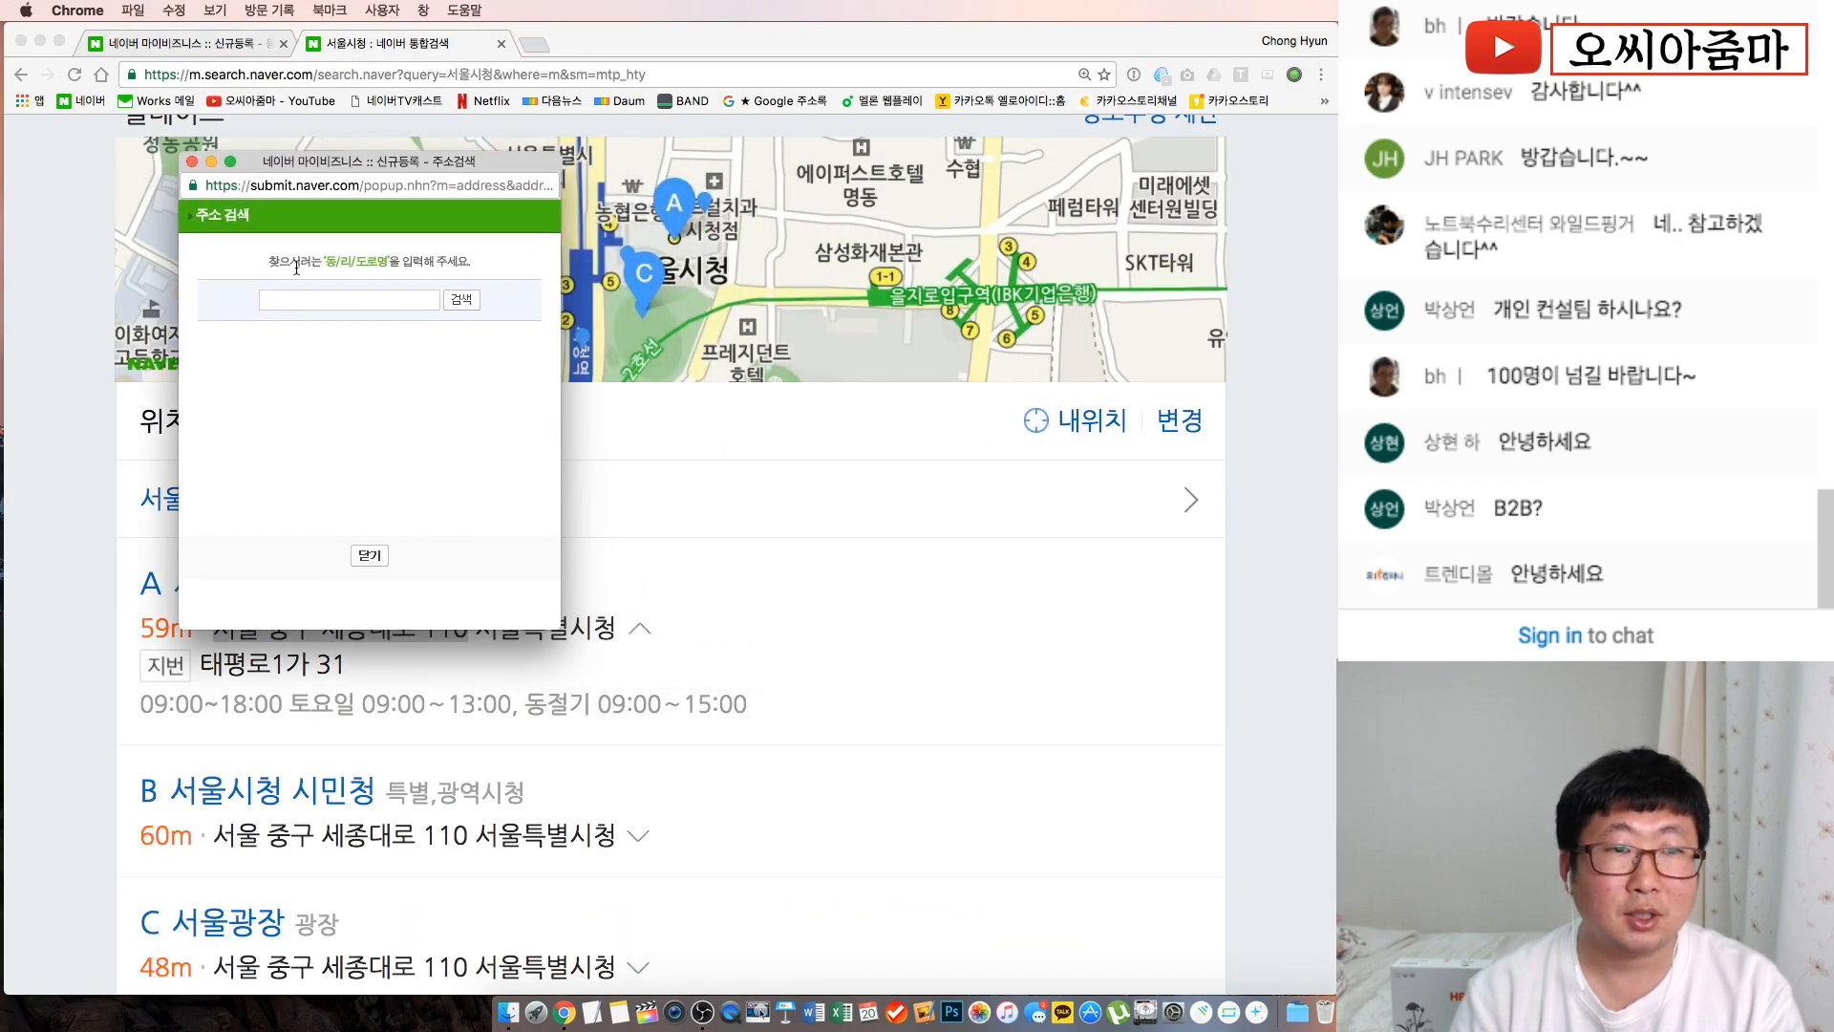
click(304, 302)
key(super+v)
click(465, 300)
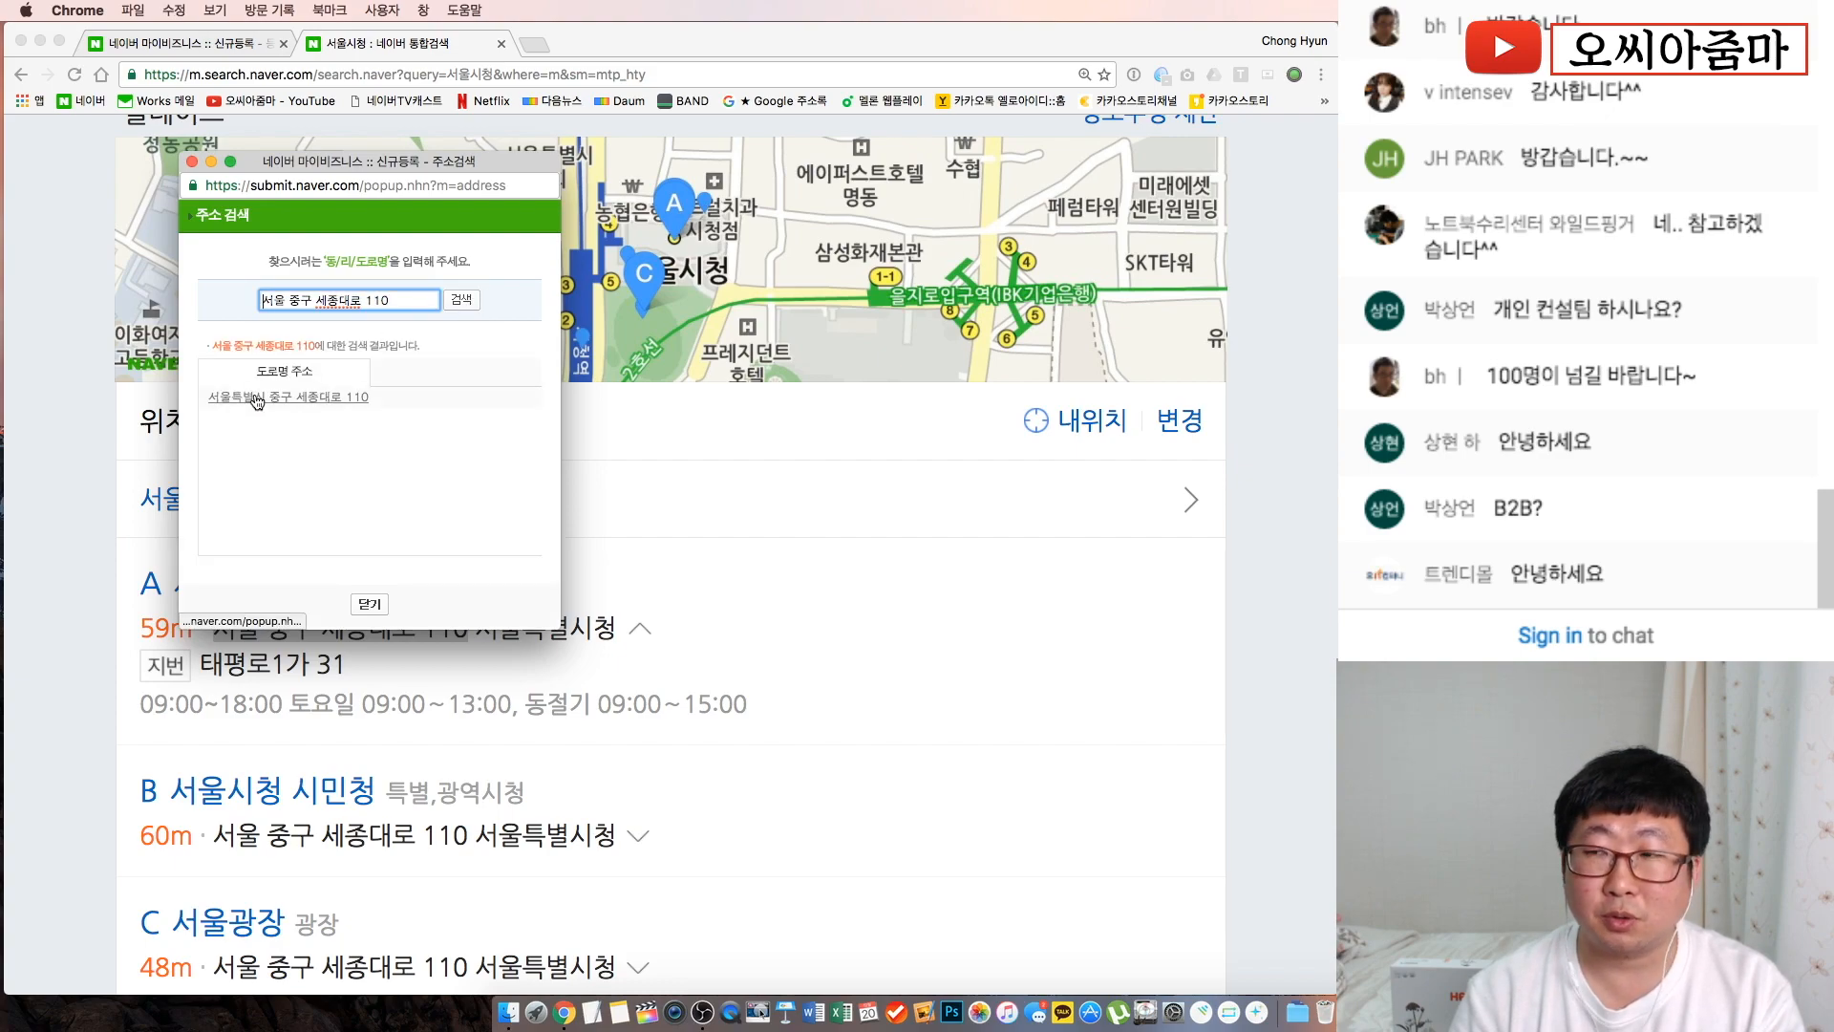
click(256, 401)
click(142, 47)
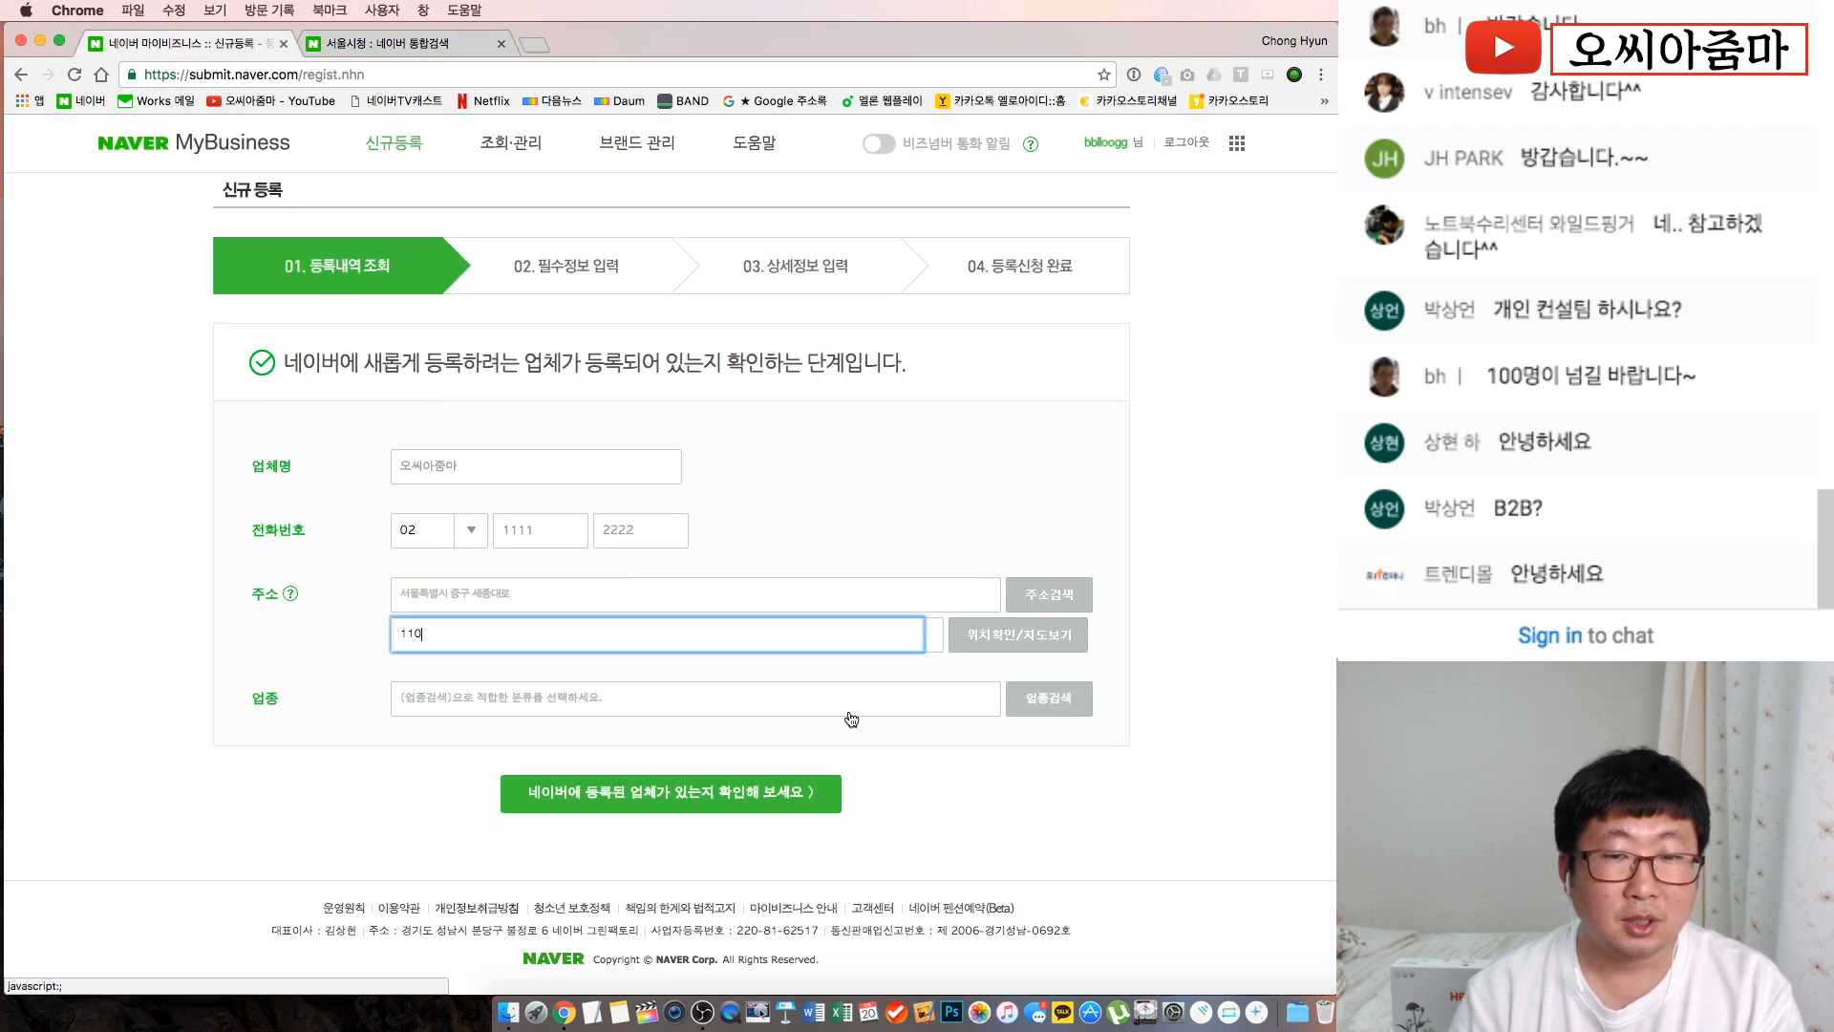
Set the category to 협회,단체/광고,마케팅-일반 and confirm the business location on the map
click(1038, 705)
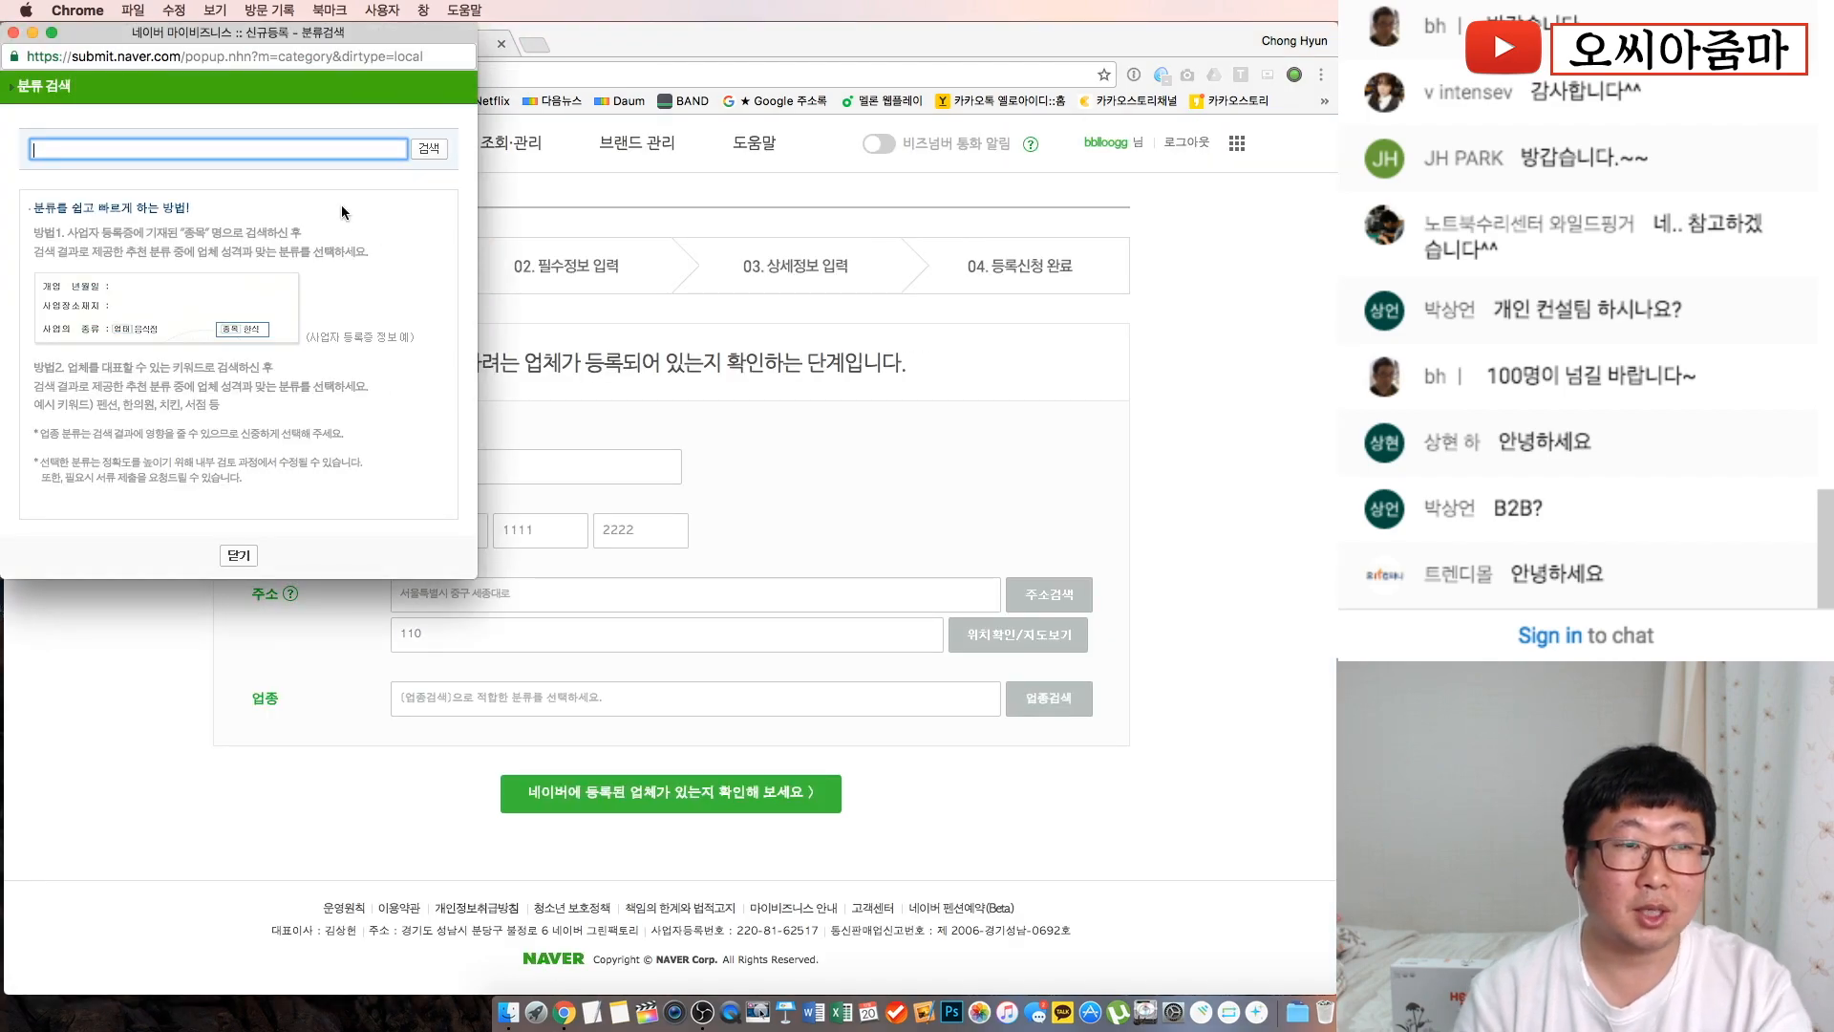
text(마케팅)
key(Return)
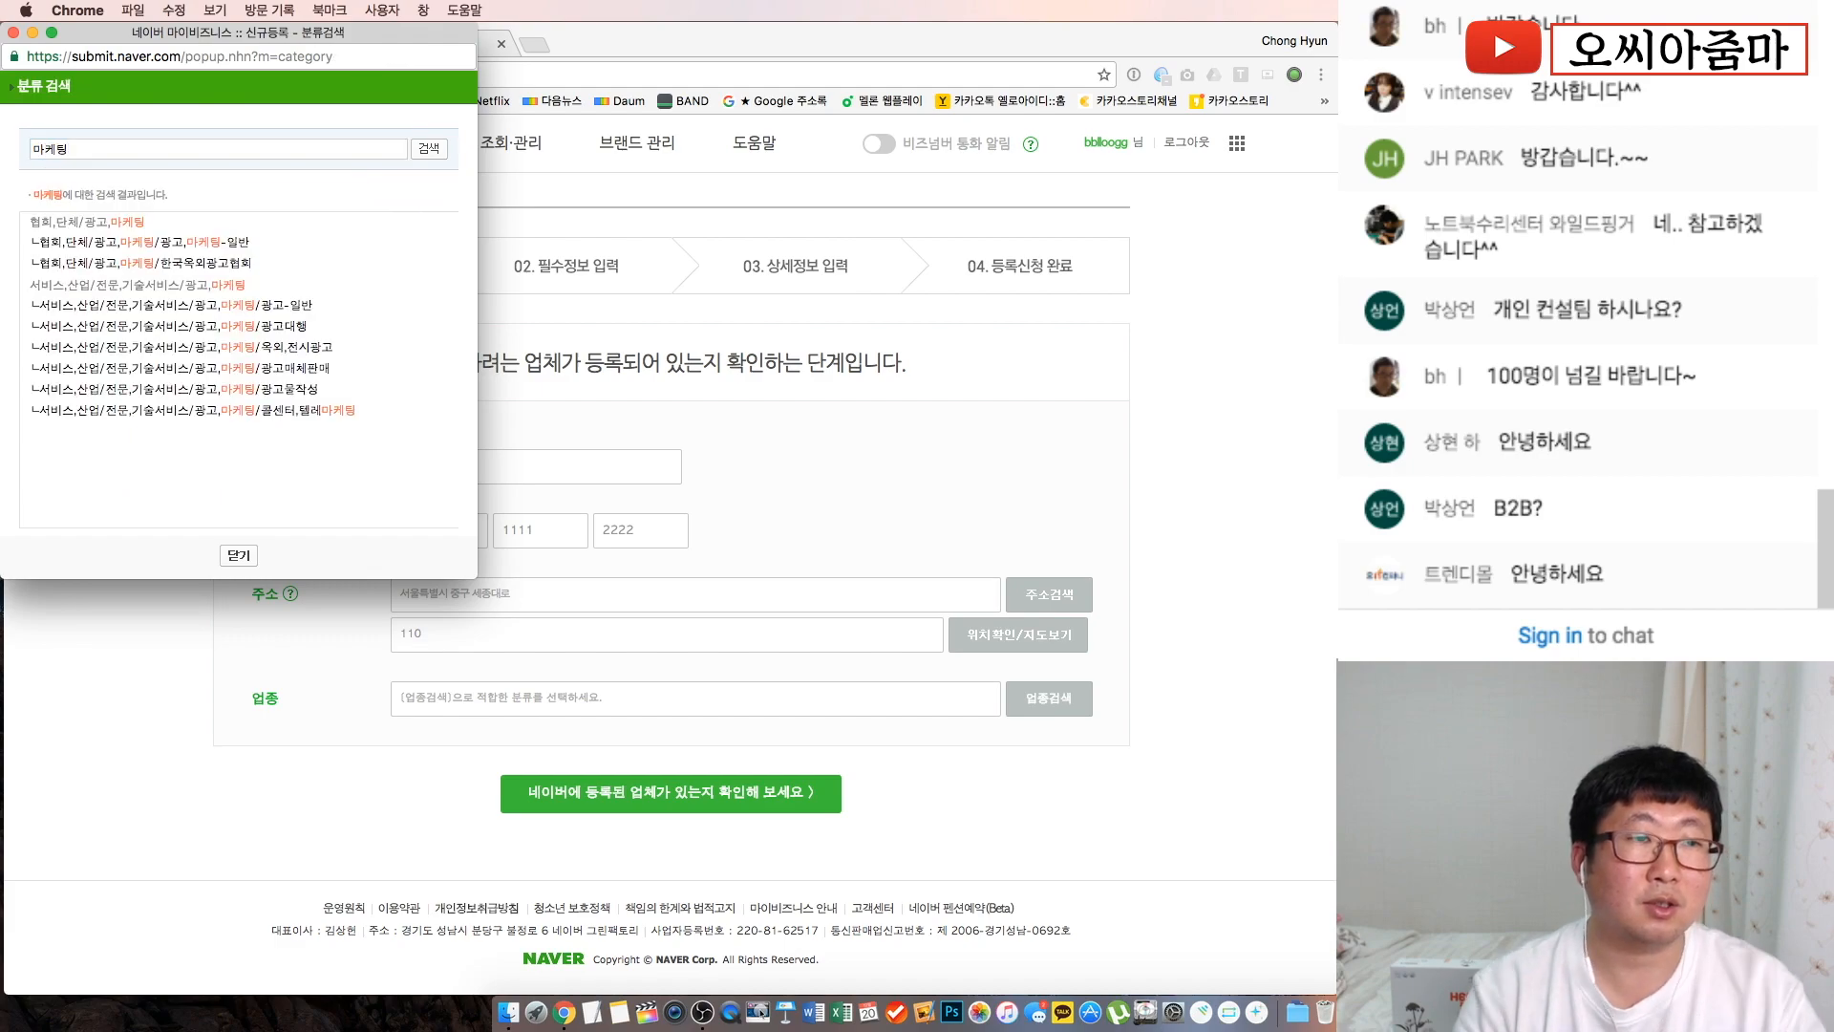
click(162, 243)
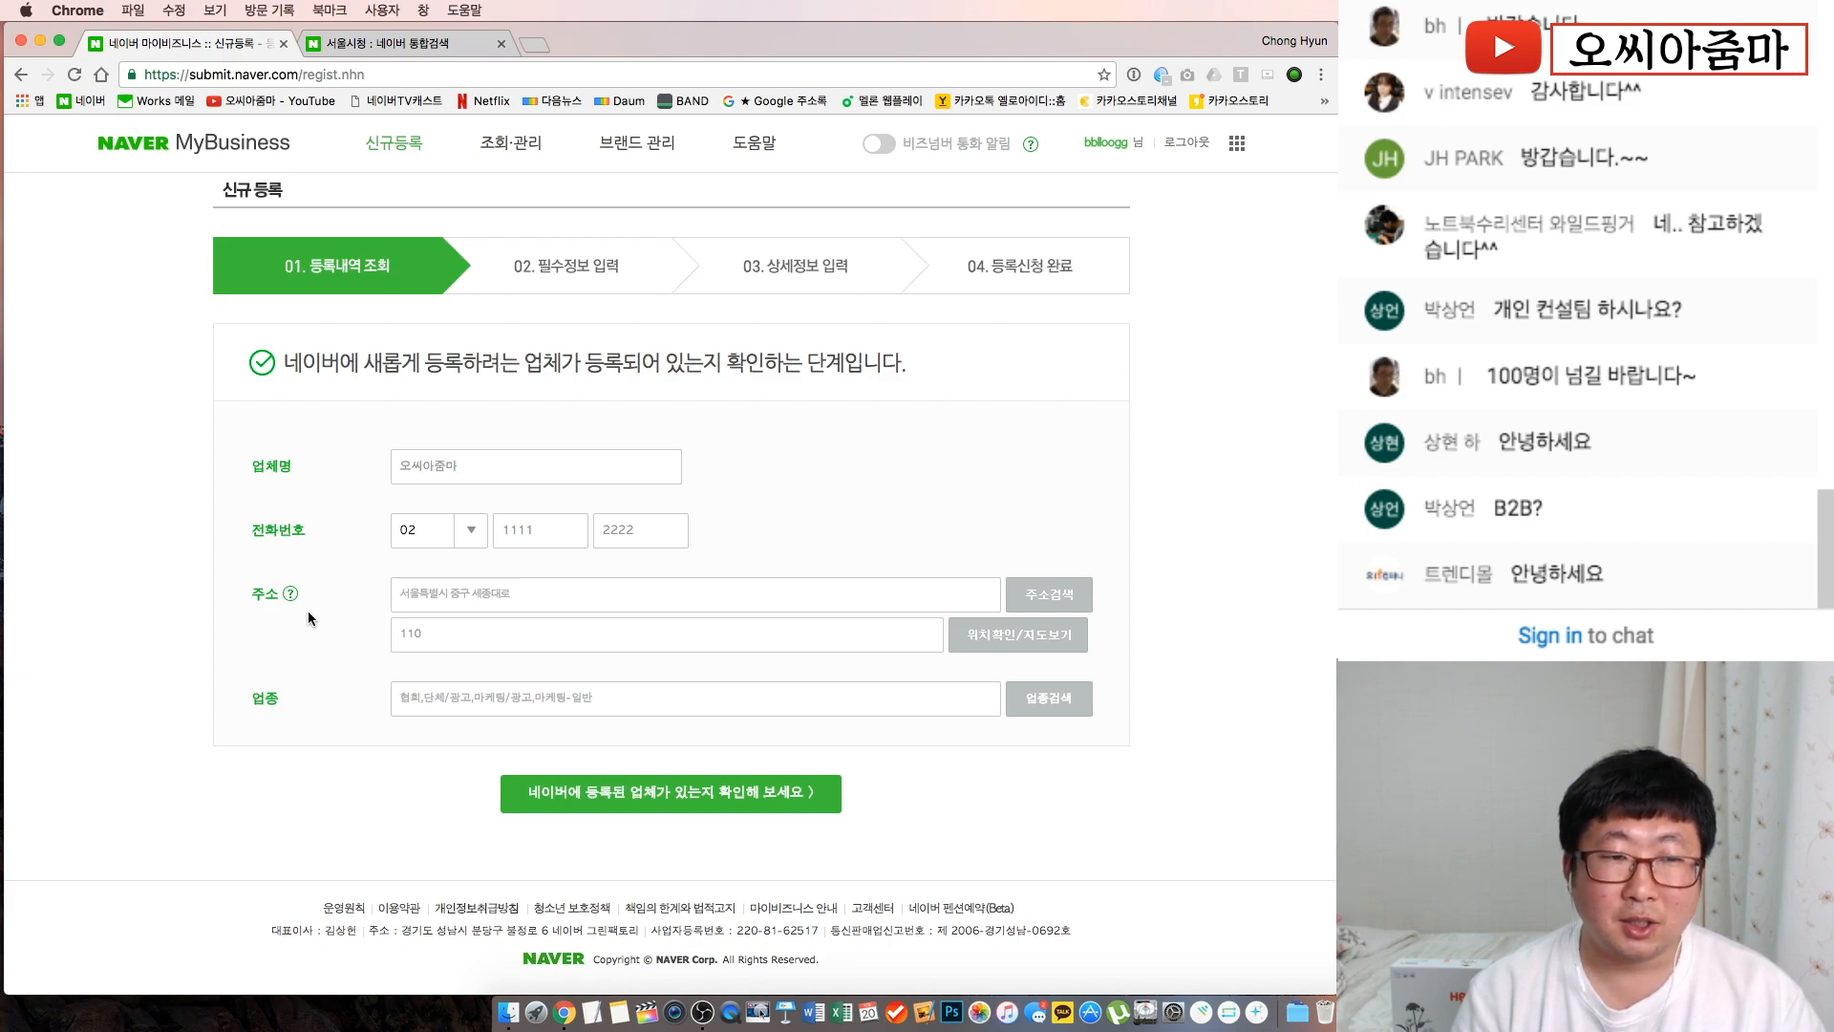
click(1028, 638)
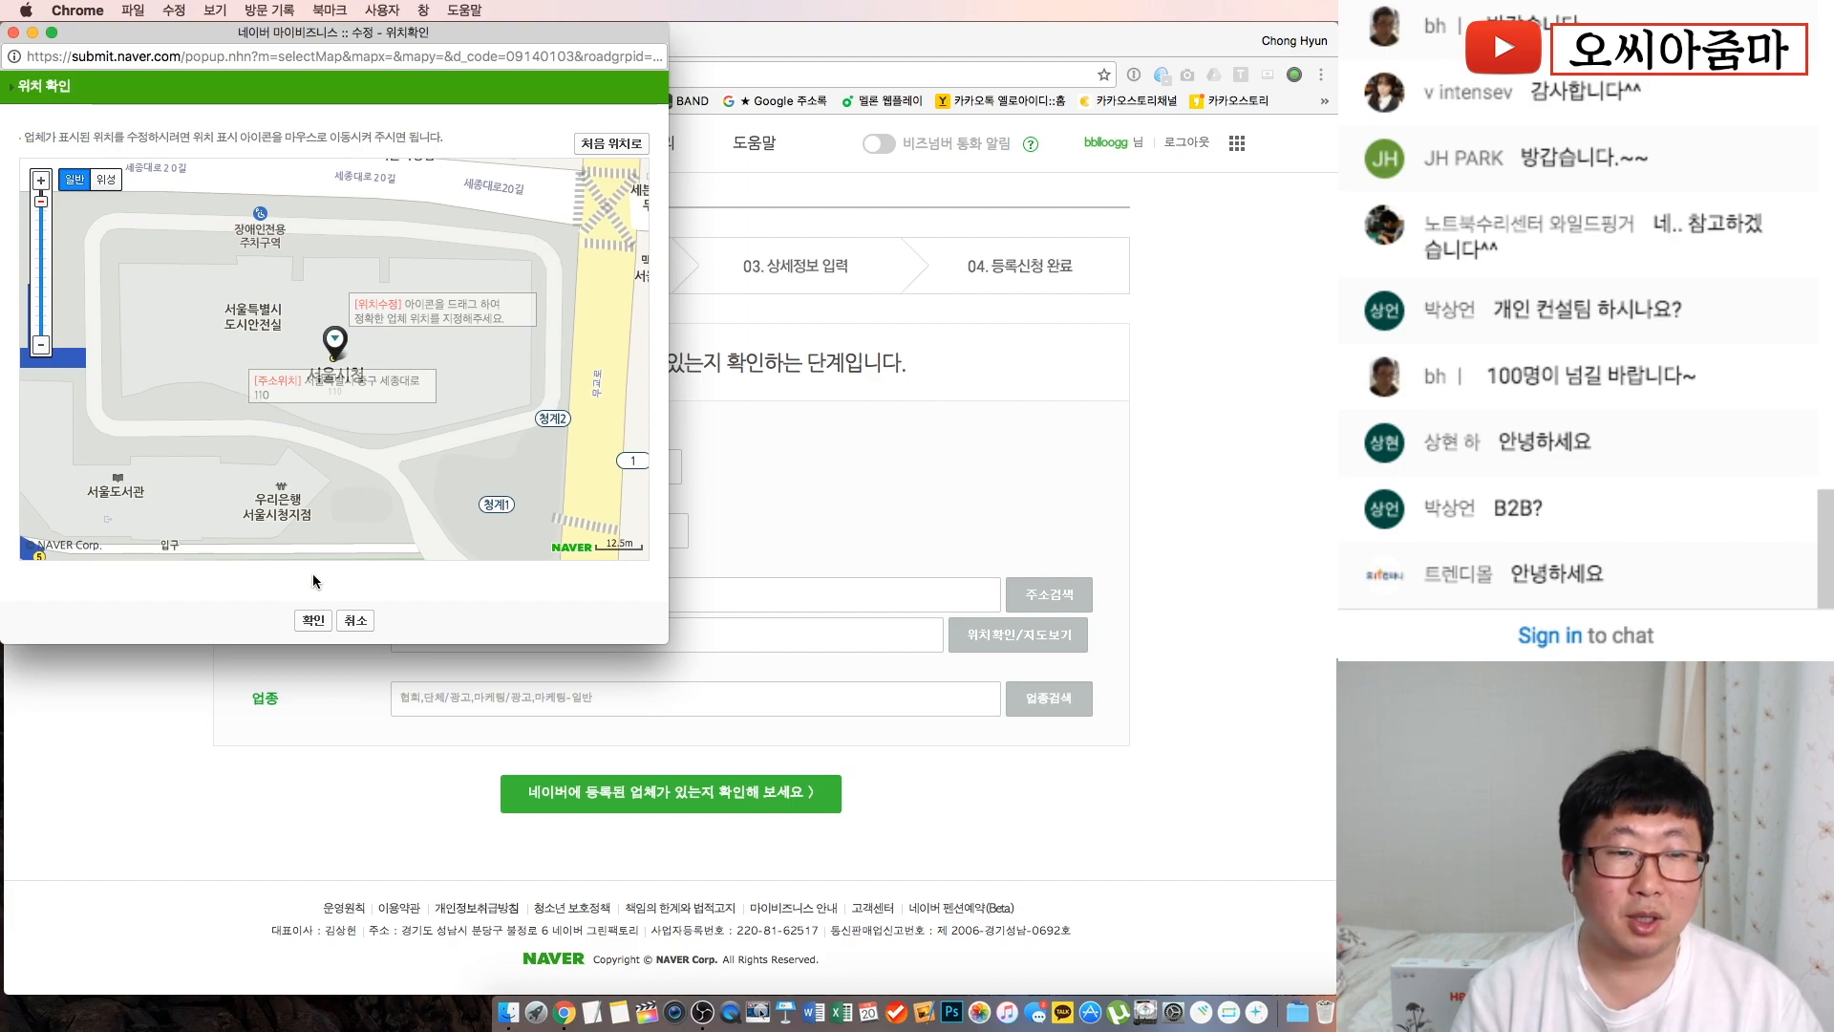
click(308, 621)
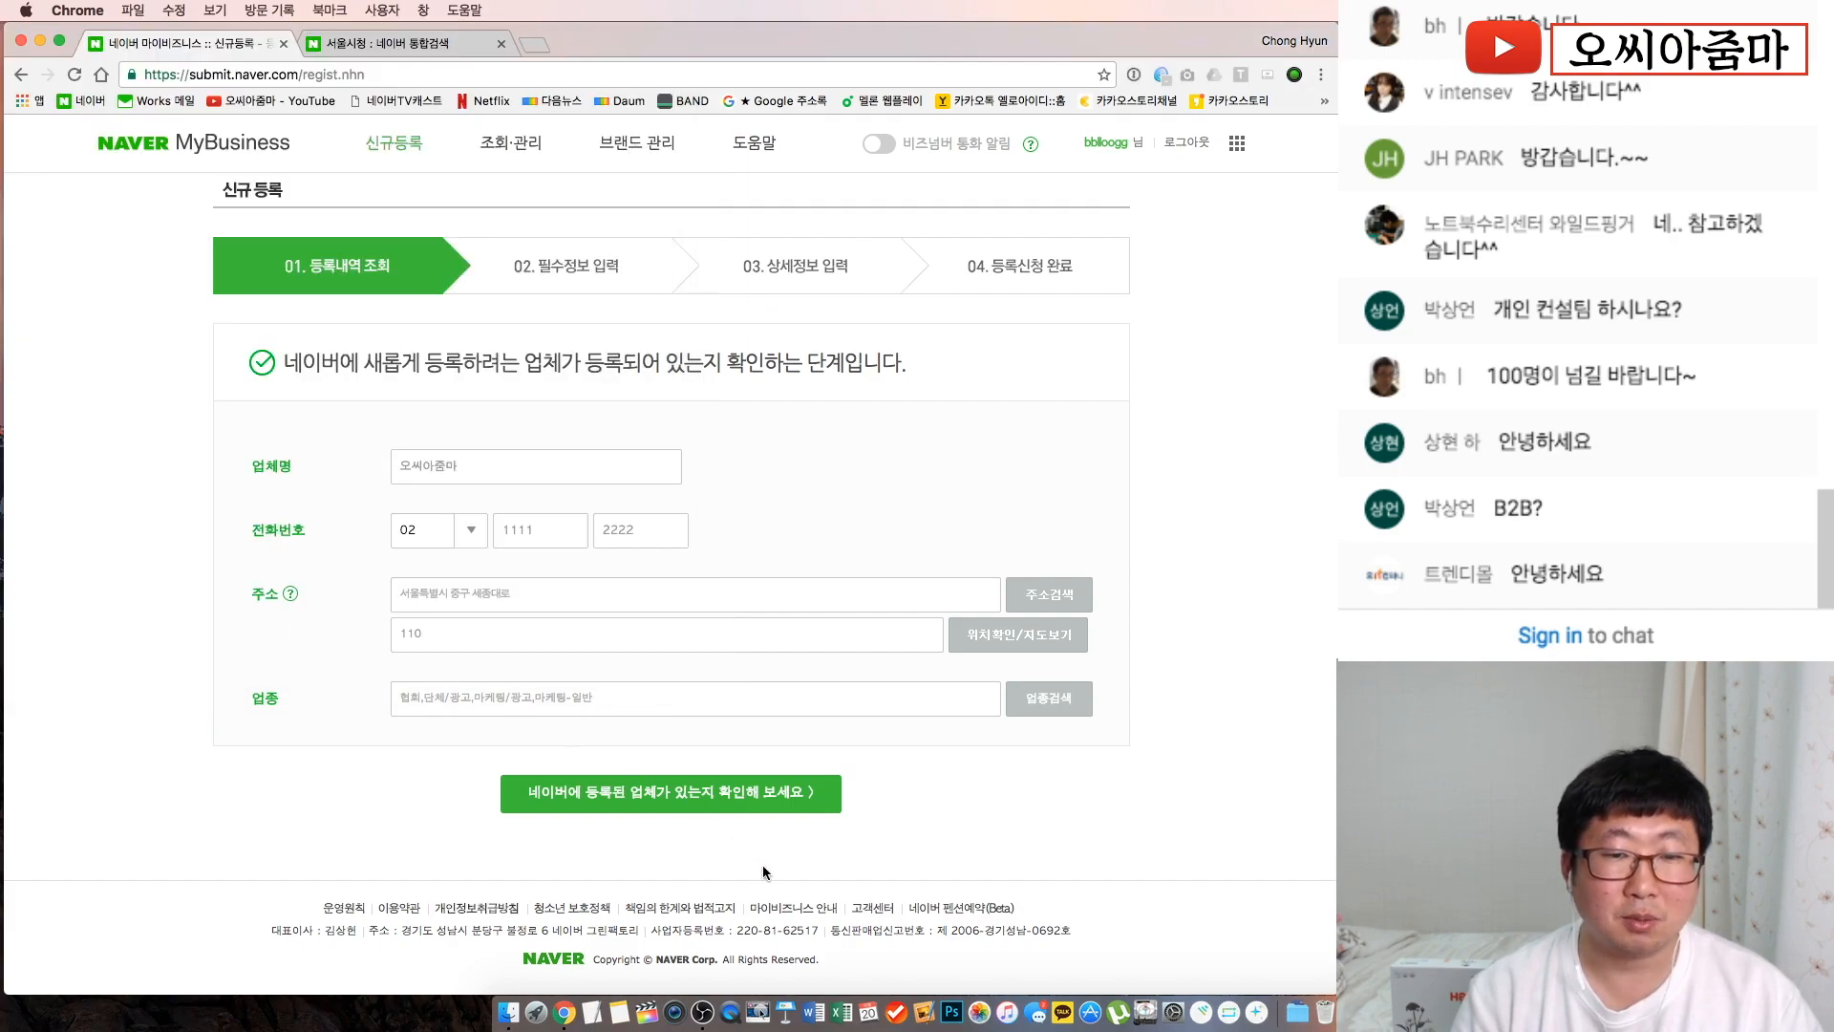
Run the existing-listing check and, finding none, proceed to register the new business
click(716, 797)
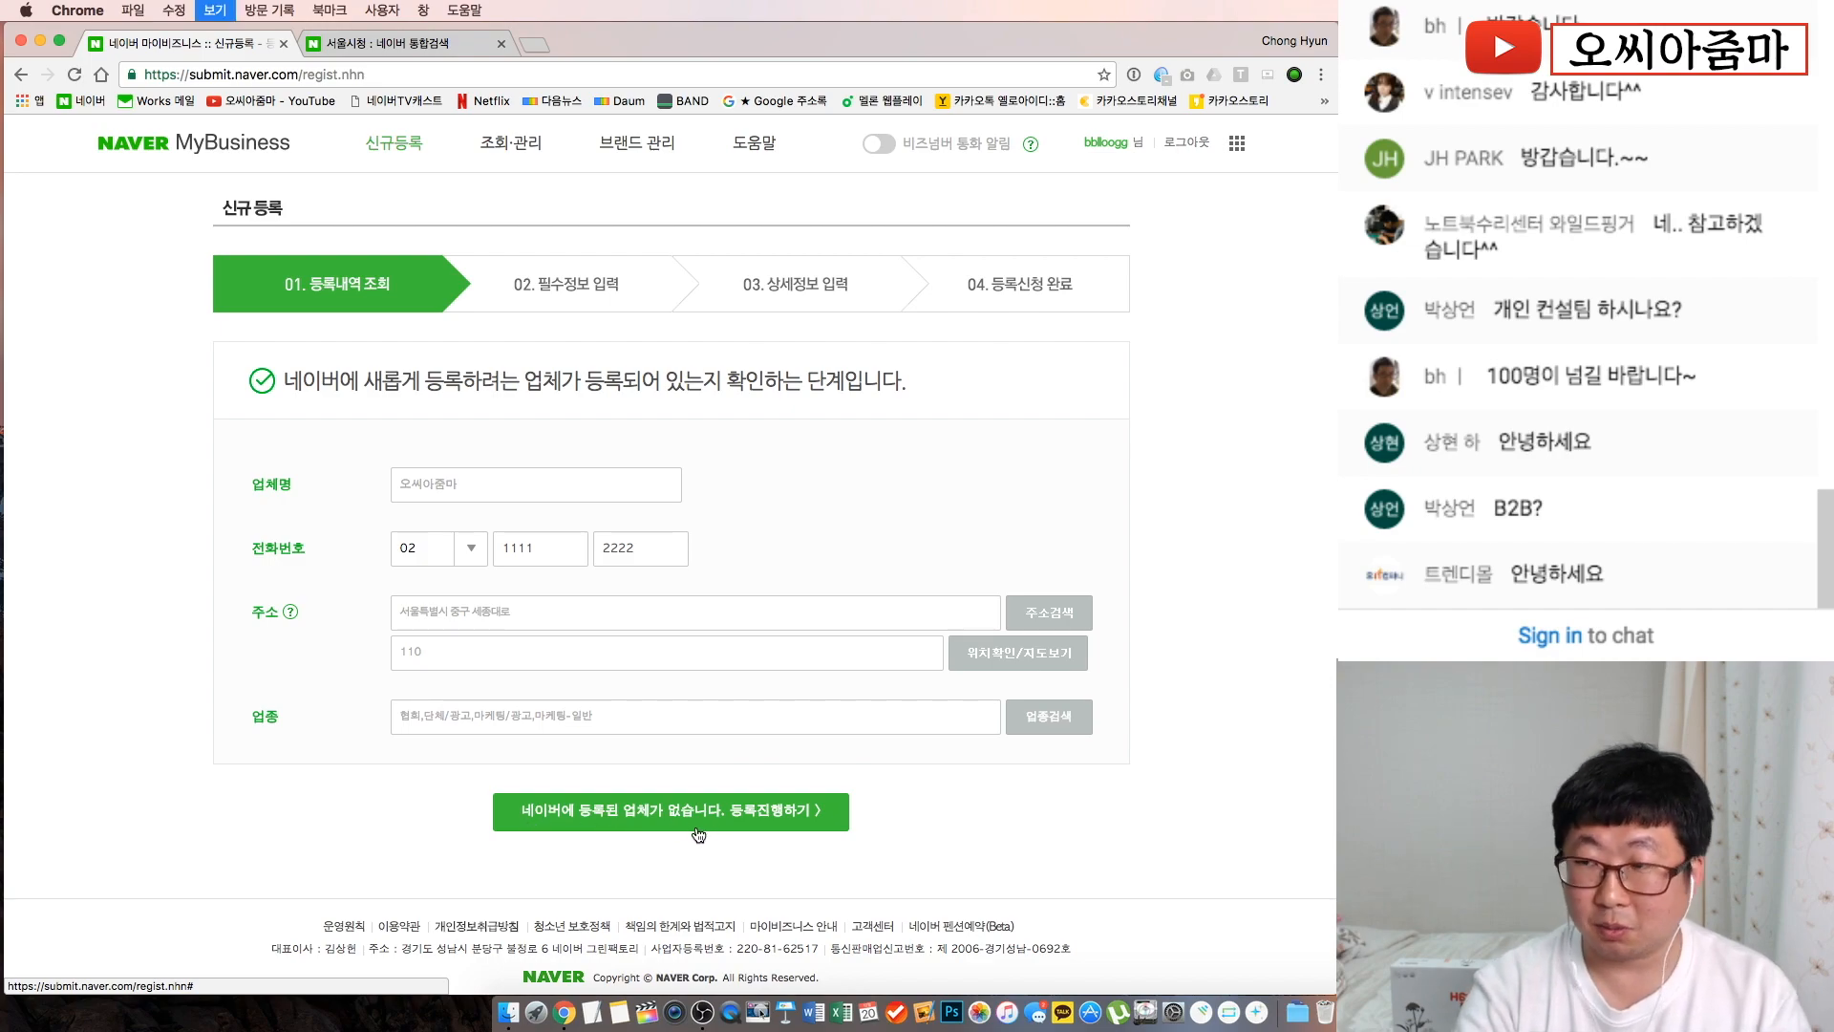
key(super+equal)
key(super+equal)
key(super+equal)
key(super+equal)
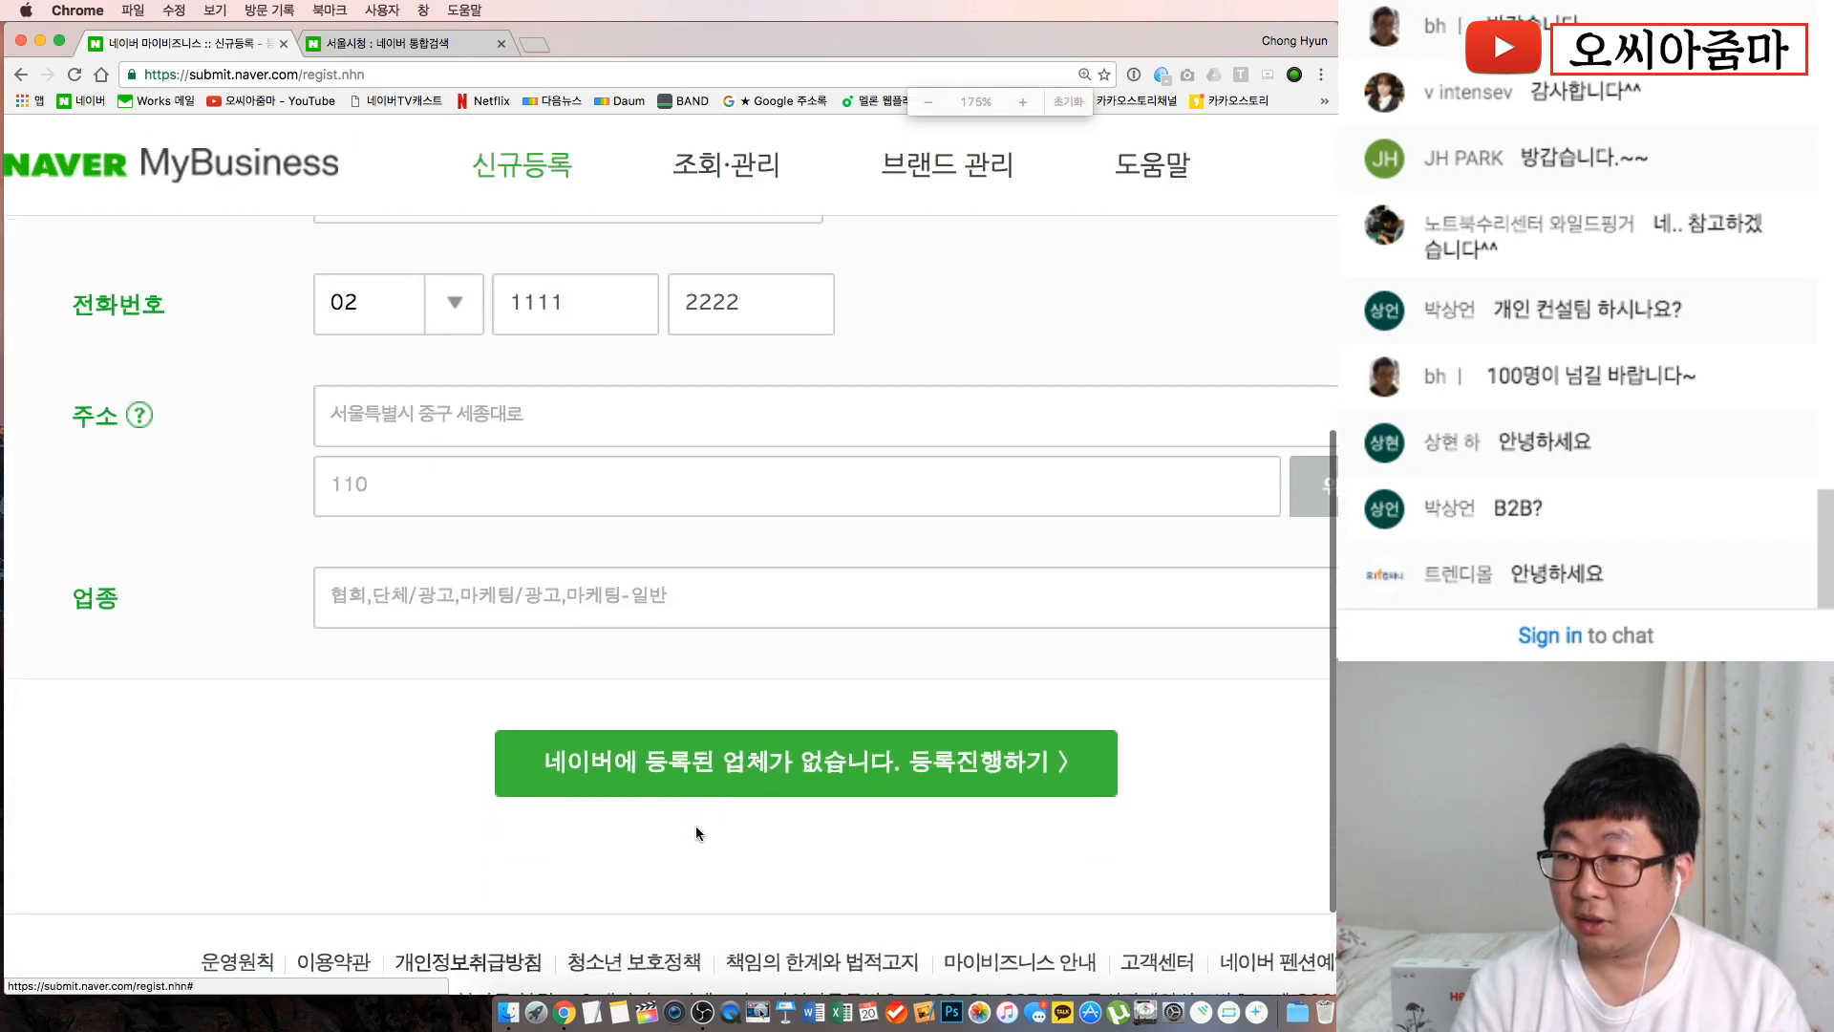
scroll(696, 826, down, 1)
scroll(806, 798, right, 2)
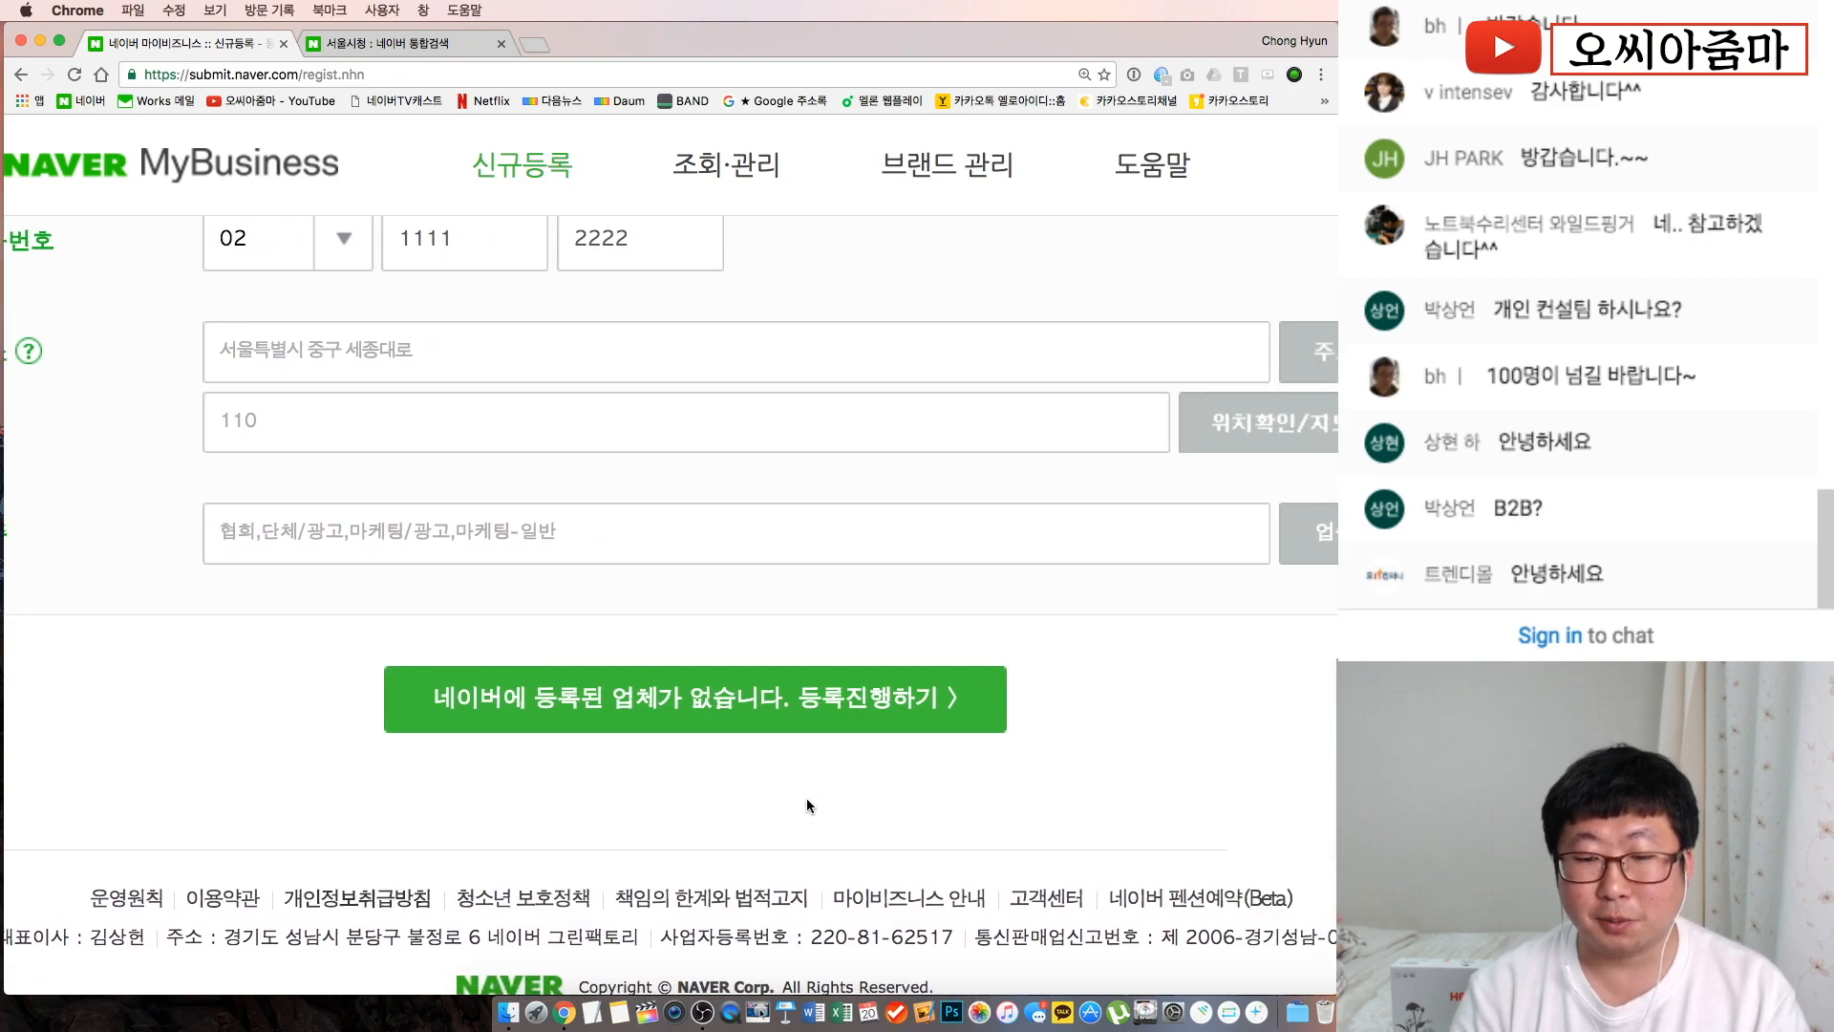
key(super+0)
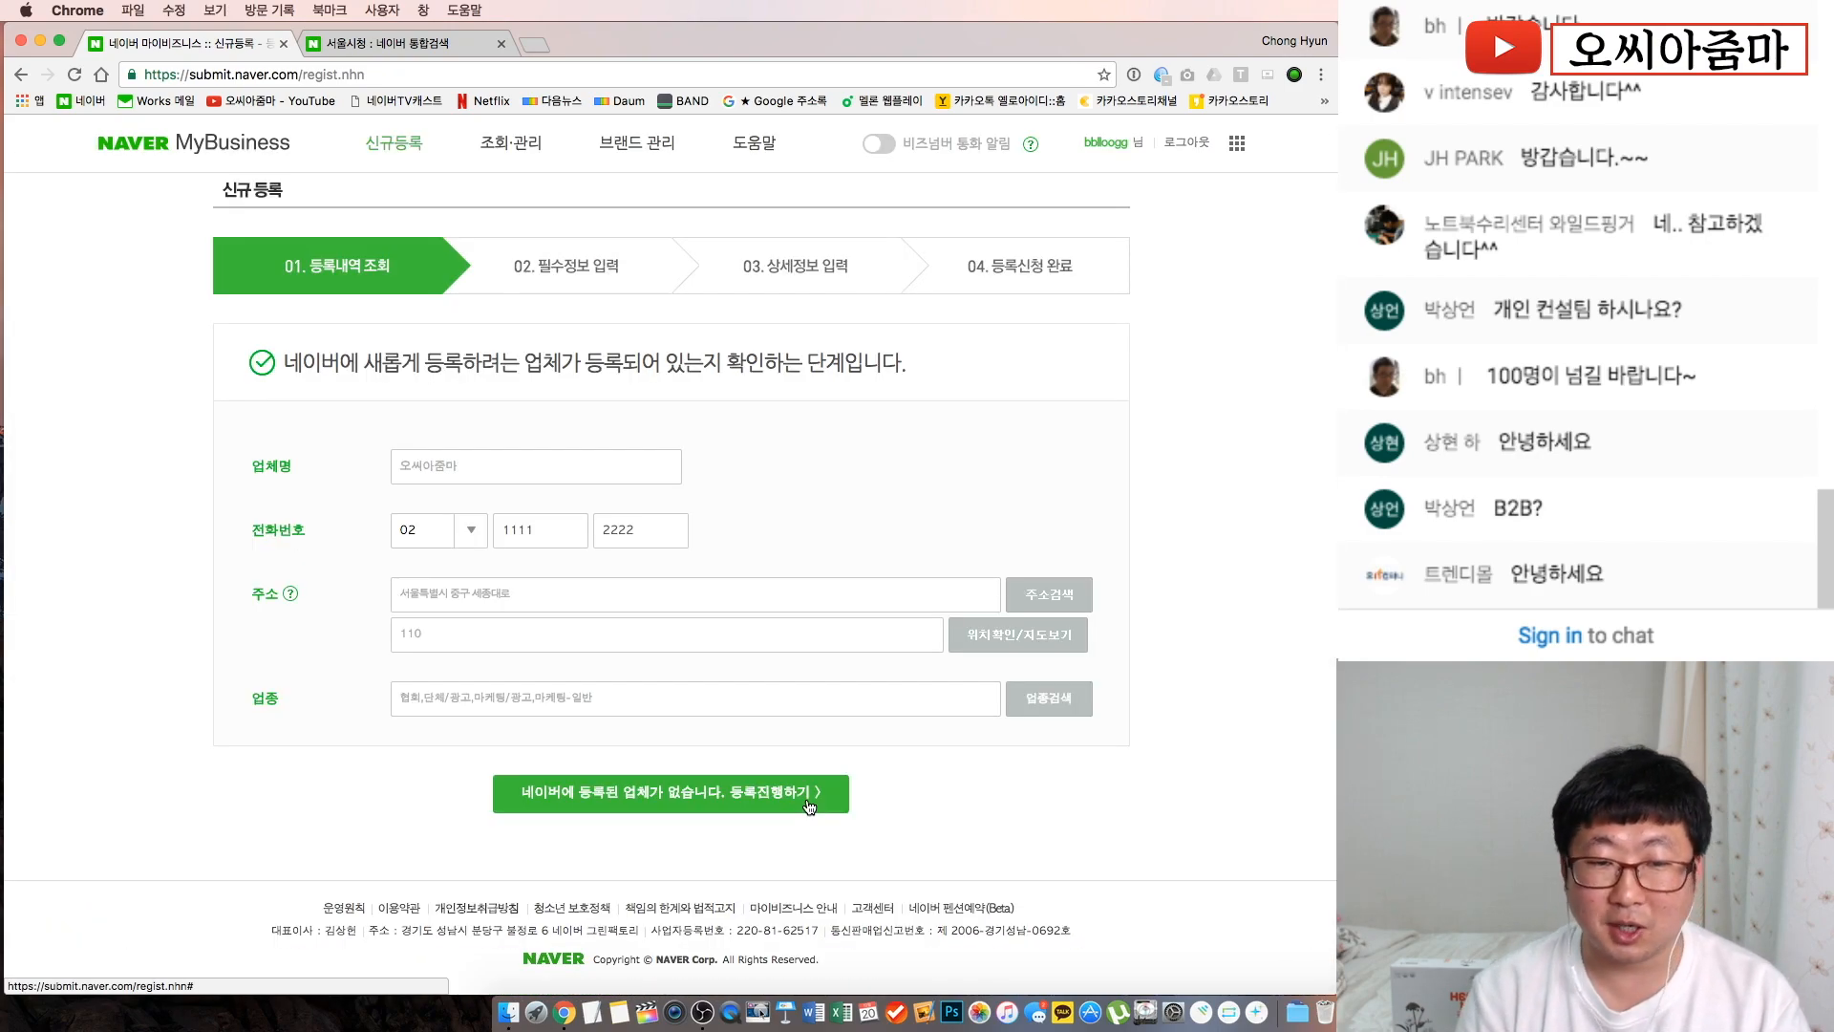
click(751, 802)
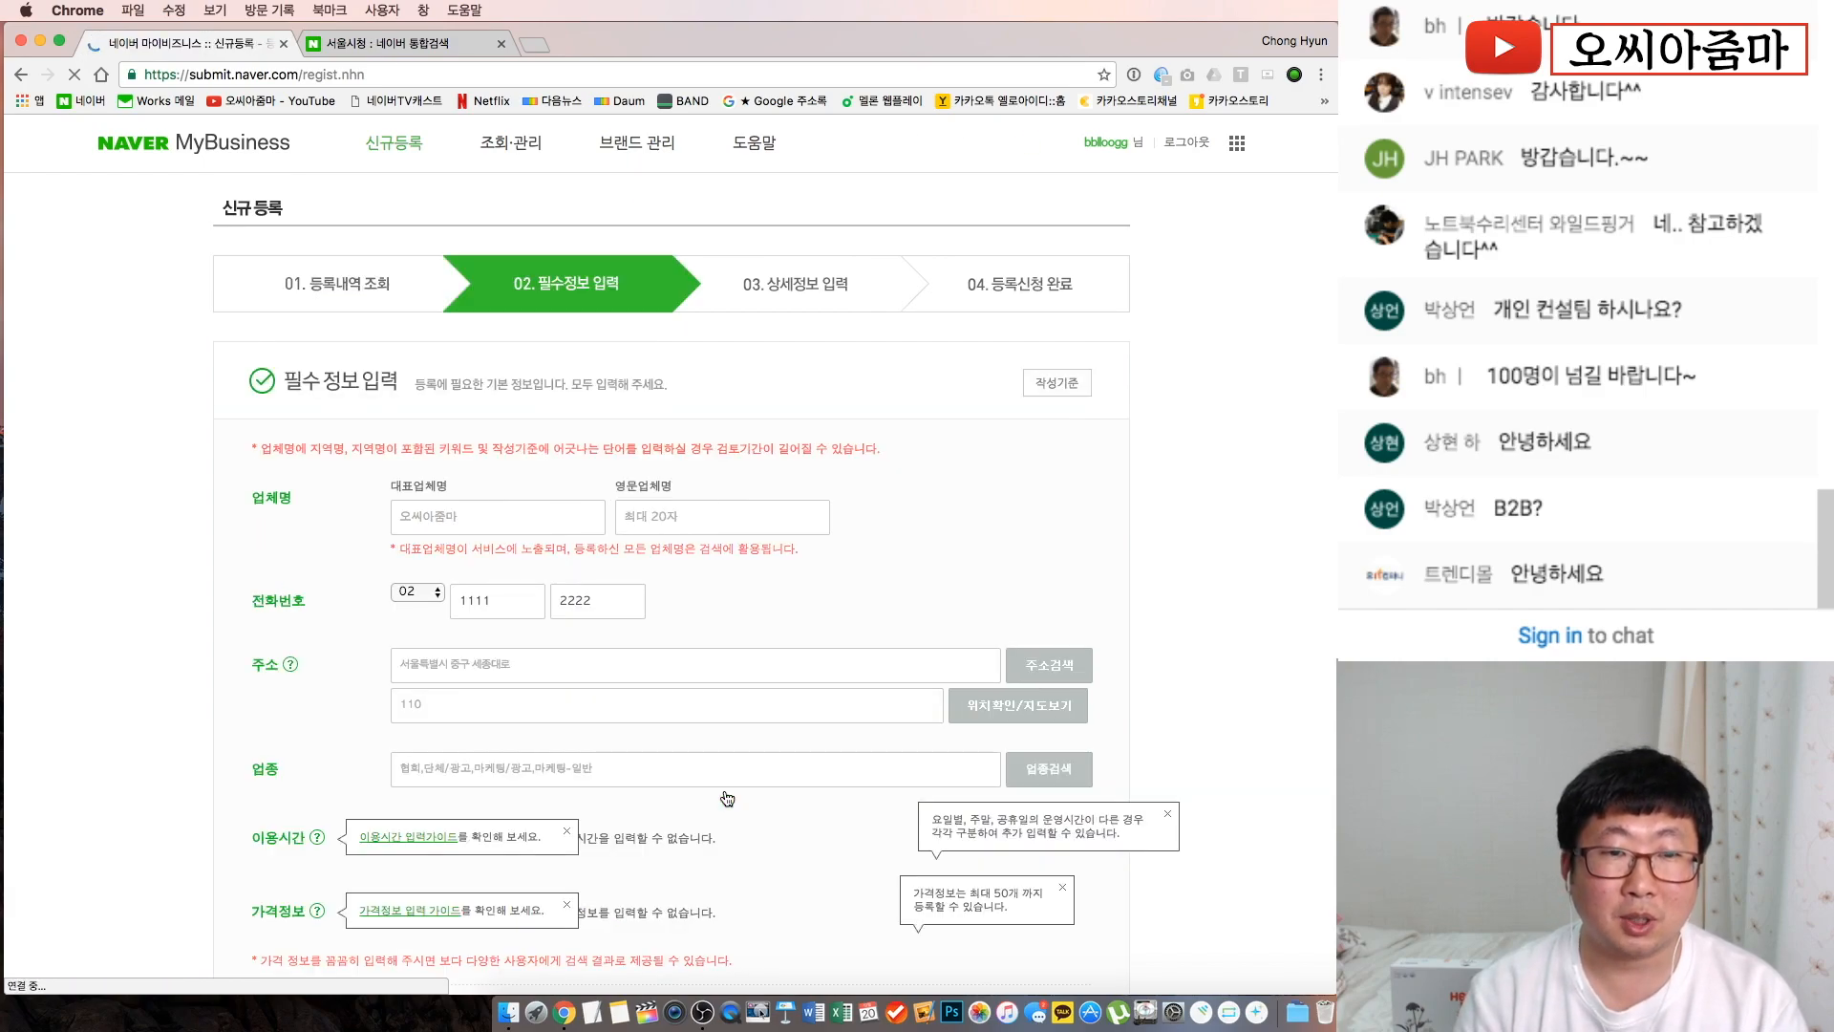
Dismiss the opening-hours and price guide tips and leave the English business name blank
scroll(728, 799, down, 2)
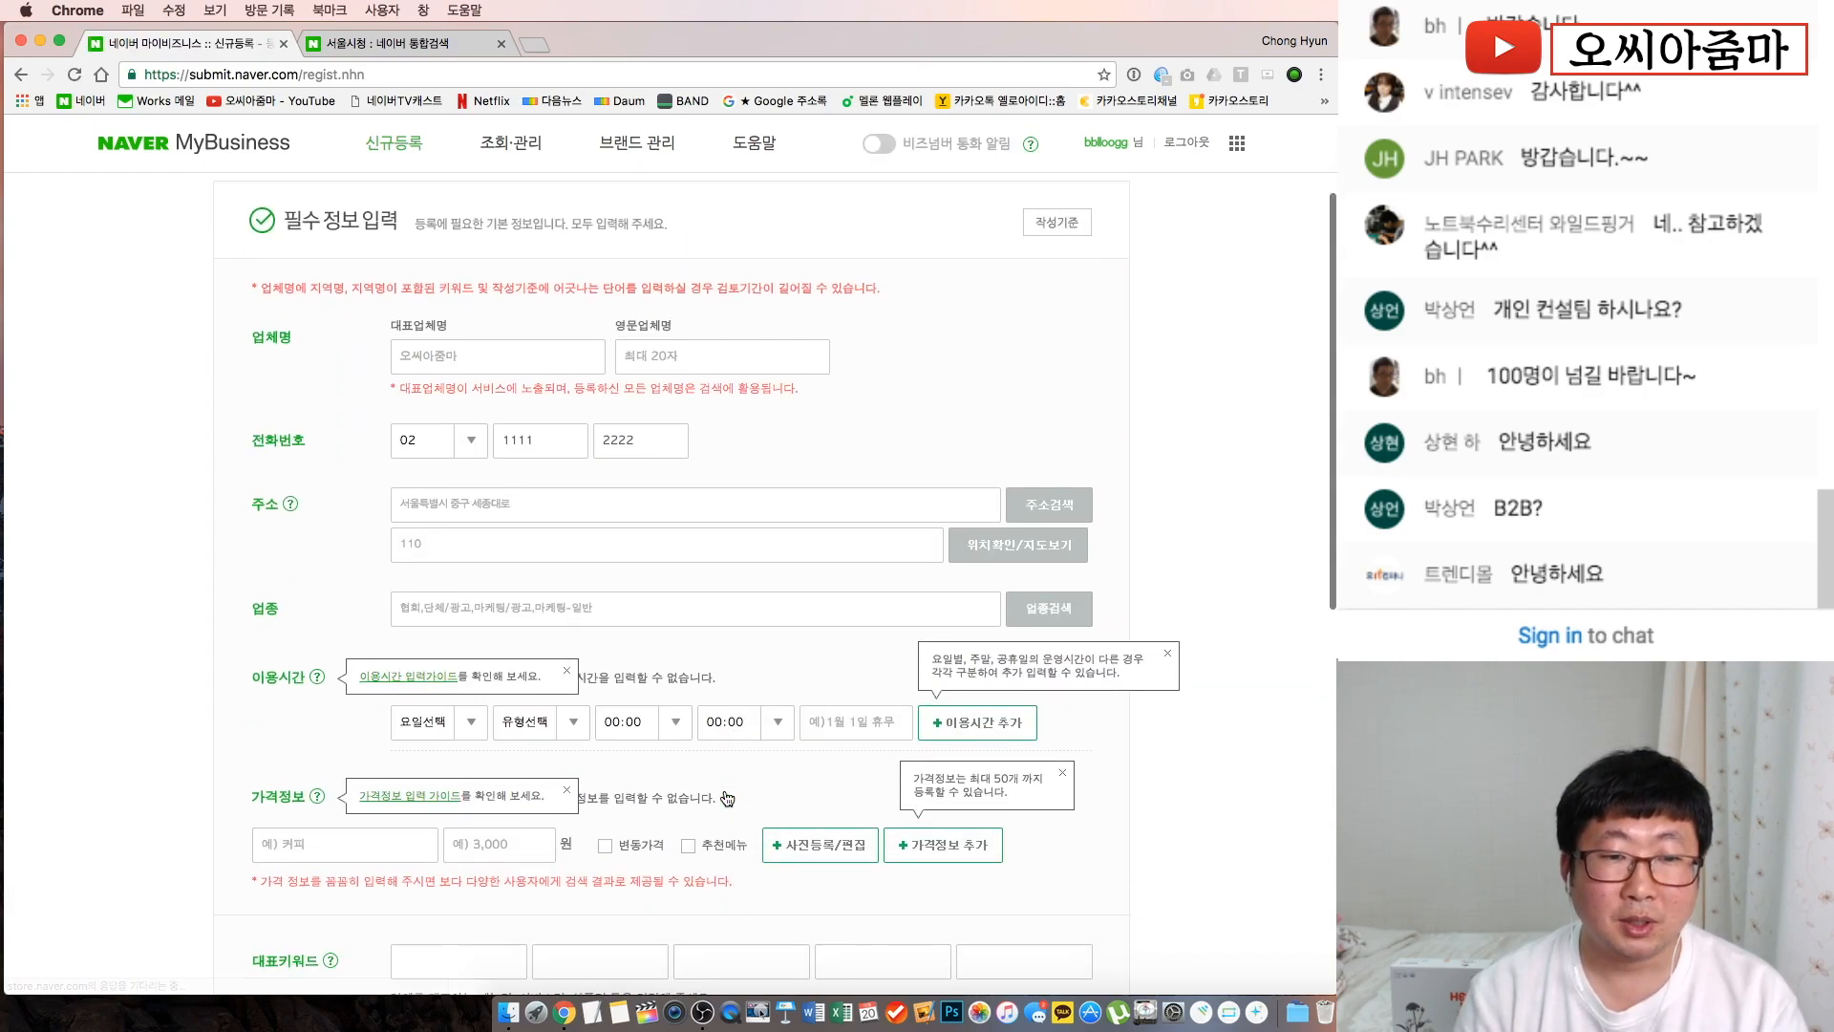
click(568, 673)
click(568, 793)
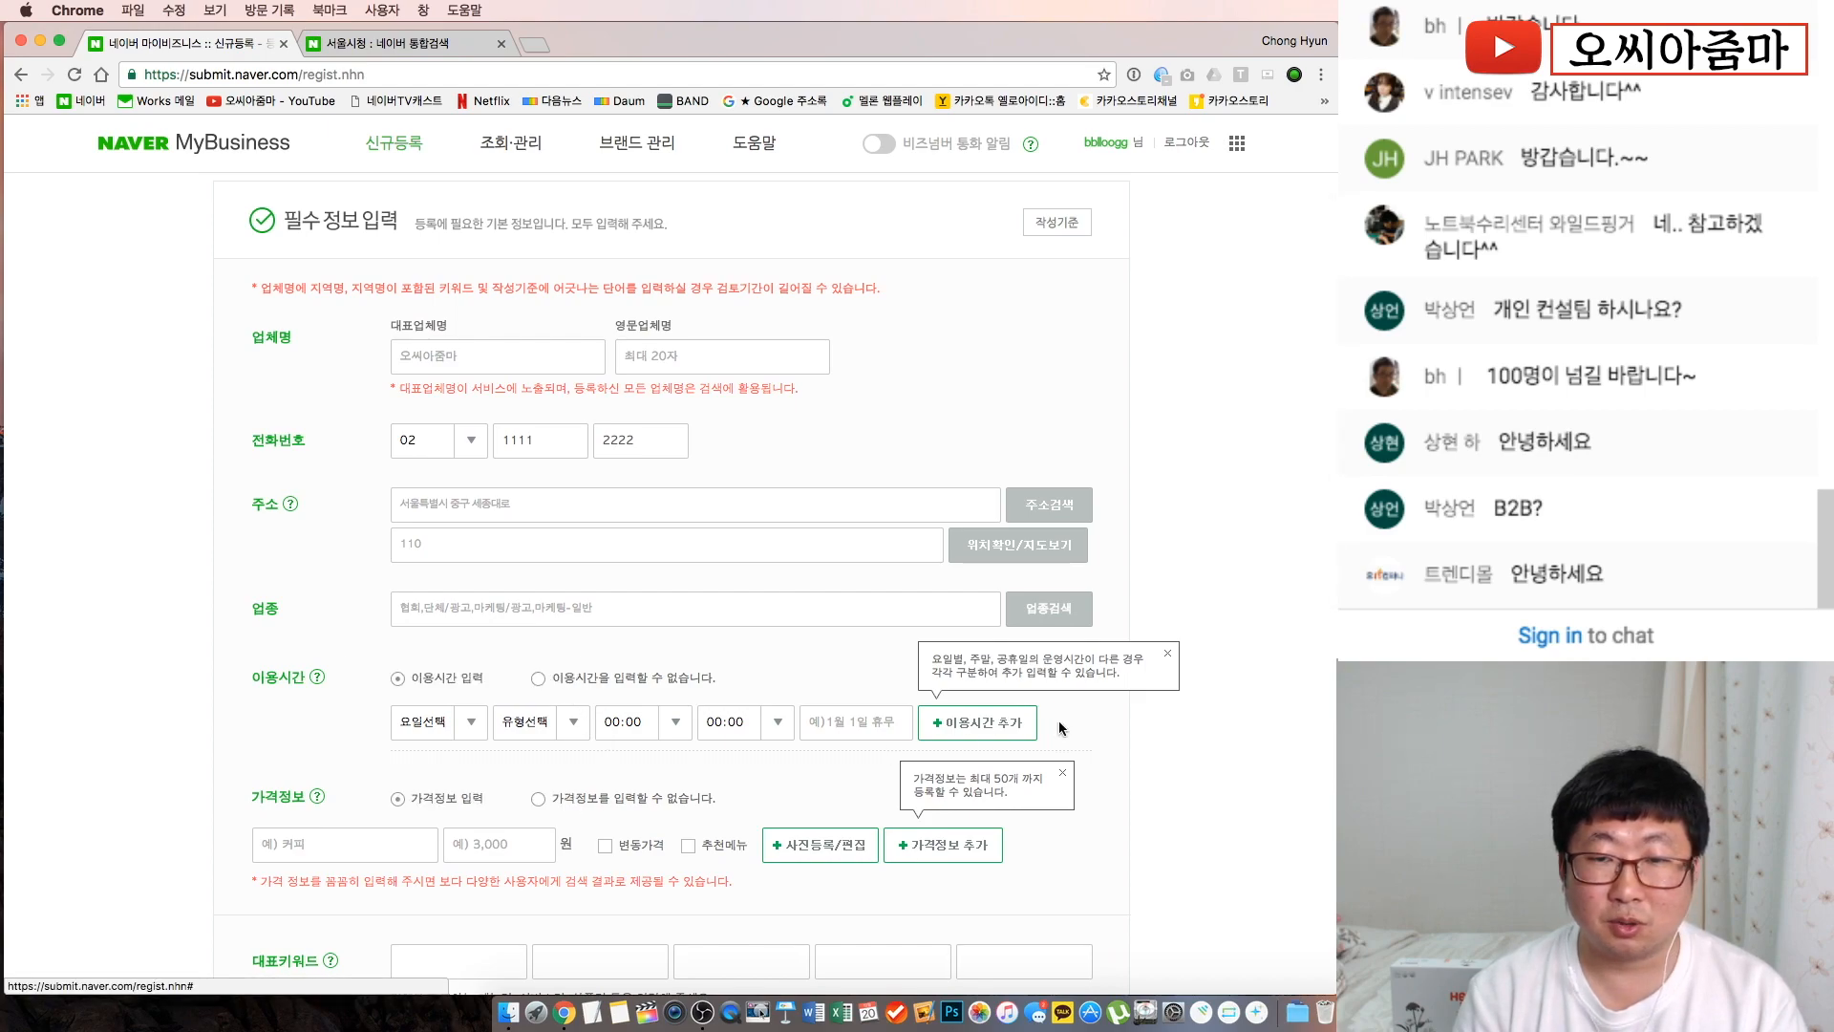
click(1168, 654)
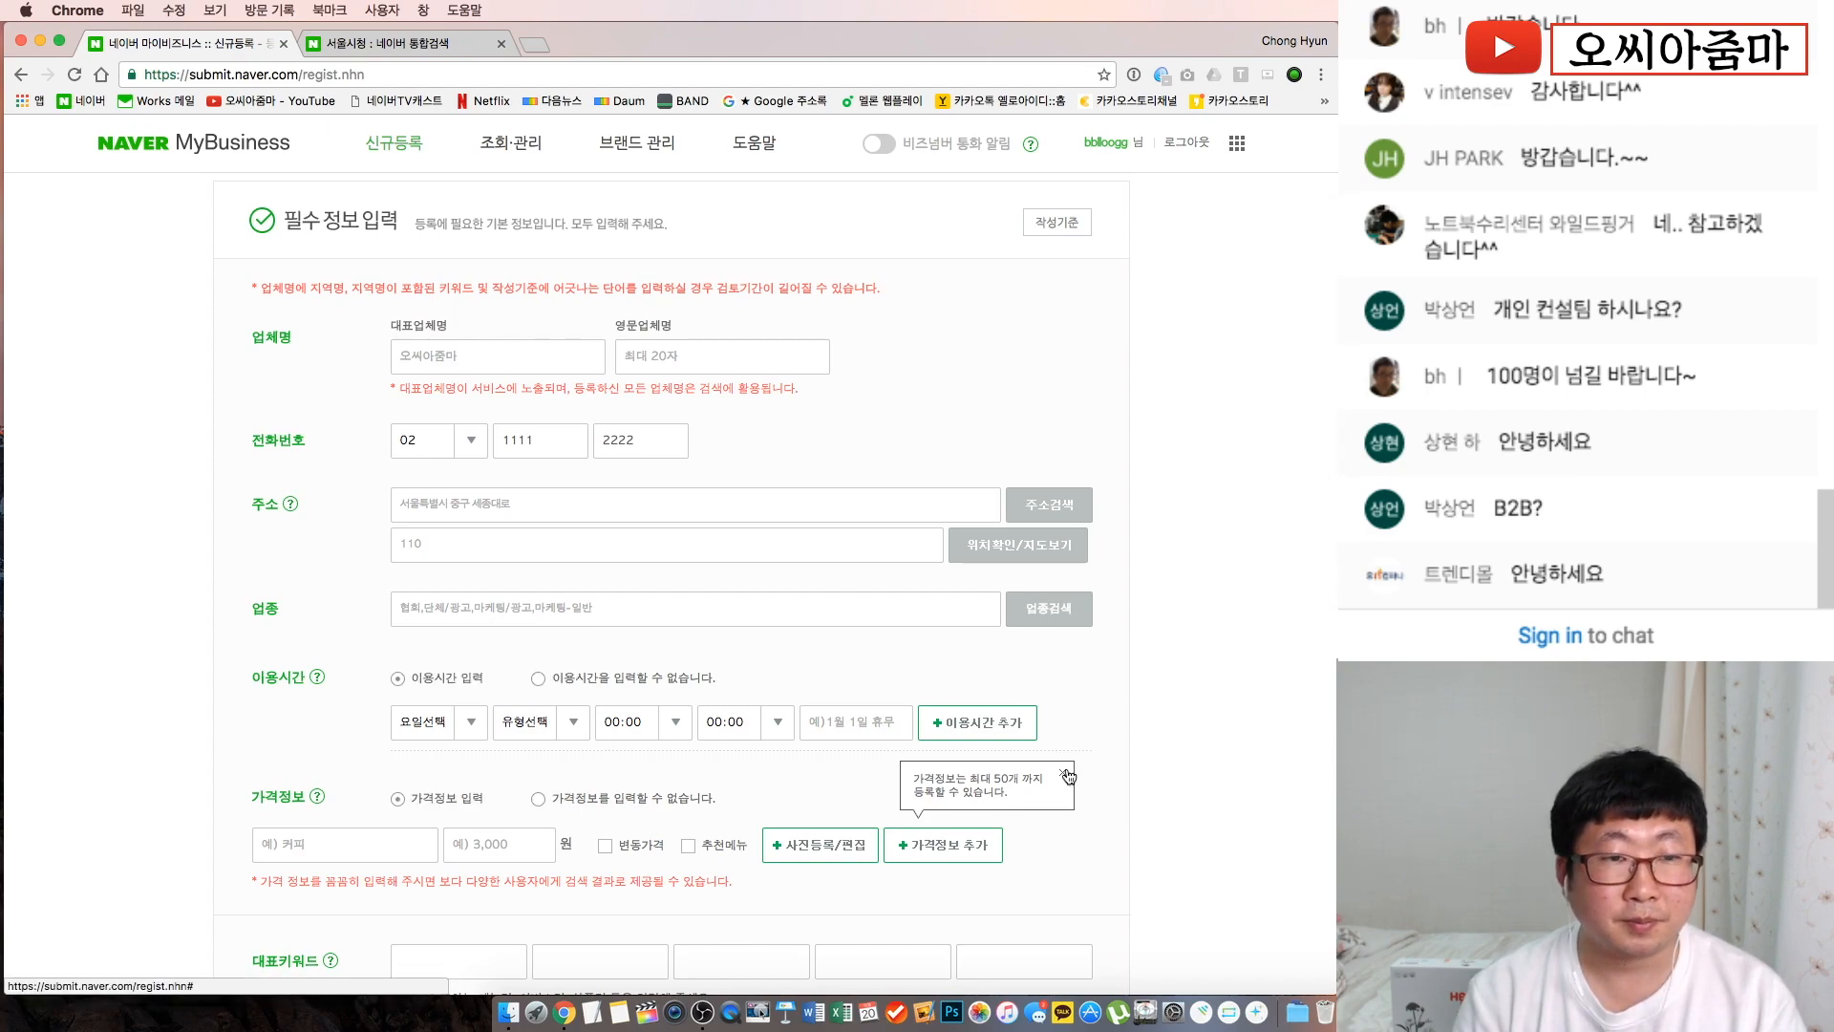
click(512, 359)
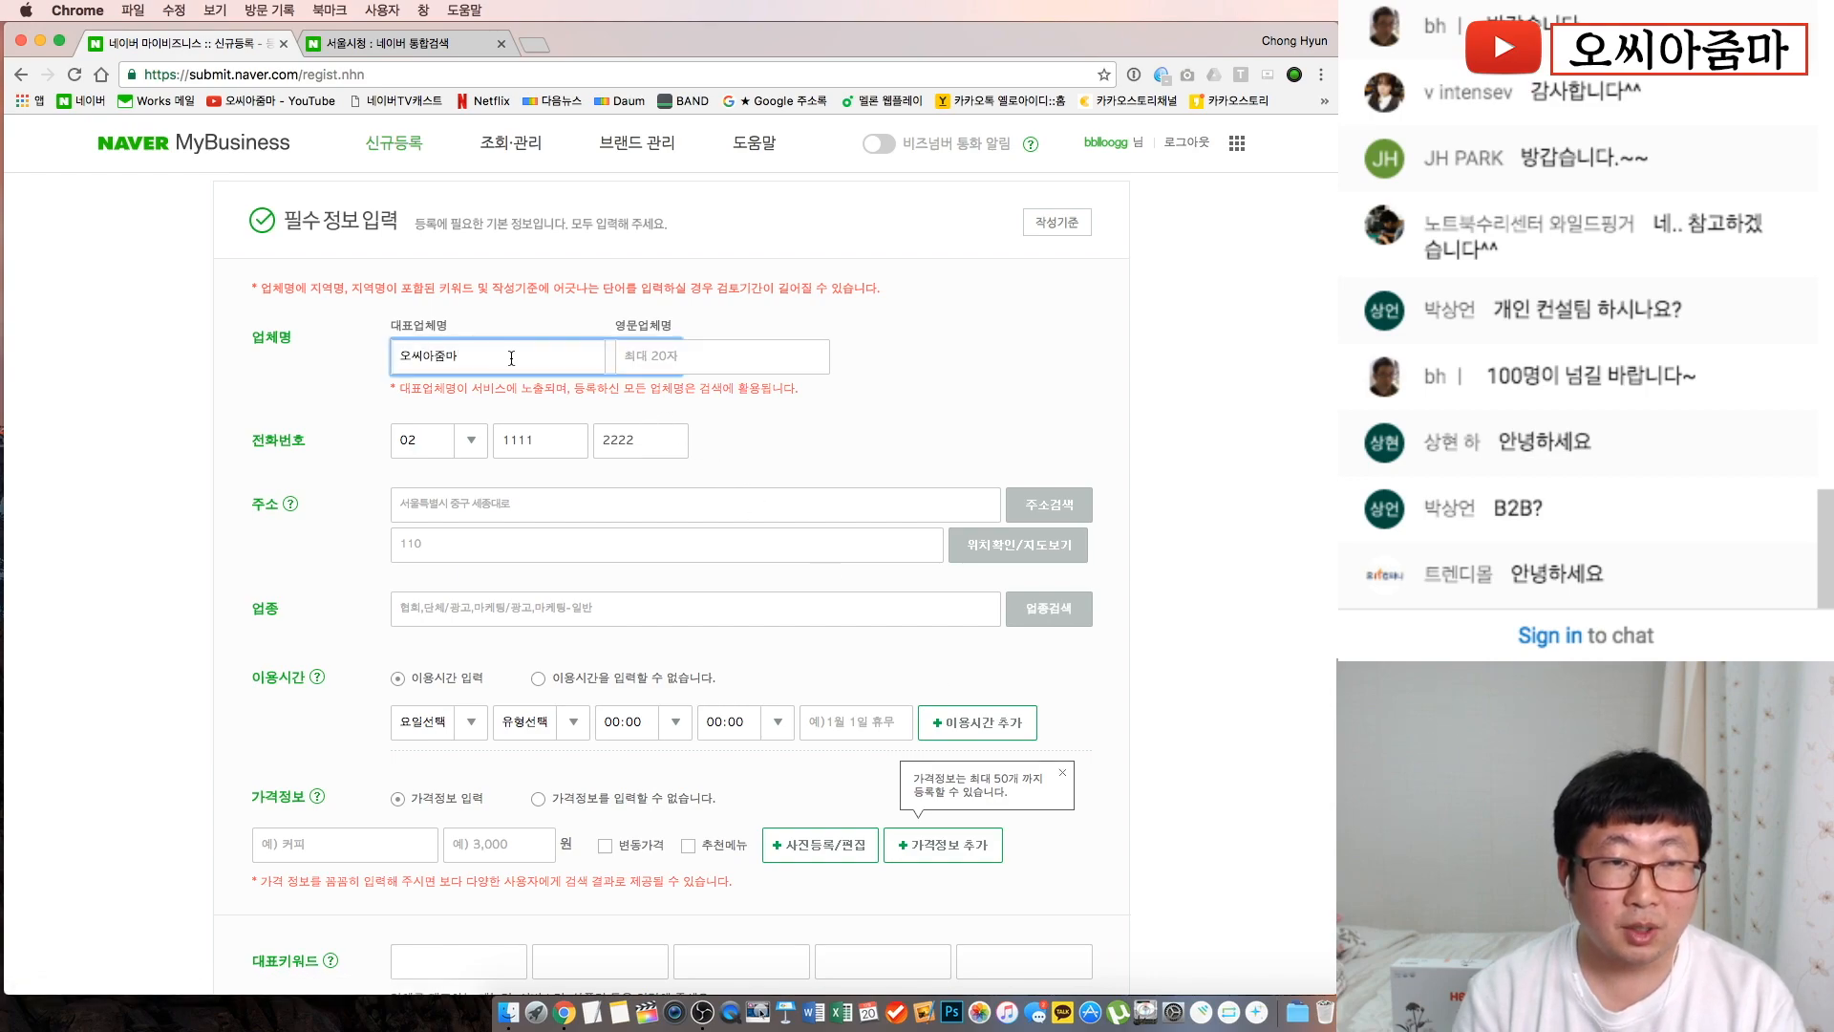
click(676, 353)
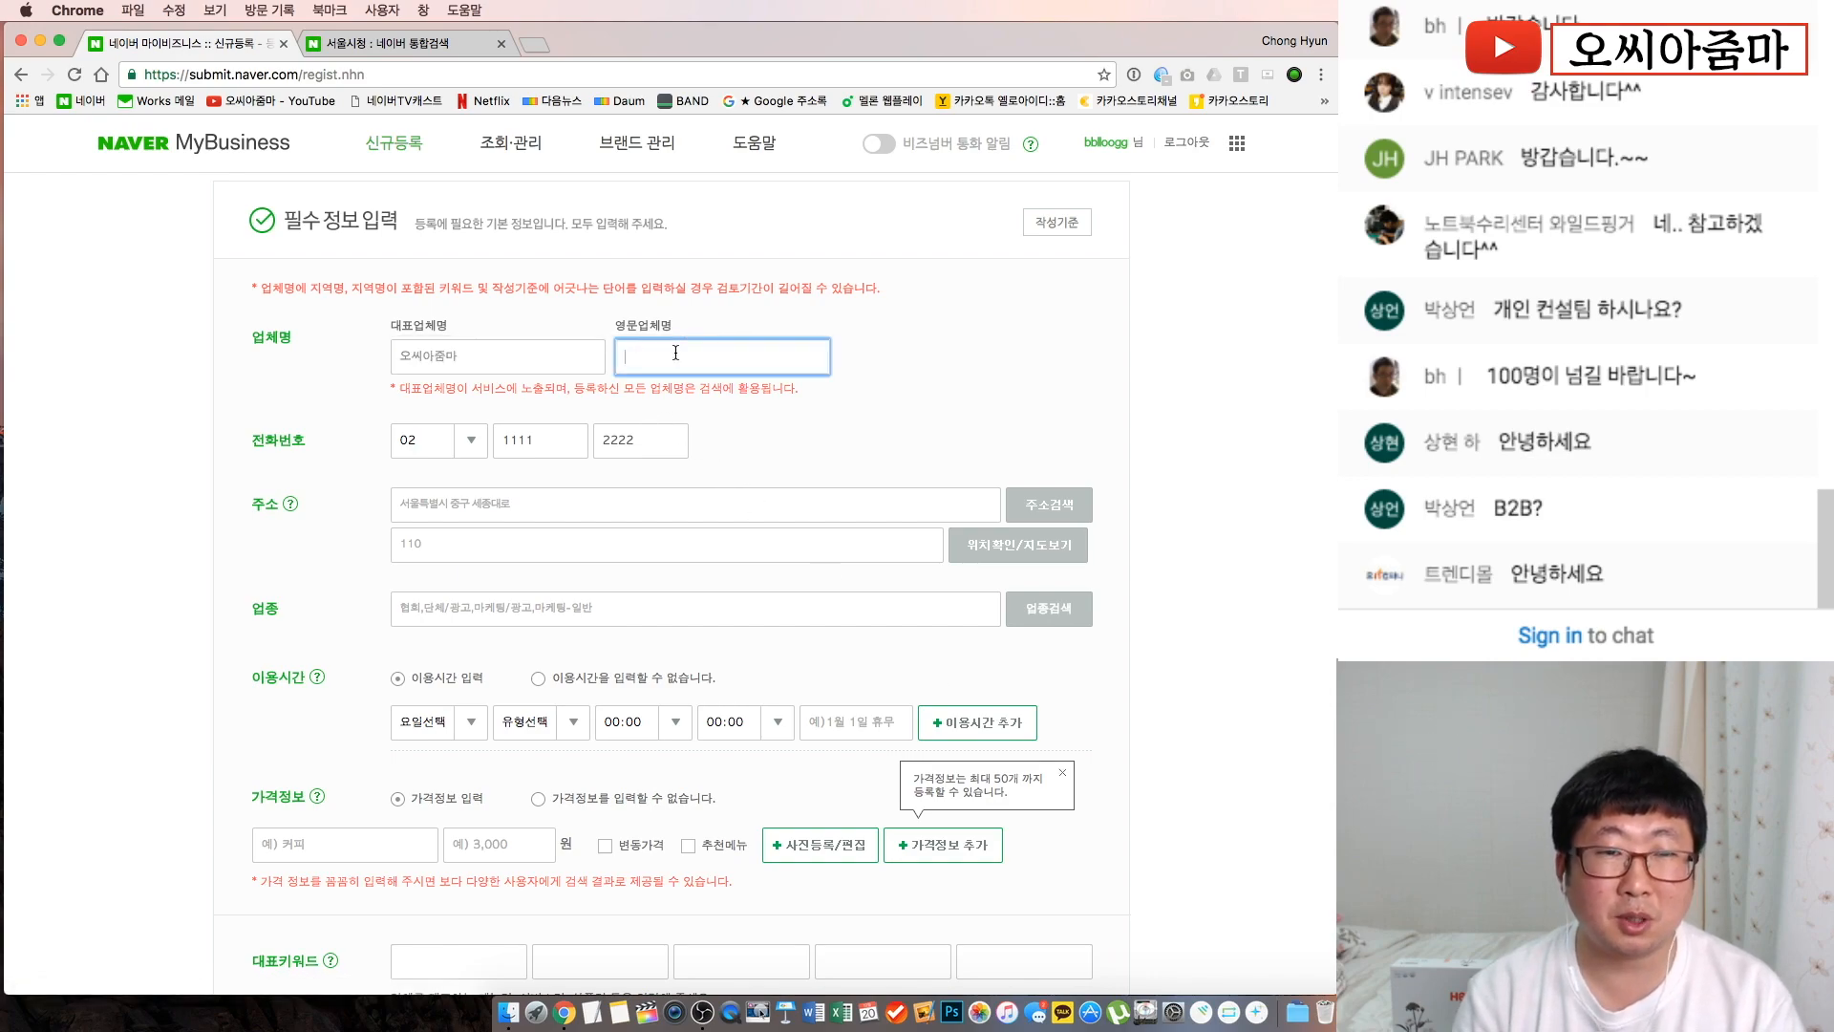
click(833, 421)
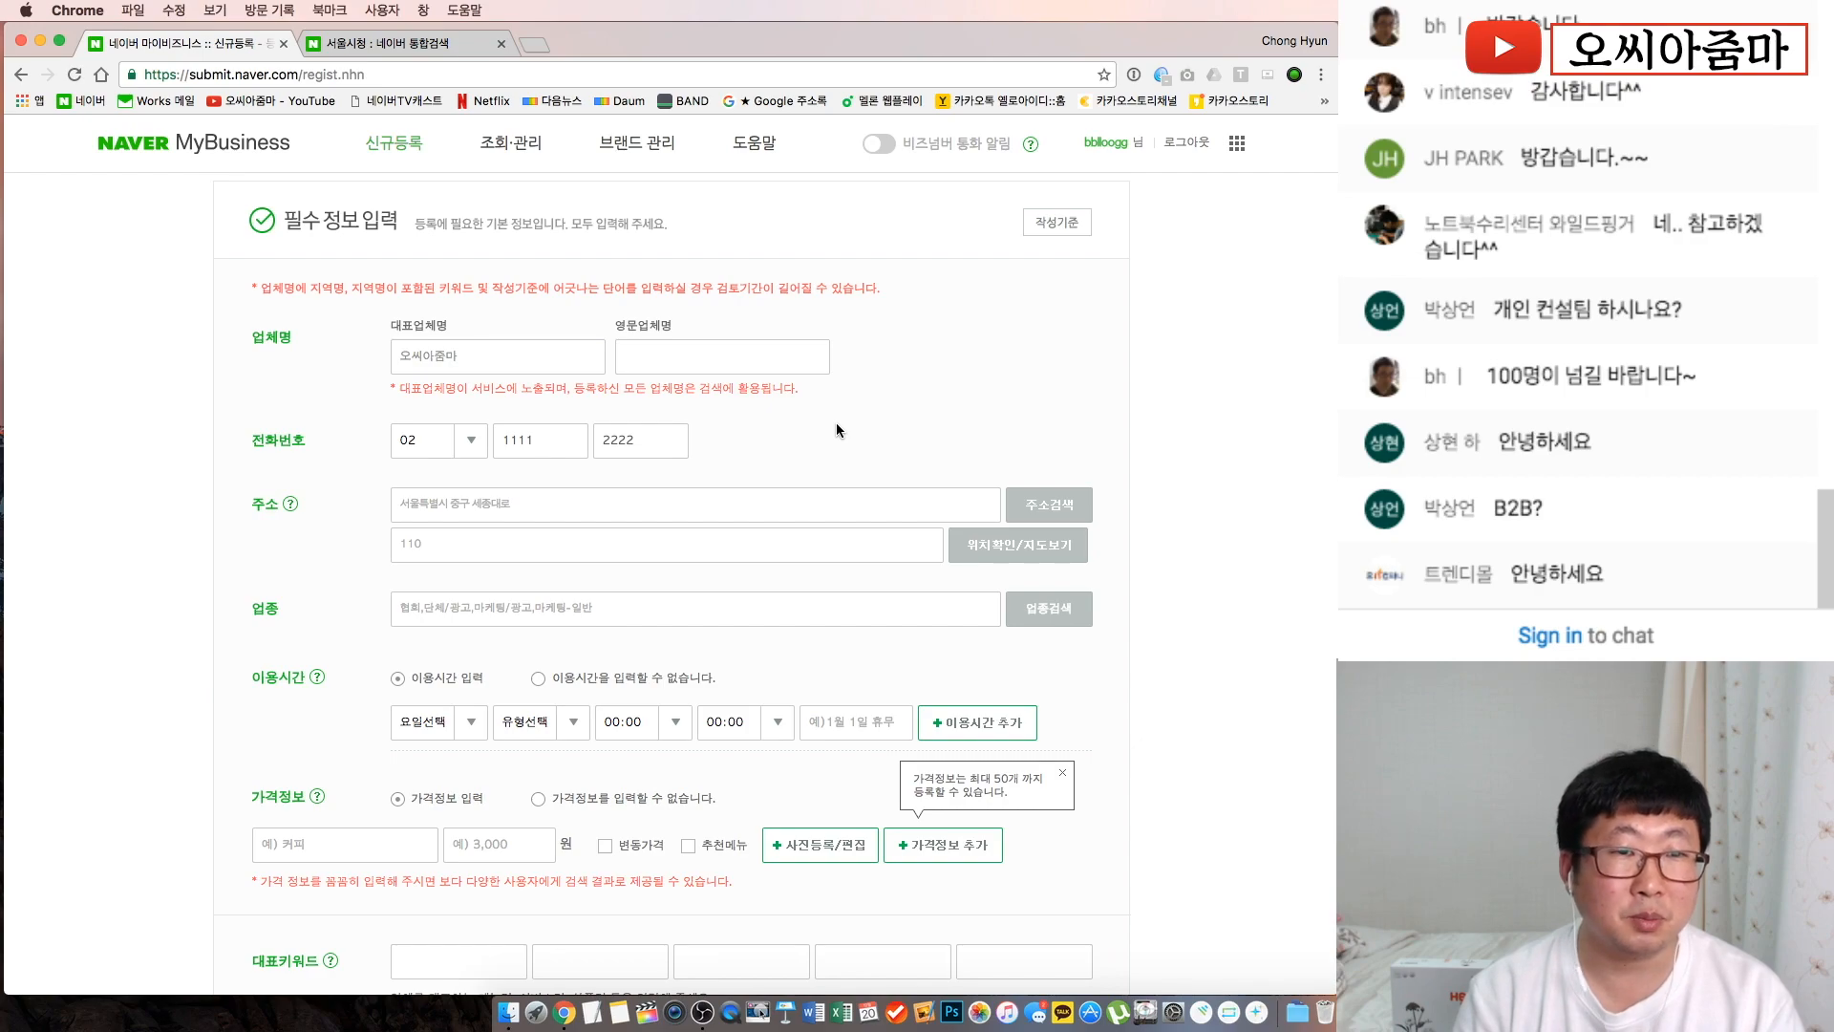
scroll(835, 422, down, 2)
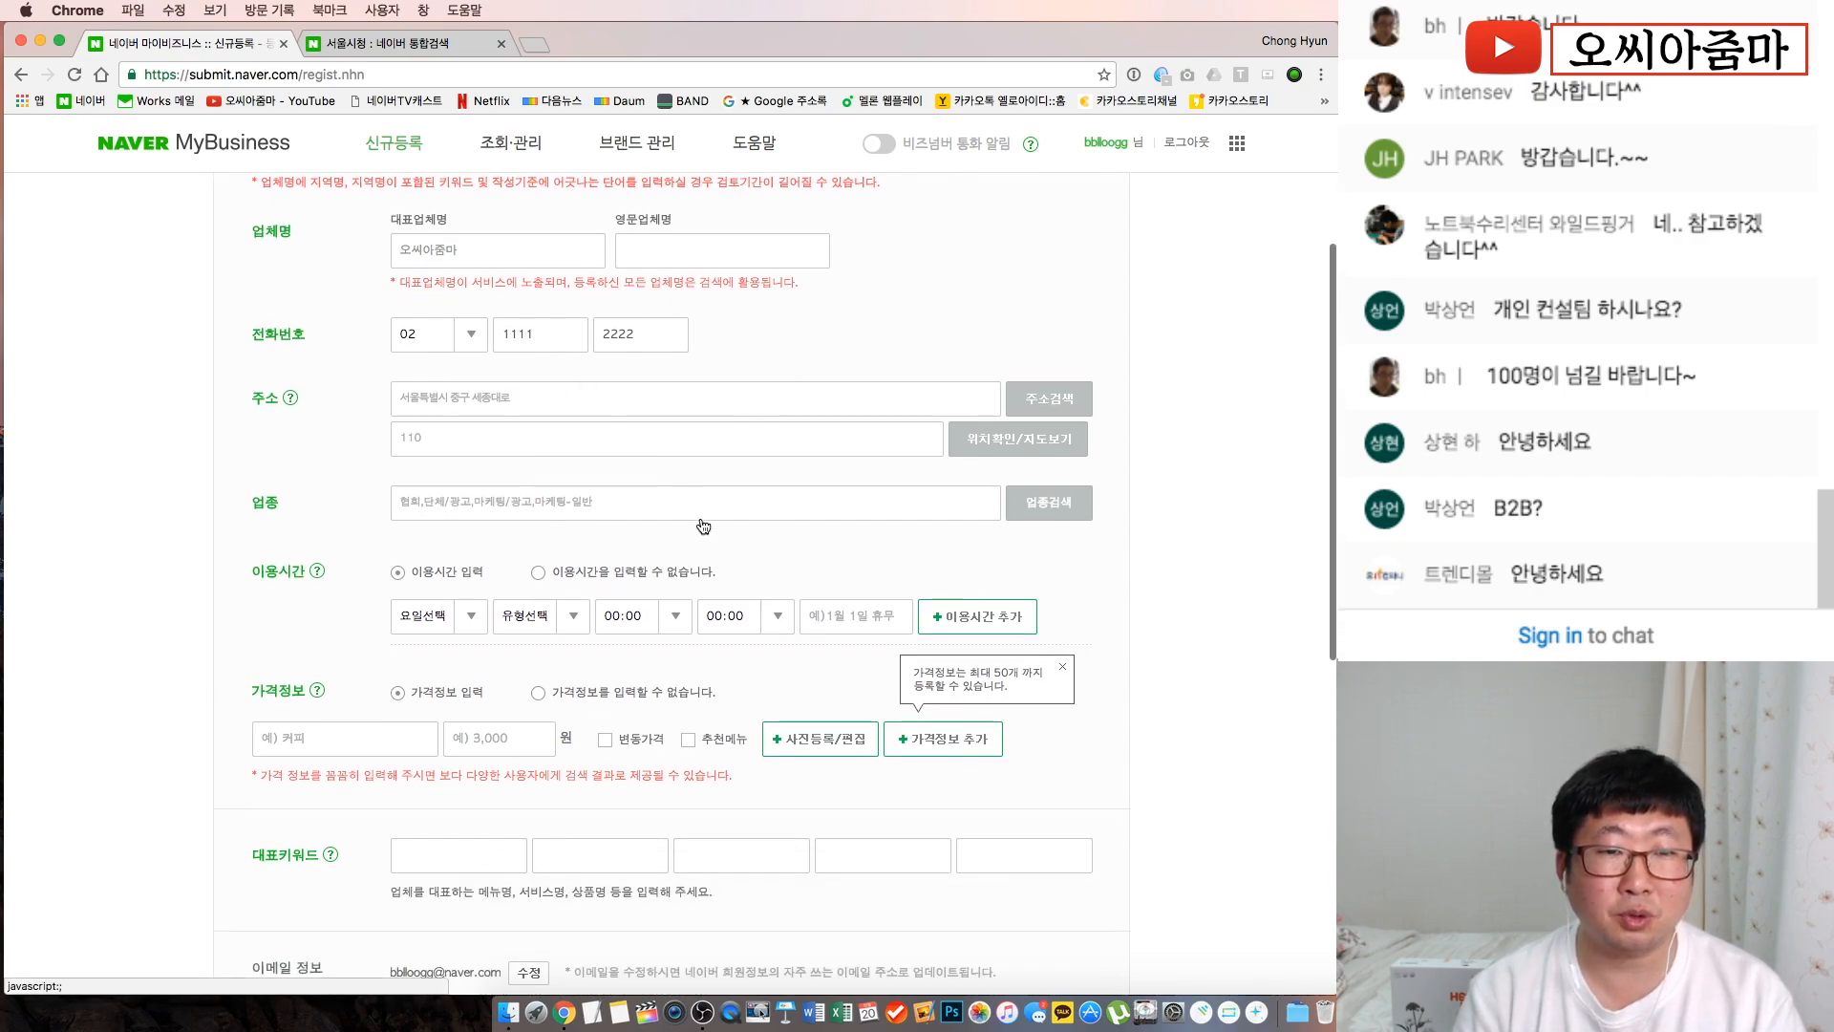
scroll(474, 539, down, 2)
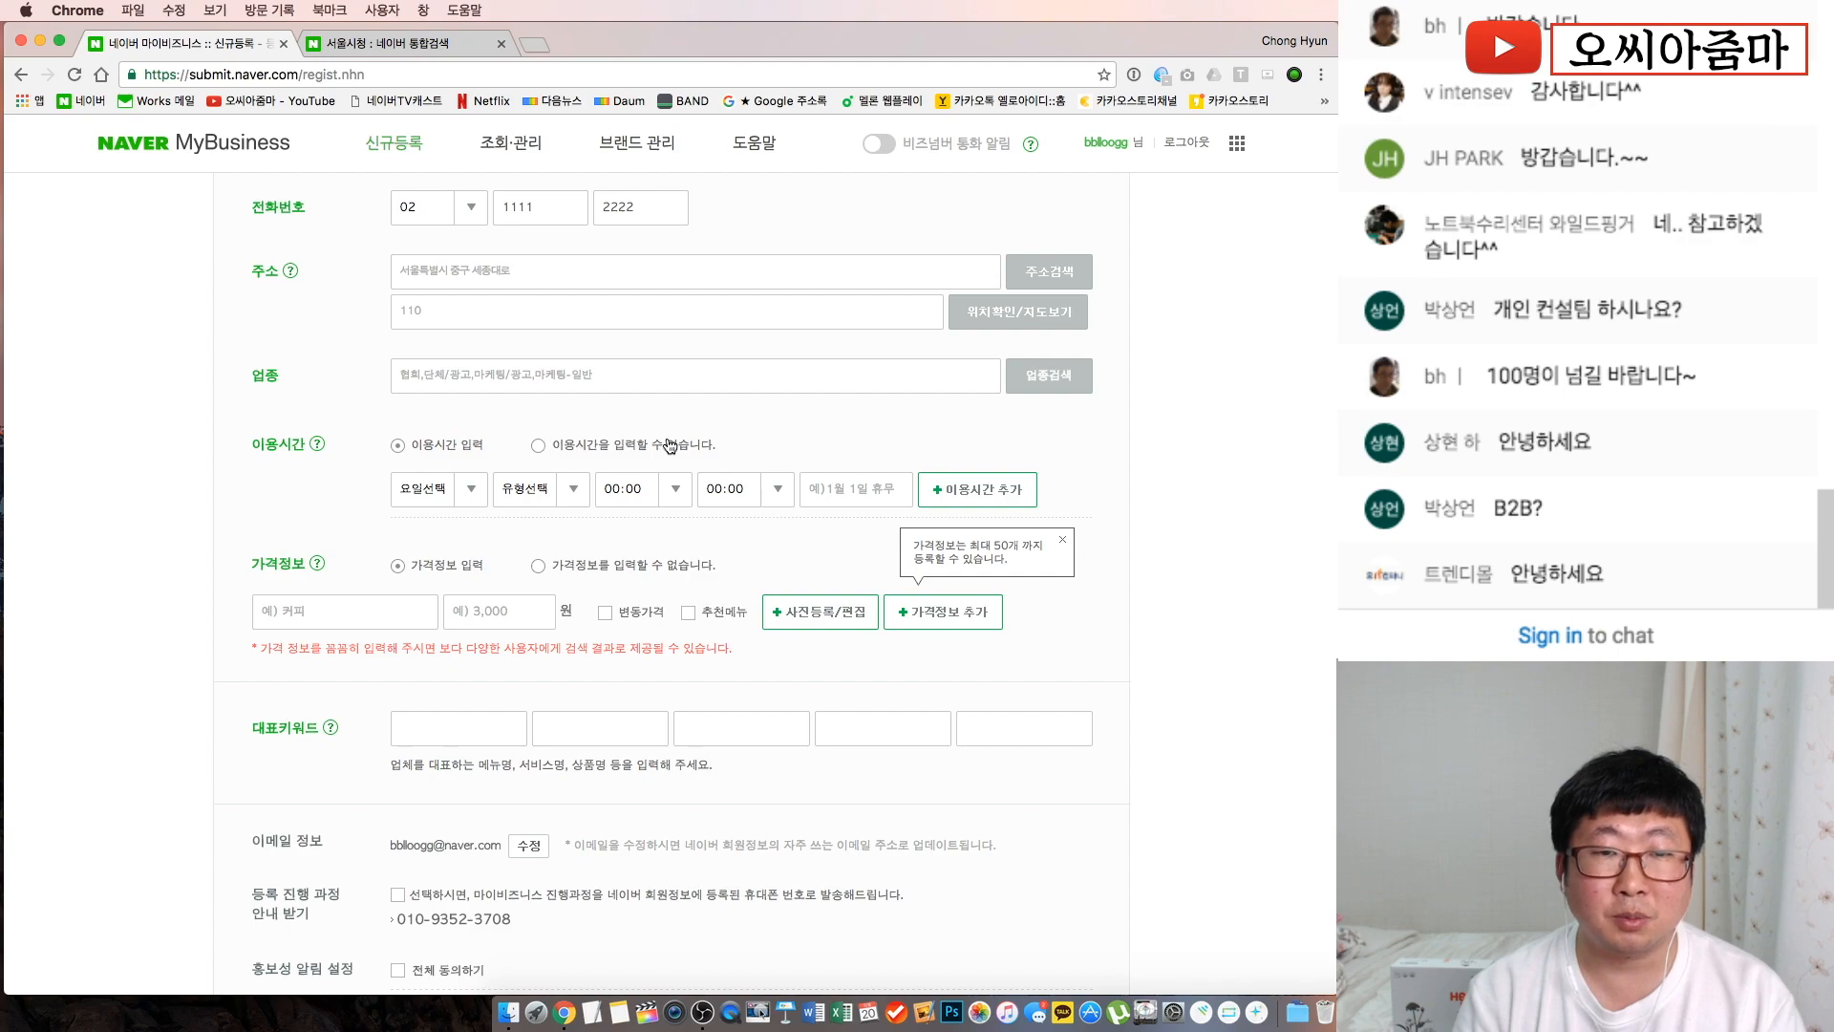
Choose to enter opening hours, with the first row on 평일 using specific times
click(552, 446)
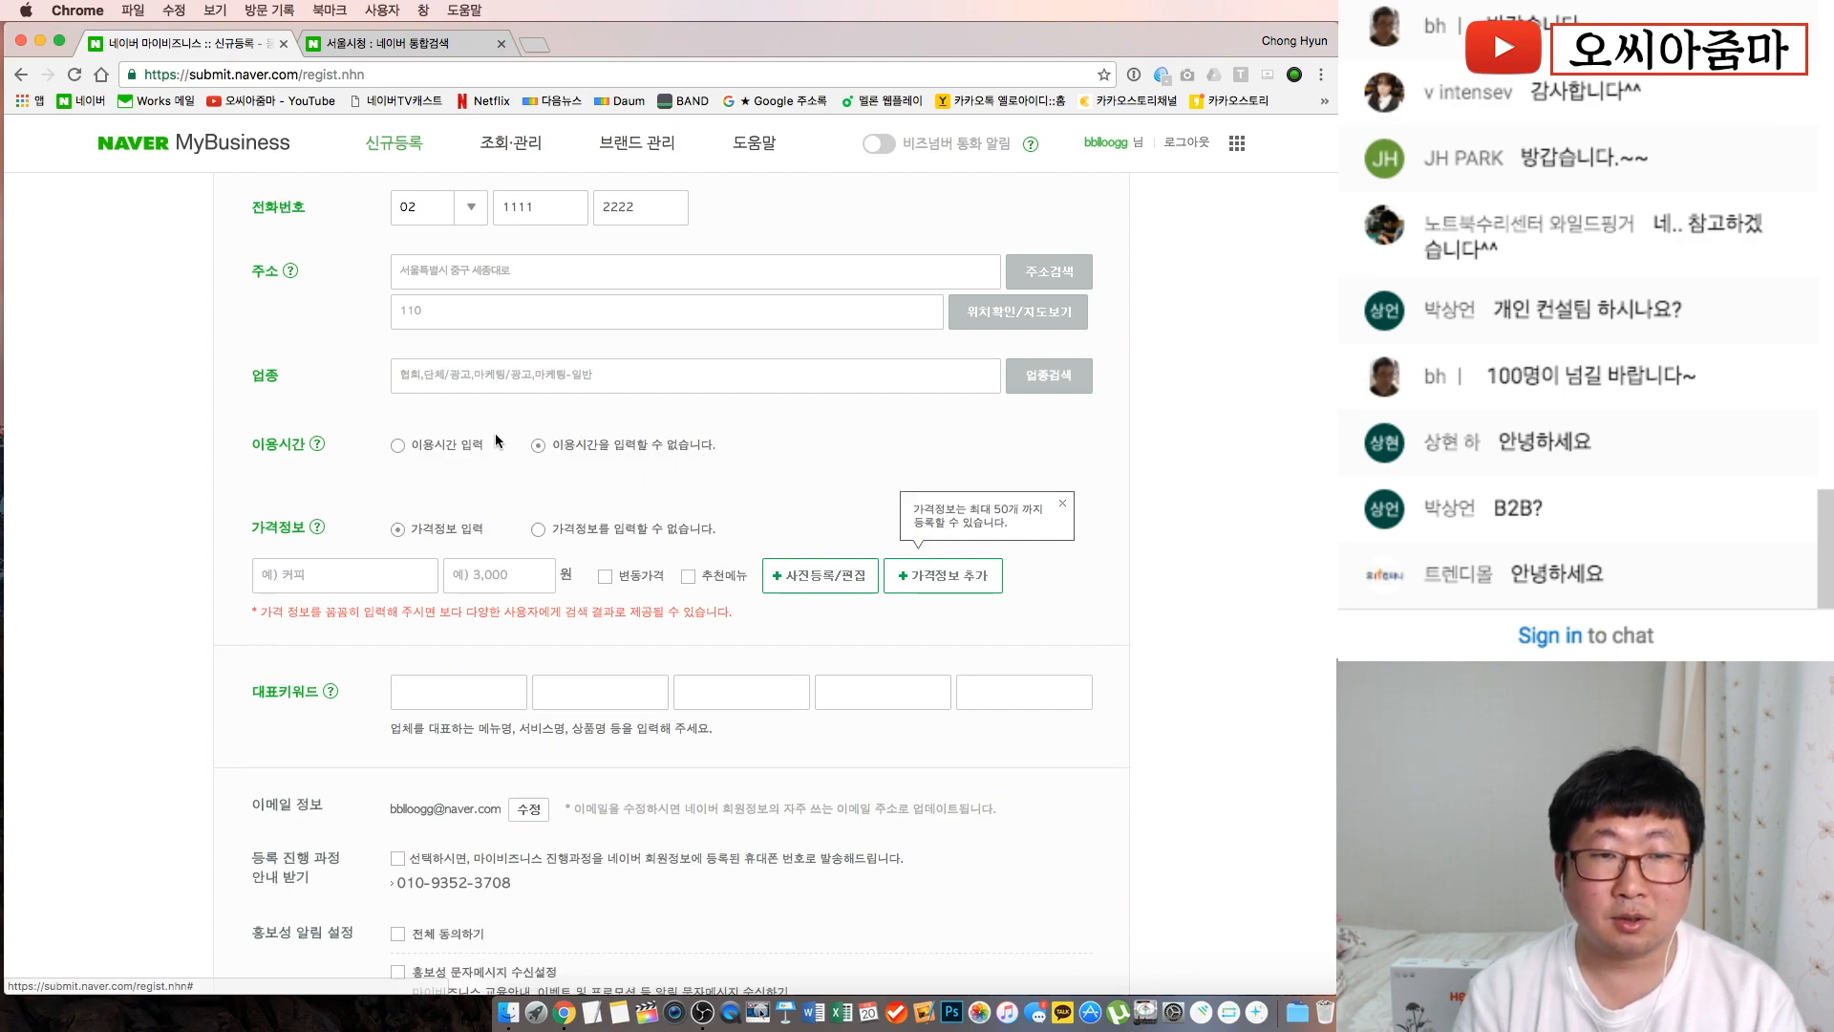
click(398, 446)
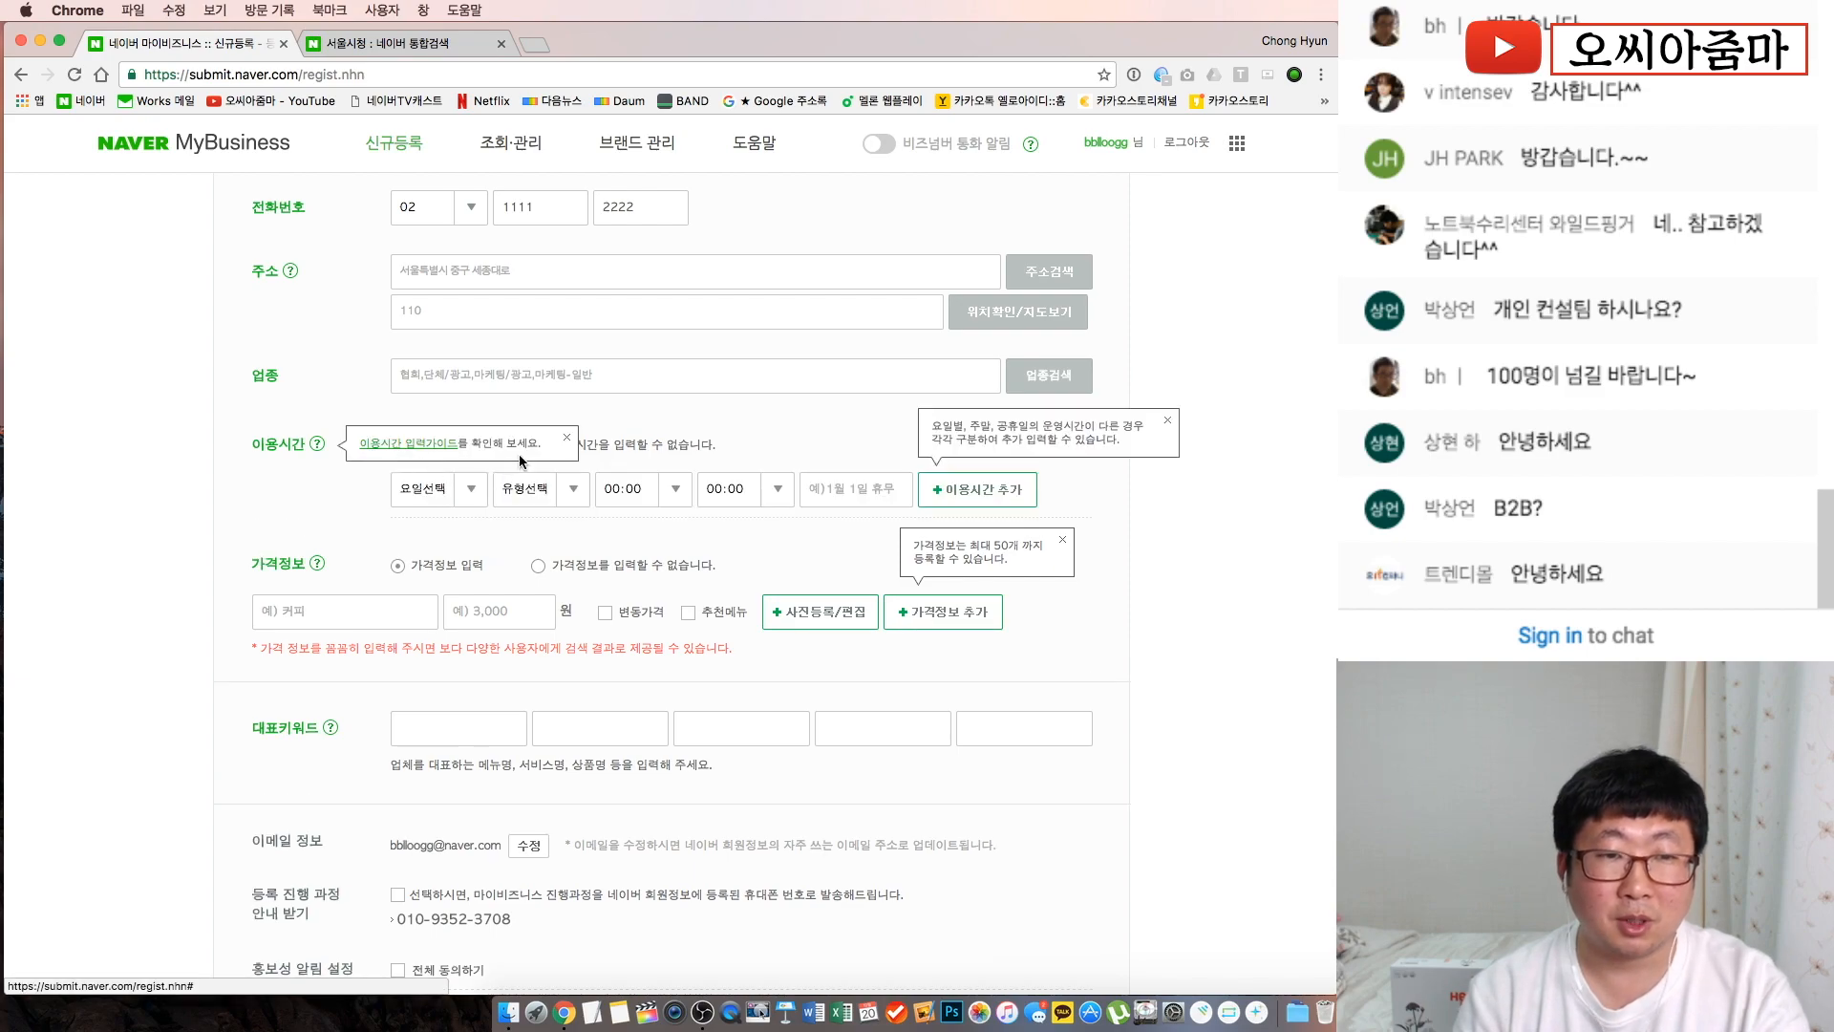
click(1168, 420)
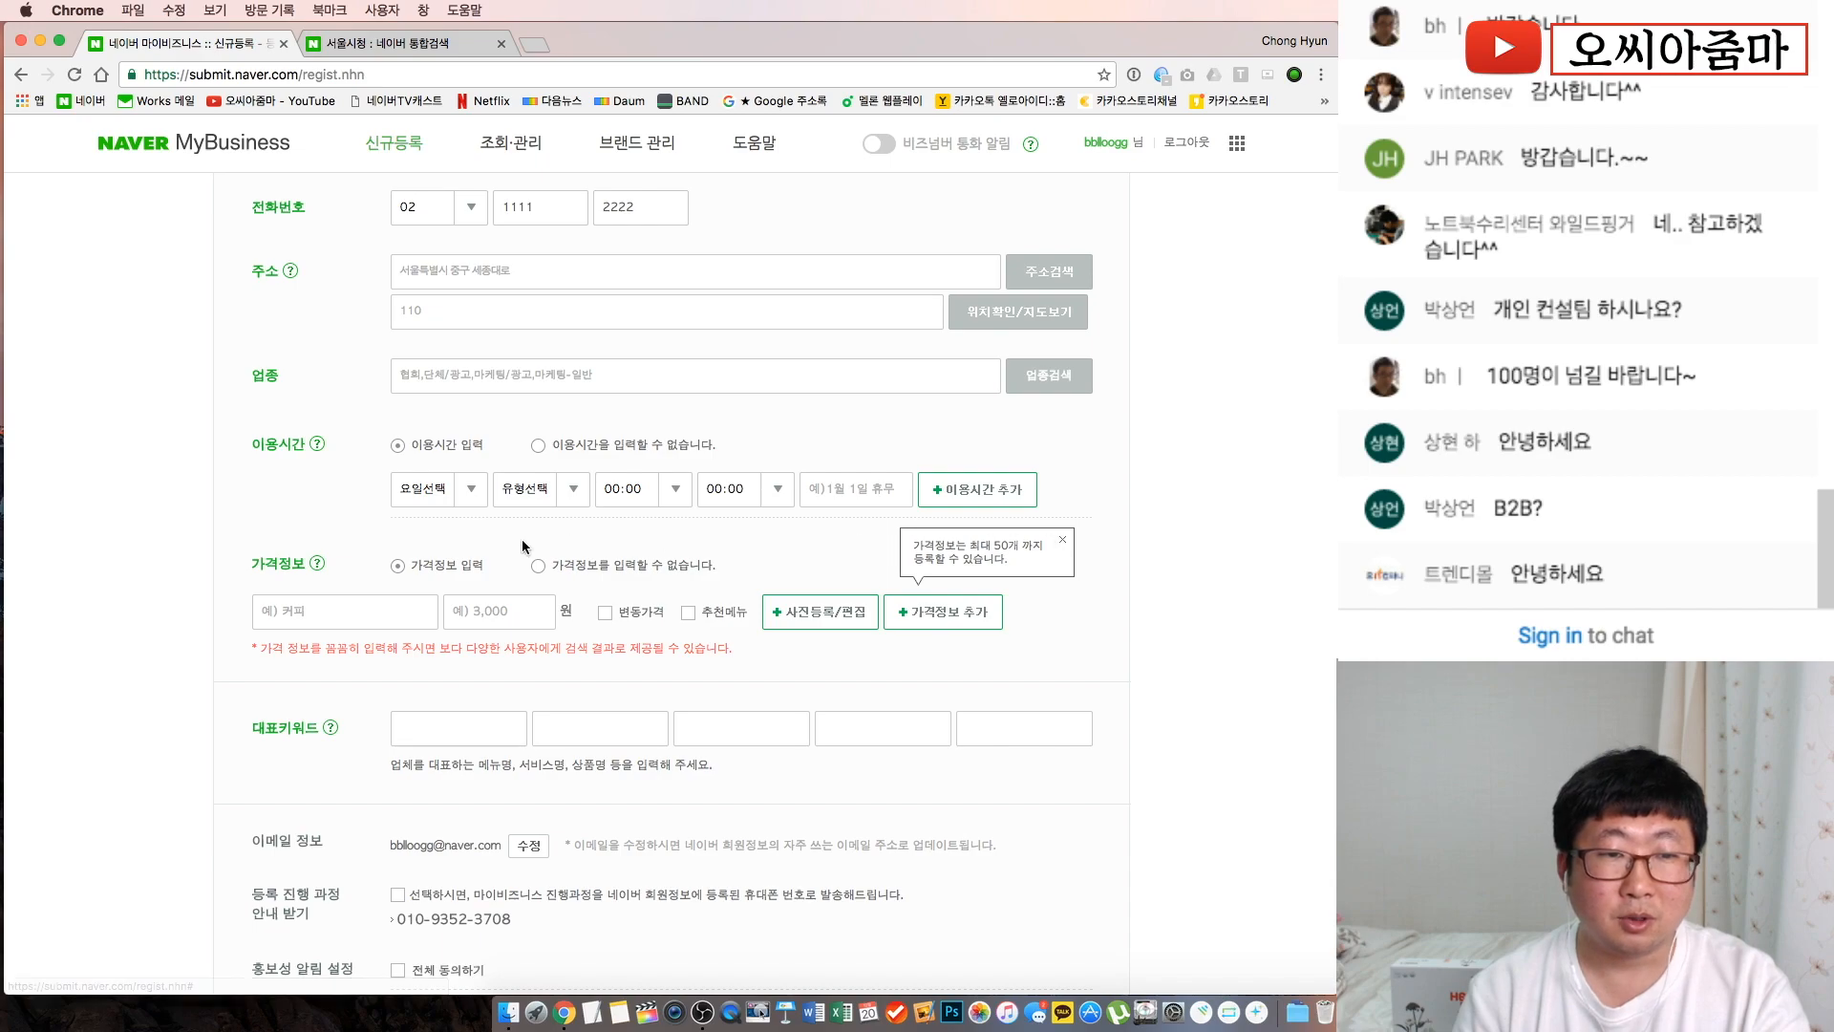
click(473, 490)
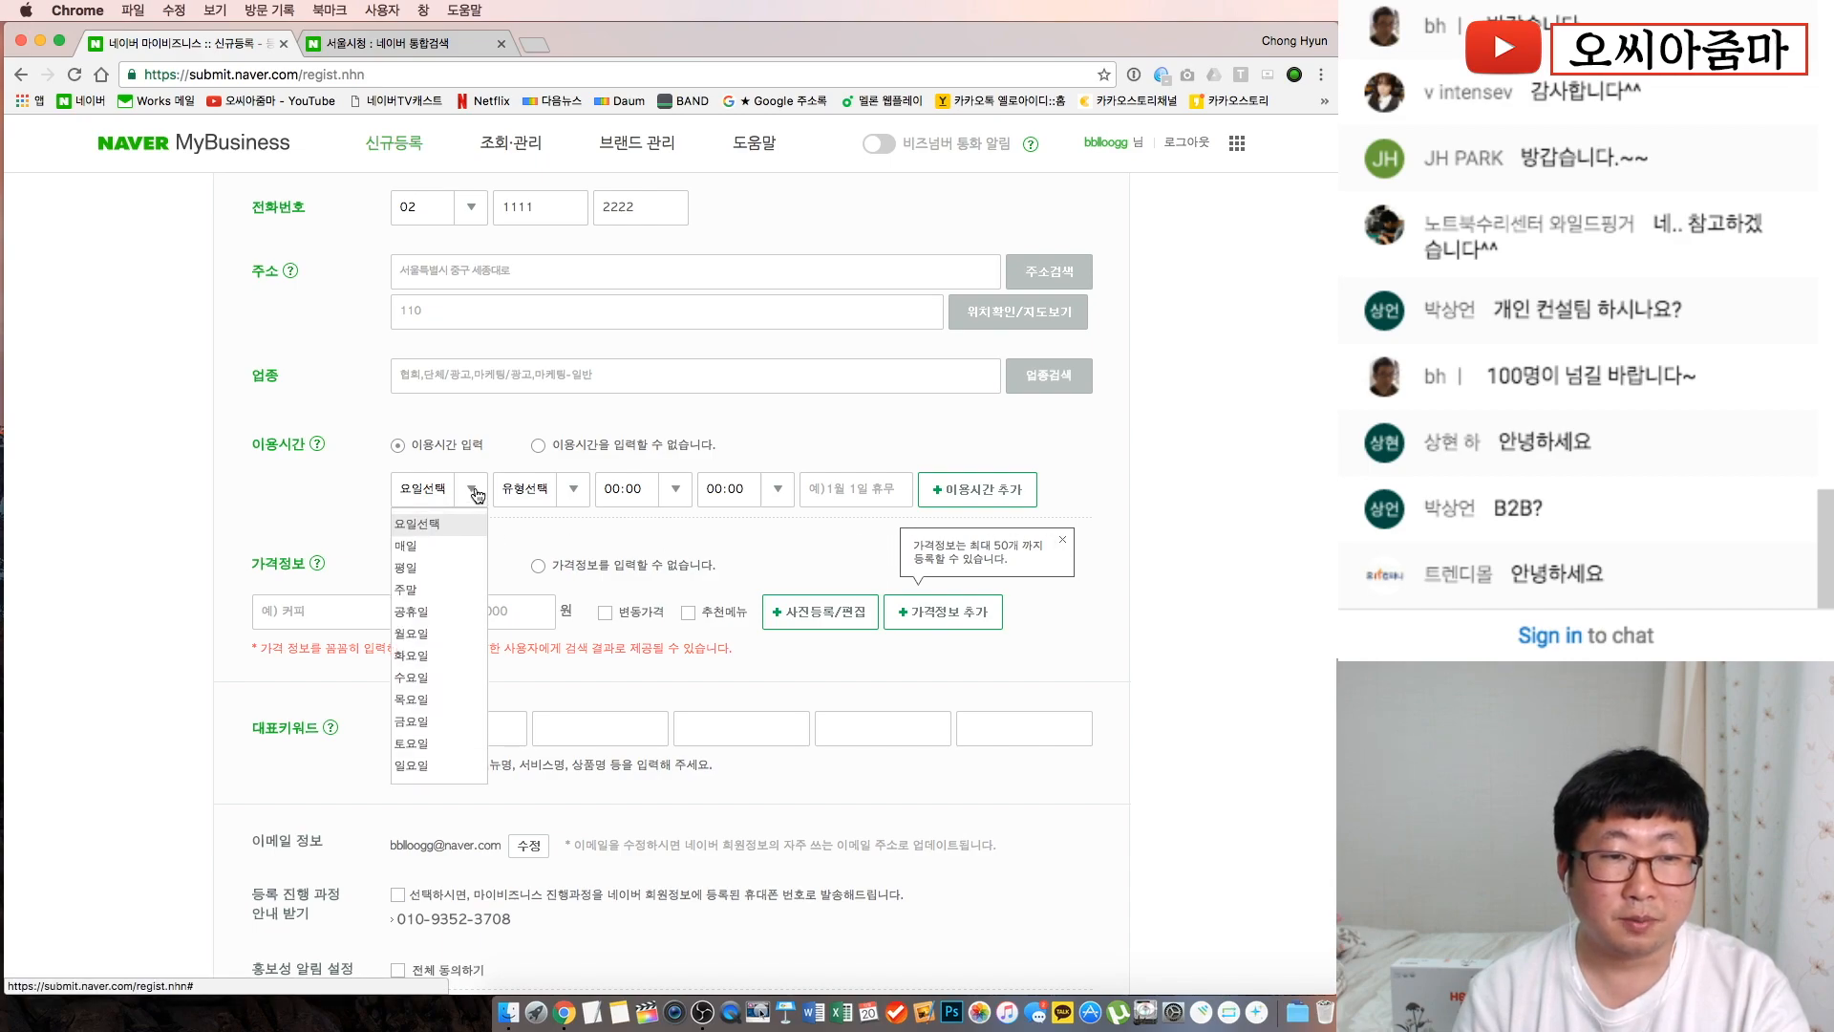
click(420, 568)
click(574, 489)
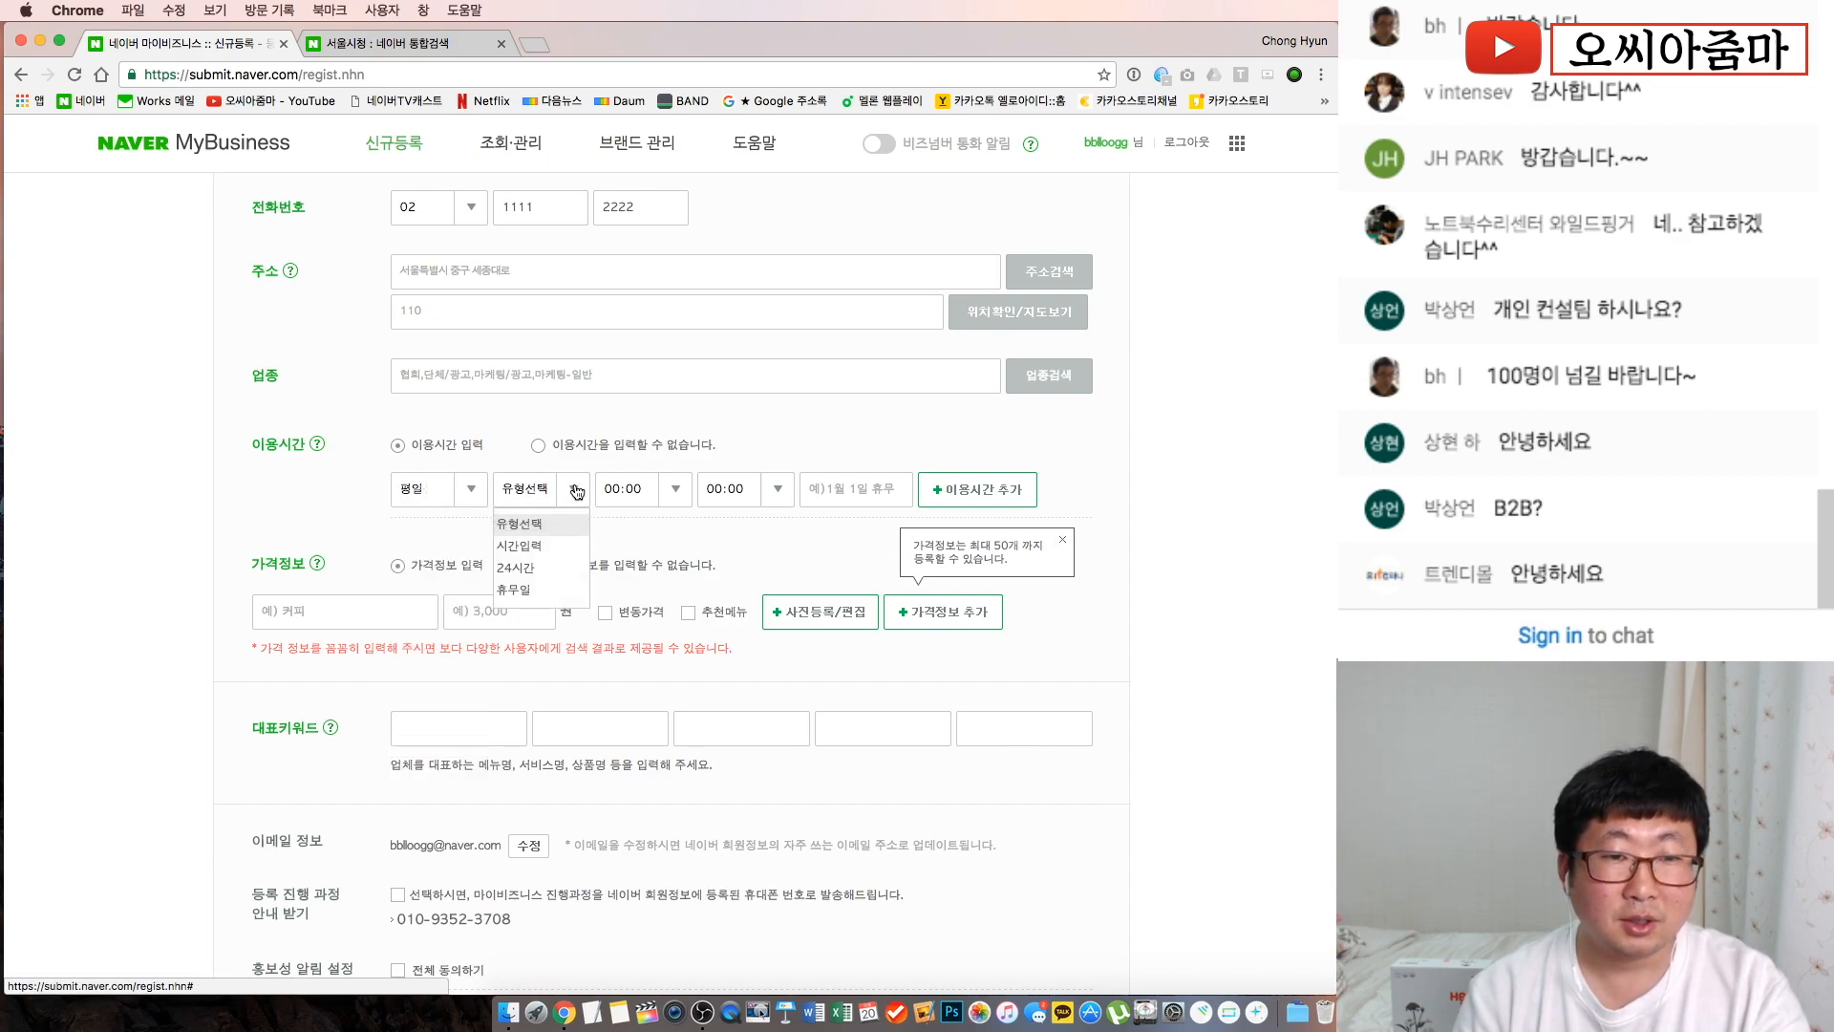
click(559, 554)
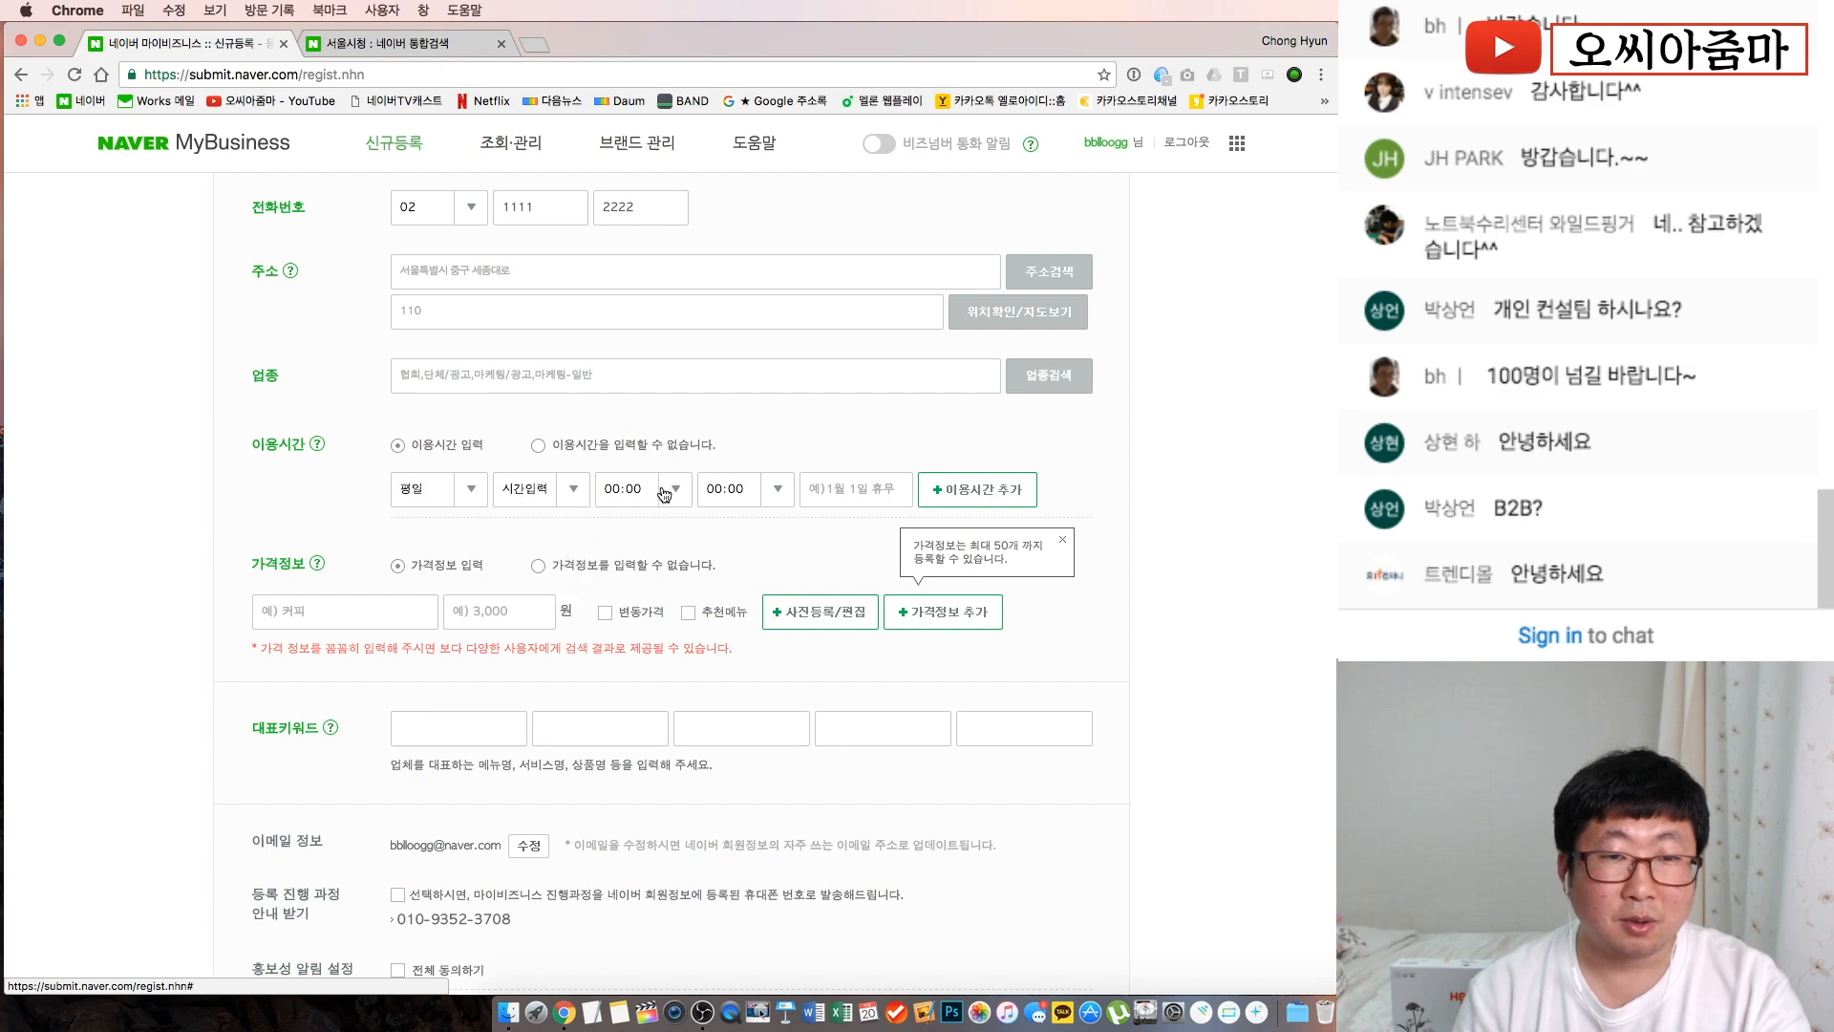
Set the weekday hours to 09:00–18:00 with the note 근무시간
click(674, 489)
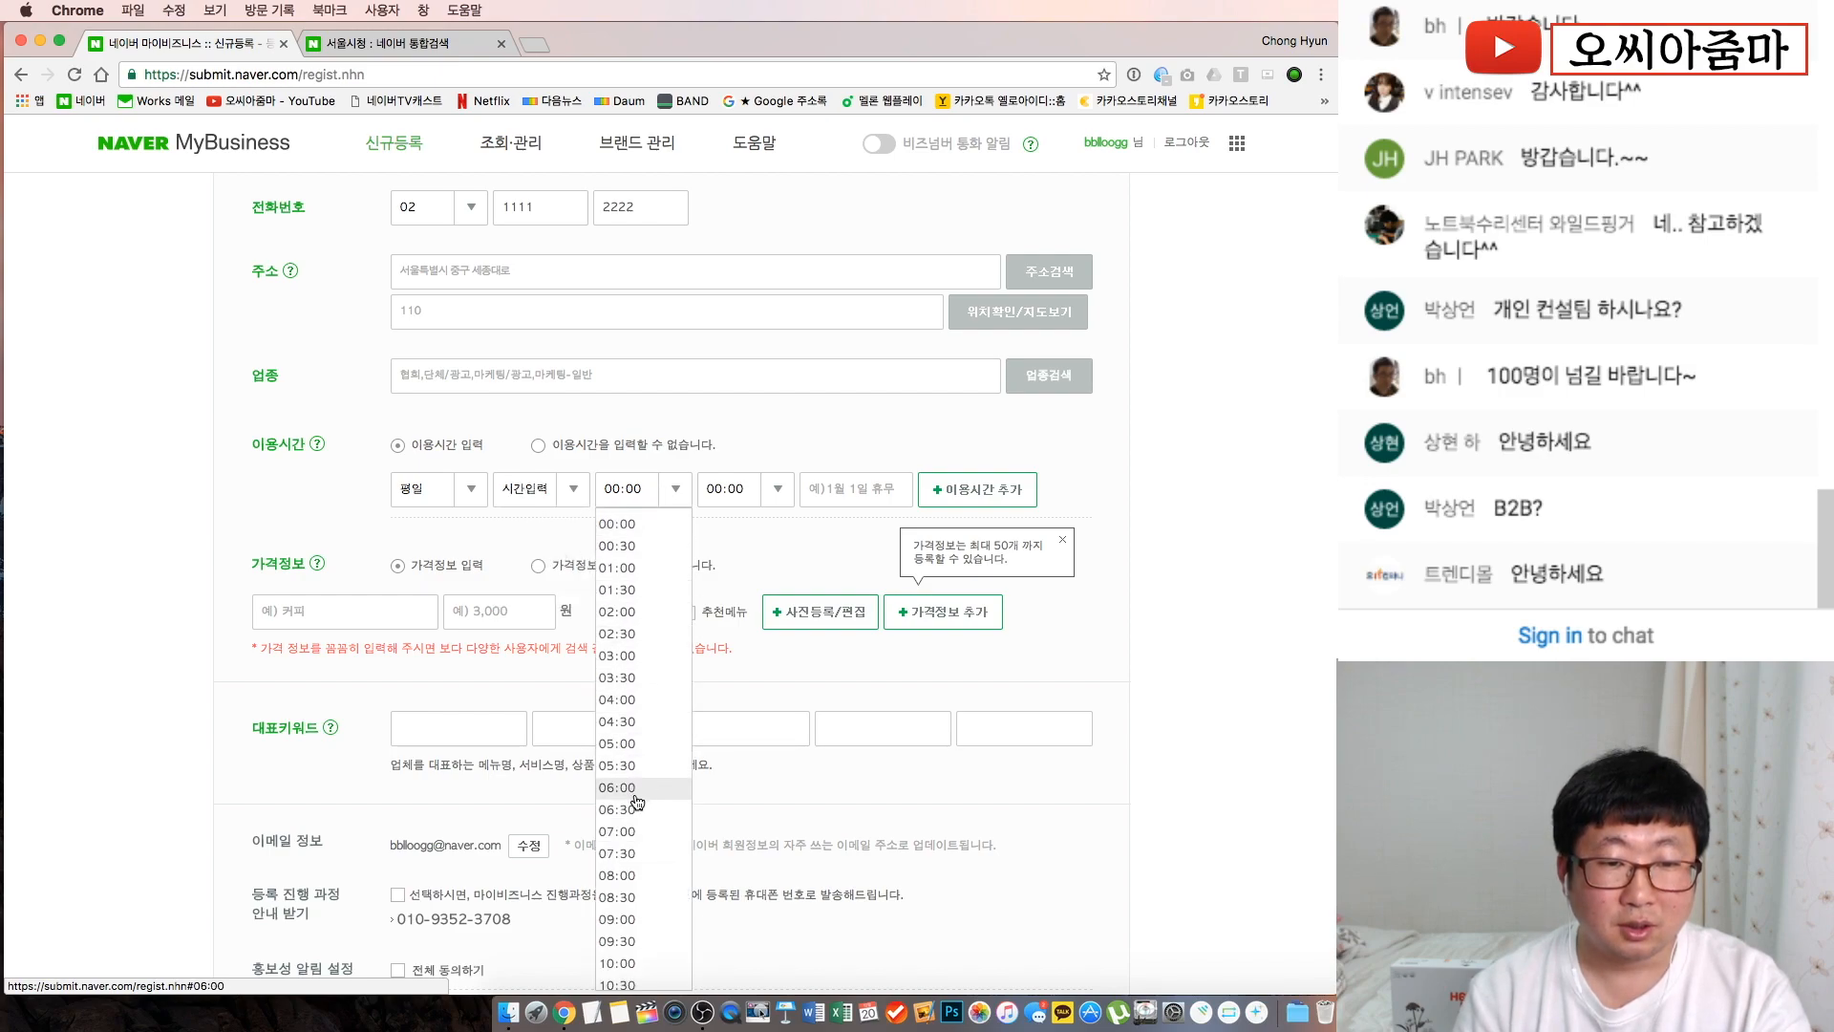
scroll(656, 822, down, 2)
click(654, 852)
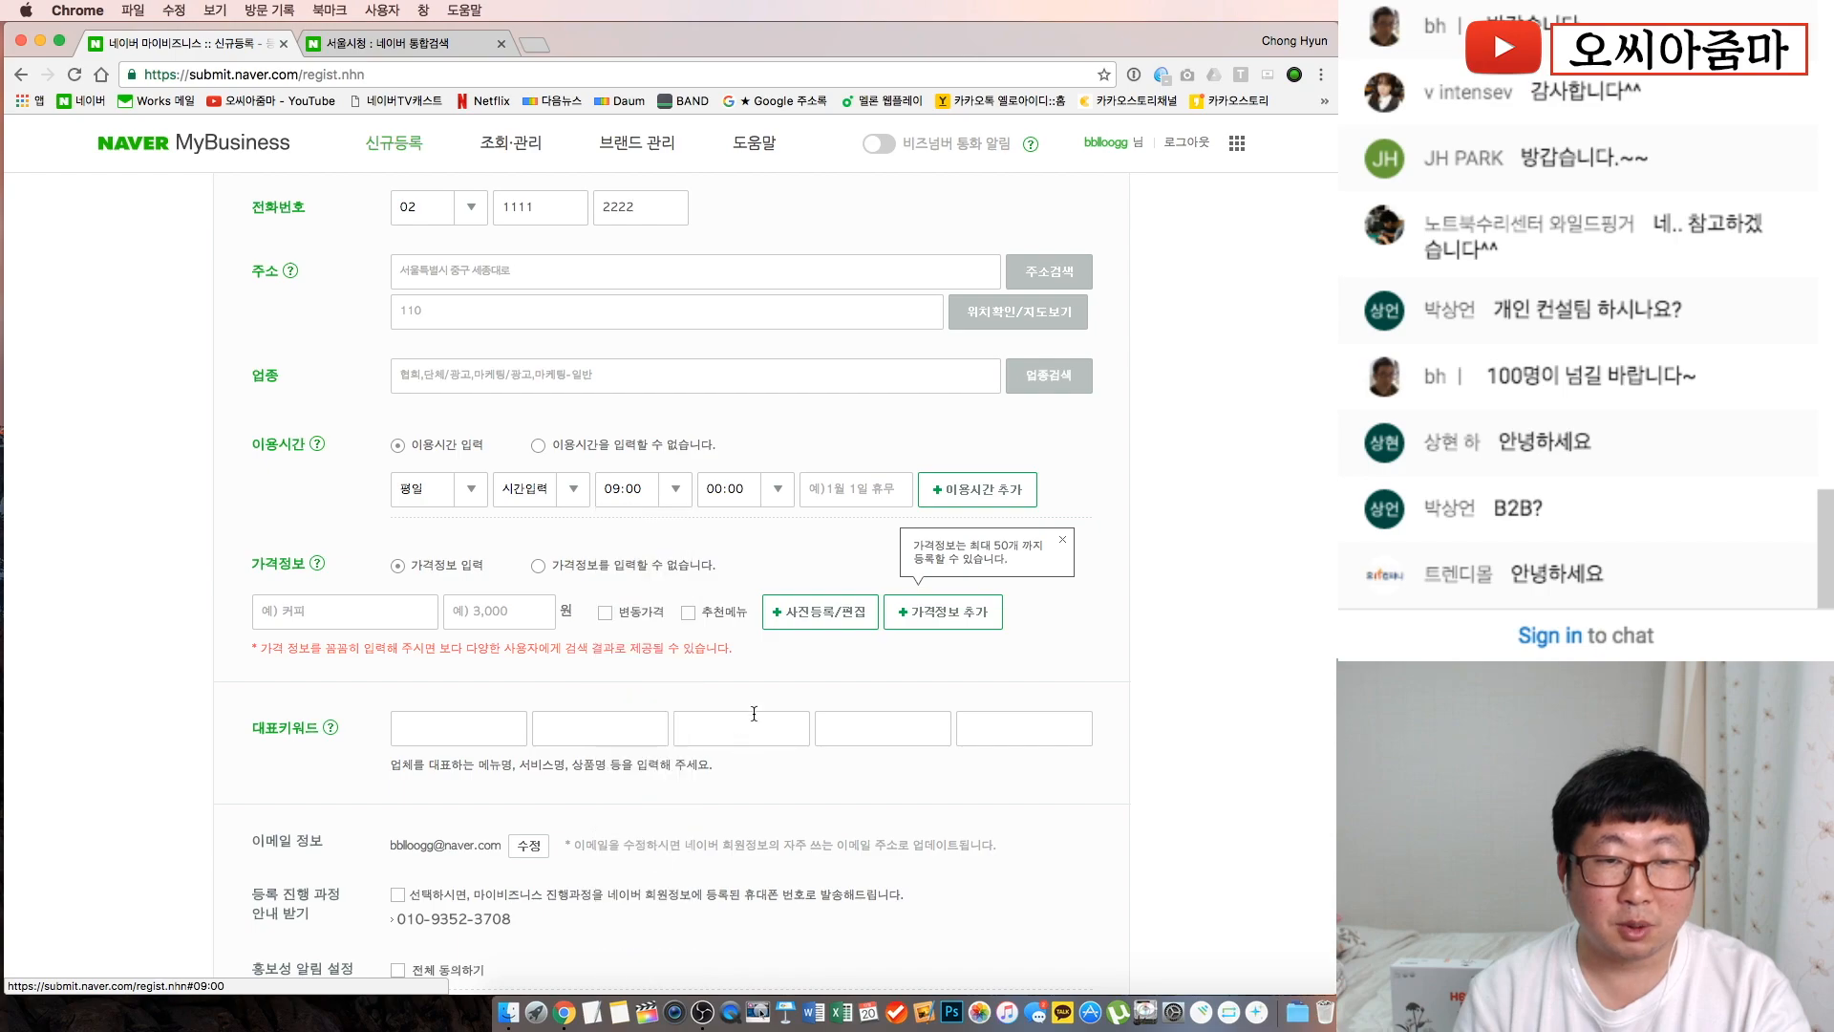
click(778, 495)
scroll(750, 772, down, 4)
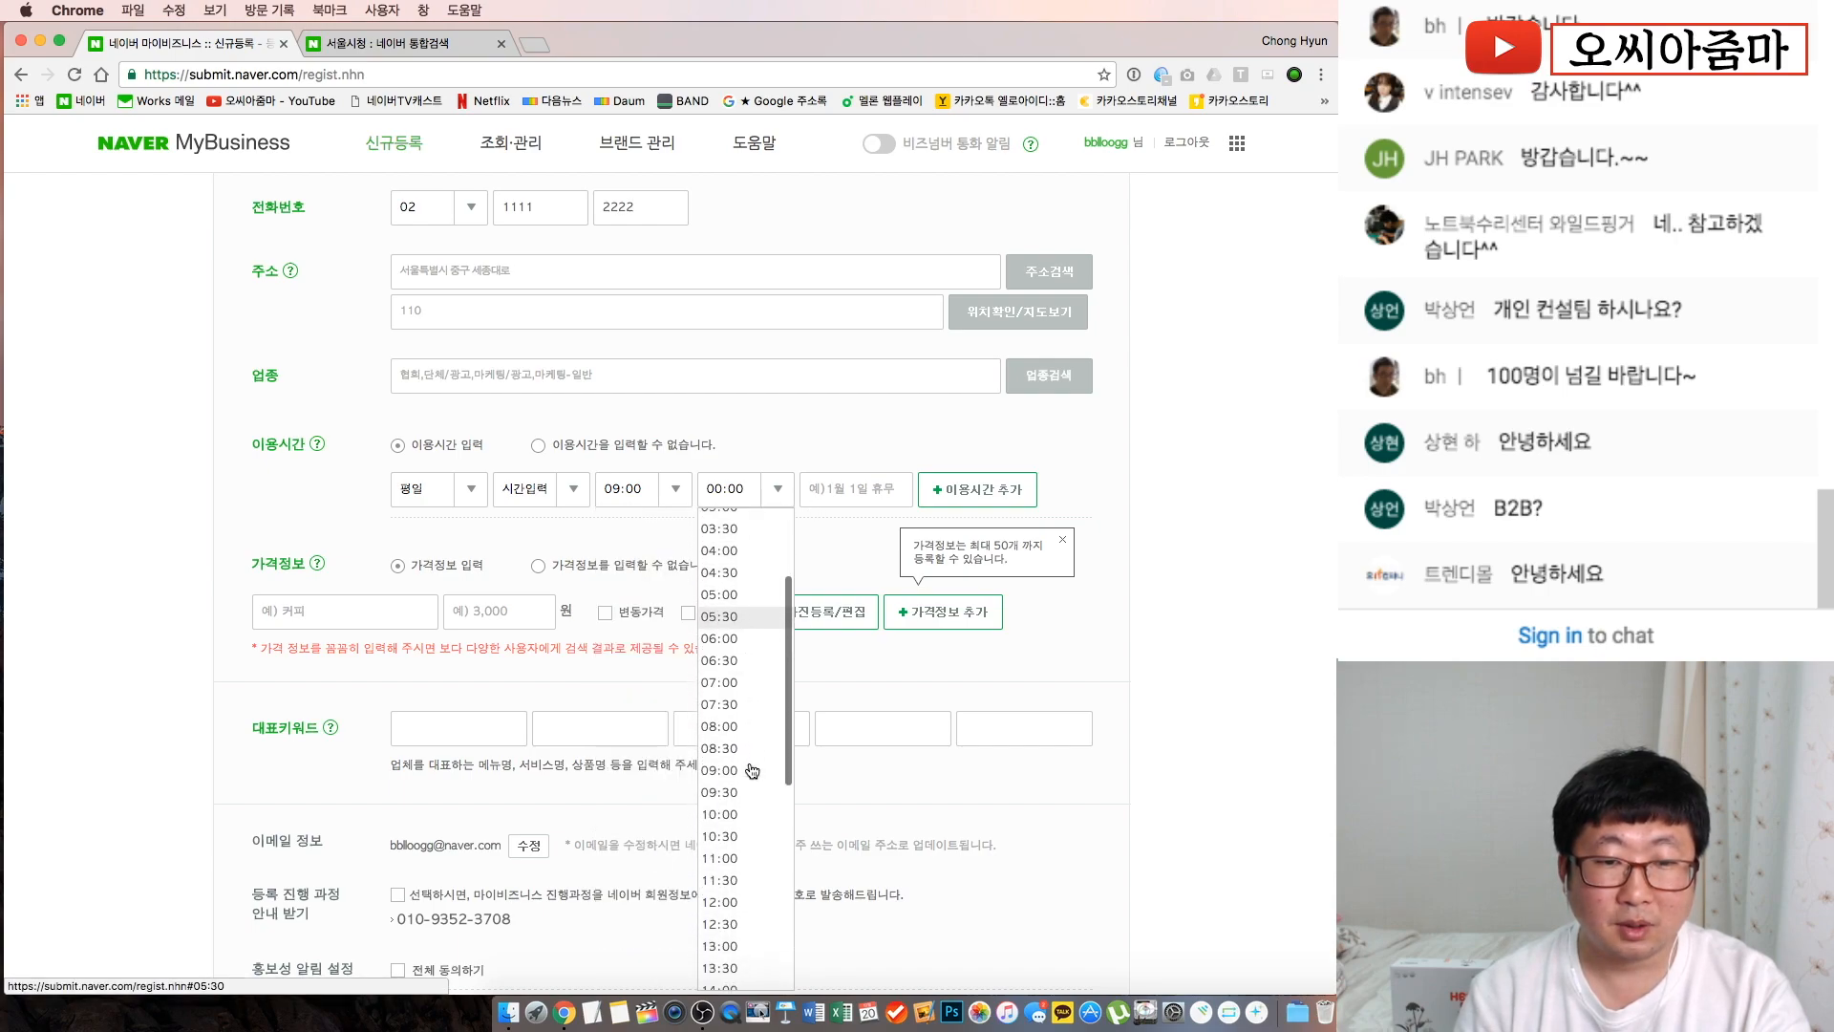
scroll(747, 872, down, 6)
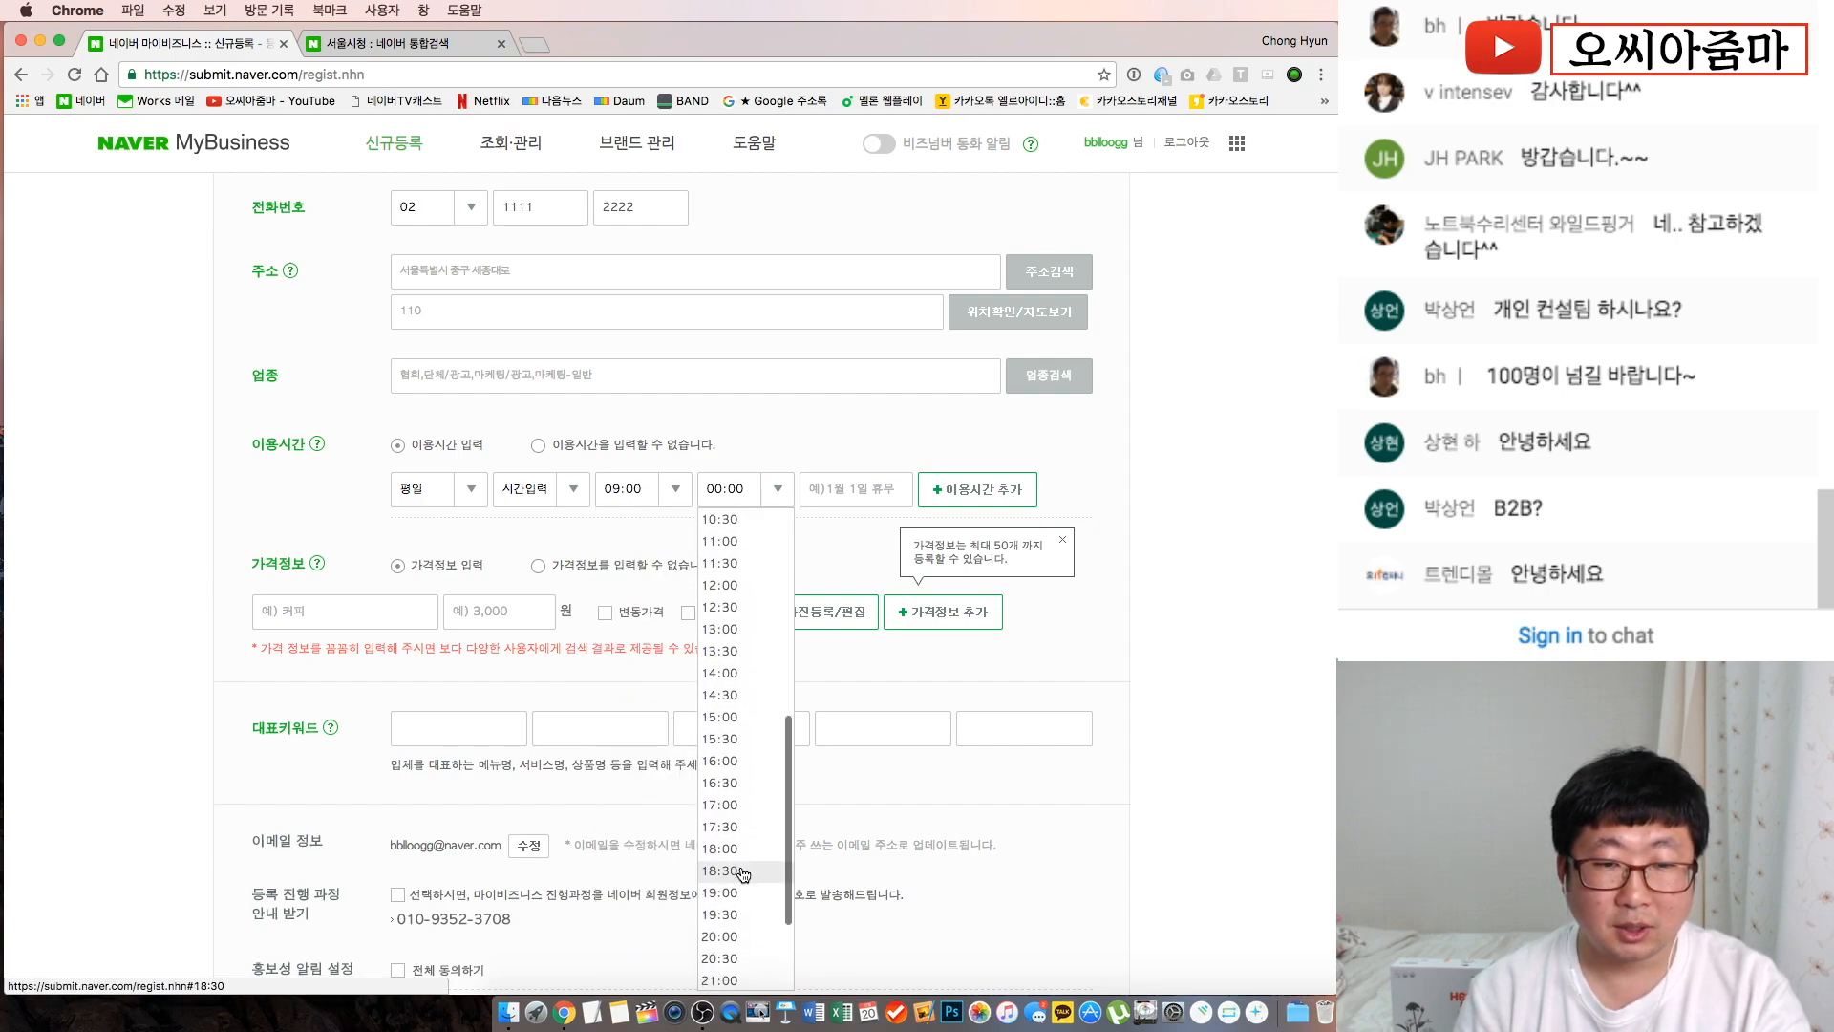
click(742, 850)
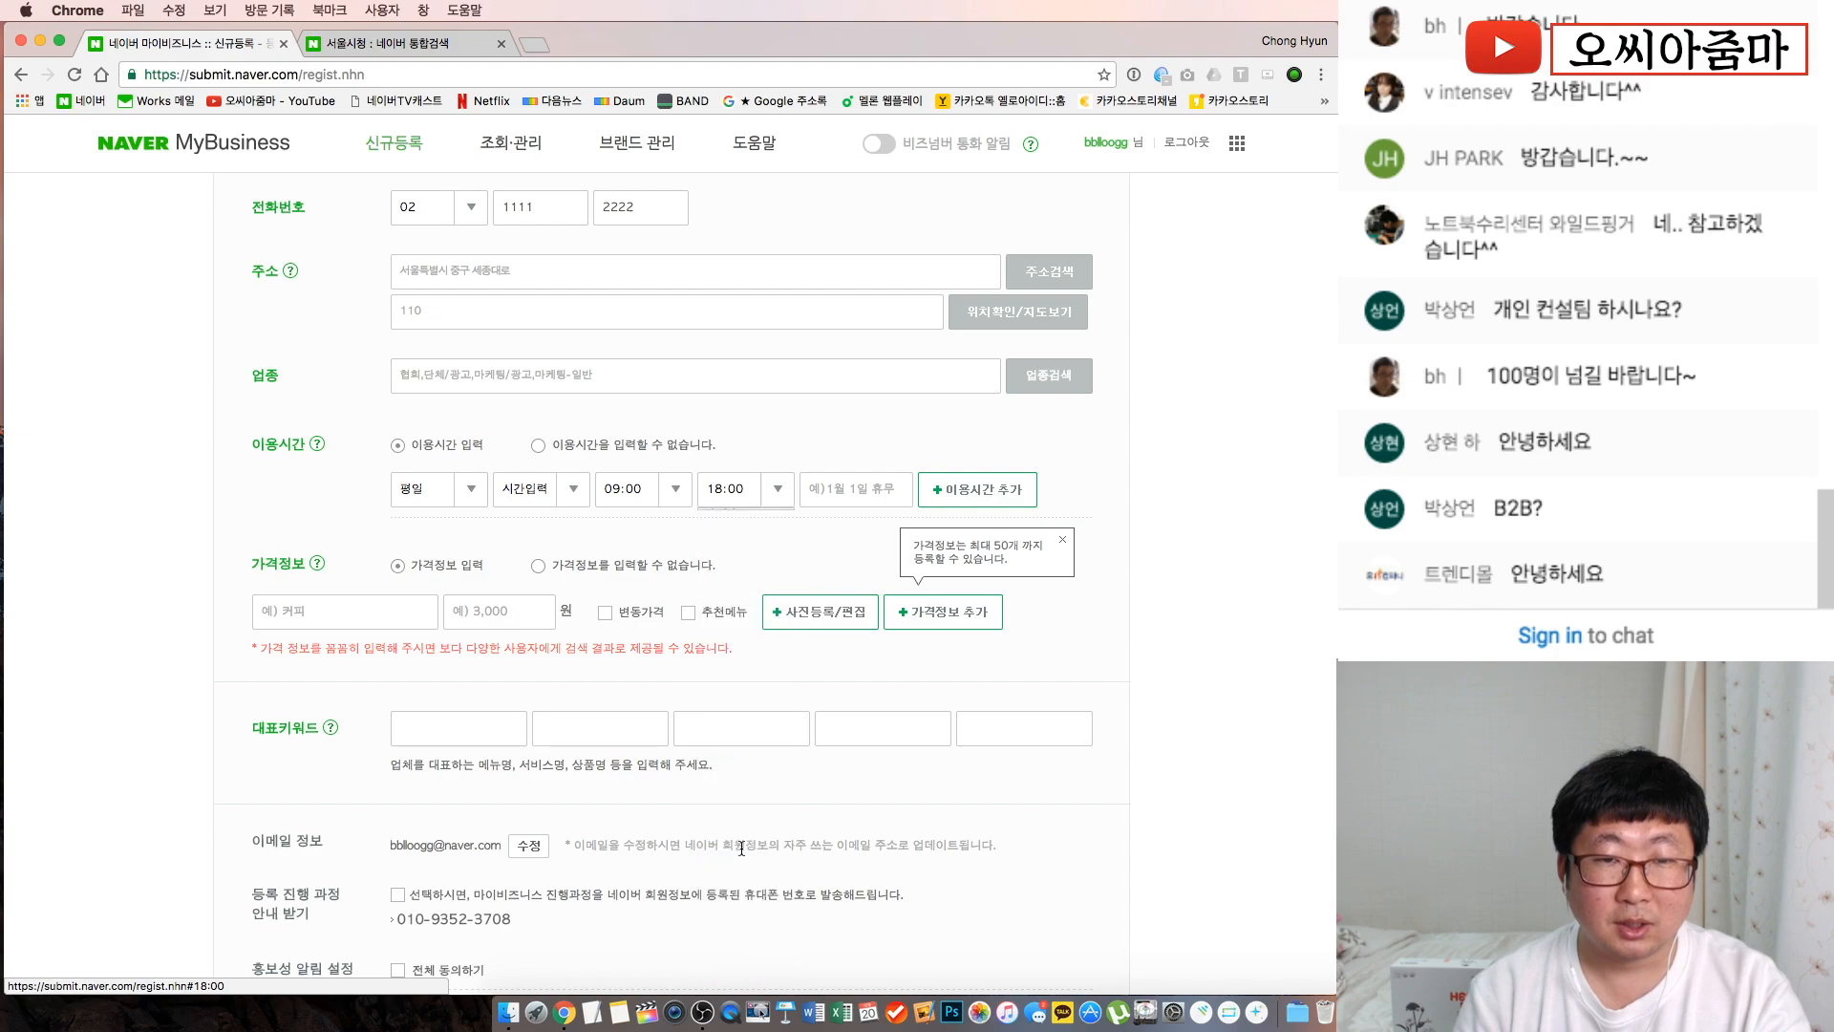
click(846, 492)
text(ㄱ근무시간)
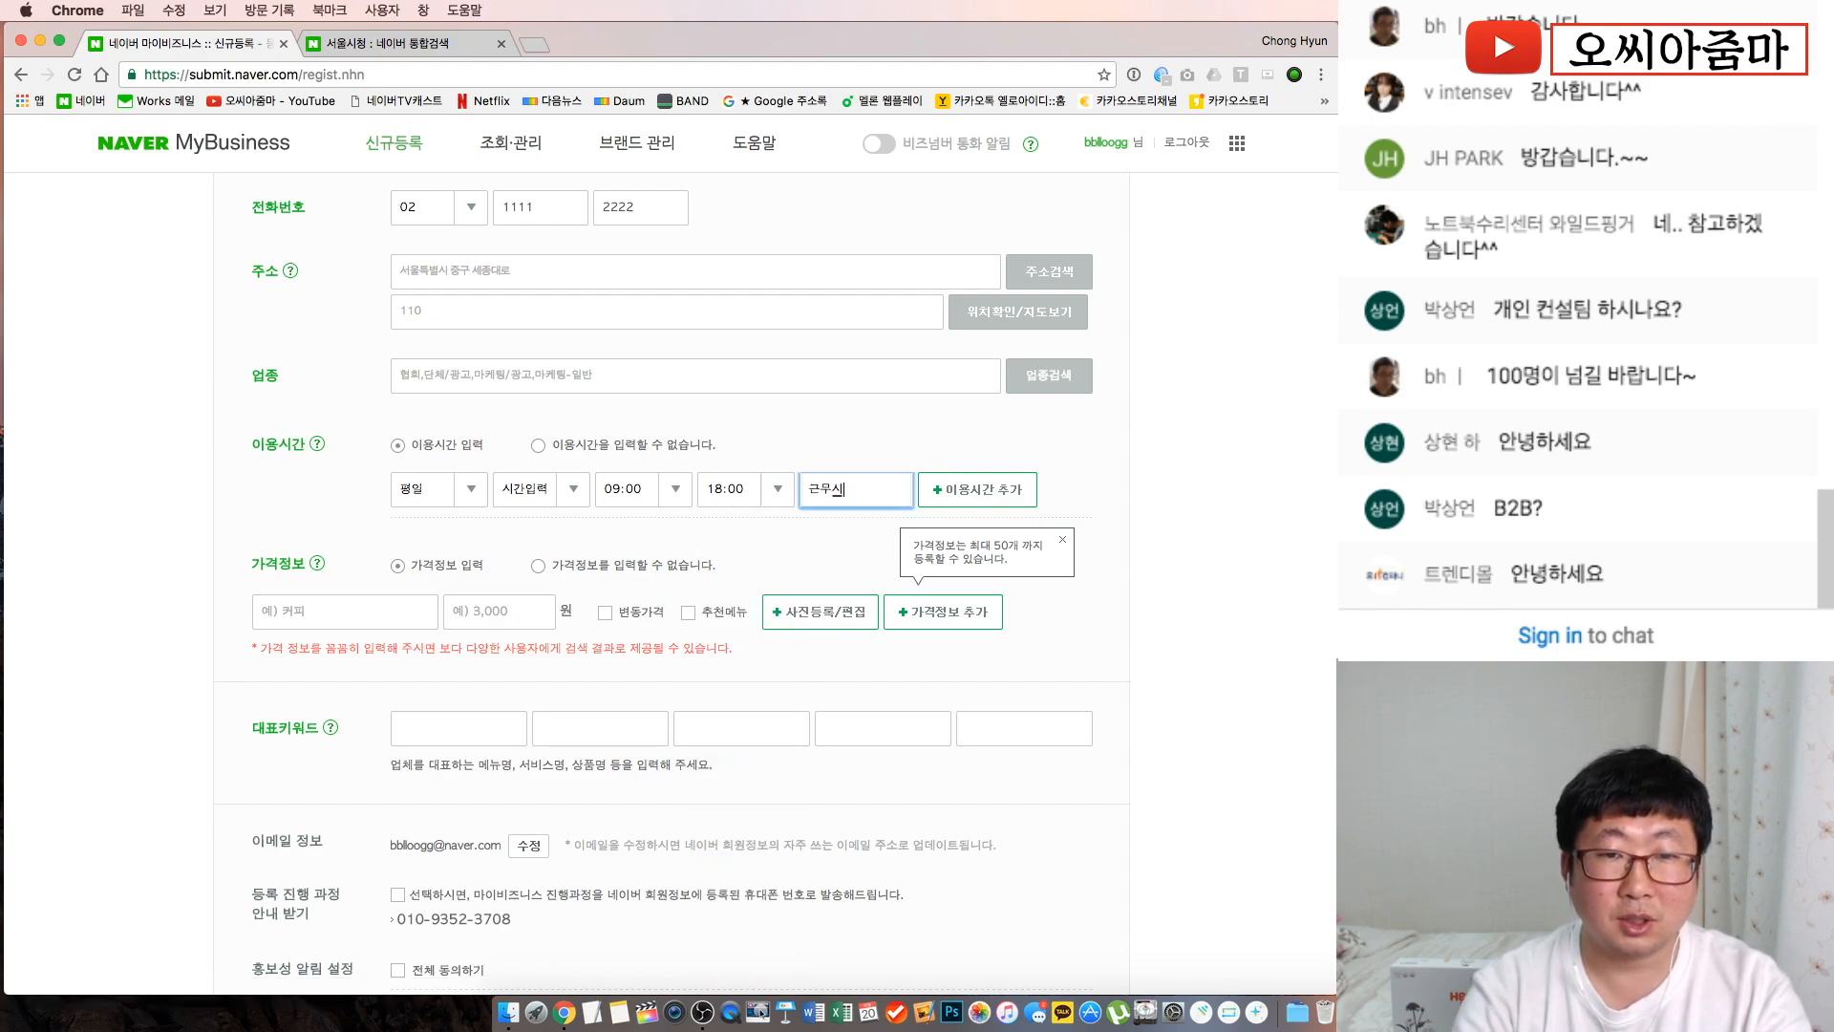
click(1089, 521)
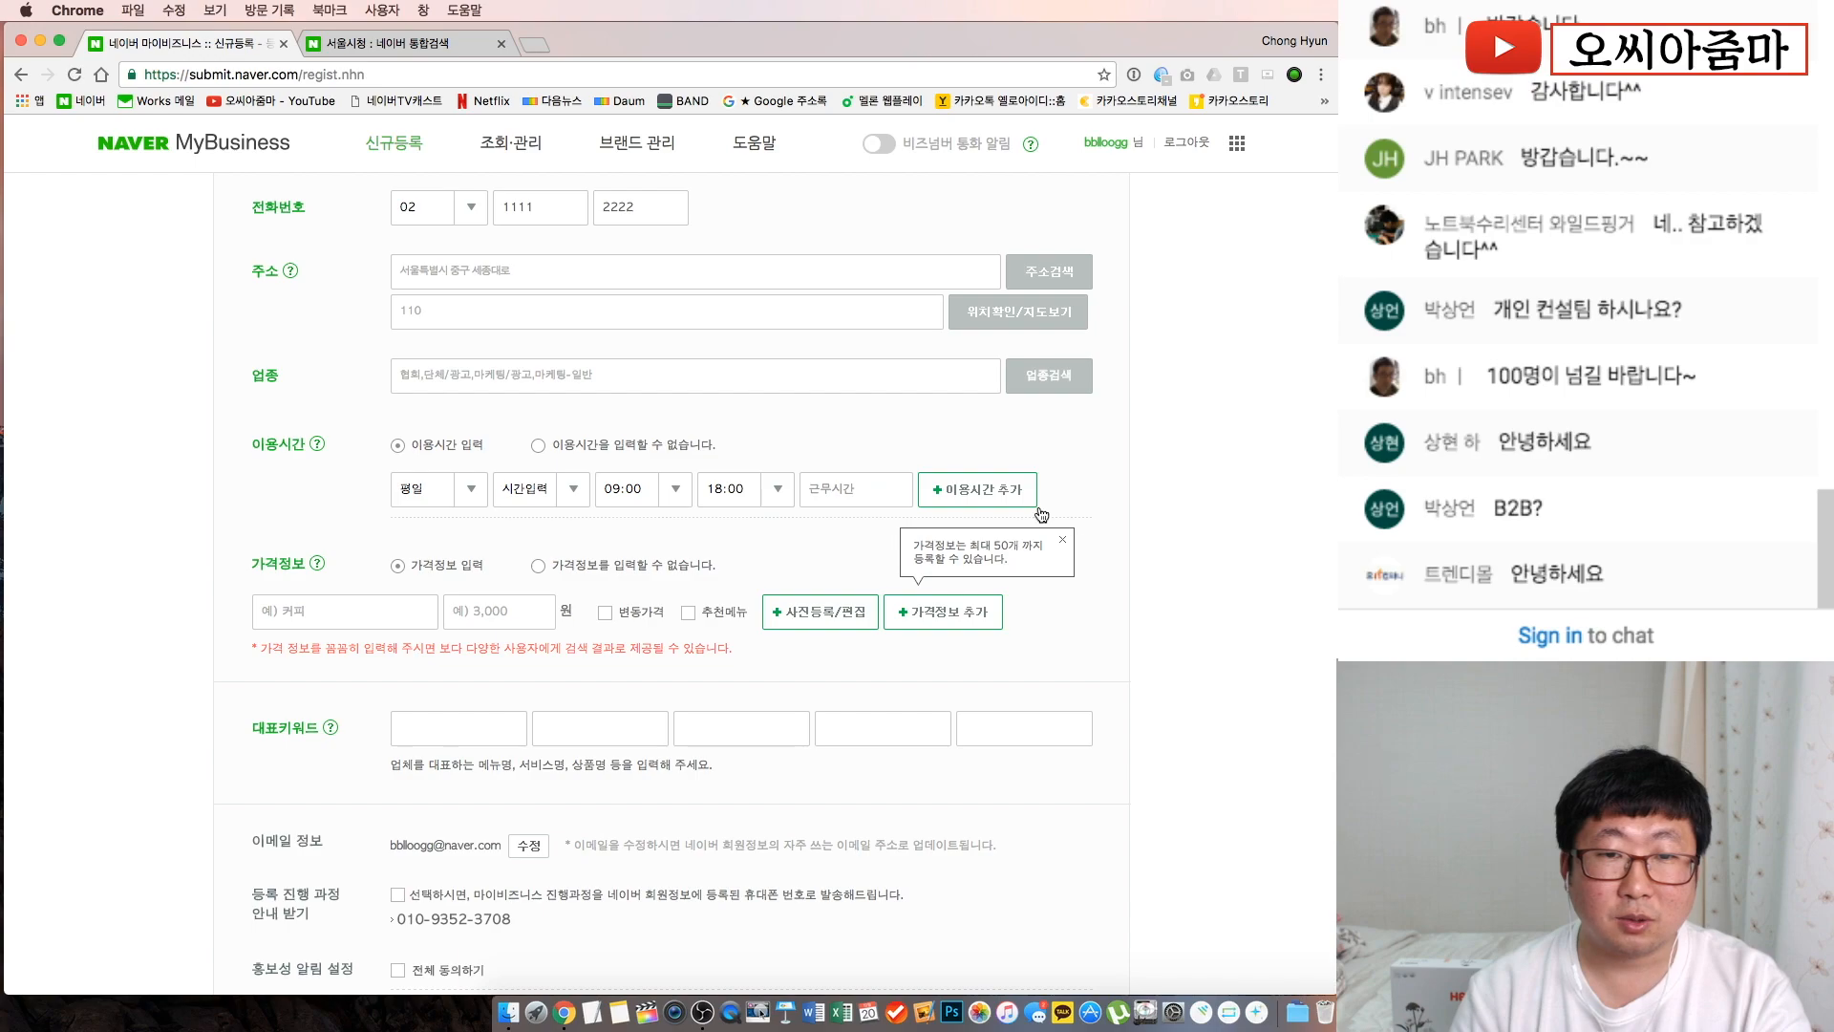
Add a weekday hours row from 12:00 to 13:00 with the note 점심시간
click(956, 492)
click(471, 545)
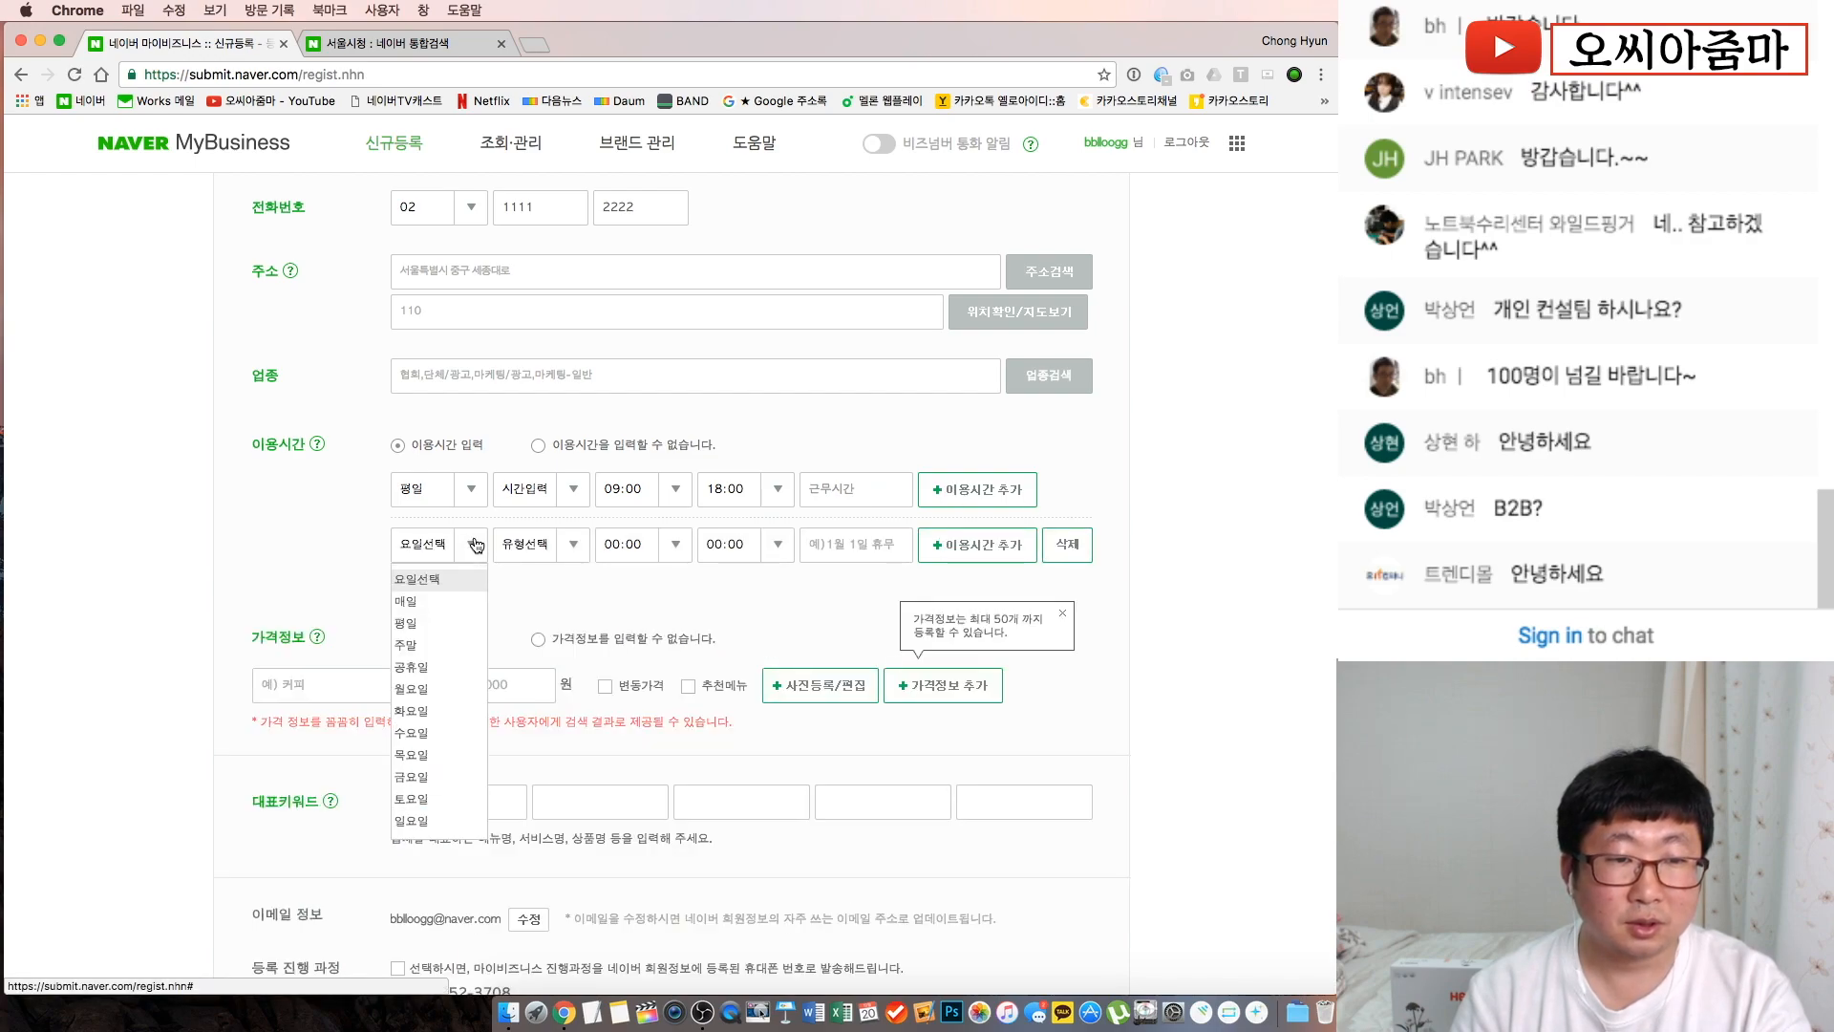
scroll(445, 694, down, 5)
scroll(445, 694, up, 2)
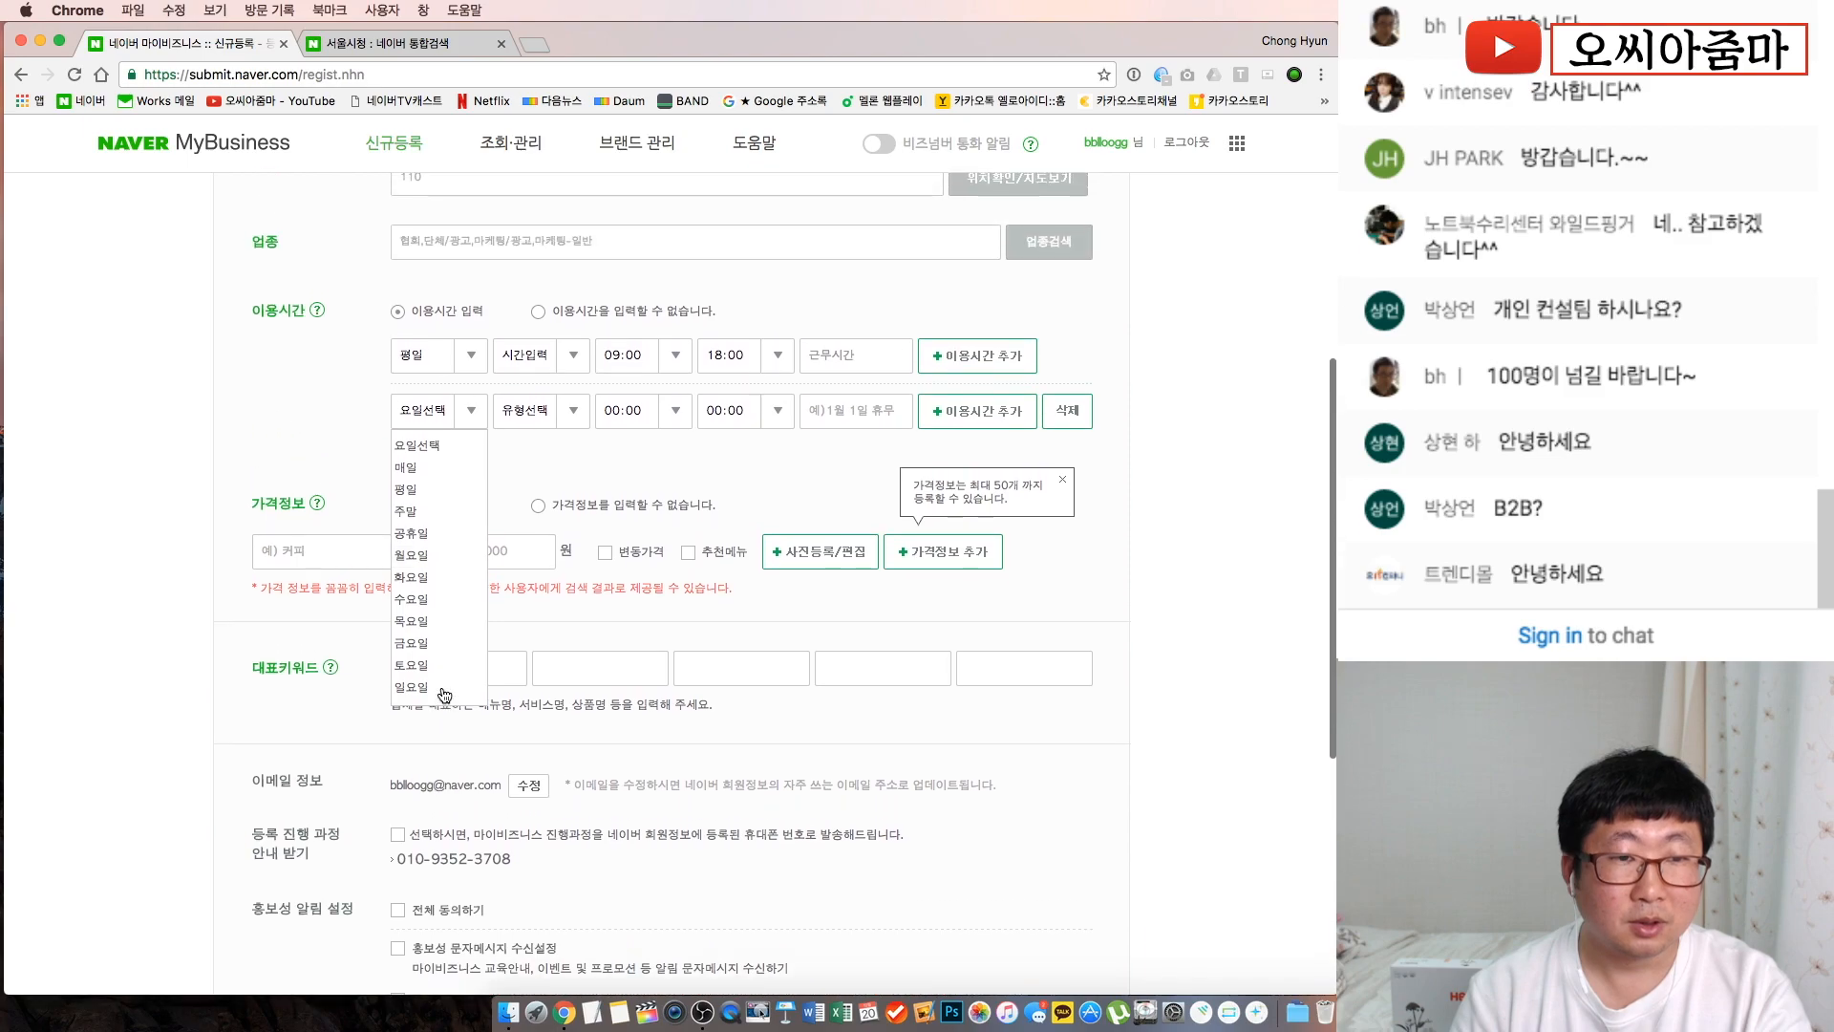
click(446, 489)
click(574, 414)
click(555, 475)
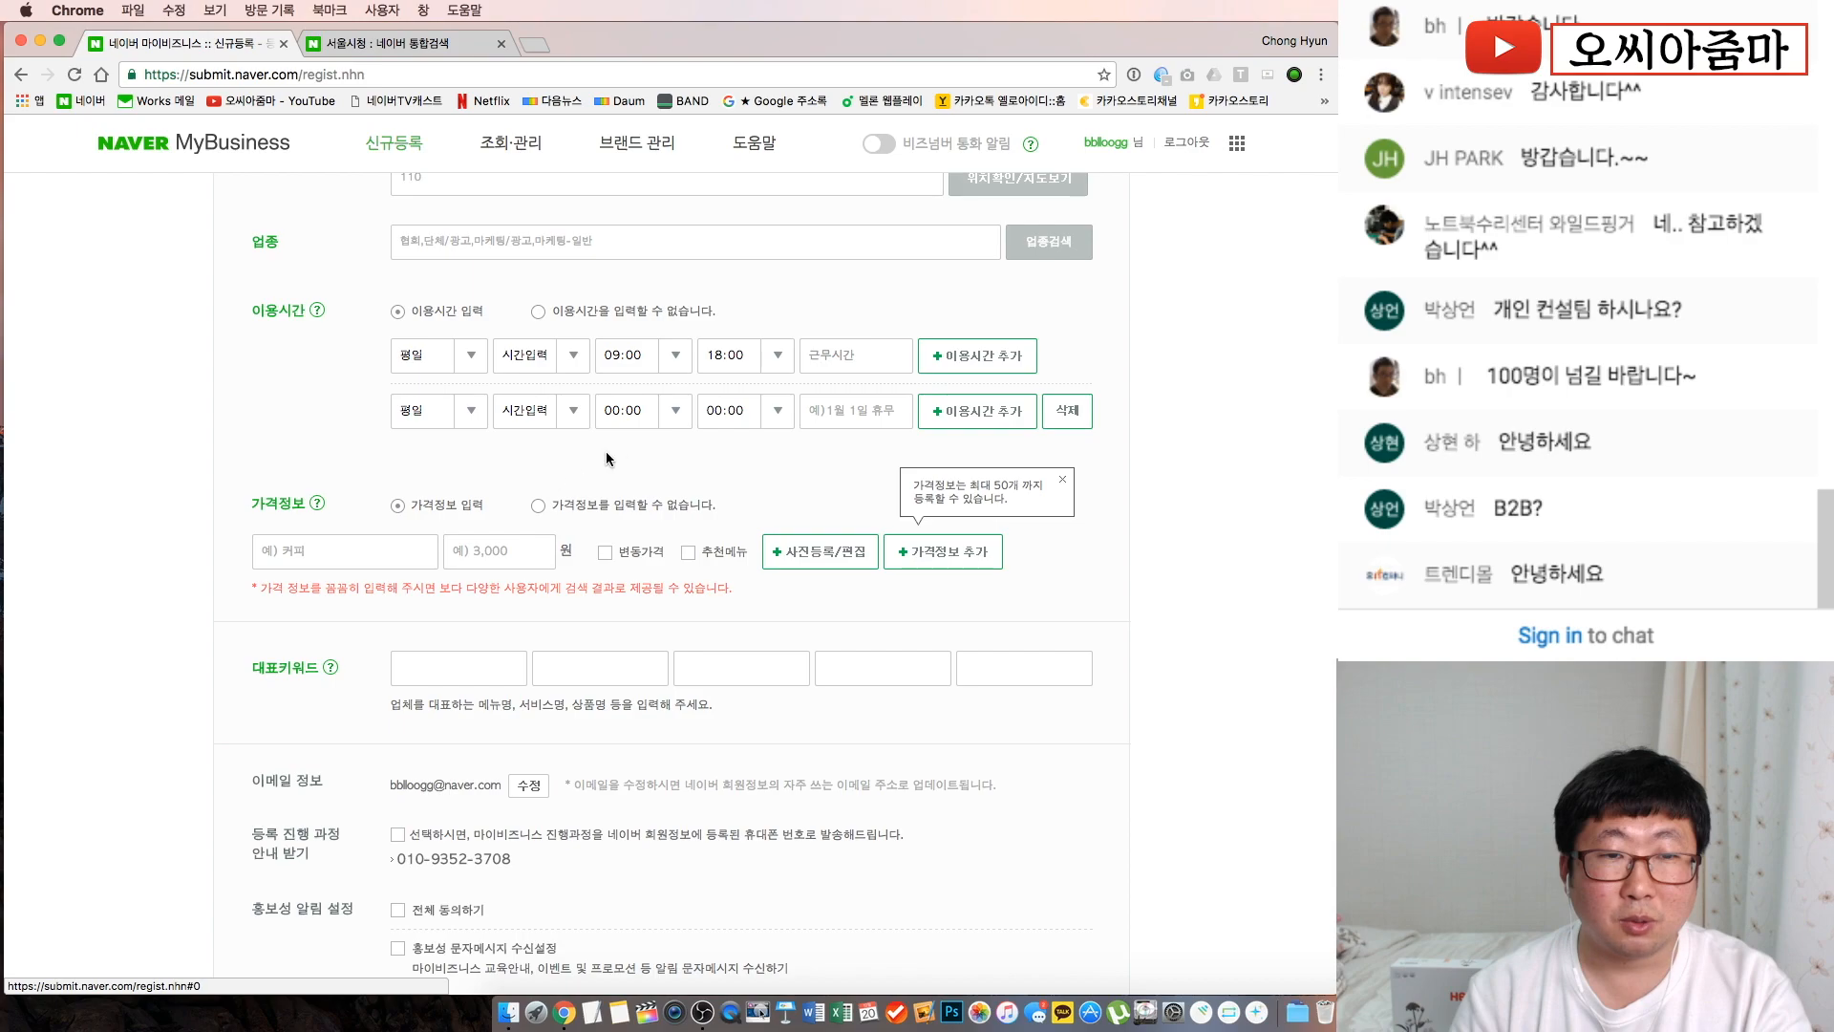
click(675, 413)
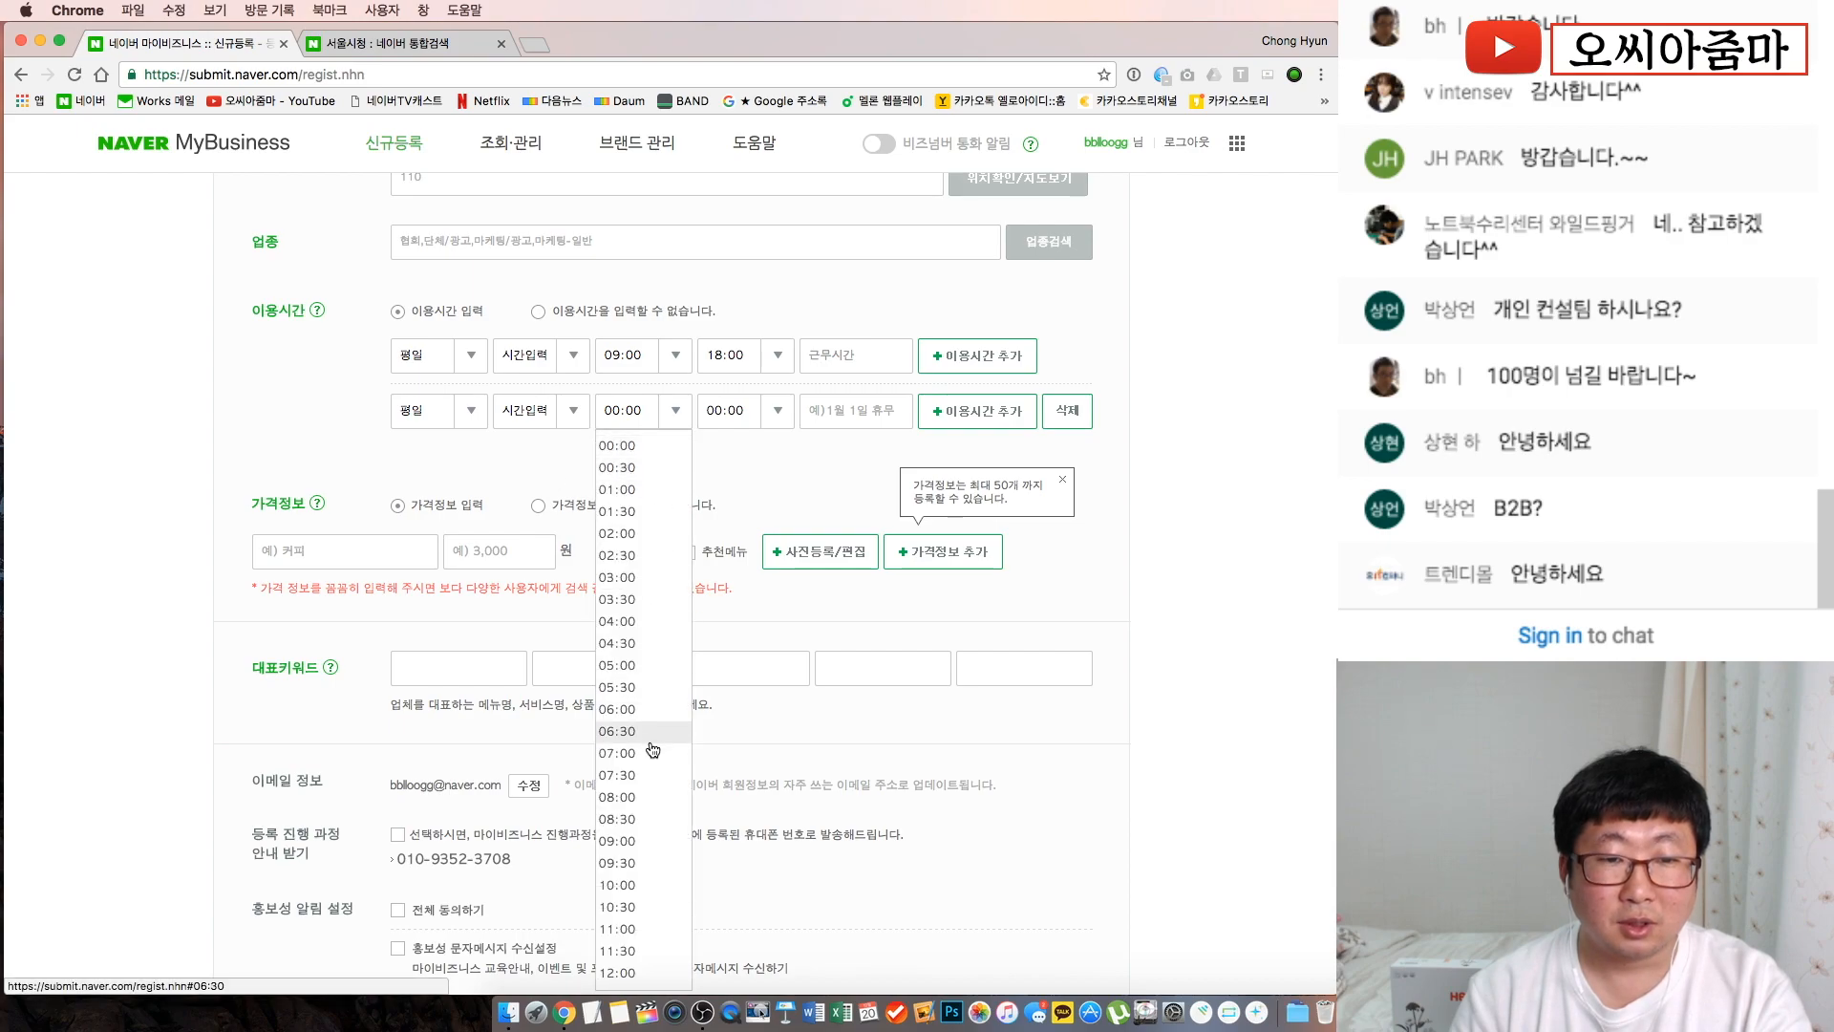
scroll(642, 915, down, 1)
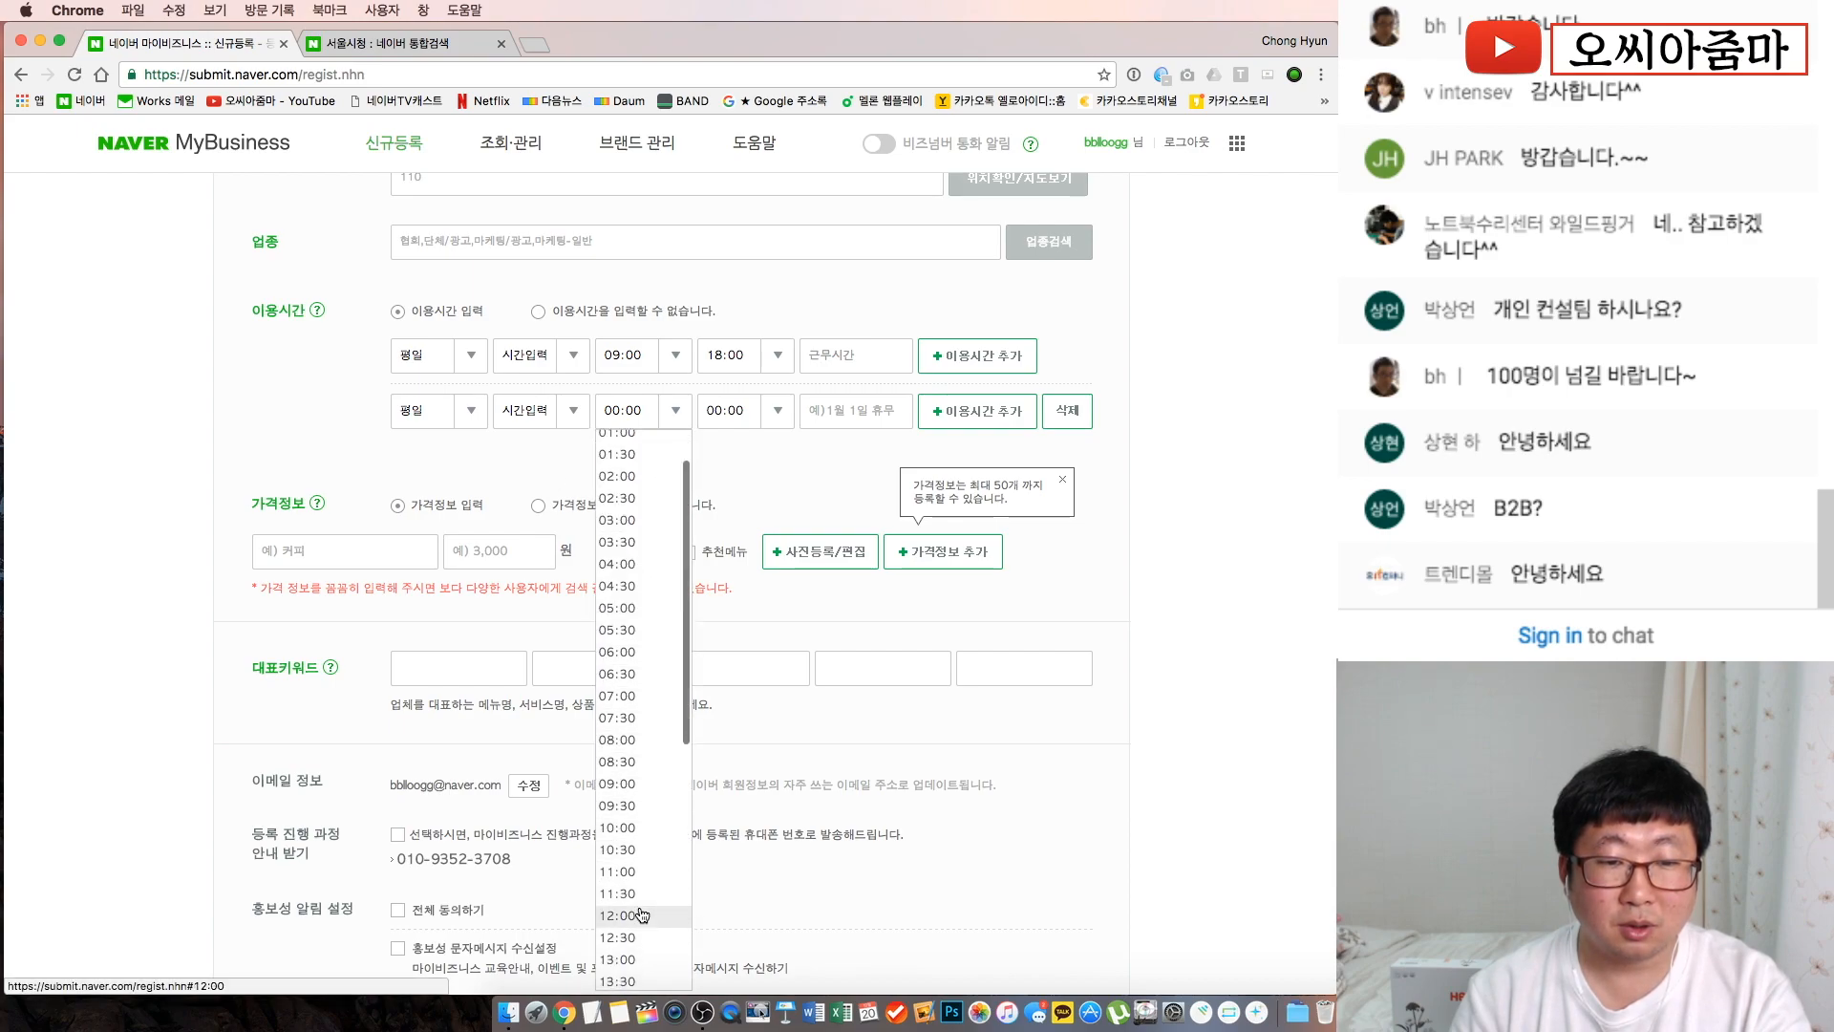
click(640, 935)
click(780, 409)
scroll(746, 774, down, 5)
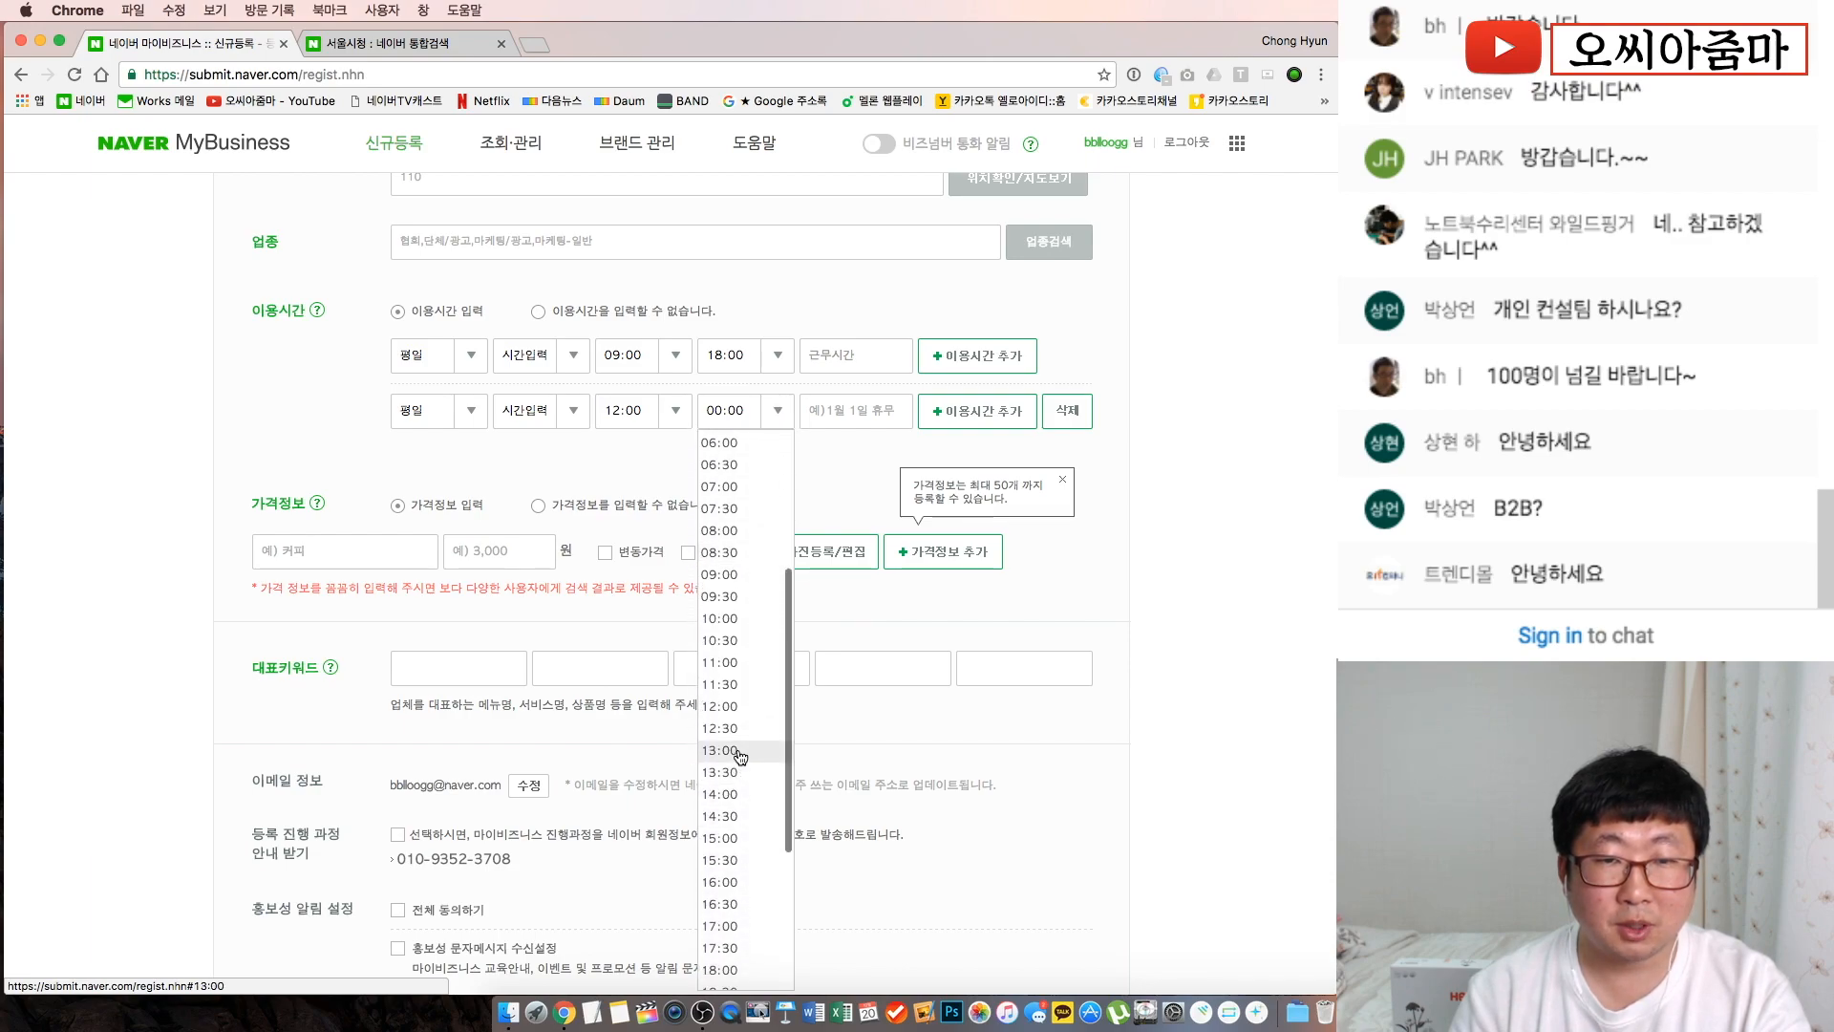
click(742, 751)
click(839, 401)
text(점)
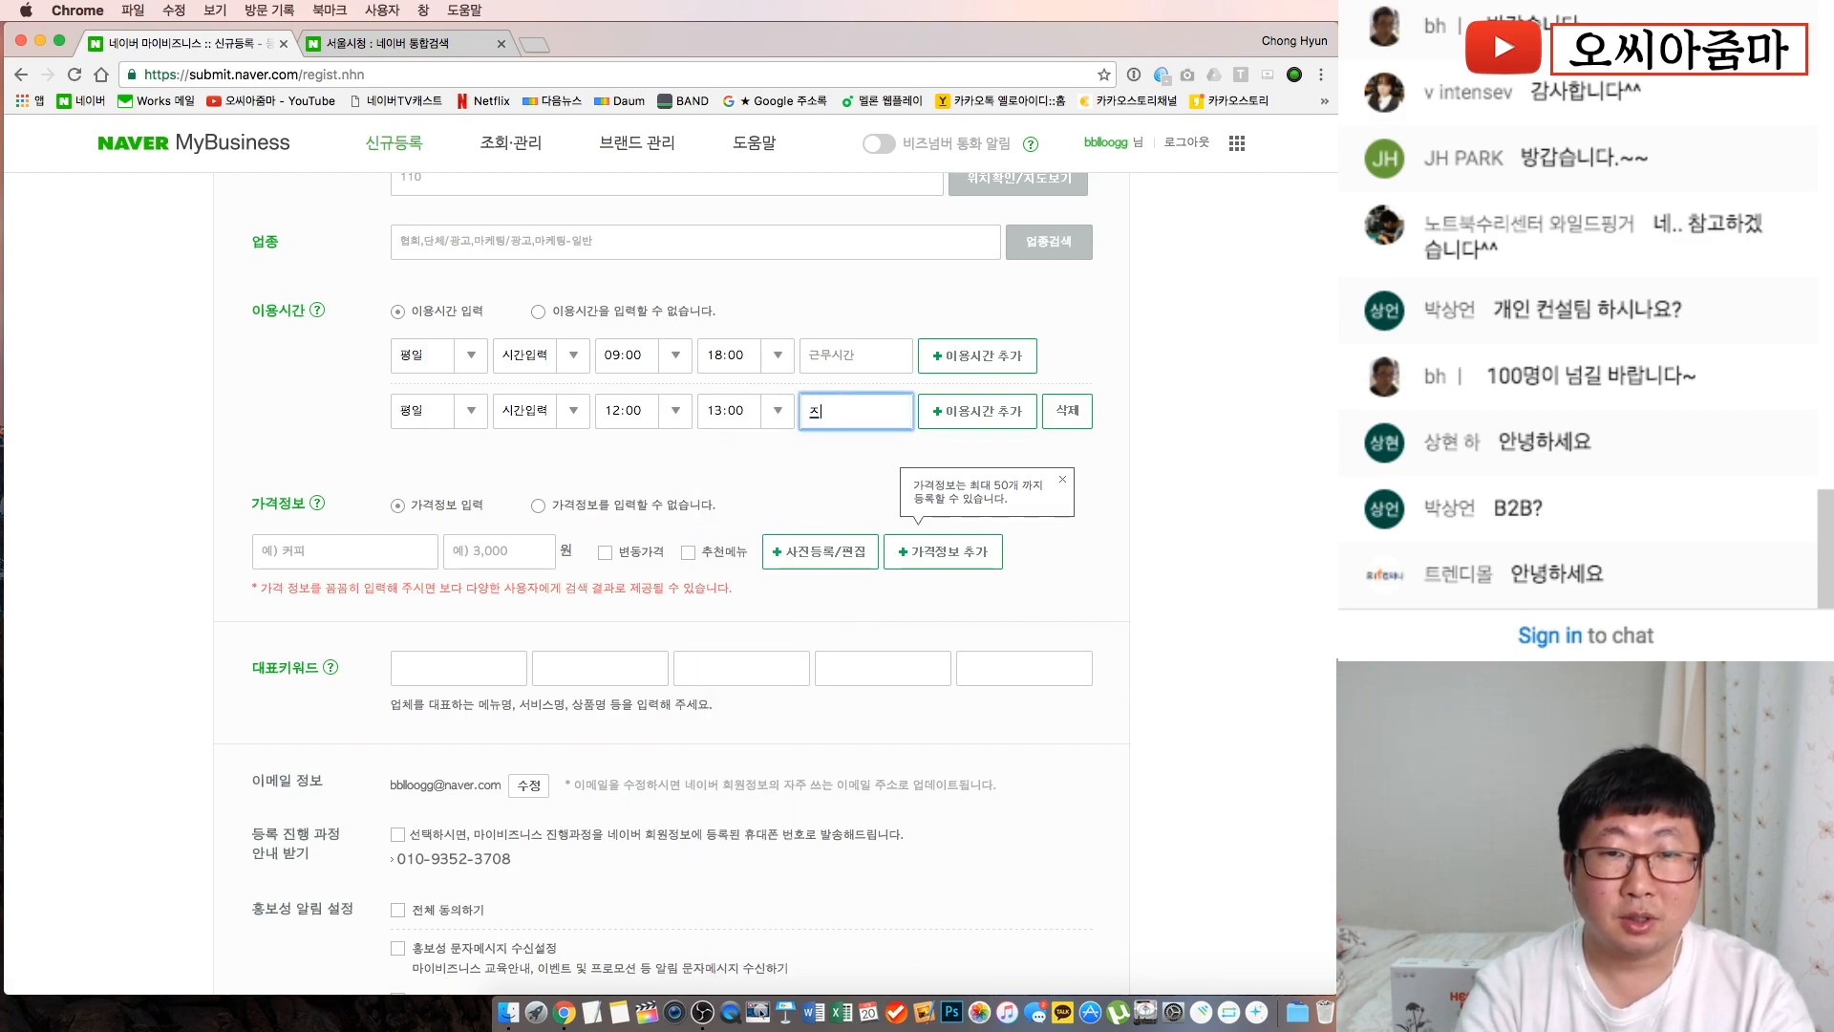
text(심시간)
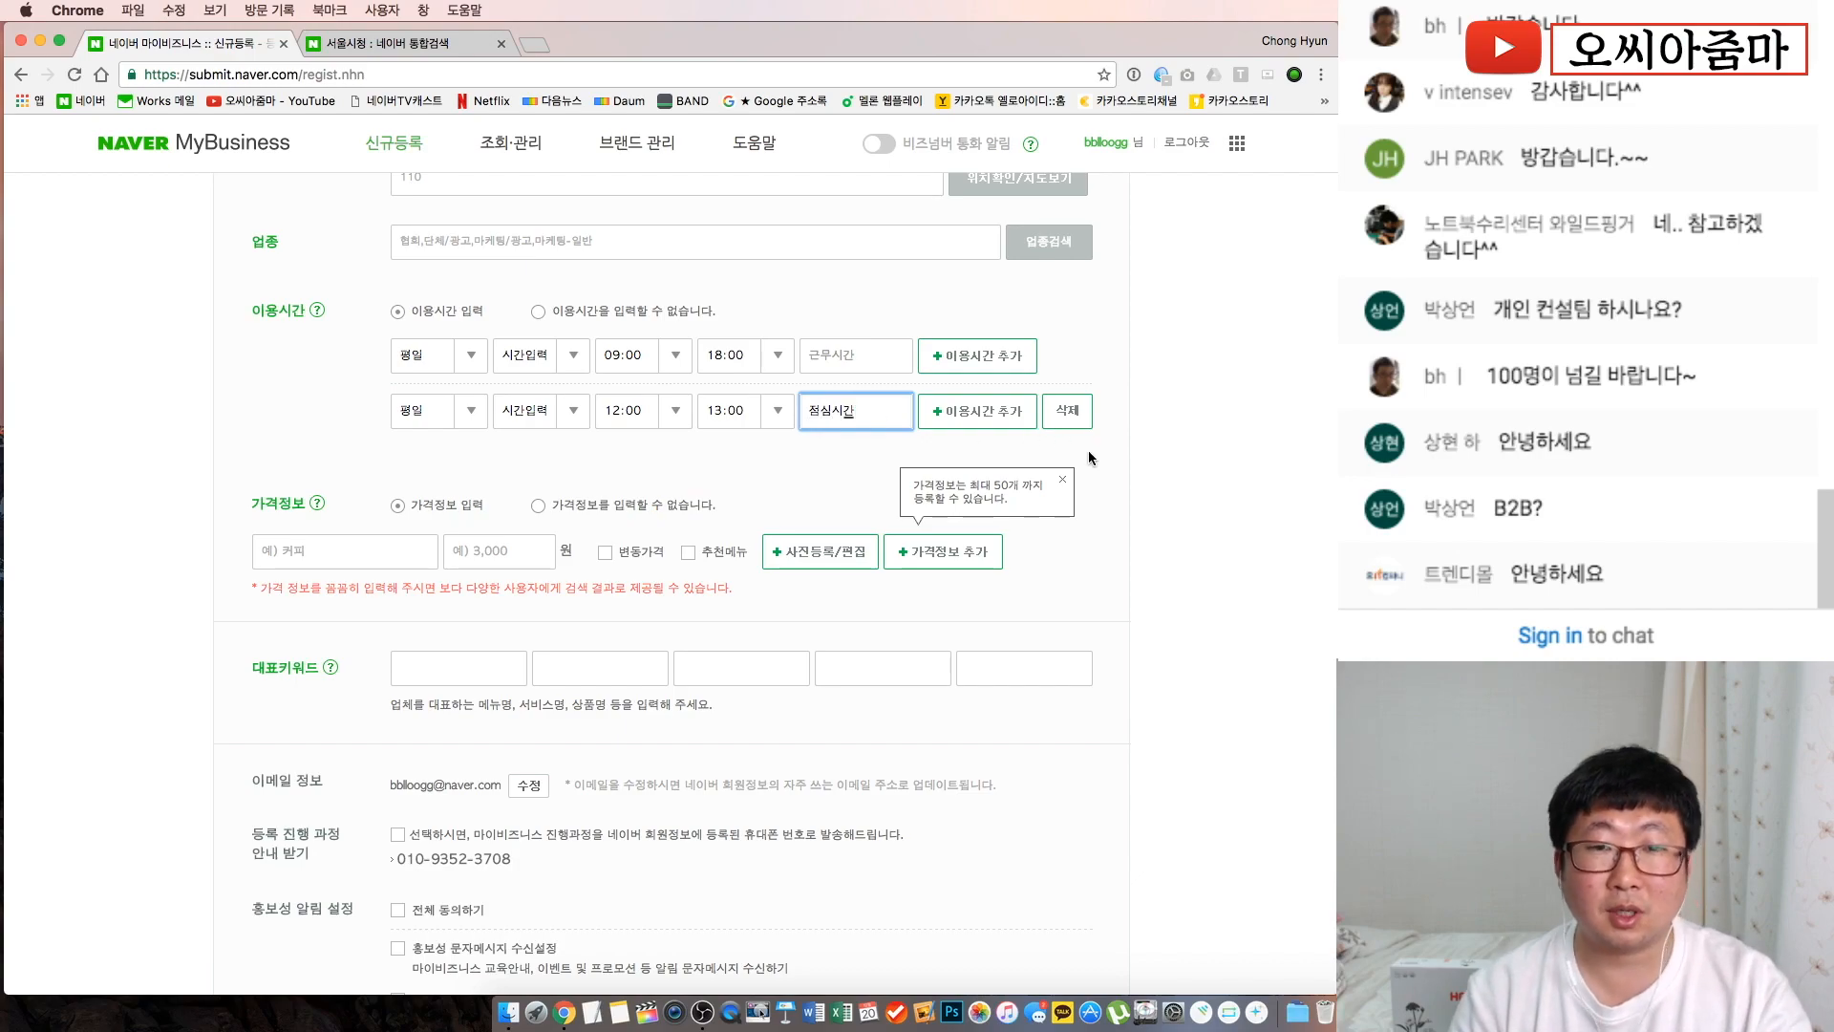
click(1149, 522)
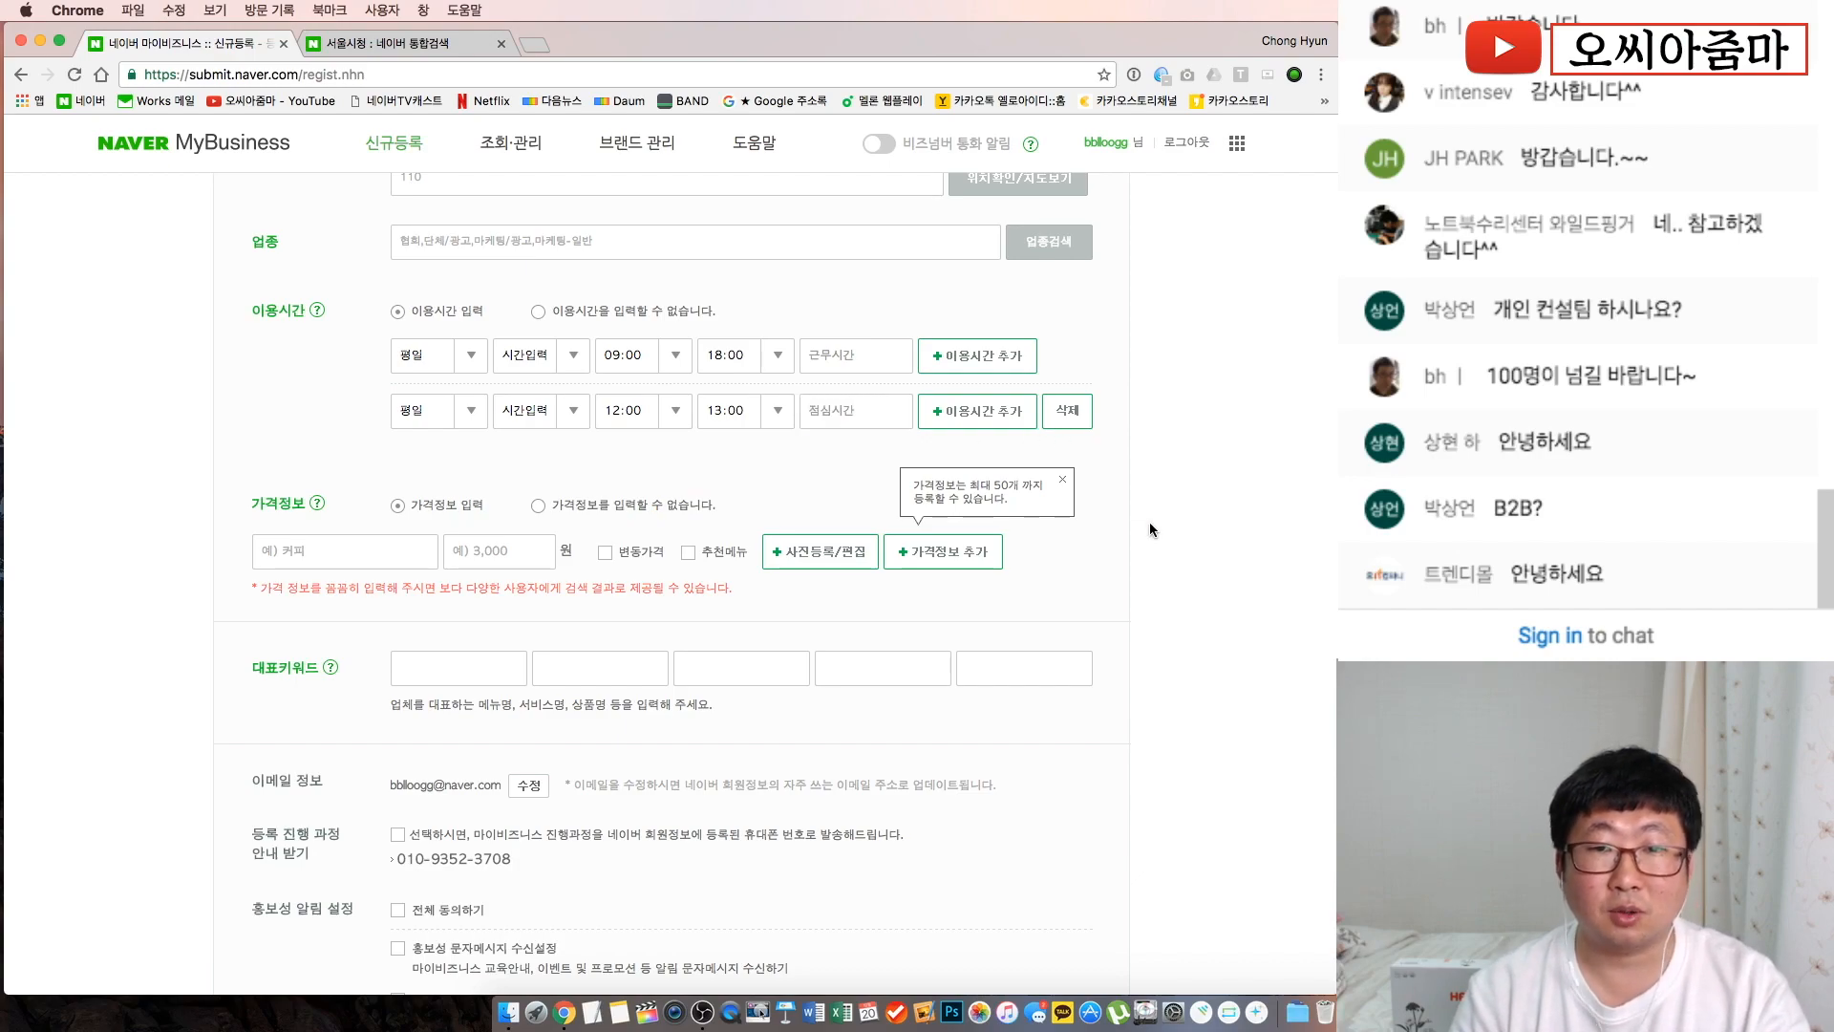
Add a 주말 row set to 휴무일 with the note 휴무일
click(981, 417)
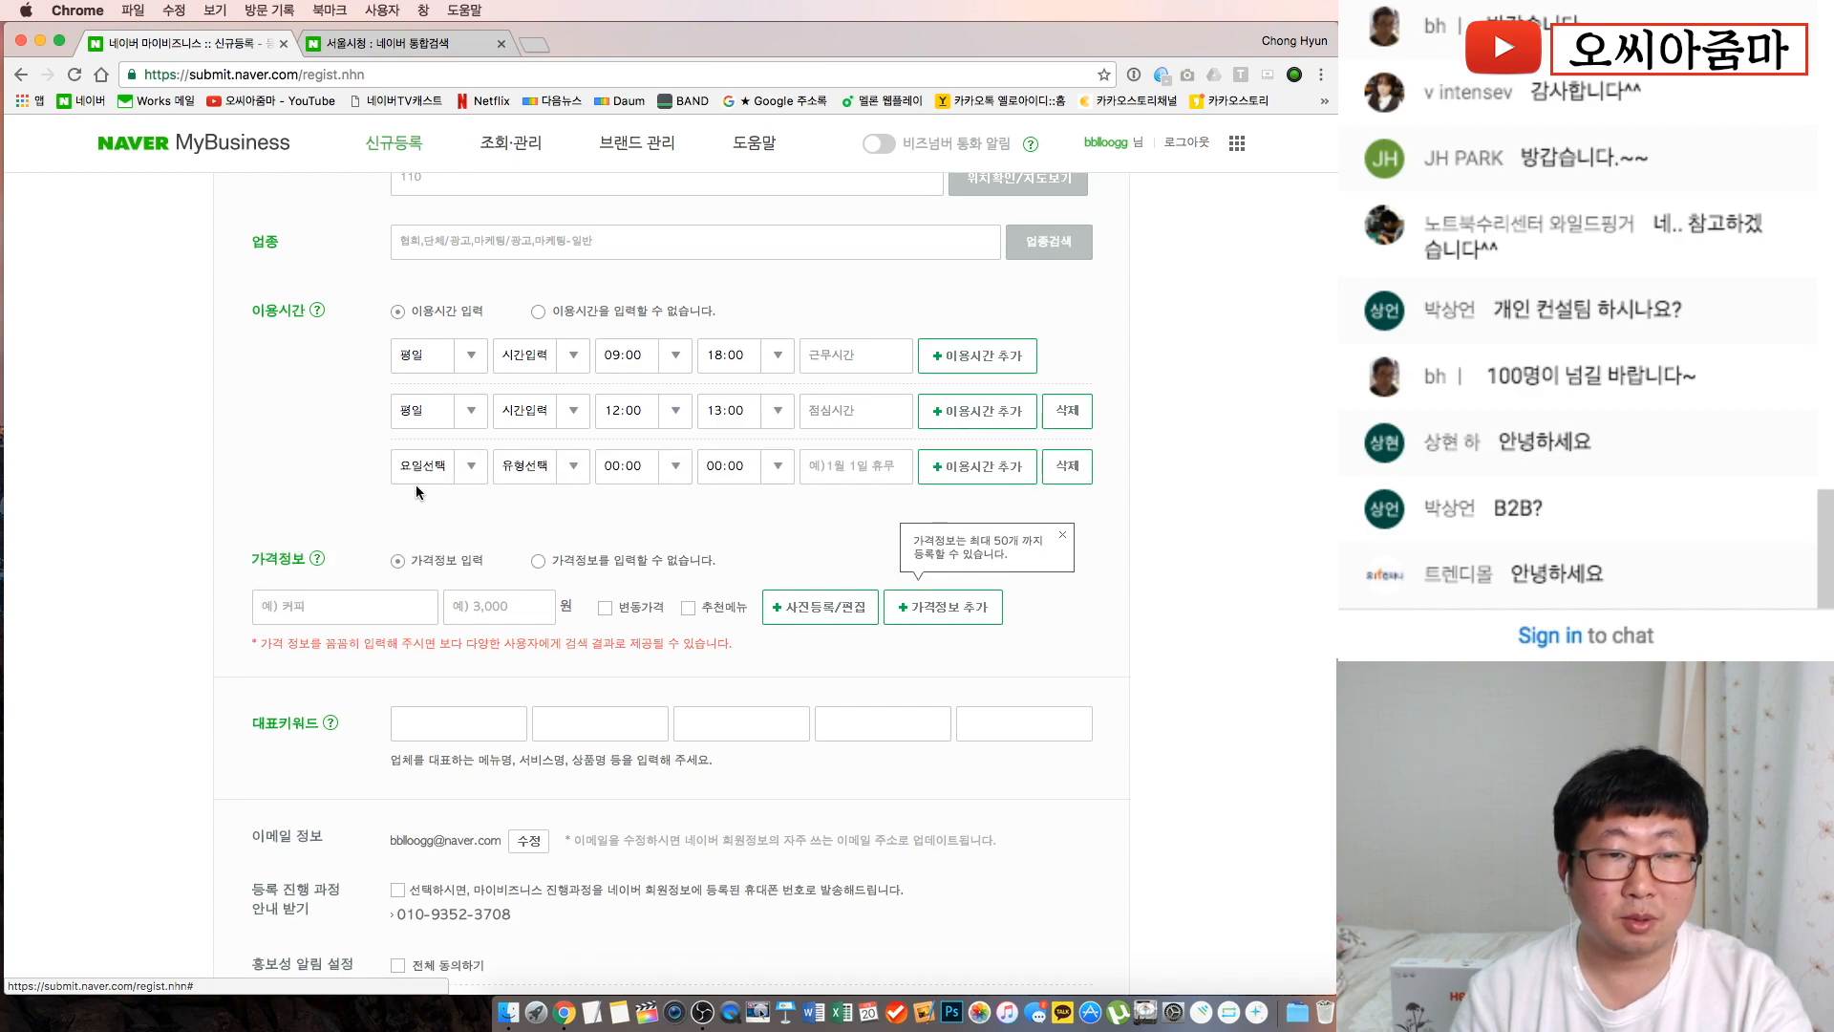
click(463, 467)
click(432, 570)
click(576, 467)
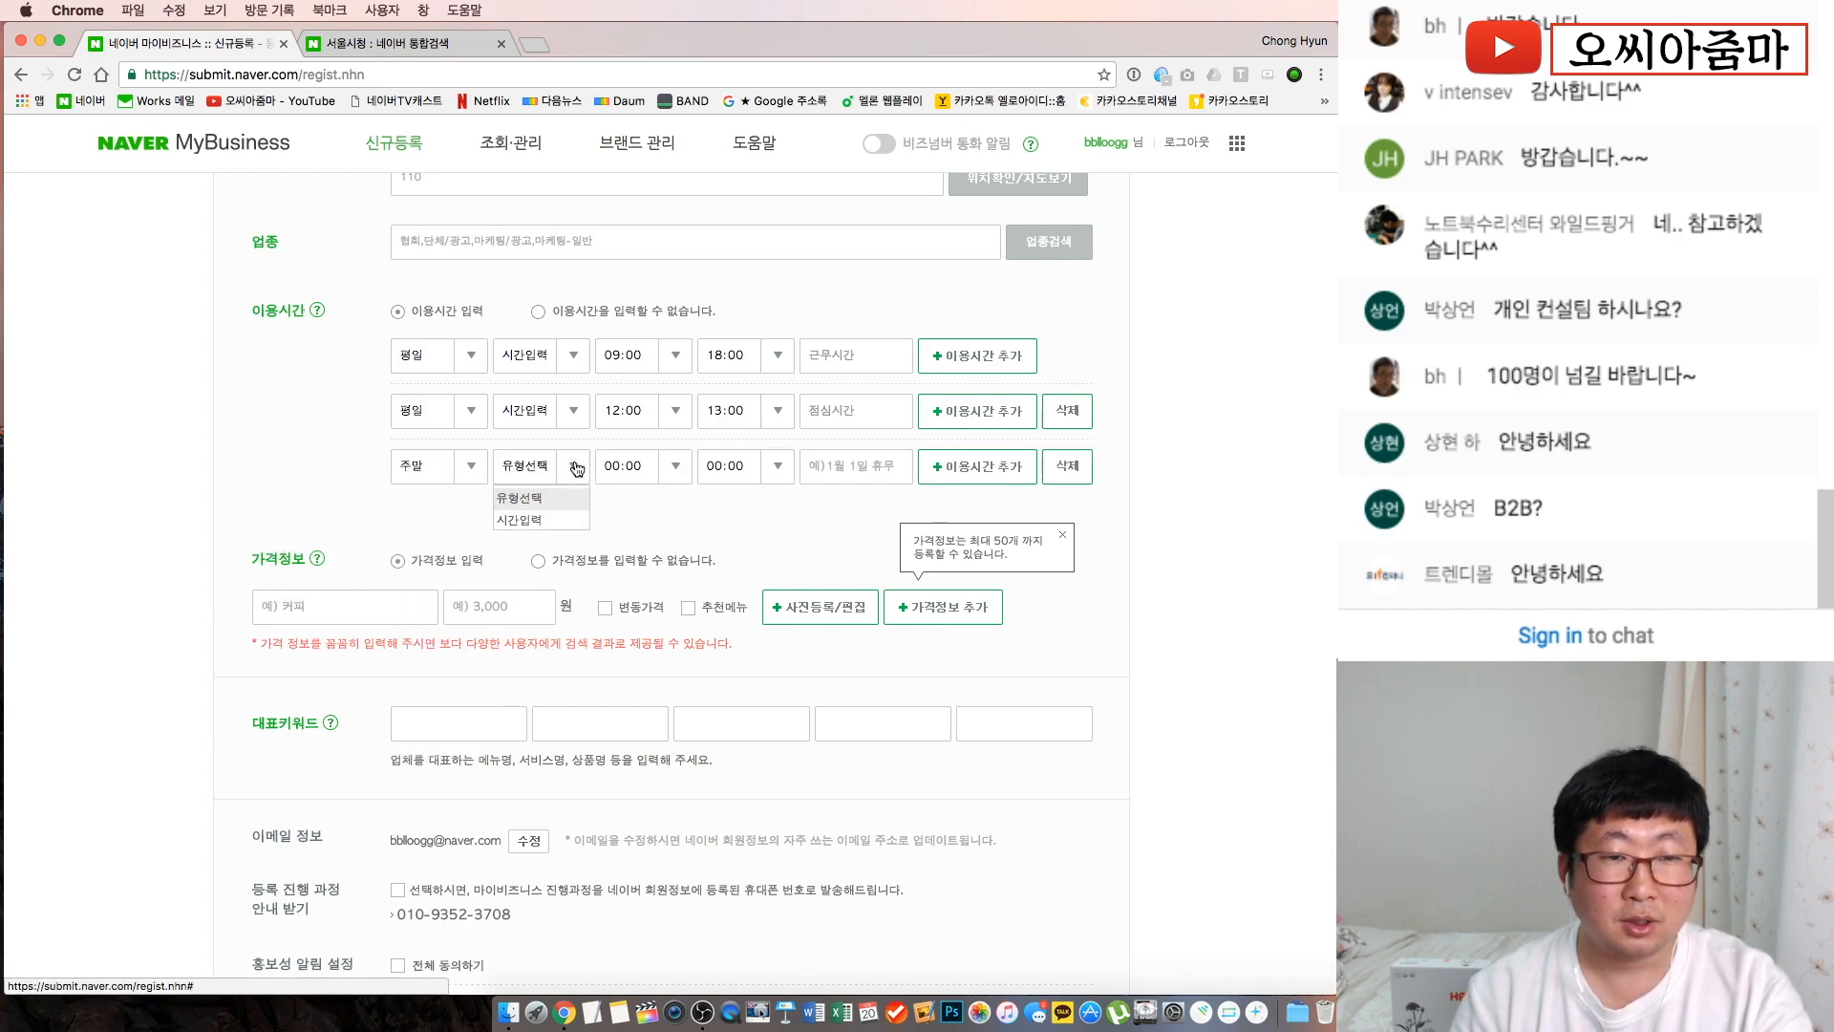
click(564, 568)
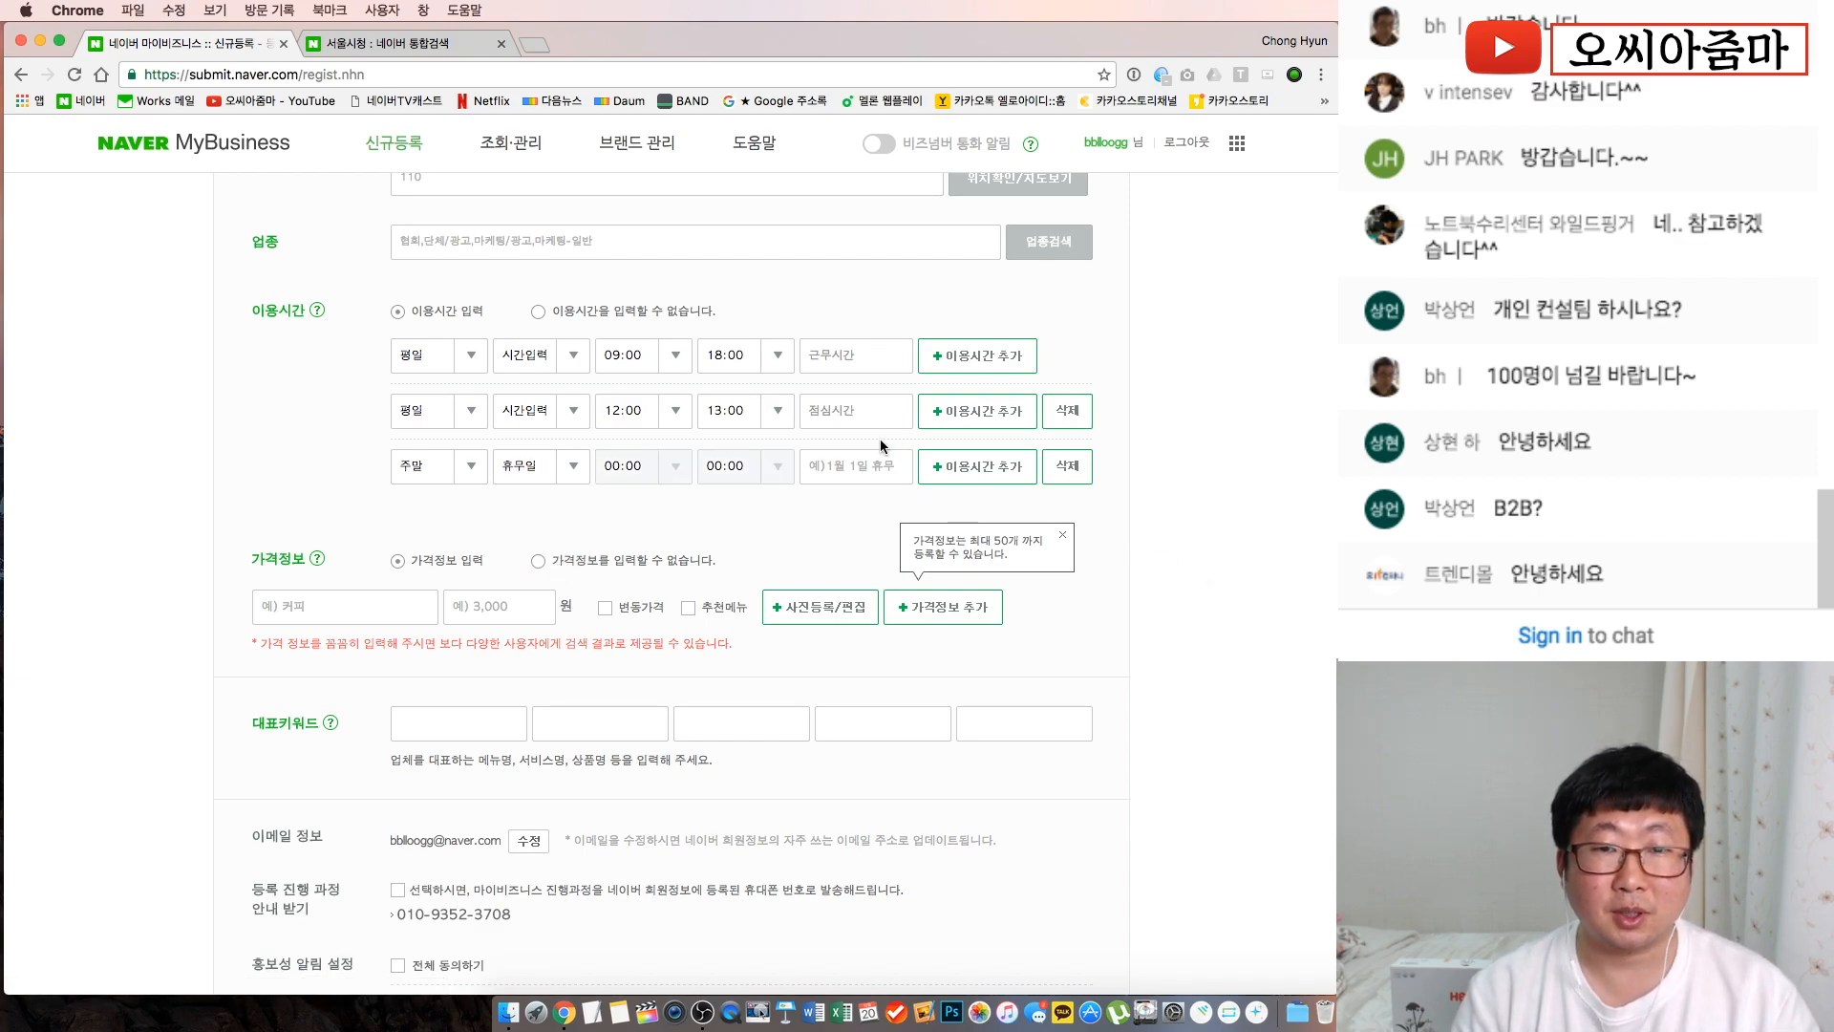
click(860, 466)
text(후무)
key(BackSpace)
key(BackSpace)
key(BackSpace)
key(BackSpace)
text(휴미)
key(BackSpace)
key(BackSpace)
text(무일)
click(767, 542)
Set 가격정보 to '가격정보를 입력할 수 없습니다' and dismiss the price guide tips
scroll(766, 542, down, 3)
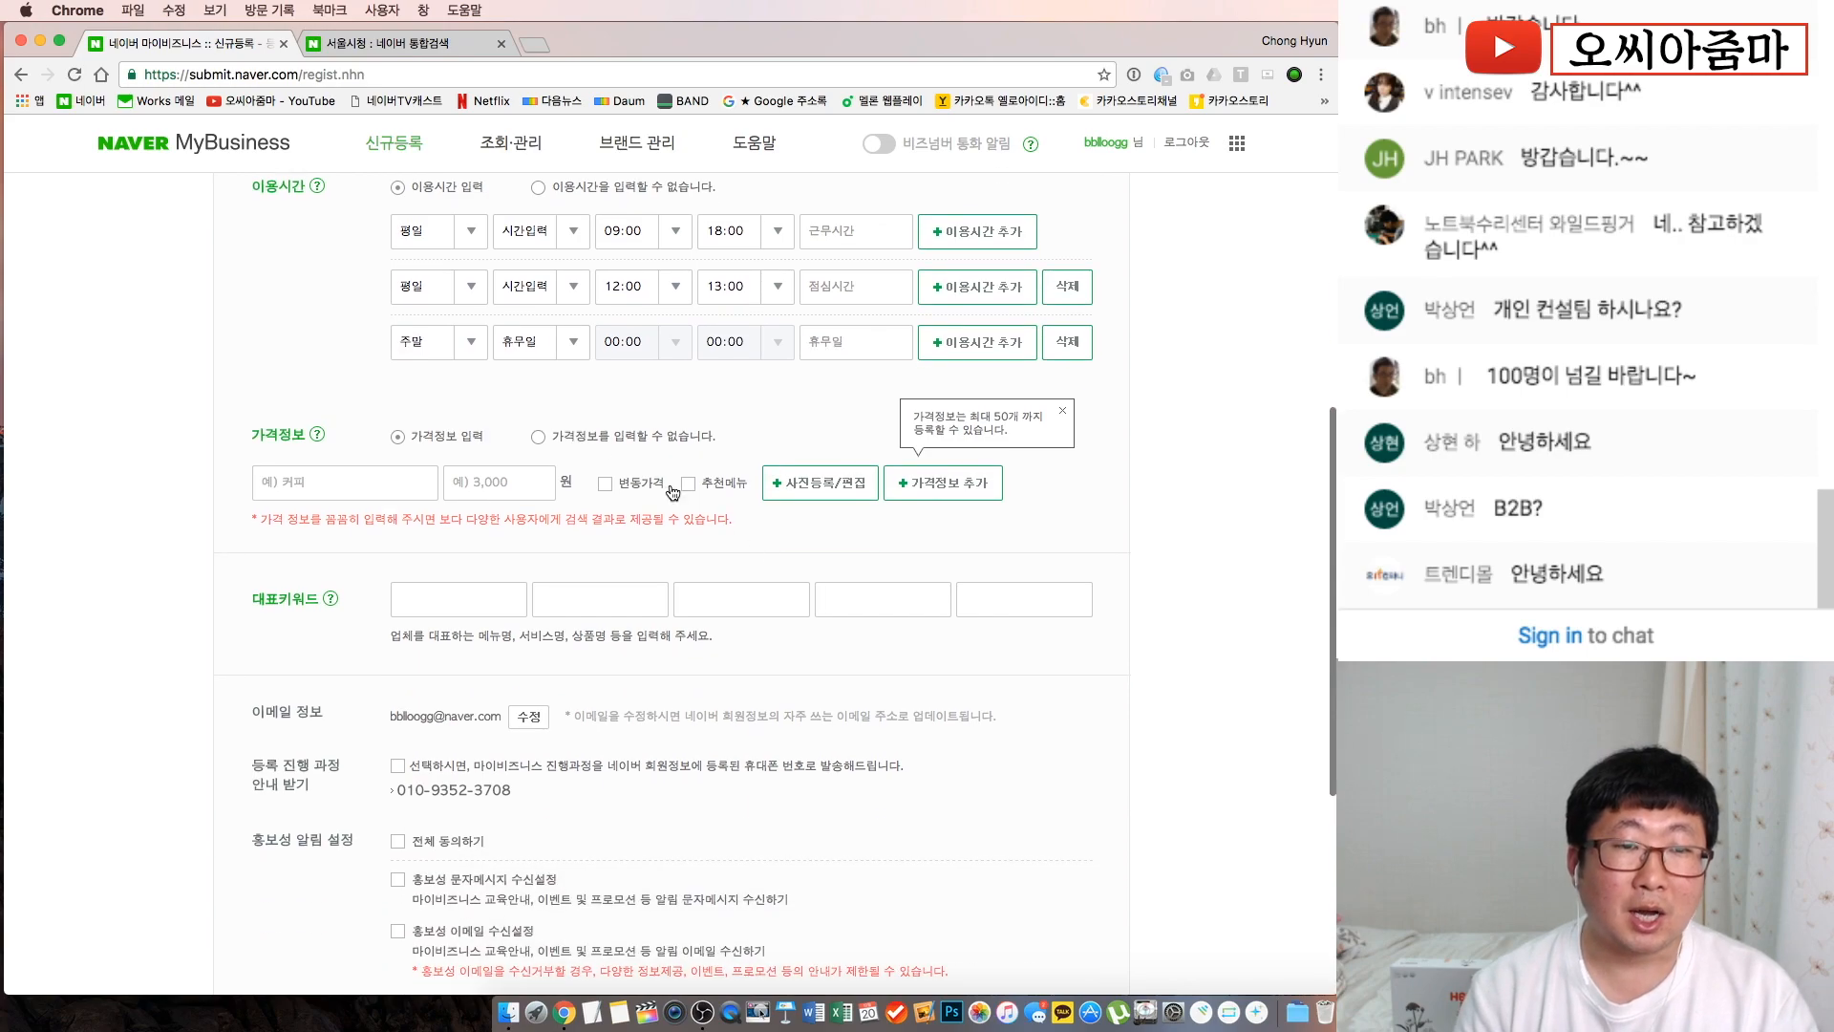
click(541, 438)
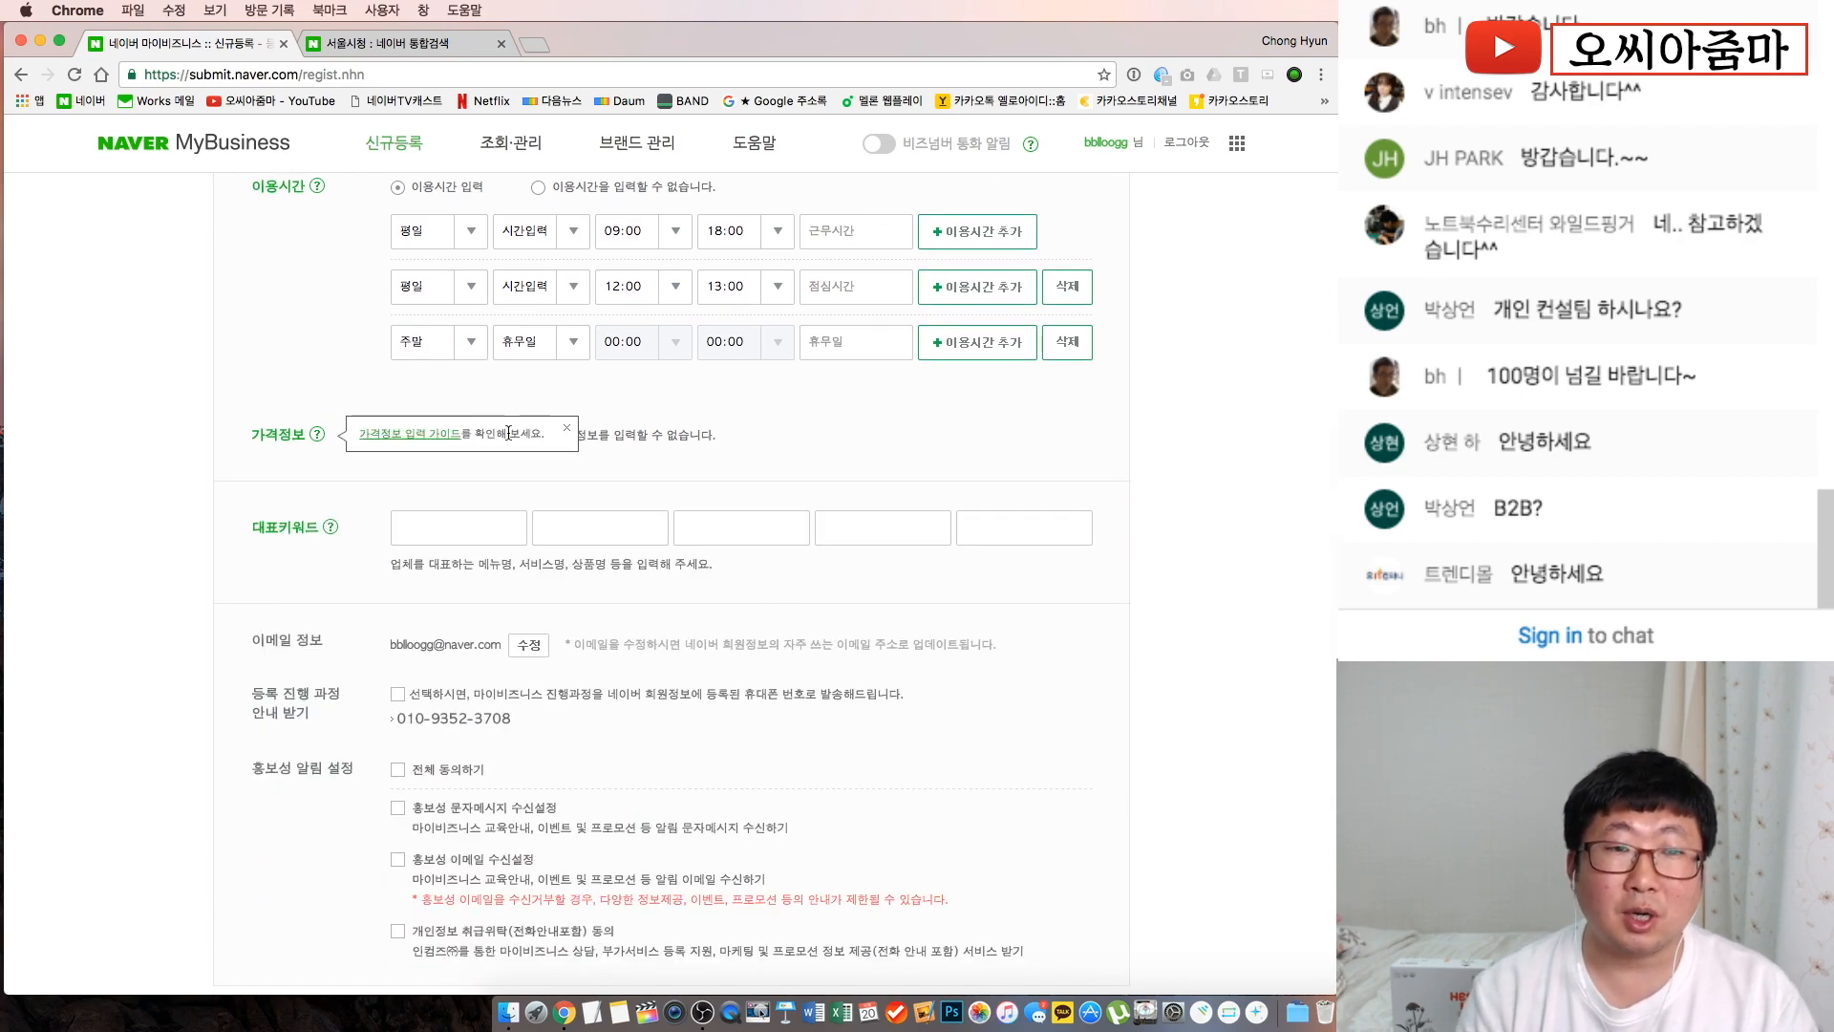
click(567, 430)
click(398, 440)
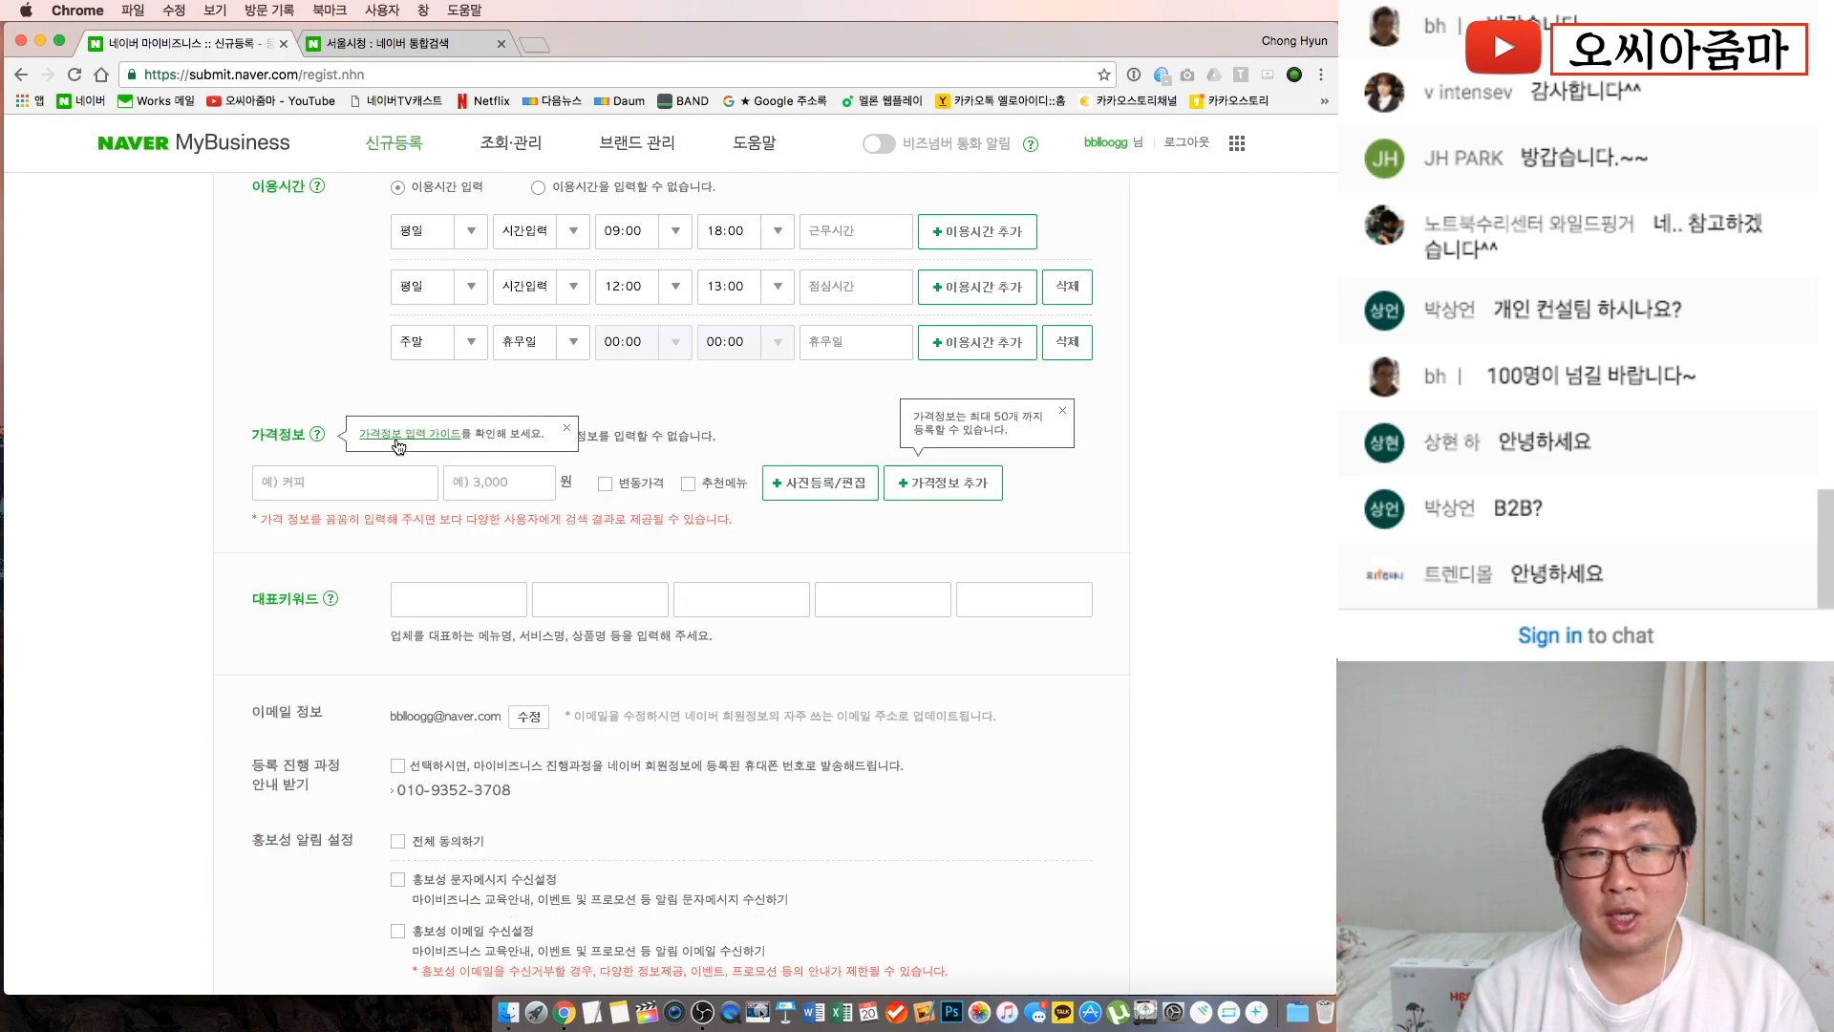
click(568, 429)
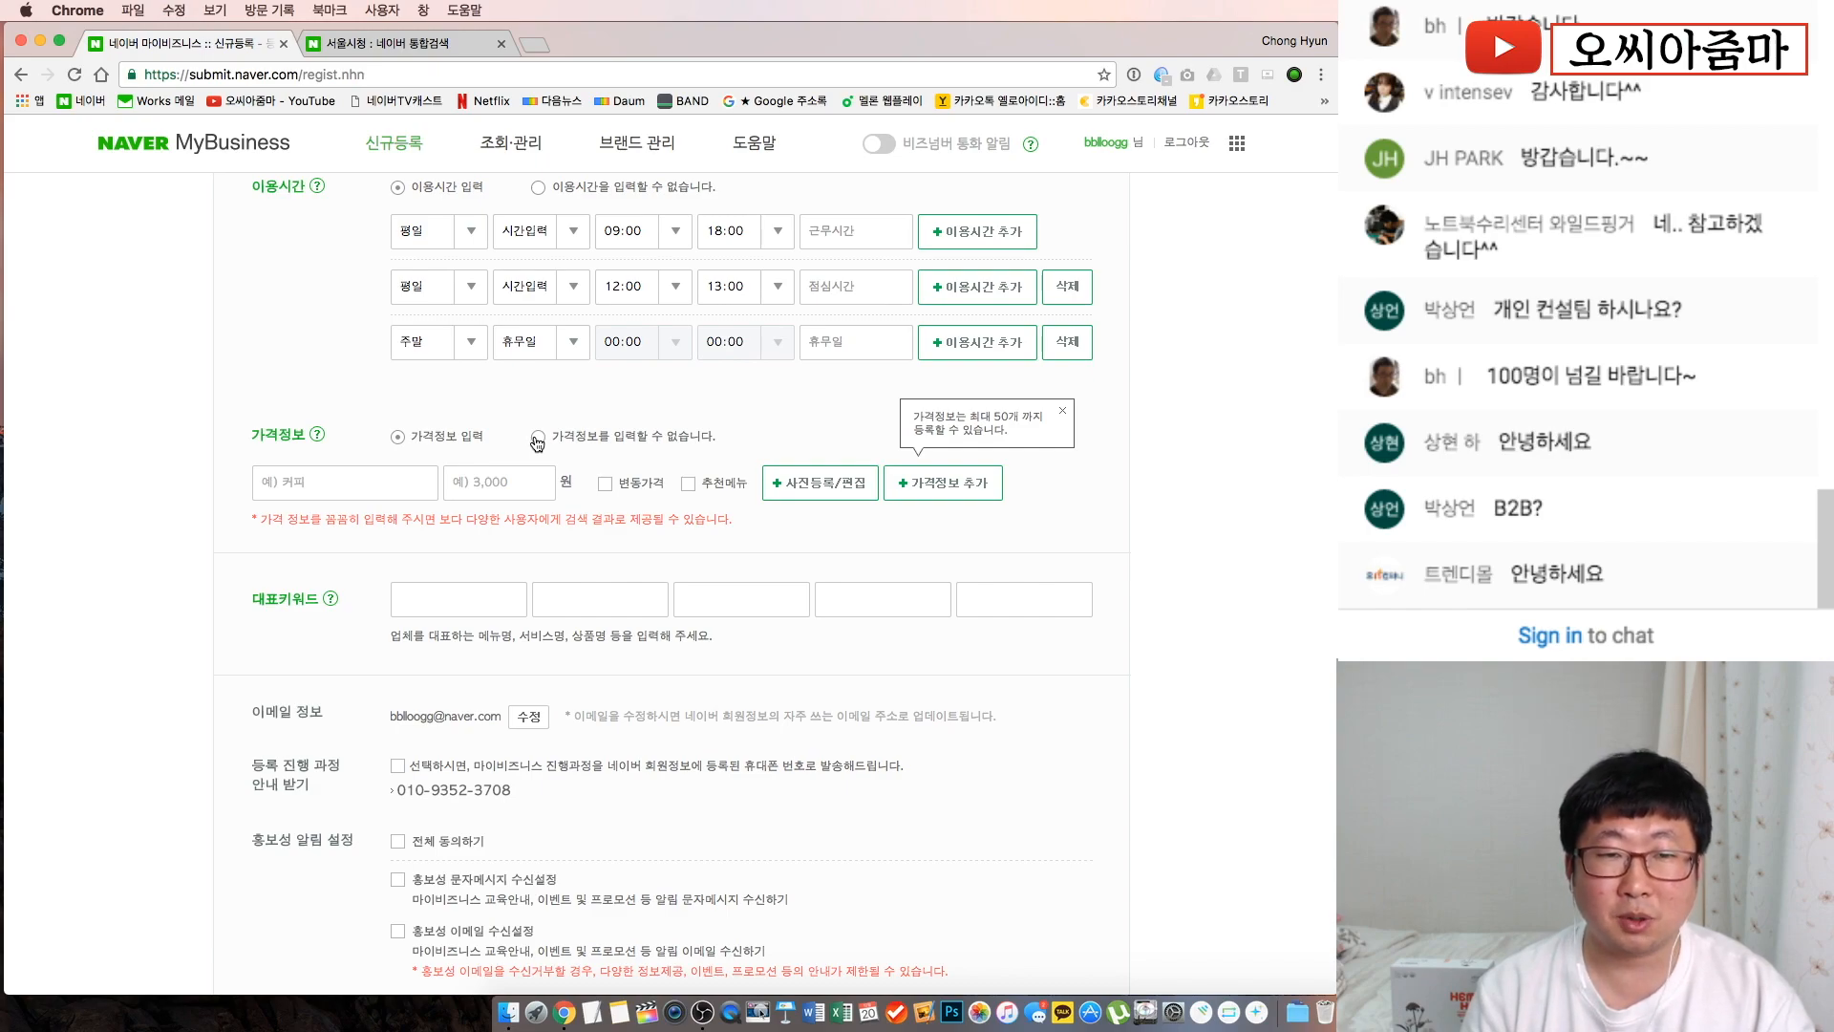
click(537, 439)
click(567, 429)
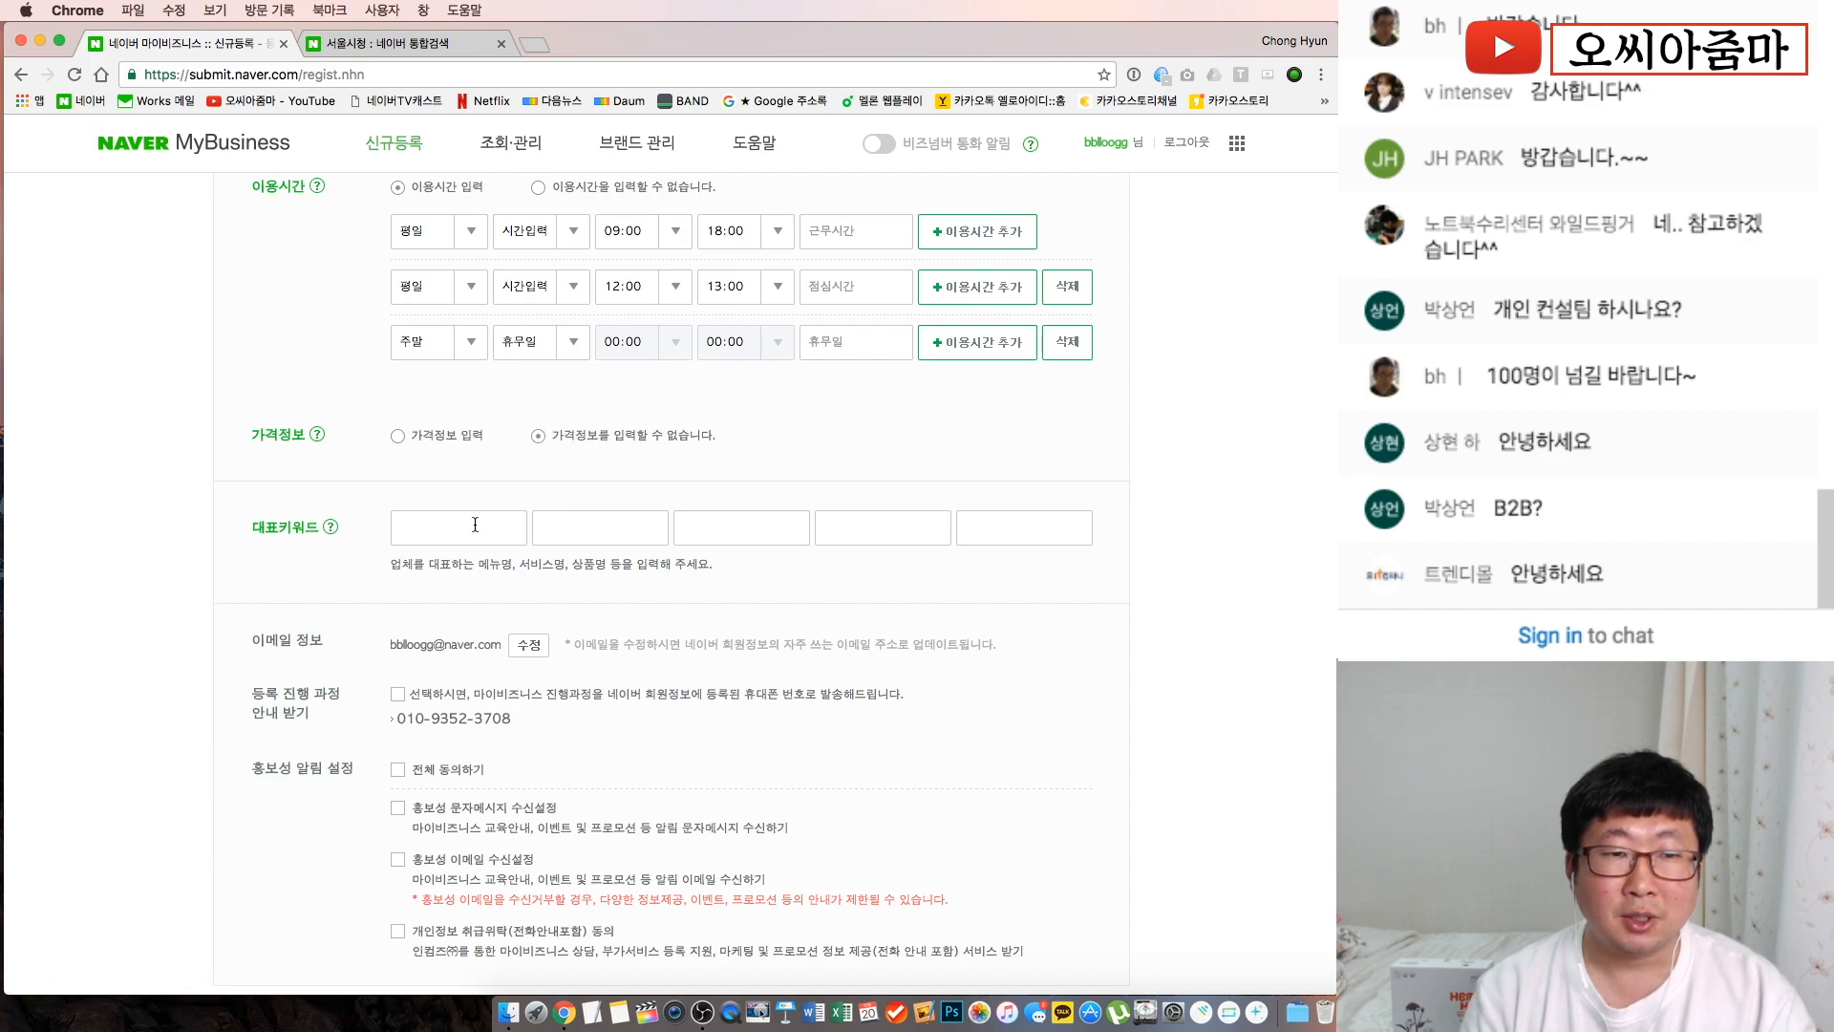
Zoom the page to 150% and place the cursor in the first 대표키워드 box
scroll(472, 535, down, 5)
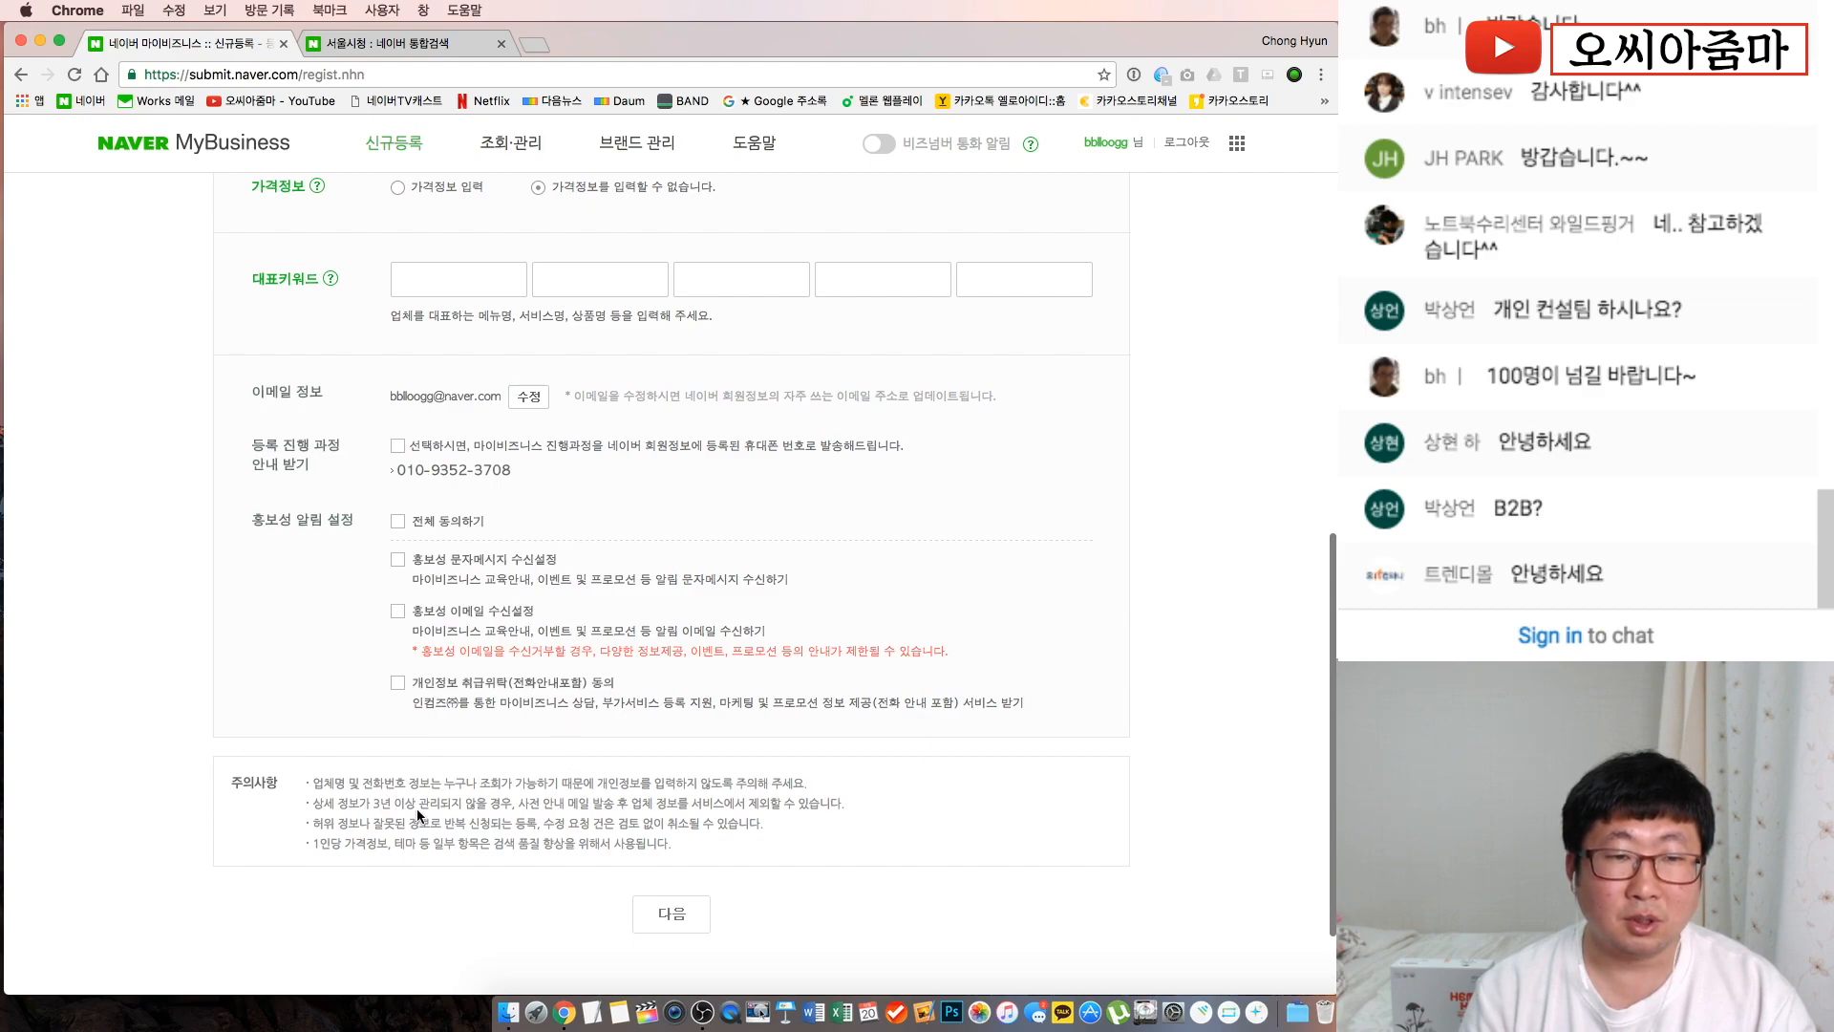
scroll(357, 573, up, 4)
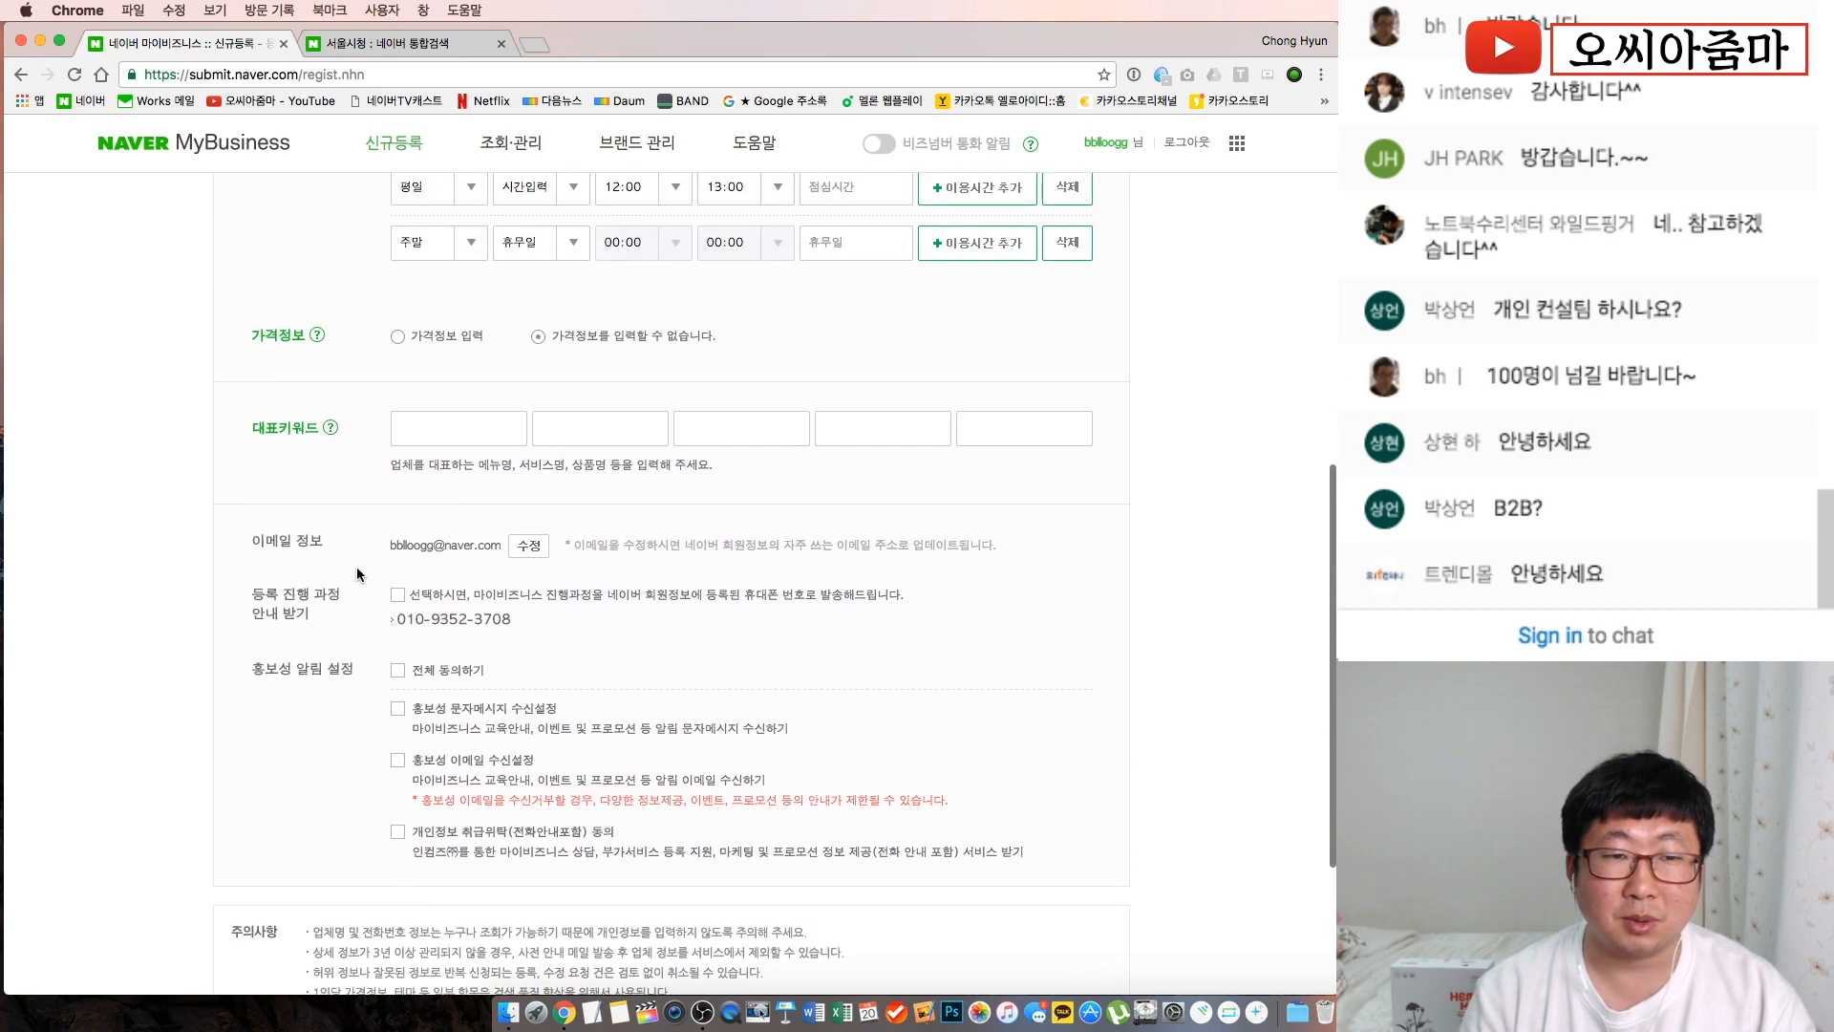
click(441, 495)
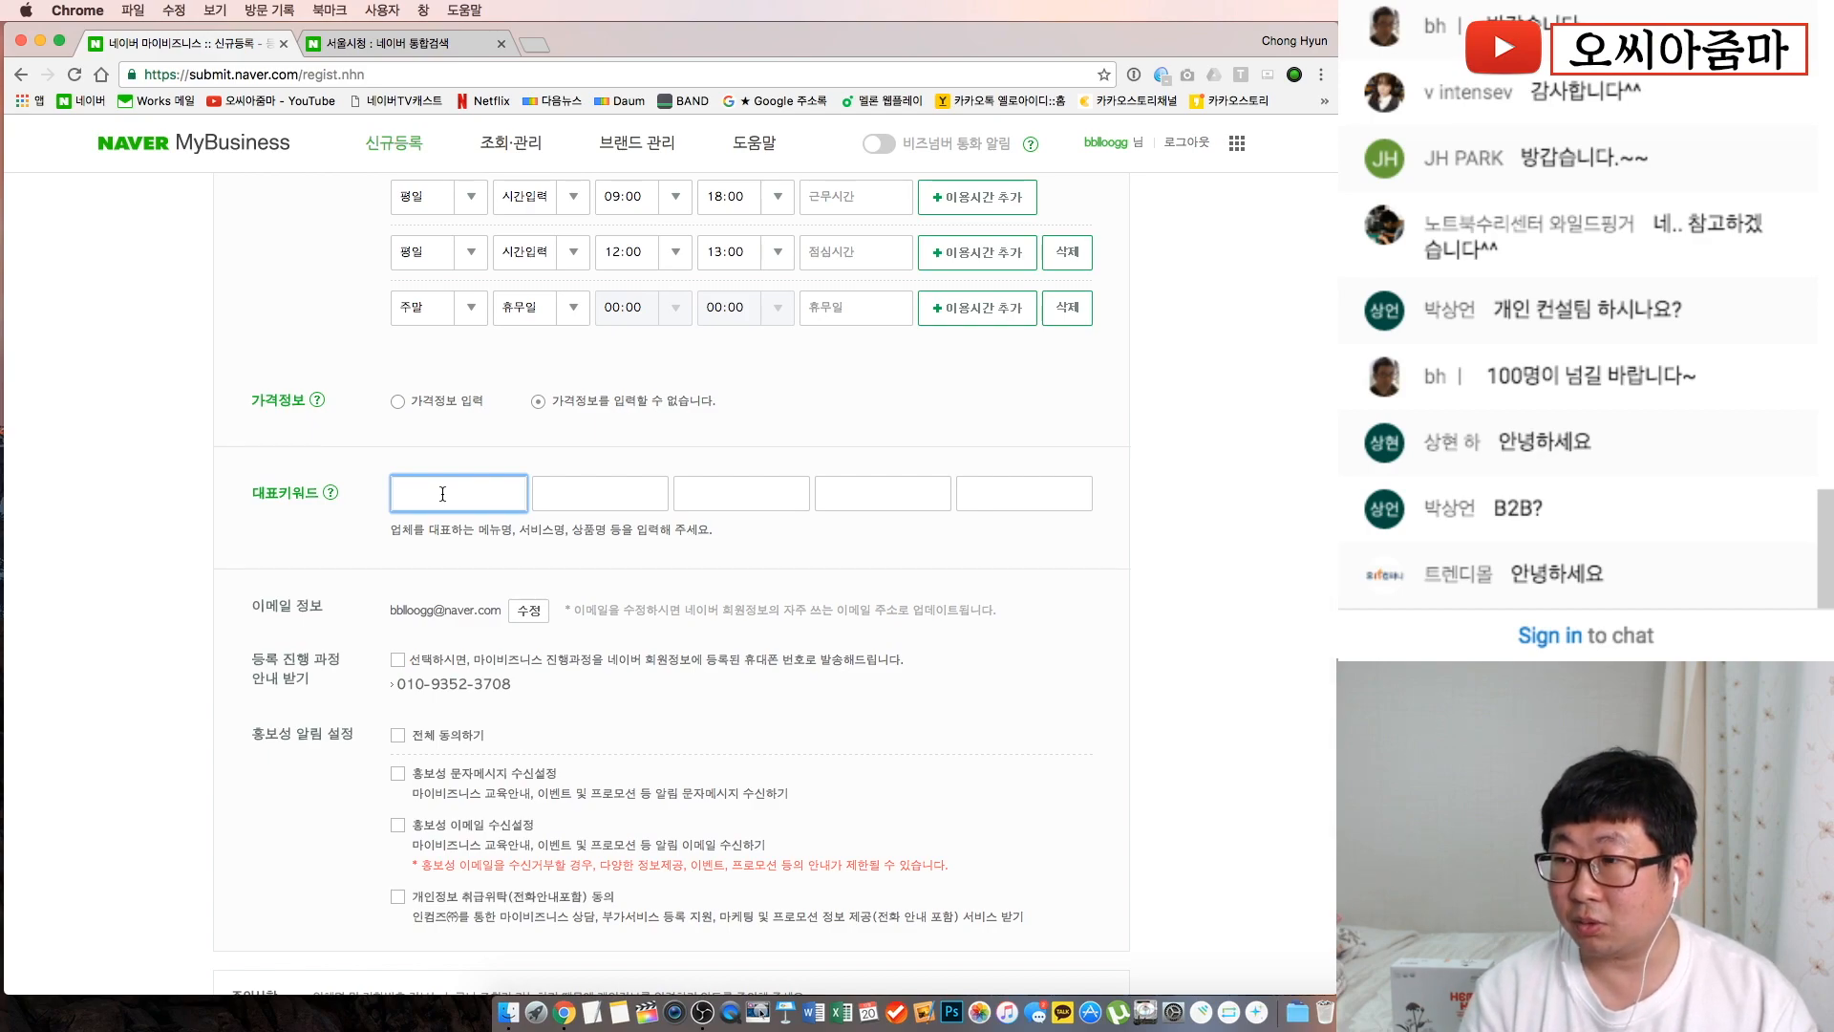
key(super+equal)
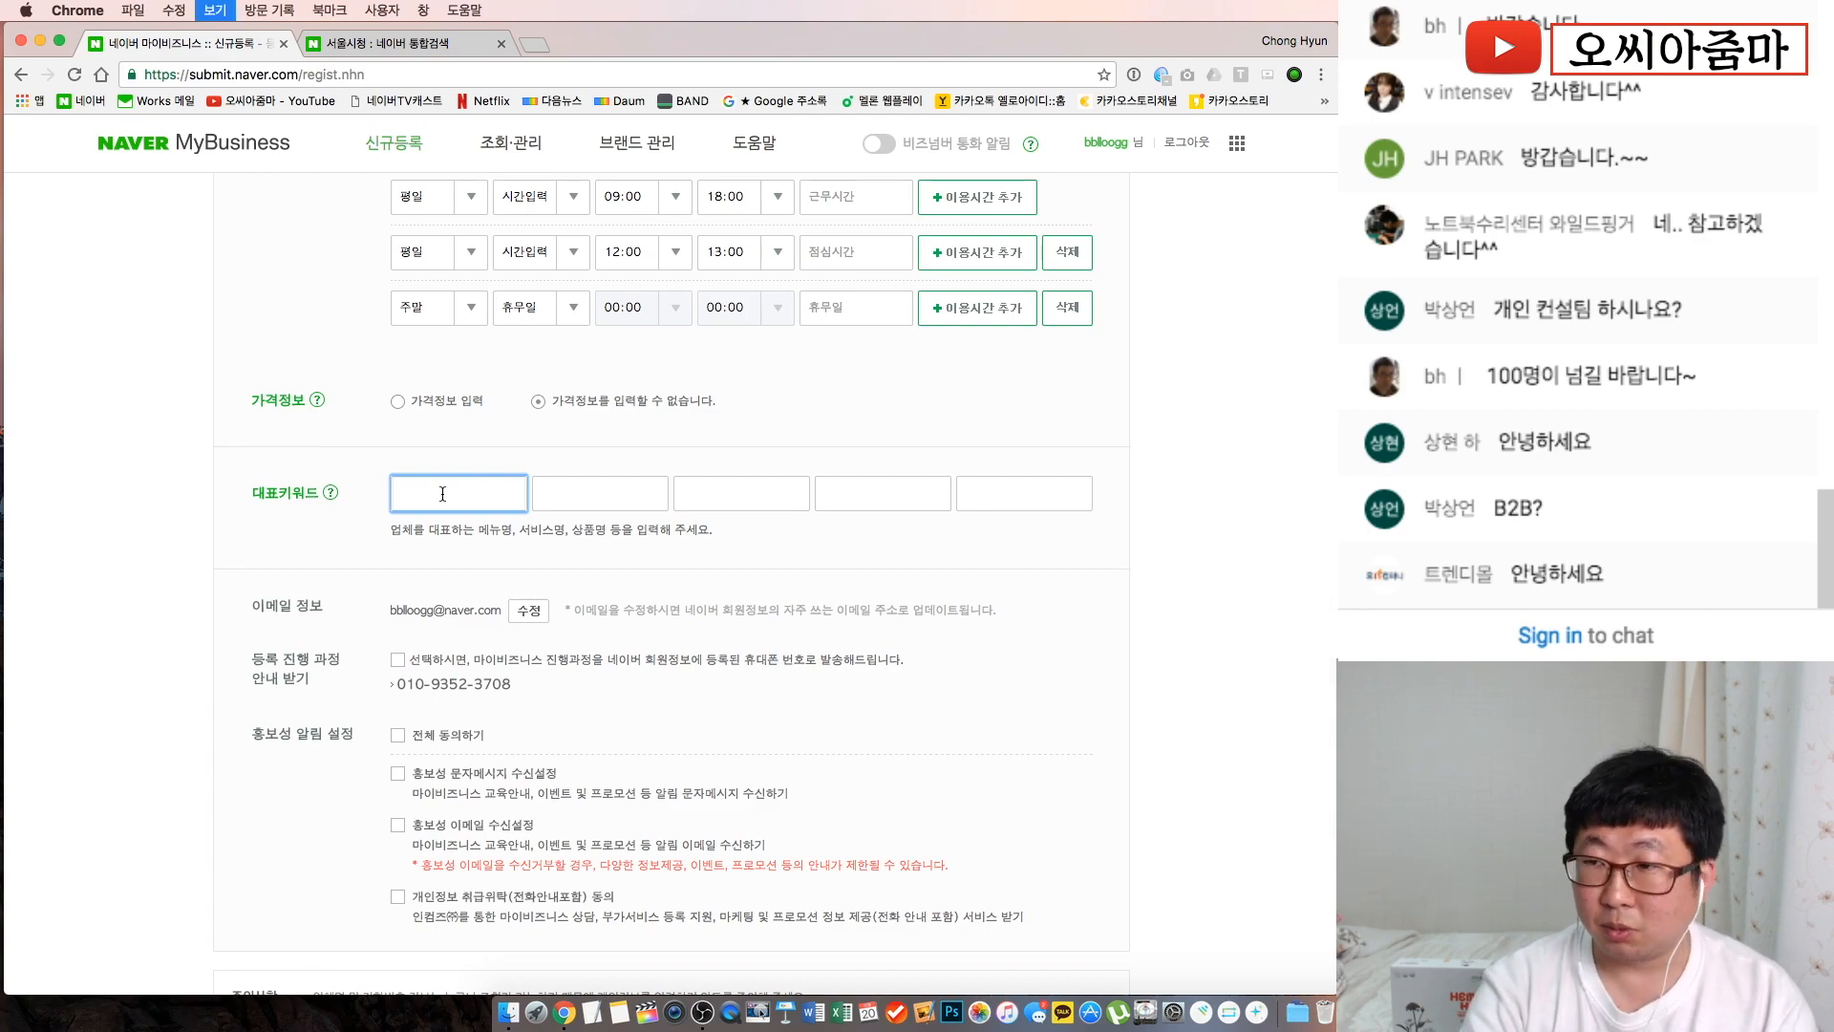
key(super+equal)
key(super+equal)
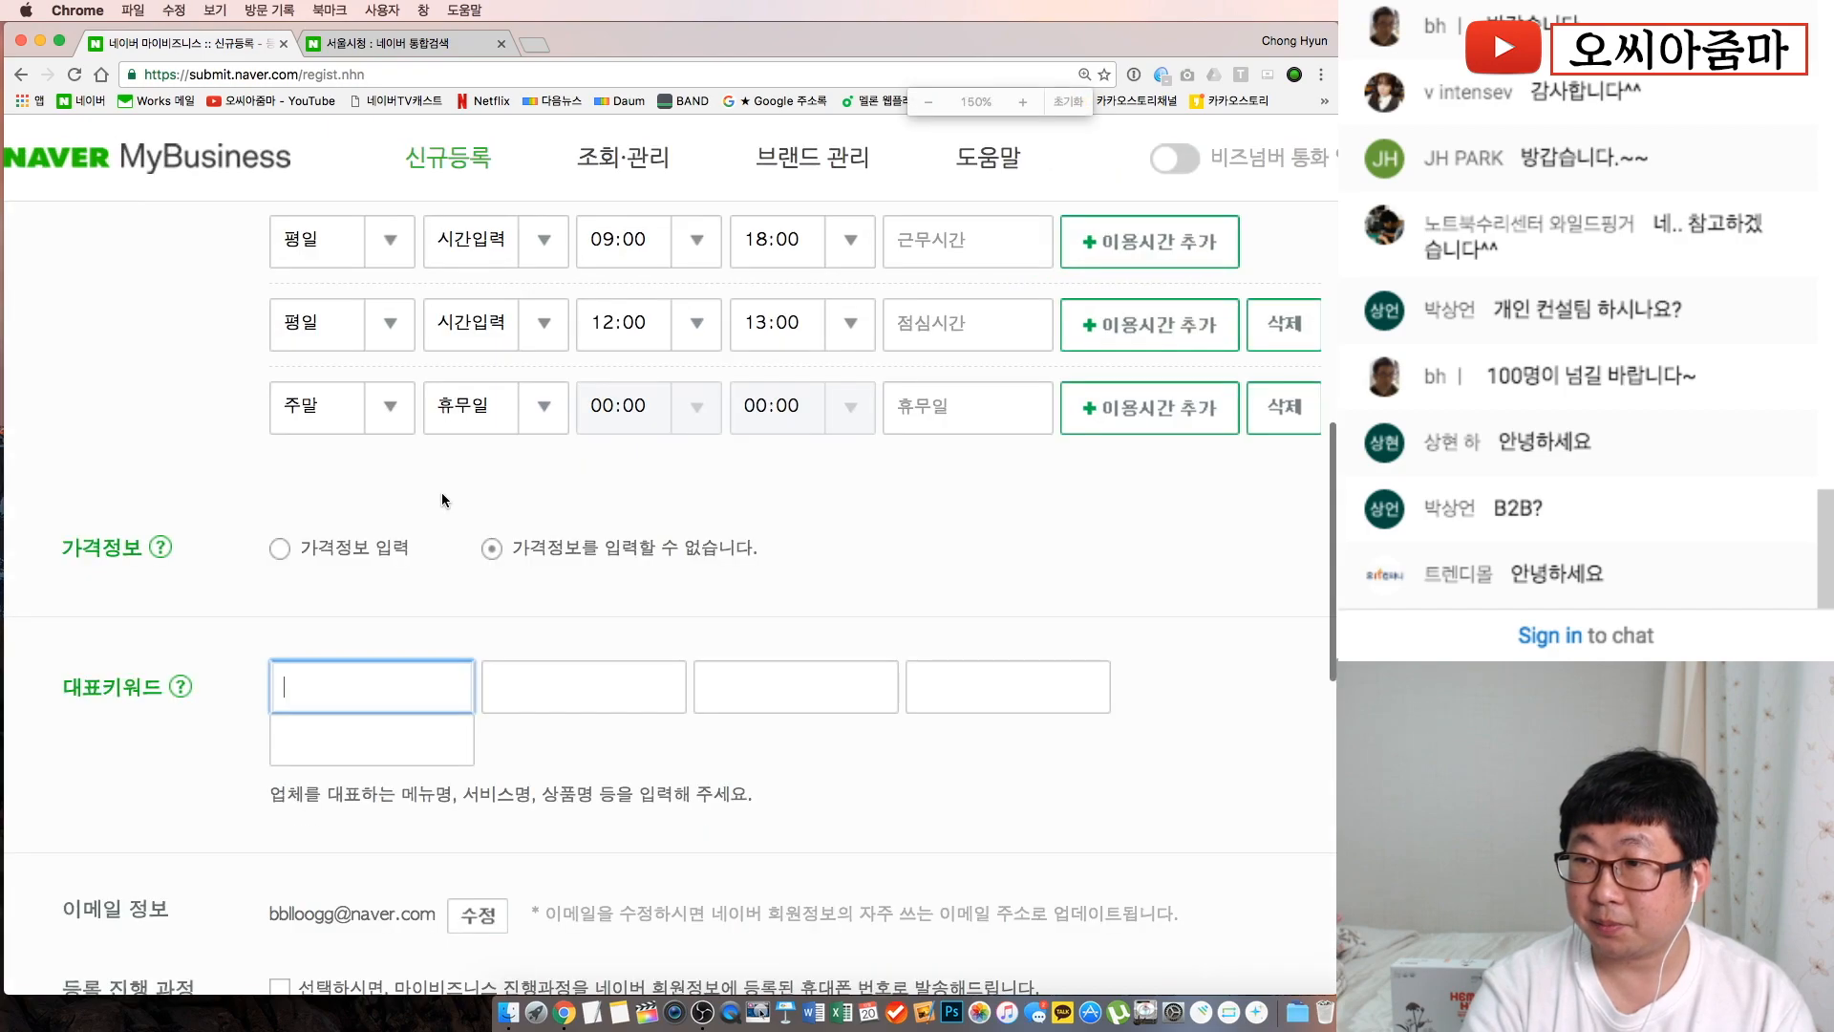
click(318, 755)
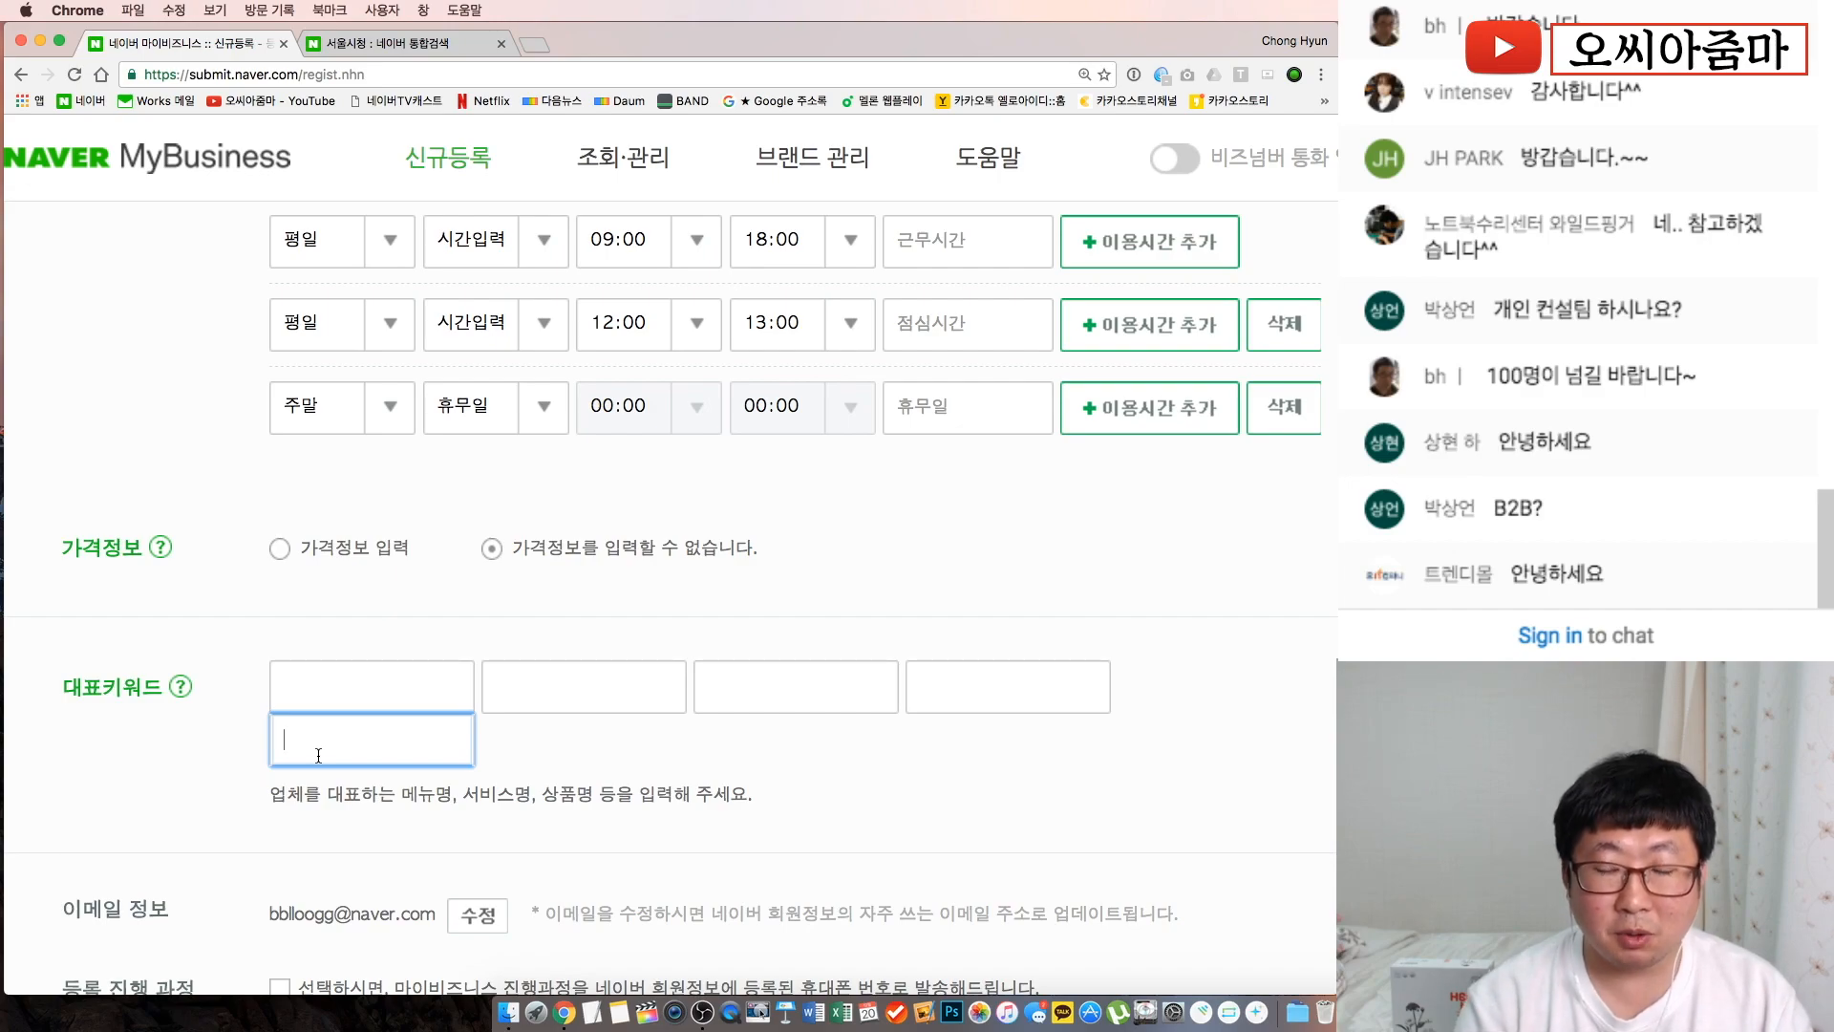
click(397, 702)
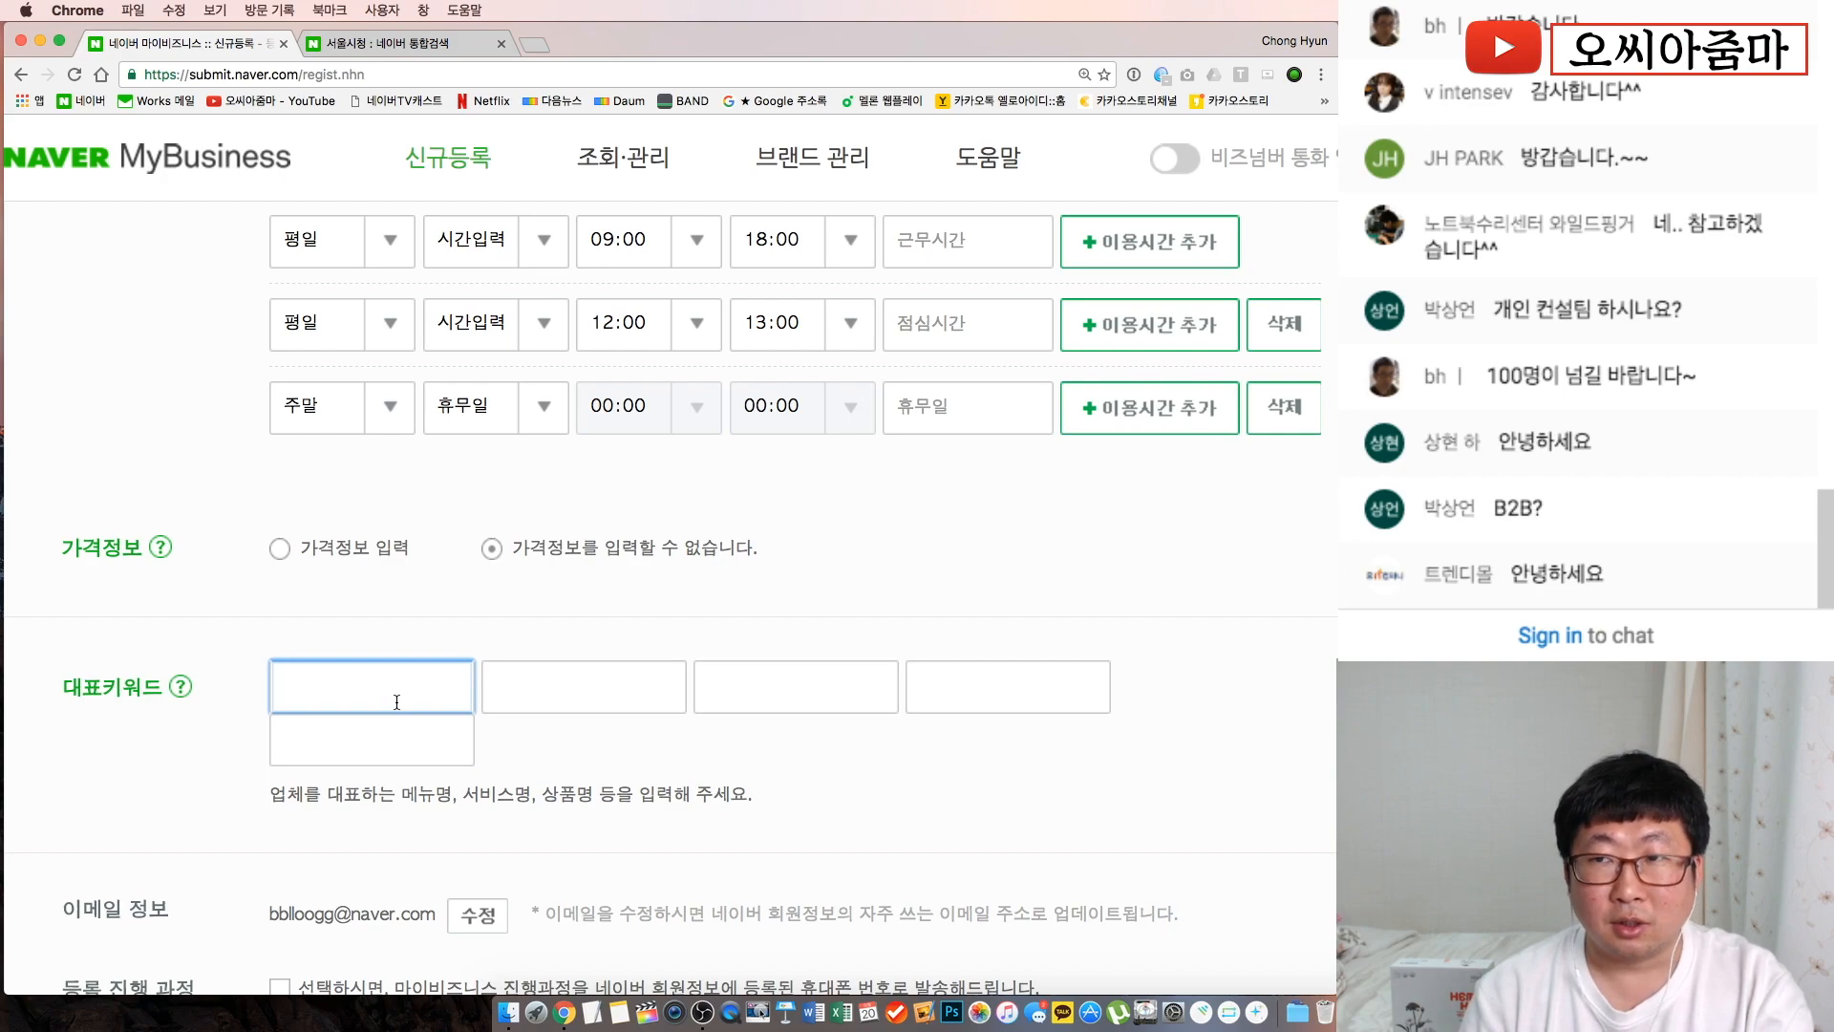
Enter the keywords 자장면, 짬뽕, 깐풍기, 탕수육 and 팔보채
text(재)
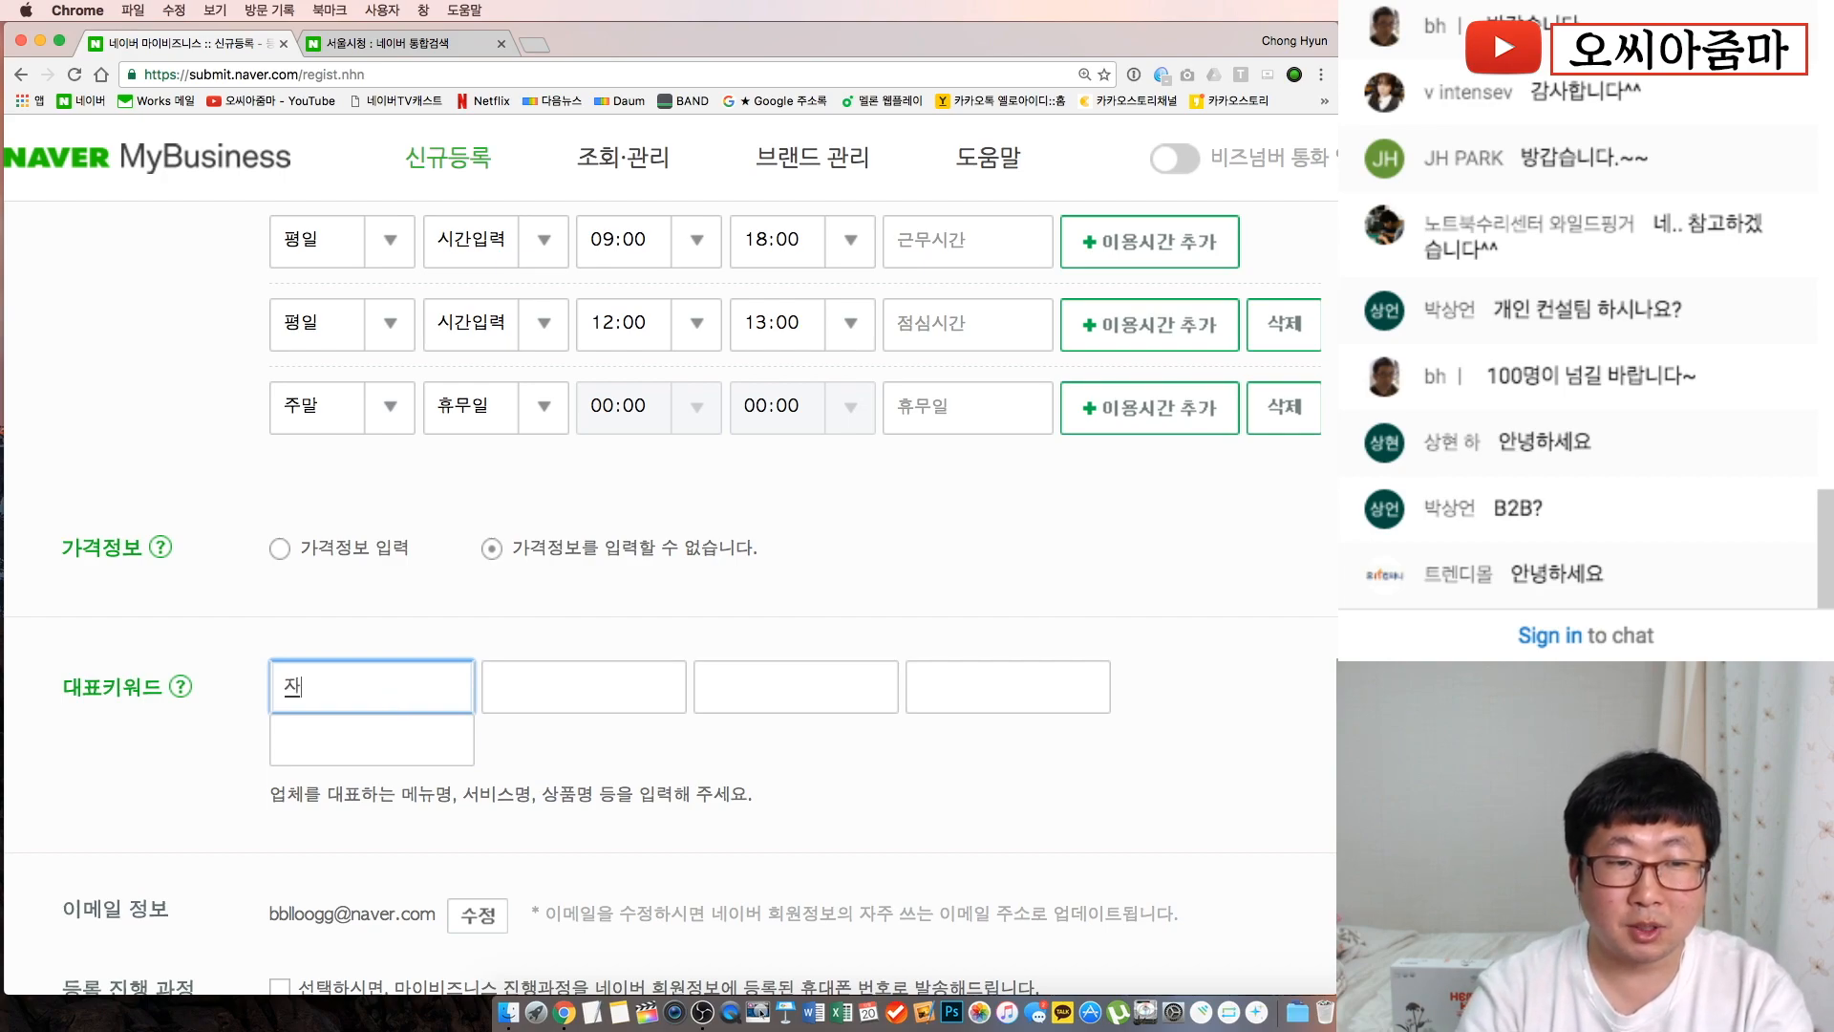
text(장면)
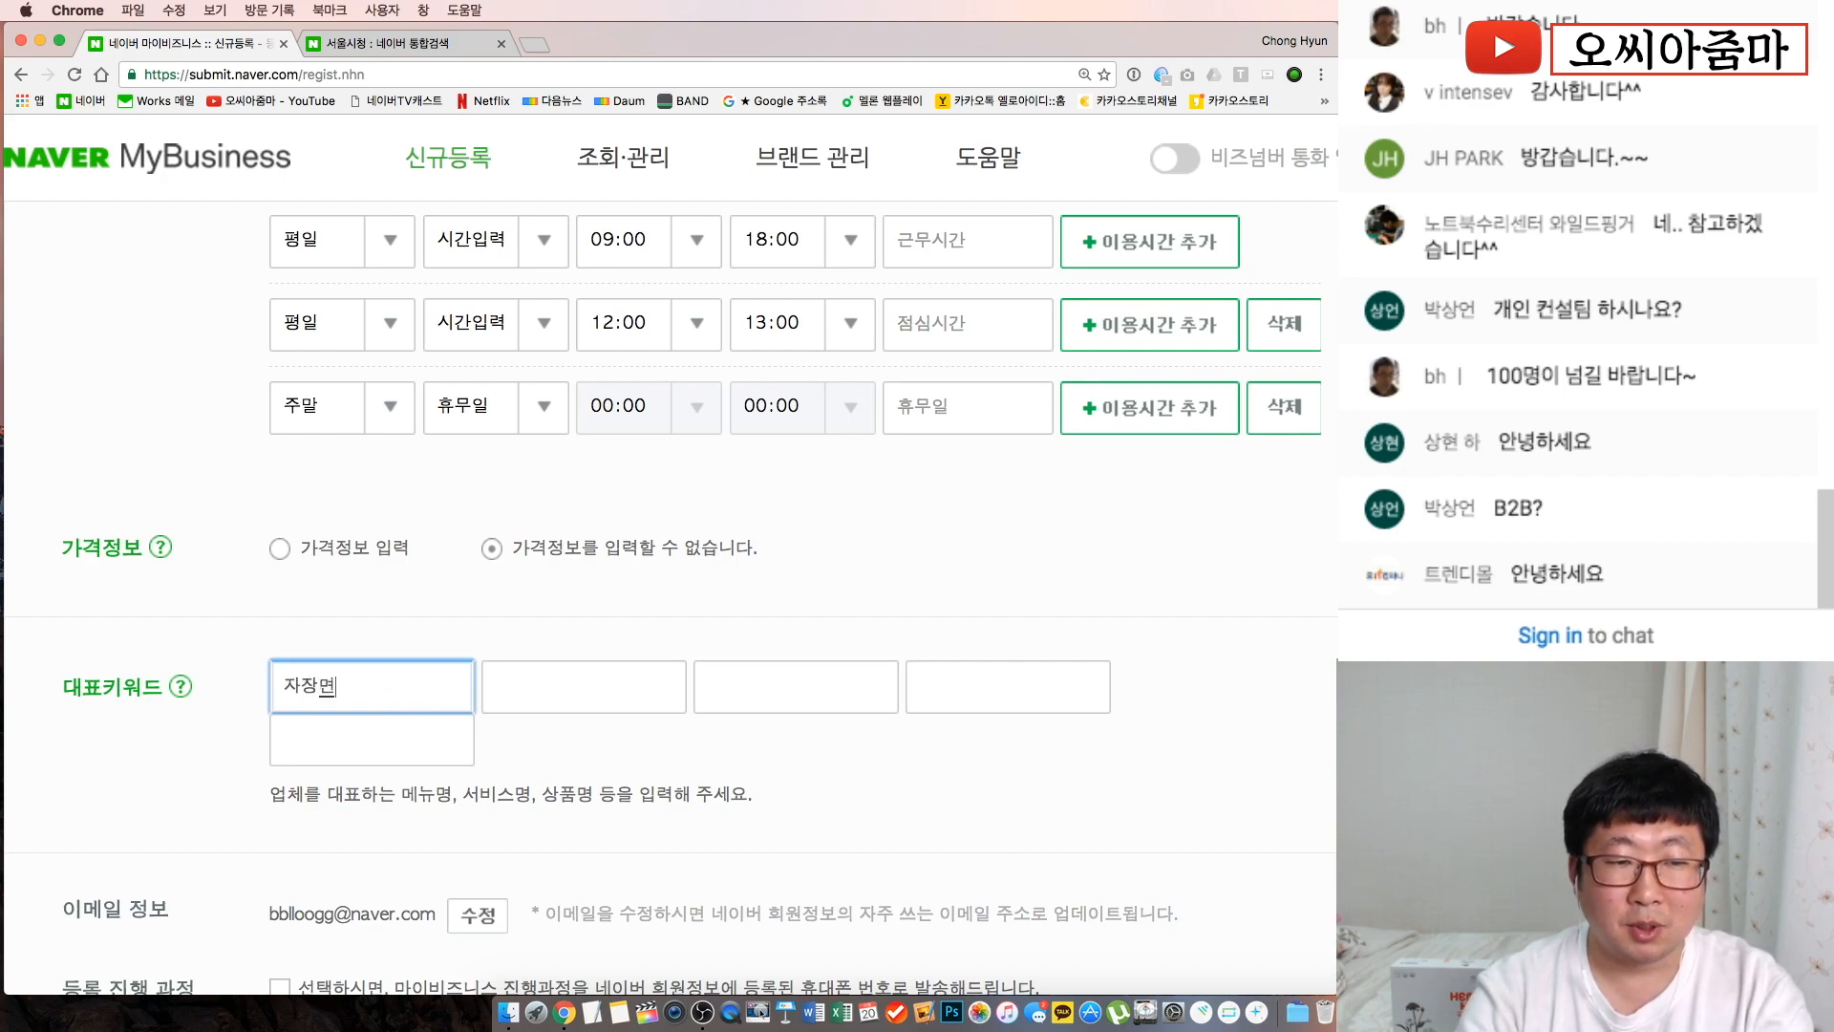
key(Tab)
text(짬브)
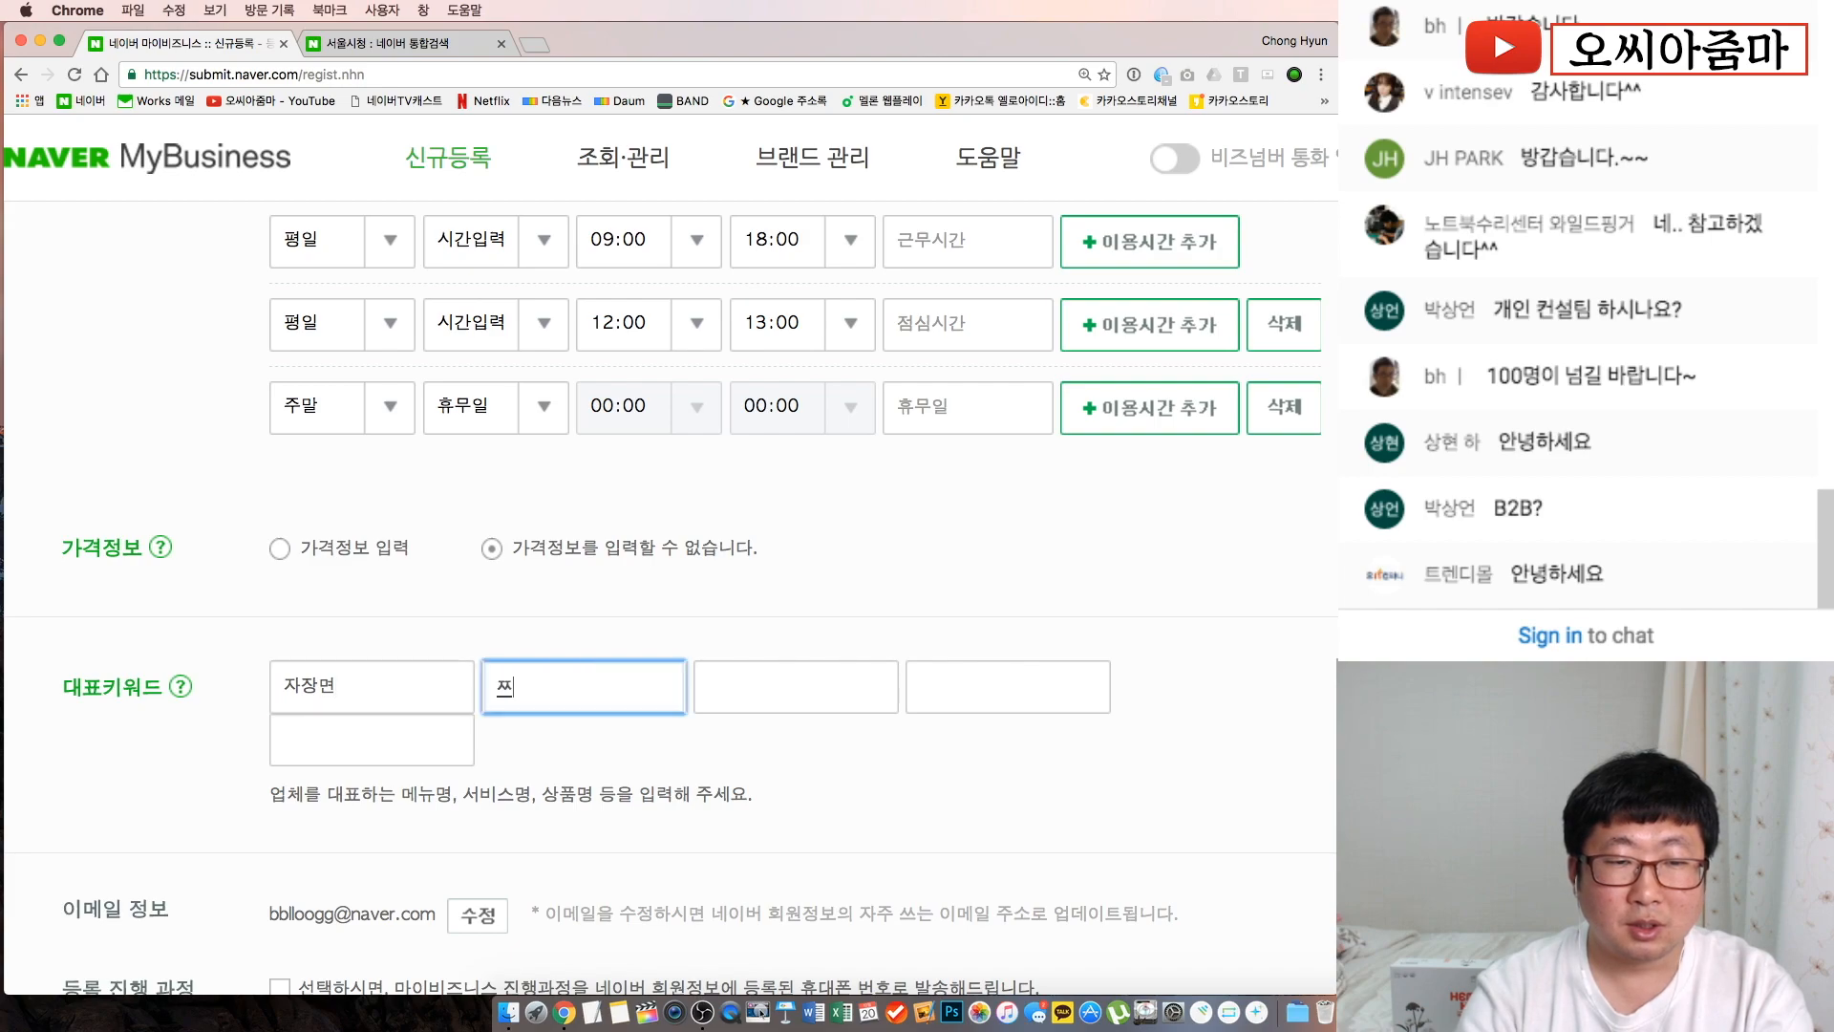
text(뽀)
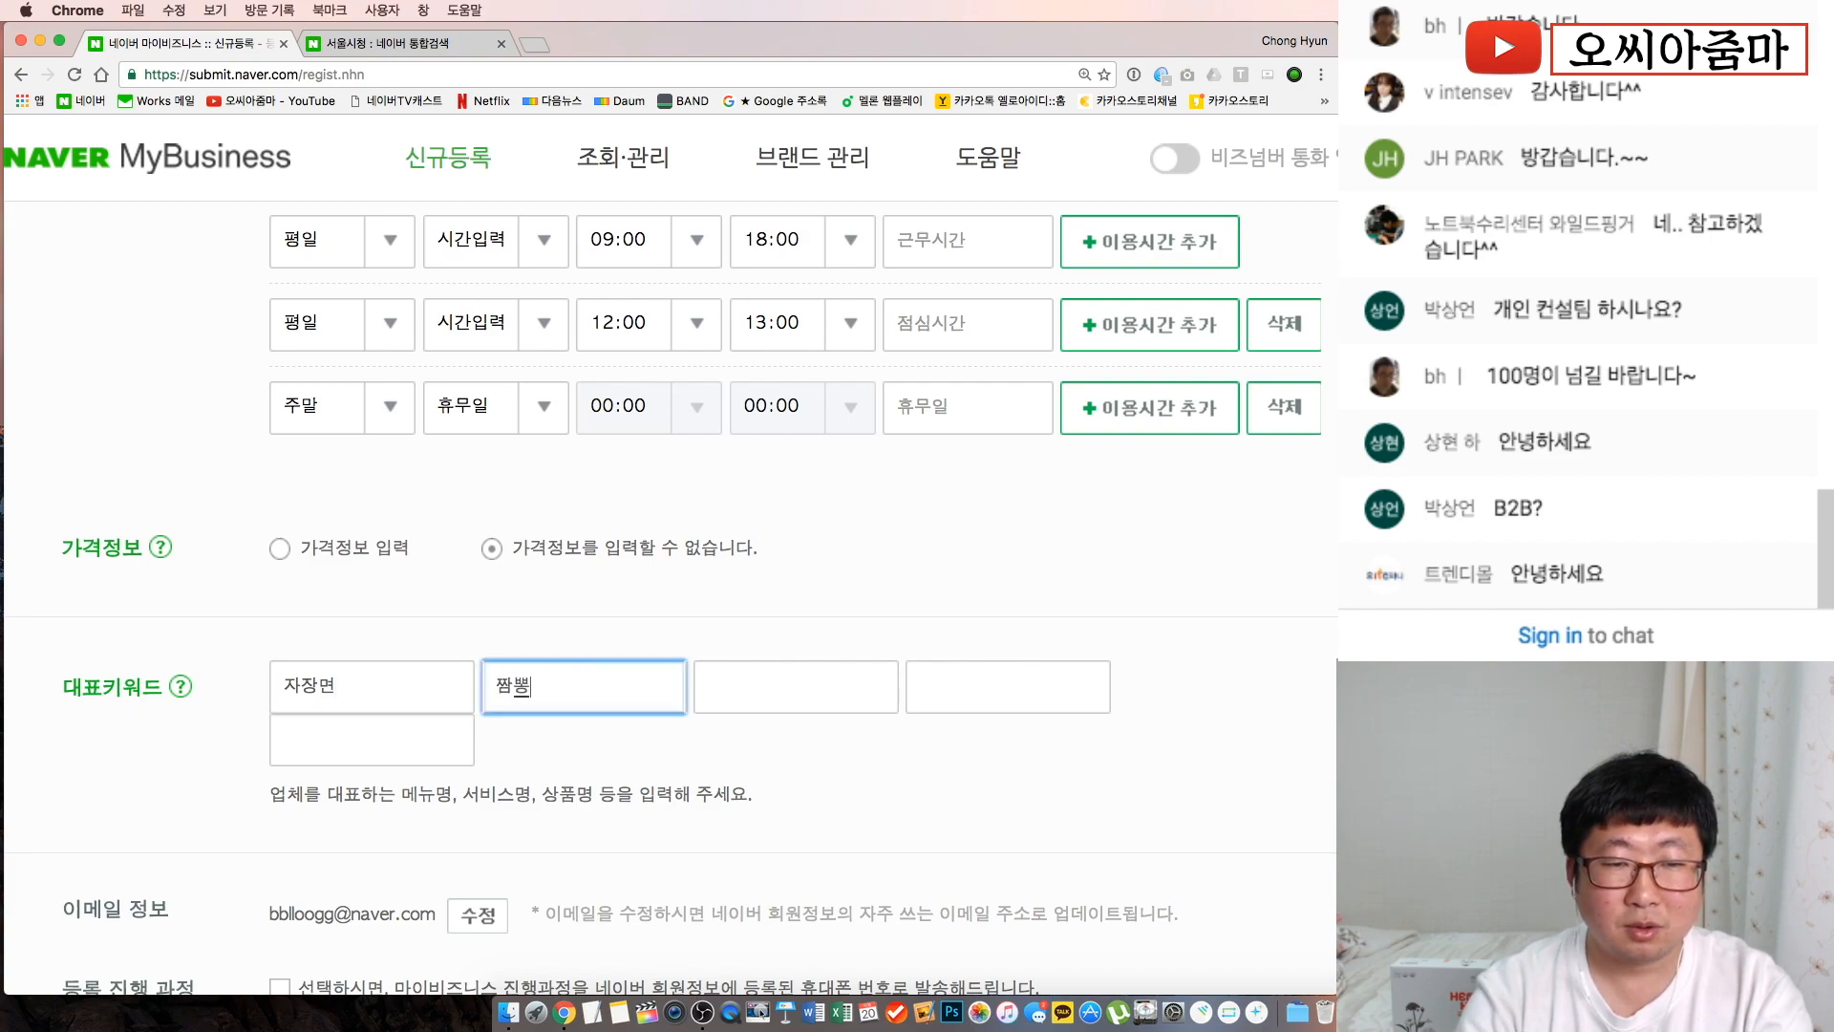
key(Tab)
text(ㄲ깐풍)
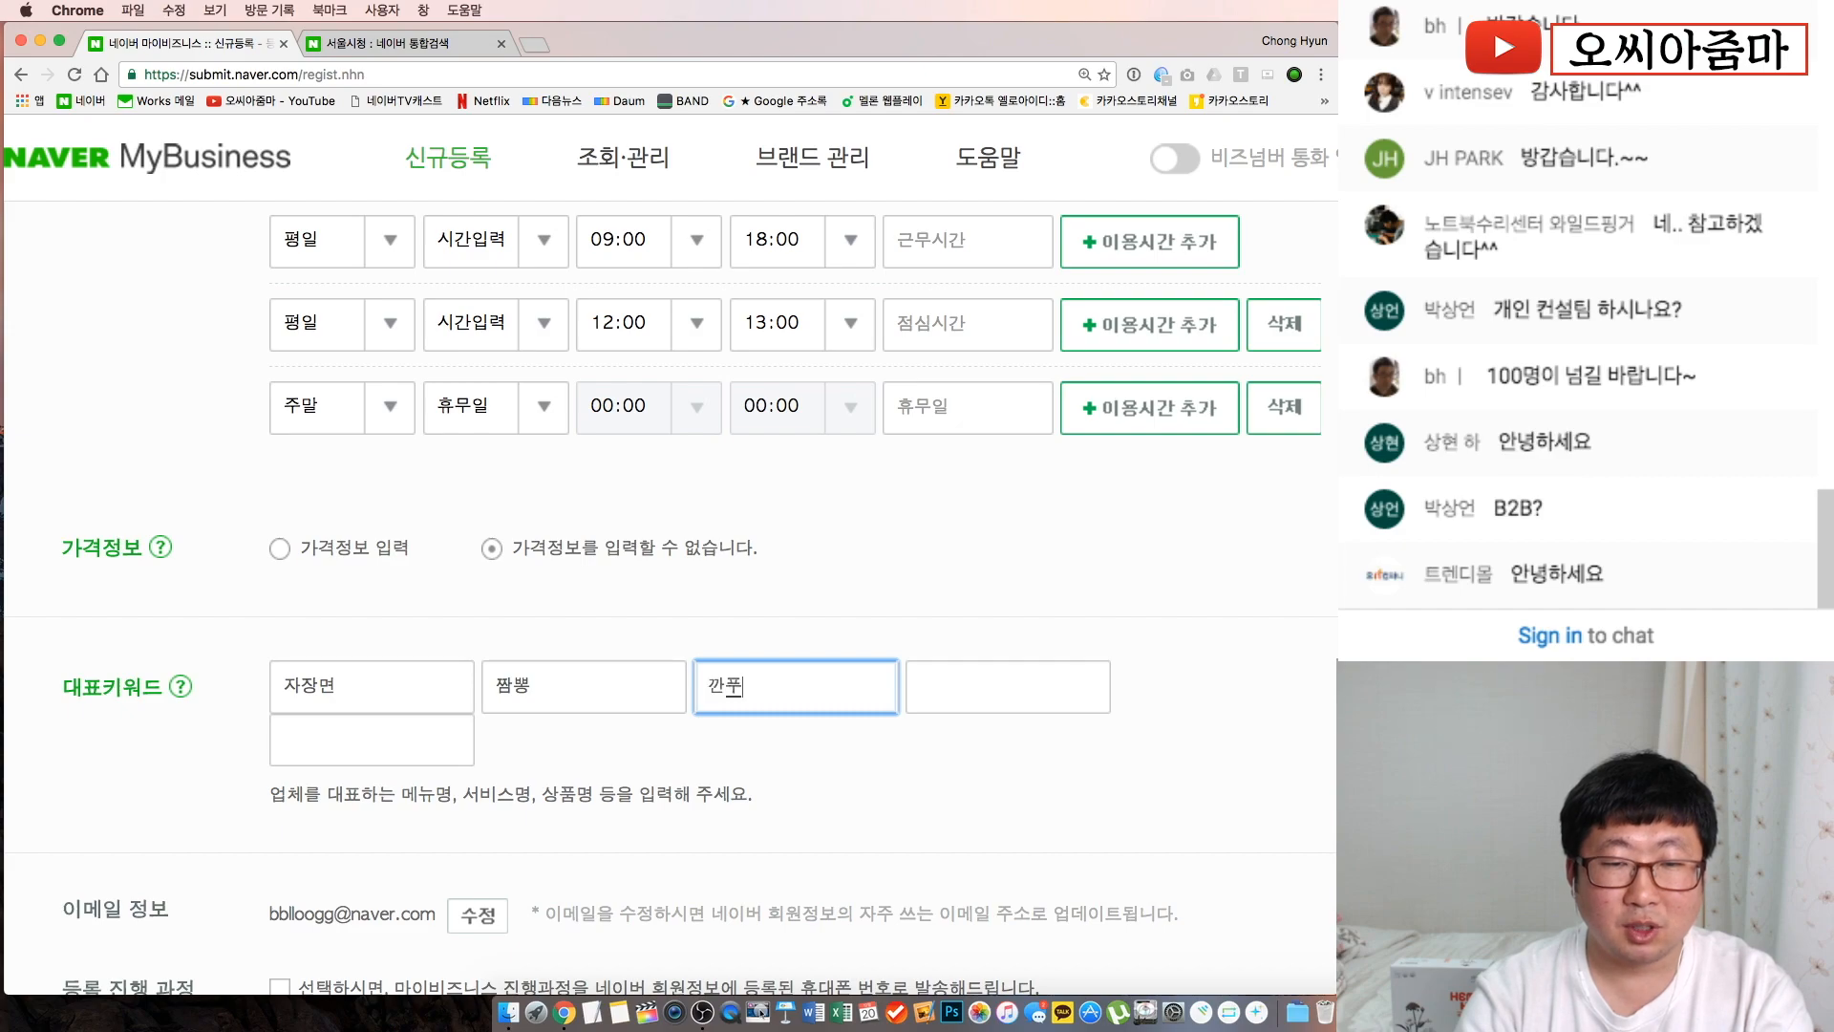
text(기)
key(Tab)
text(탕수)
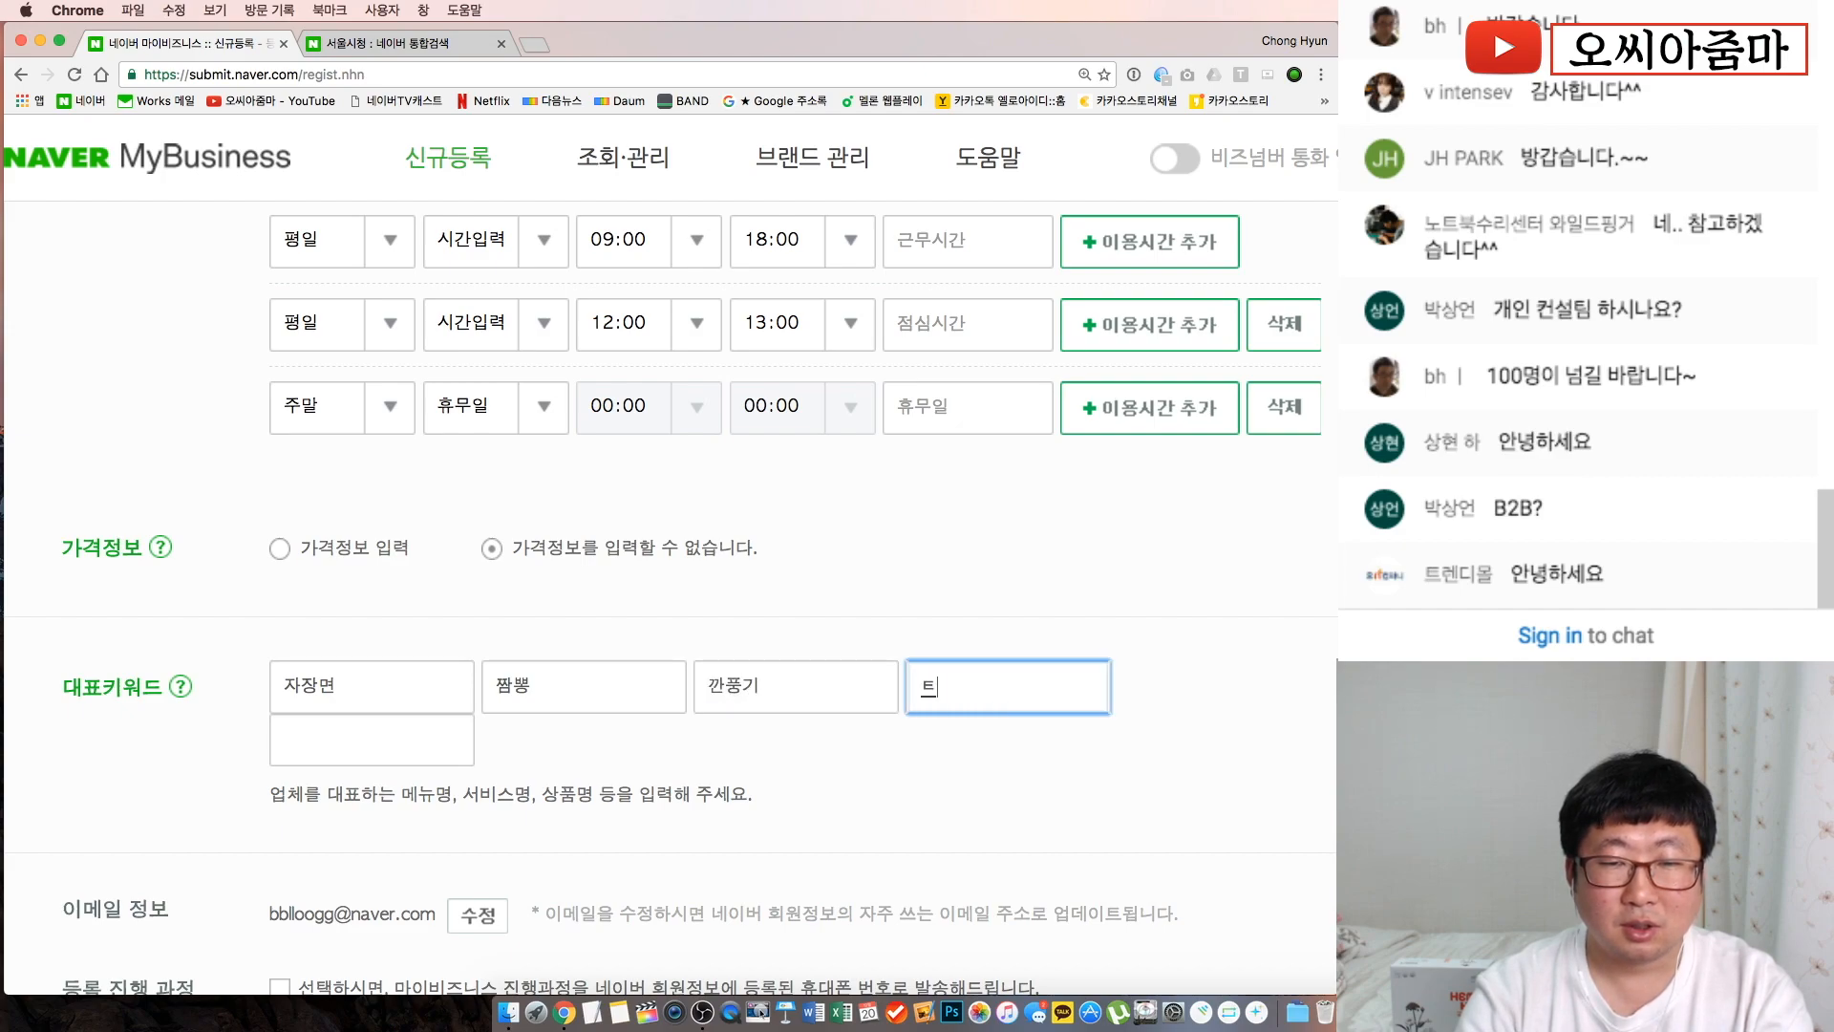
text(육)
key(Tab)
text(팗)
text(보채)
click(1010, 685)
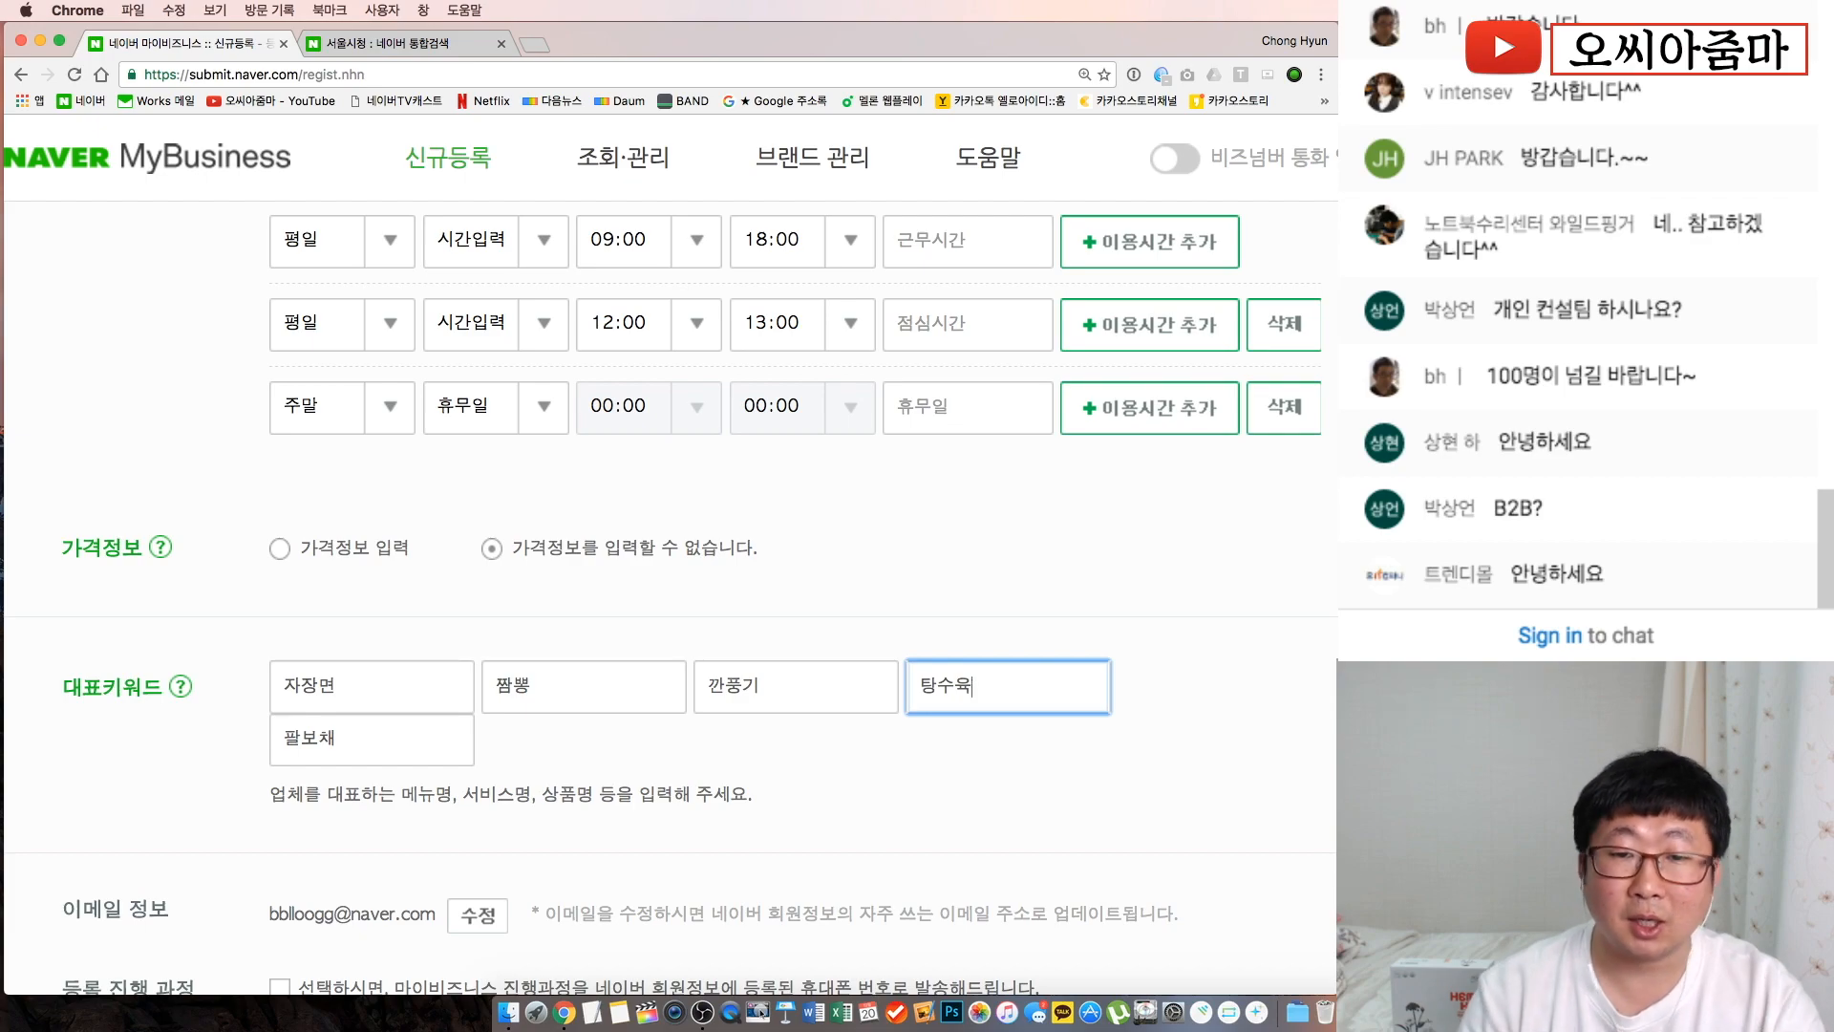
click(910, 829)
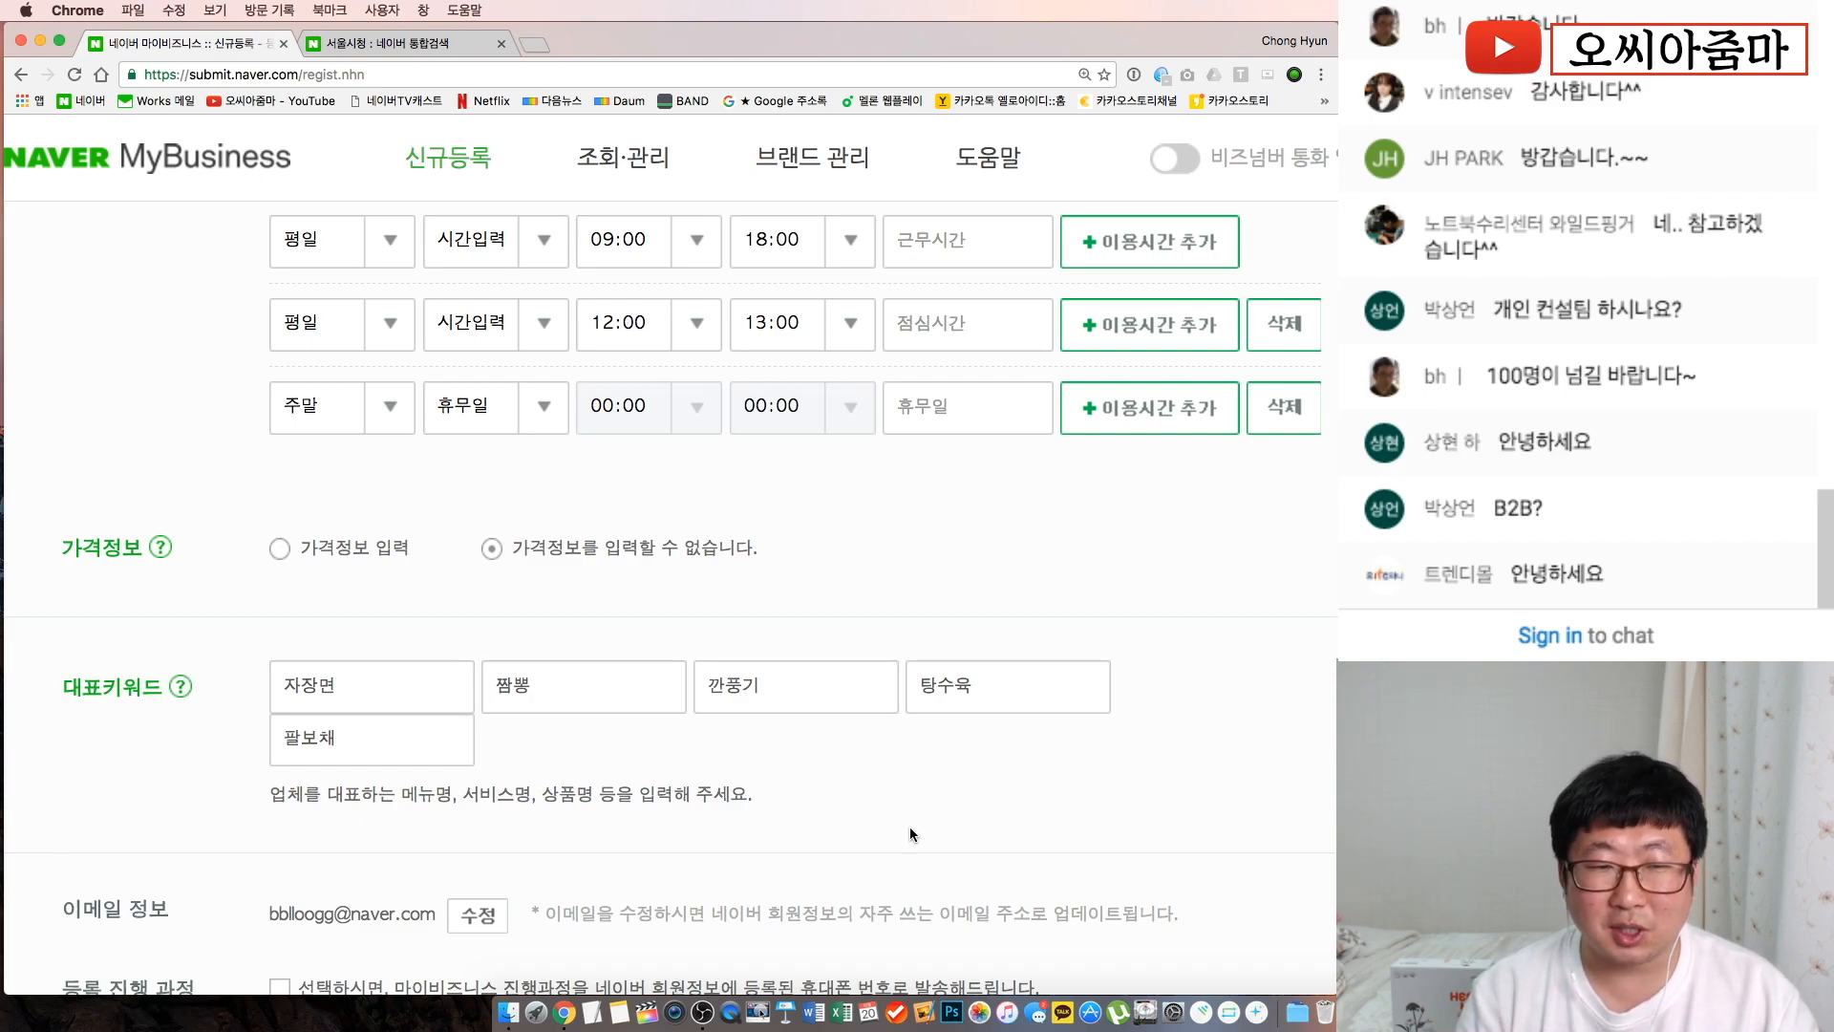
Delete the old keywords 팔보채, 자장면, 짬뽕, 깐풍기 and 탕수육
double_click(346, 743)
key(BackSpace)
double_click(369, 696)
key(BackSpace)
double_click(568, 685)
key(BackSpace)
double_click(749, 686)
key(BackSpace)
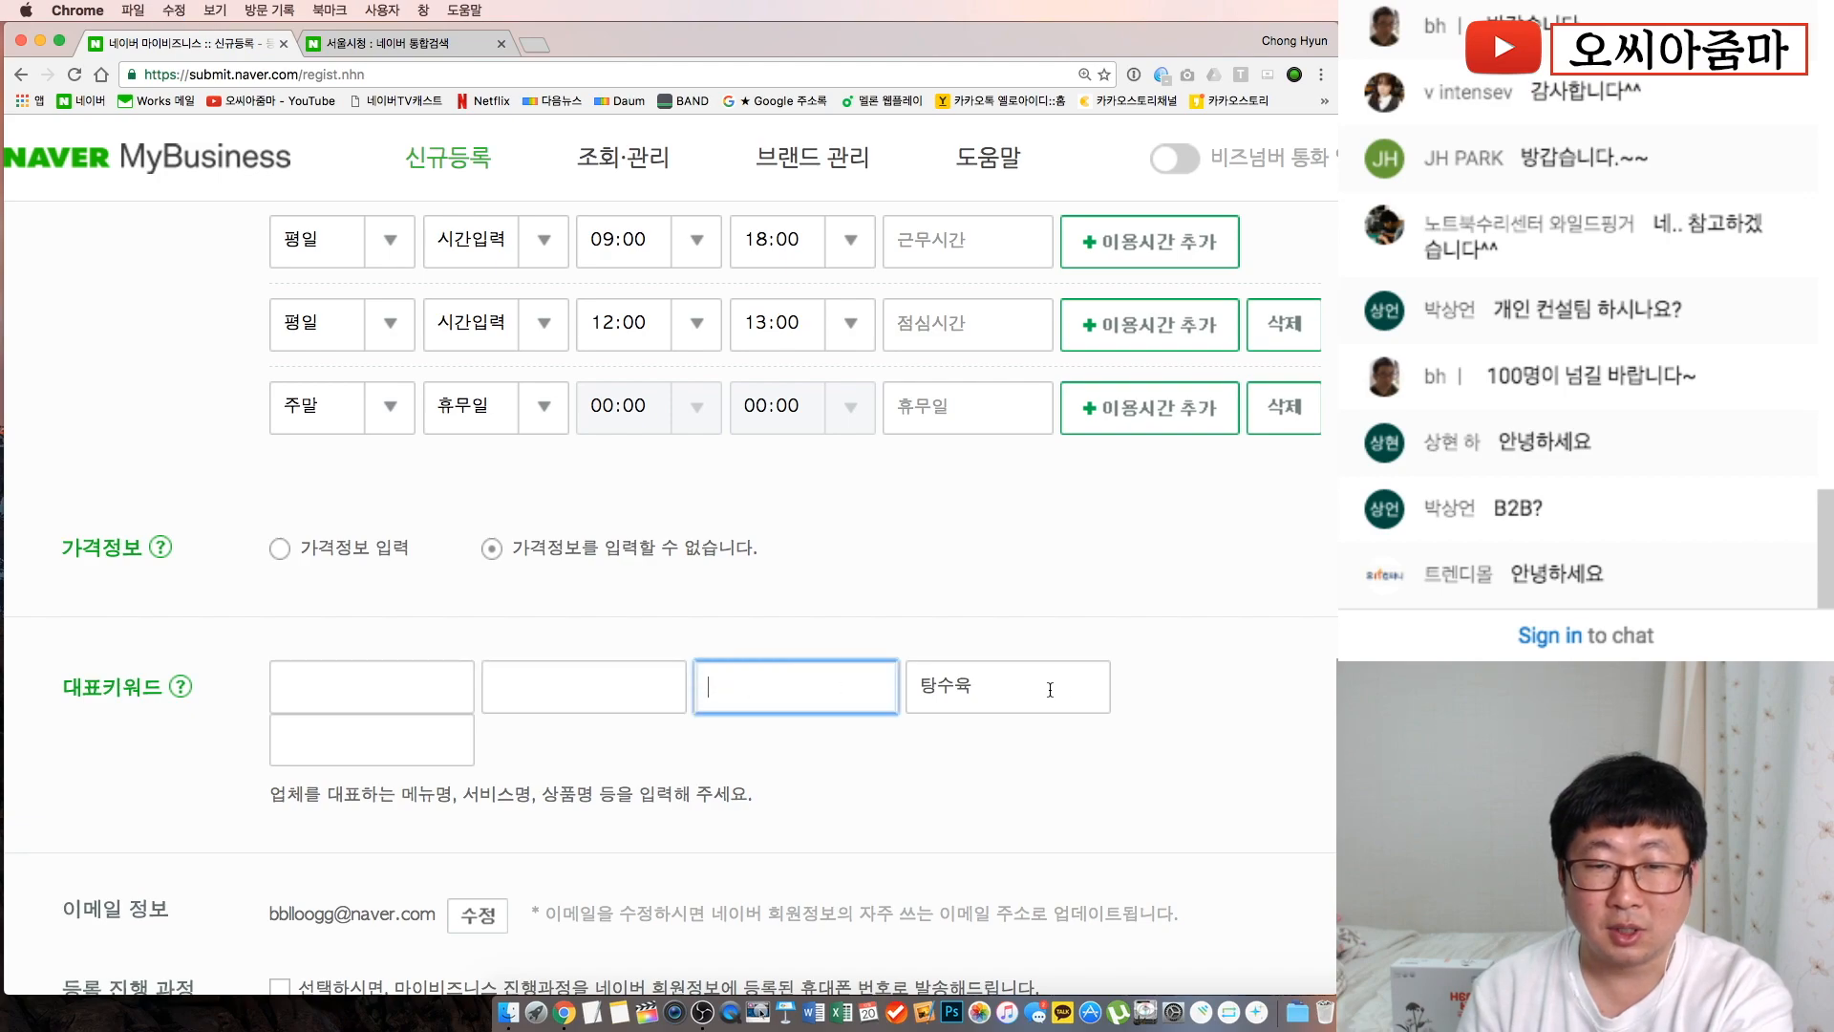
double_click(950, 686)
key(BackSpace)
Enter 중국집 and 중화요리, replacing the rejected 회식장소 with 맛집
click(442, 687)
text(중ㄱ)
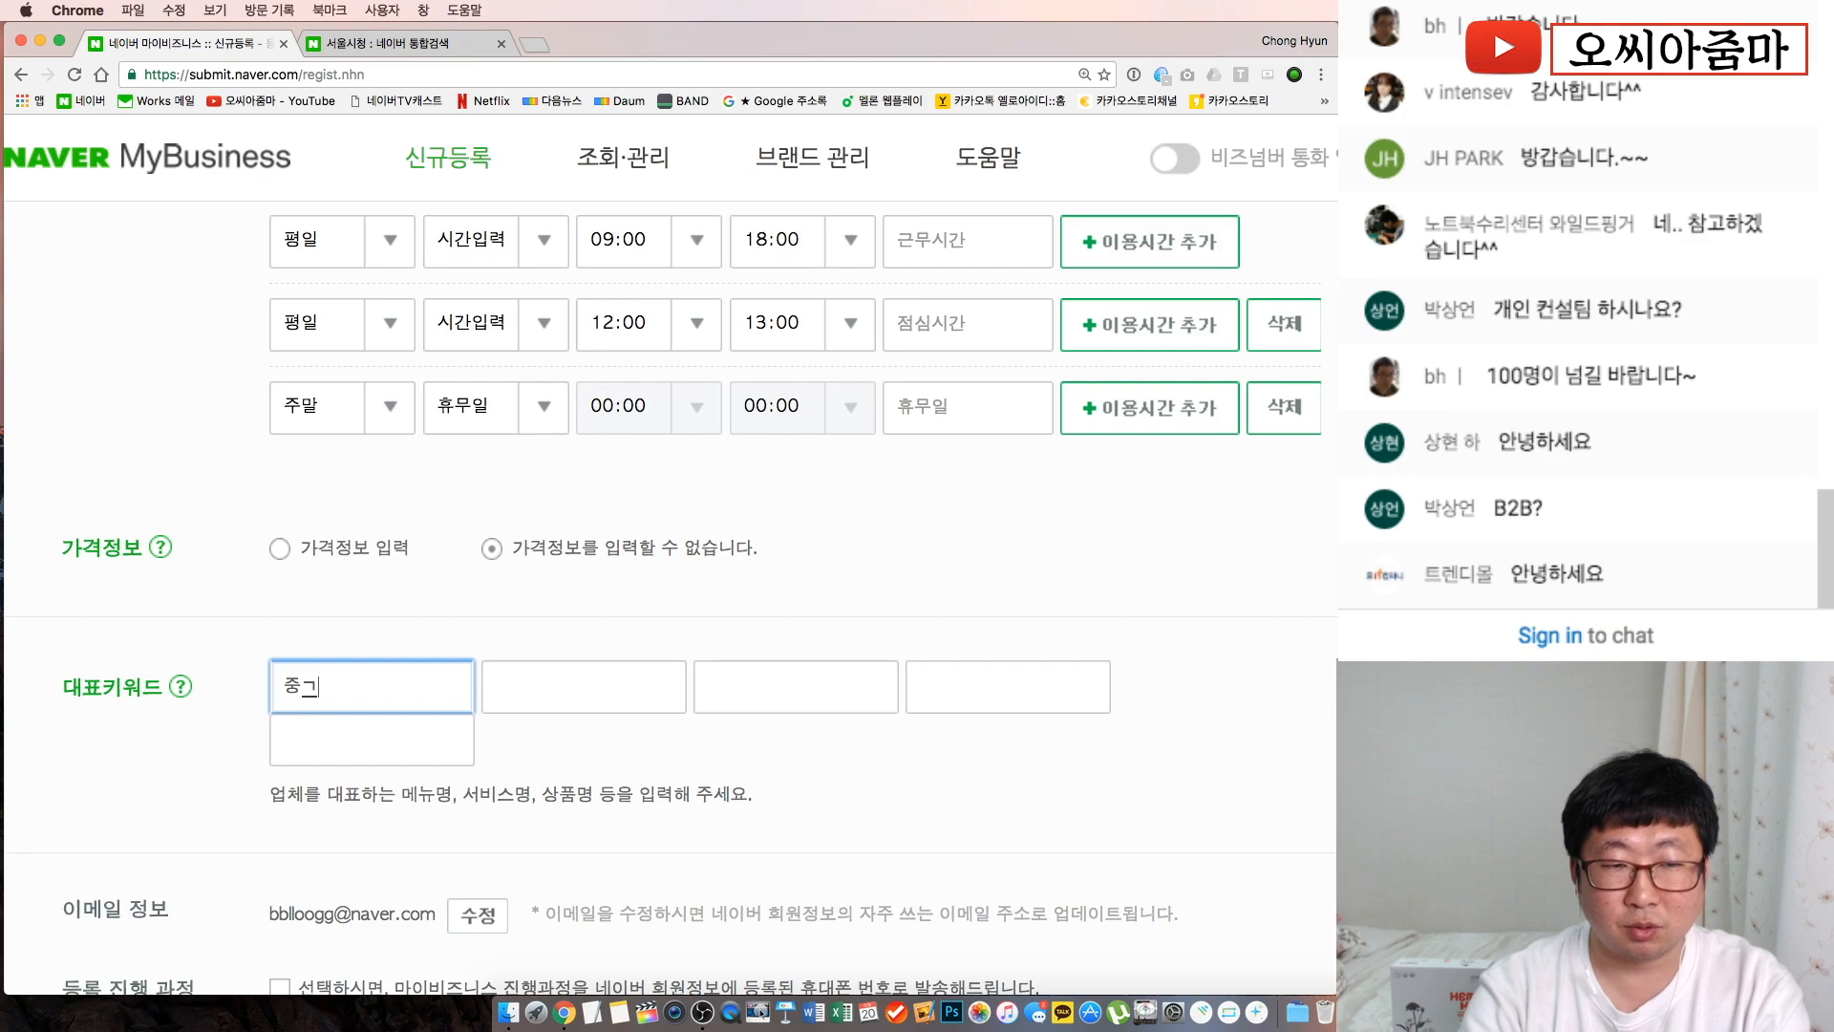
text(집)
key(Tab)
text(중화요리)
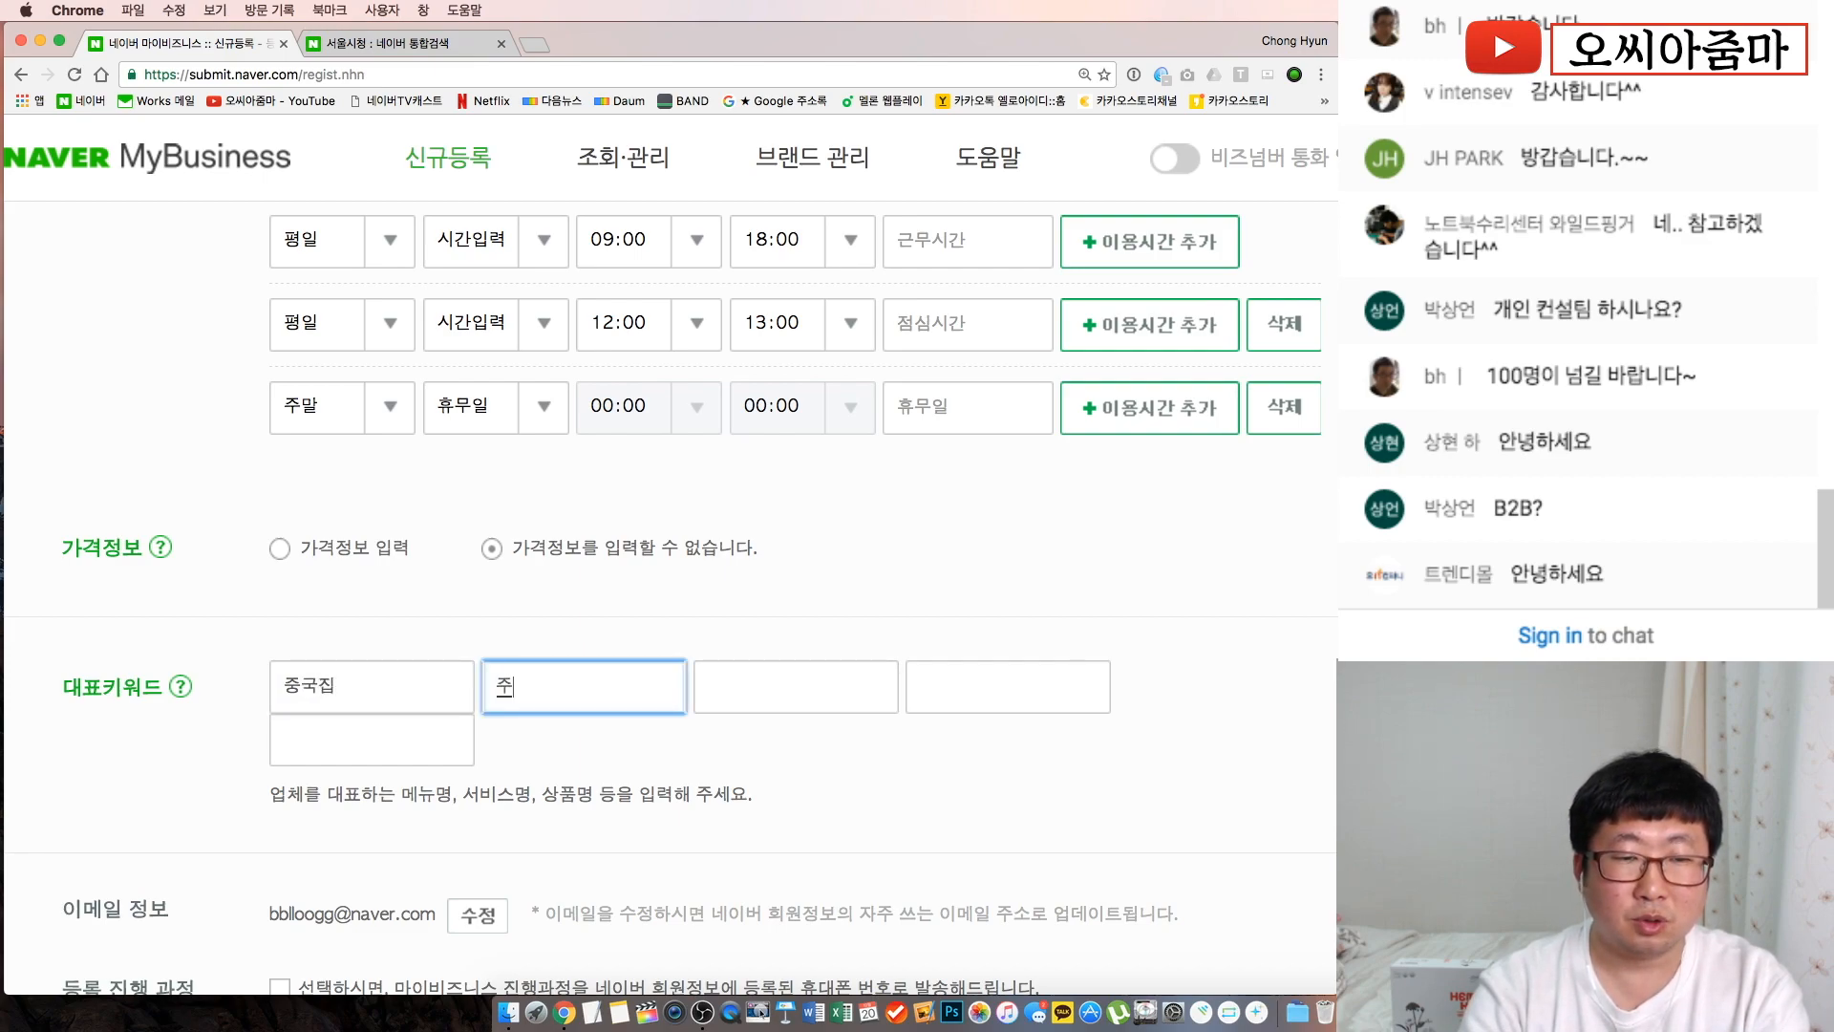
key(Tab)
text(회식장소)
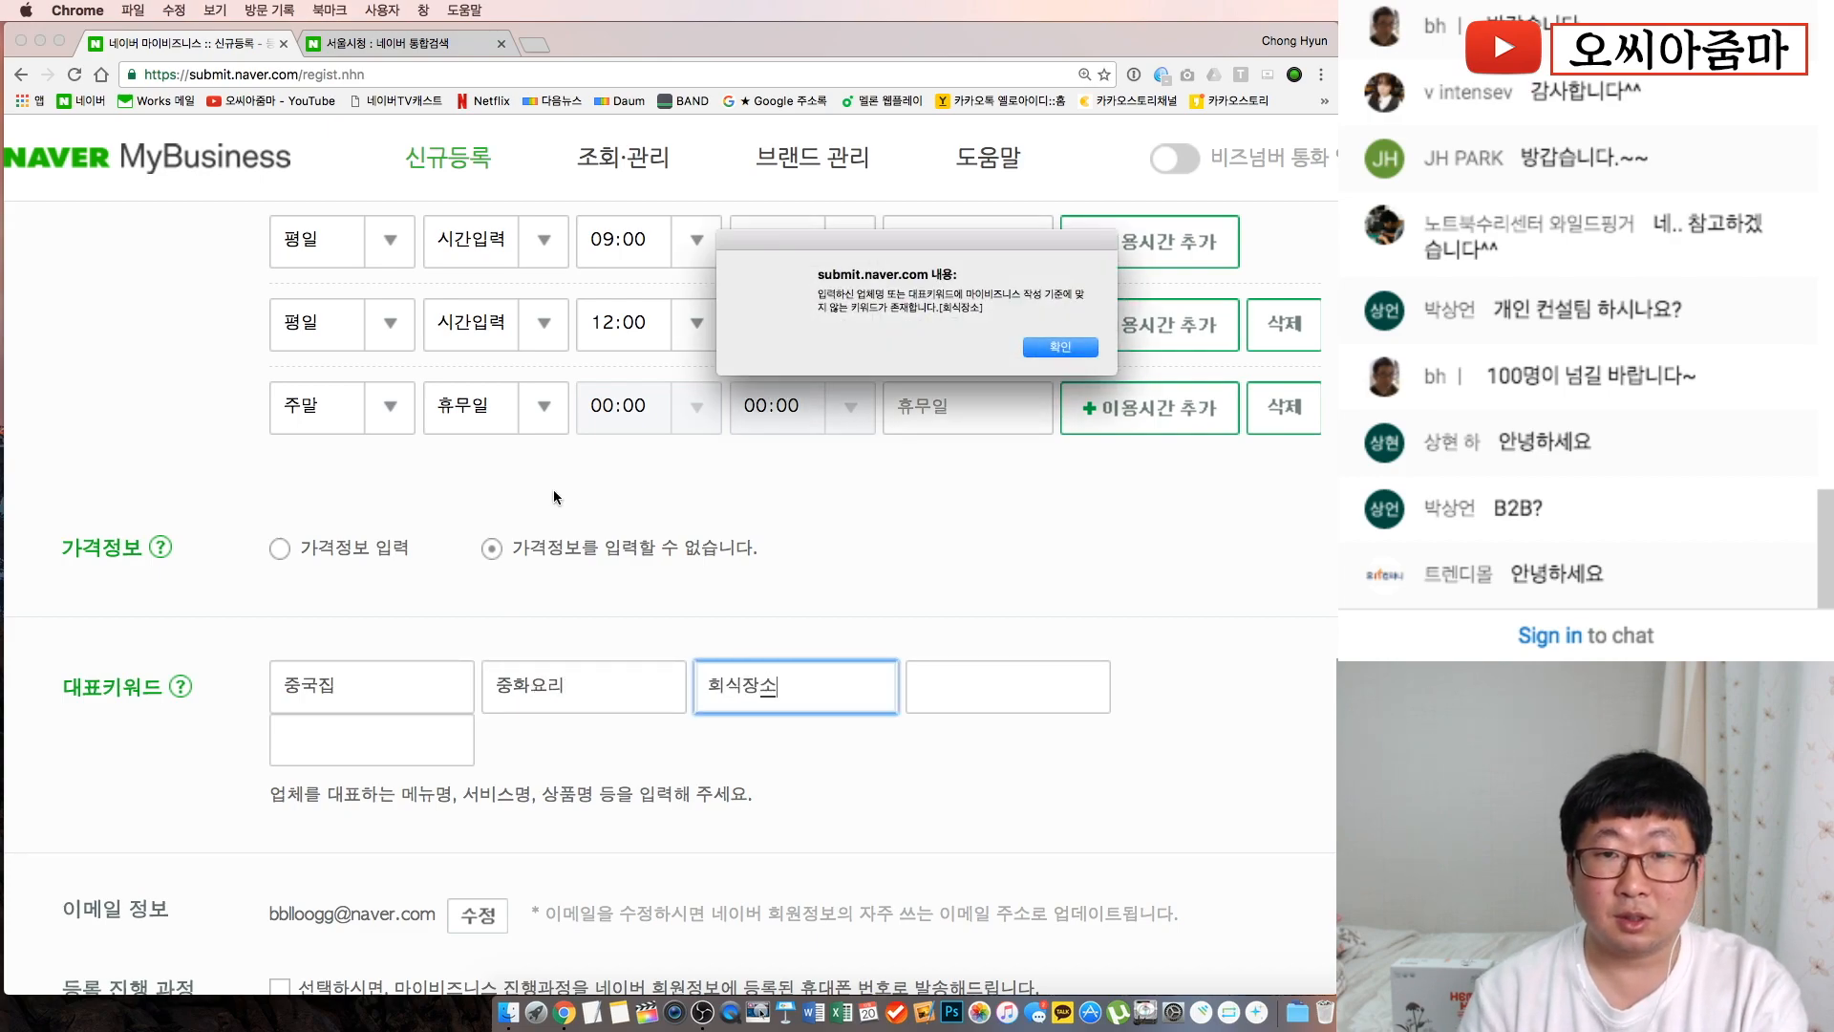
drag(867, 248, 684, 487)
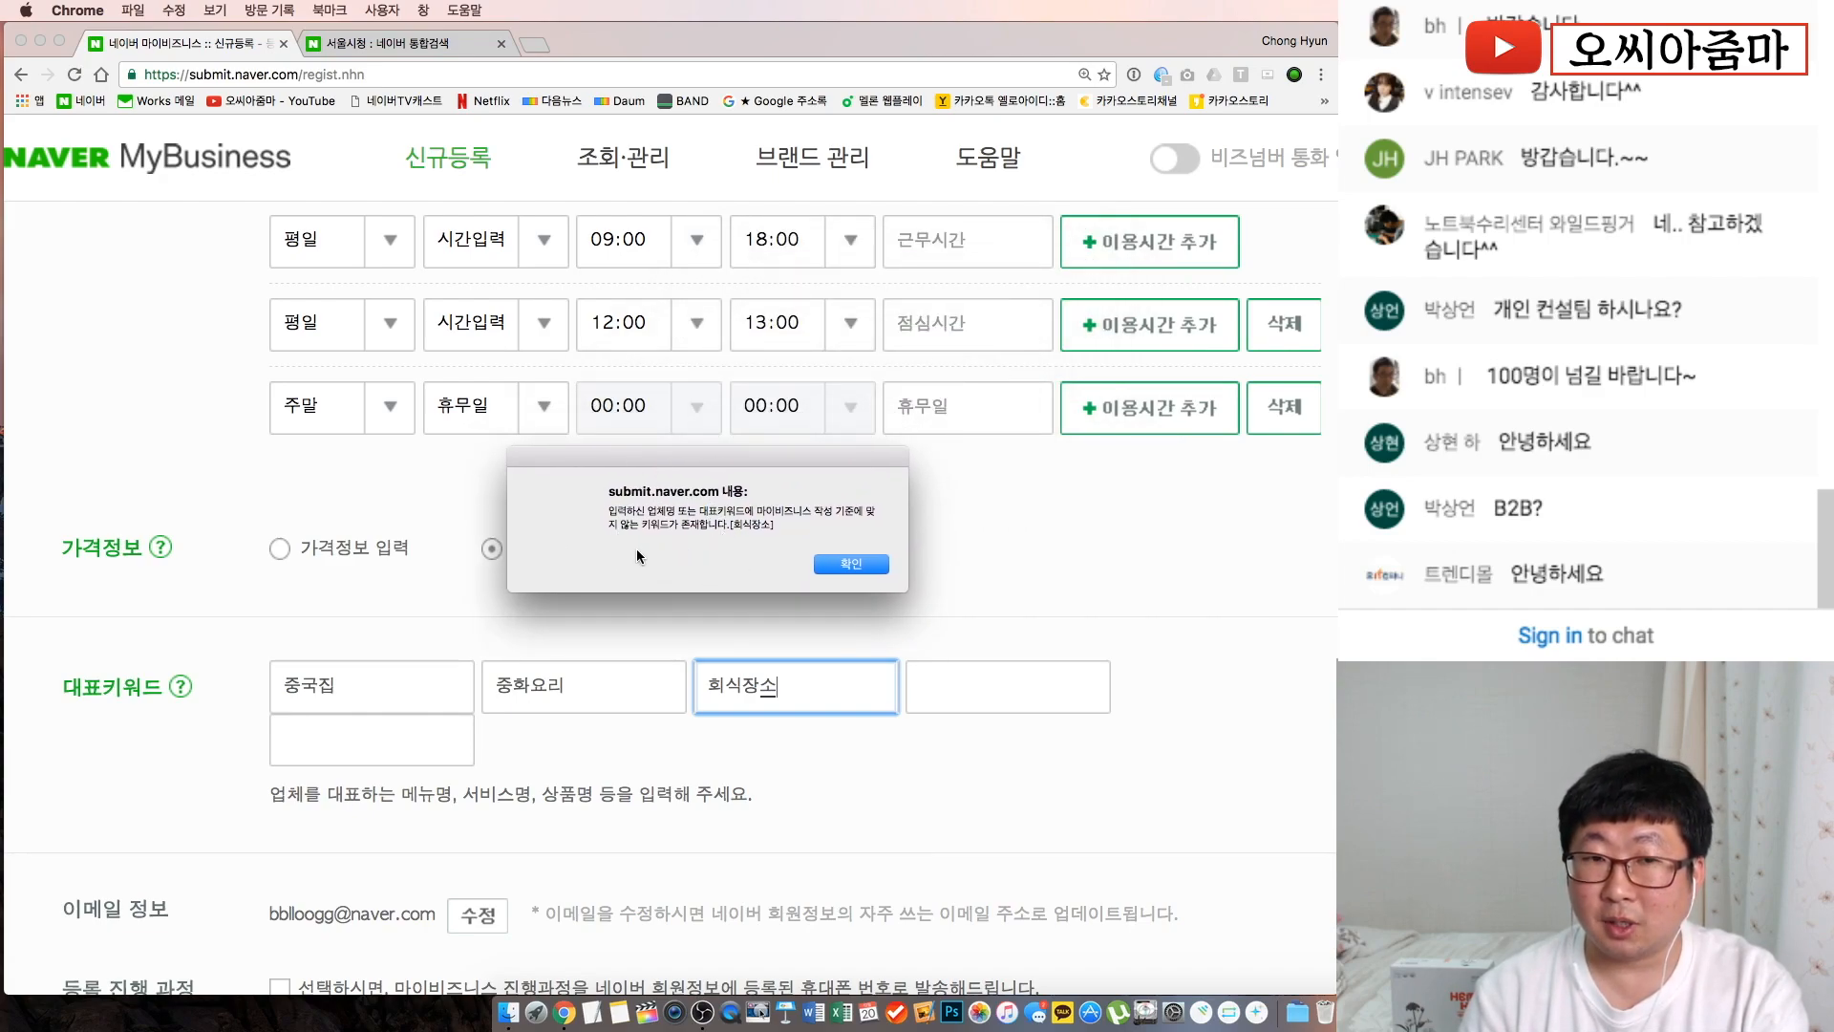
click(843, 561)
double_click(792, 691)
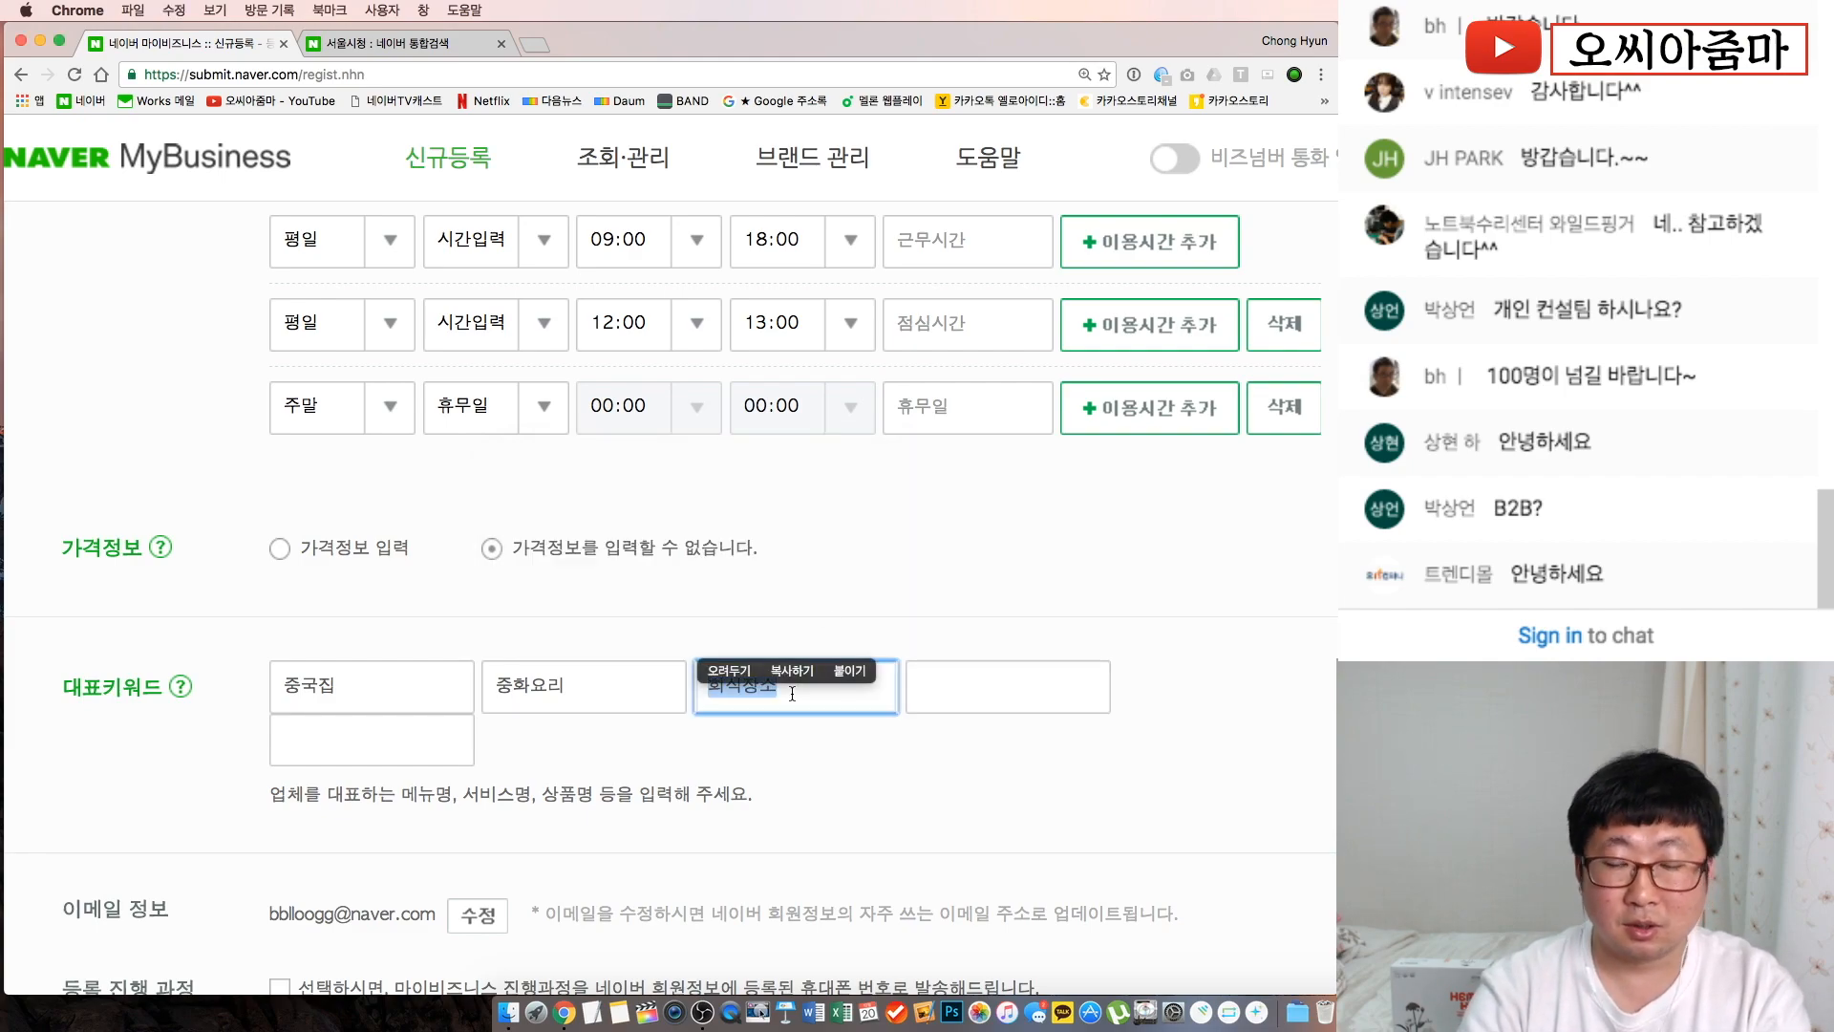
text(맛)
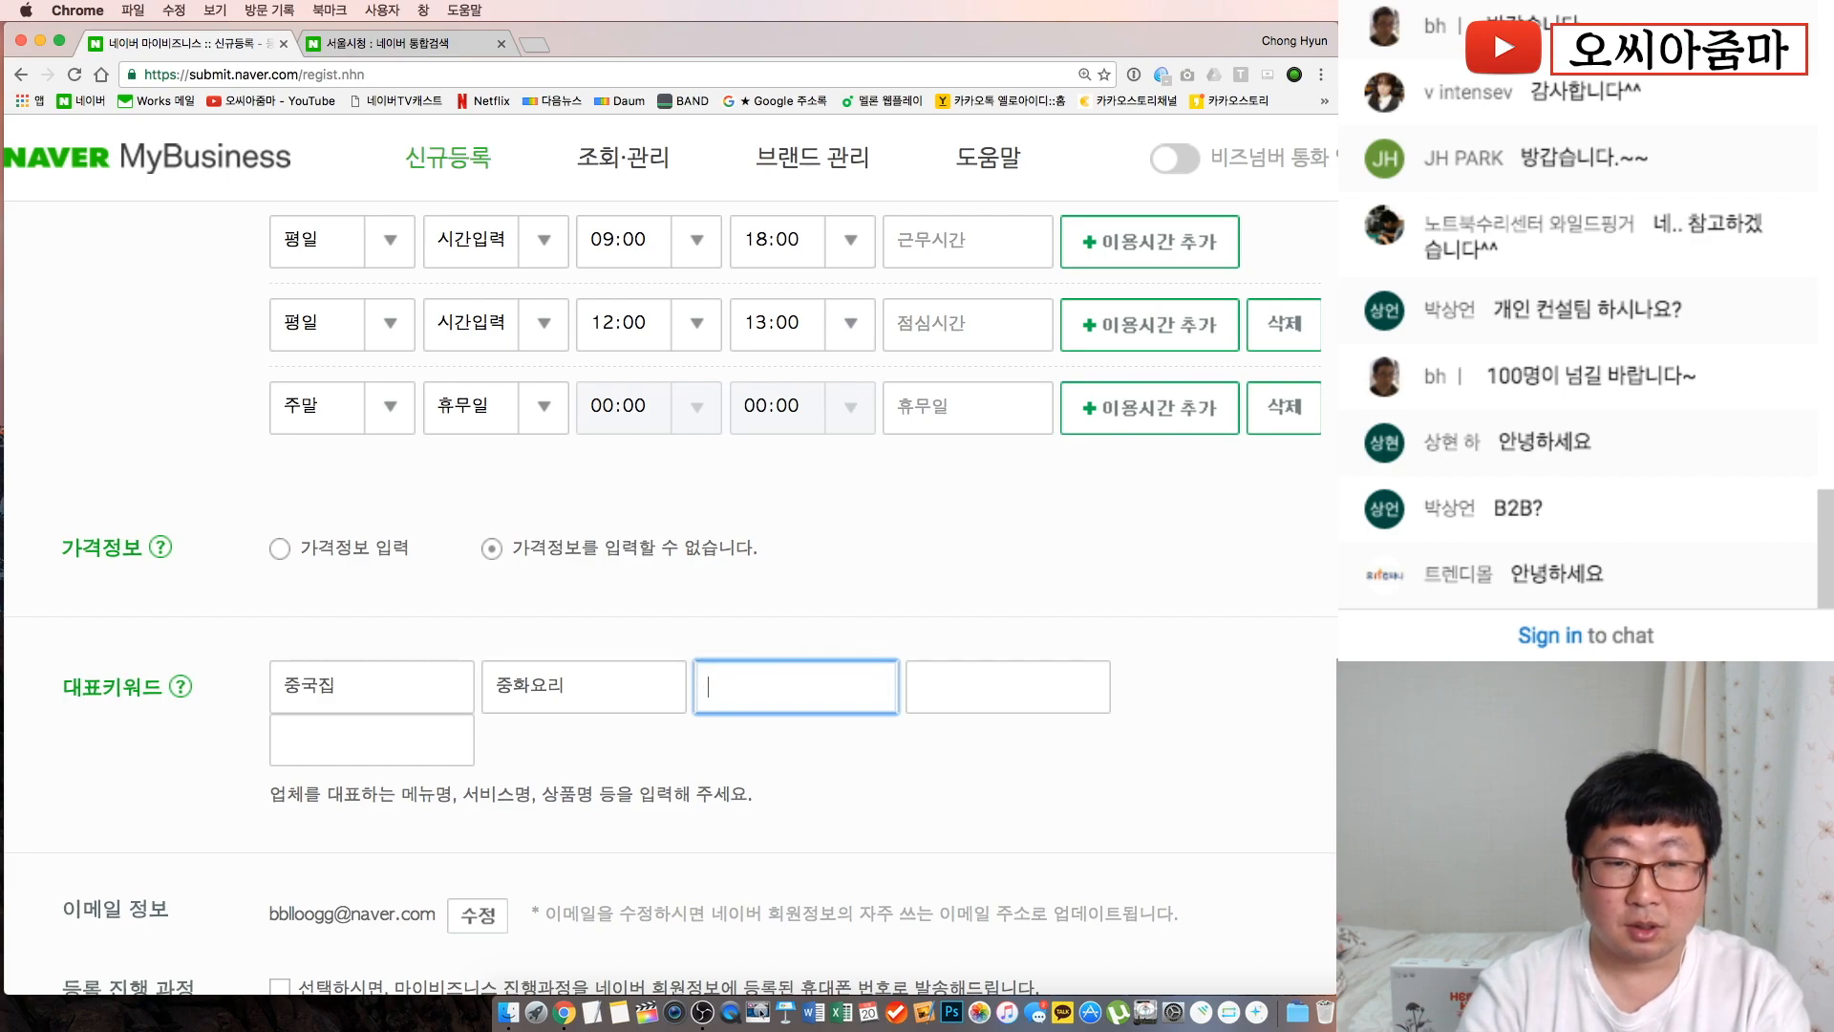
text(집)
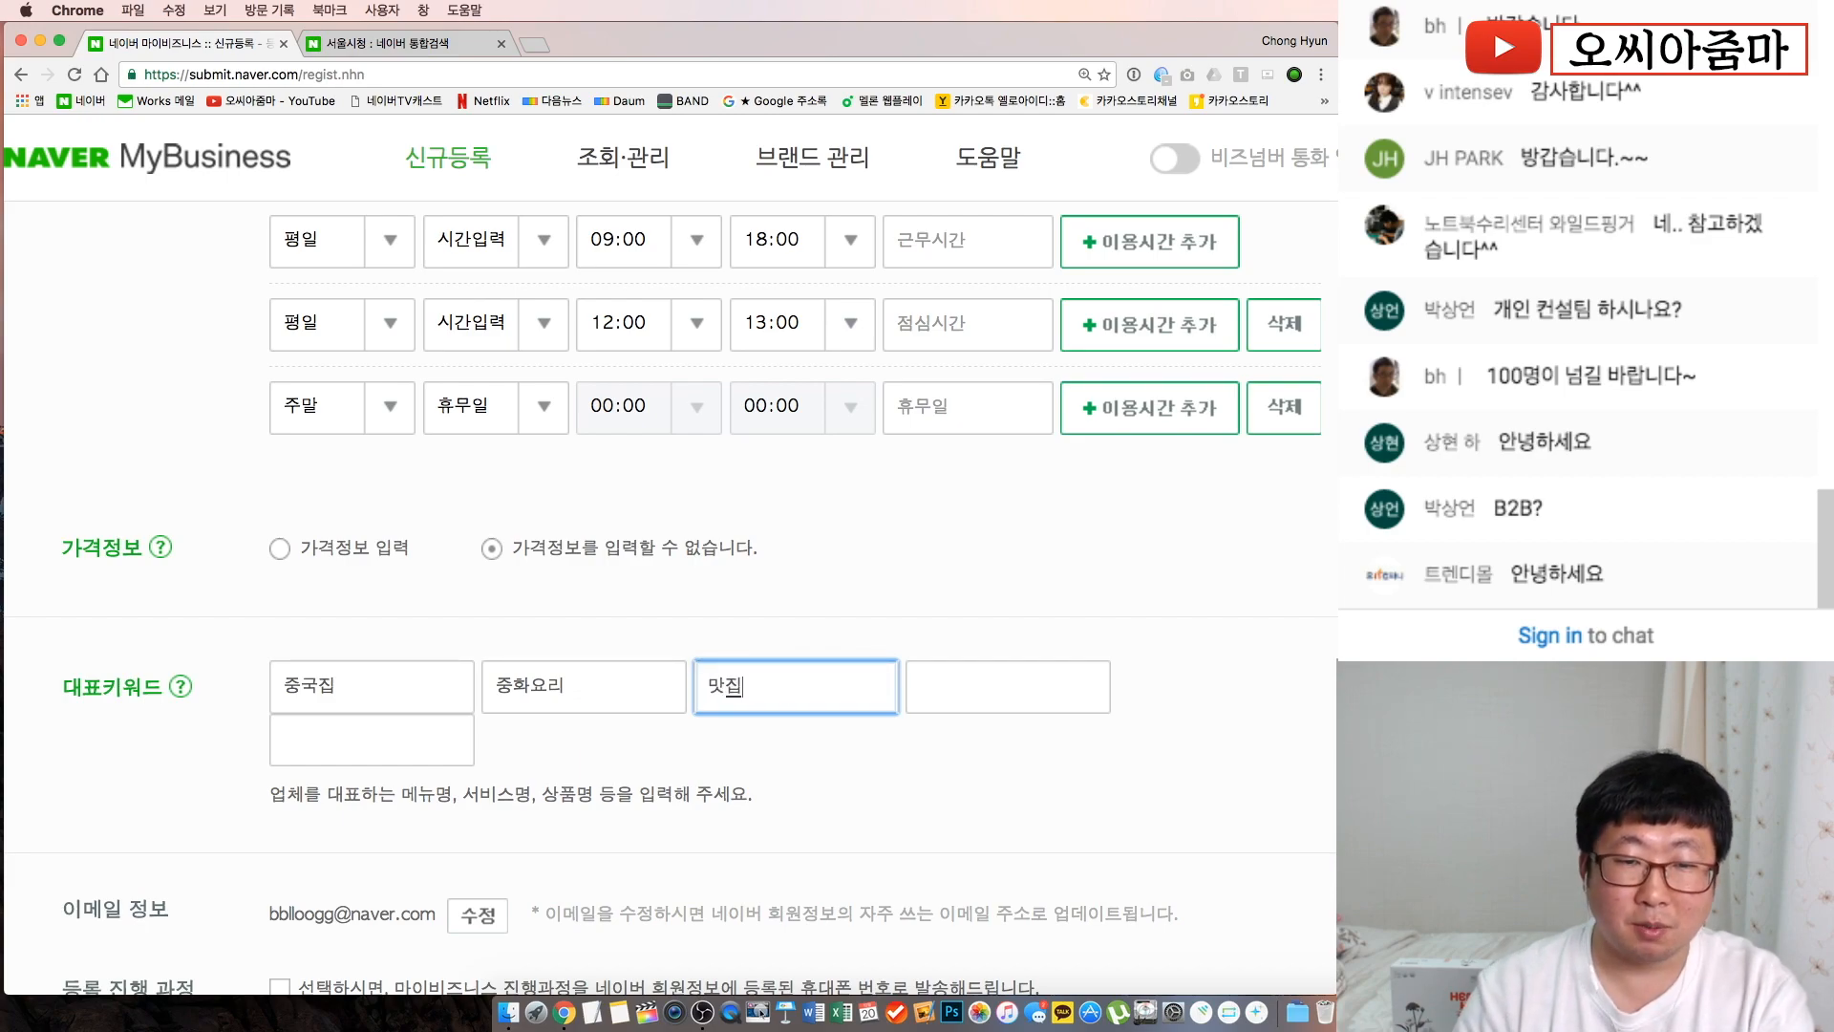
click(934, 697)
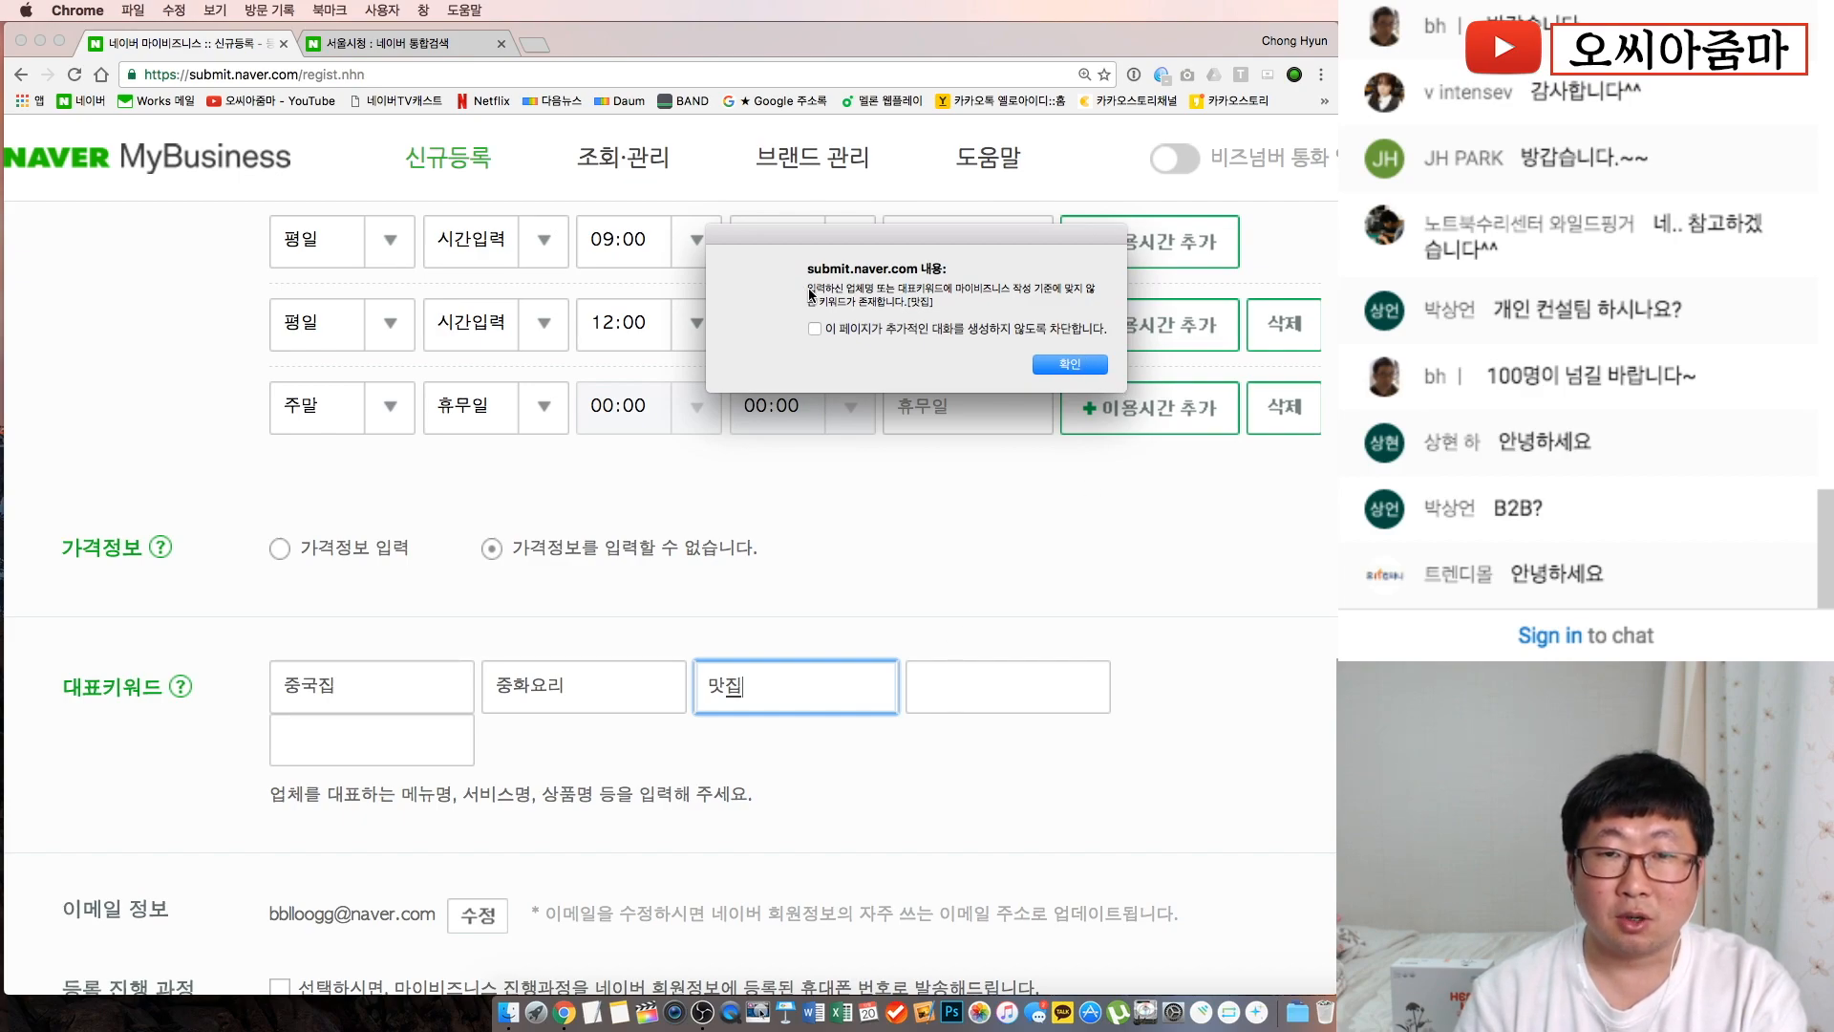
Replace the rejected 맛집 with 상견례장소, then add 회식 and 배달음식
click(1038, 364)
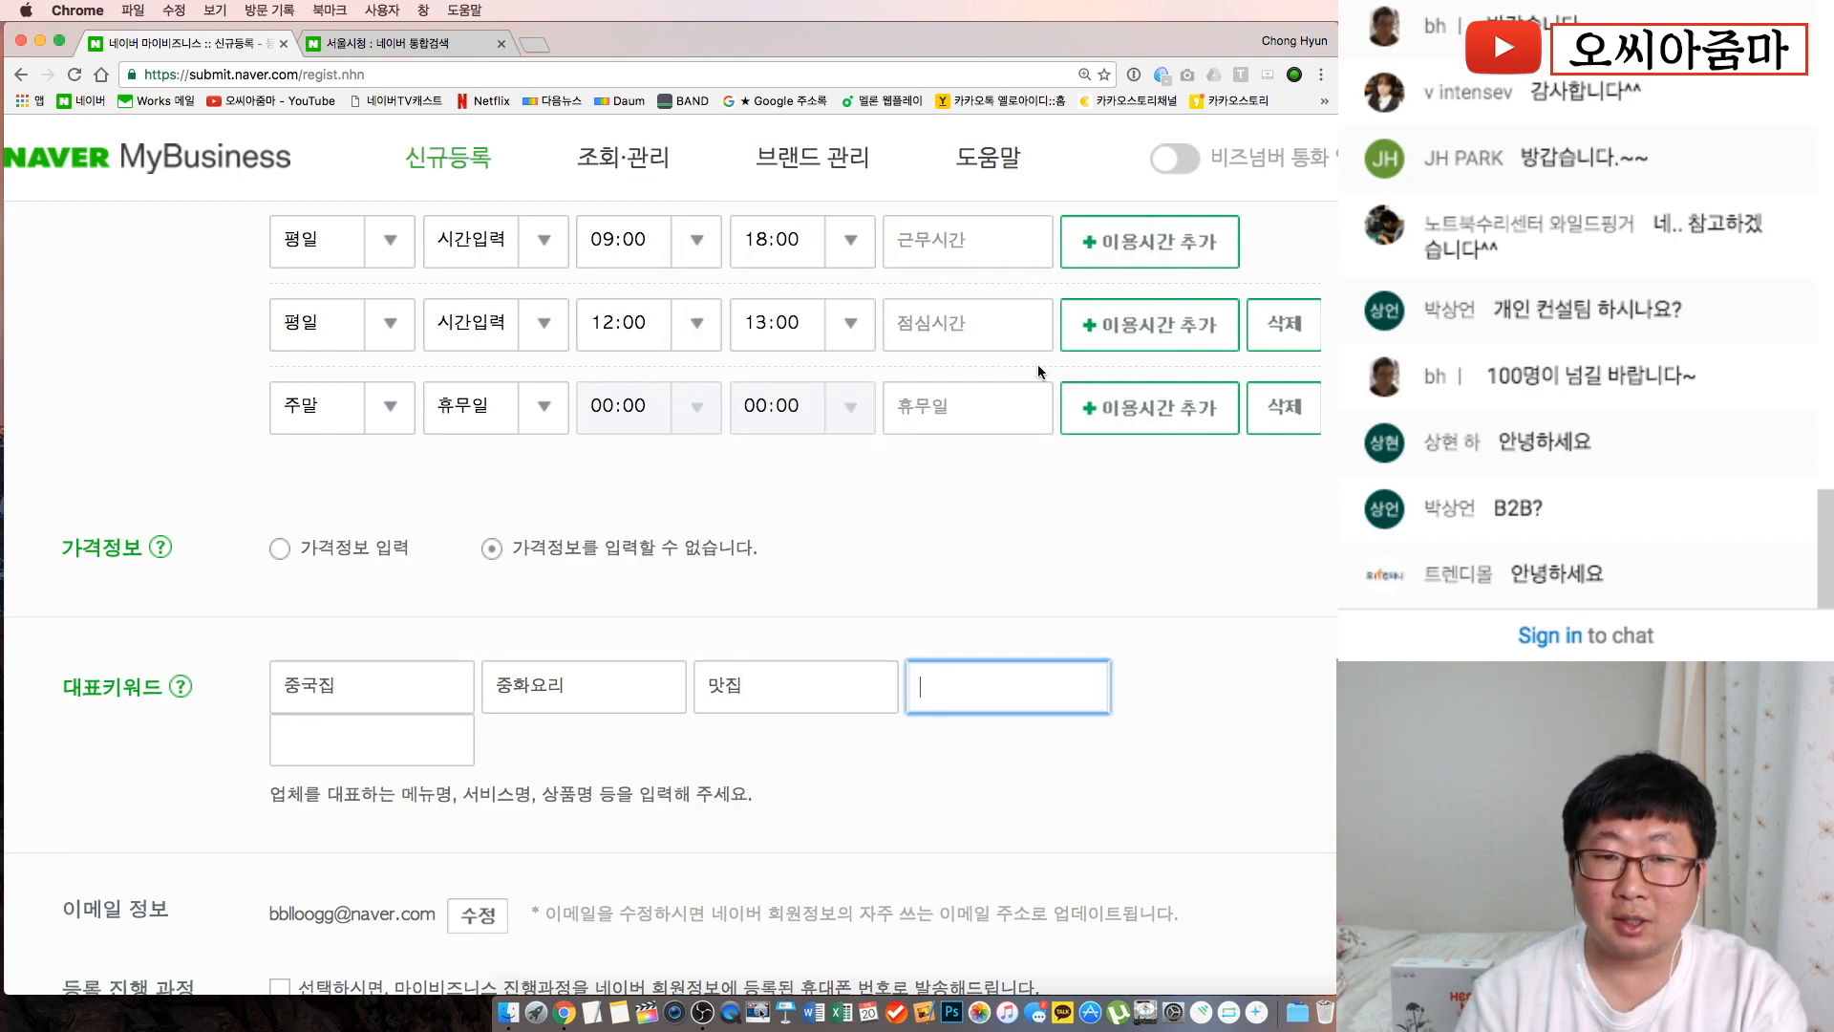
double_click(738, 690)
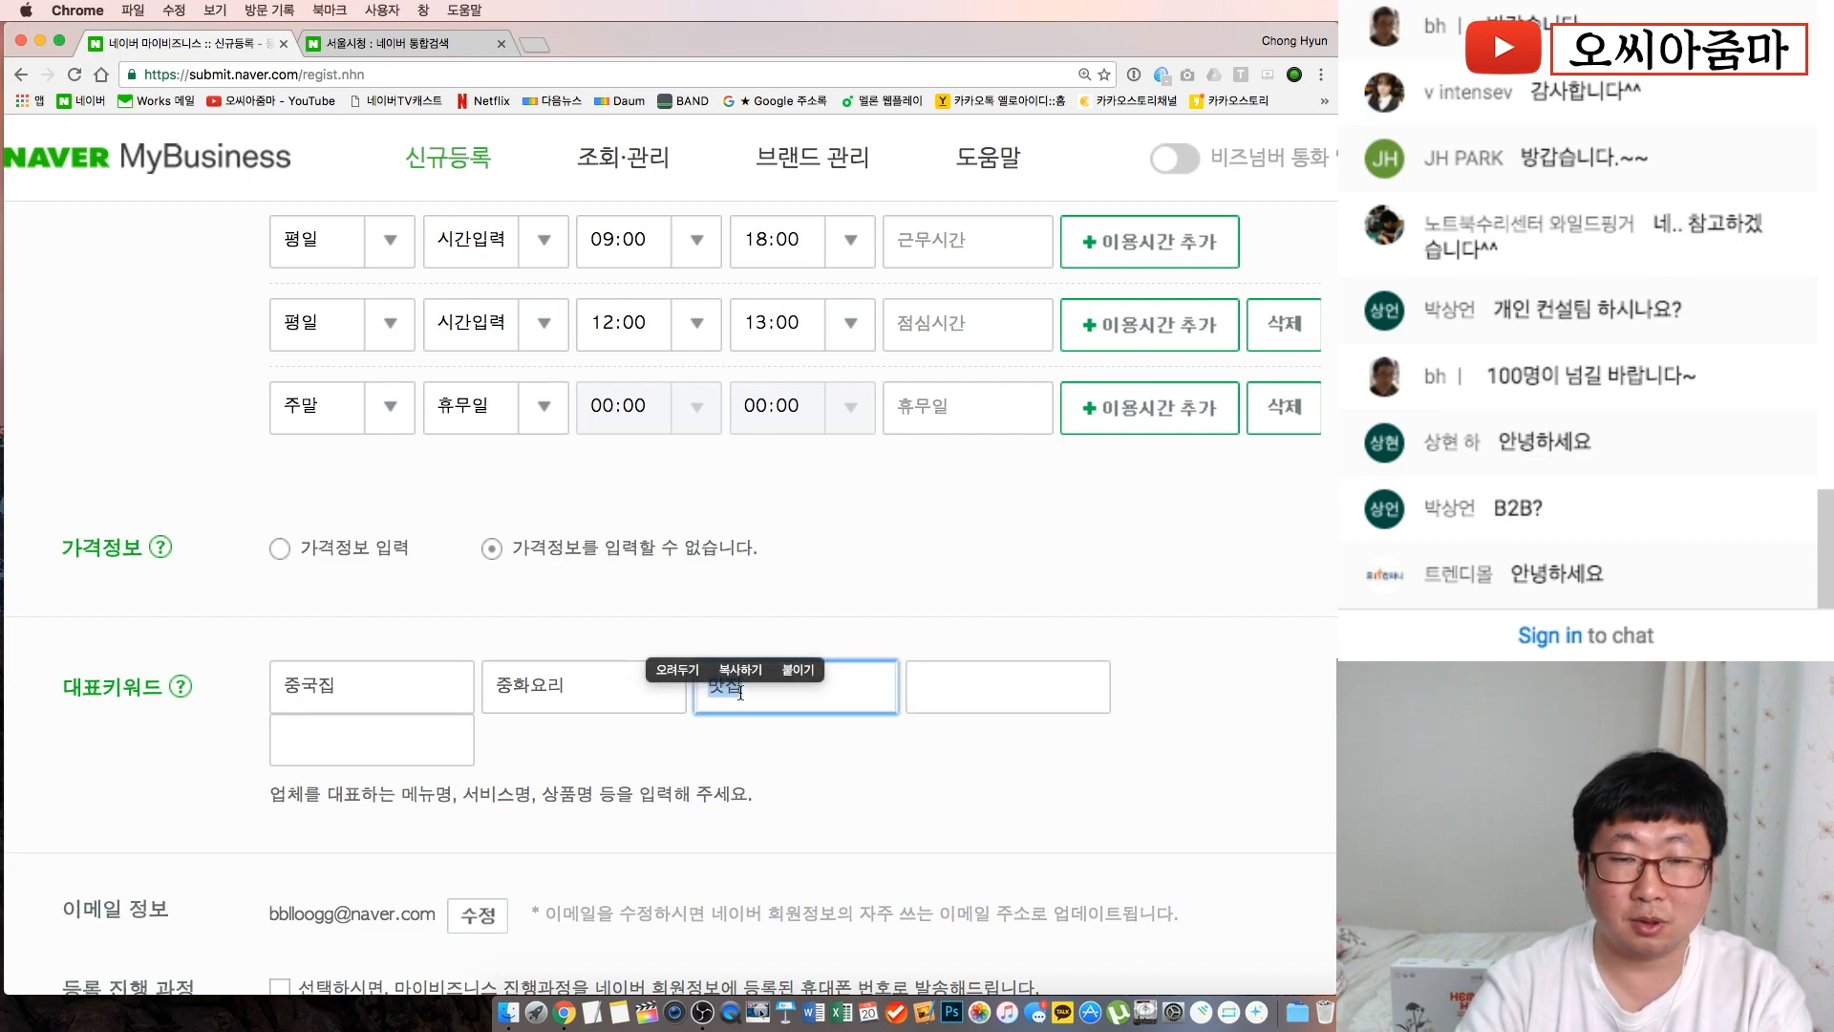
text(상견)
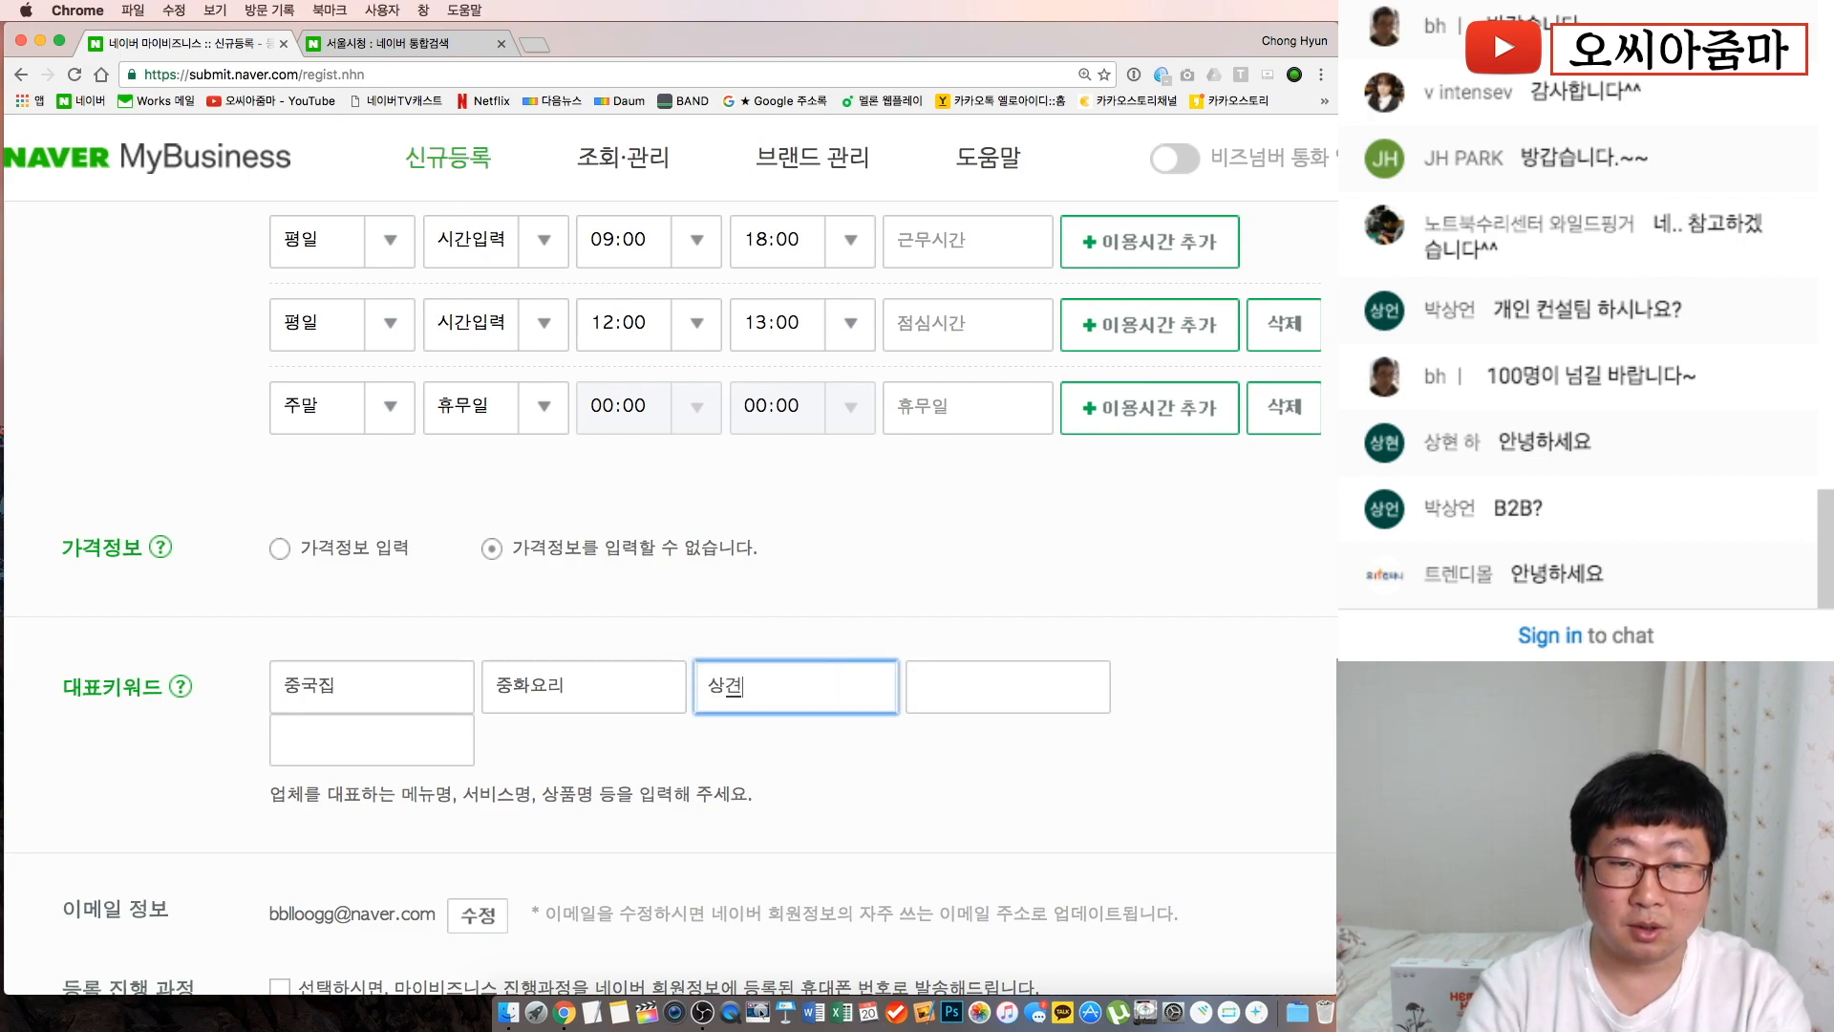
text(례장소)
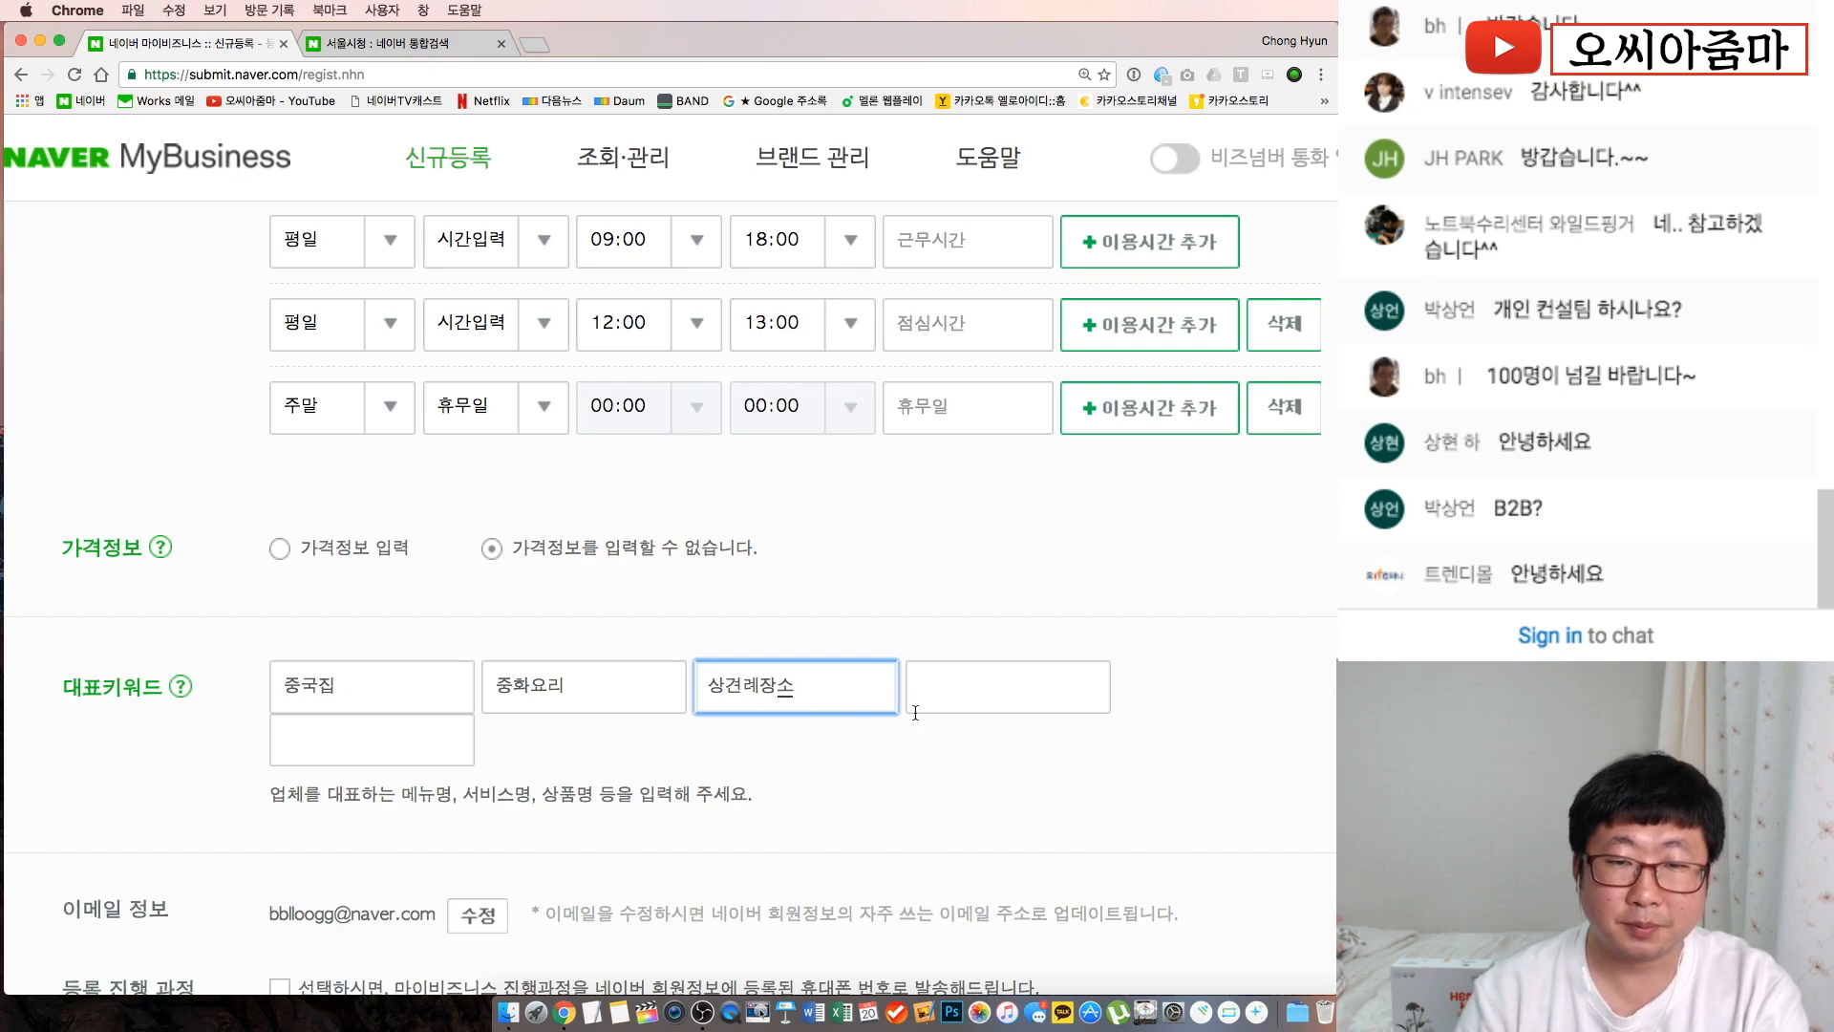
click(961, 707)
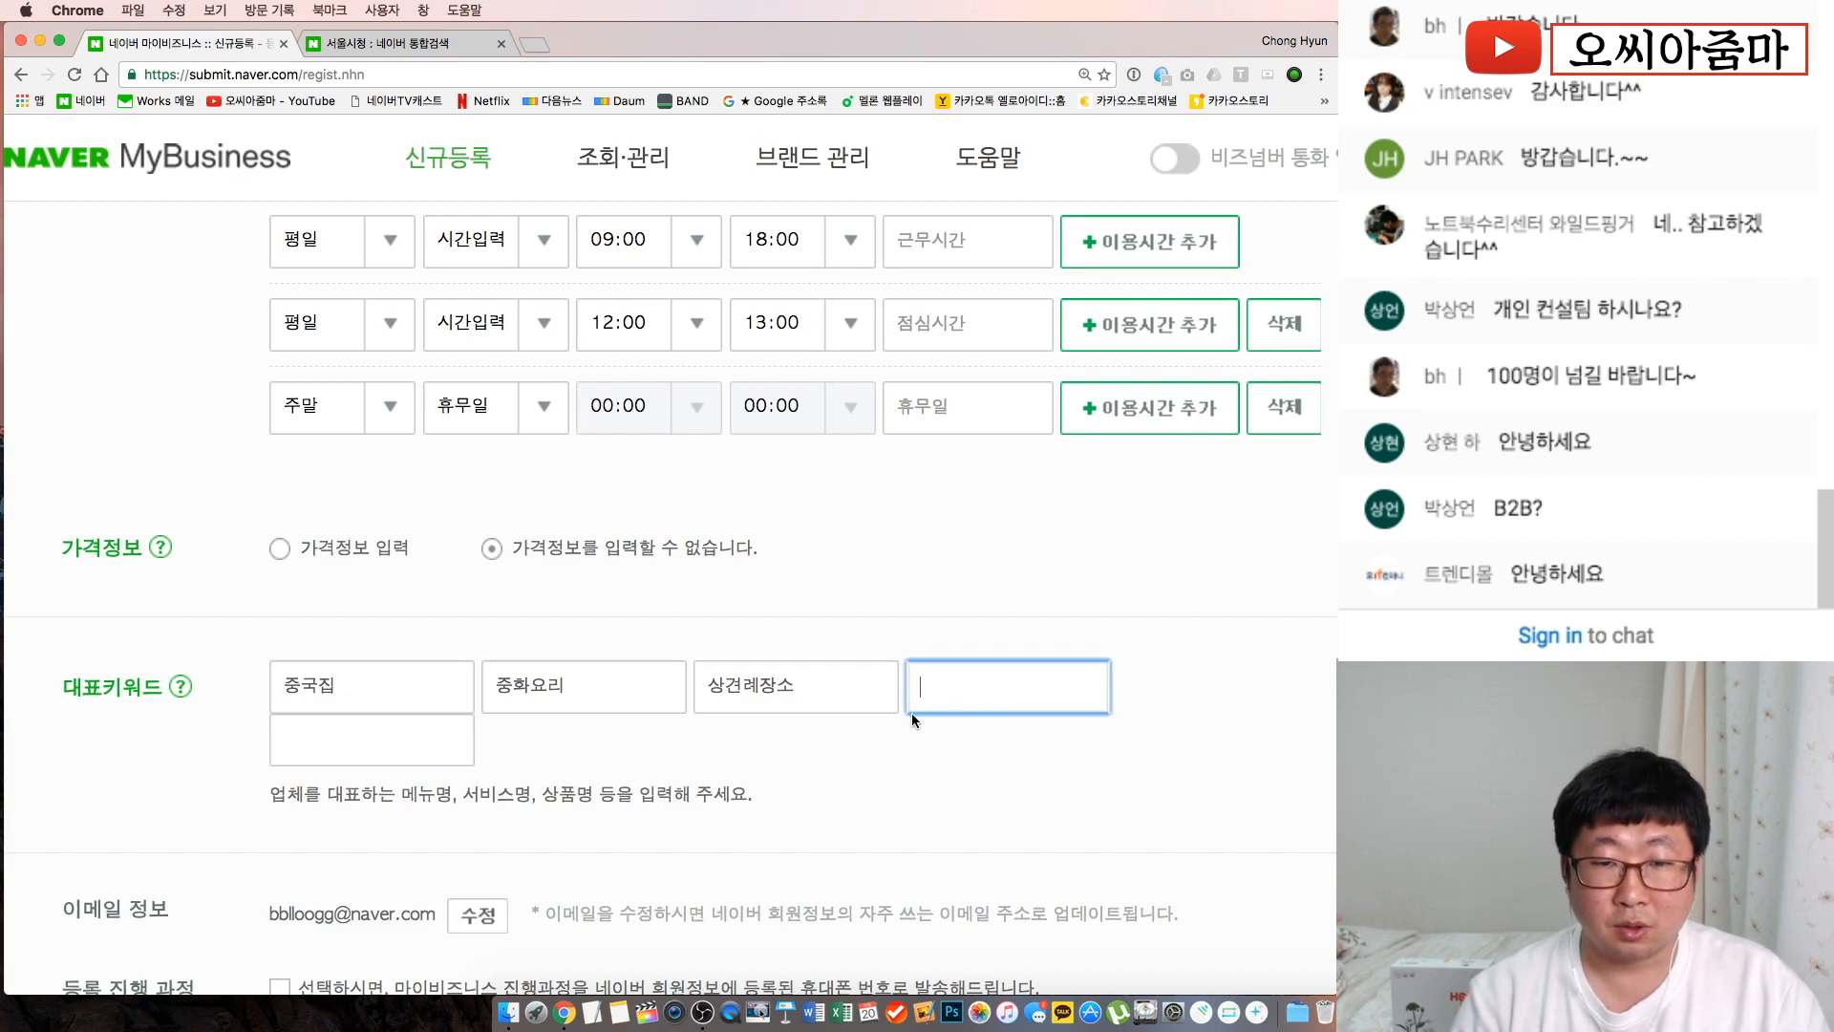
text(회식)
click(984, 856)
click(440, 755)
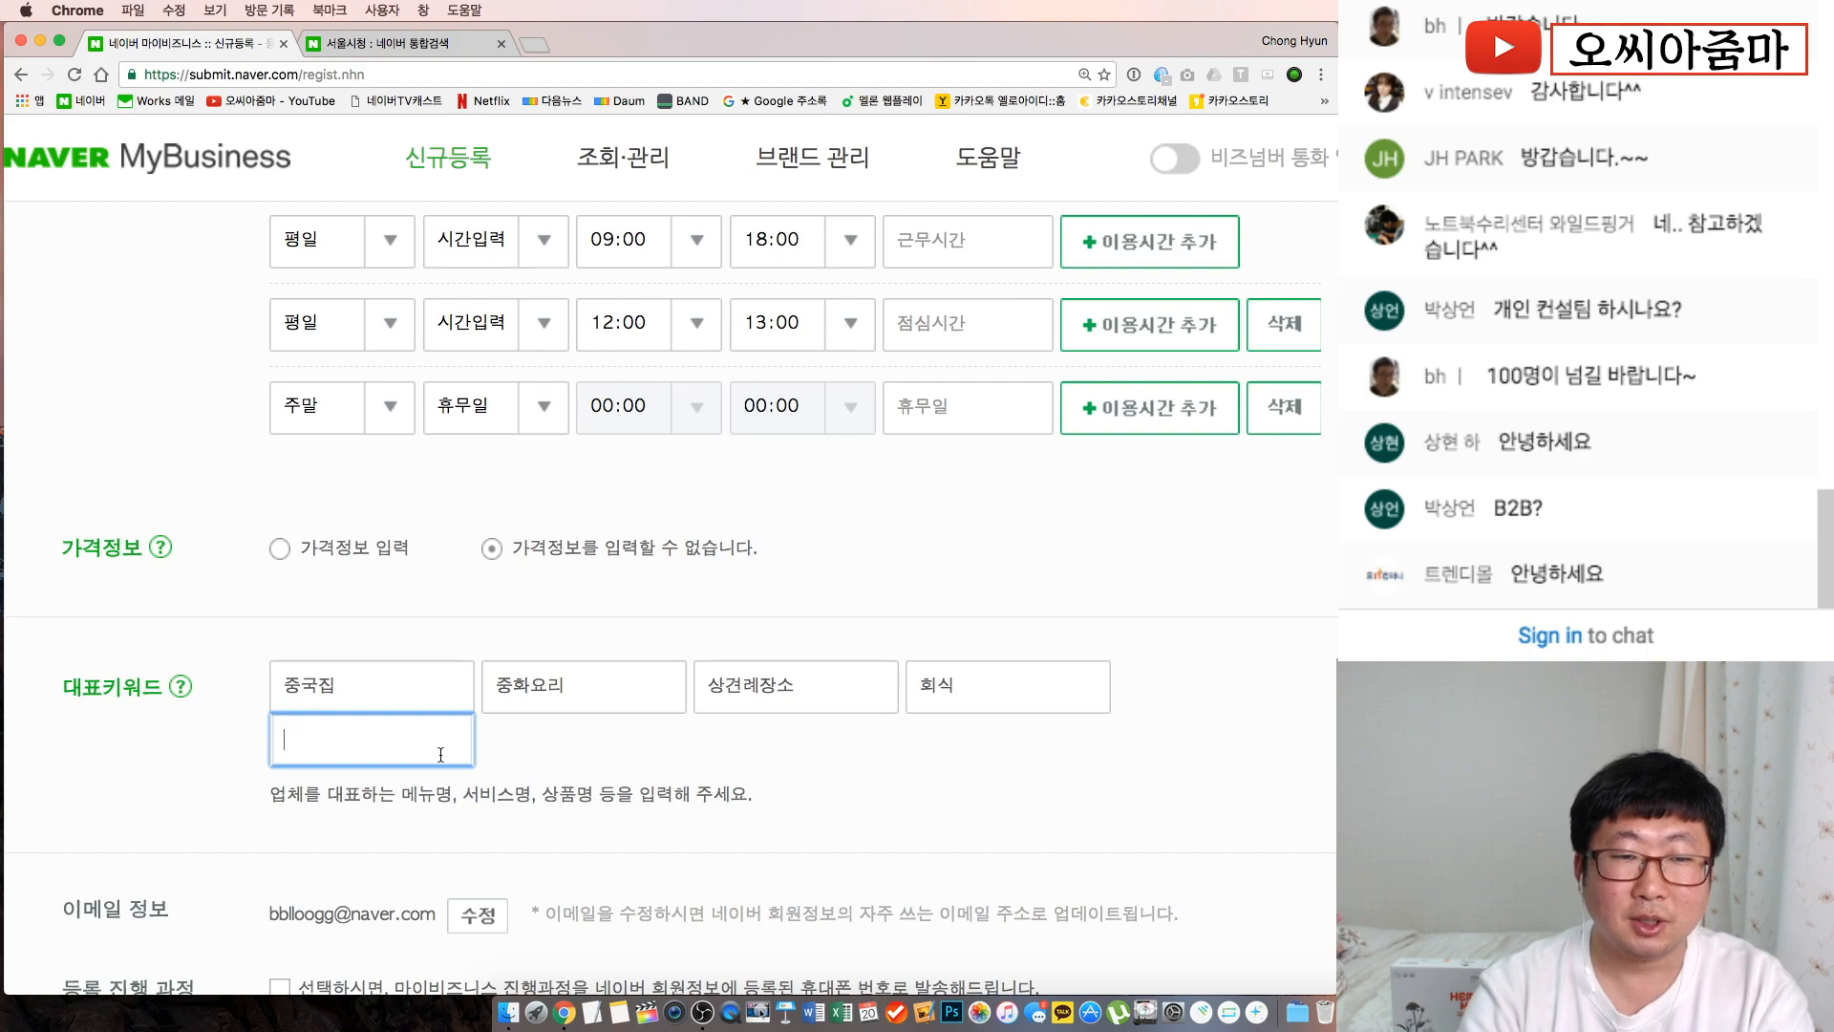
text(배달음식)
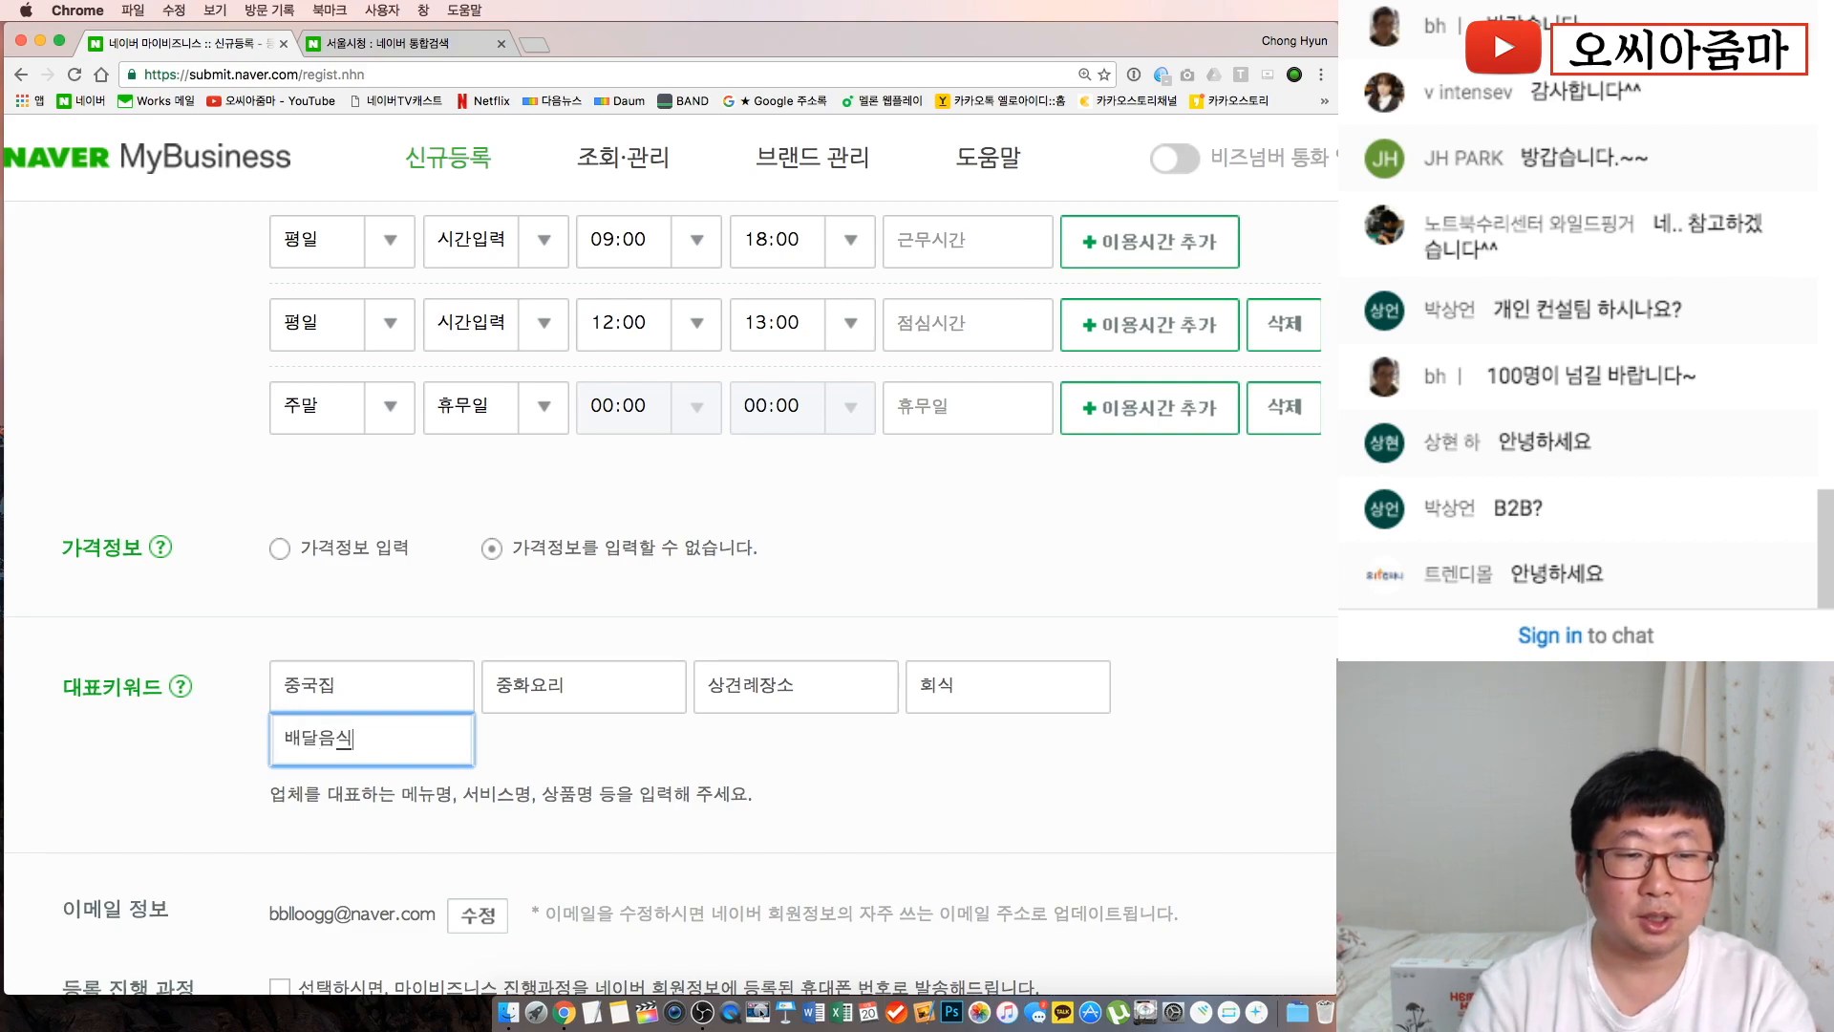
click(640, 747)
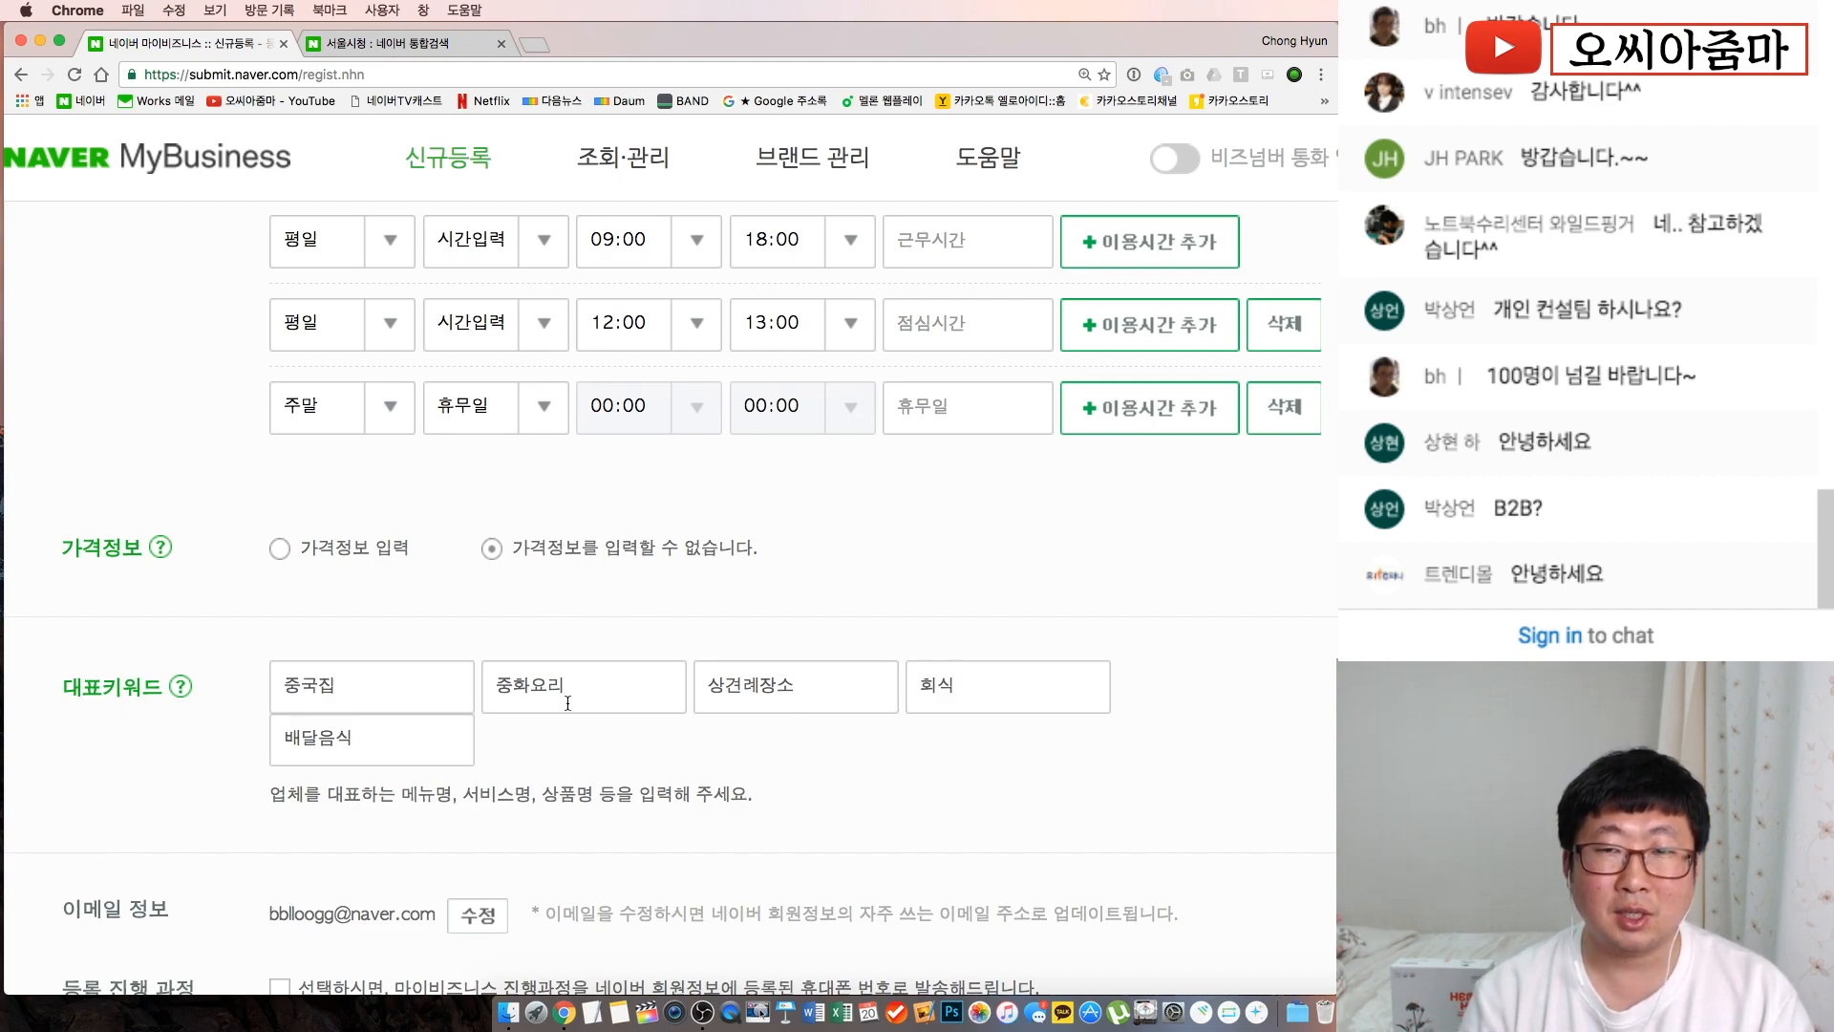
Advance to the detailed-information step and zoom the page to 110%
scroll(567, 703, down, 7)
scroll(722, 676, up, 2)
scroll(753, 649, down, 6)
click(661, 711)
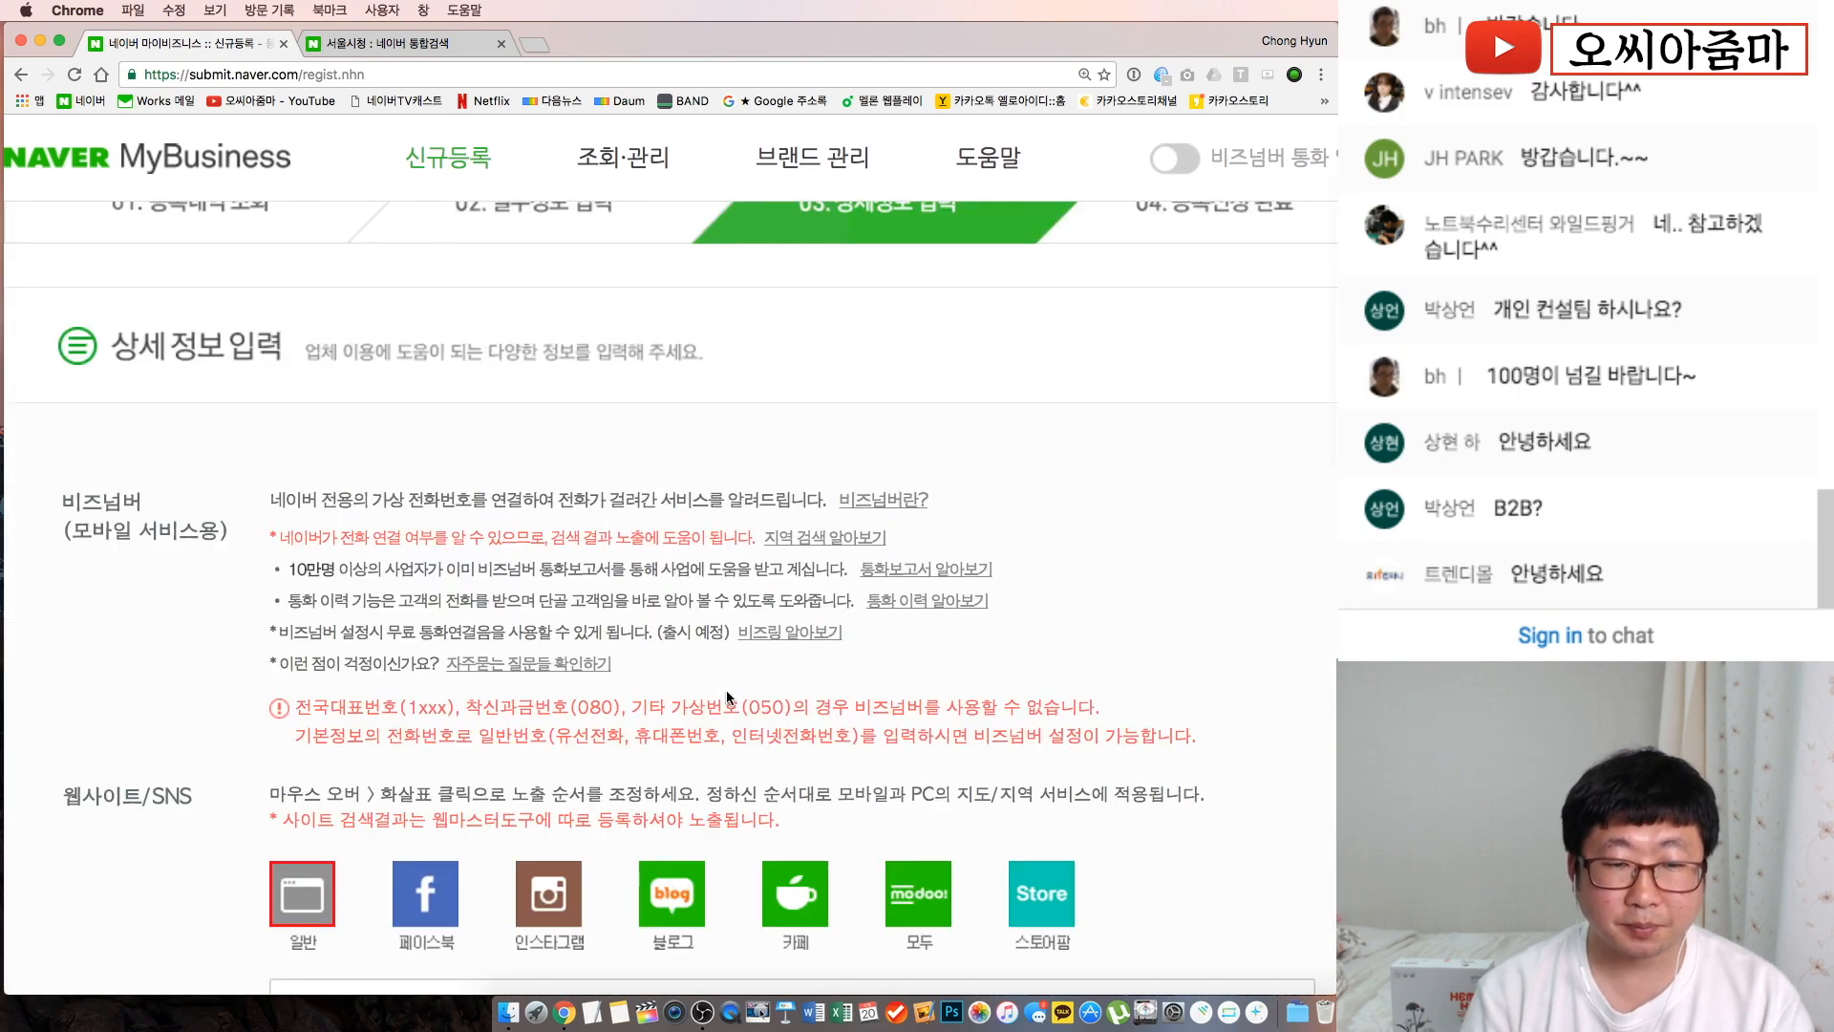
key(super+0)
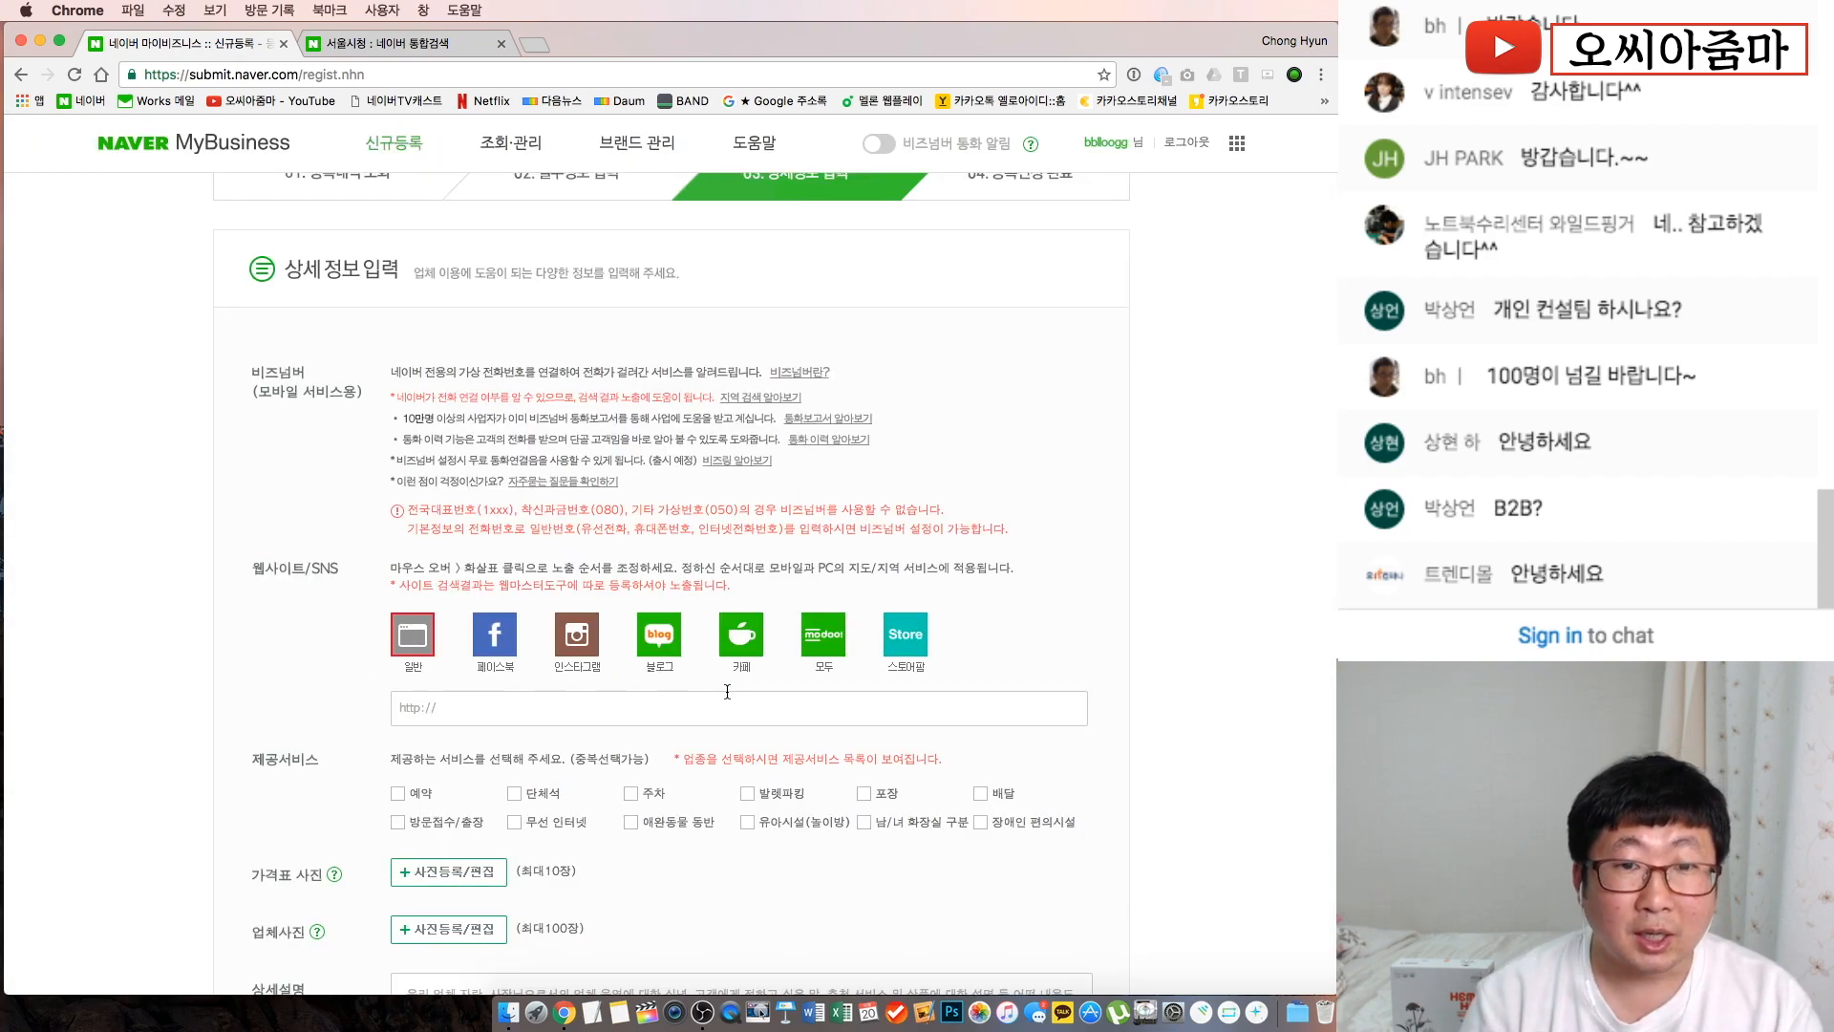
key(super+equal)
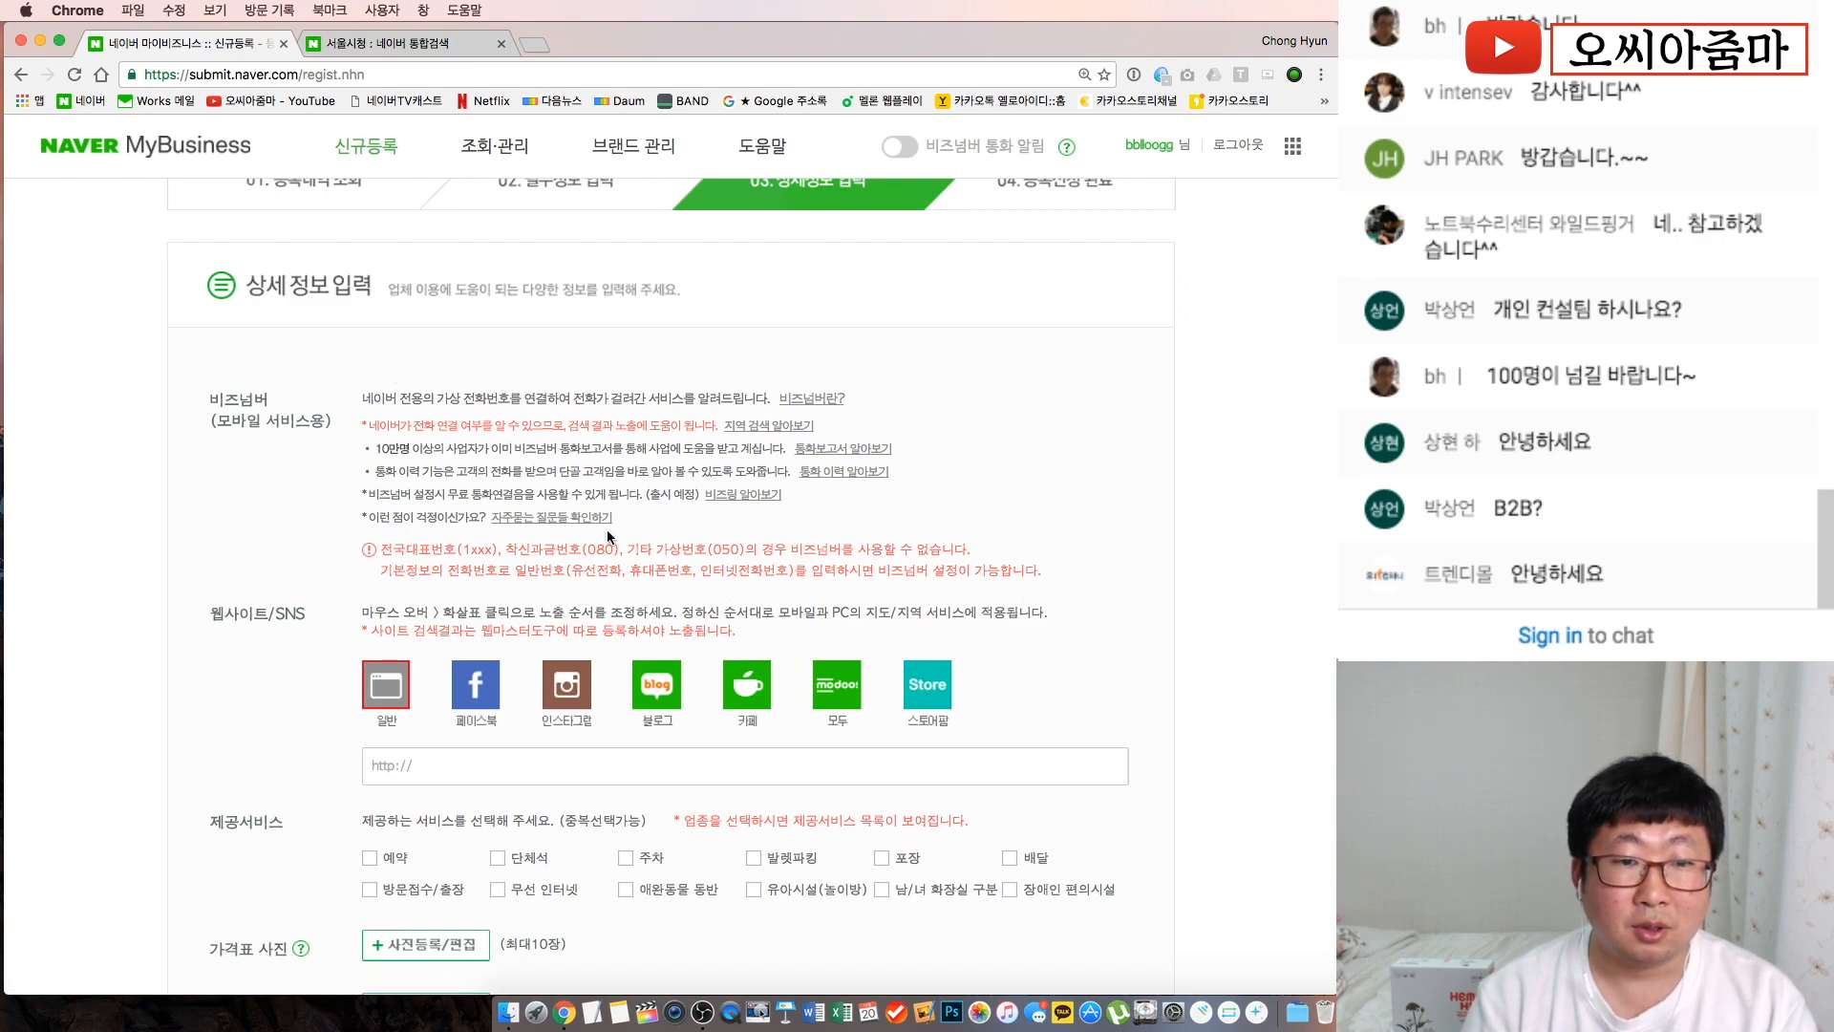
drag(225, 398, 947, 576)
click(947, 576)
scroll(947, 576, down, 3)
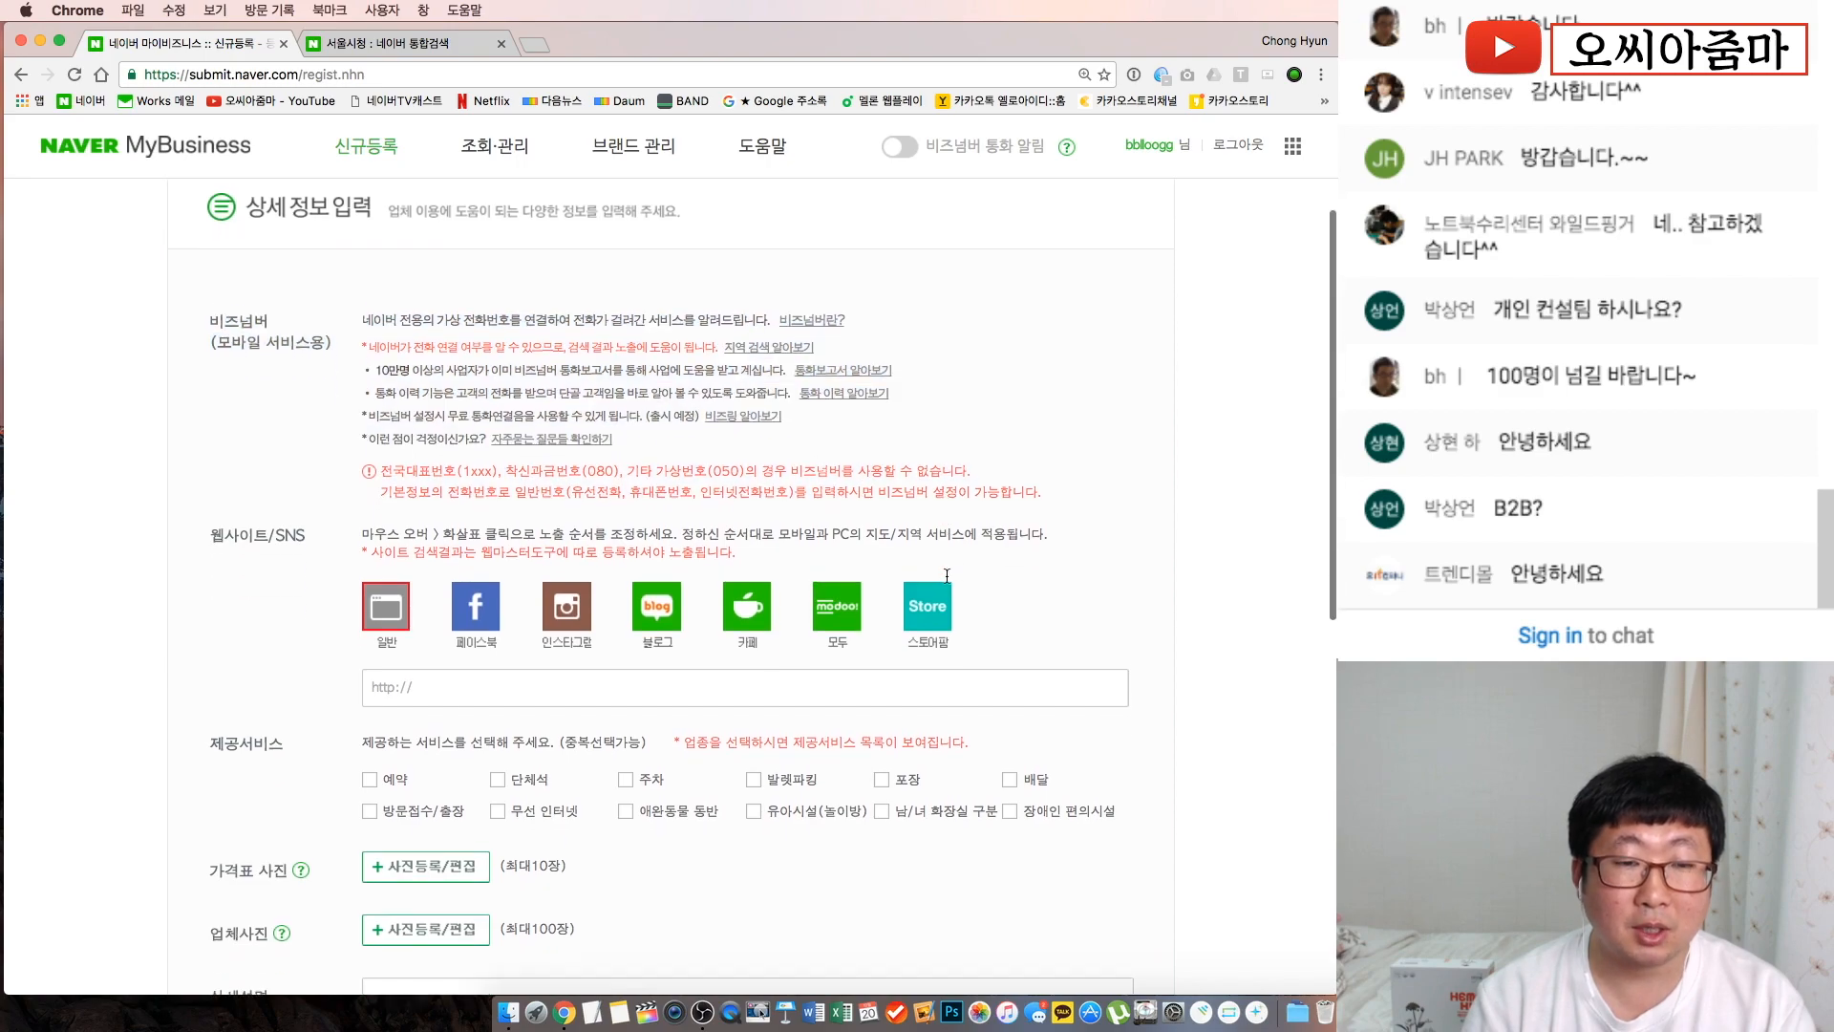
mouse_move(468, 550)
click(427, 601)
text(지)
key(BackSpace)
text(ww.)
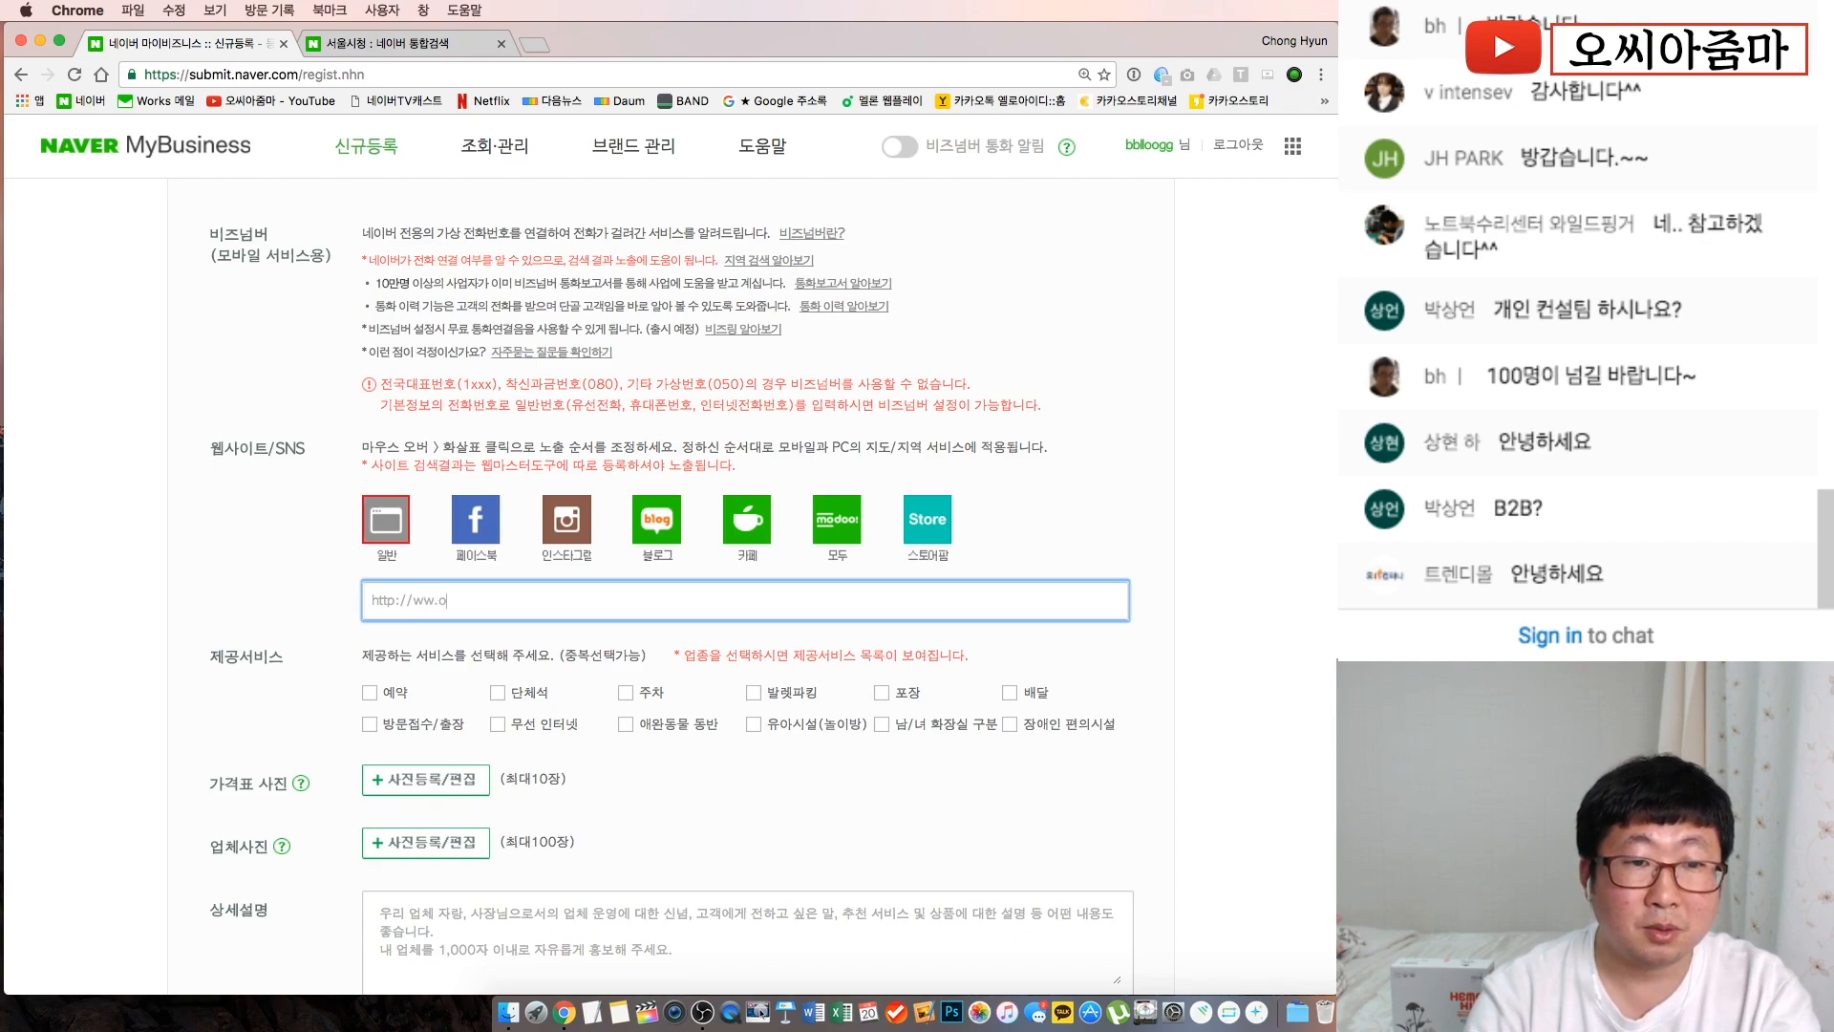
key(BackSpace)
text(w.ocworld.kr)
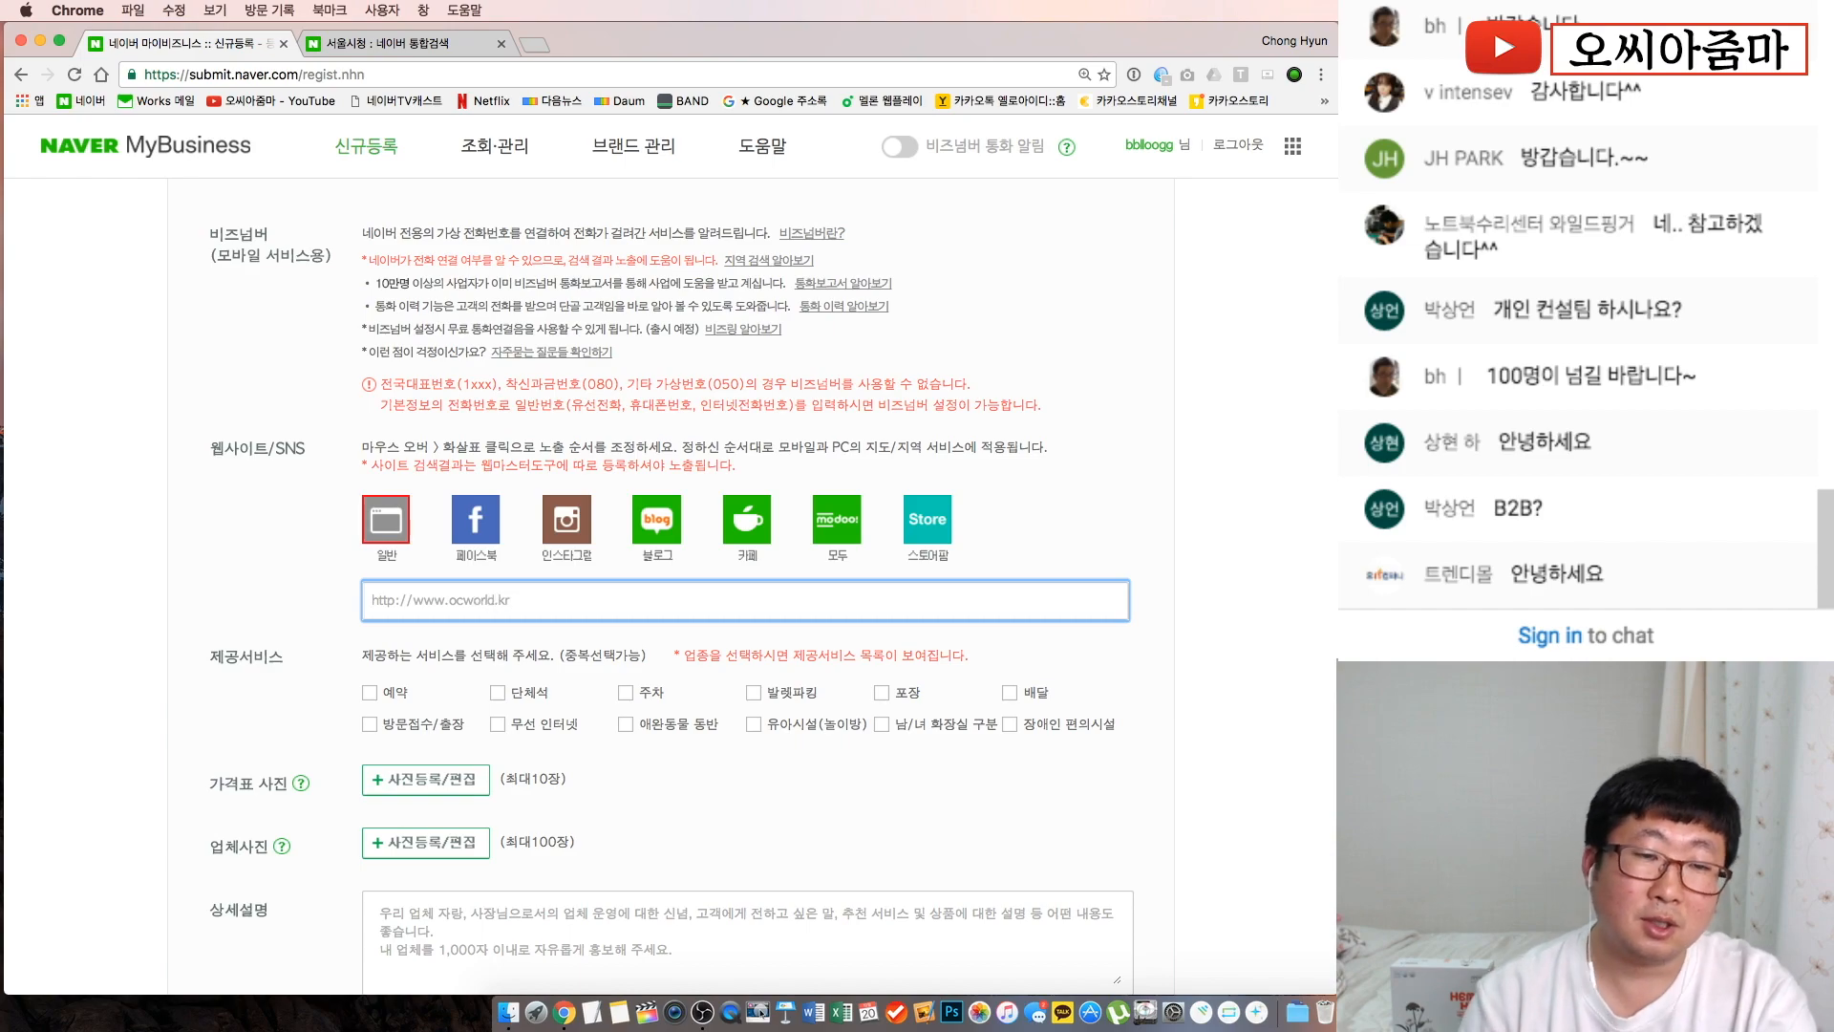
Choose the Facebook entry and type the Facebook page address
click(455, 537)
click(456, 605)
text(www.face)
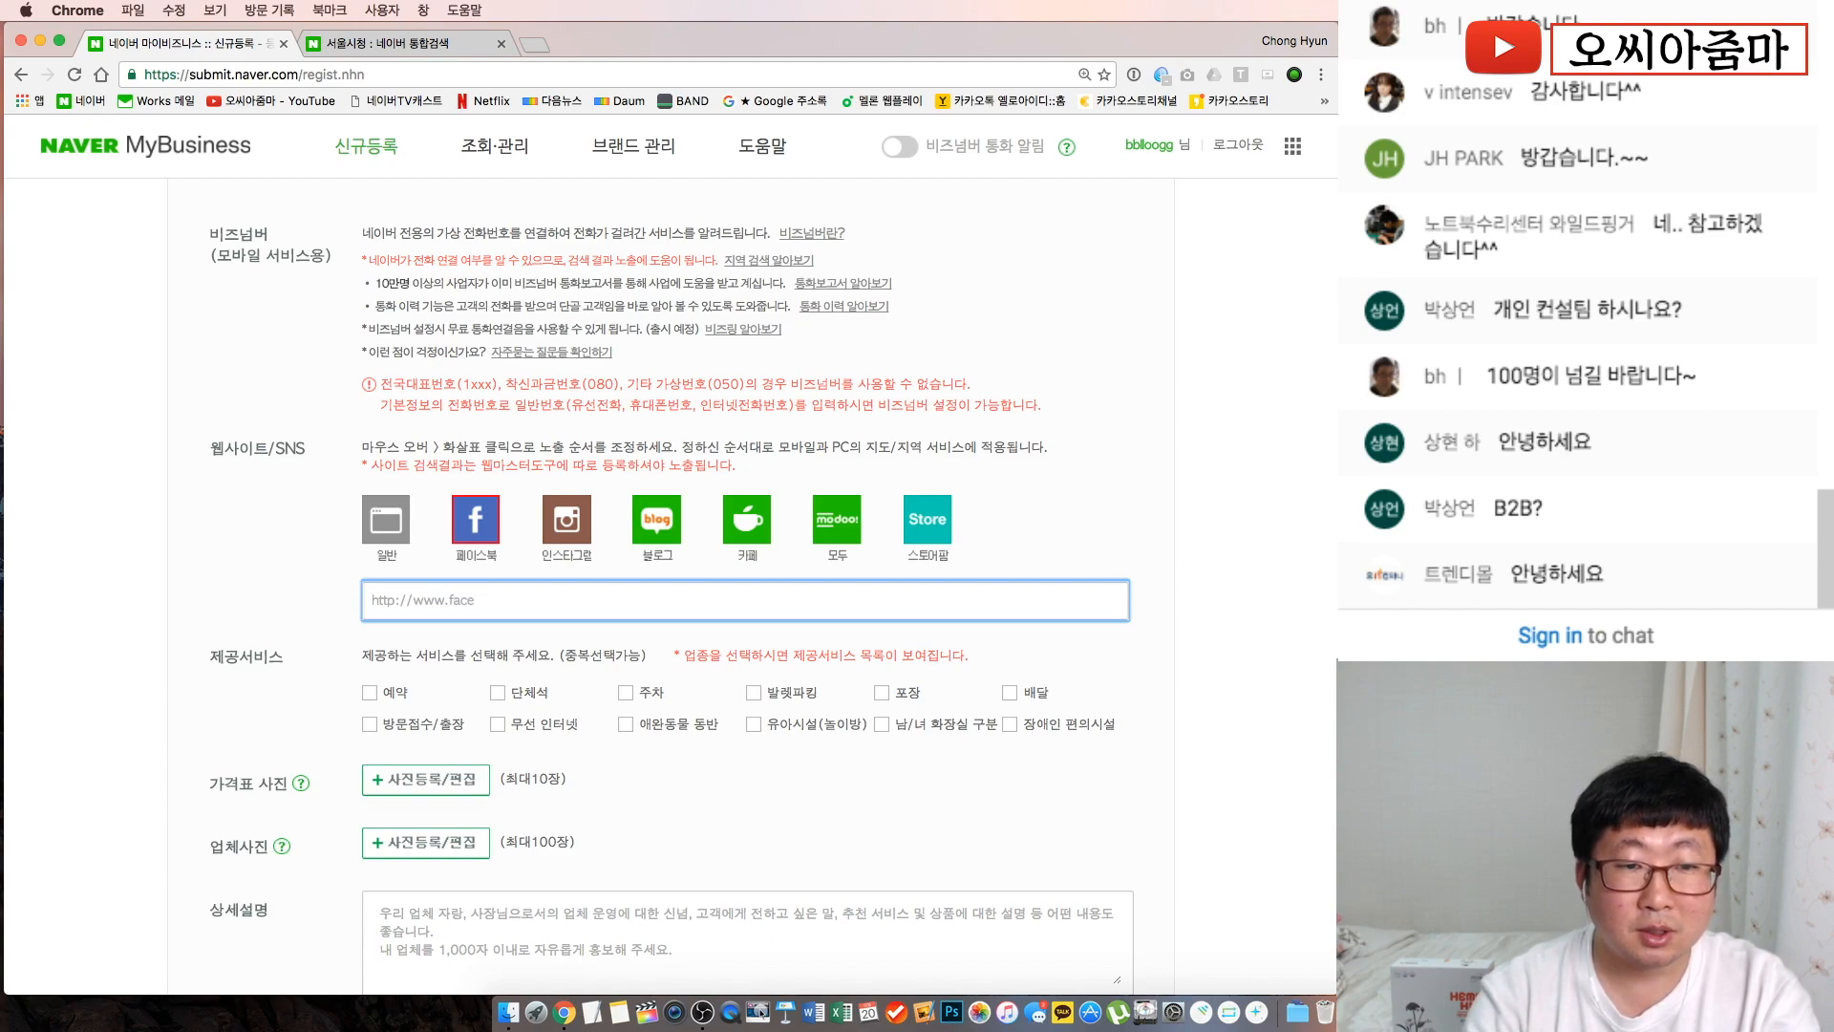
text(book.com)
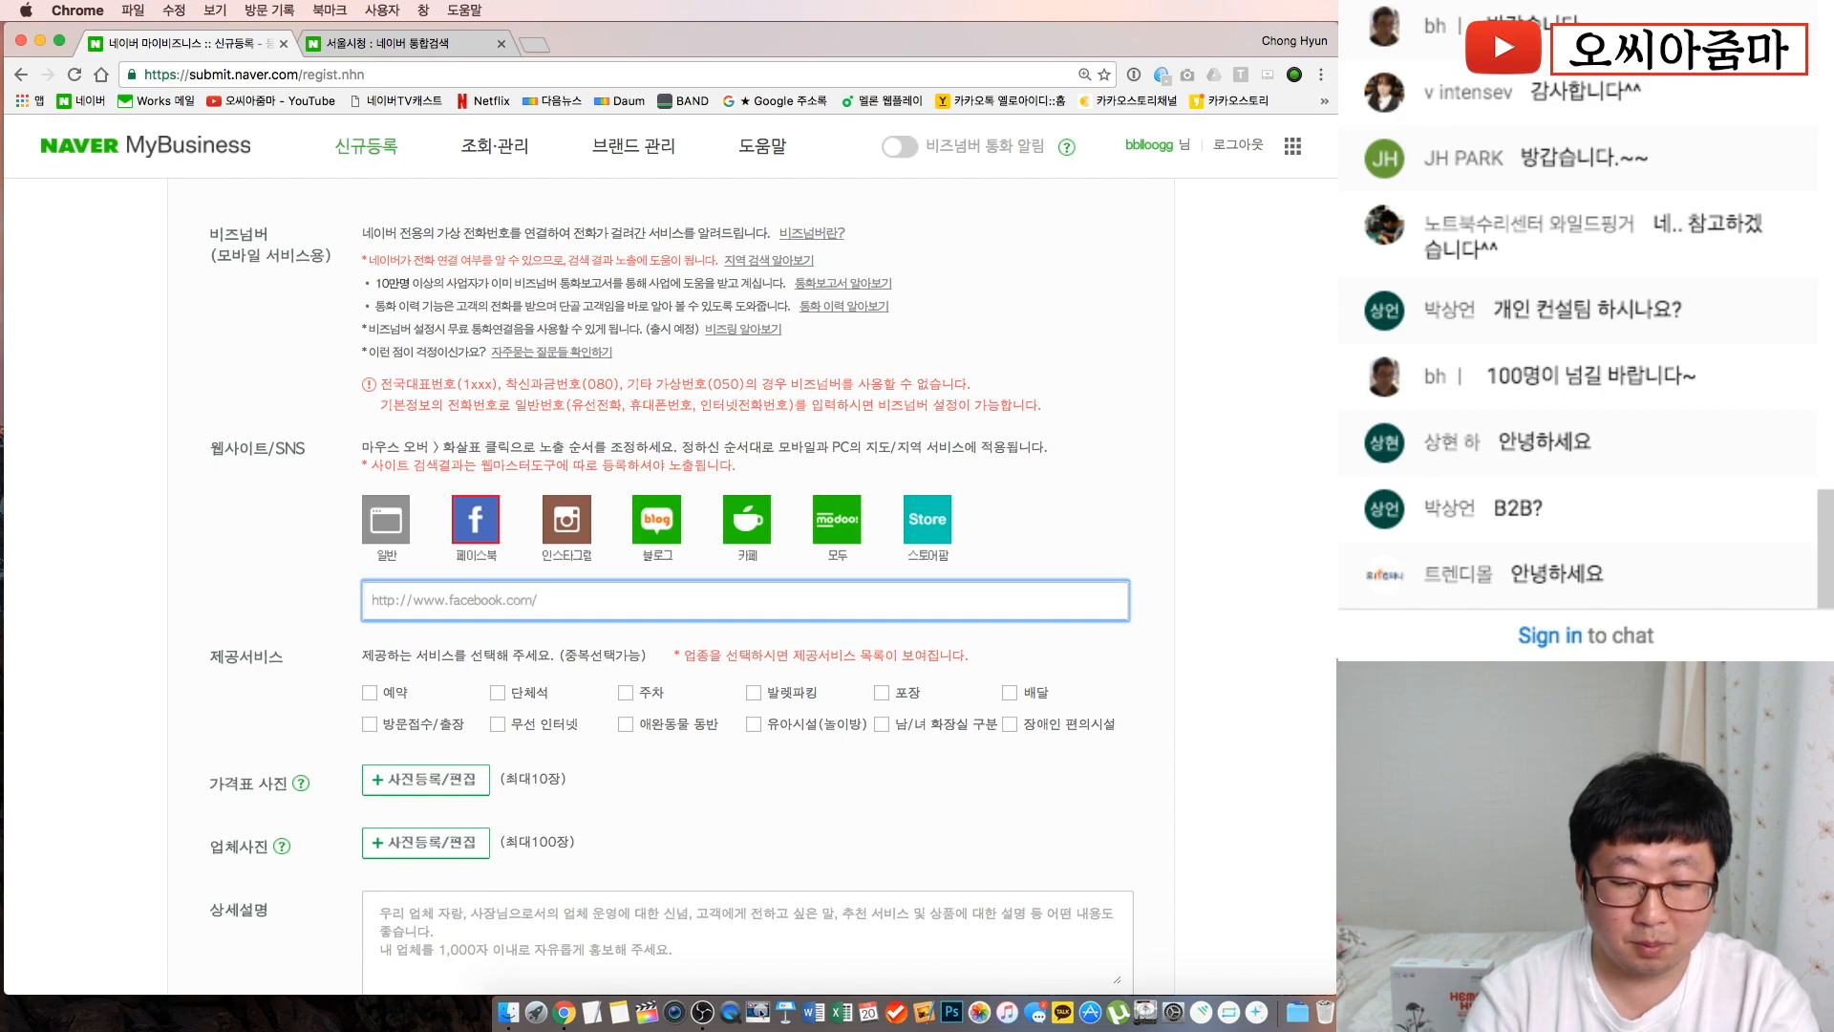
text(/bbllookk)
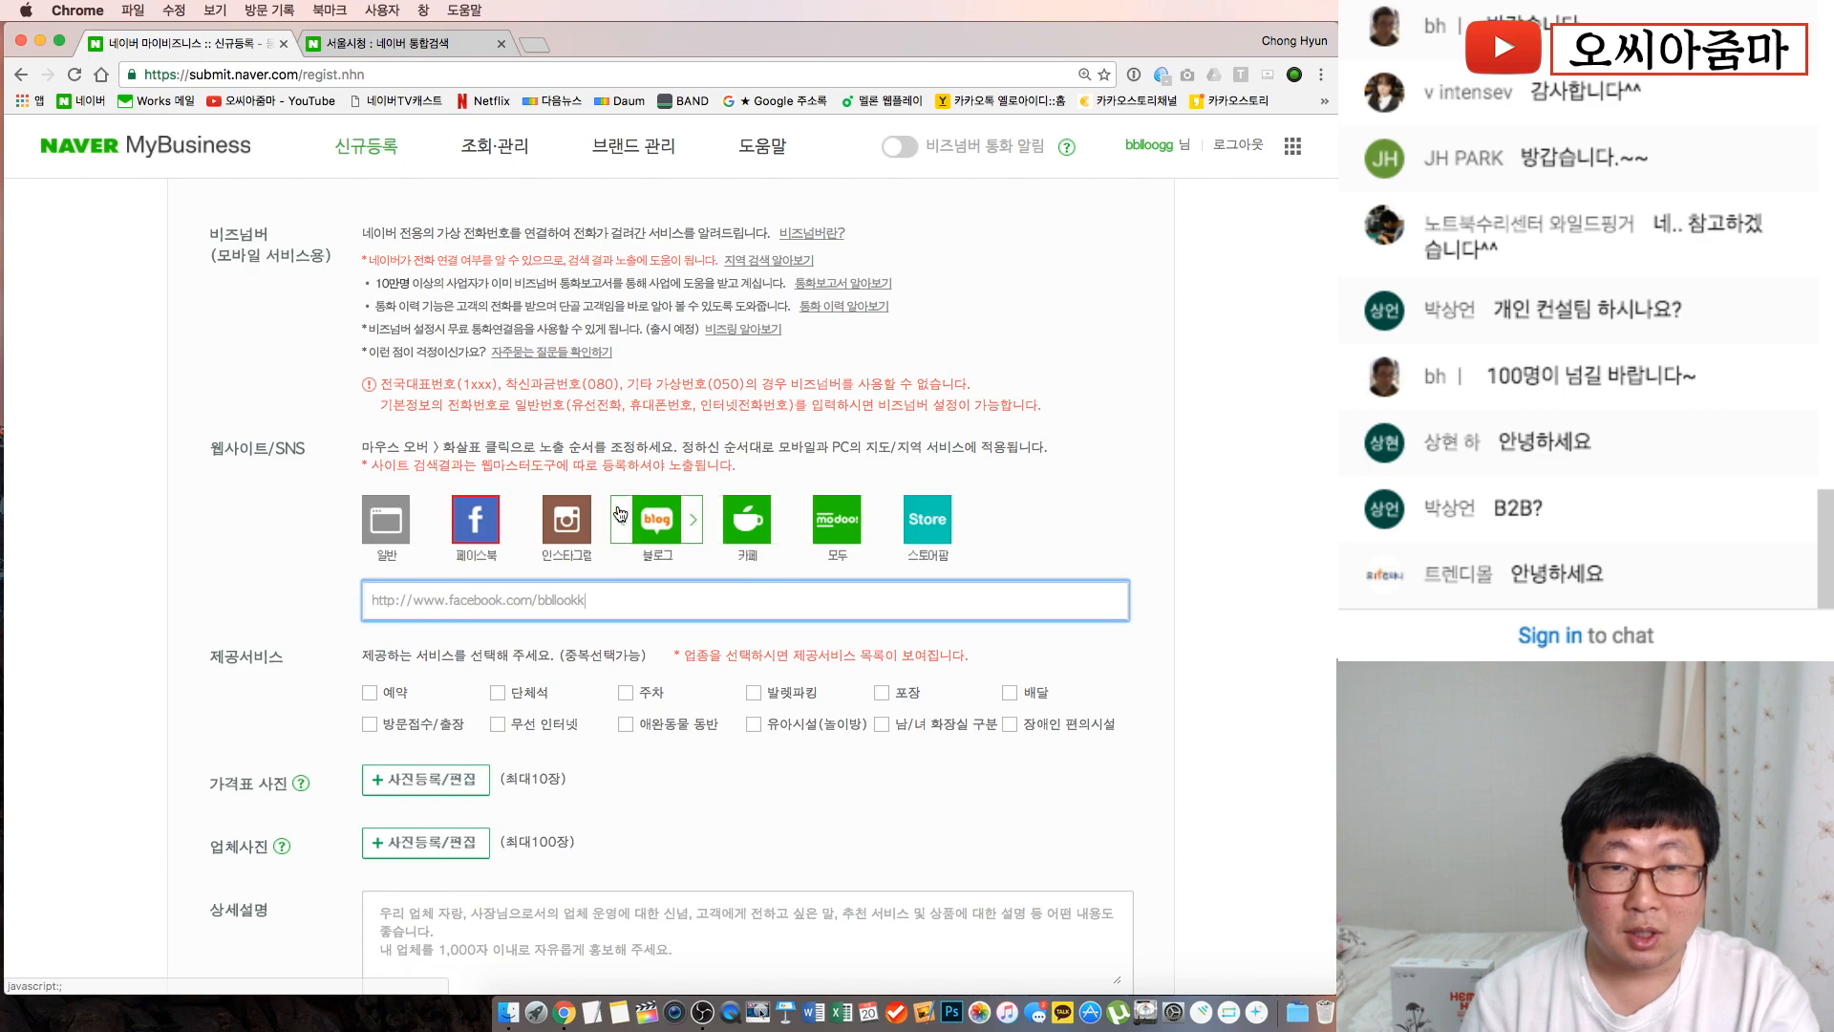
Review the Facebook address, keeping the general website first in the link order
click(380, 523)
click(423, 521)
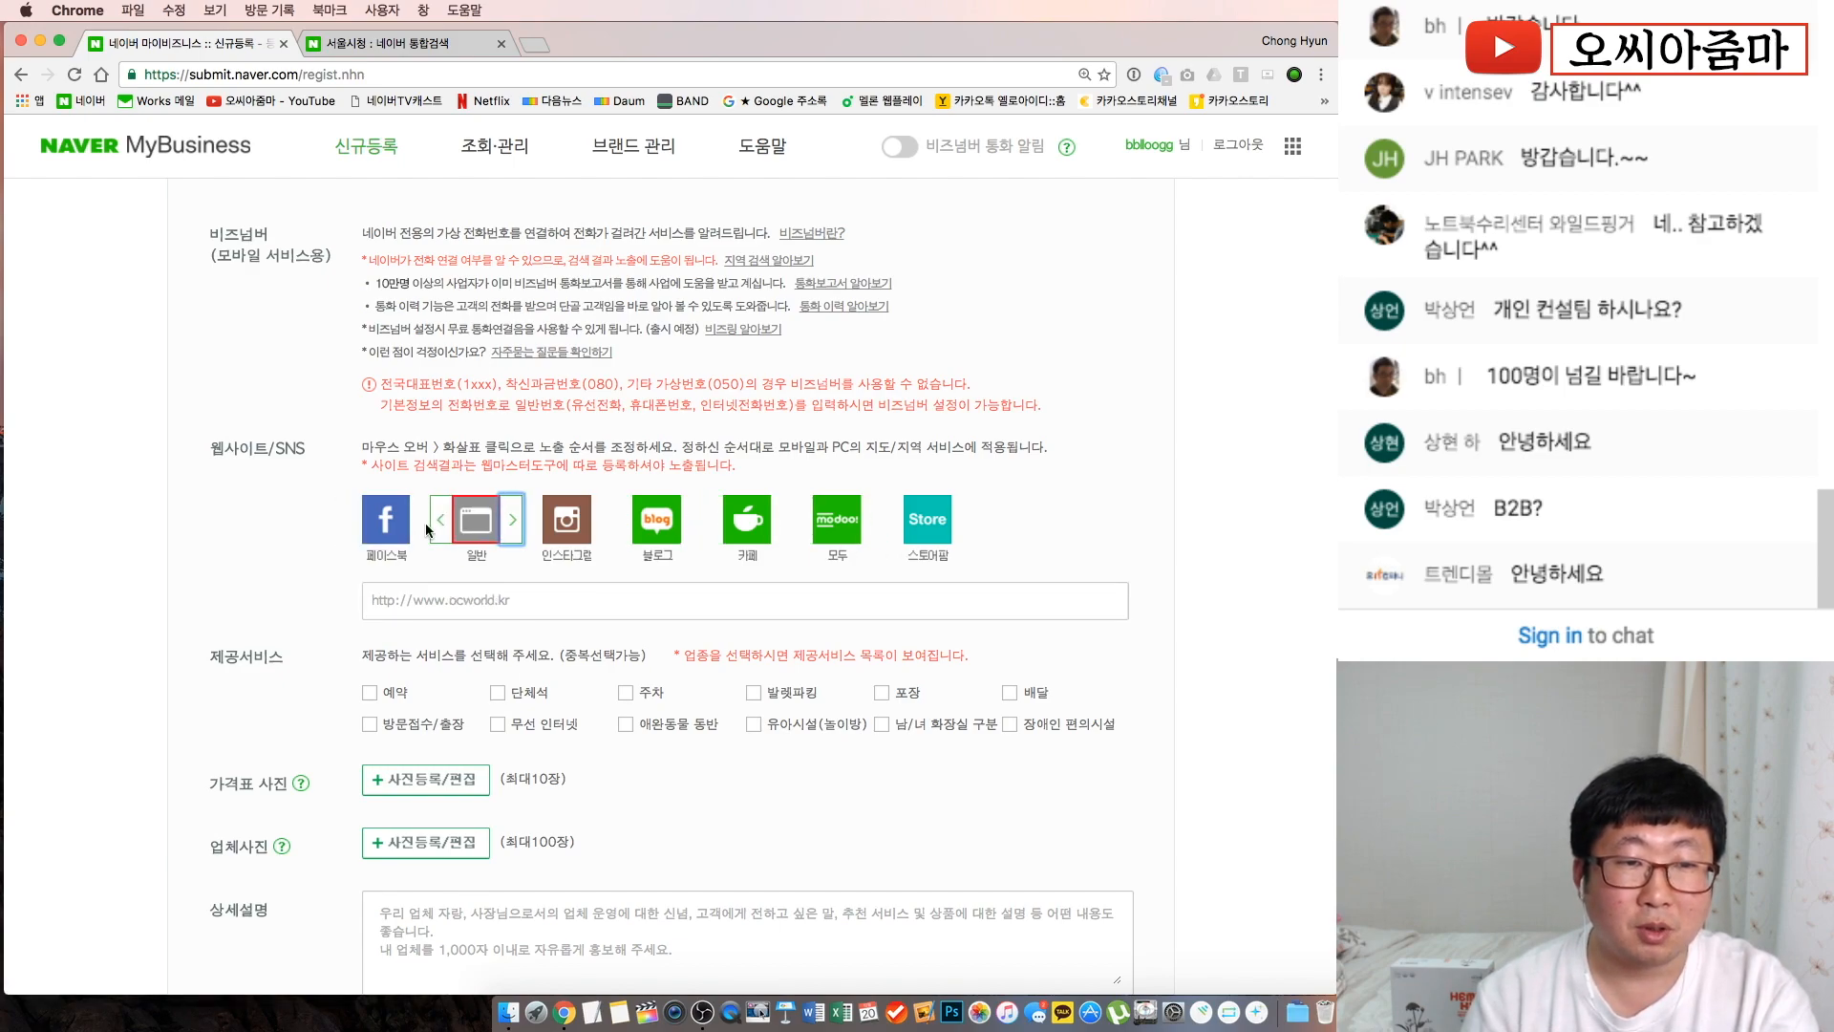
click(360, 517)
click(601, 607)
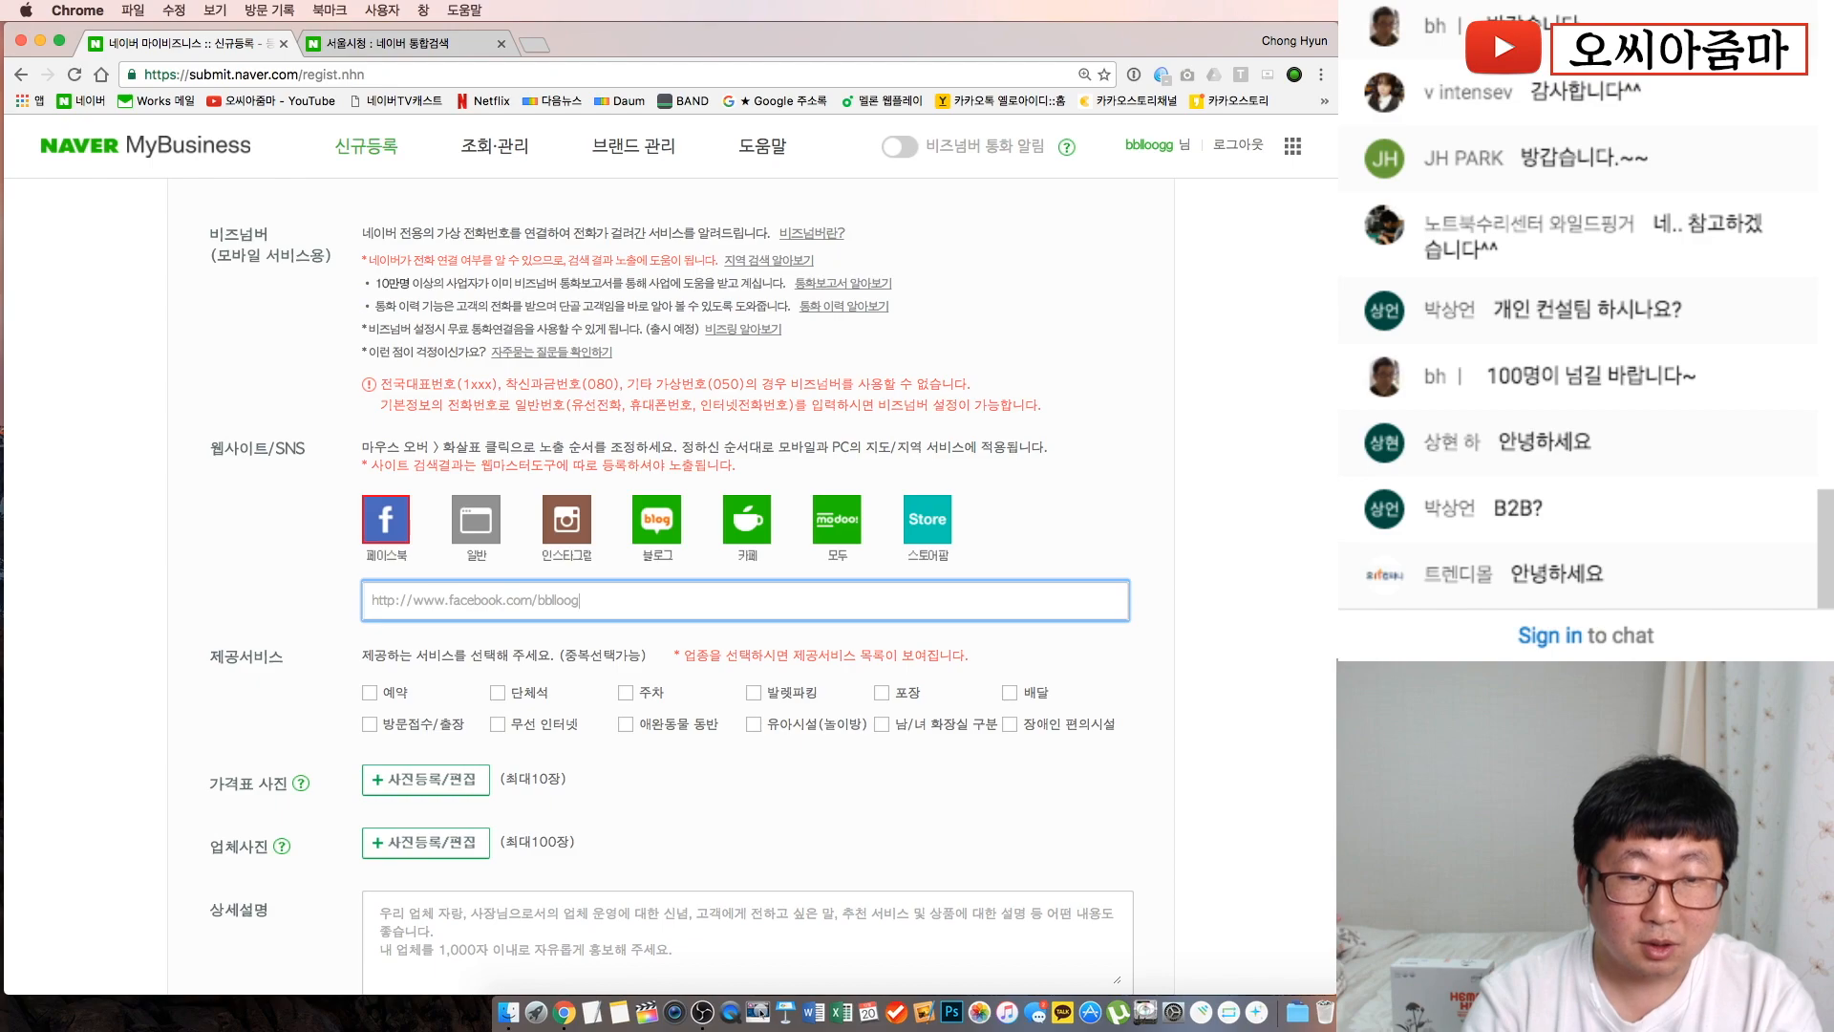
click(232, 520)
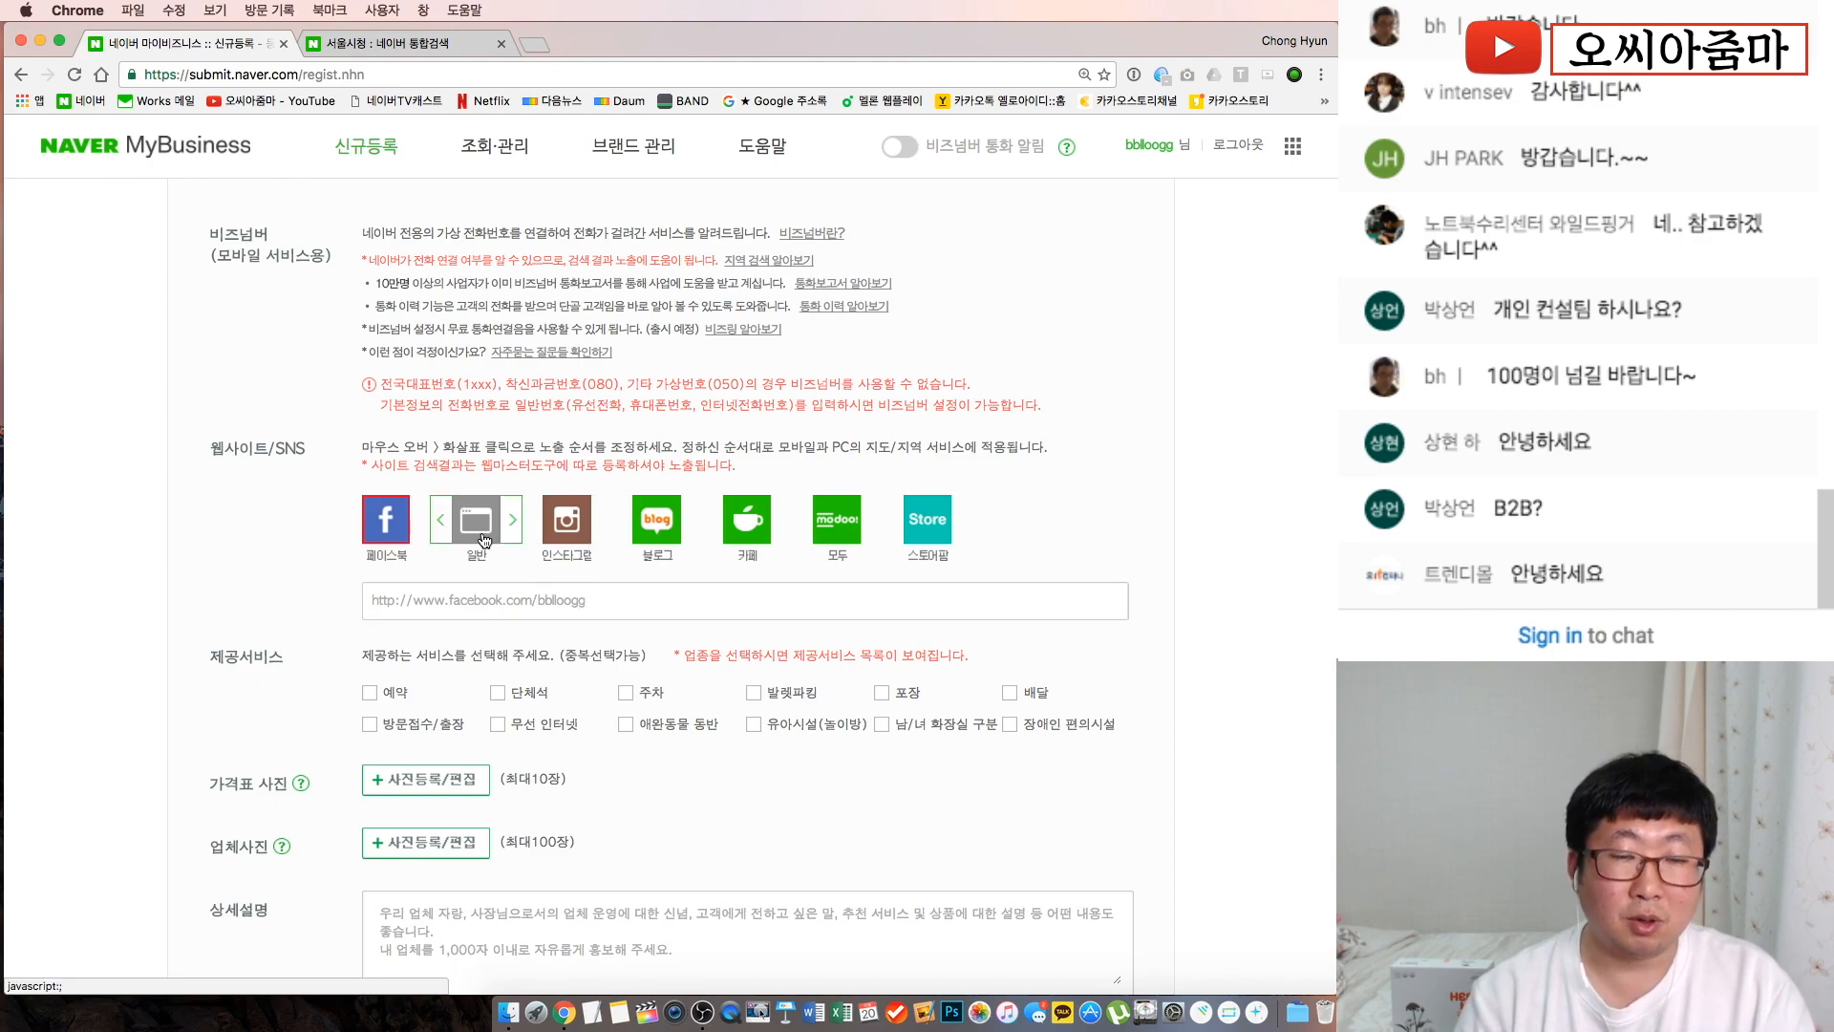
click(441, 519)
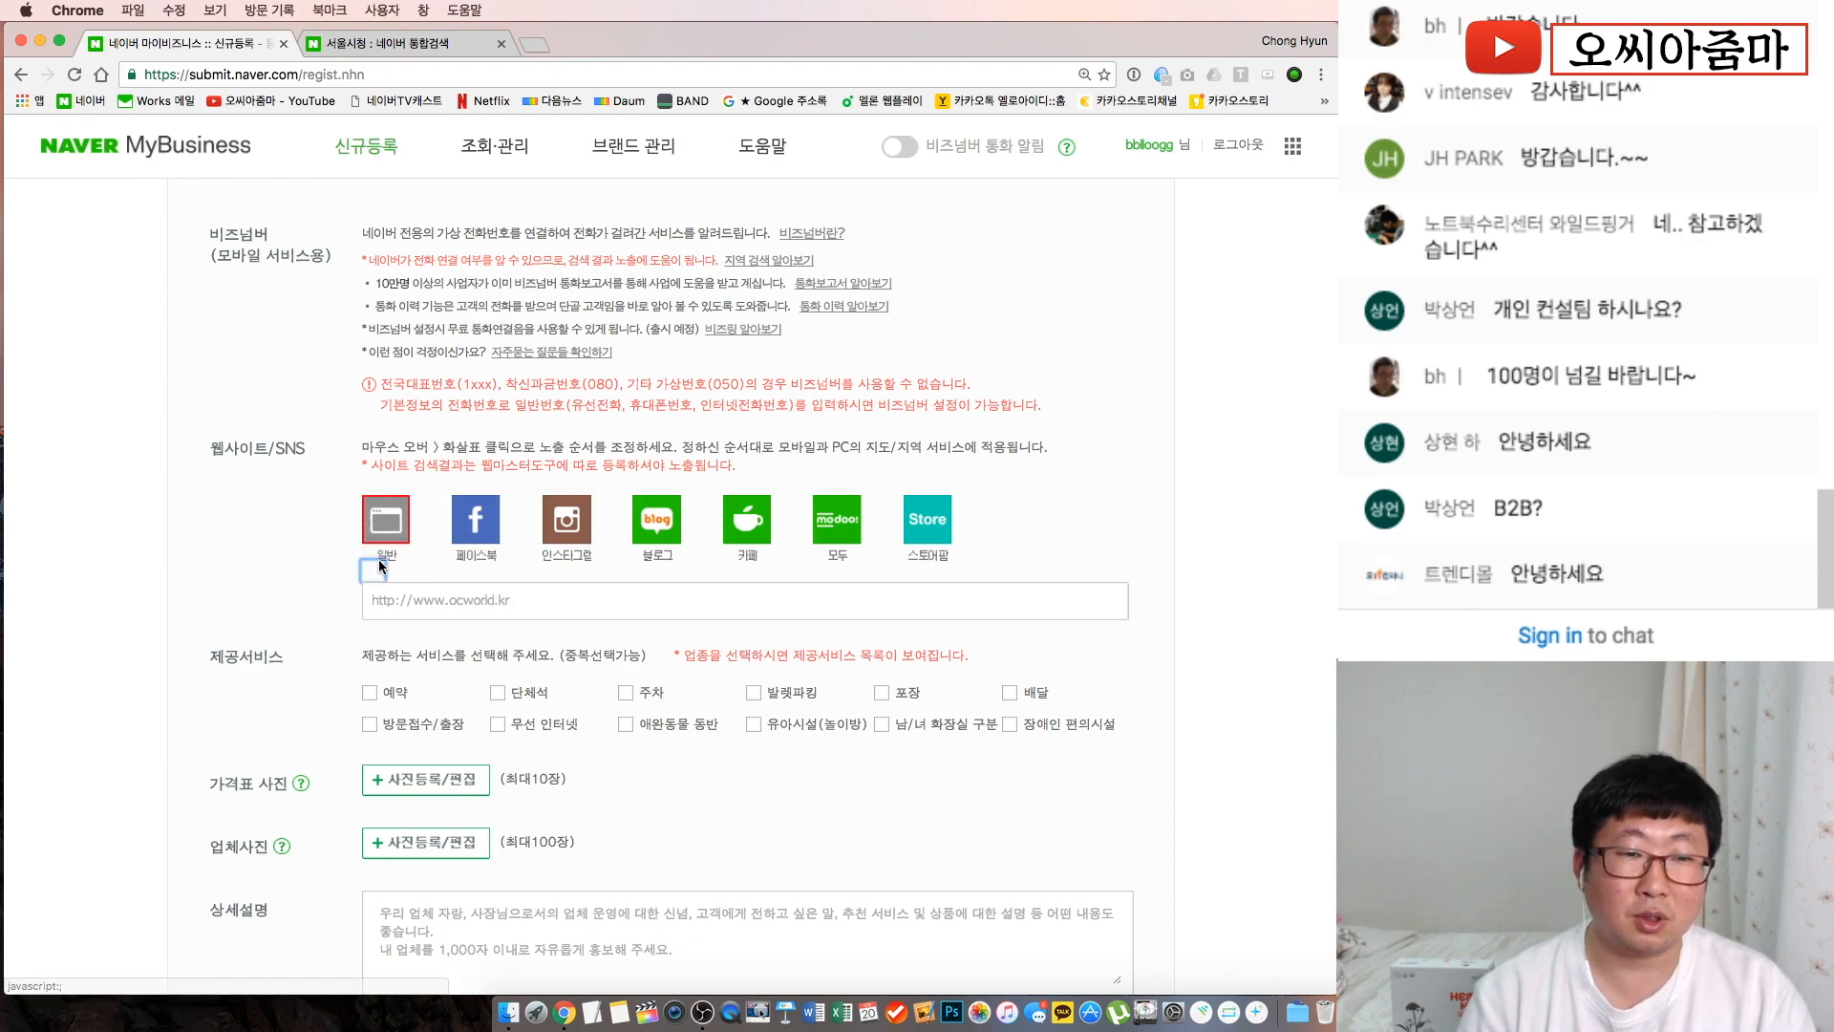
Enter the blog address blog.naver.com/ocmarketing
click(657, 518)
click(538, 608)
text(bl)
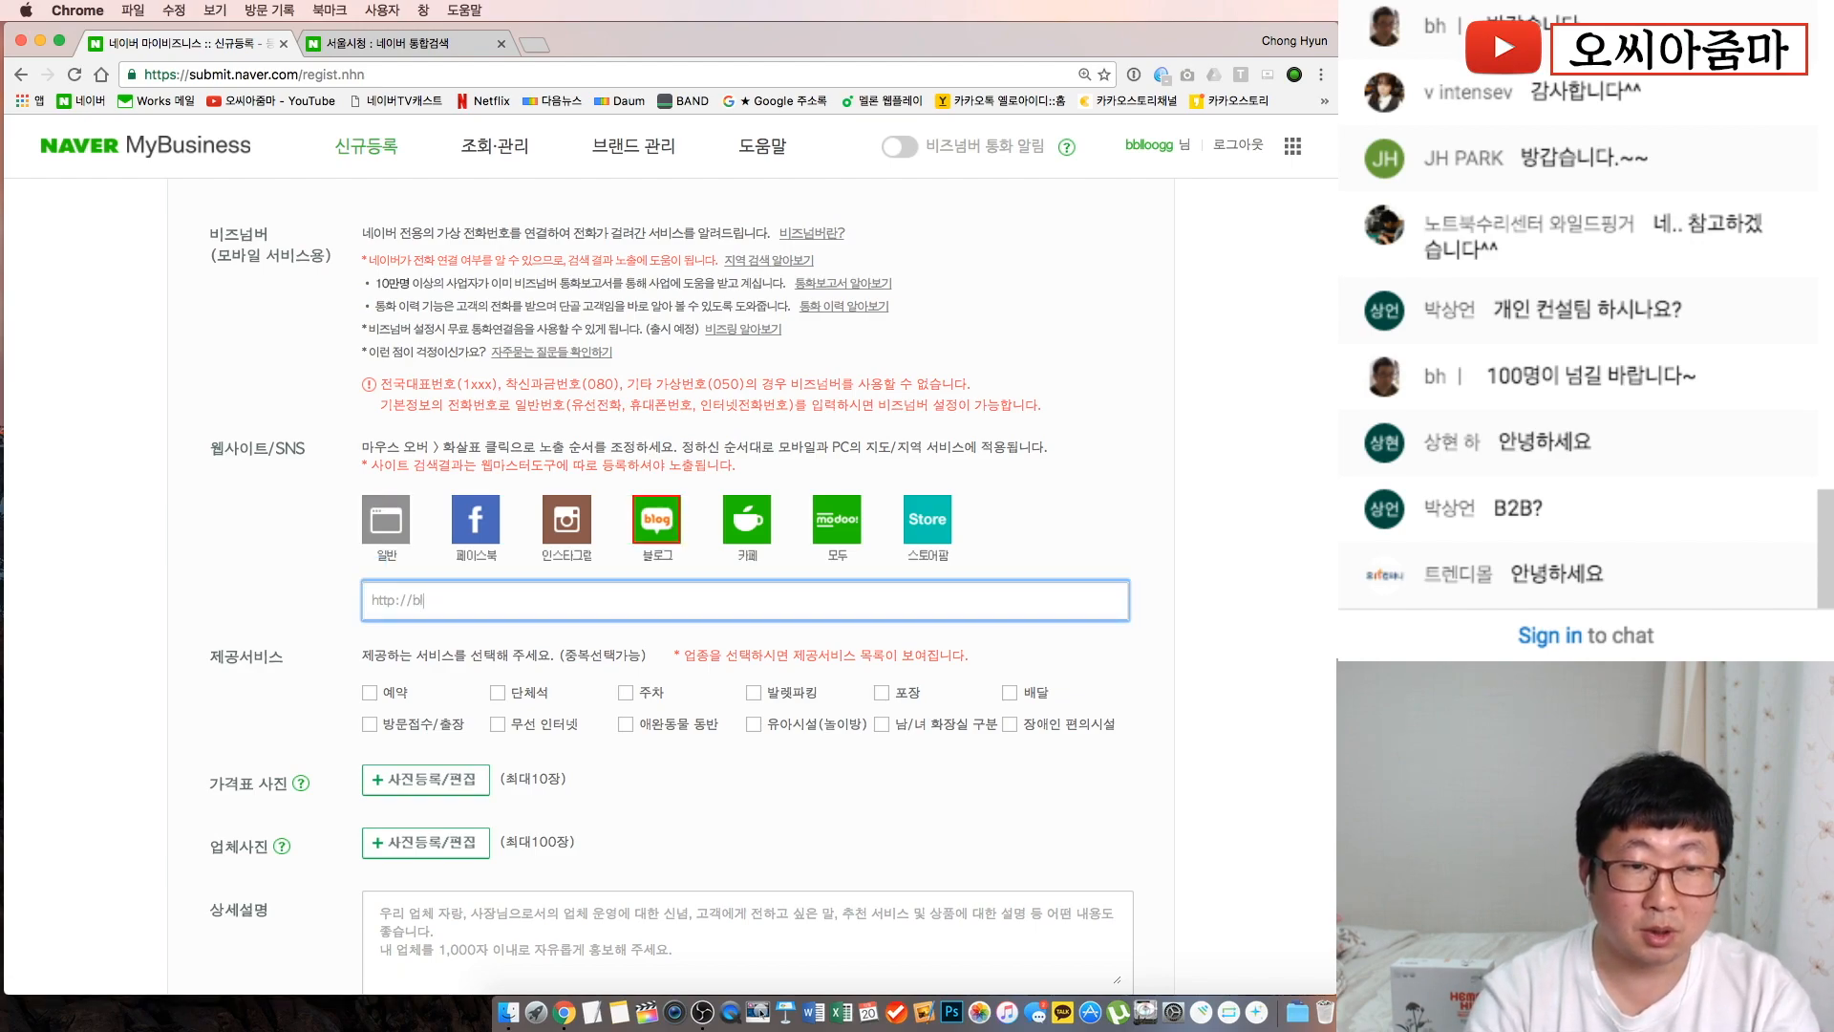
text(ogog.naver.co)
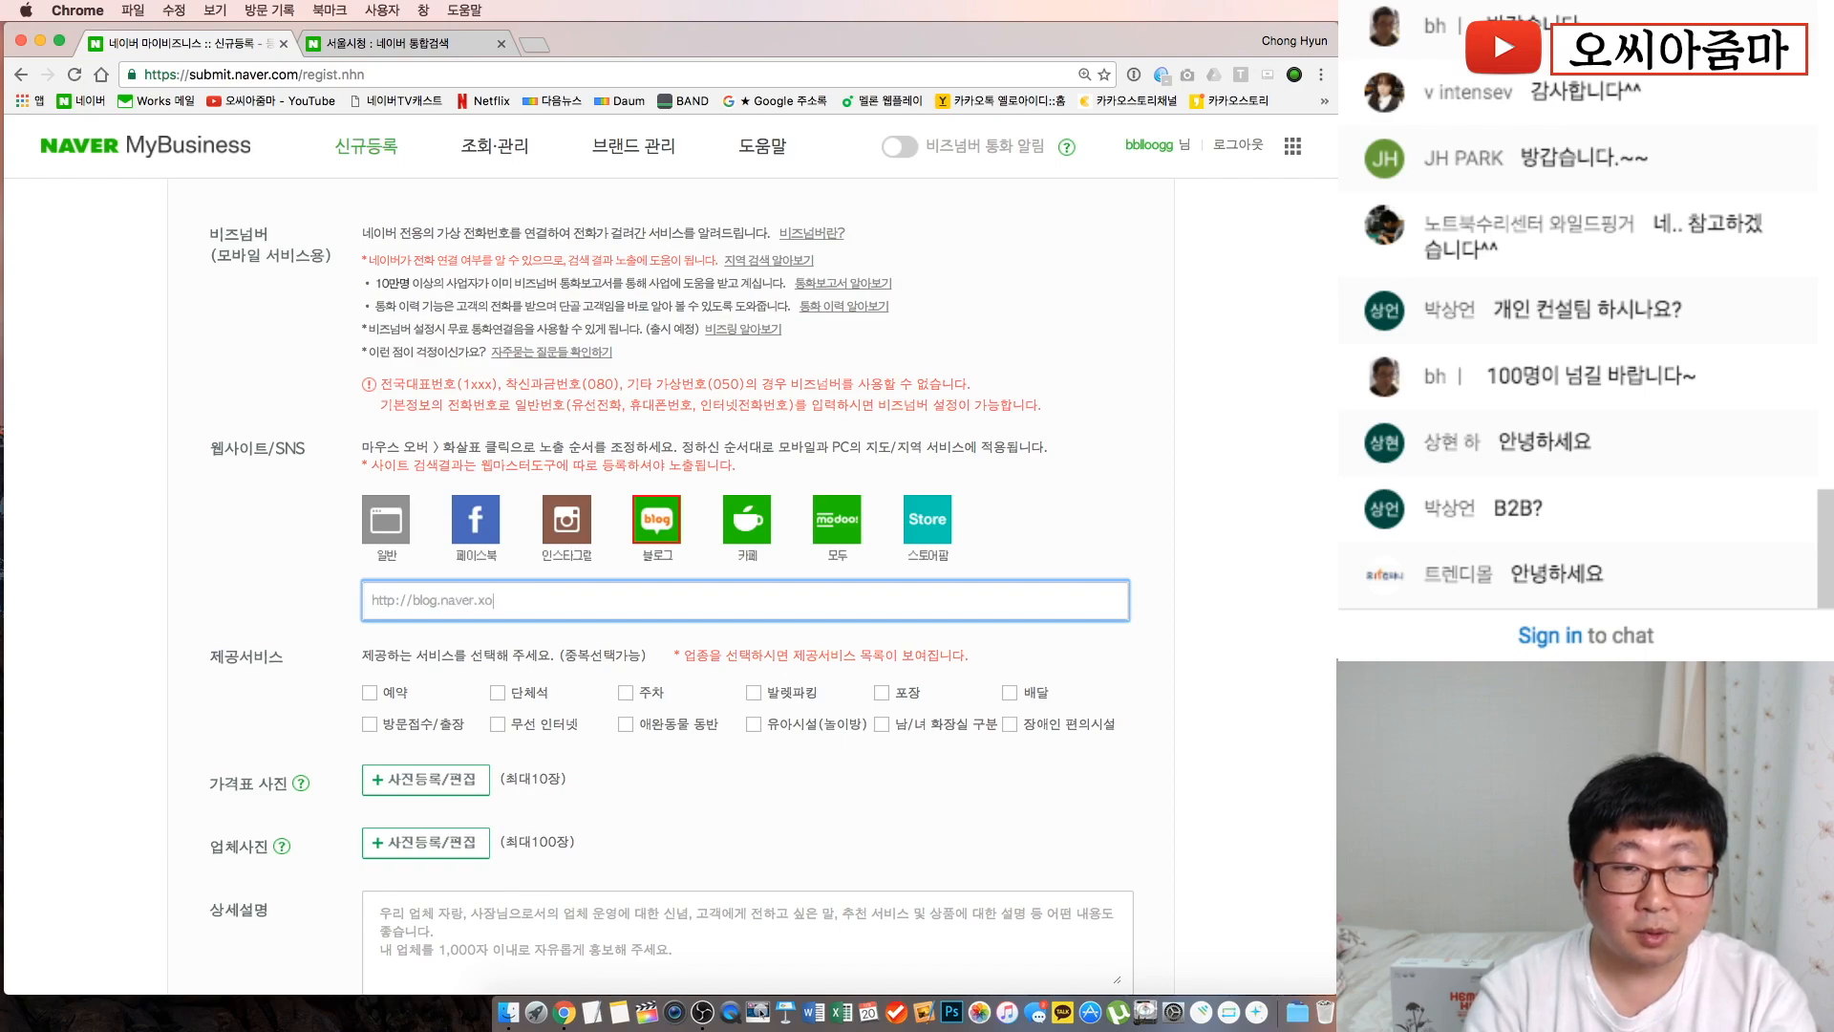
text(m/ocmarketing)
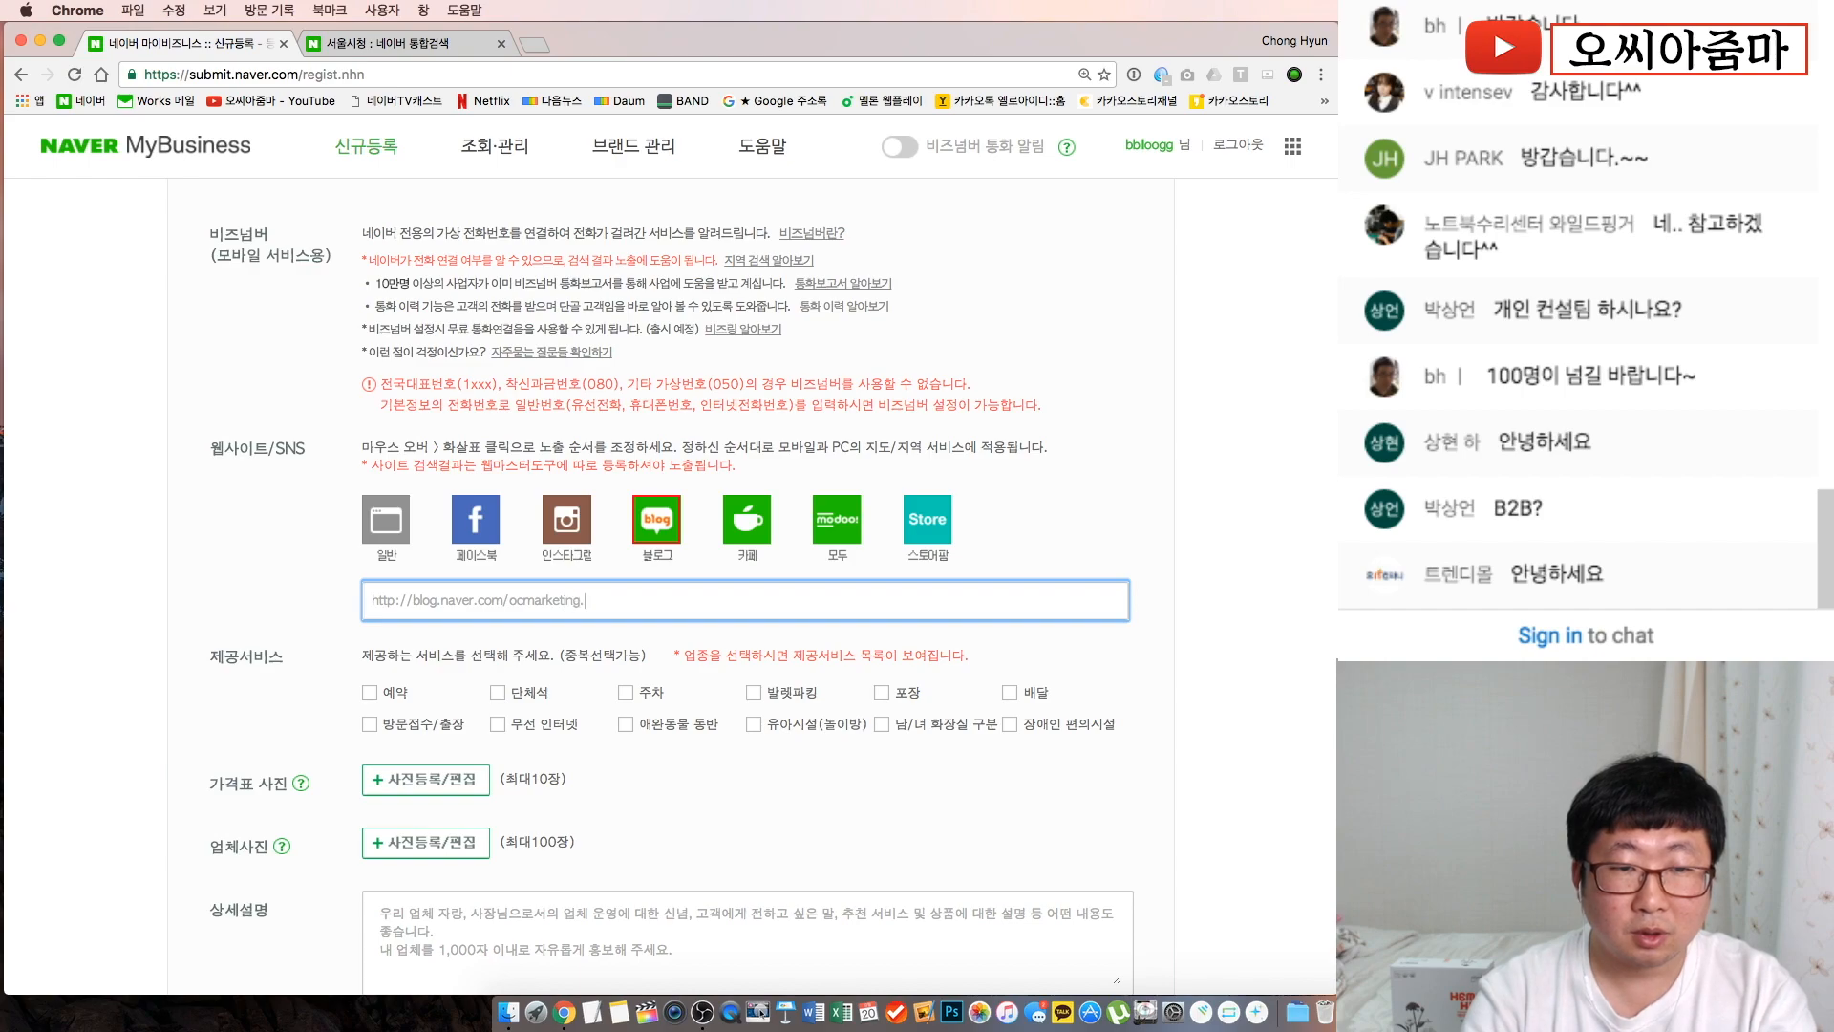
Reorder the SNS links to general website, then blog, then Facebook
mouse_move(623, 529)
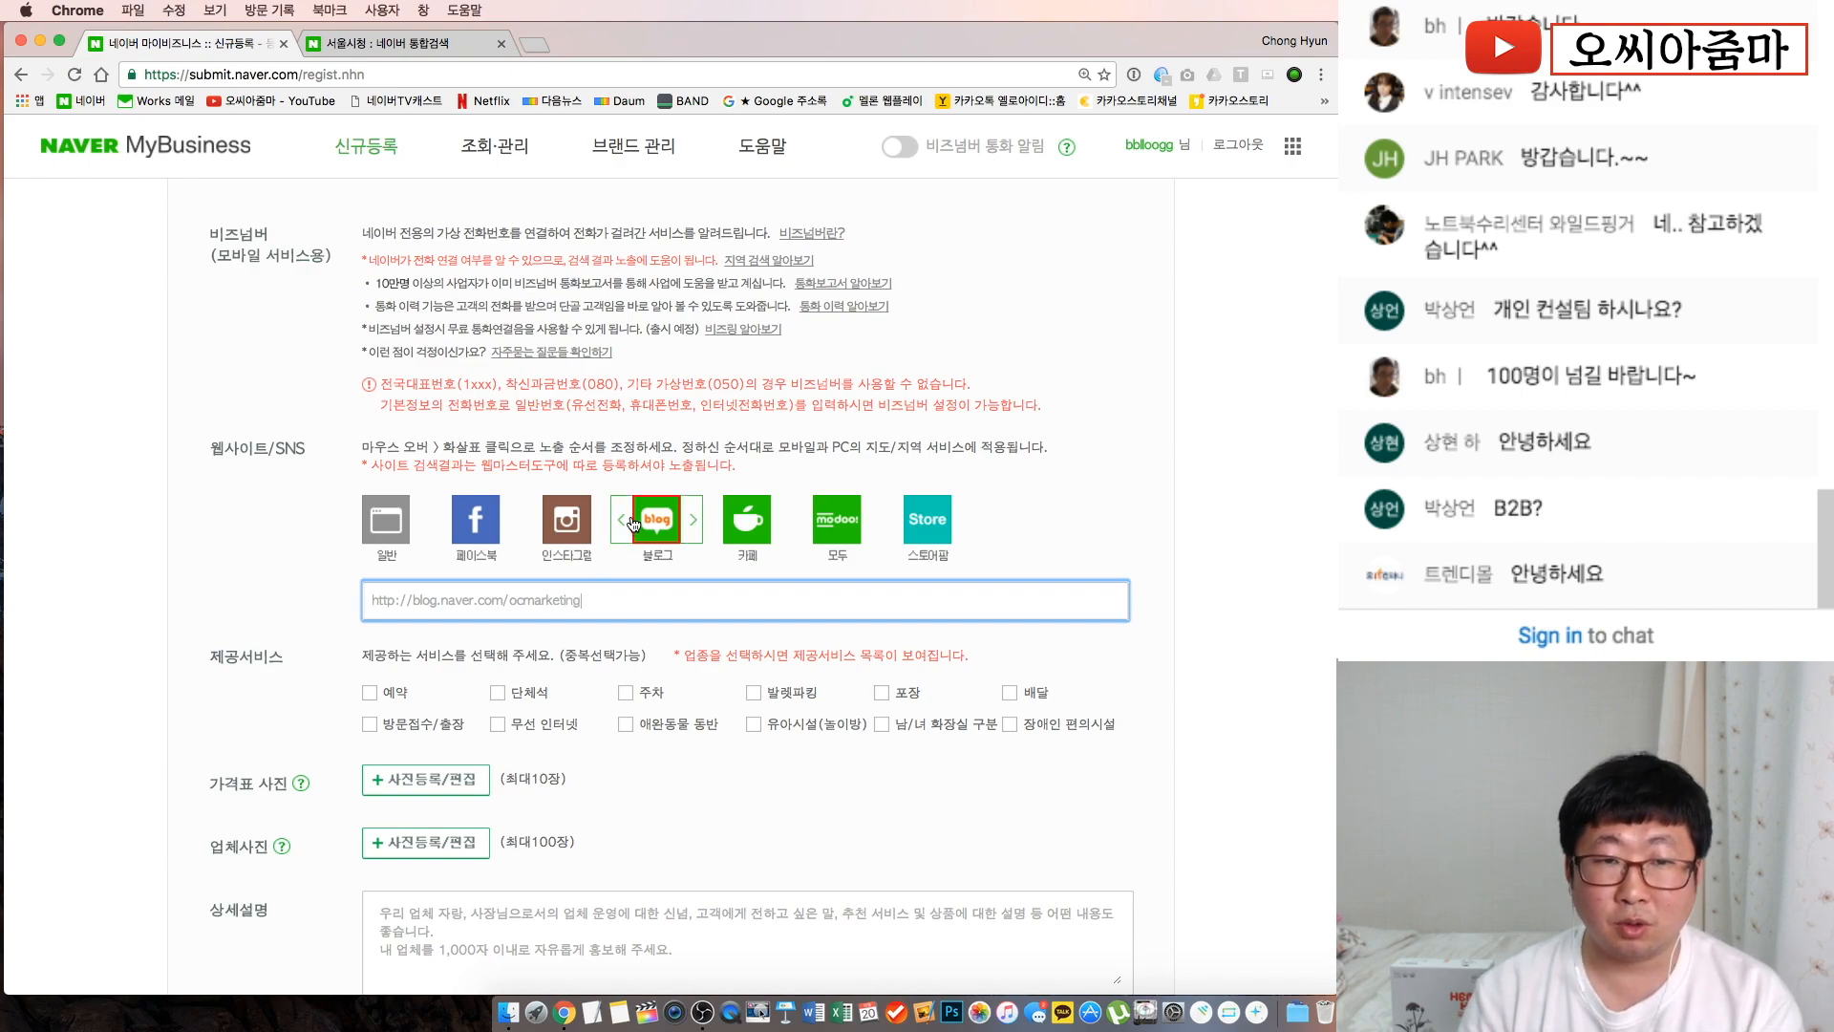
click(622, 523)
click(532, 525)
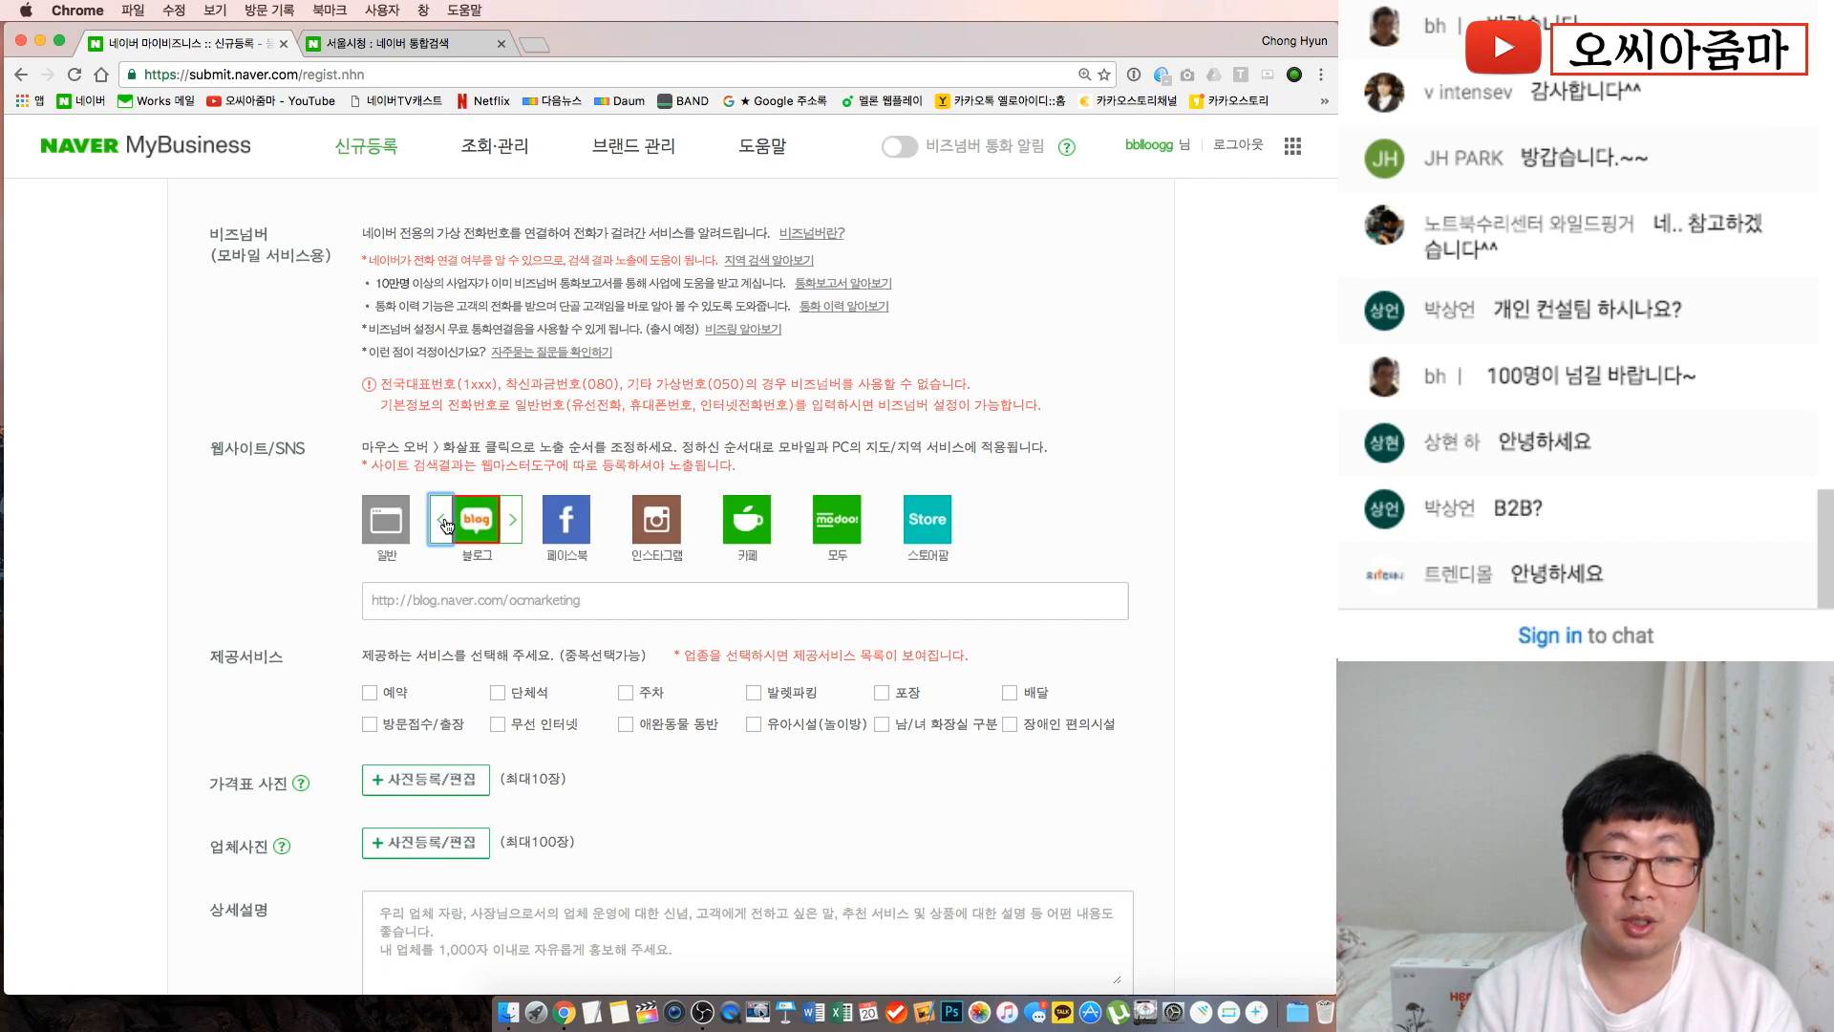
click(441, 522)
click(531, 522)
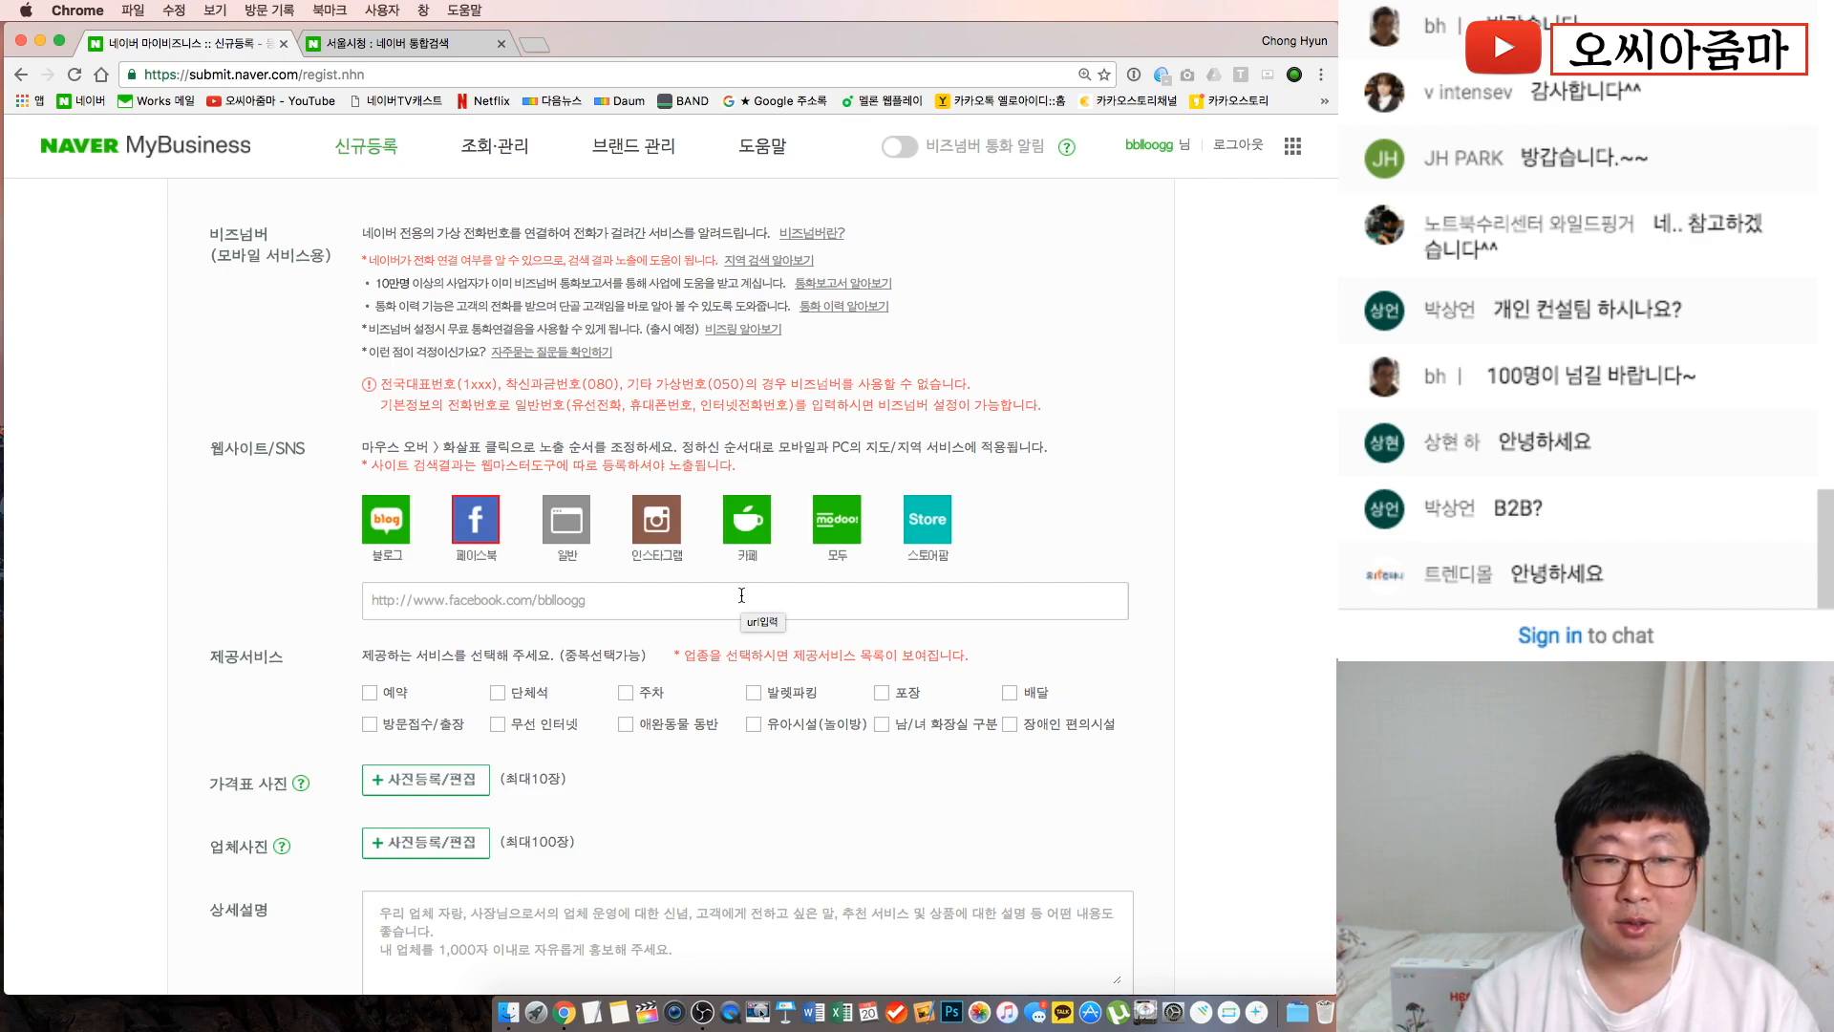
click(386, 521)
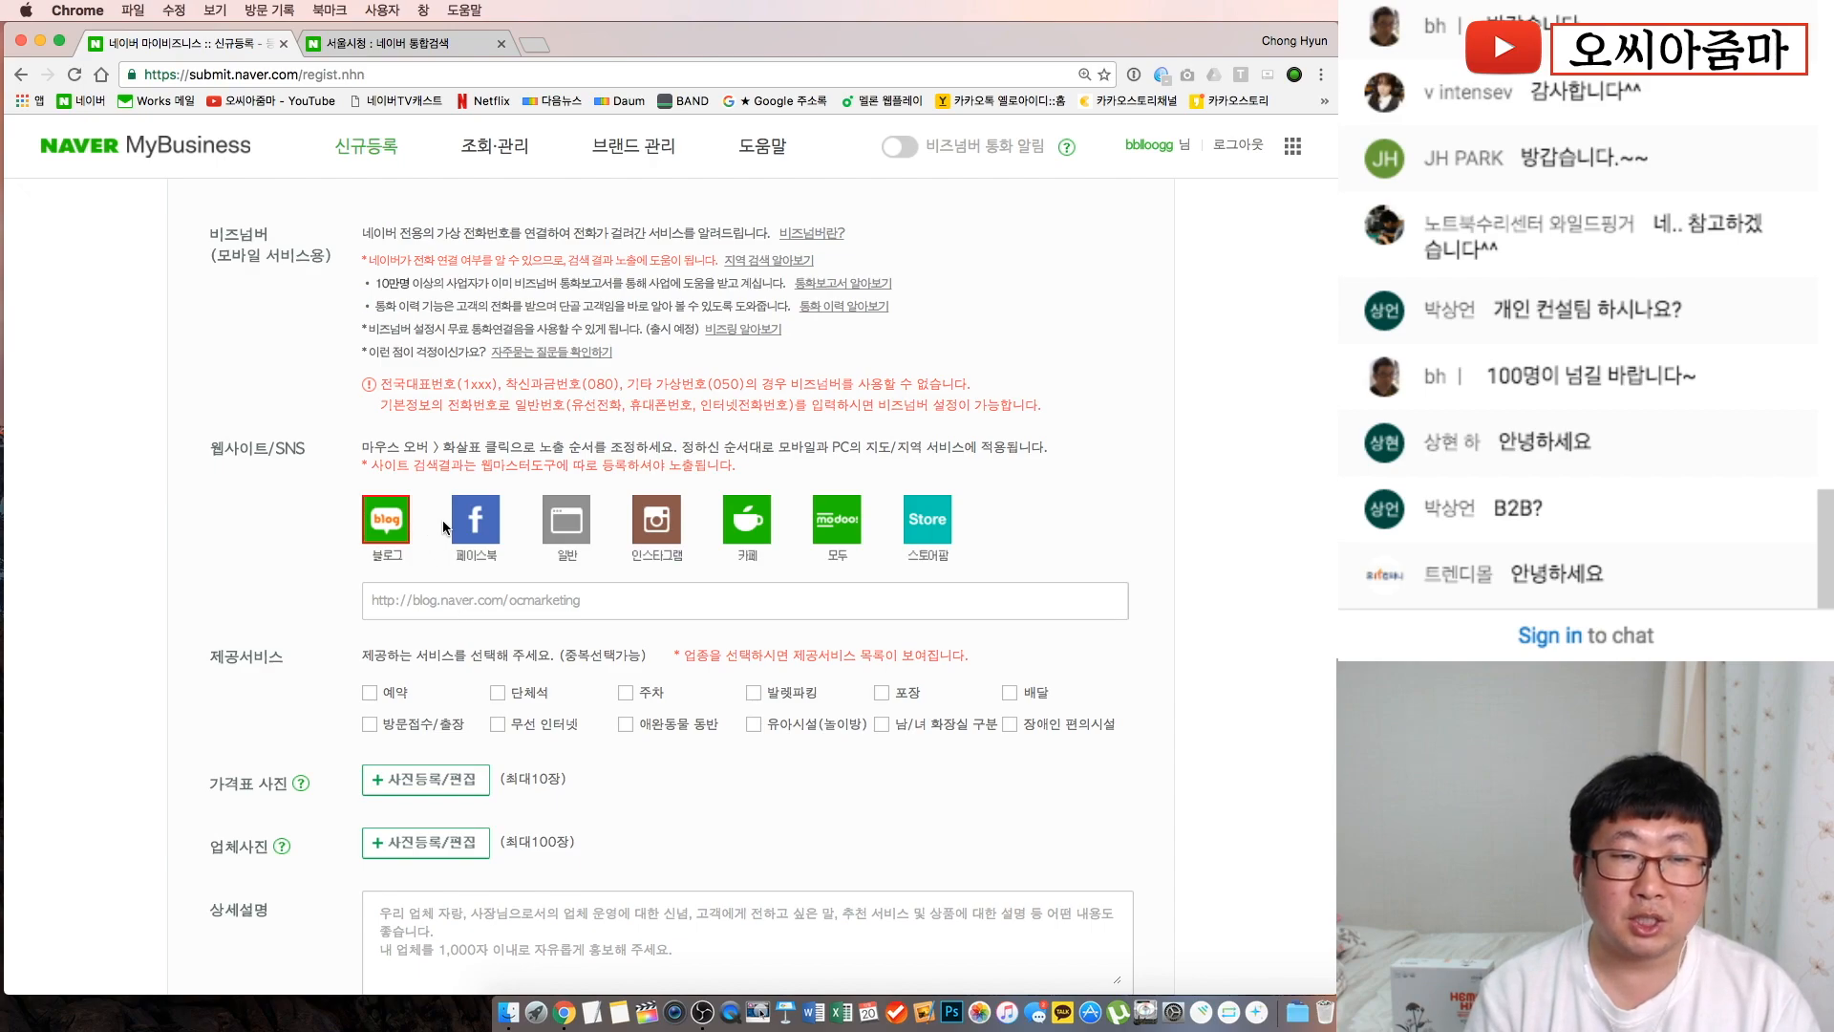
click(535, 522)
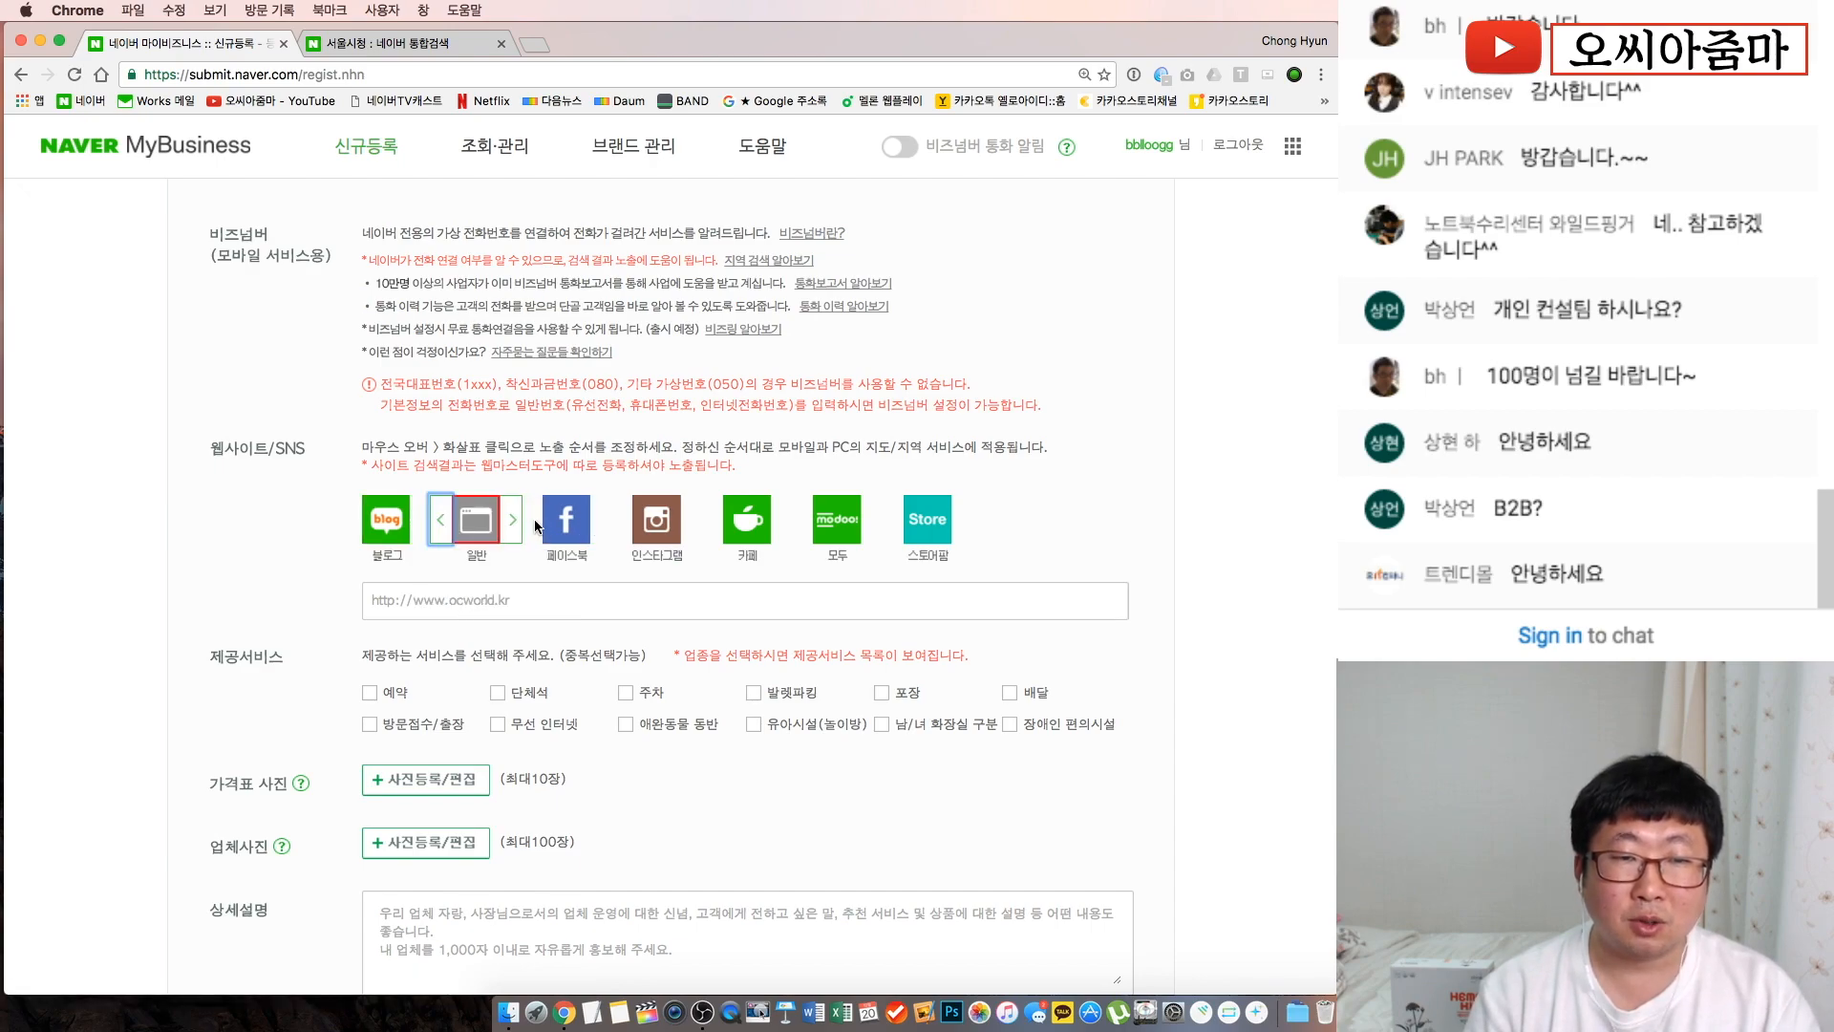
click(441, 518)
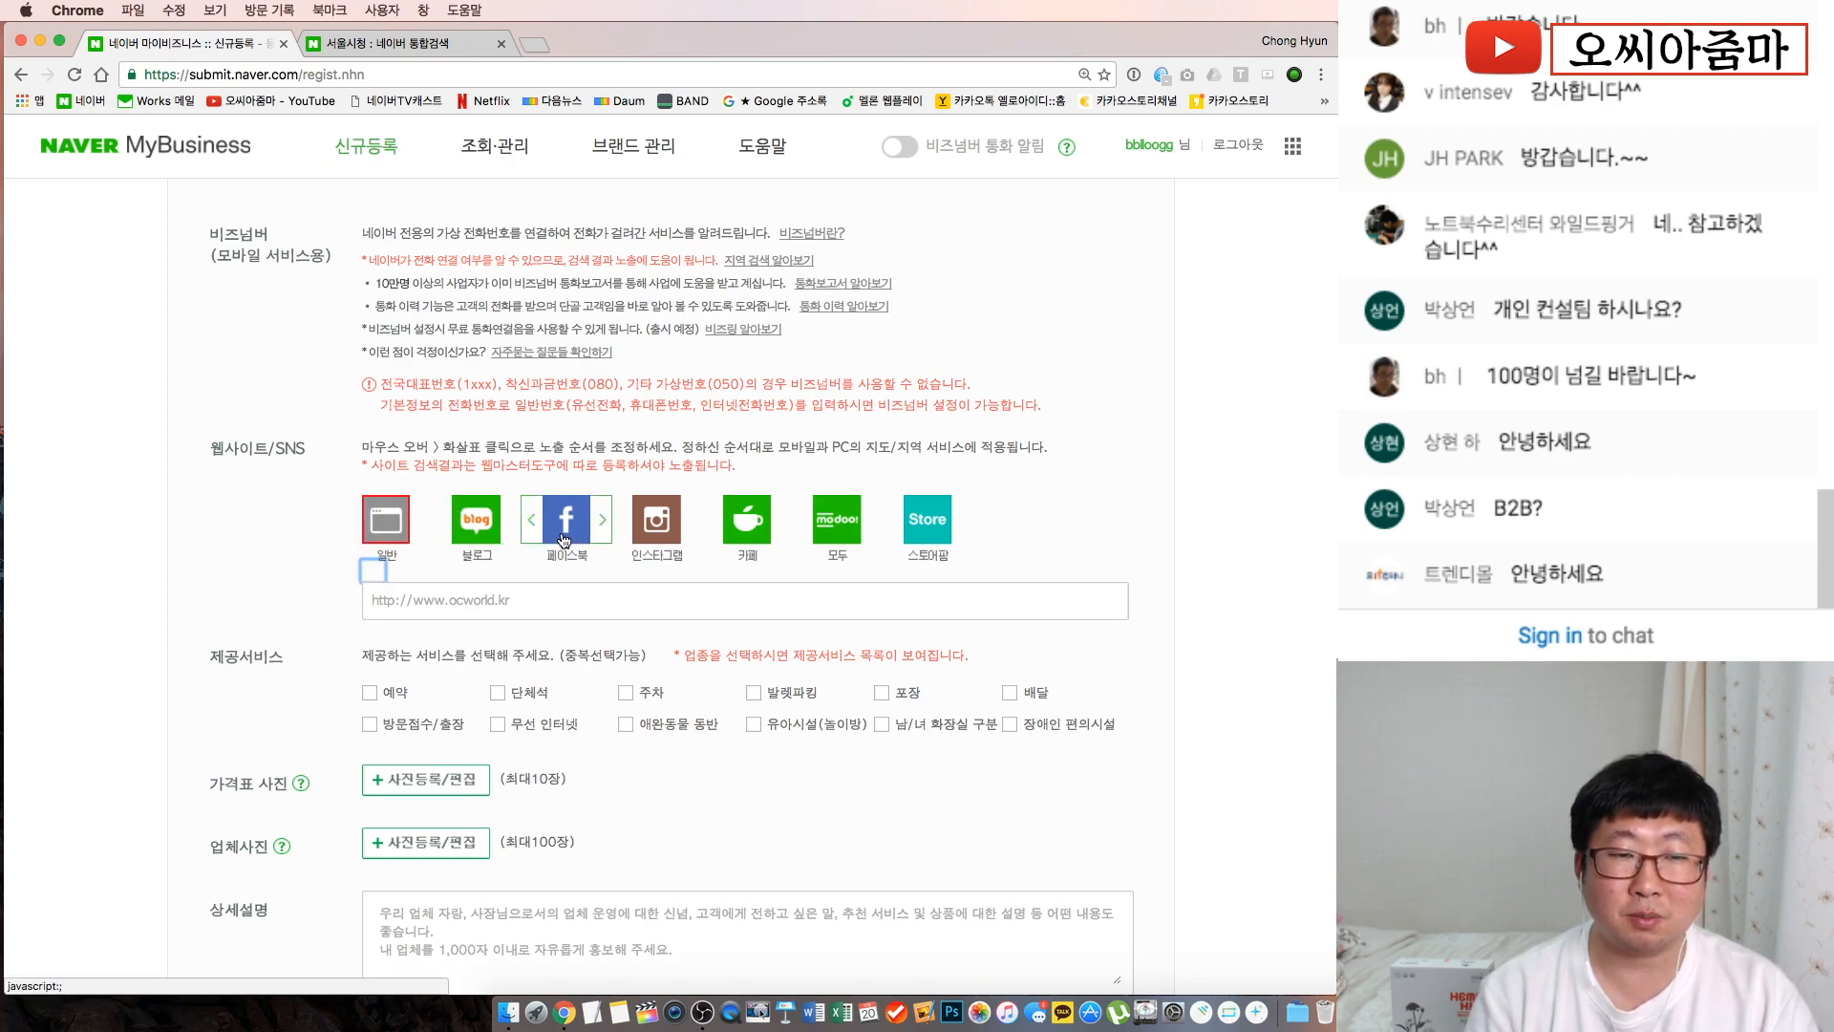
Tick 예약, 방문접수/출장, 단체석, 무선 인터넷, 애완동물 동반 and 남/녀 화장실 구분 under 제공서비스
scroll(222, 581, down, 3)
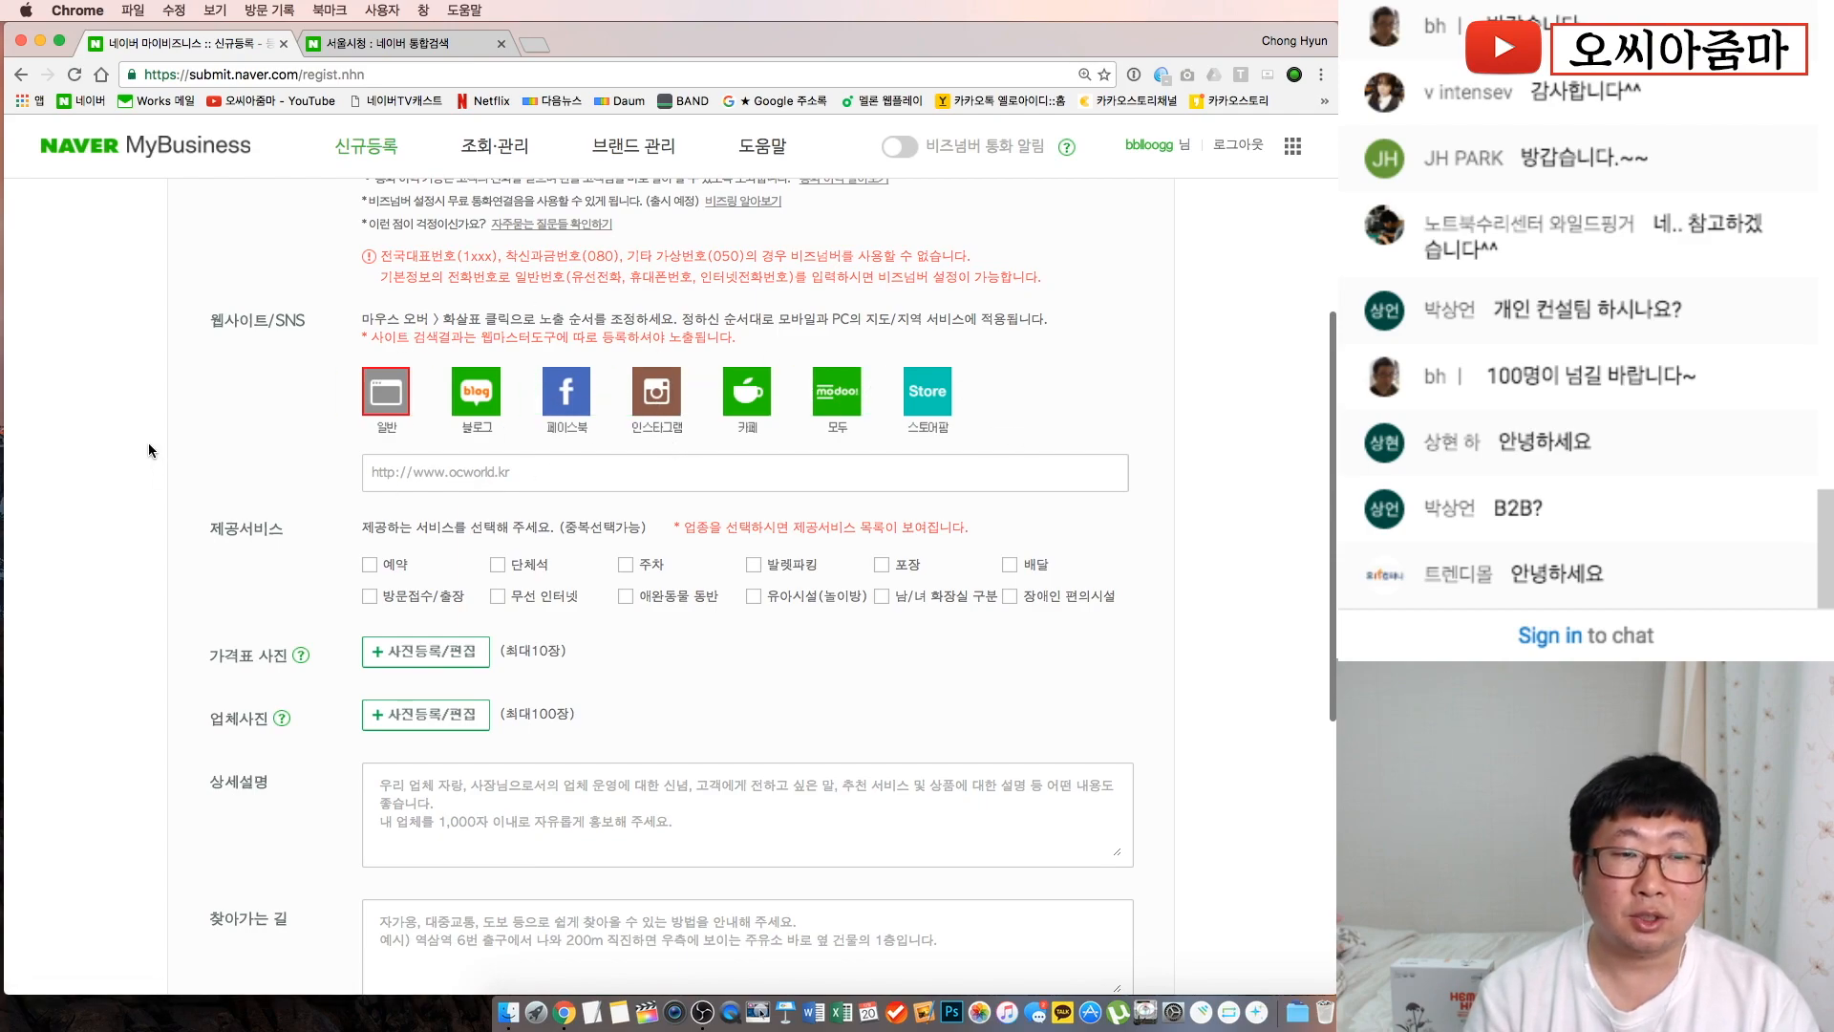
scroll(147, 444, down, 3)
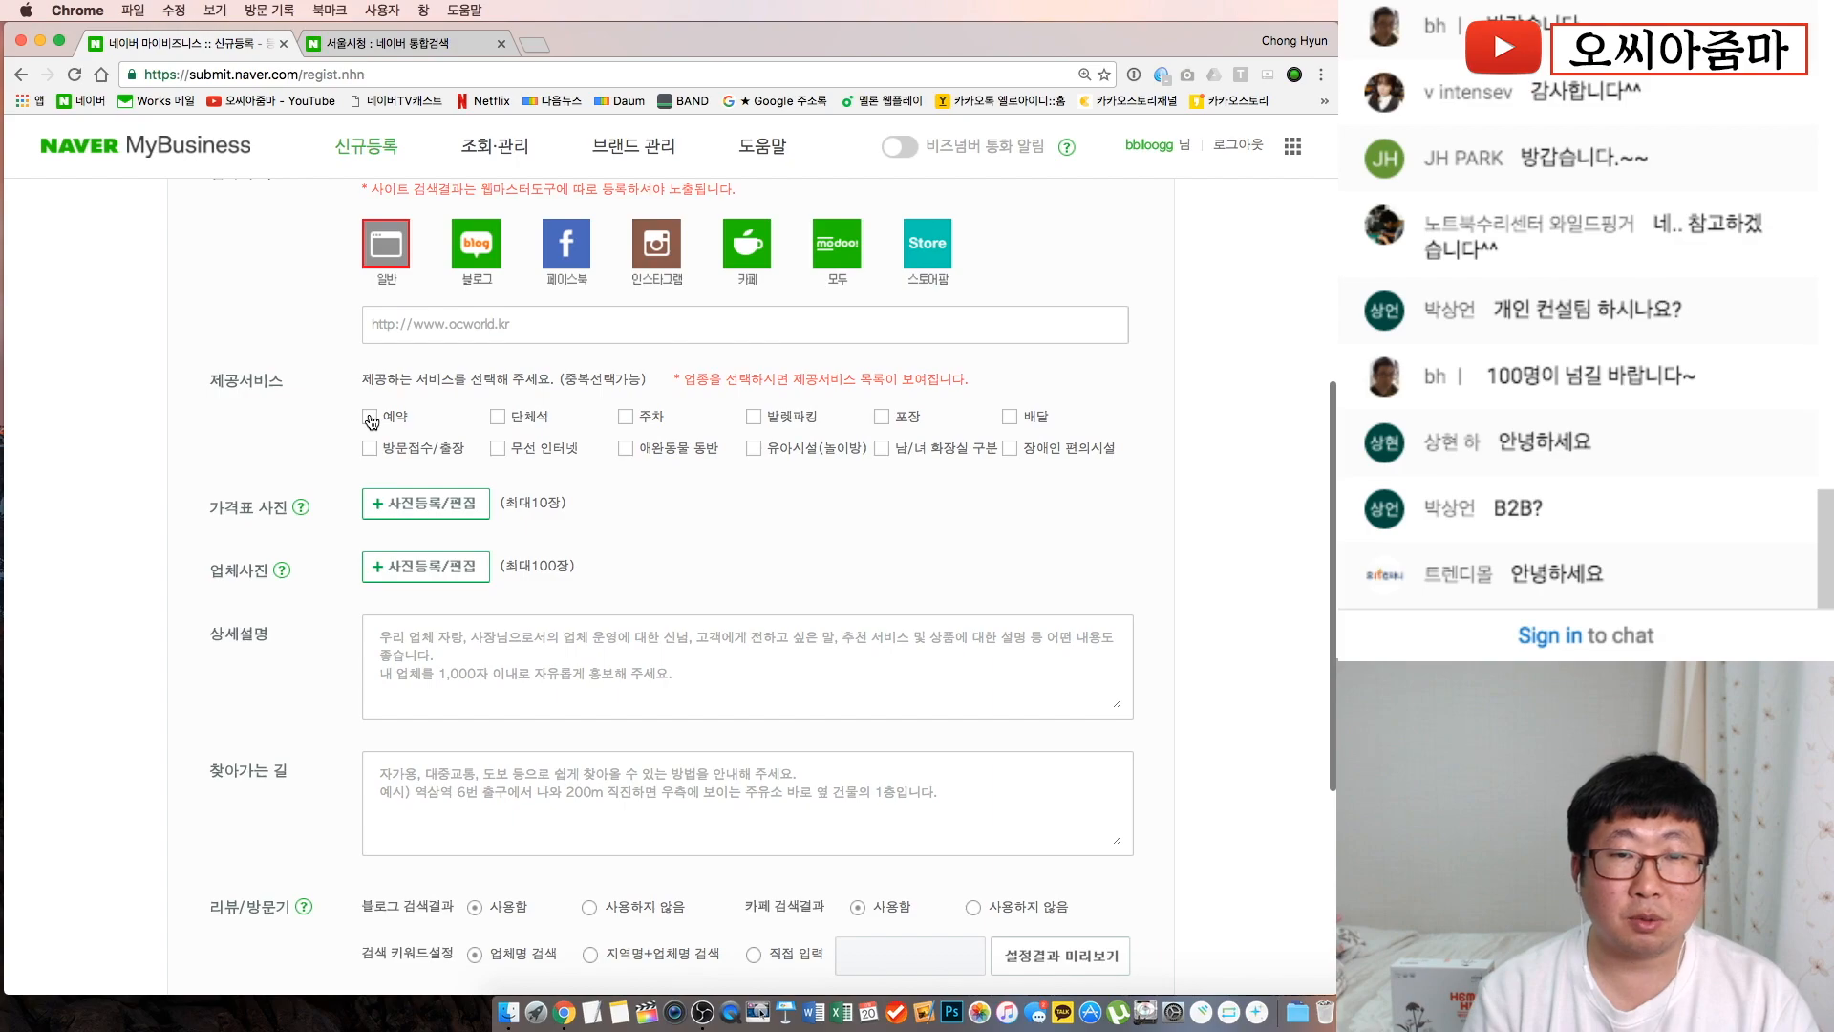
scroll(376, 415, down, 3)
click(371, 302)
click(371, 332)
click(494, 302)
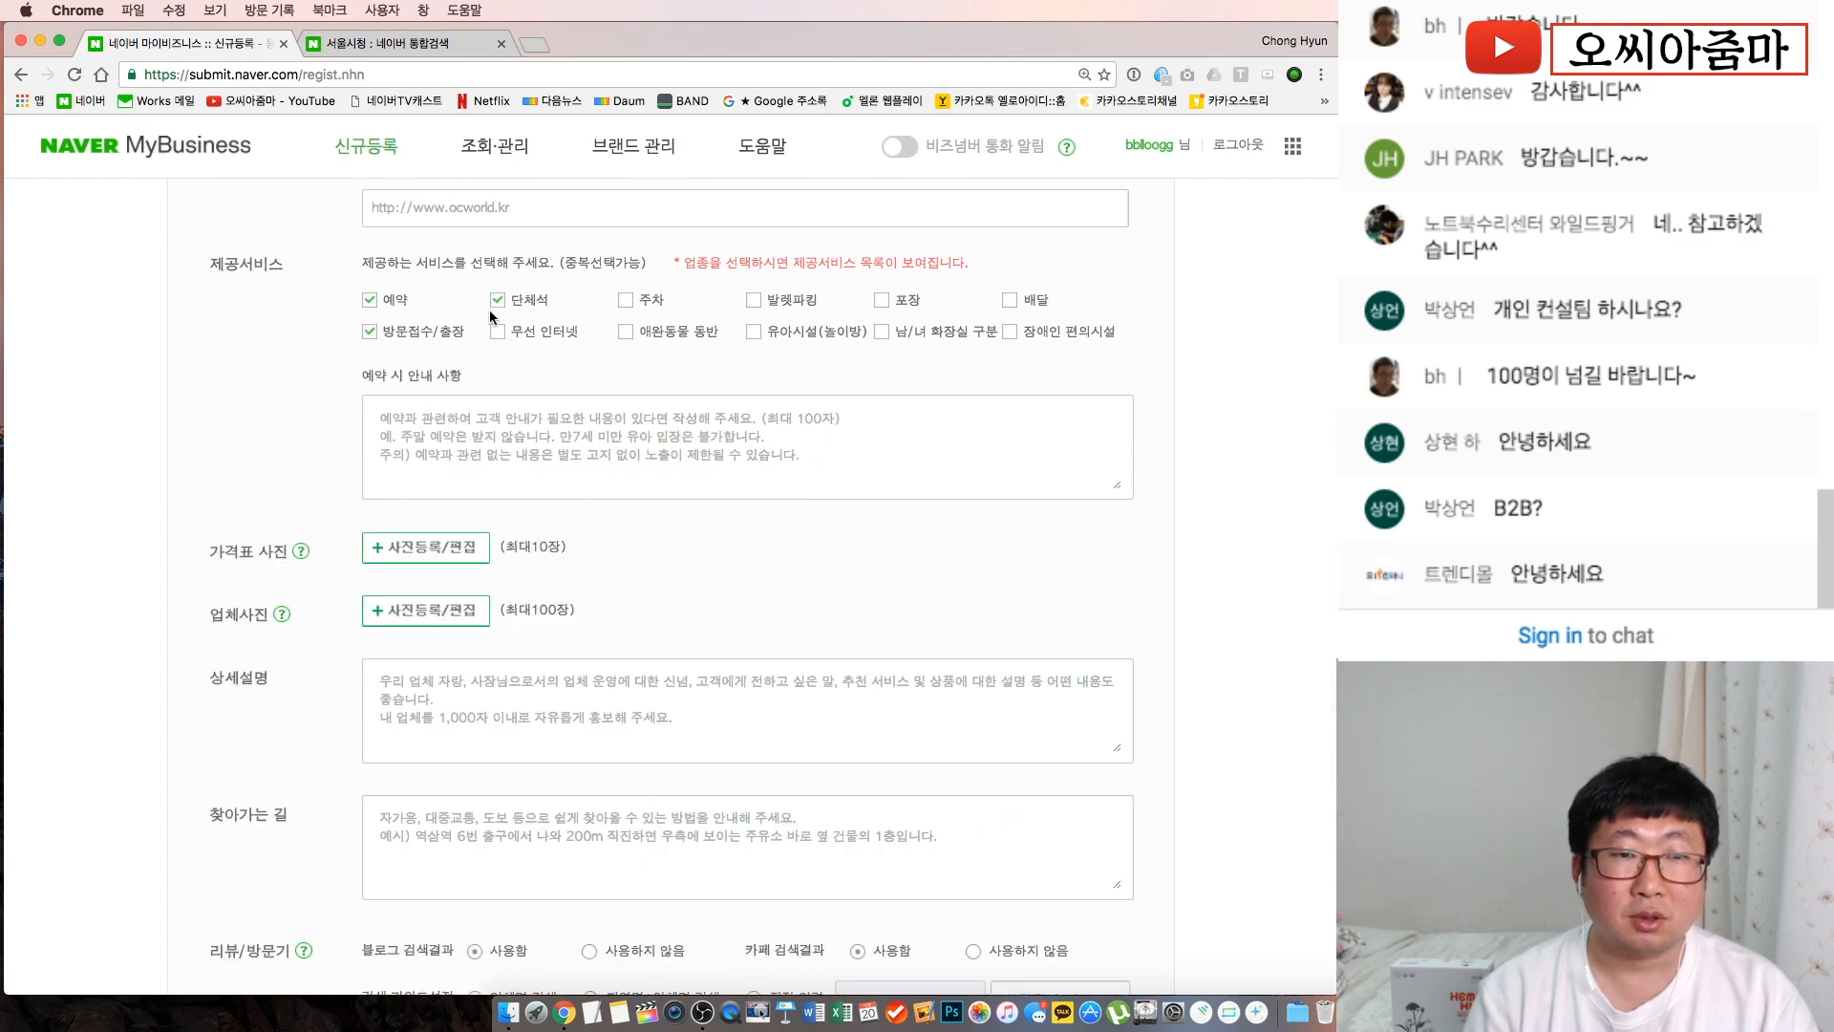
click(497, 334)
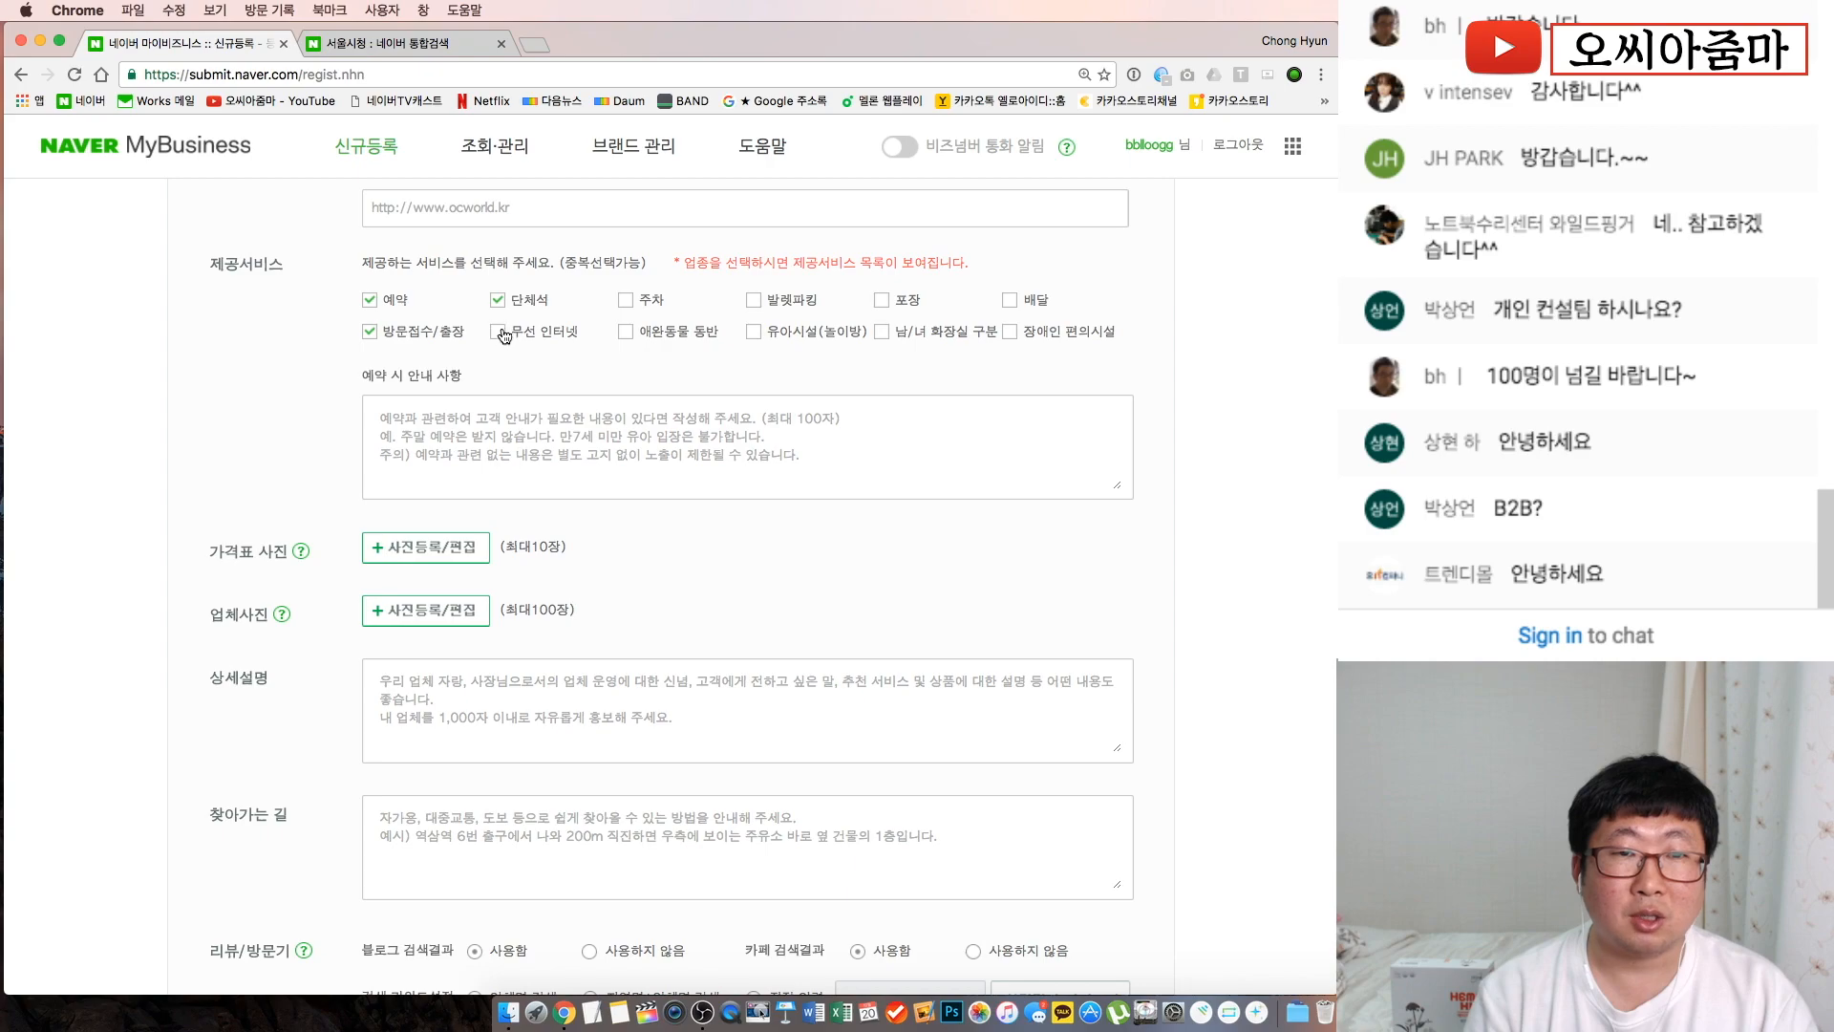
click(626, 333)
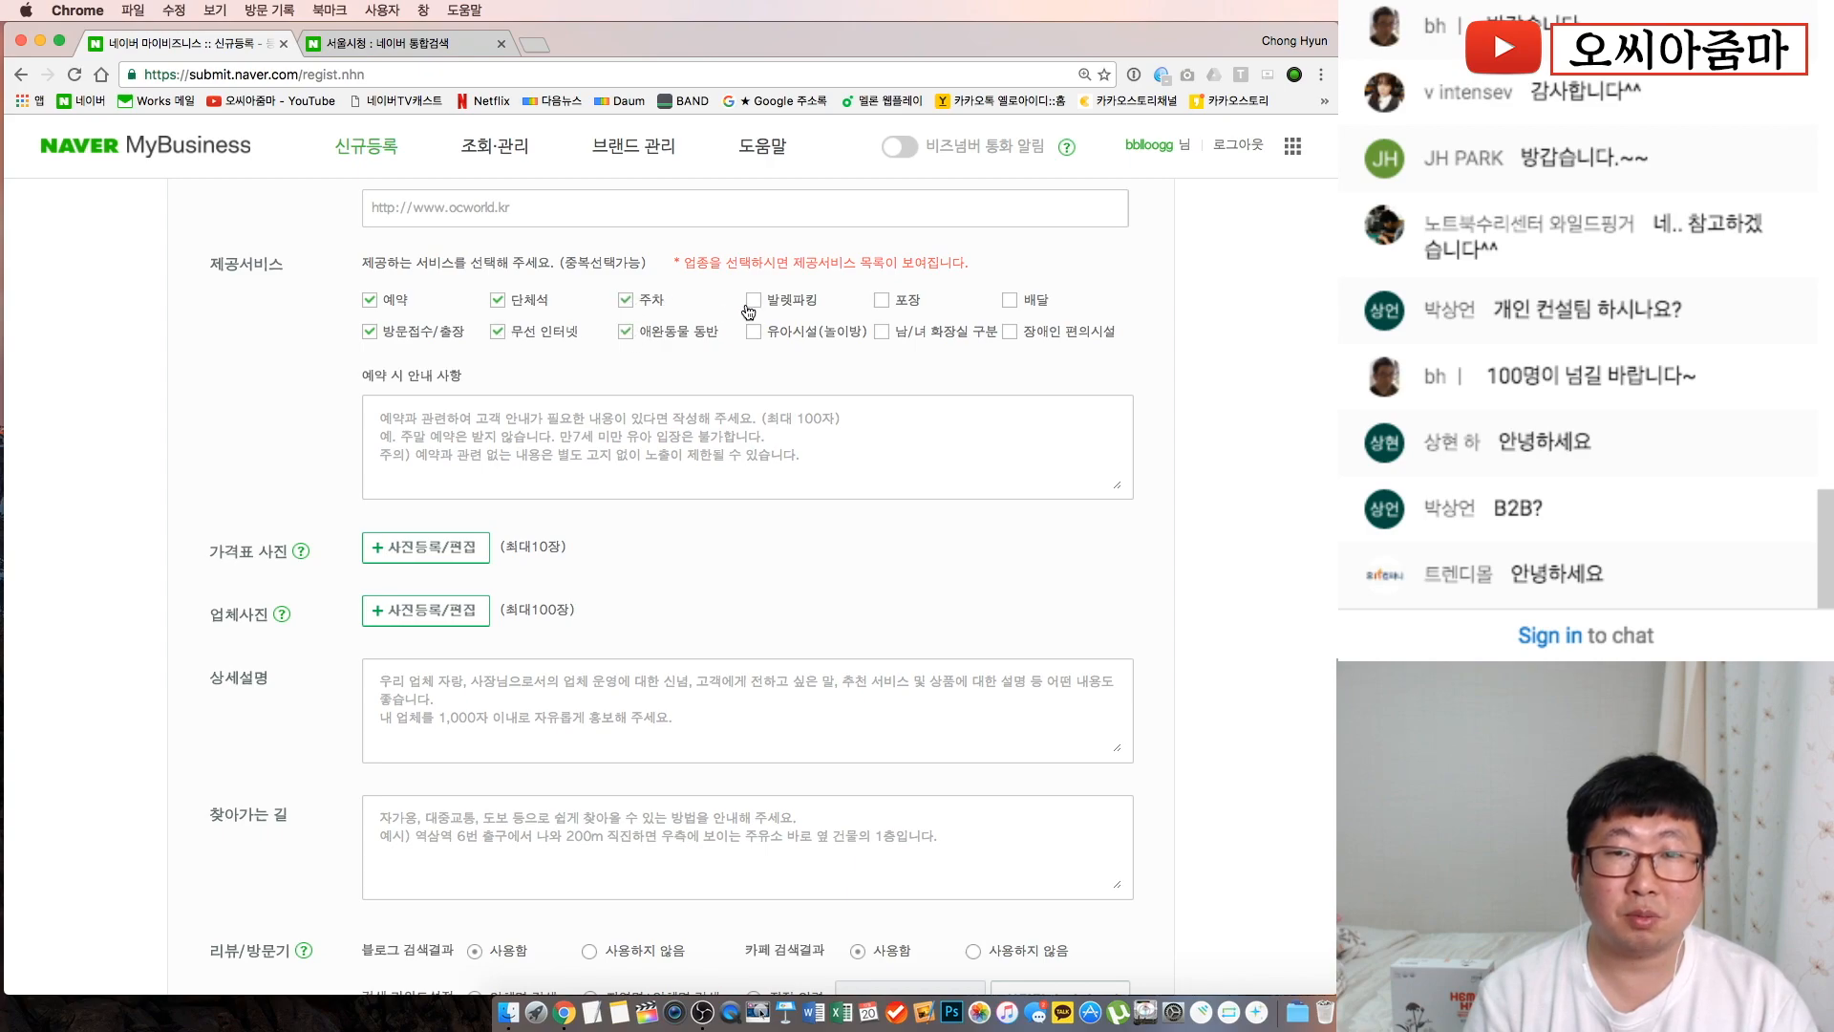
click(894, 335)
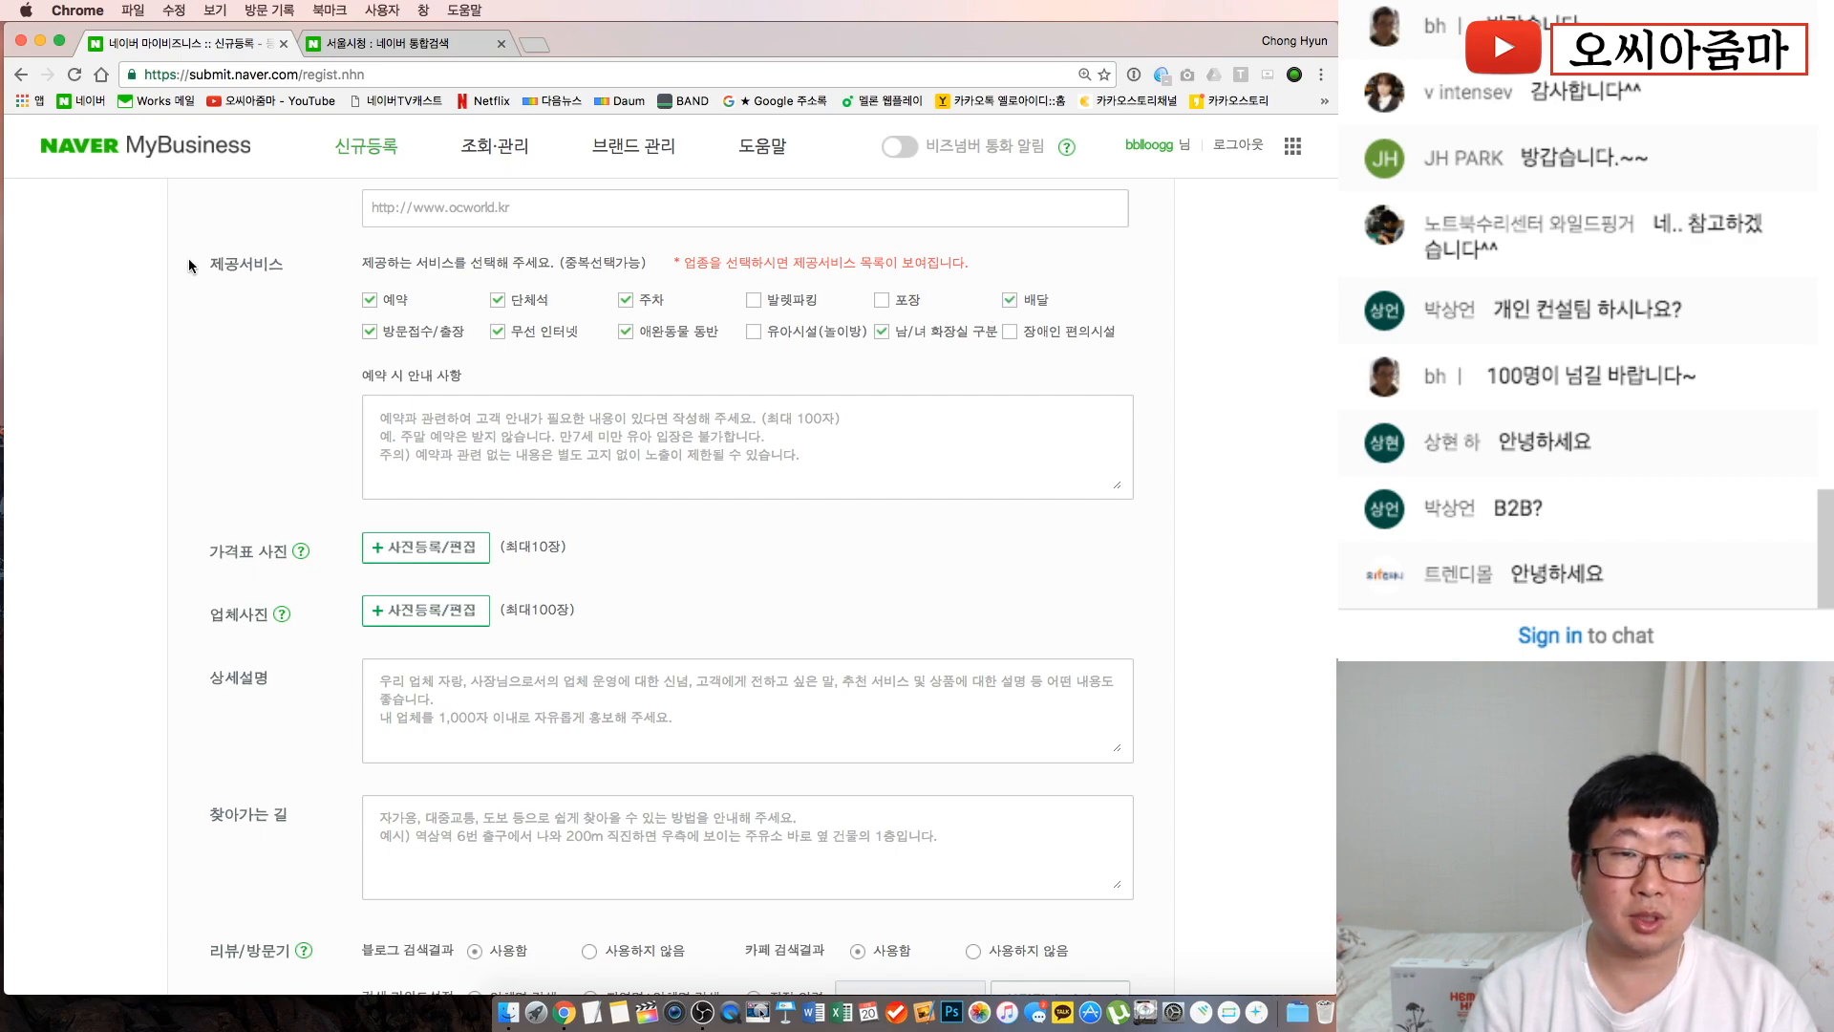
Write '예약하고 안나타나면 쫓아간다!' in the 예약 시 안내 사항 field
click(448, 474)
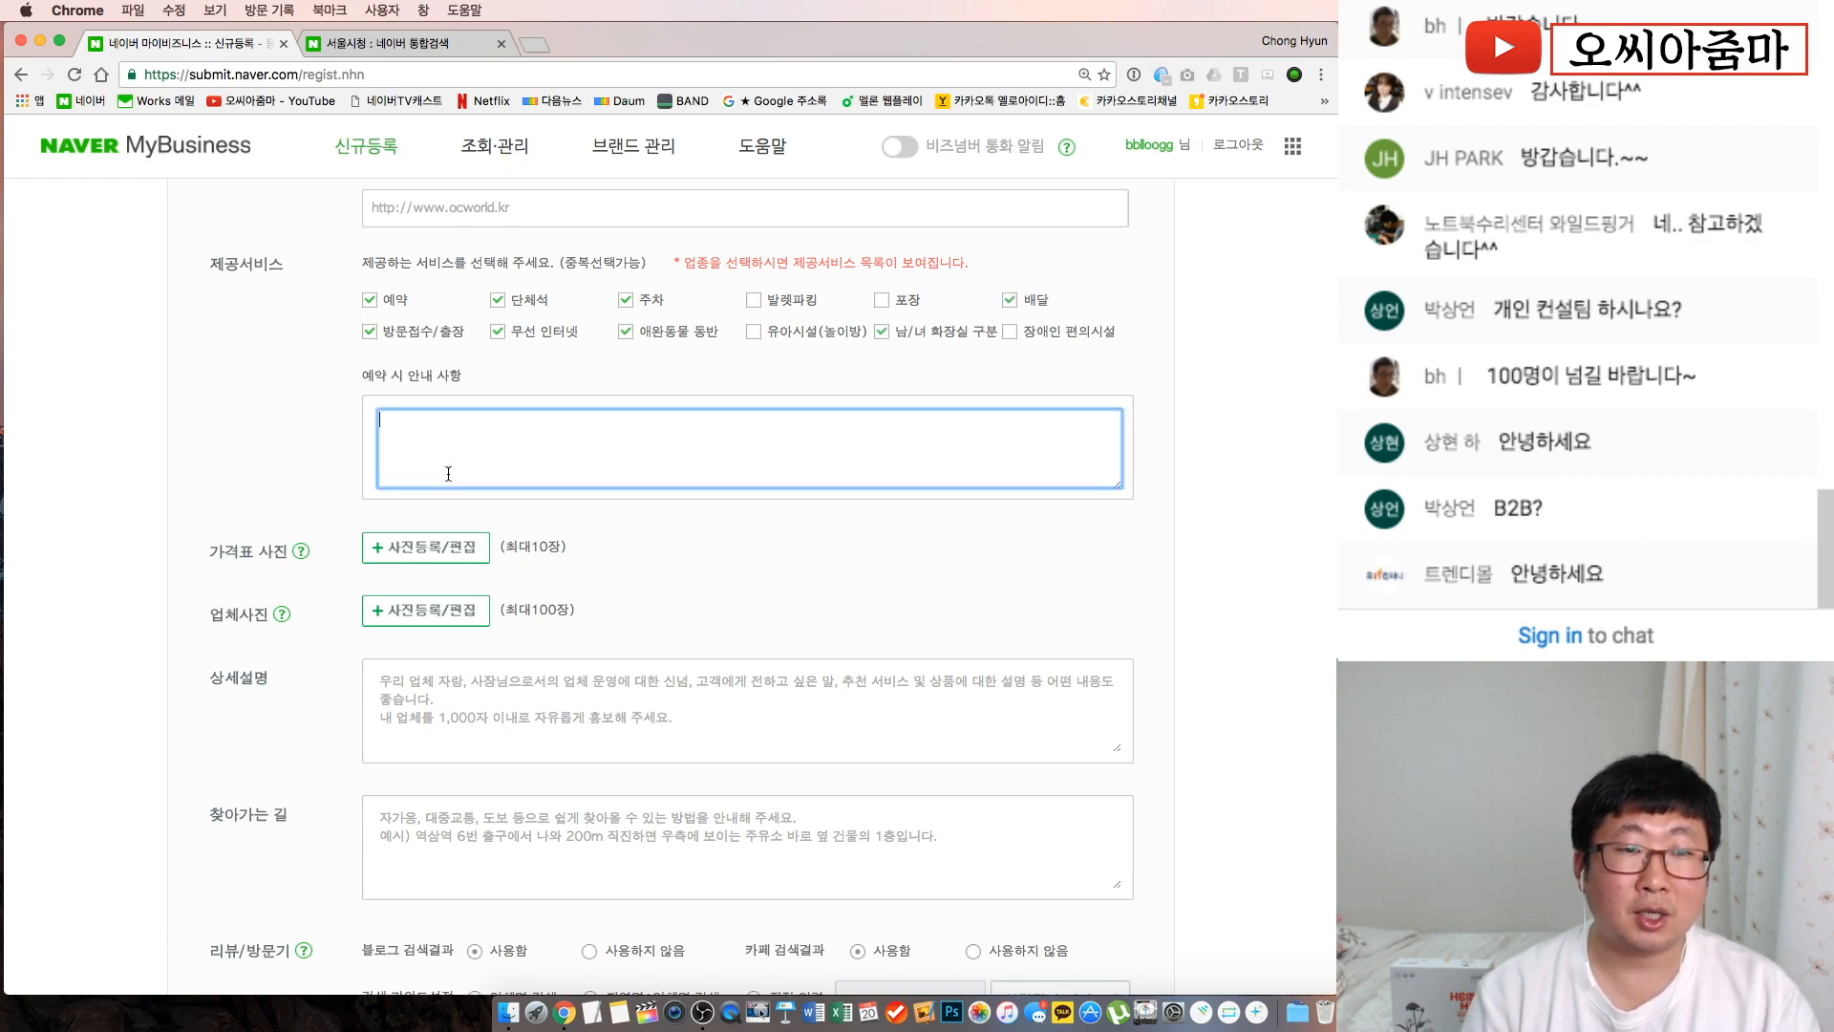
text(dPd)
key(BackSpace)
key(BackSpace)
key(BackSpace)
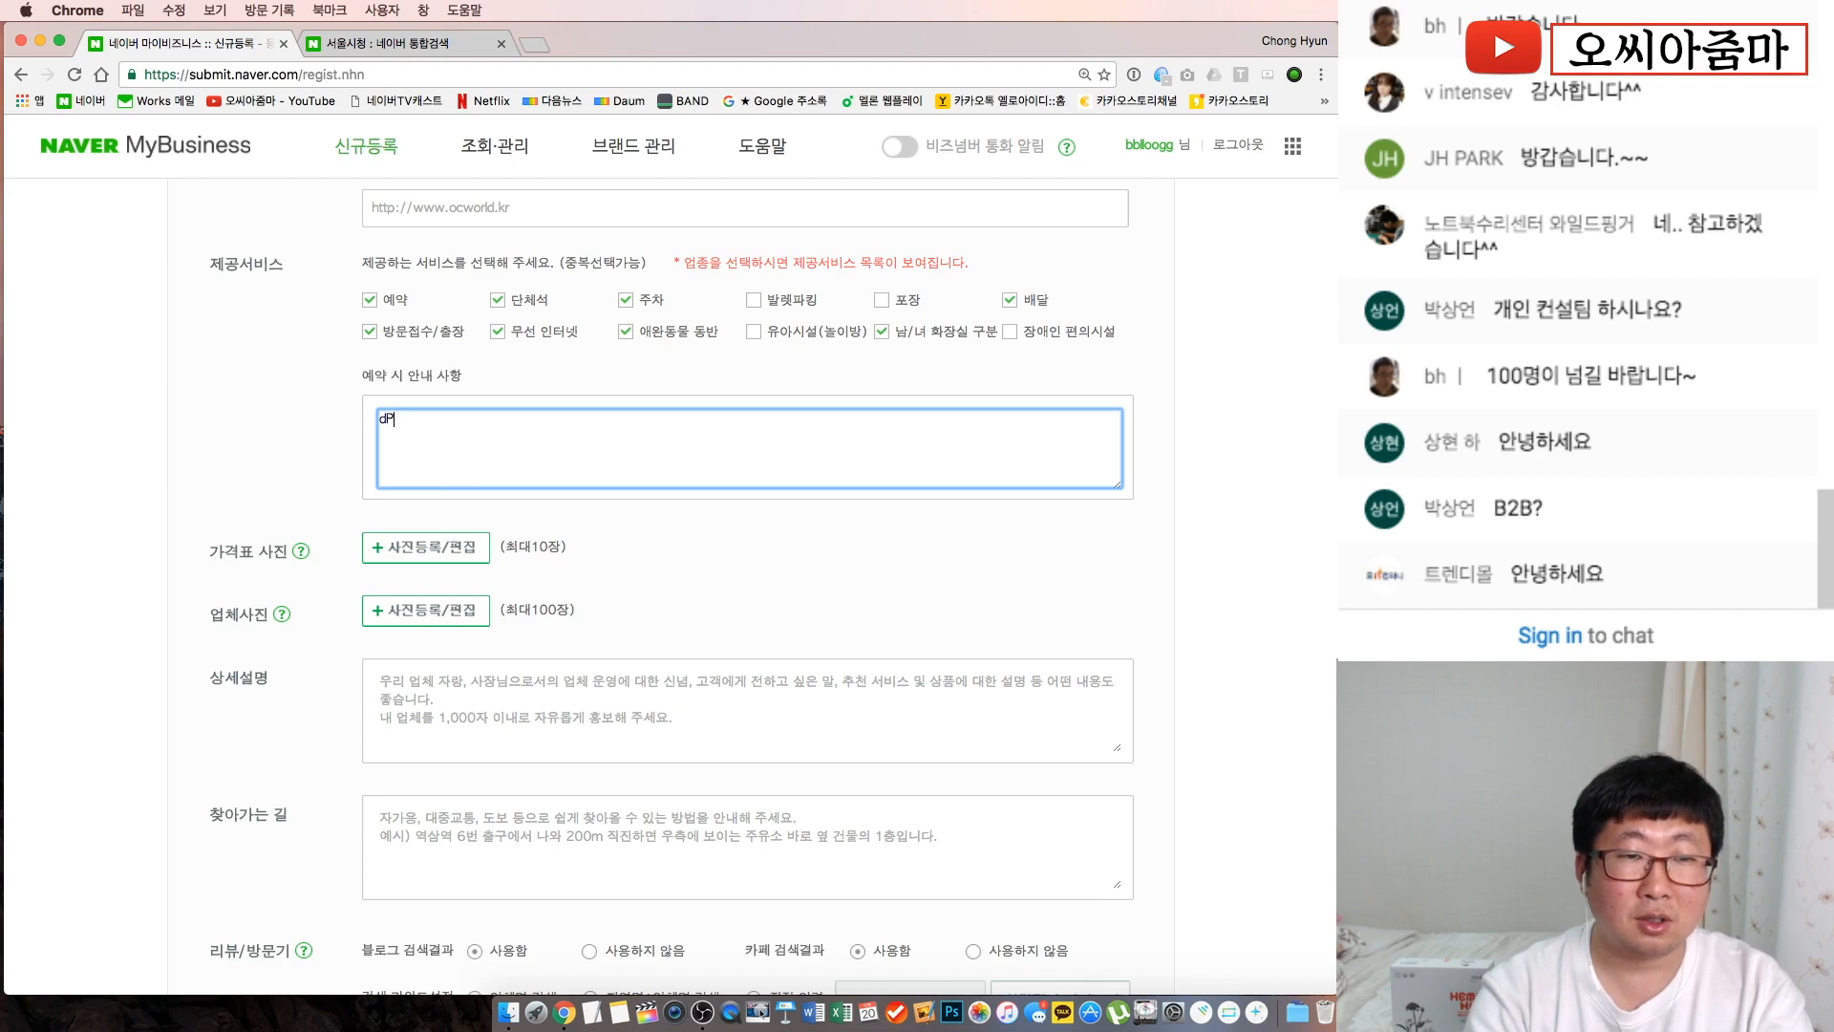
text(예약하고)
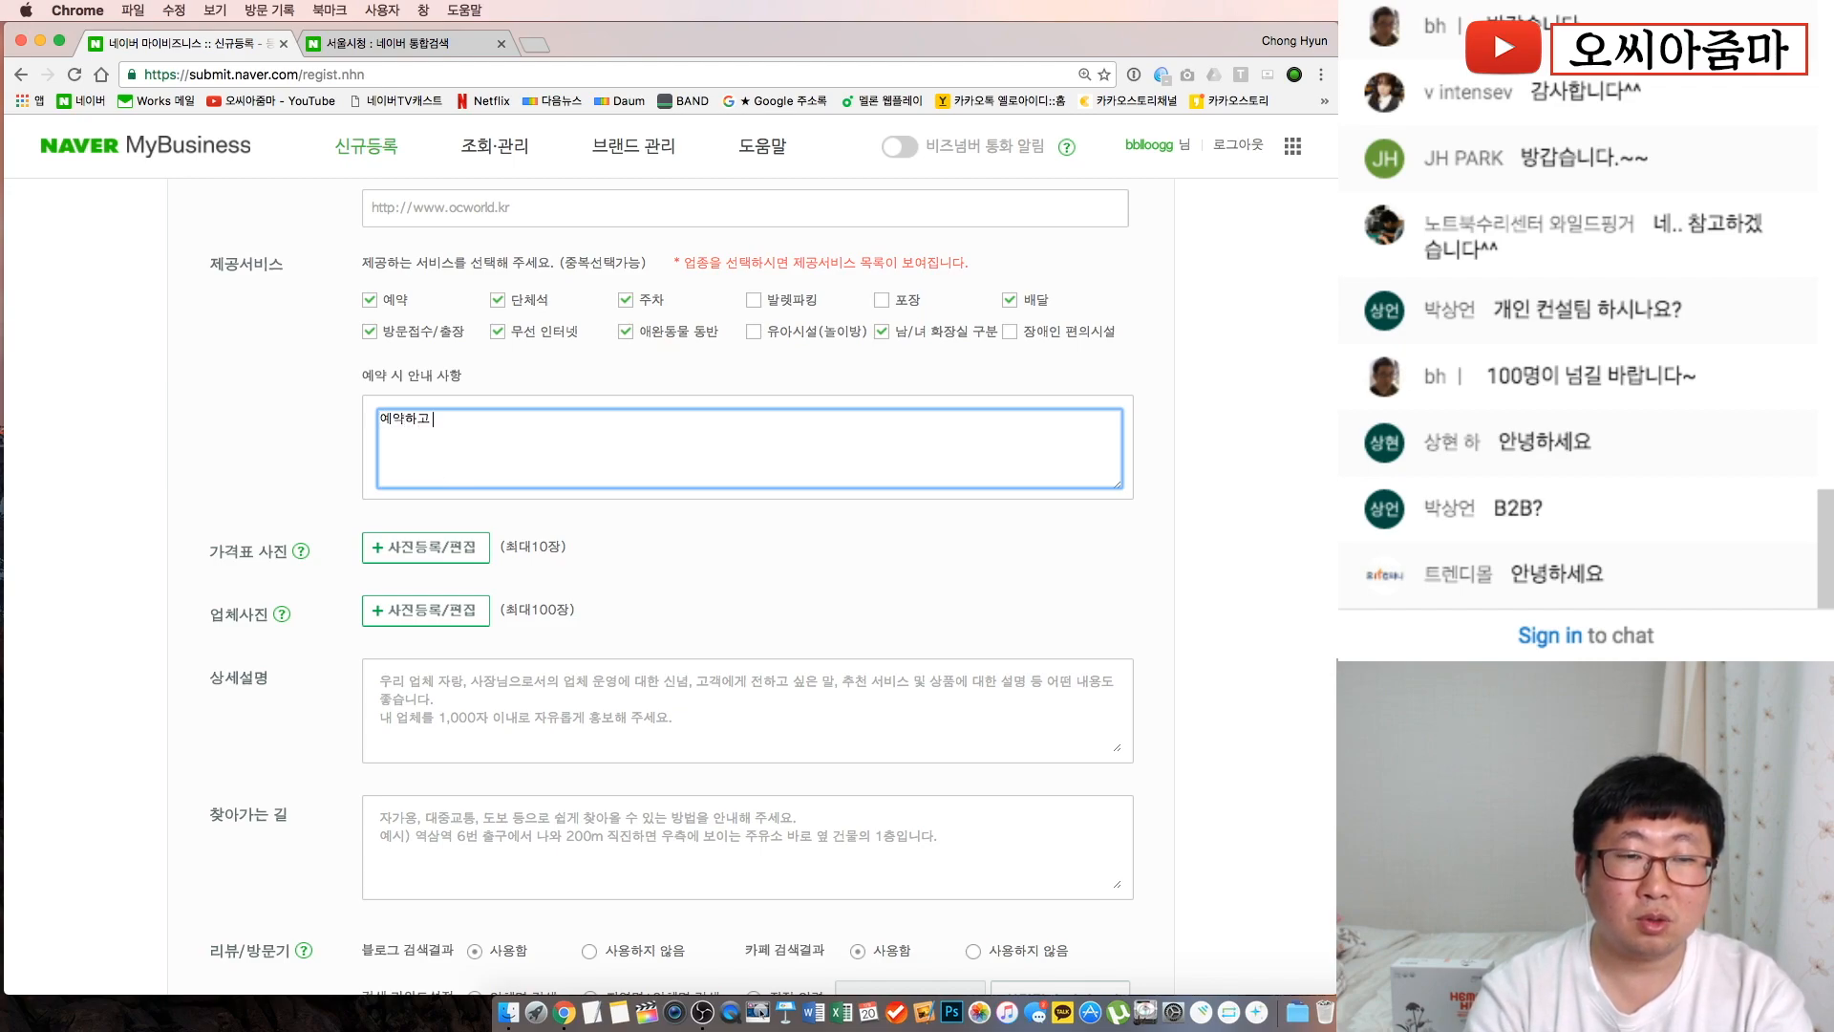
text( 안나태)
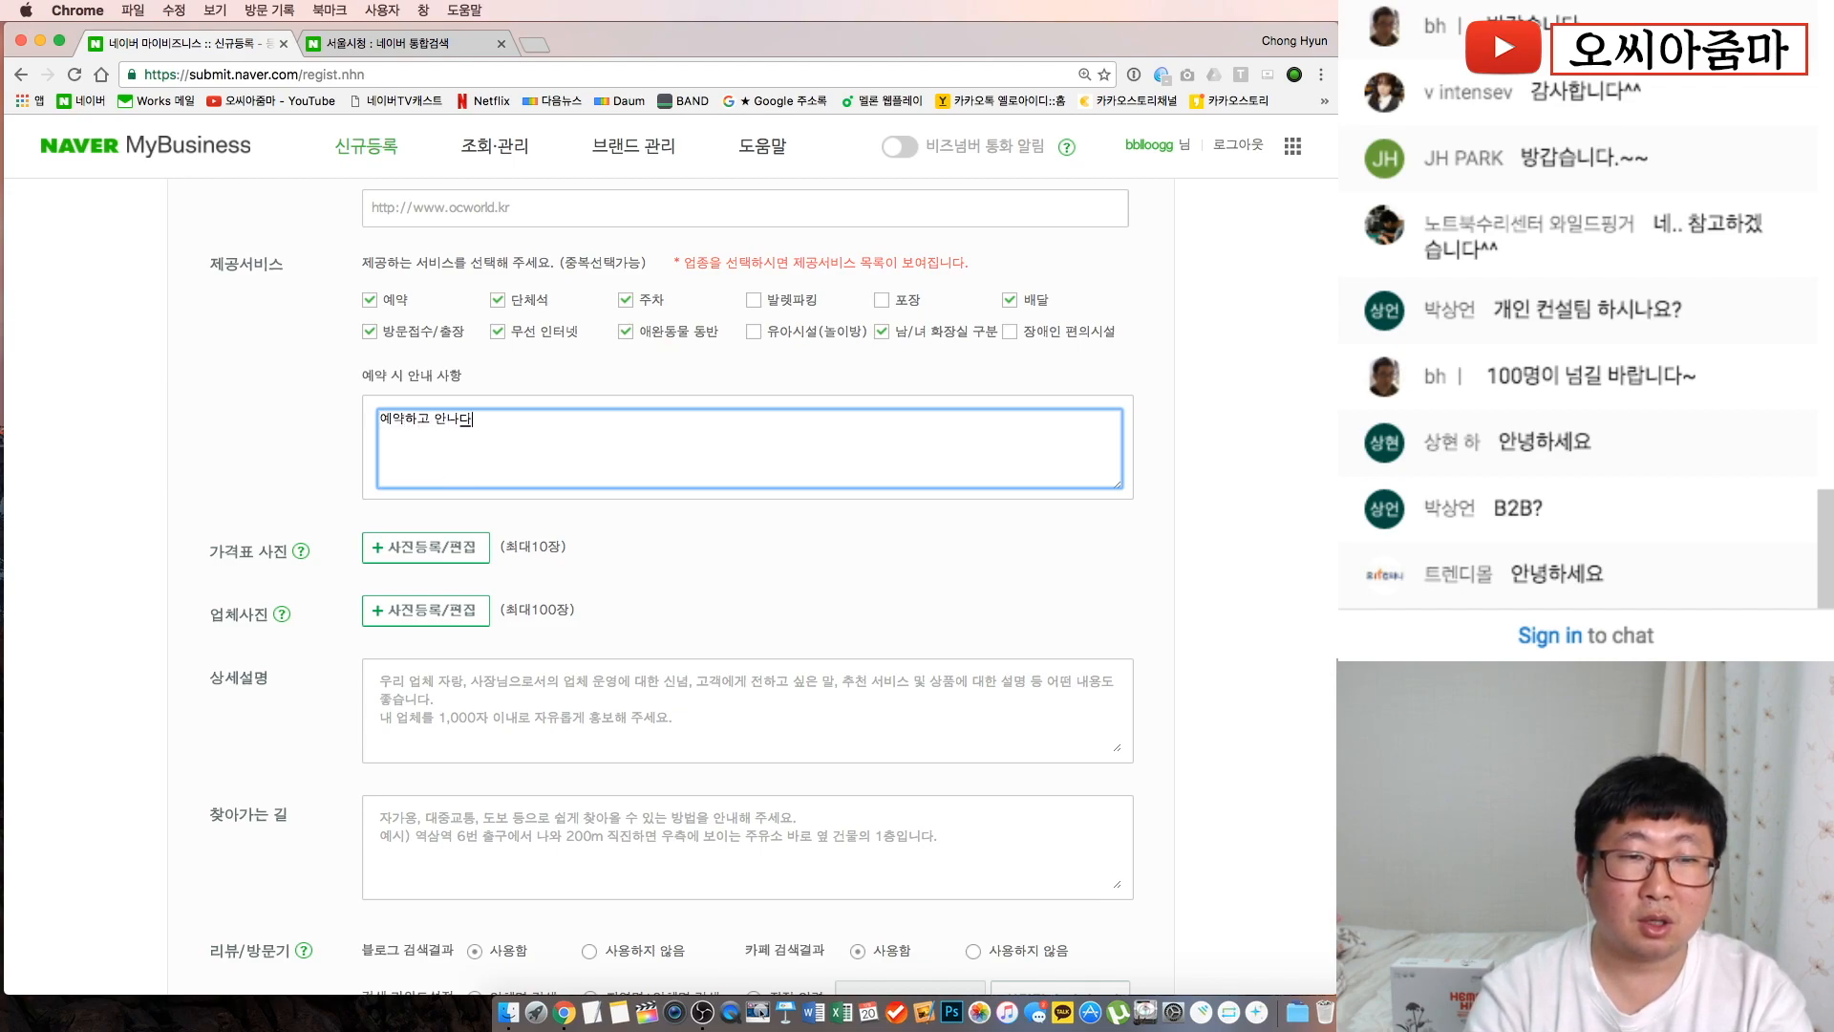
key(BackSpace)
key(BackSpace)
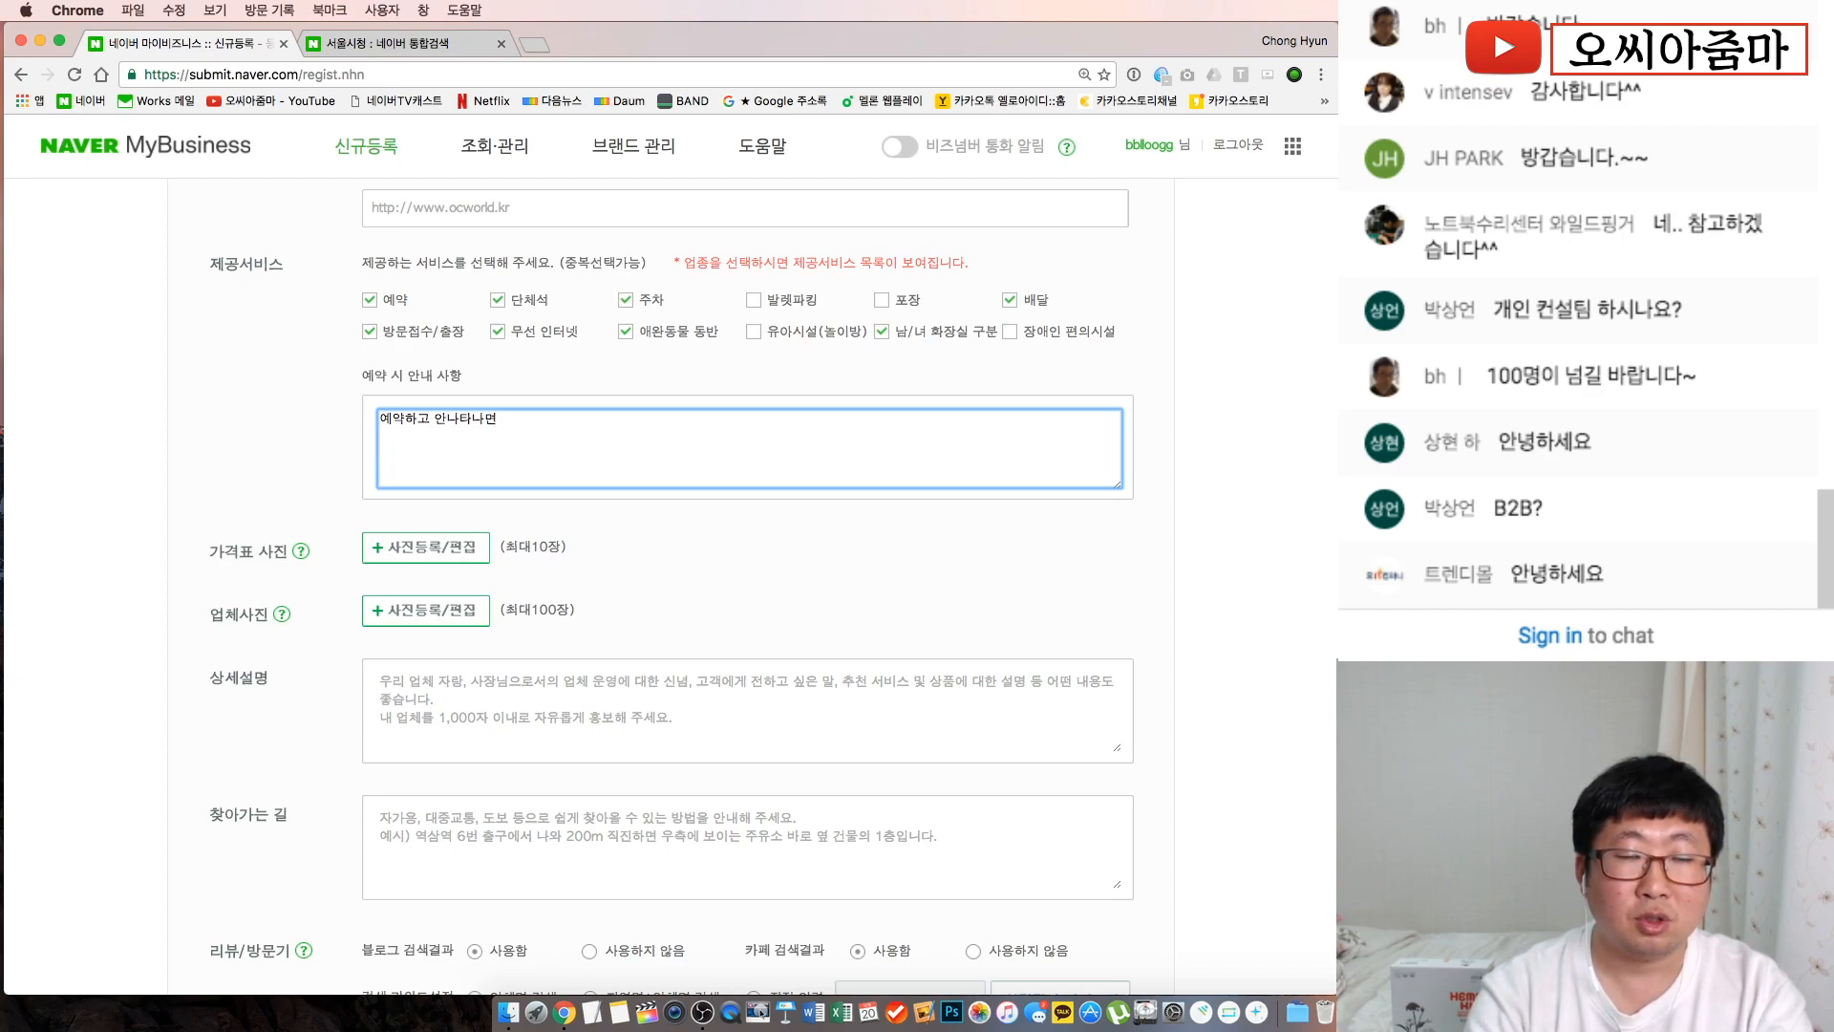
text(나면 쫓아가)
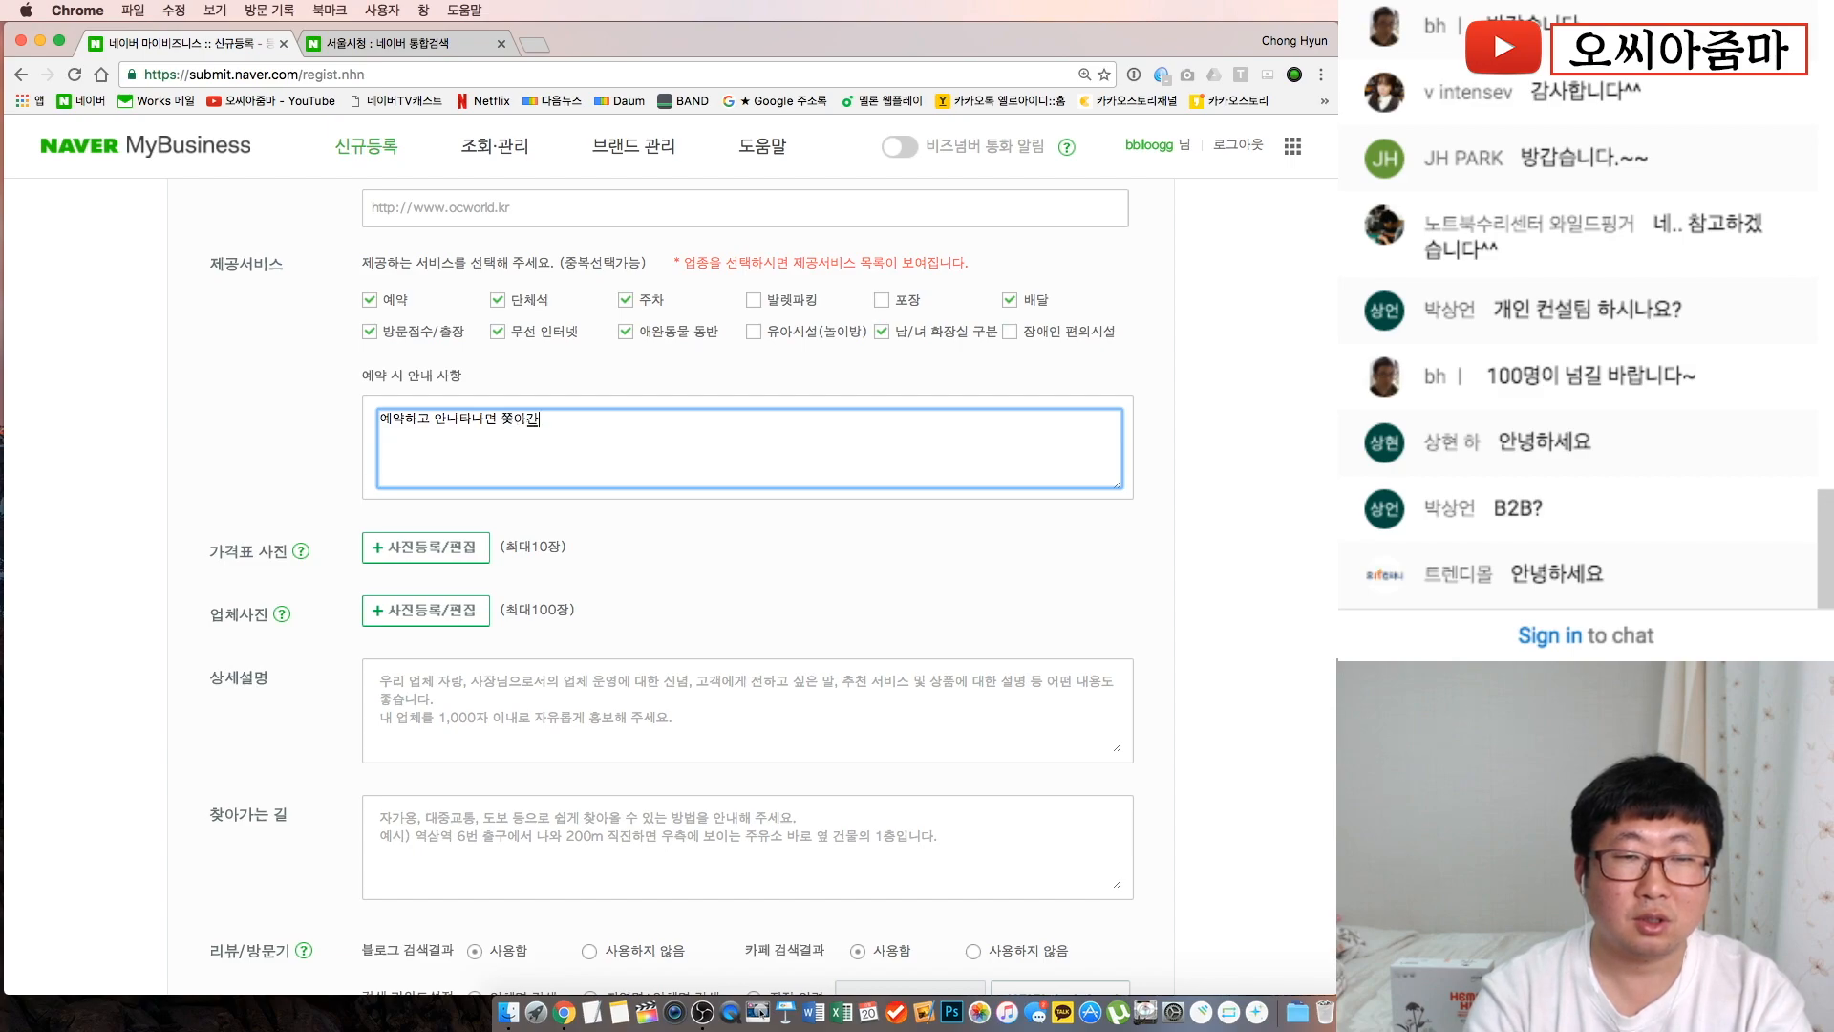
text(ㄴ다!)
click(261, 484)
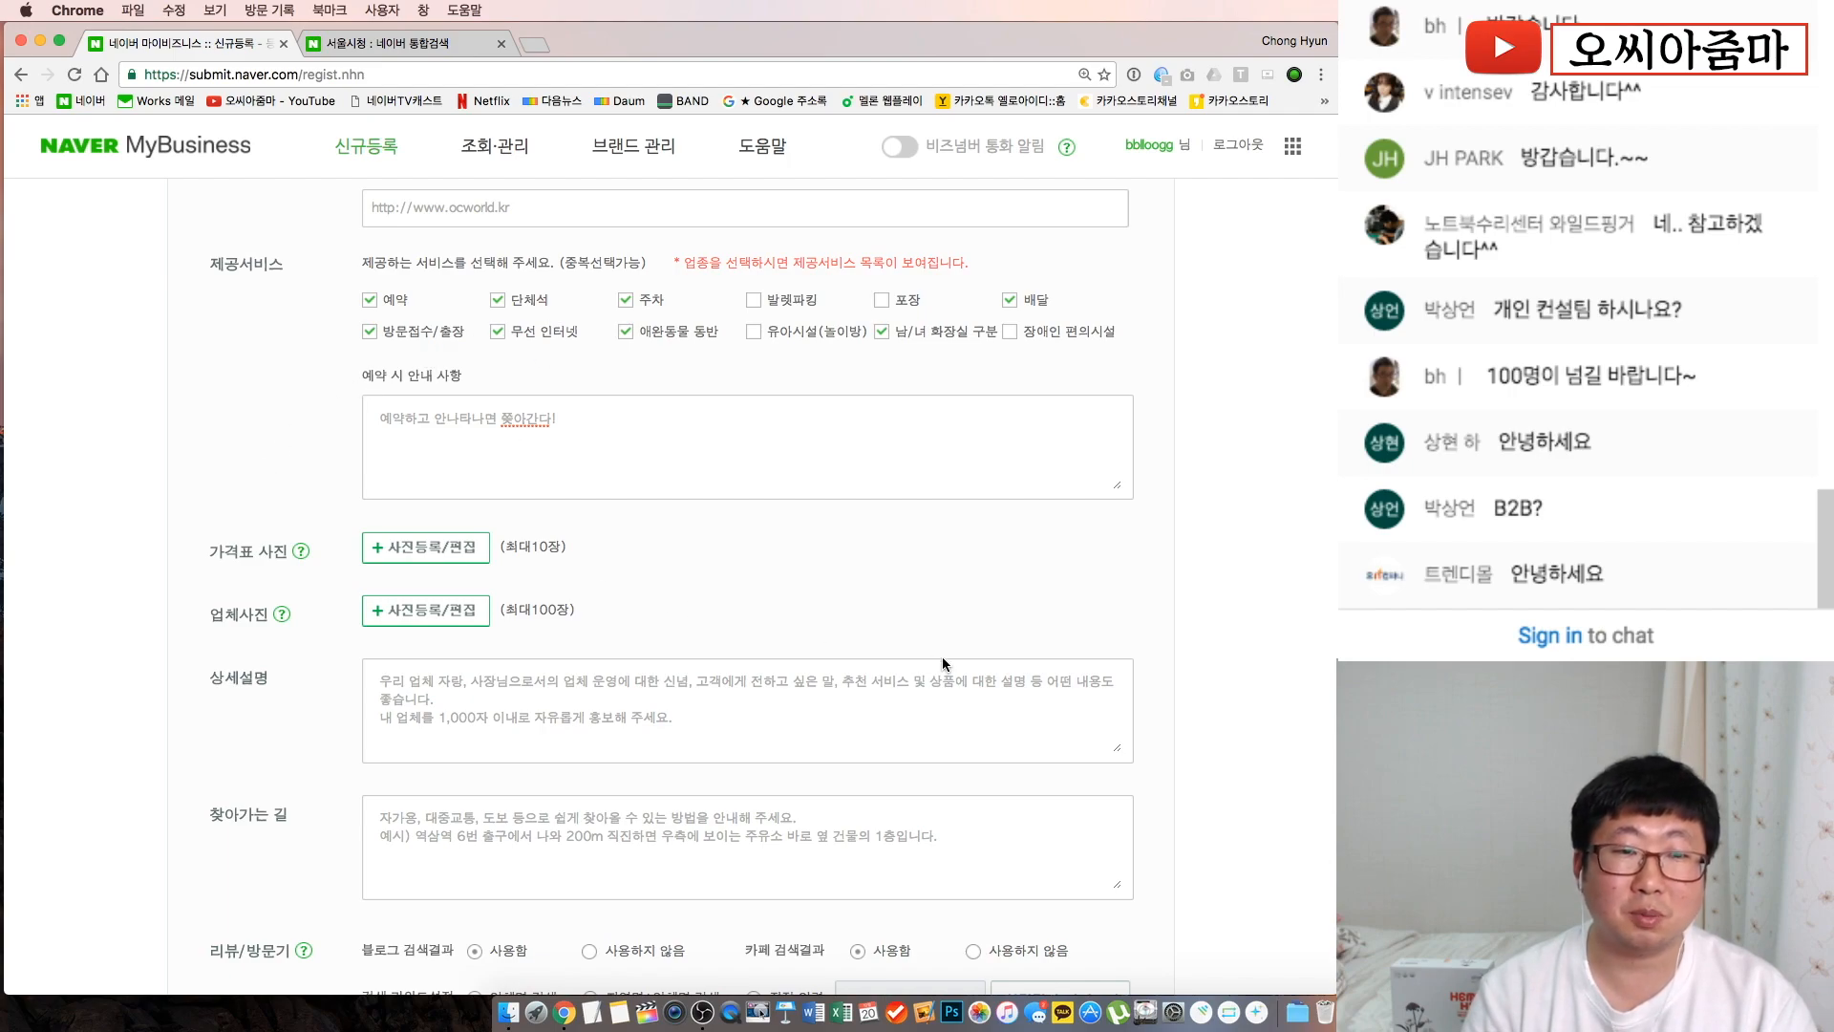
scroll(890, 609, down, 3)
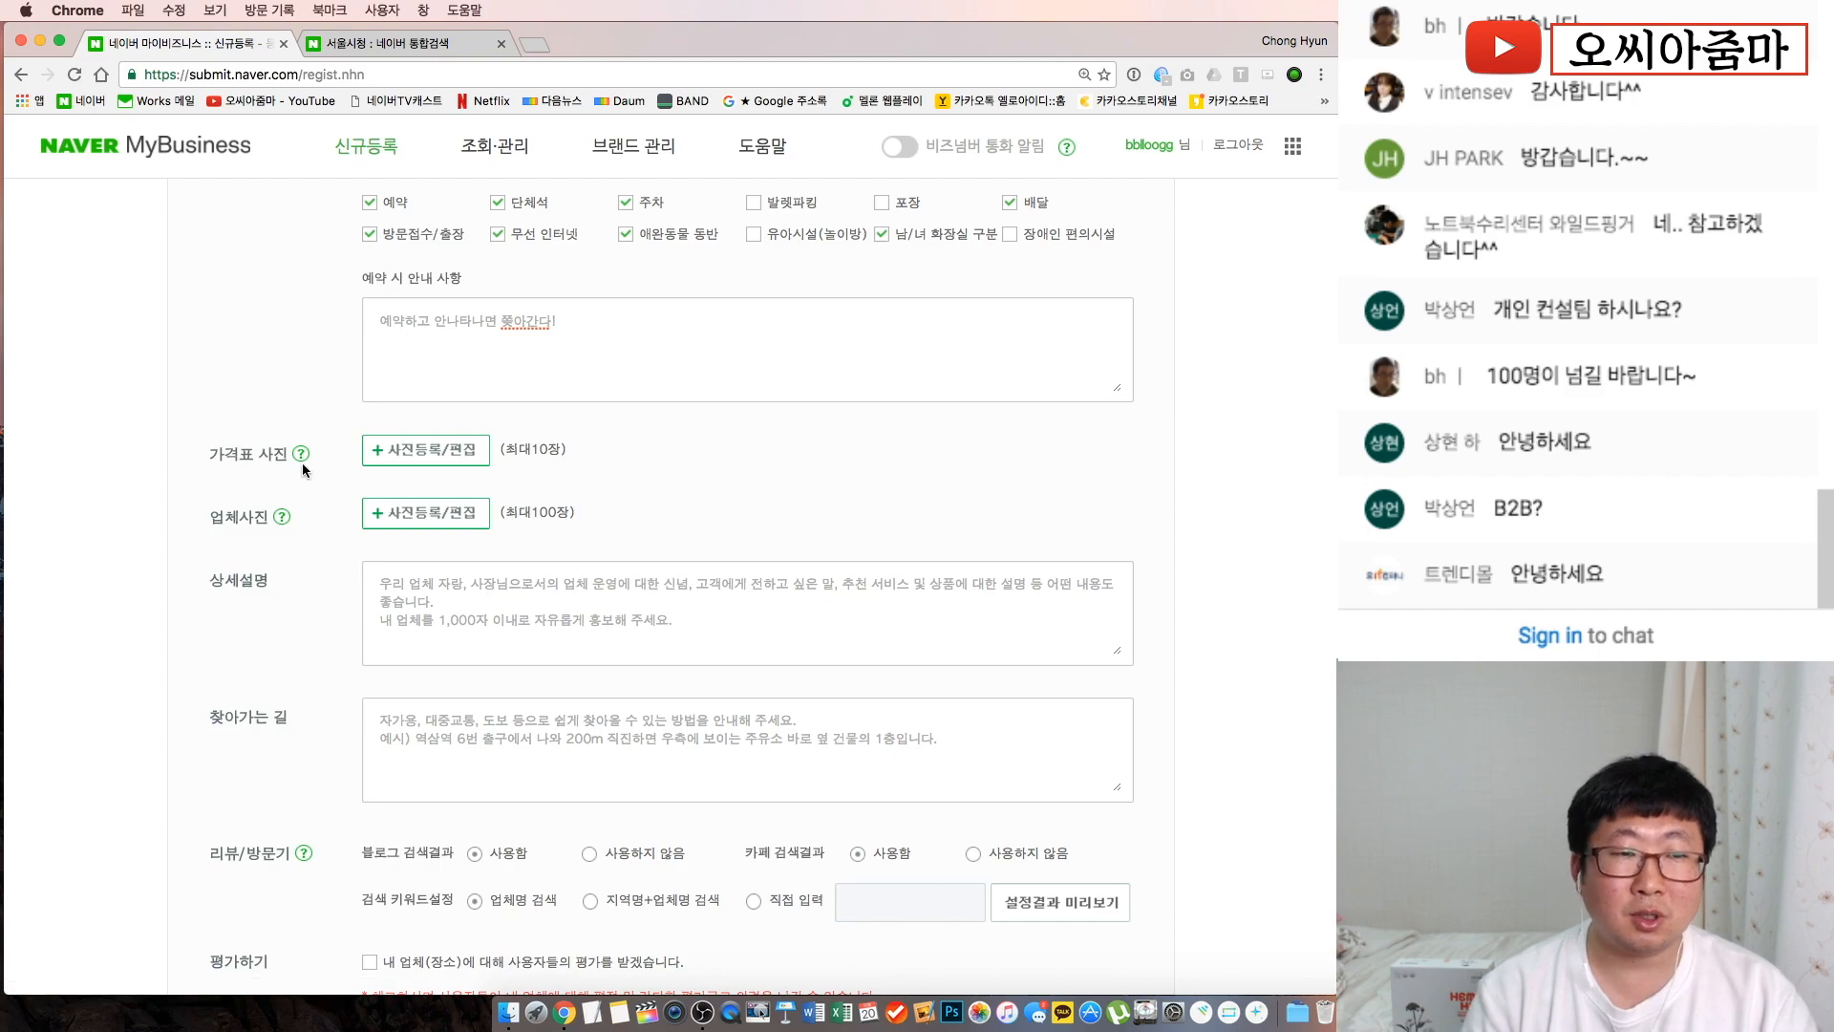
scroll(135, 397, down, 3)
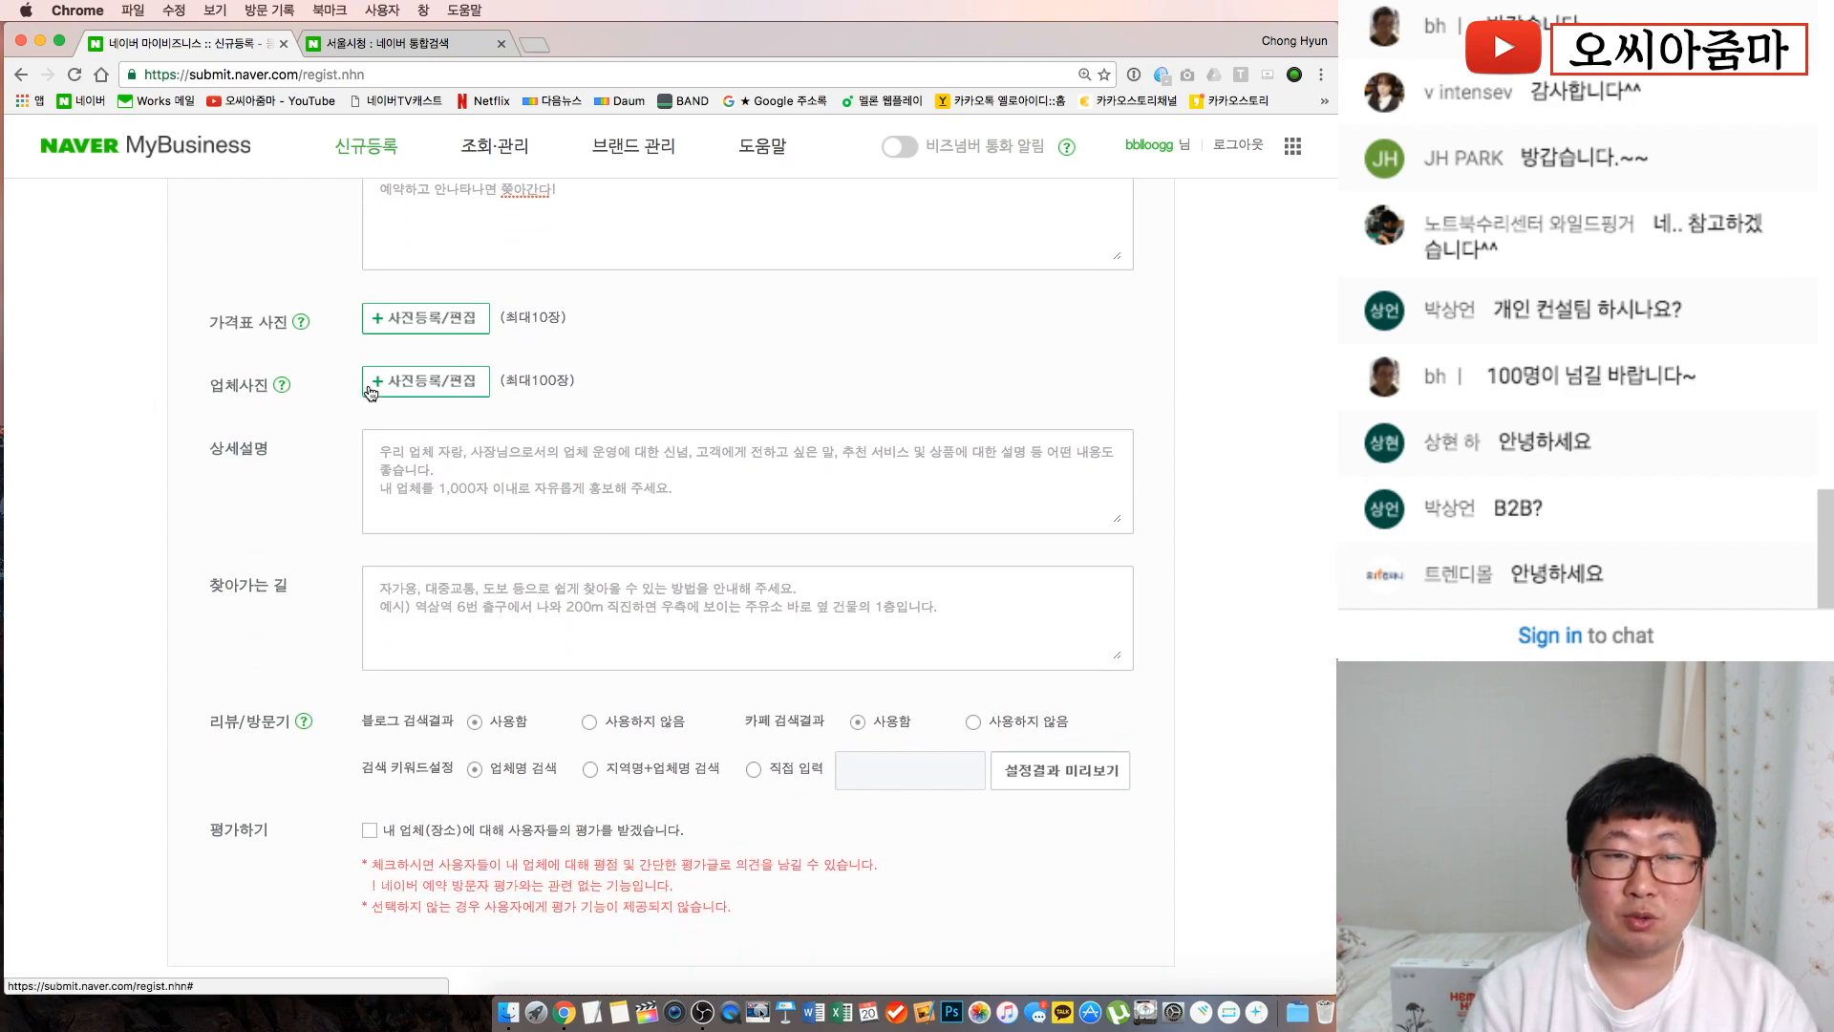
Upload 홍보.jpg through the enlarged 업체 사진 등록 window
click(370, 390)
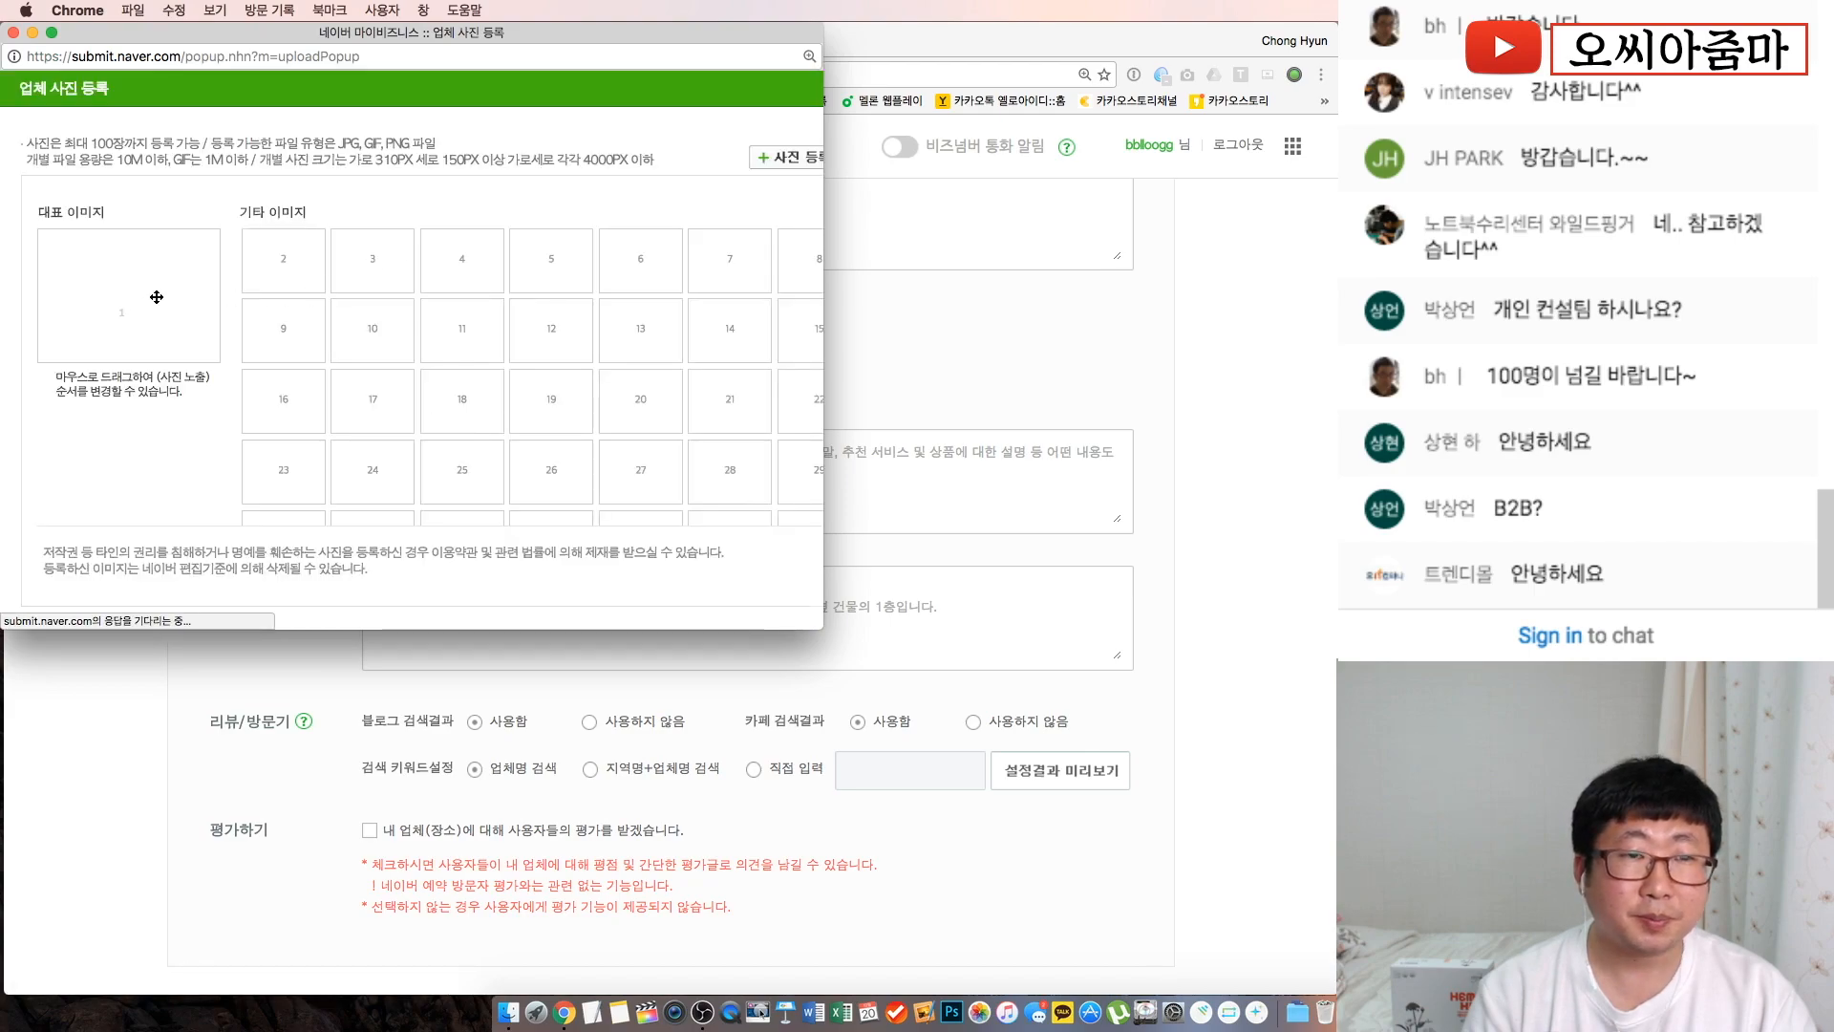
scroll(793, 612, down, 3)
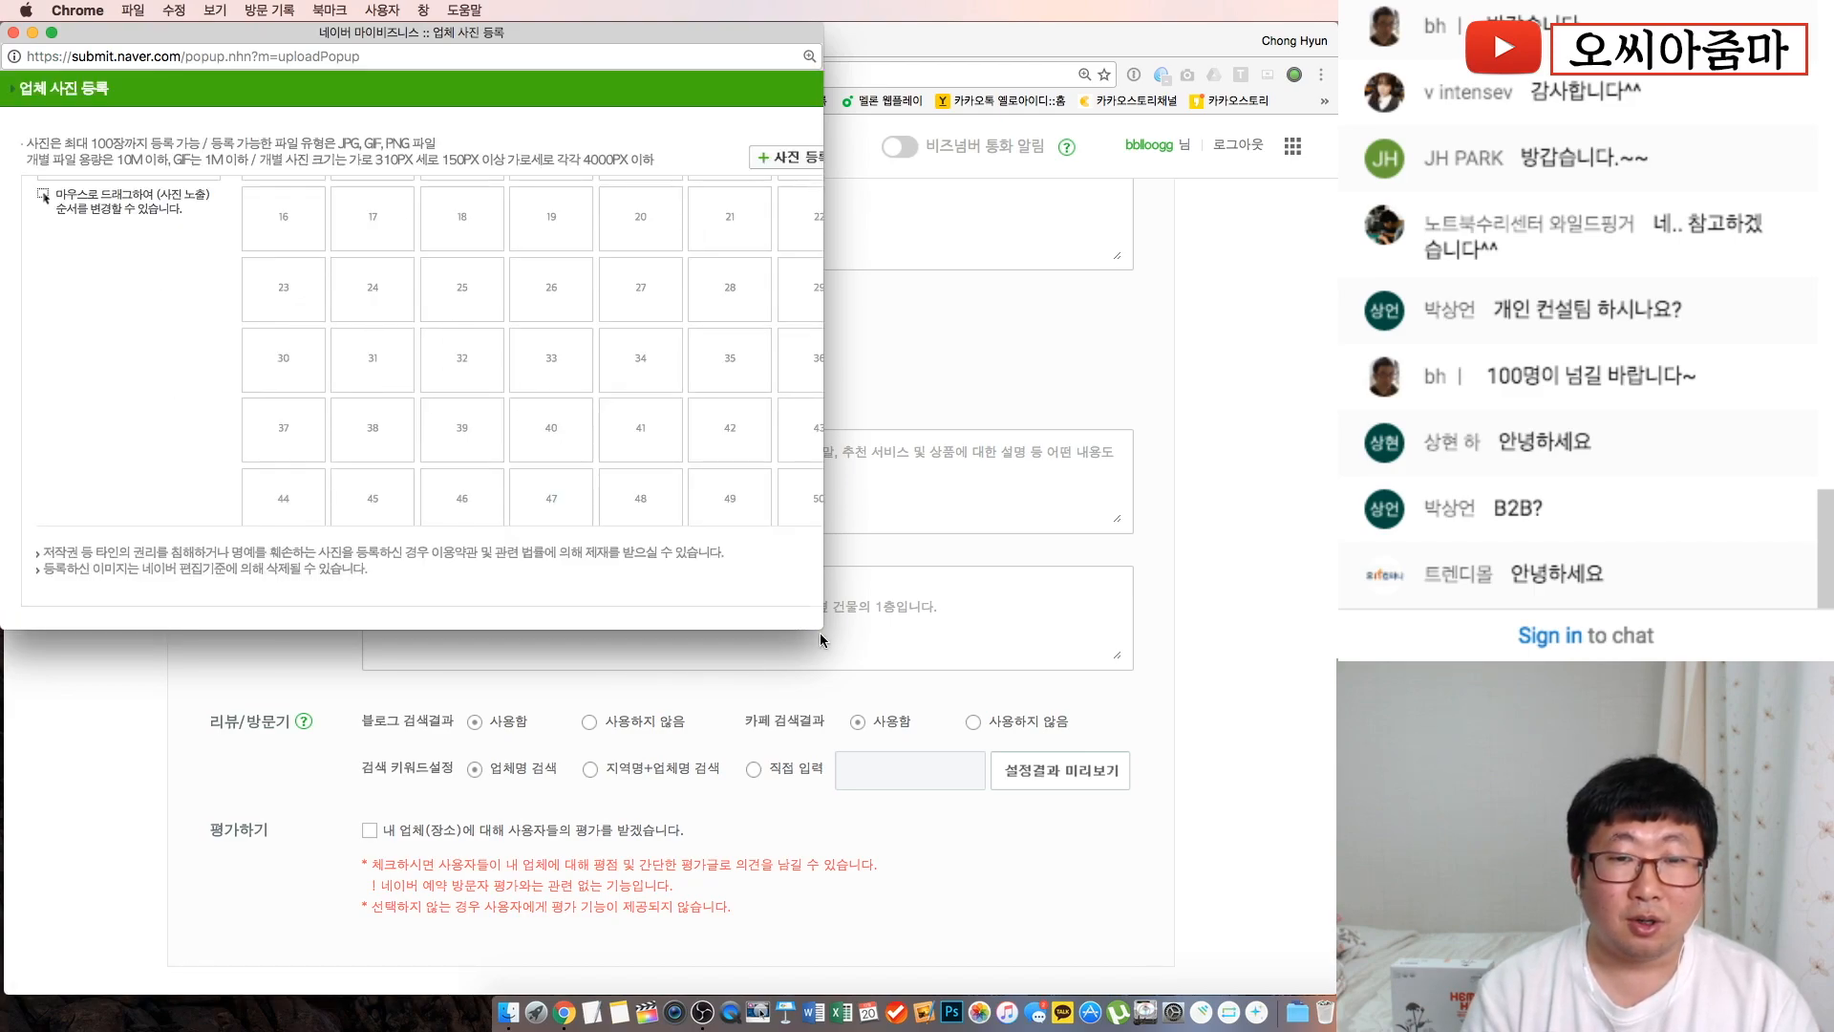
drag(822, 627, 1168, 872)
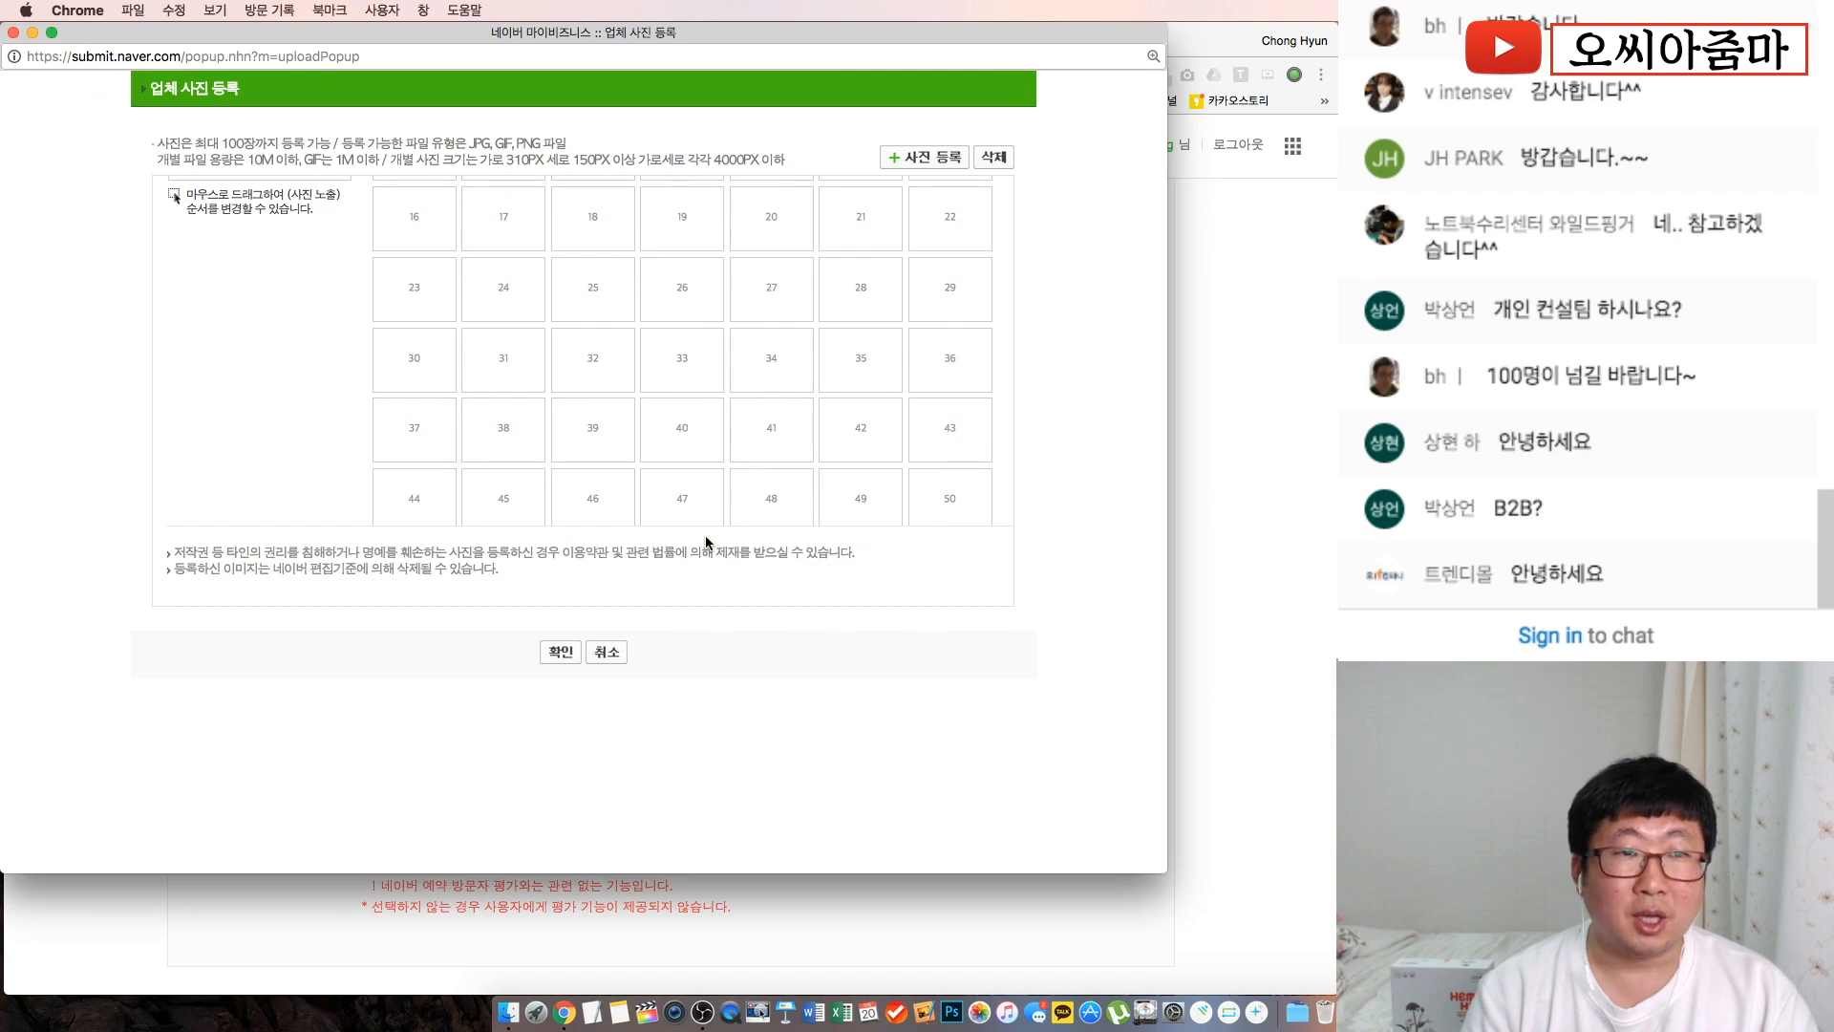
scroll(638, 395, up, 3)
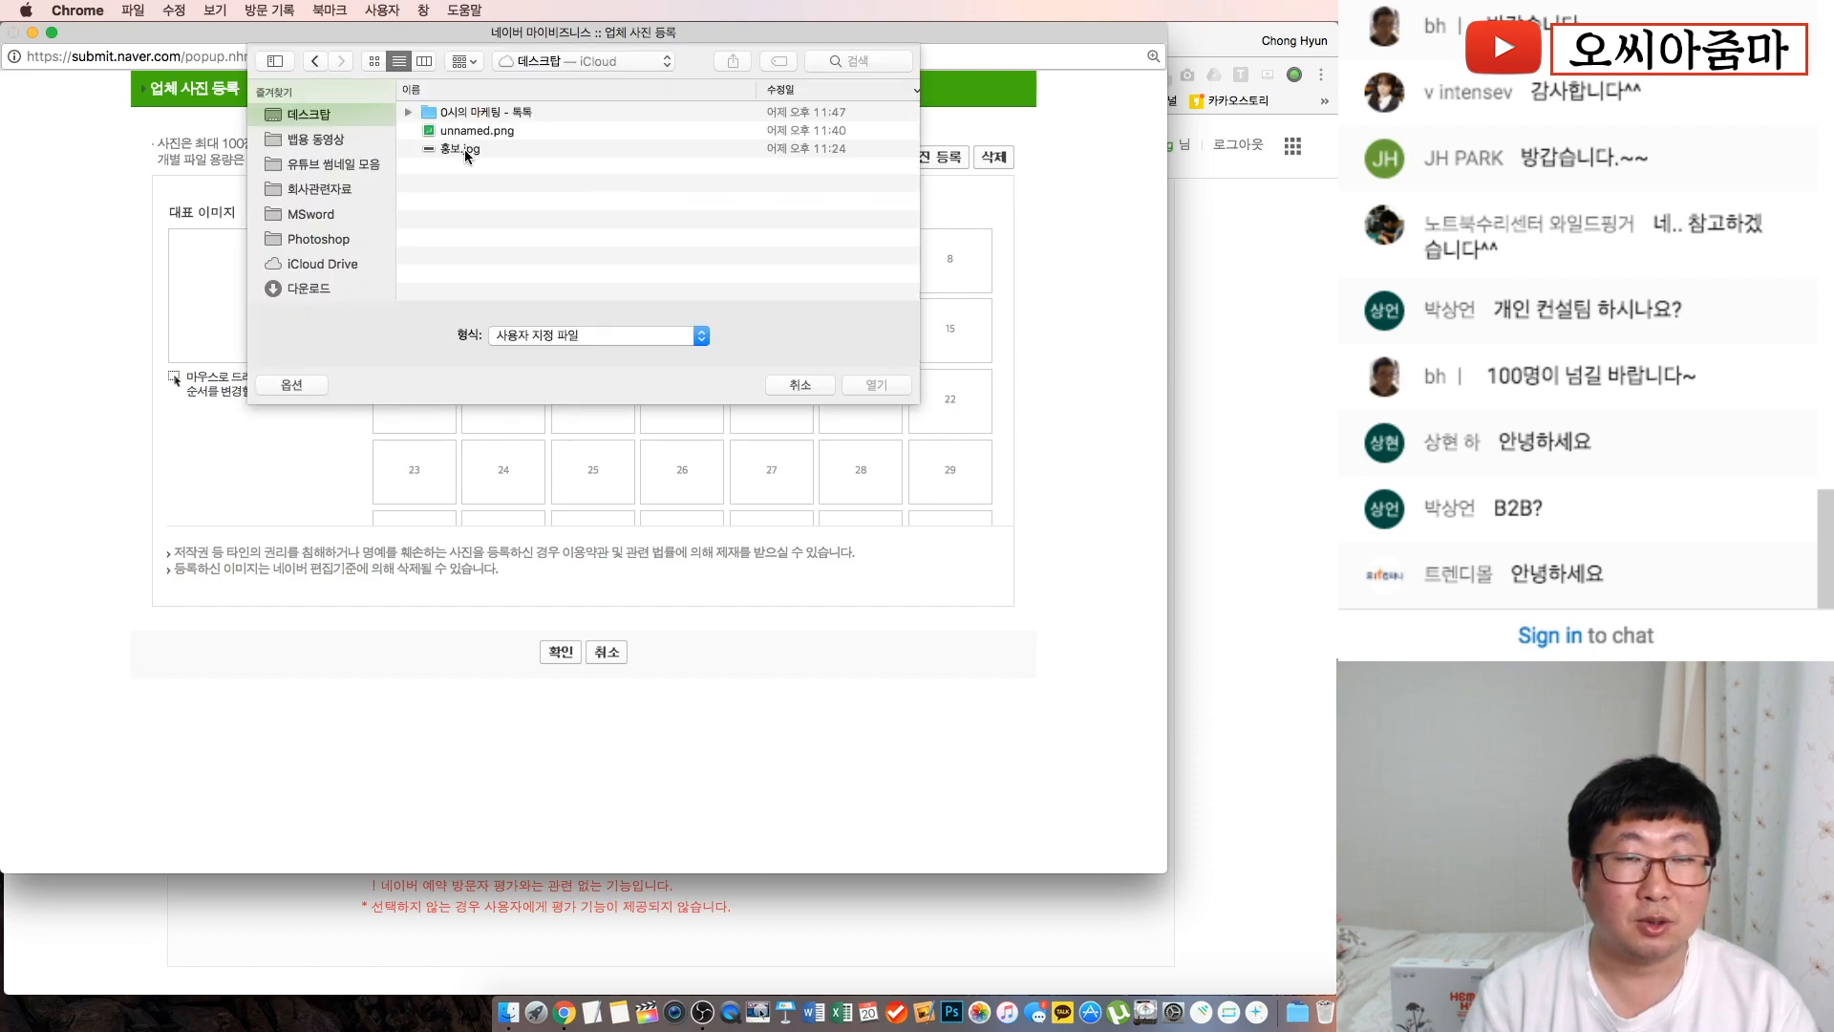
double_click(465, 149)
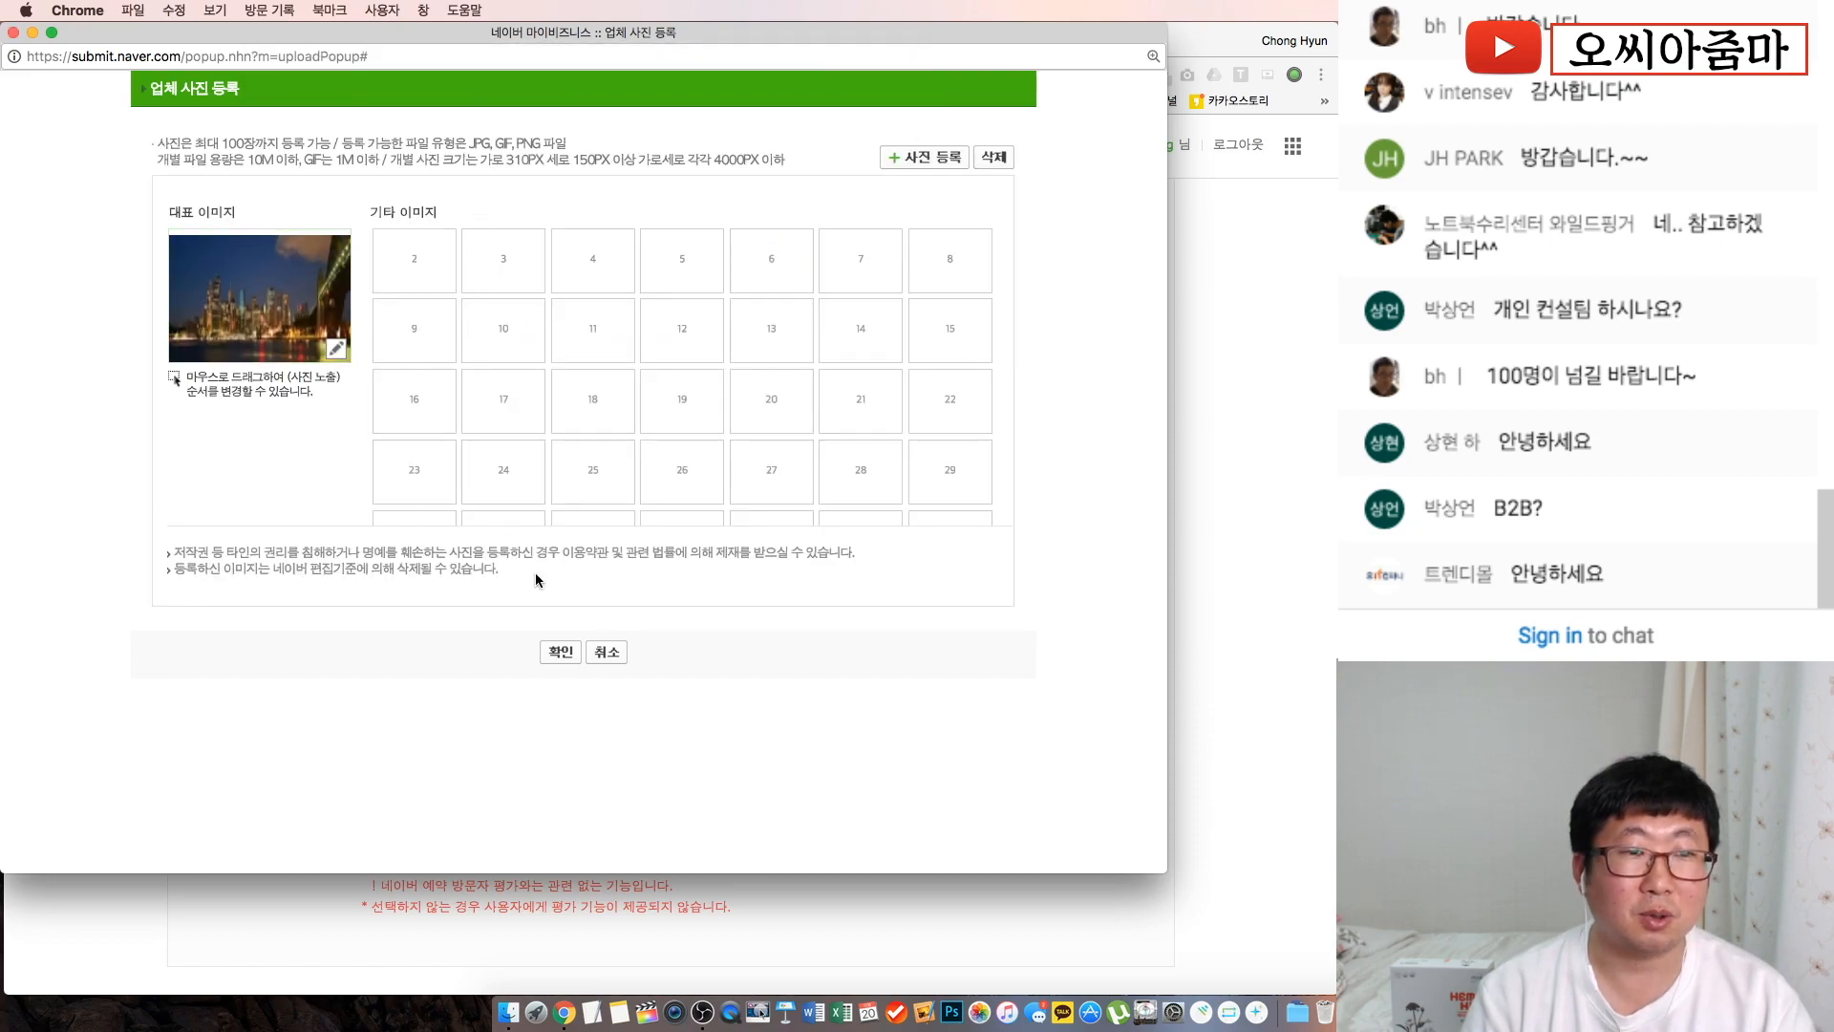
Confirm the uploaded photo, then reopen the upload window to browse the photo grid
click(561, 653)
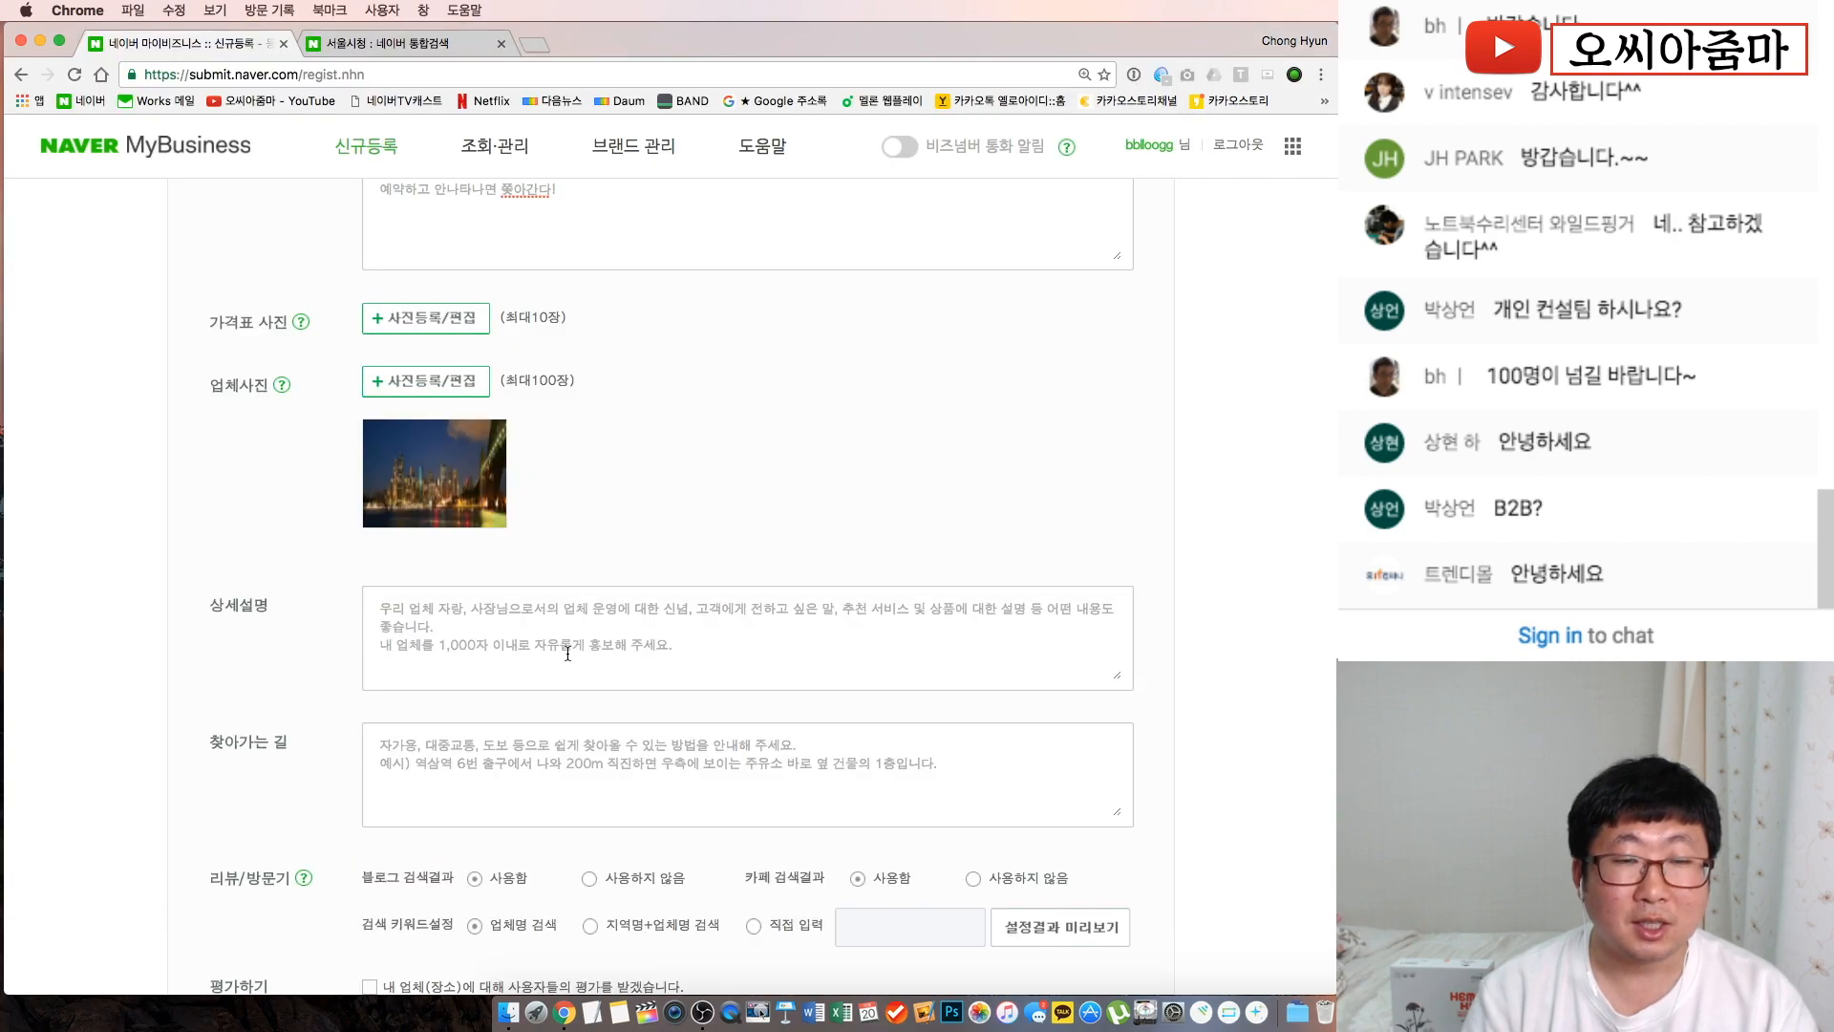
click(446, 382)
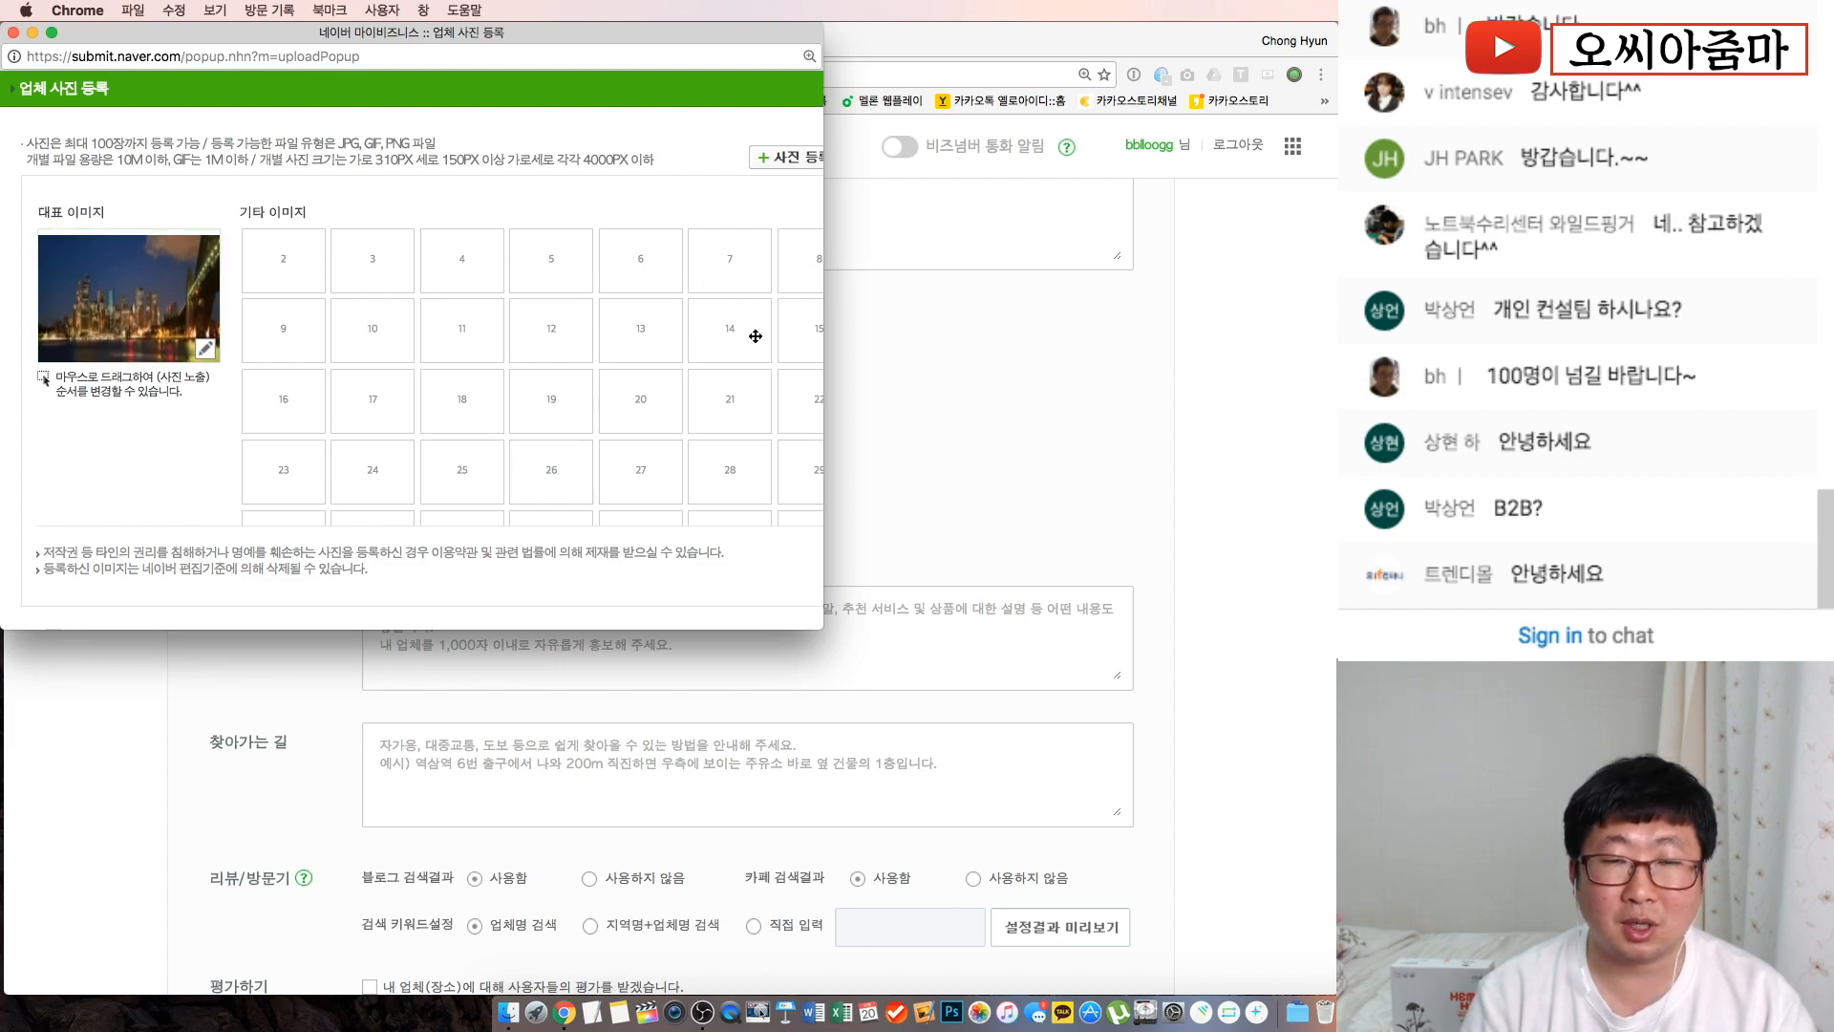
scroll(382, 363, down, 3)
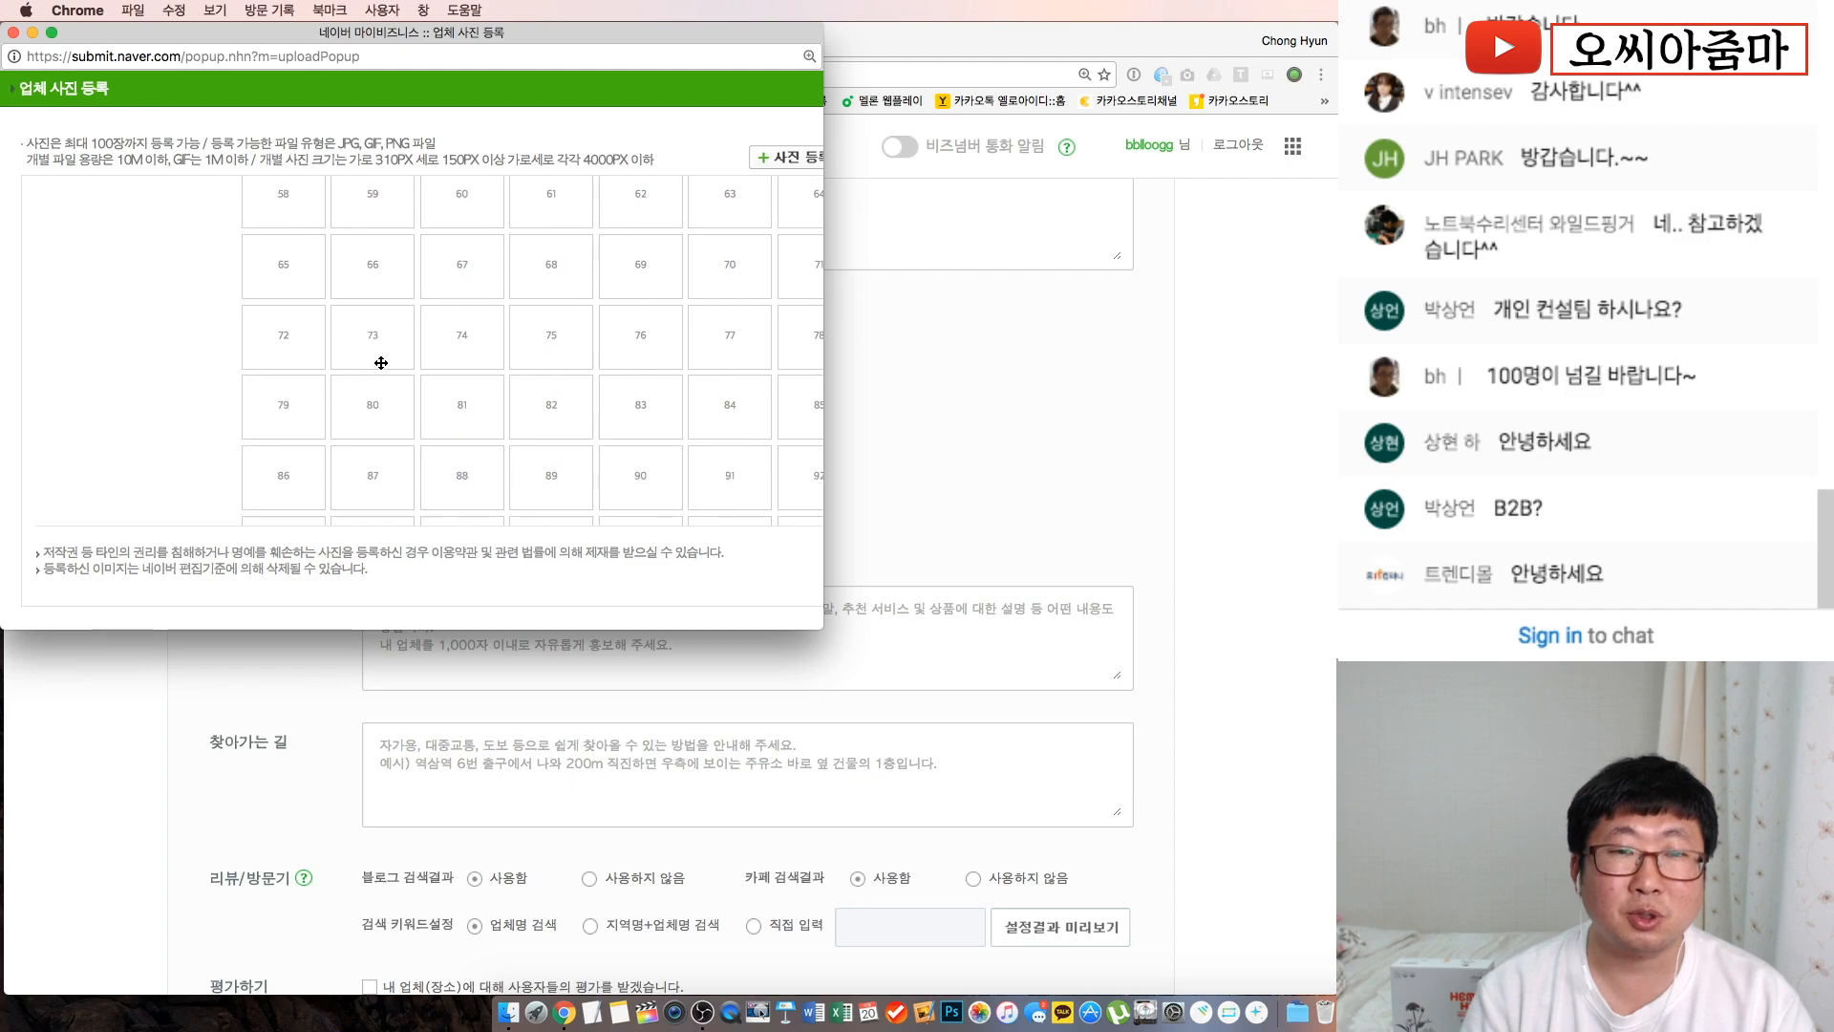
scroll(381, 363, up, 3)
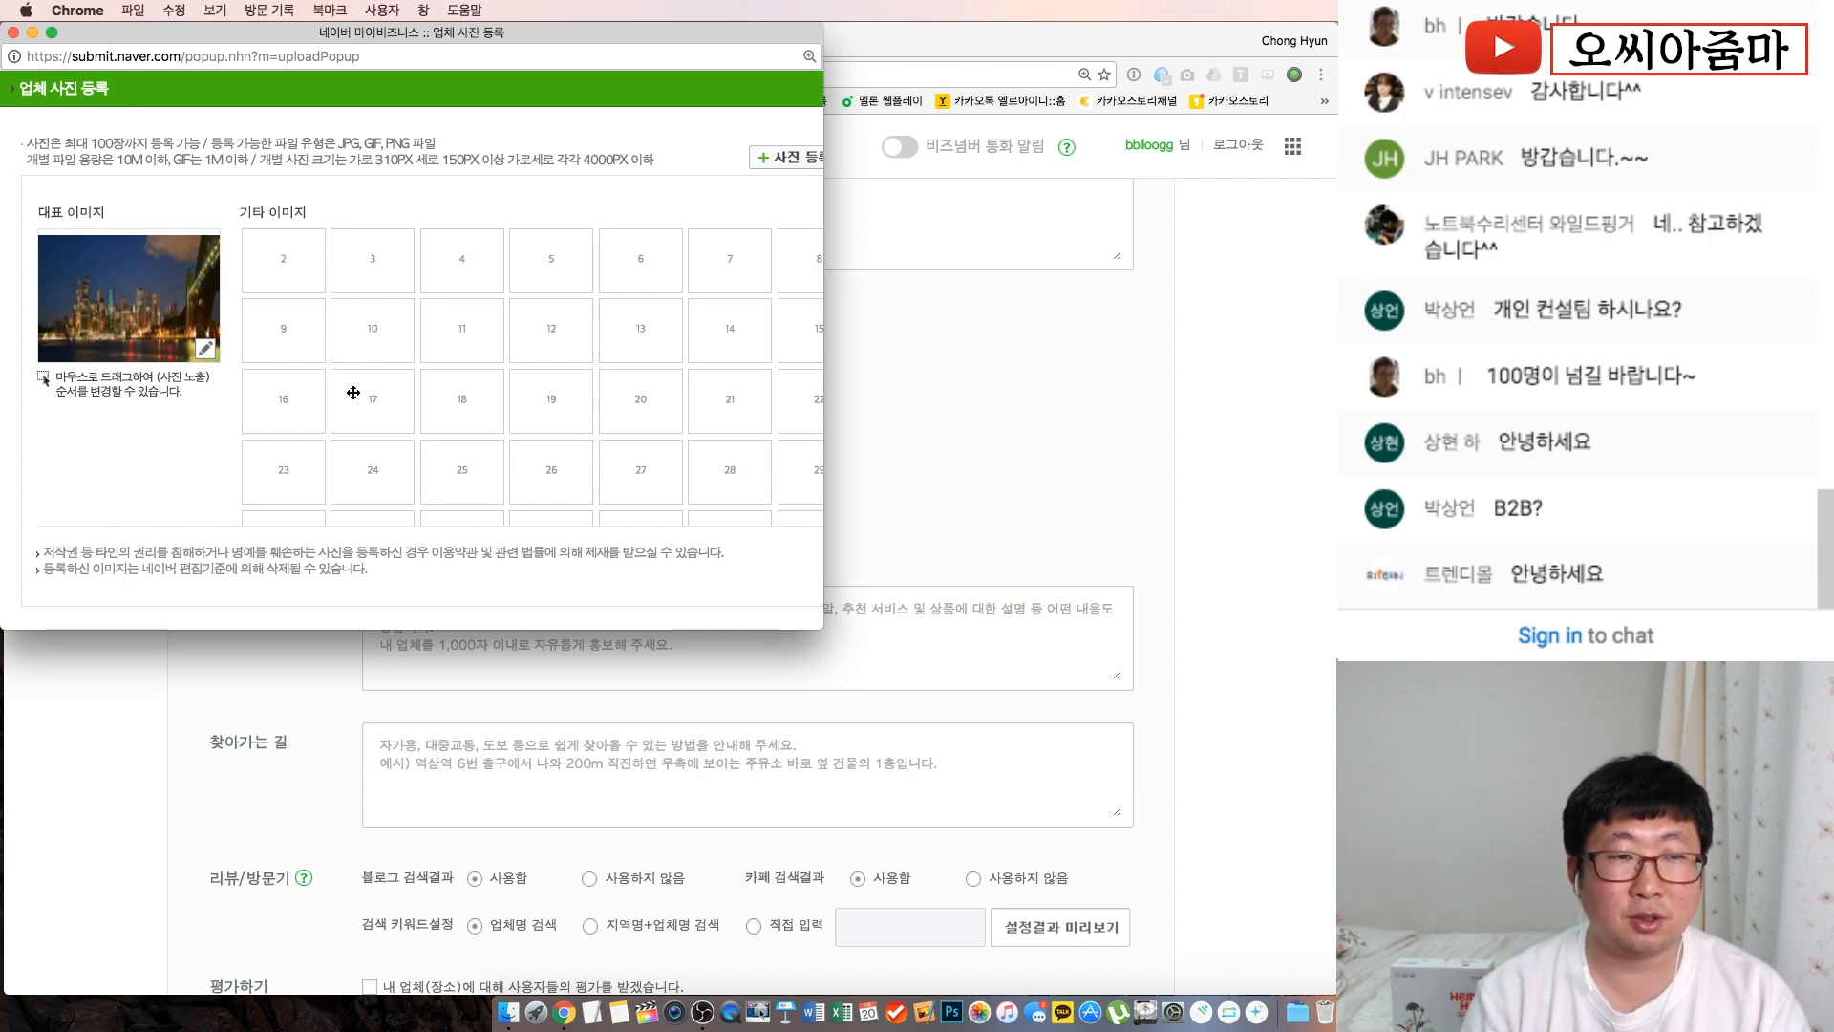
scroll(552, 482, down, 3)
scroll(517, 295, down, 4)
scroll(517, 294, up, 7)
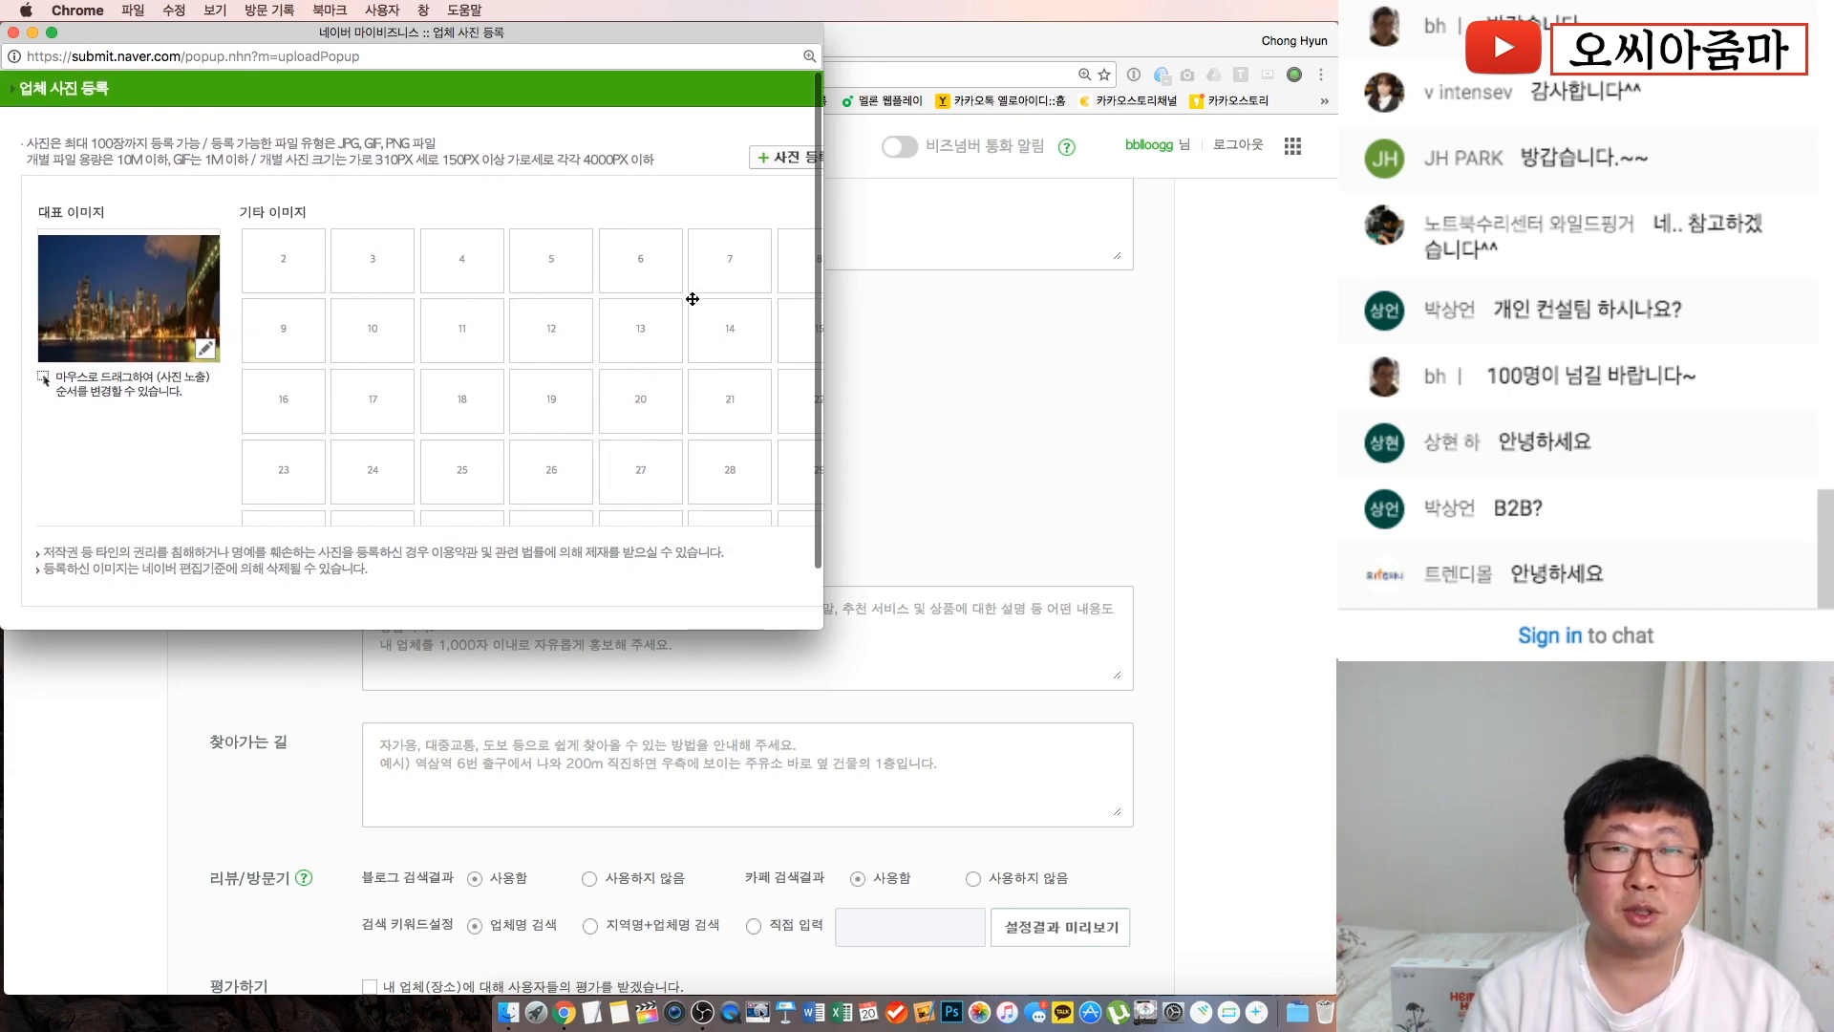
scroll(468, 220, down, 5)
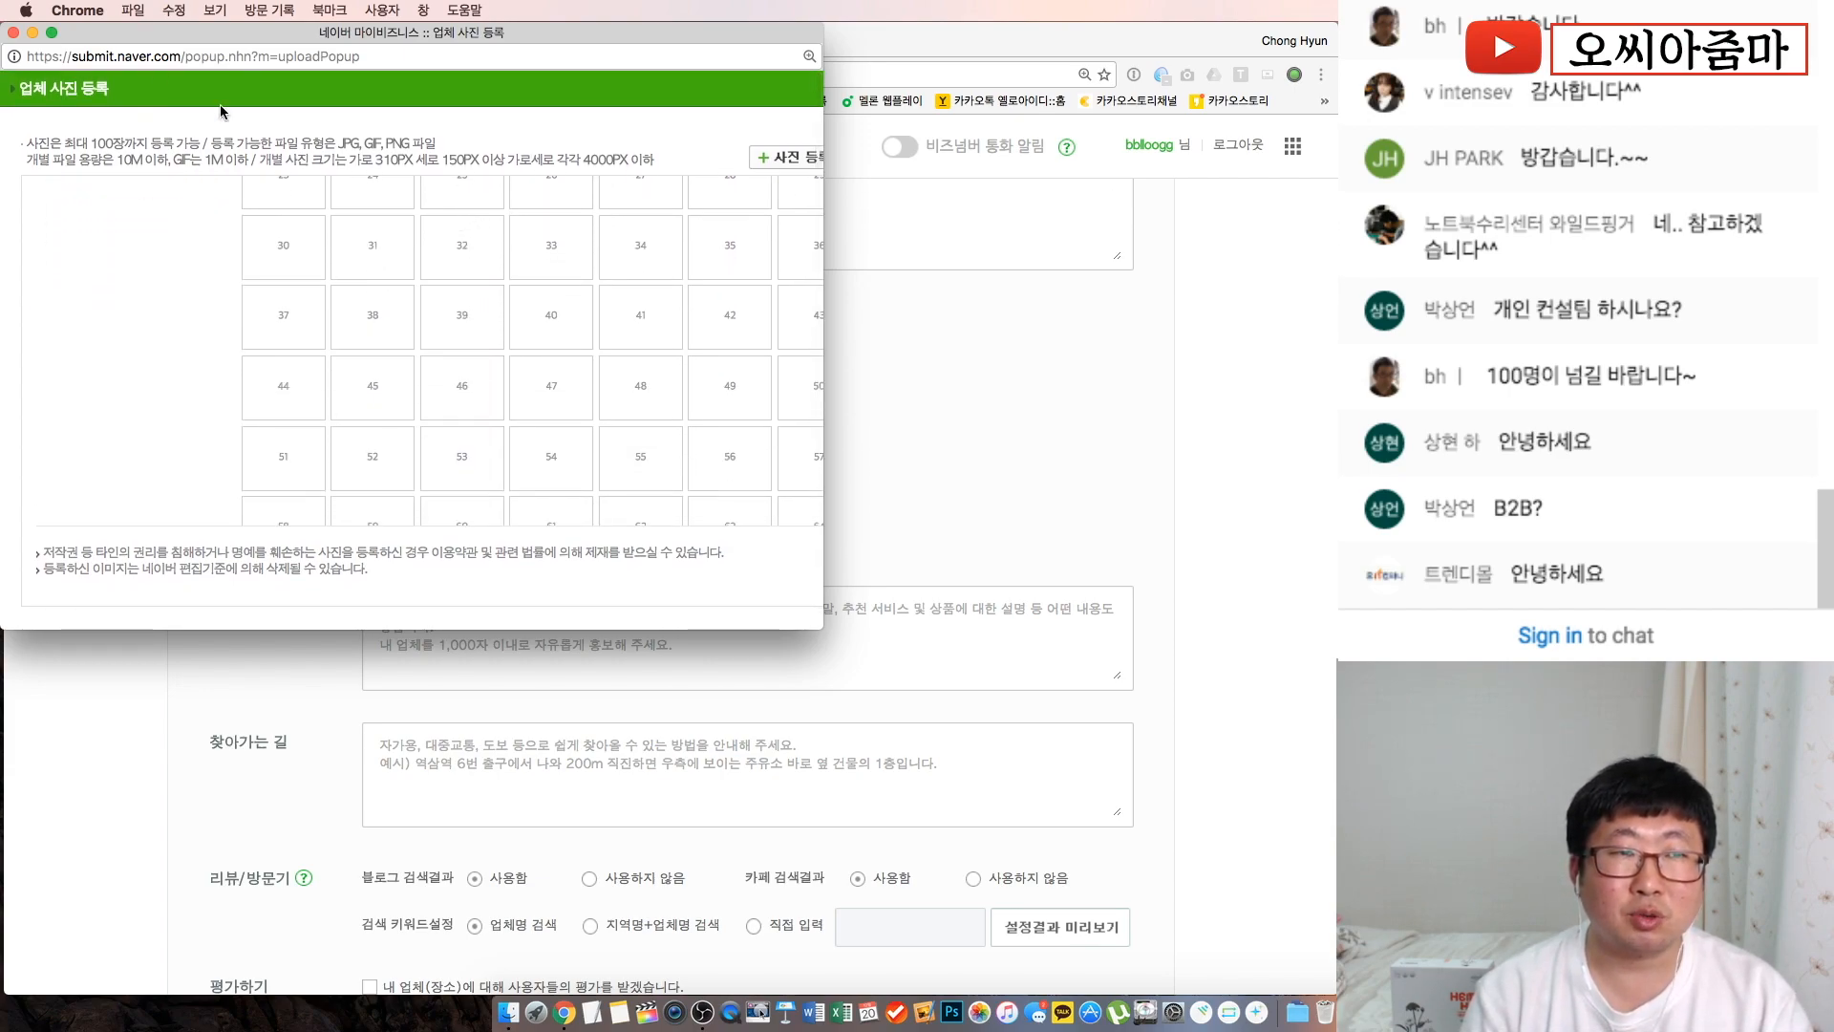
Close the upload window and return to the form's 업체사진 section
click(14, 33)
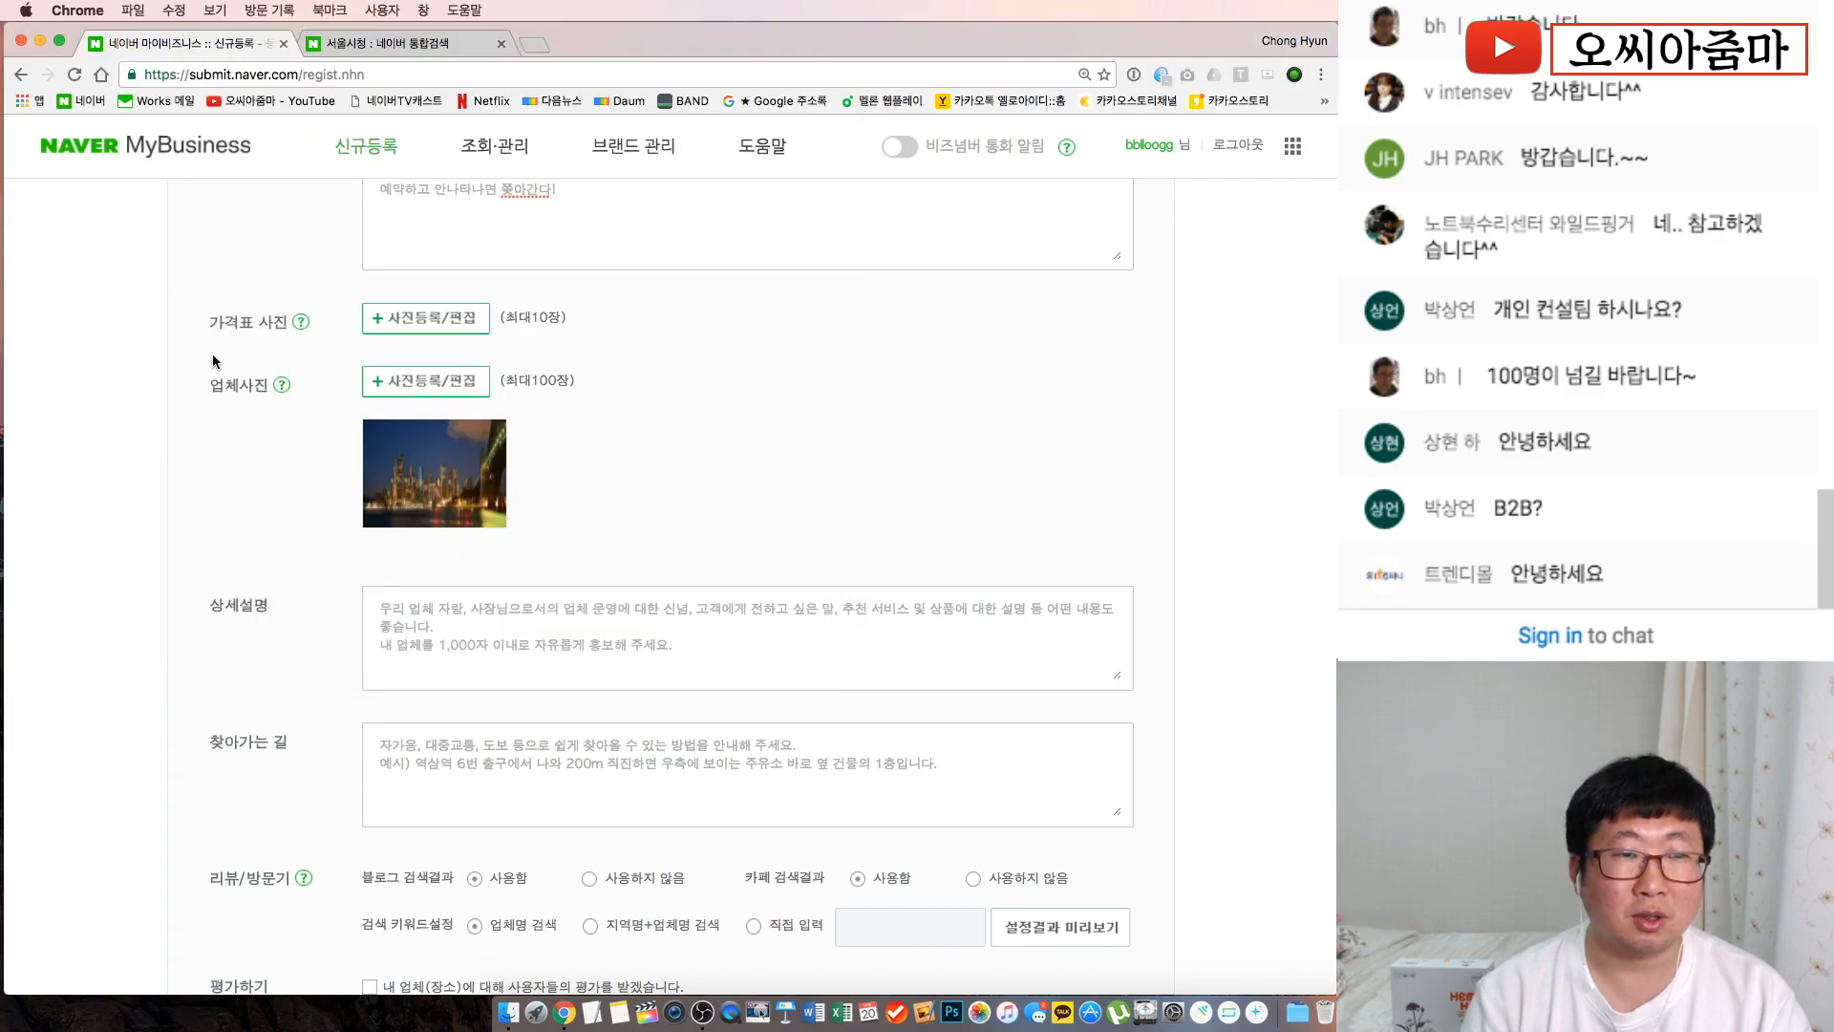
drag(204, 342, 312, 323)
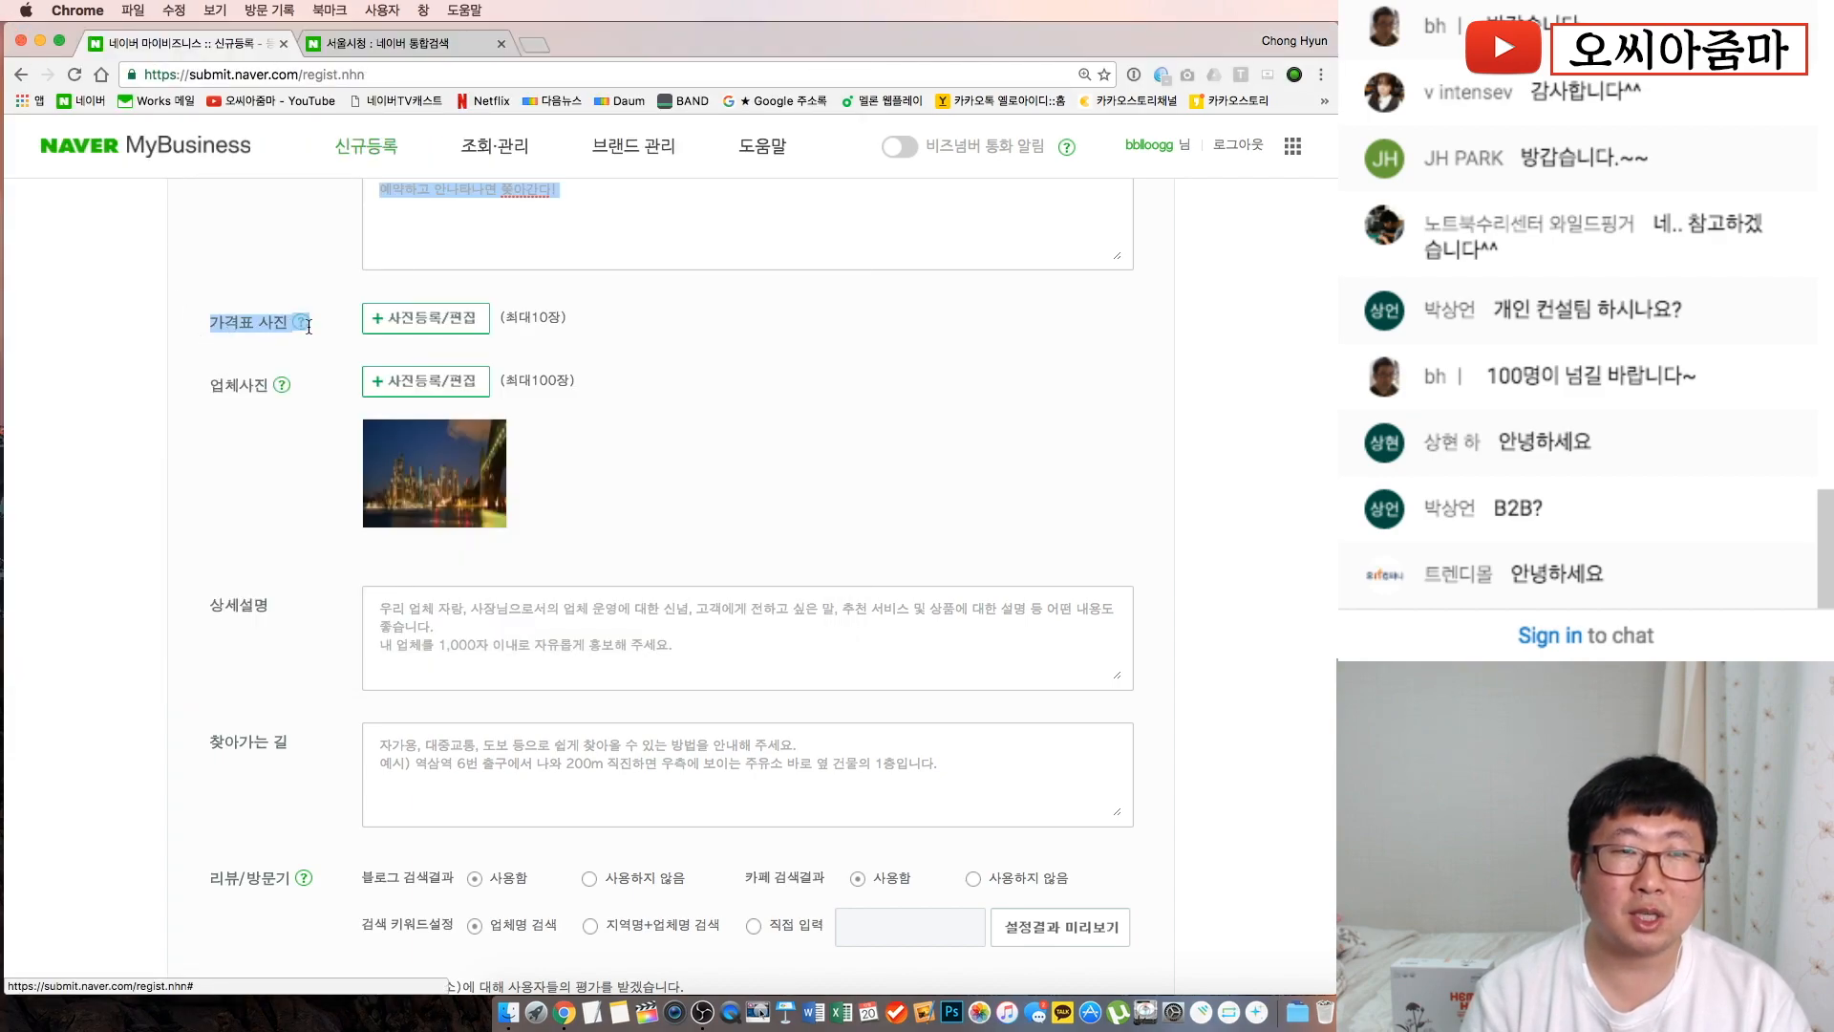
click(318, 324)
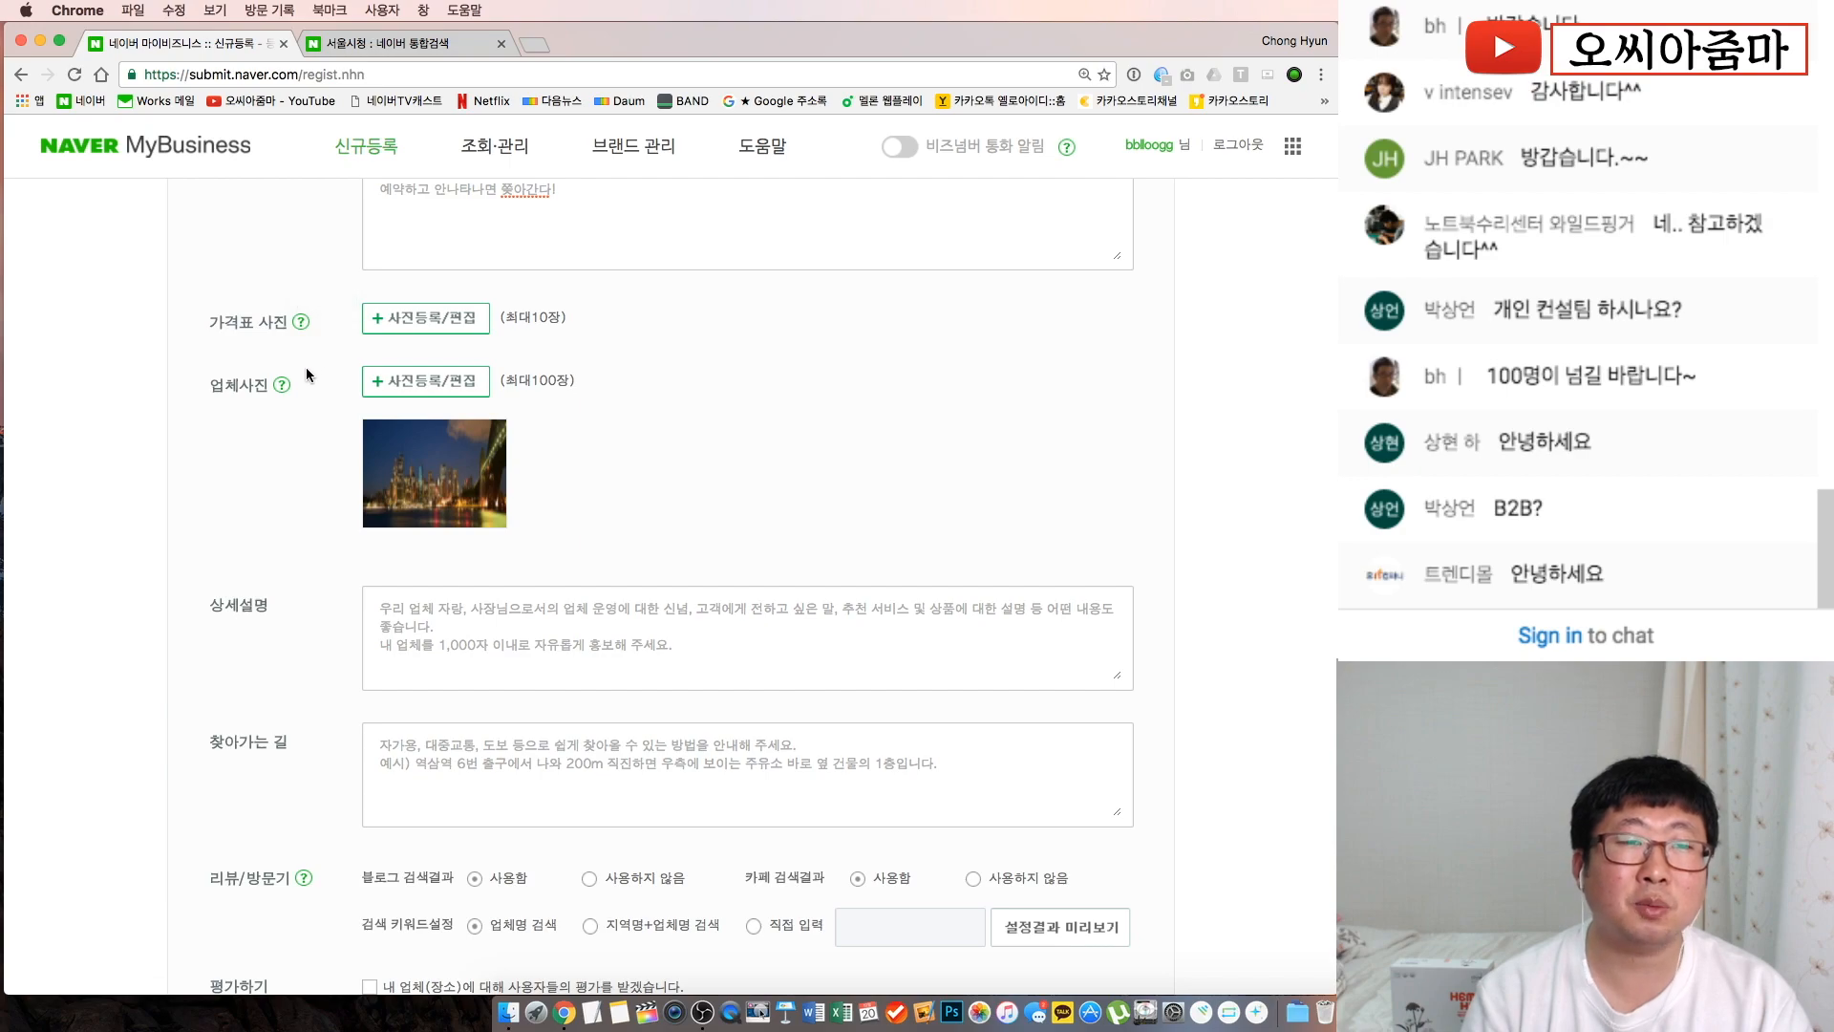
scroll(250, 481, down, 3)
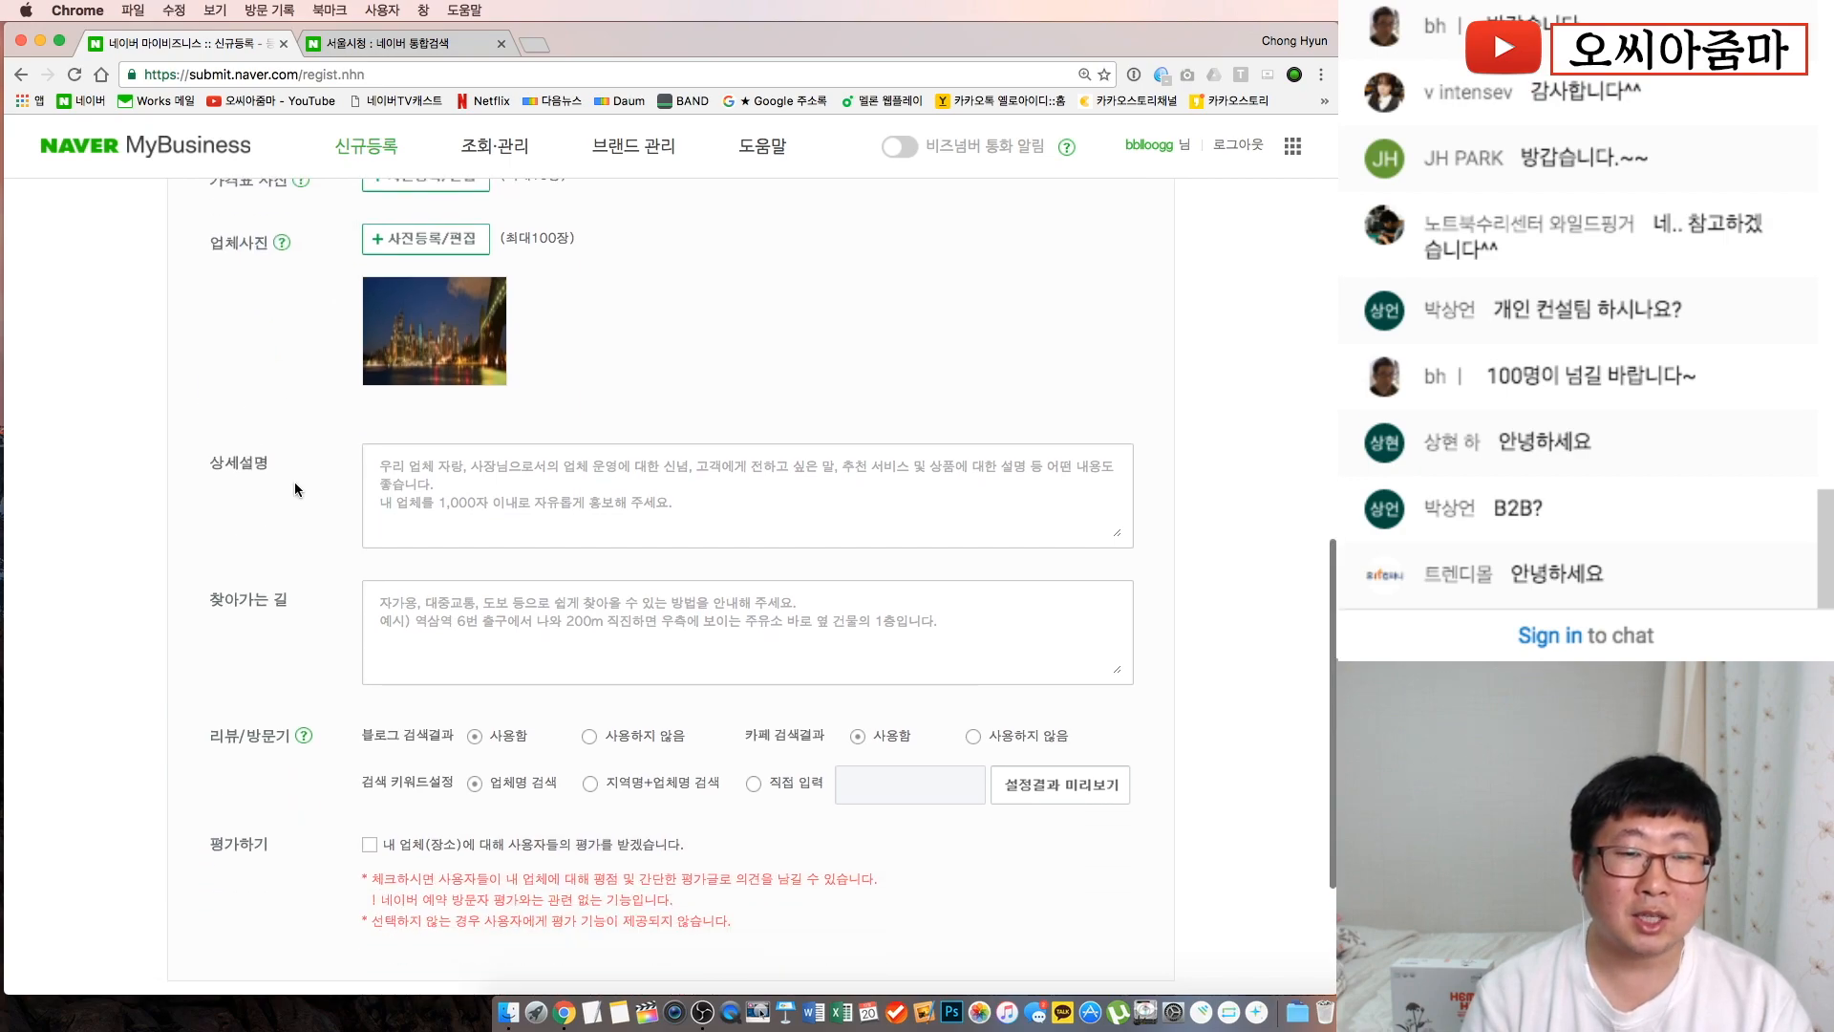
Fill 상세설명 with six lines of placeholder Korean text
click(541, 518)
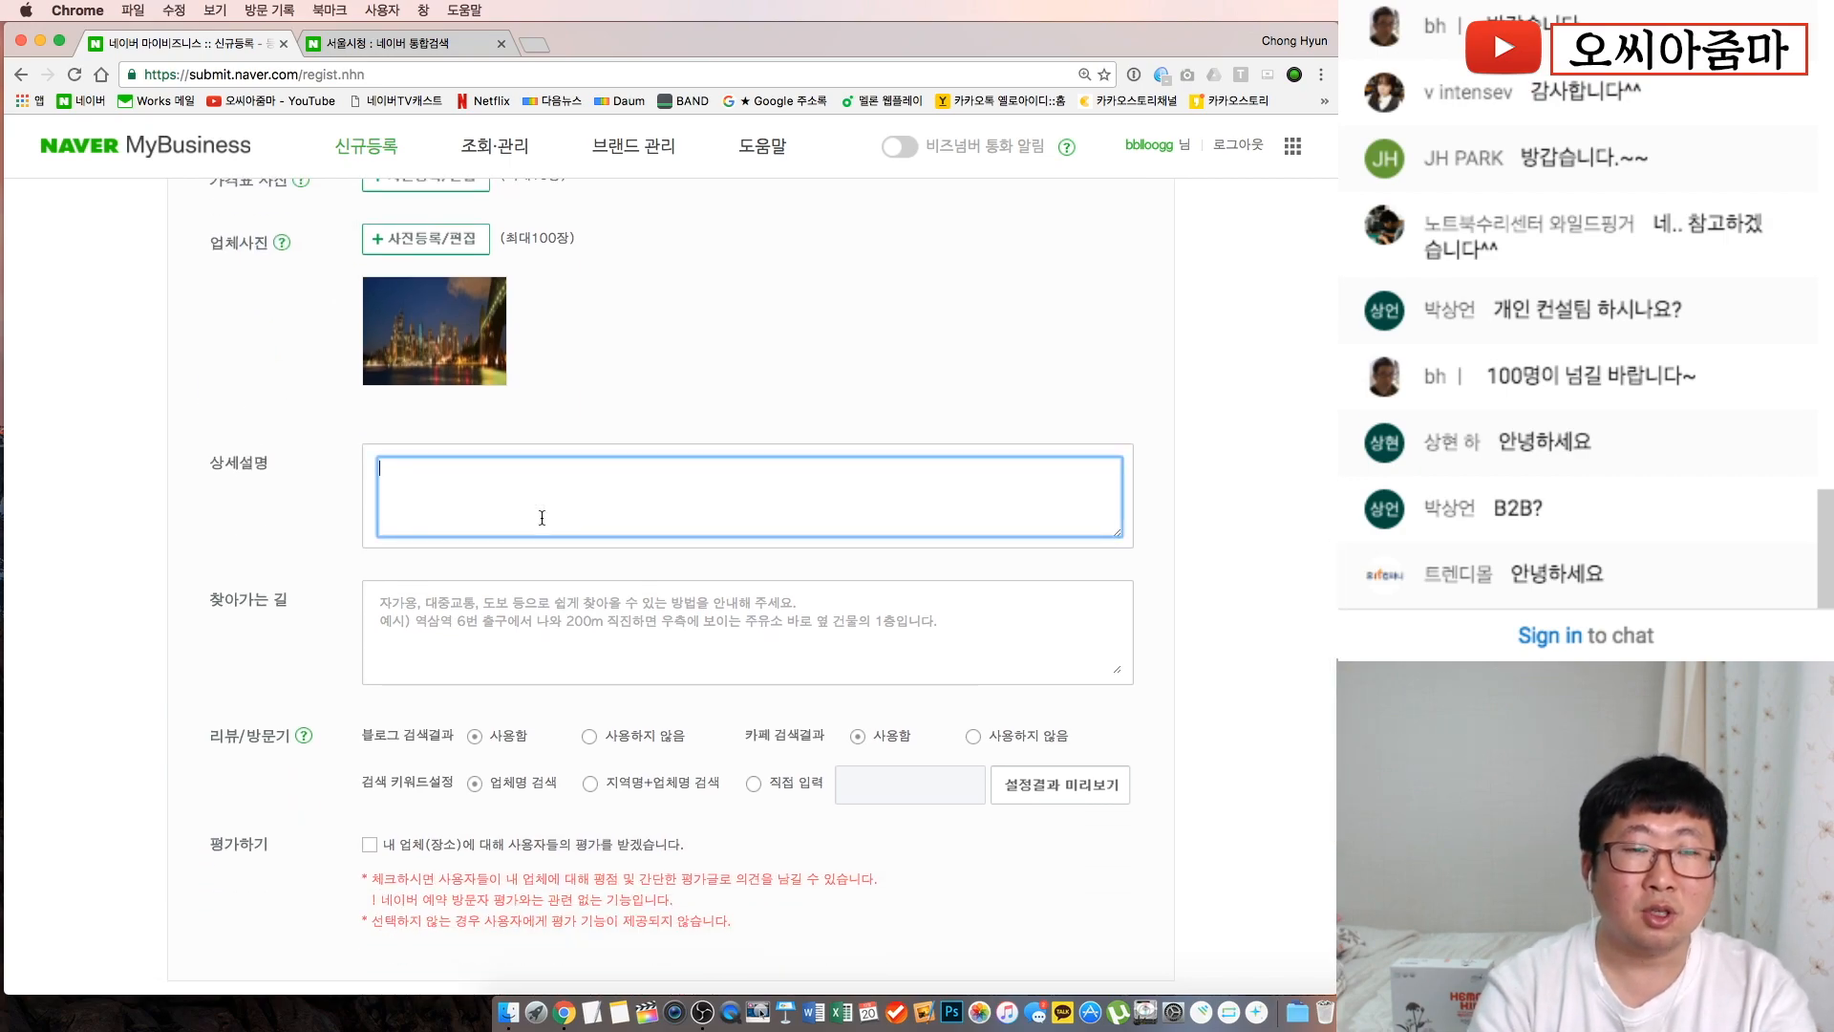
text(ㅇㄴ리ㅏㅓㅇㄹ나ㅣㅓ마ㅣㅓ아ㅓㅣㅇㄴㄹ)
key(Return)
text(ㄴㅁㅇㄹㅏㅣㅓㅇㄴ라ㅣㅓㄴㅇ라ㅣㅓ)
key(Return)
text(ㅁㄴㅇ라ㅣㅓㅣ나)
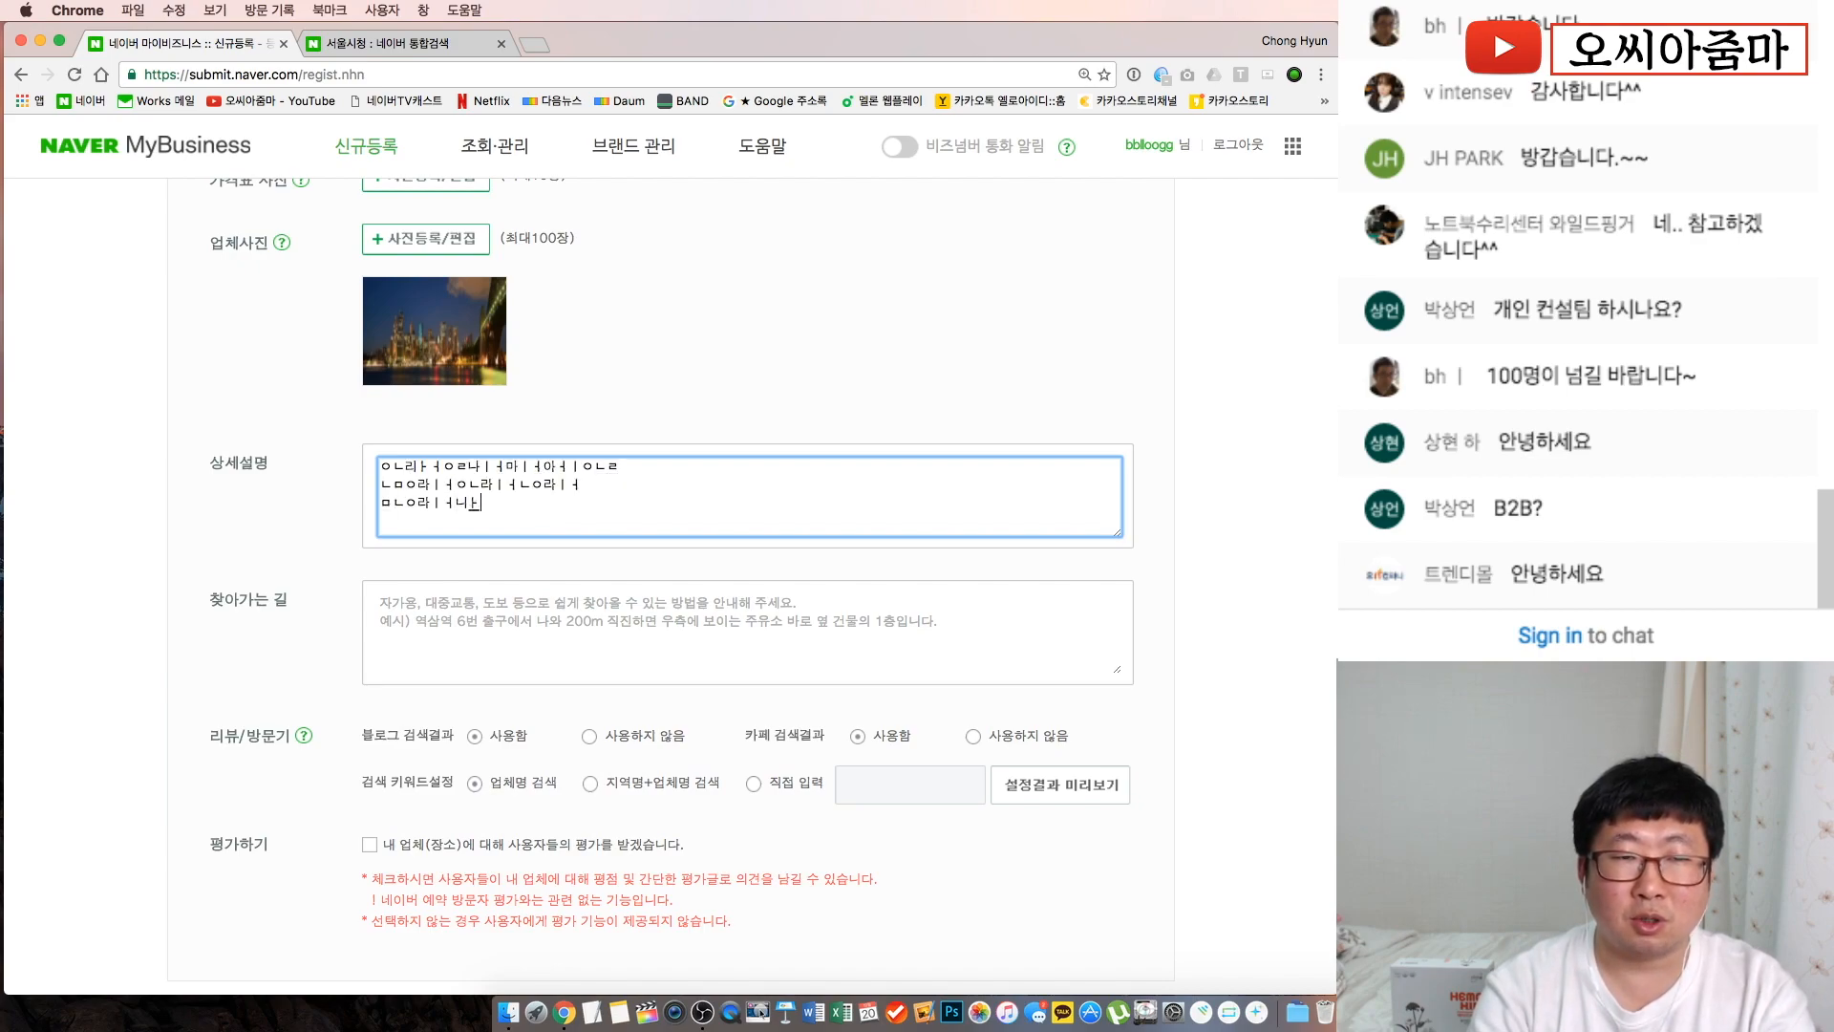
text(ㅓㄴㅇ미ㅏㄴ에ㅇㄴㅇㄴ)
key(Return)
text(ㄴㅇ라ㅓㅣㄴㅇ라ㅣㅓㄴㅇ라ㅣㅓㅇㄴㄹ)
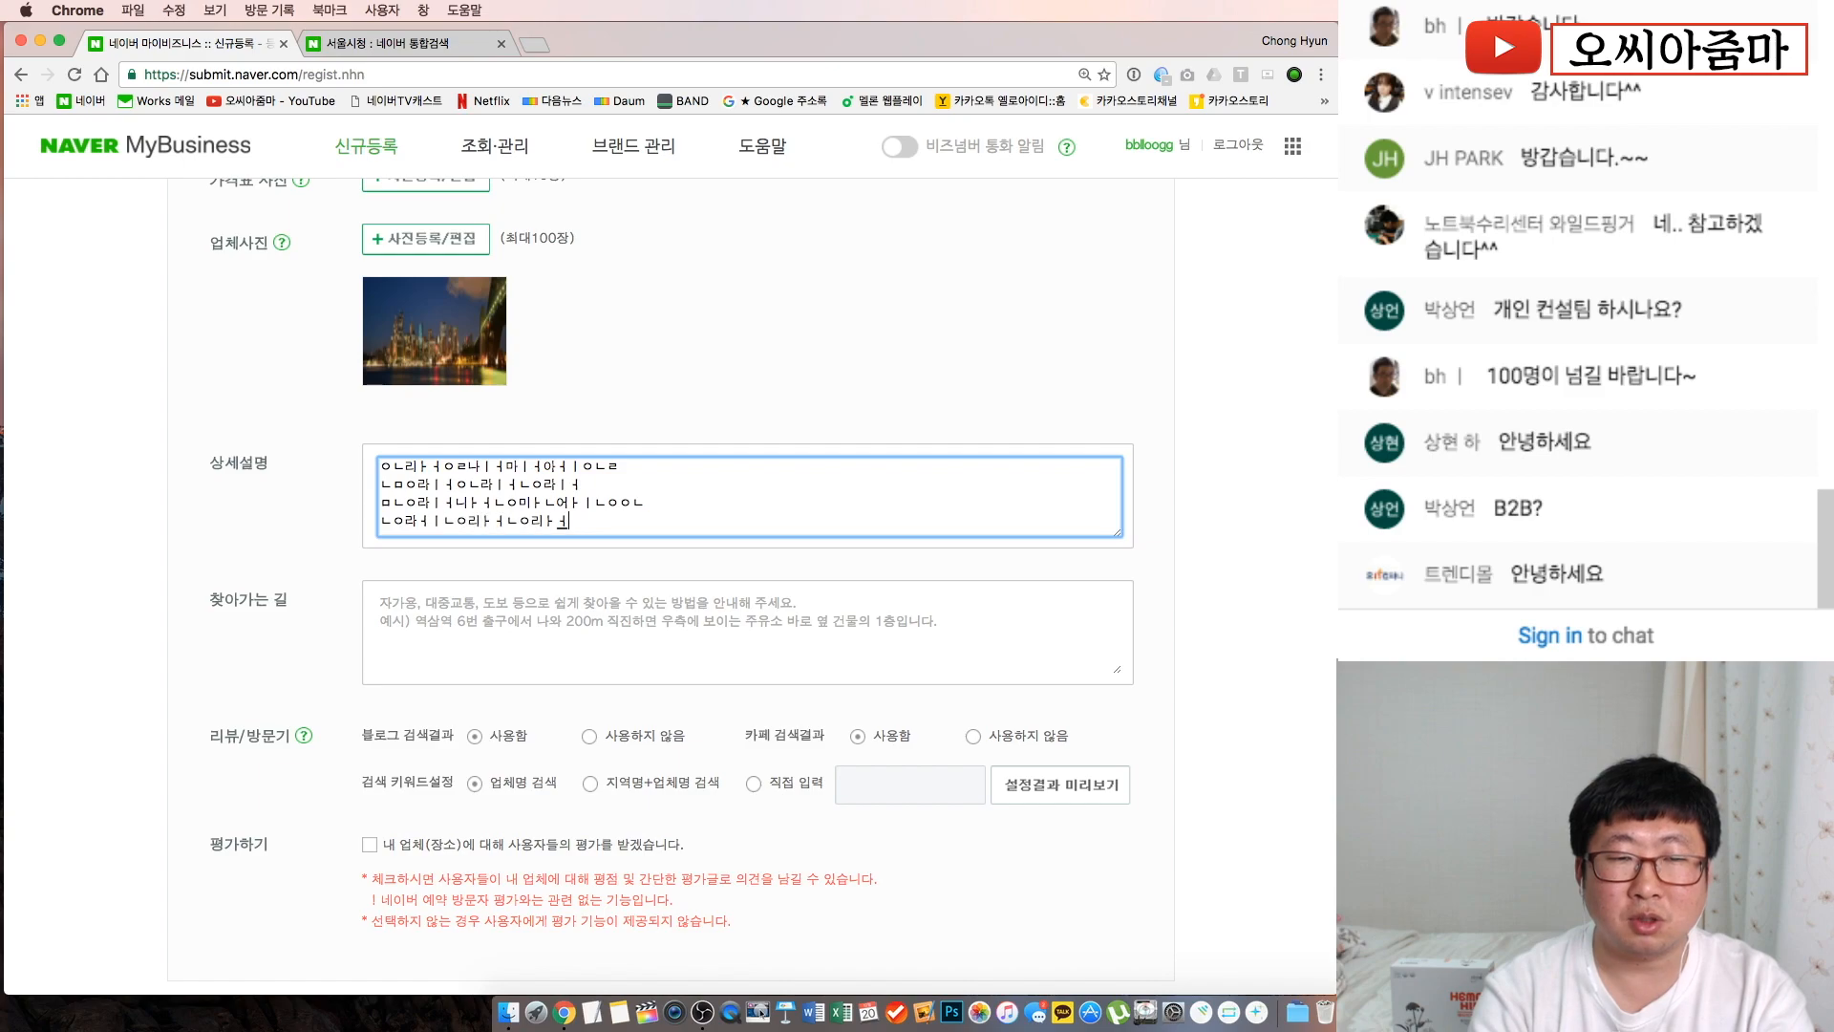
key(Return)
text(ㅁㄴㅇㅓㅏㅣㅇ니ㅏㅓㅇ라ㅣㅓㅇ나ㅓㅣㅇ나리ㅏㅓㄴ어ㅏㄴㅇㅁ)
key(Return)
text(ㅇㄴㄹㅏㅣㅓㅇ니ㅏㄴ어ㅣㅏㄴㅇㄹ리ㅏㄴㅇ러ㅣㄴㅇㄹㅇㄴ)
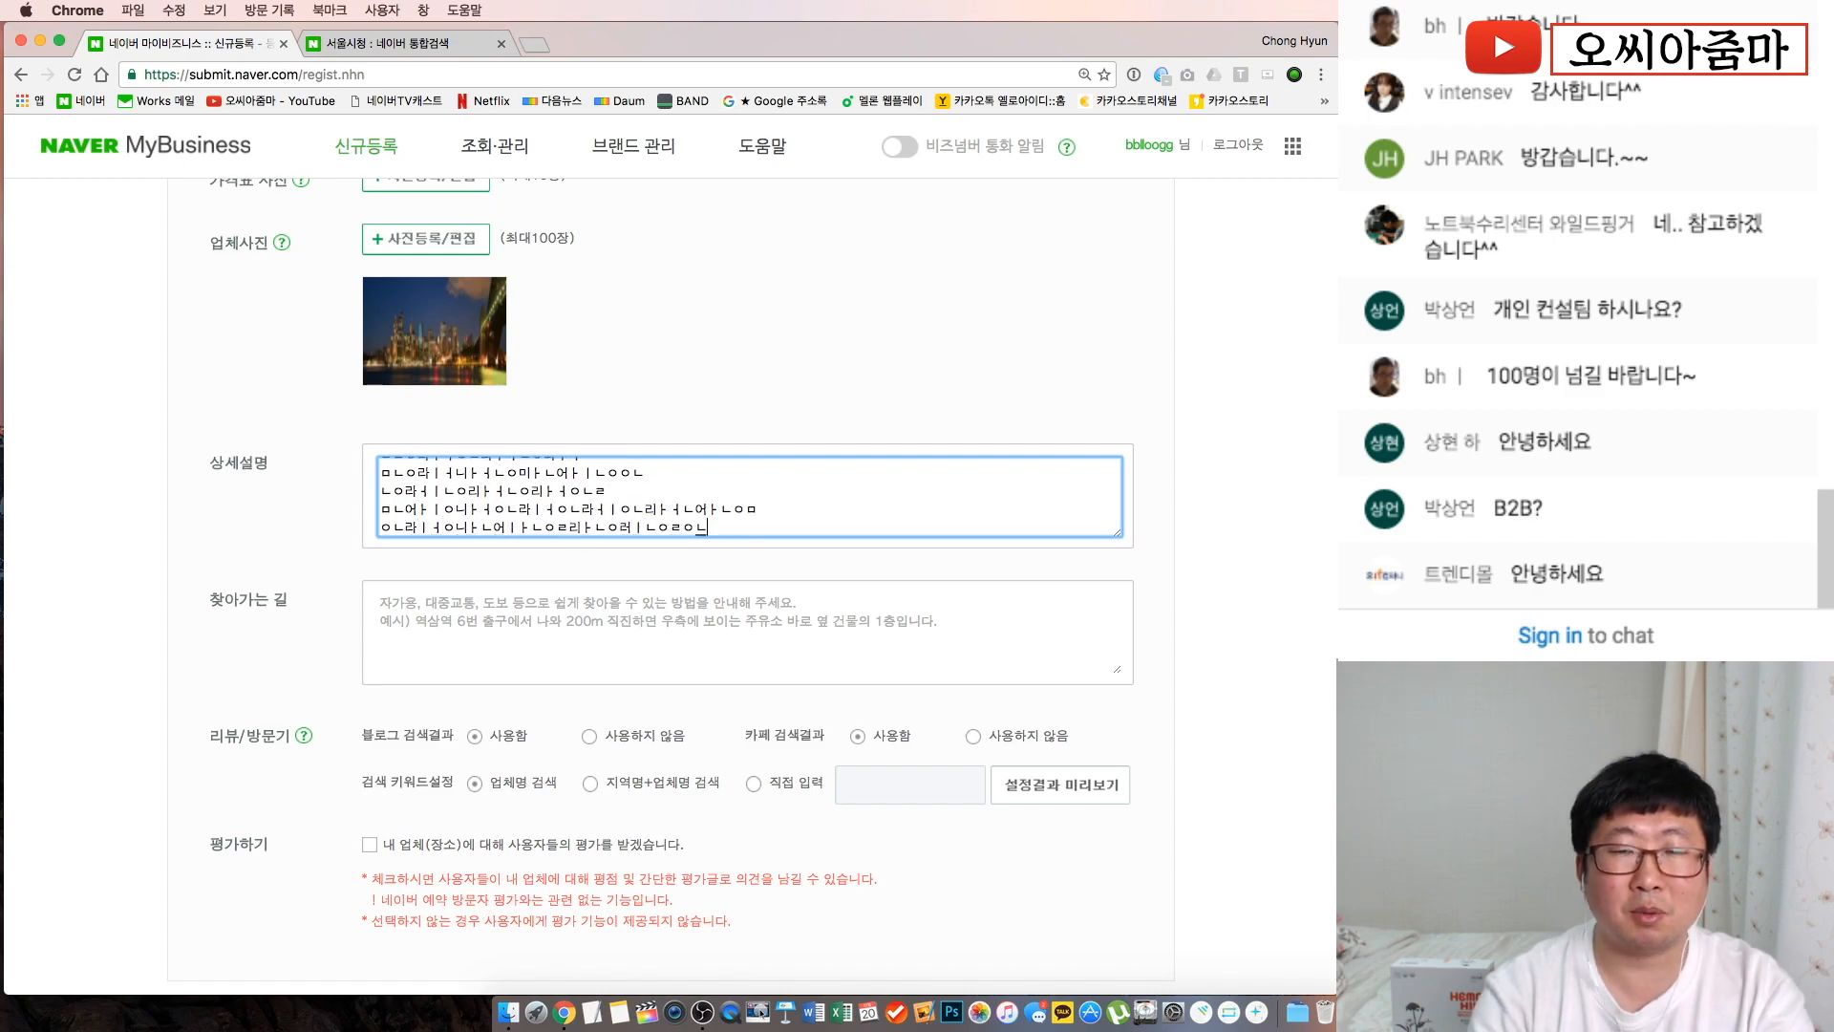
click(289, 483)
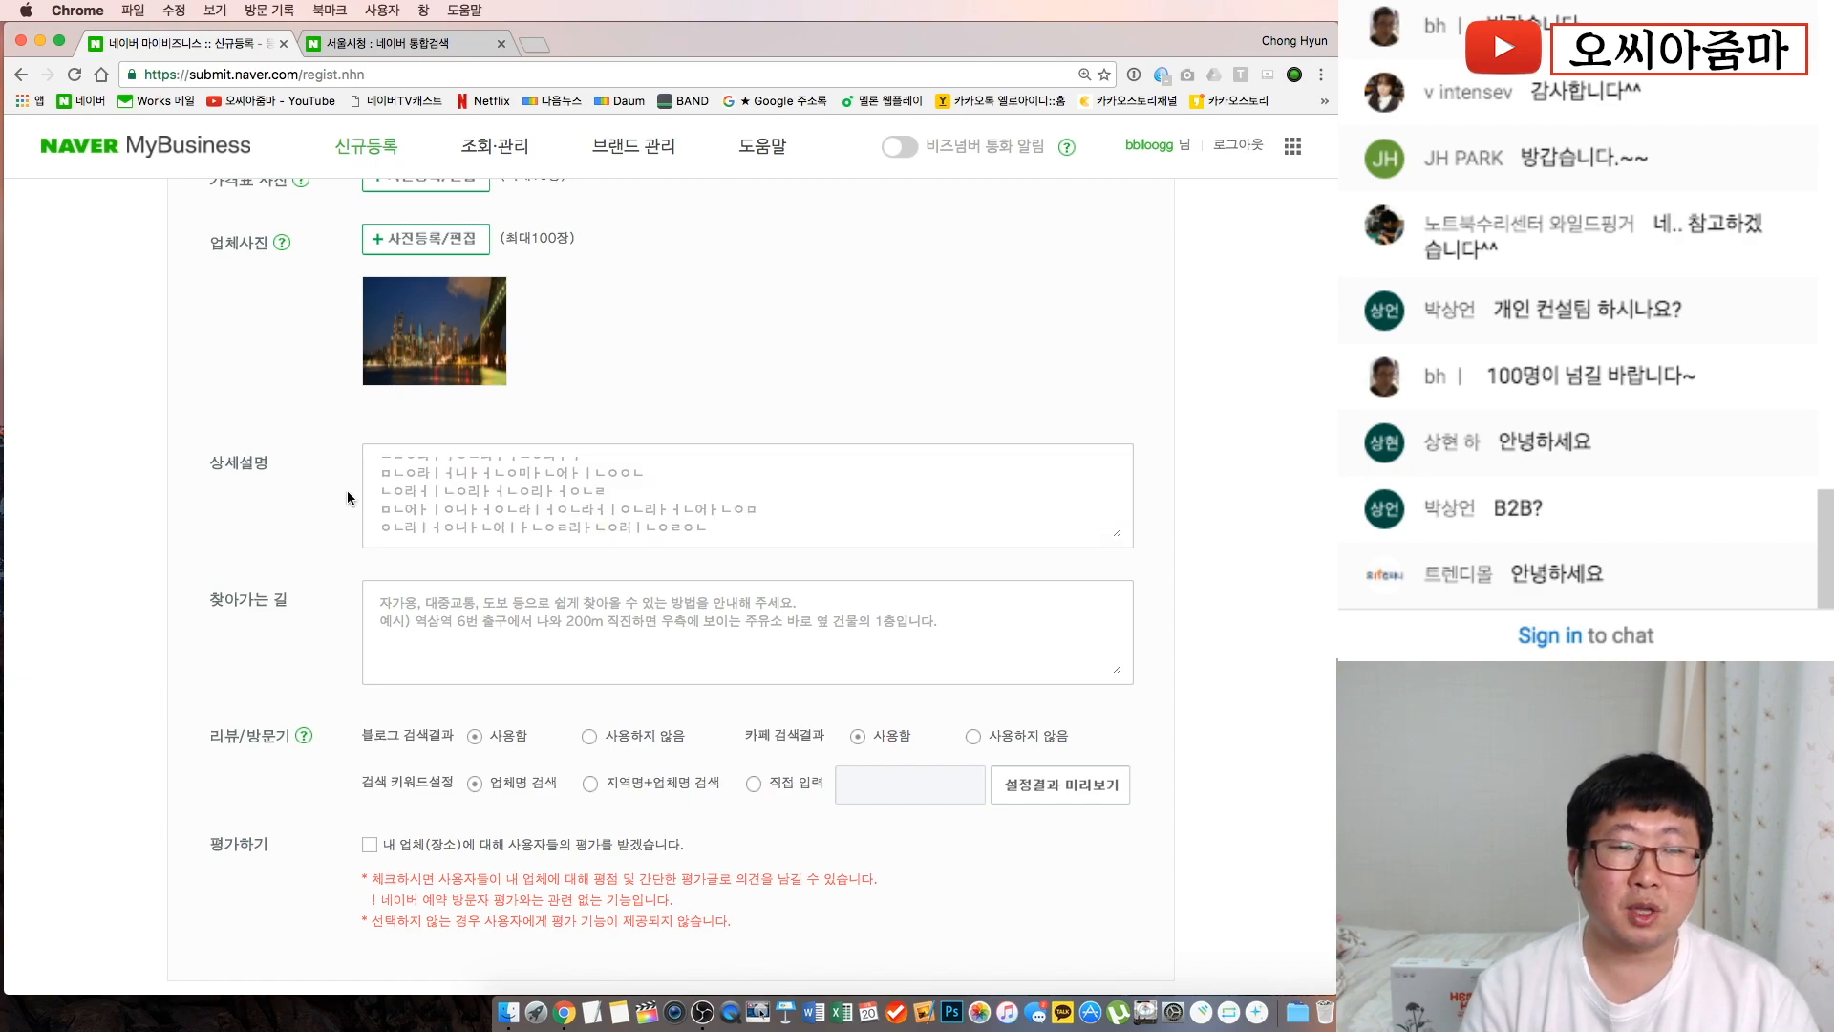
Type two lines of placeholder directions in 찾아가는 길
click(518, 639)
text(ㄴ어ㅘㄴㅇ러ㅘㅇㄴ러ㅏㅗㄴㅇ라ㅓ)
key(Return)
text(ㄴㅇ마ㅓㅗㅇㄴㄹ마ㅓㅇ라ㅓㅗ)
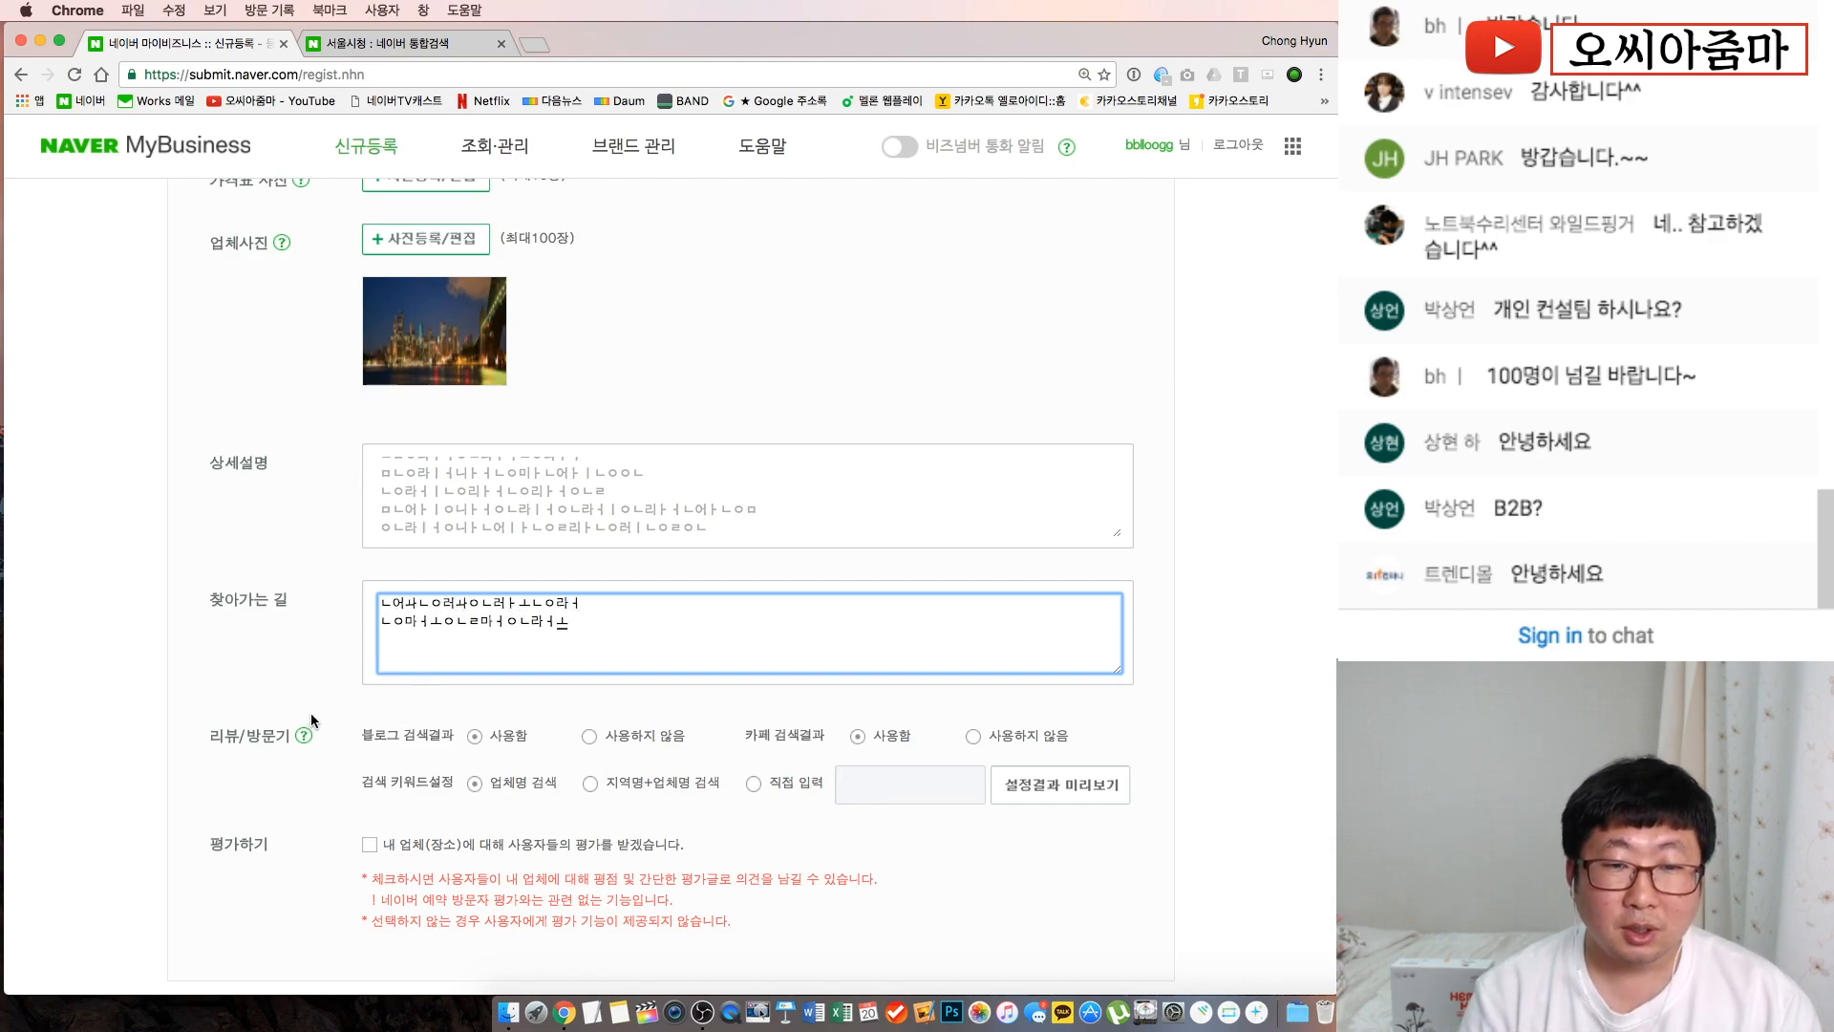
click(311, 713)
scroll(312, 713, down, 3)
drag(359, 529, 402, 517)
click(541, 579)
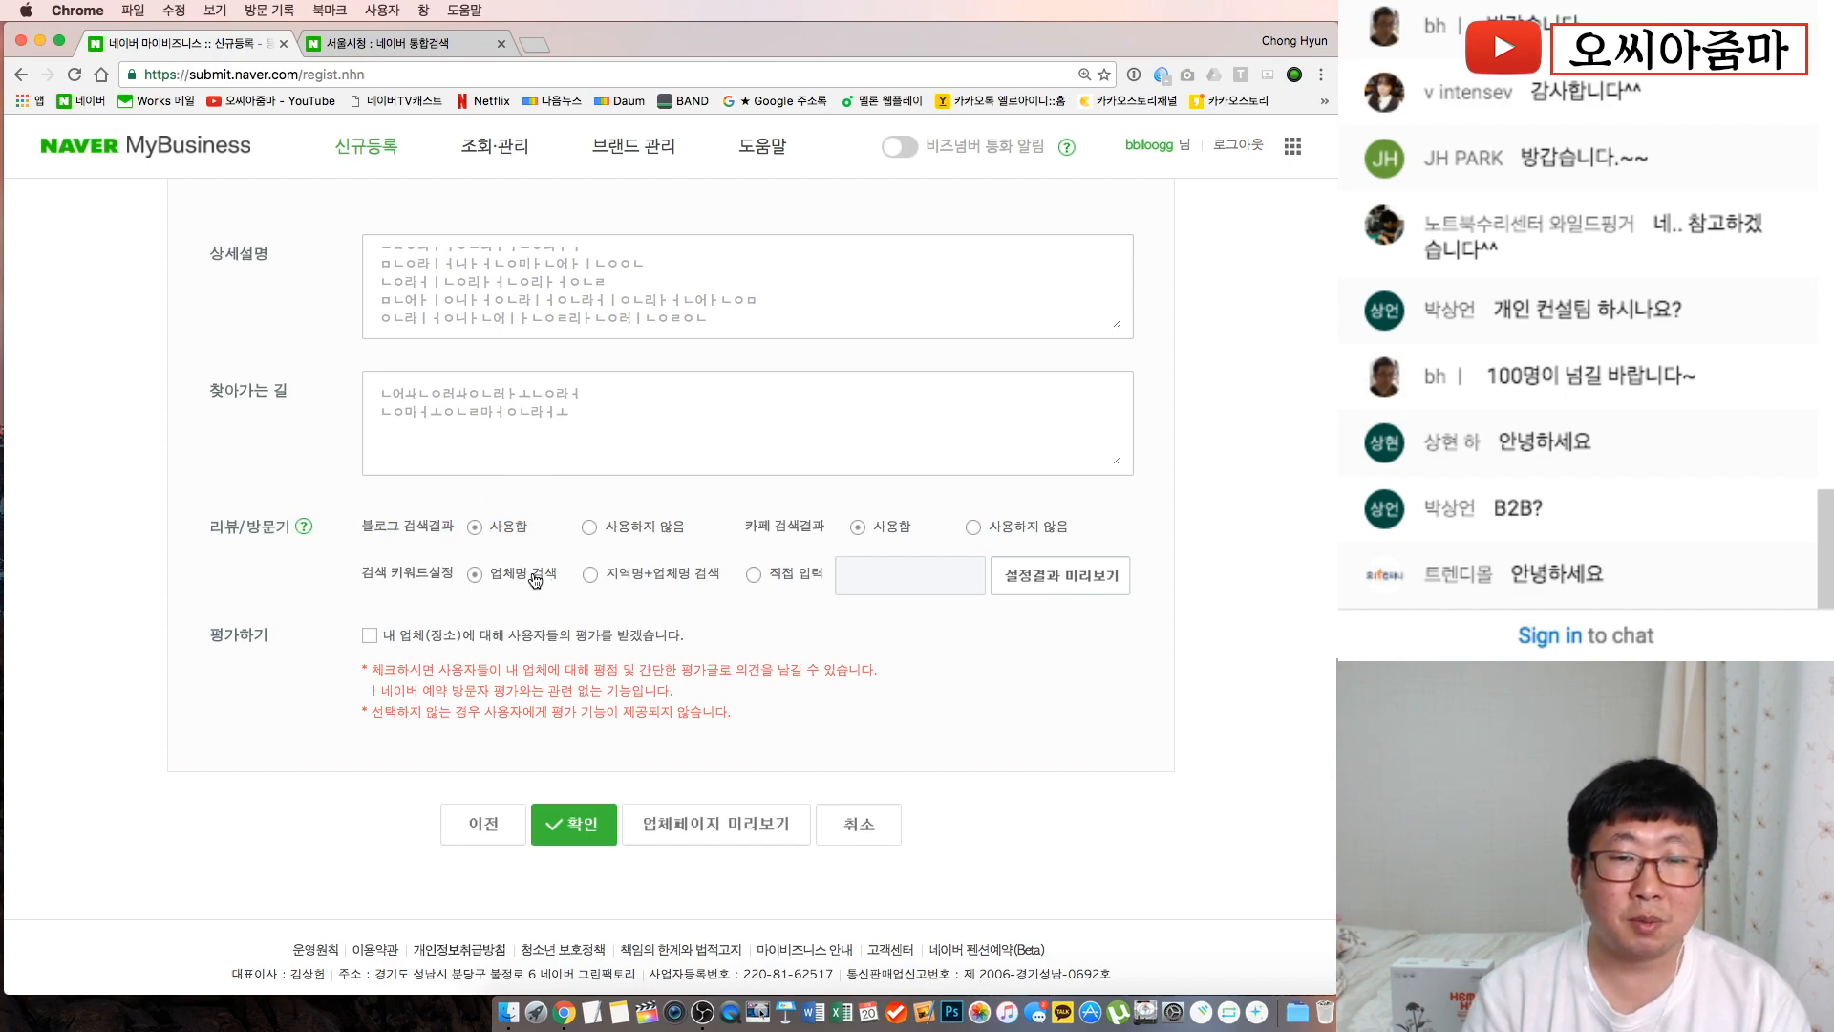
drag(541, 581, 427, 543)
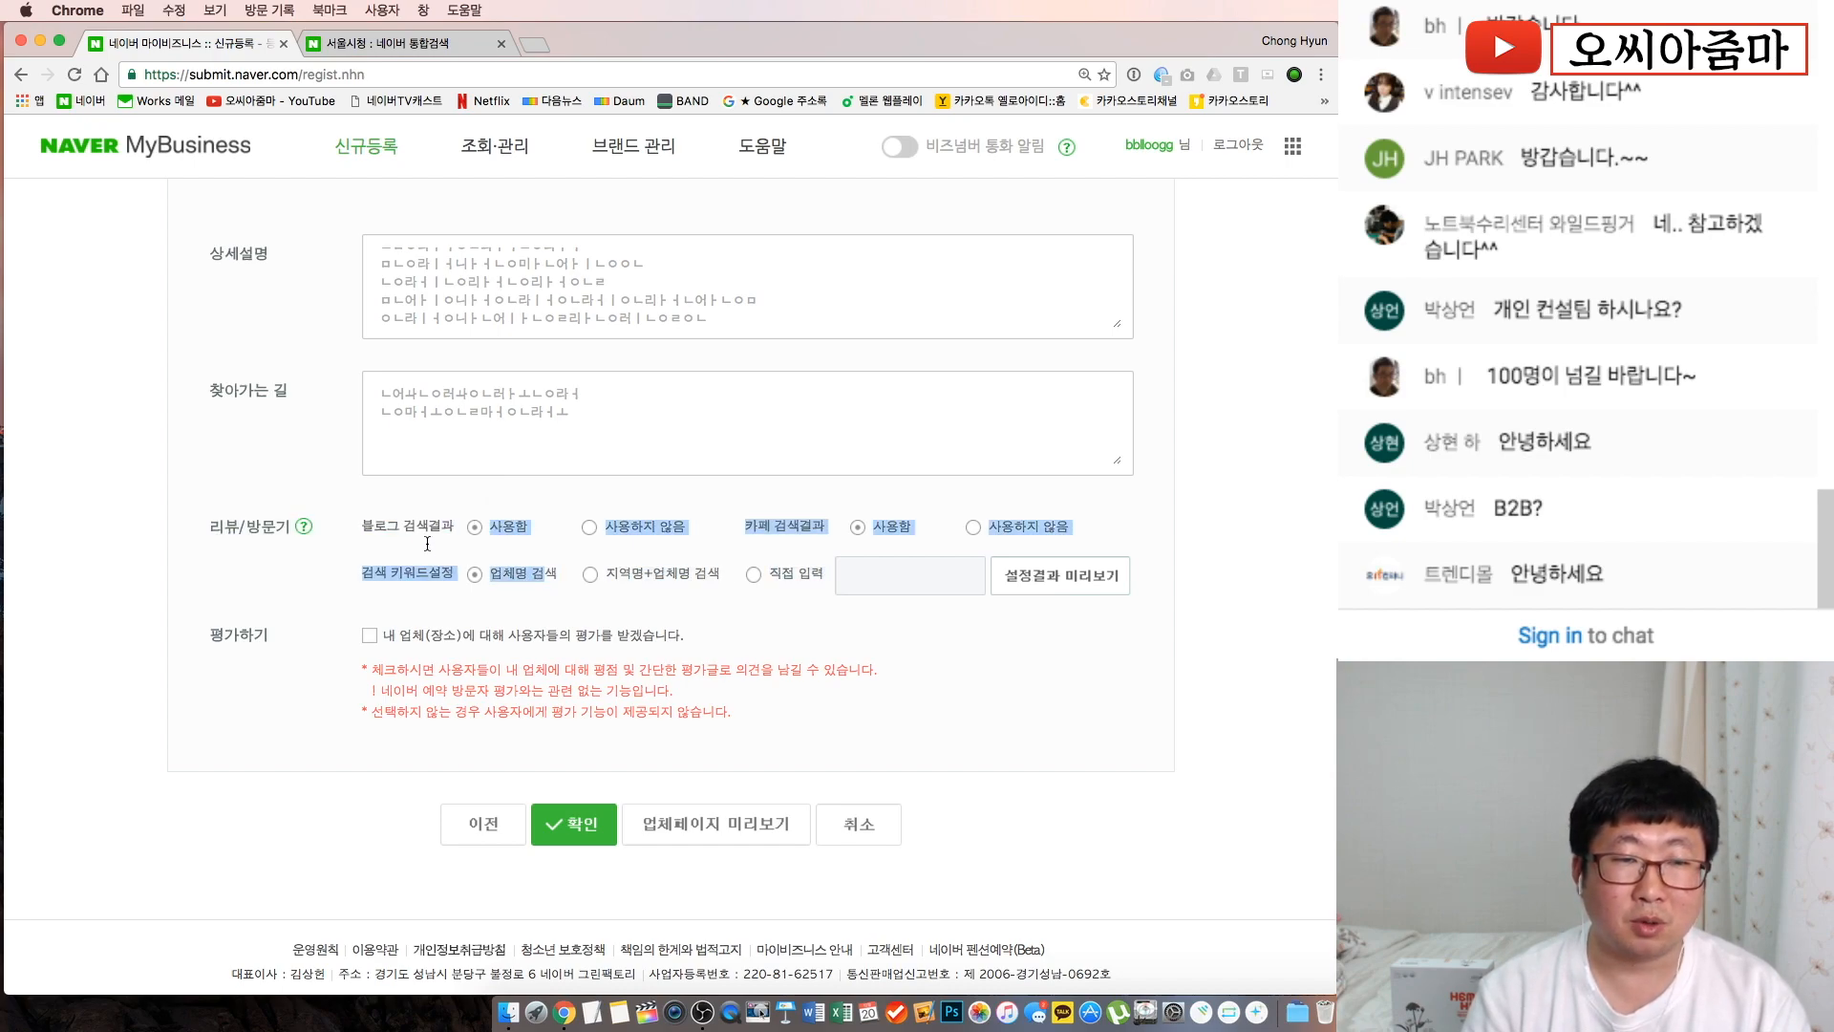
click(378, 528)
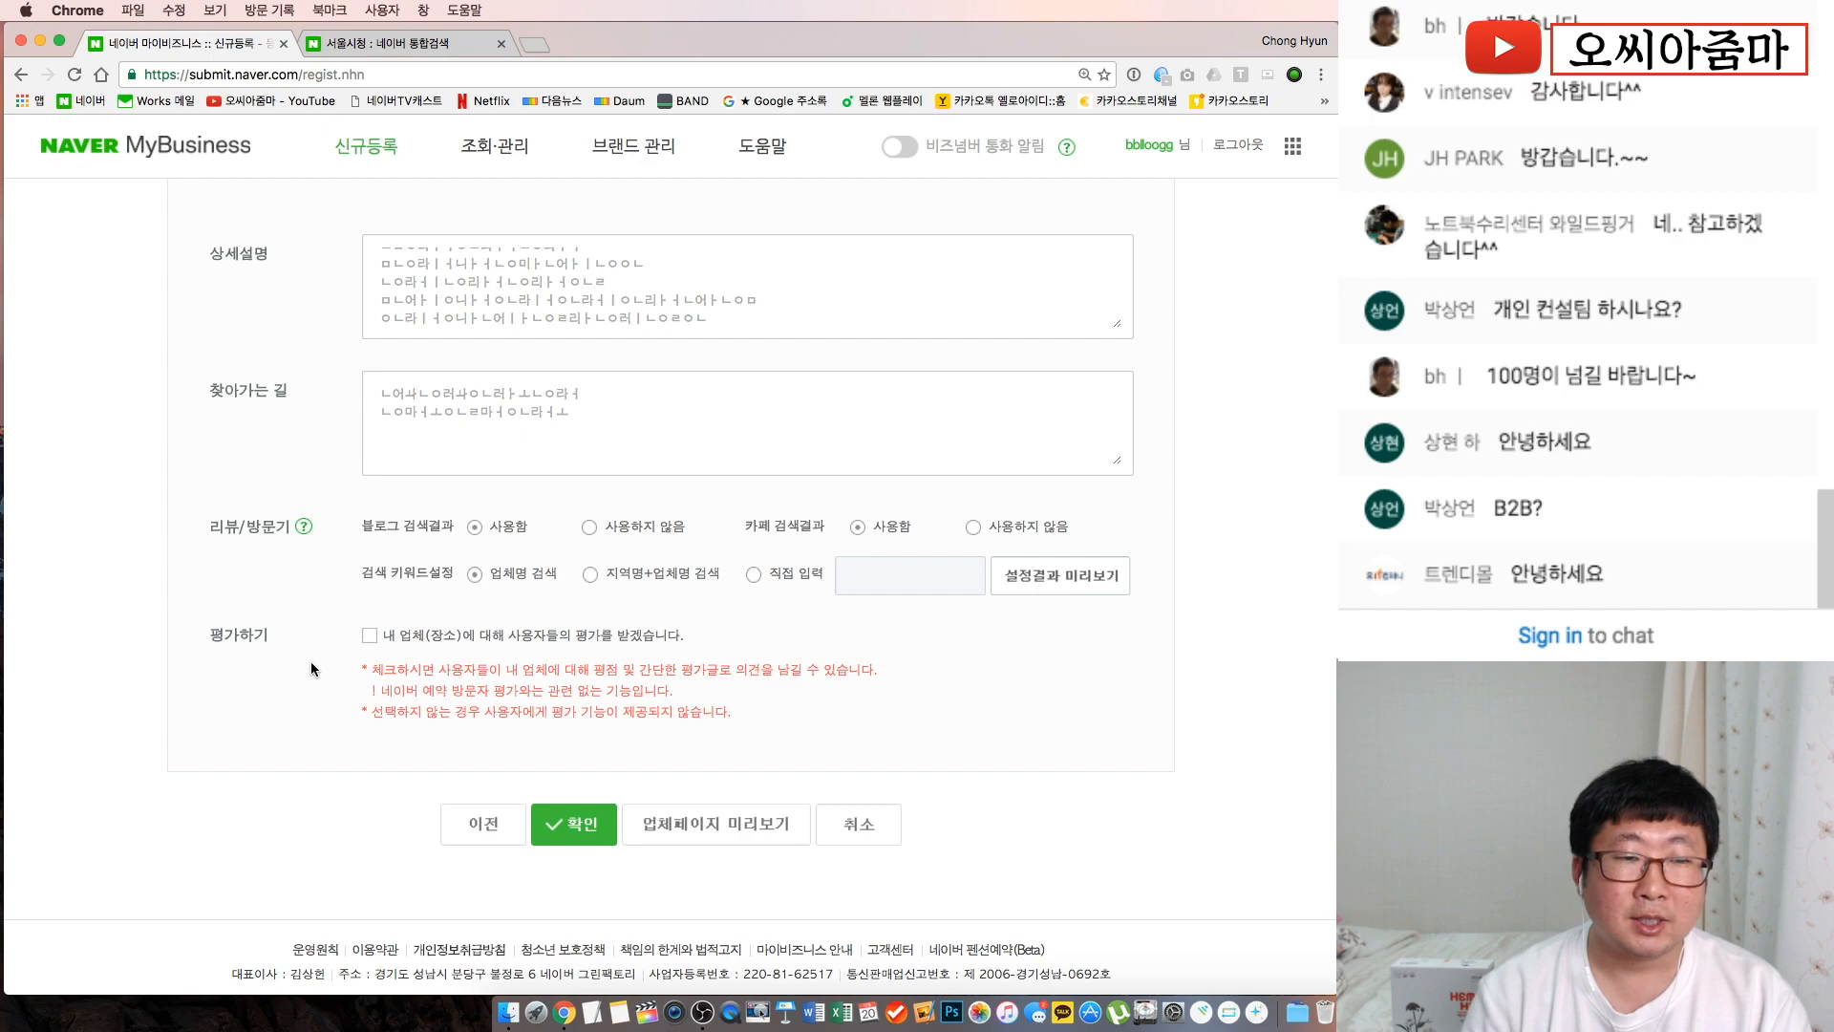
drag(285, 633, 216, 634)
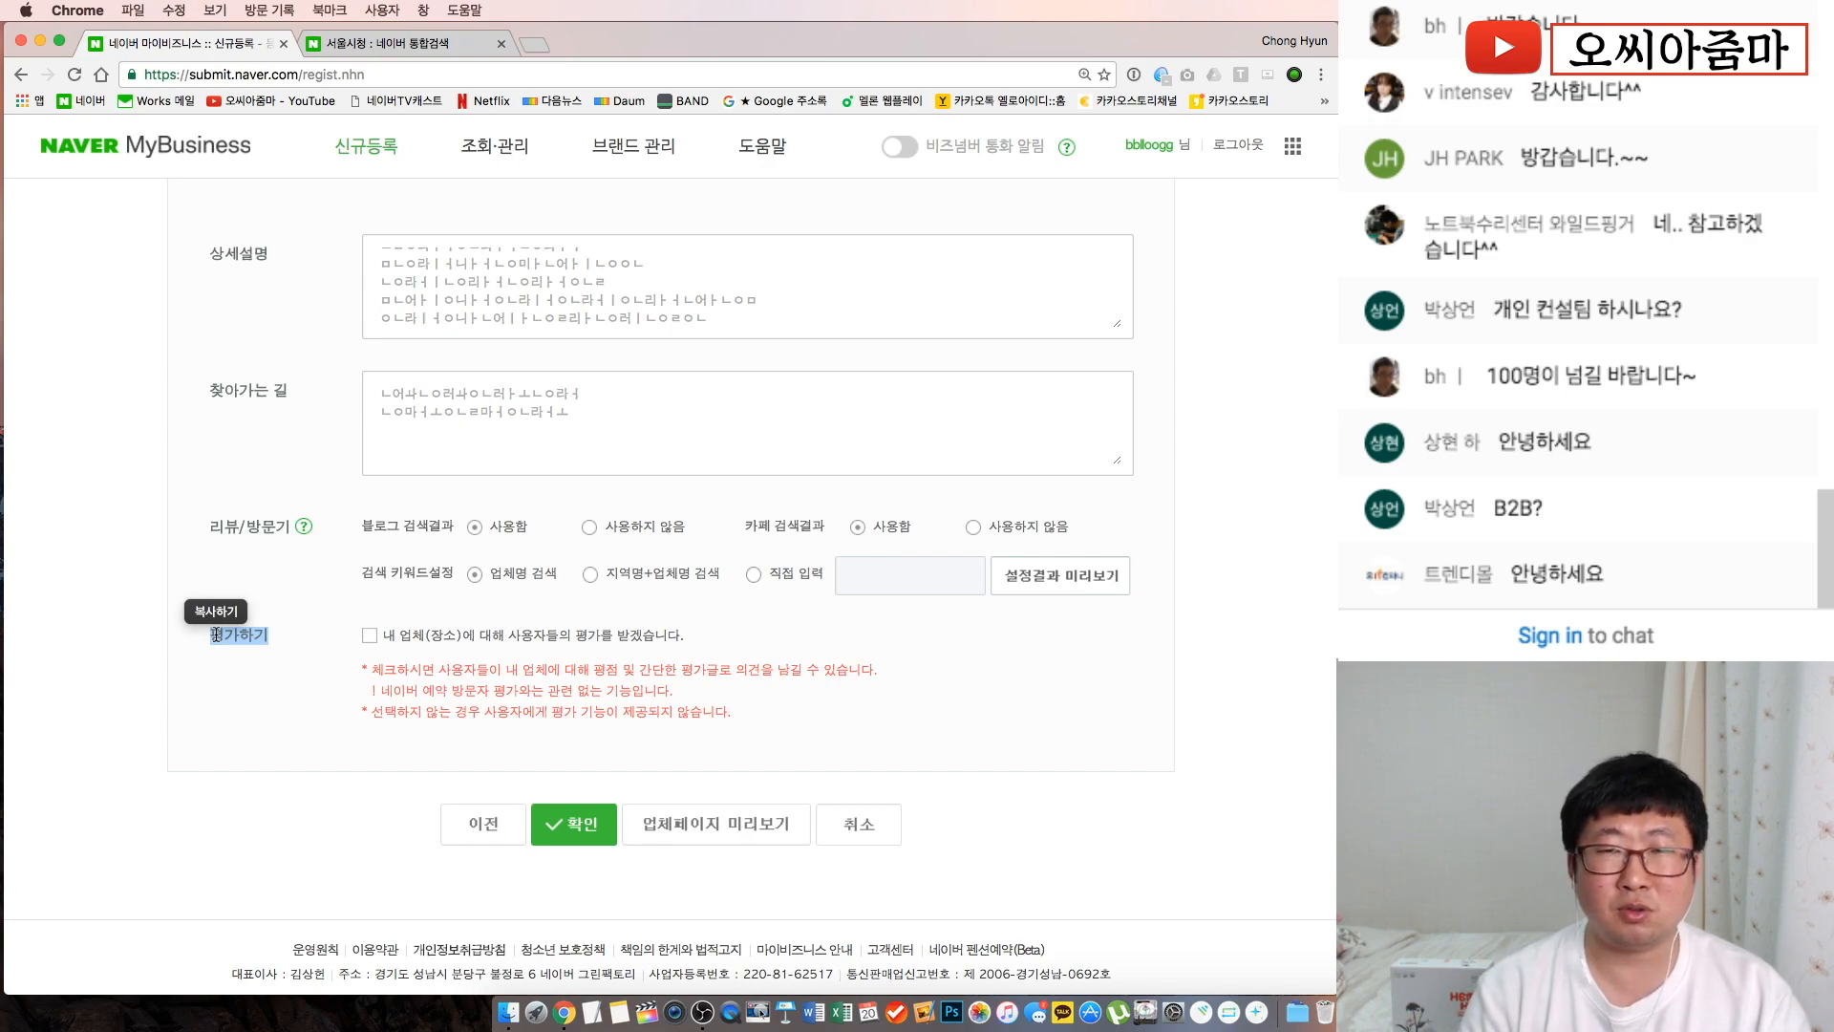
key(super+minus)
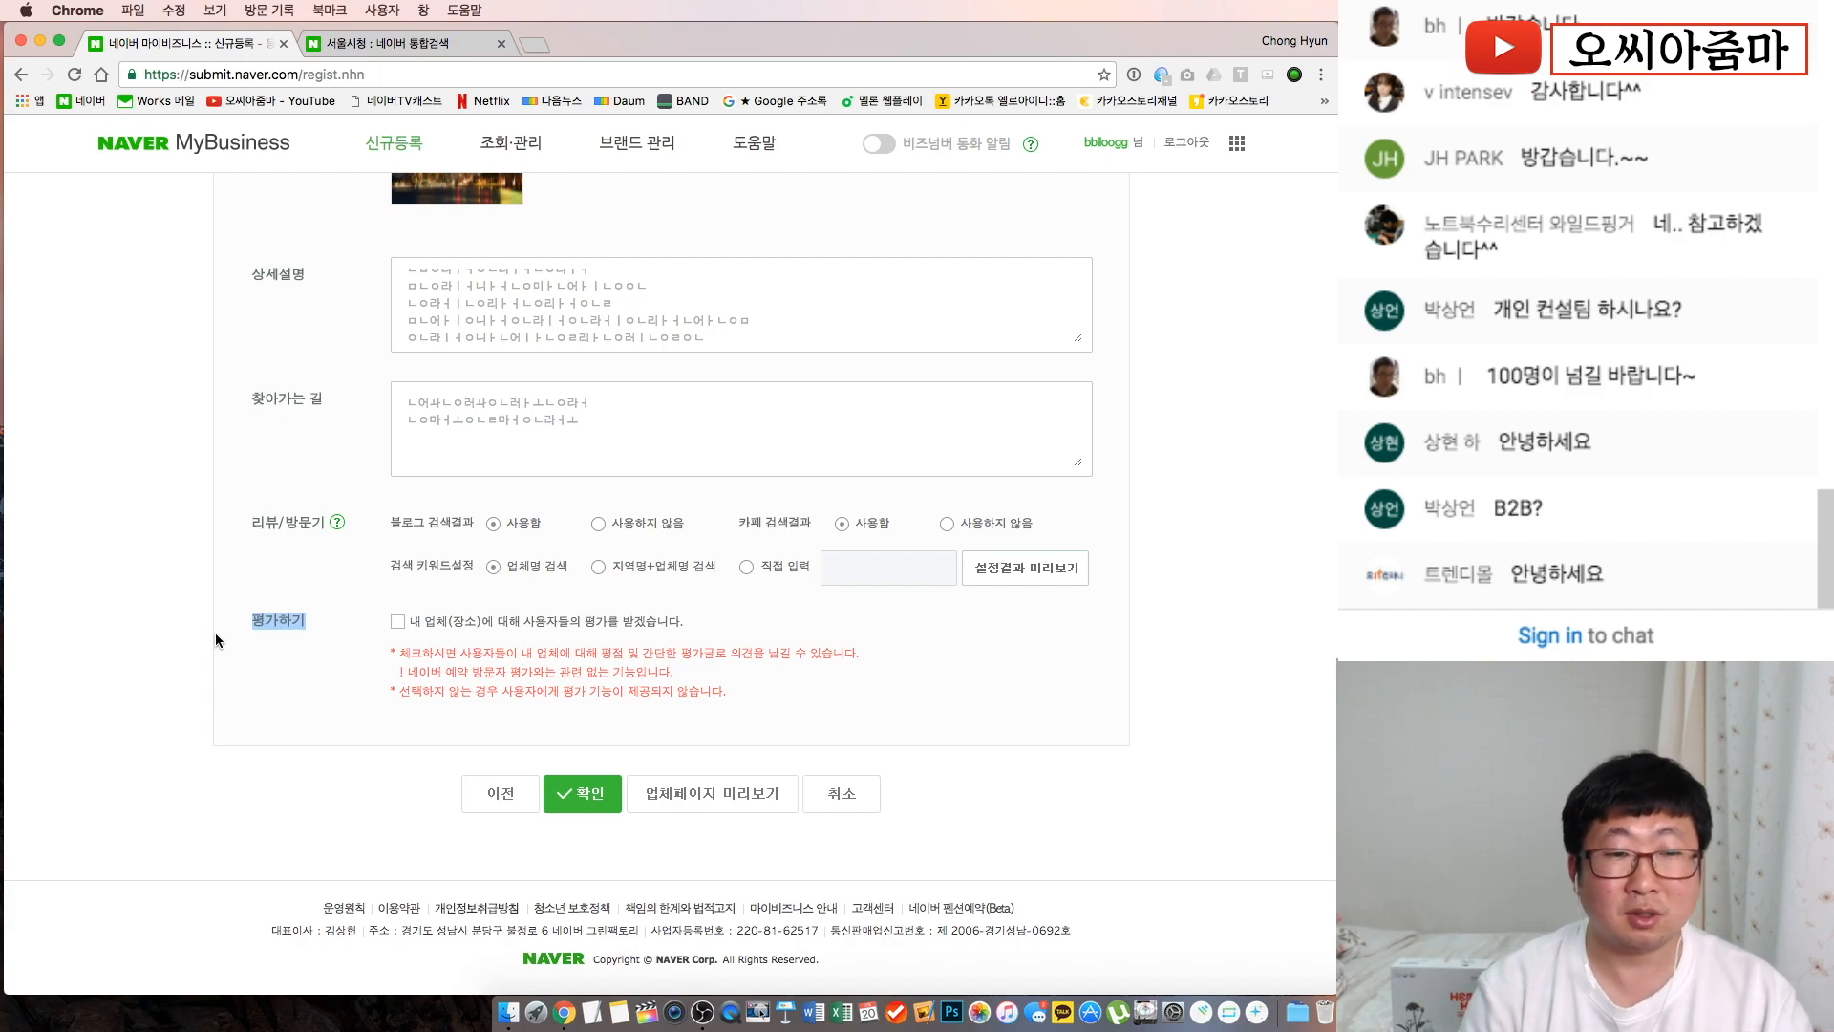
click(289, 666)
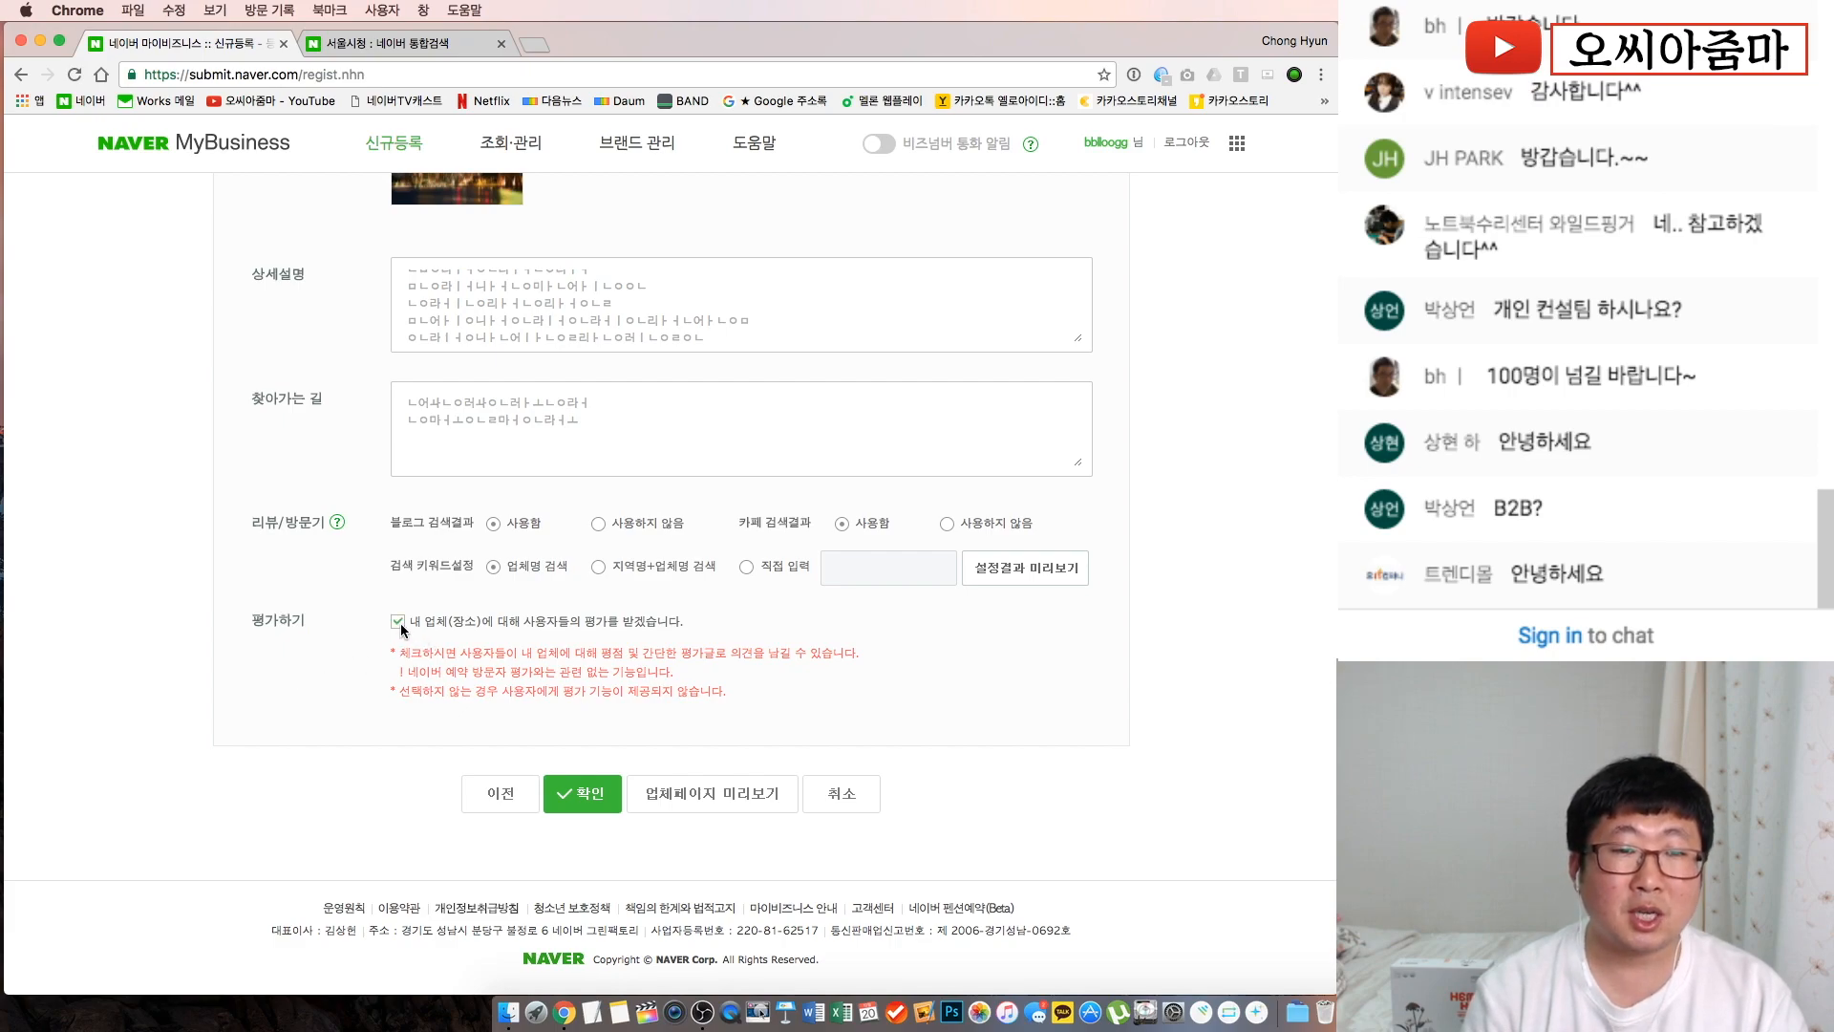
drag(426, 621, 684, 637)
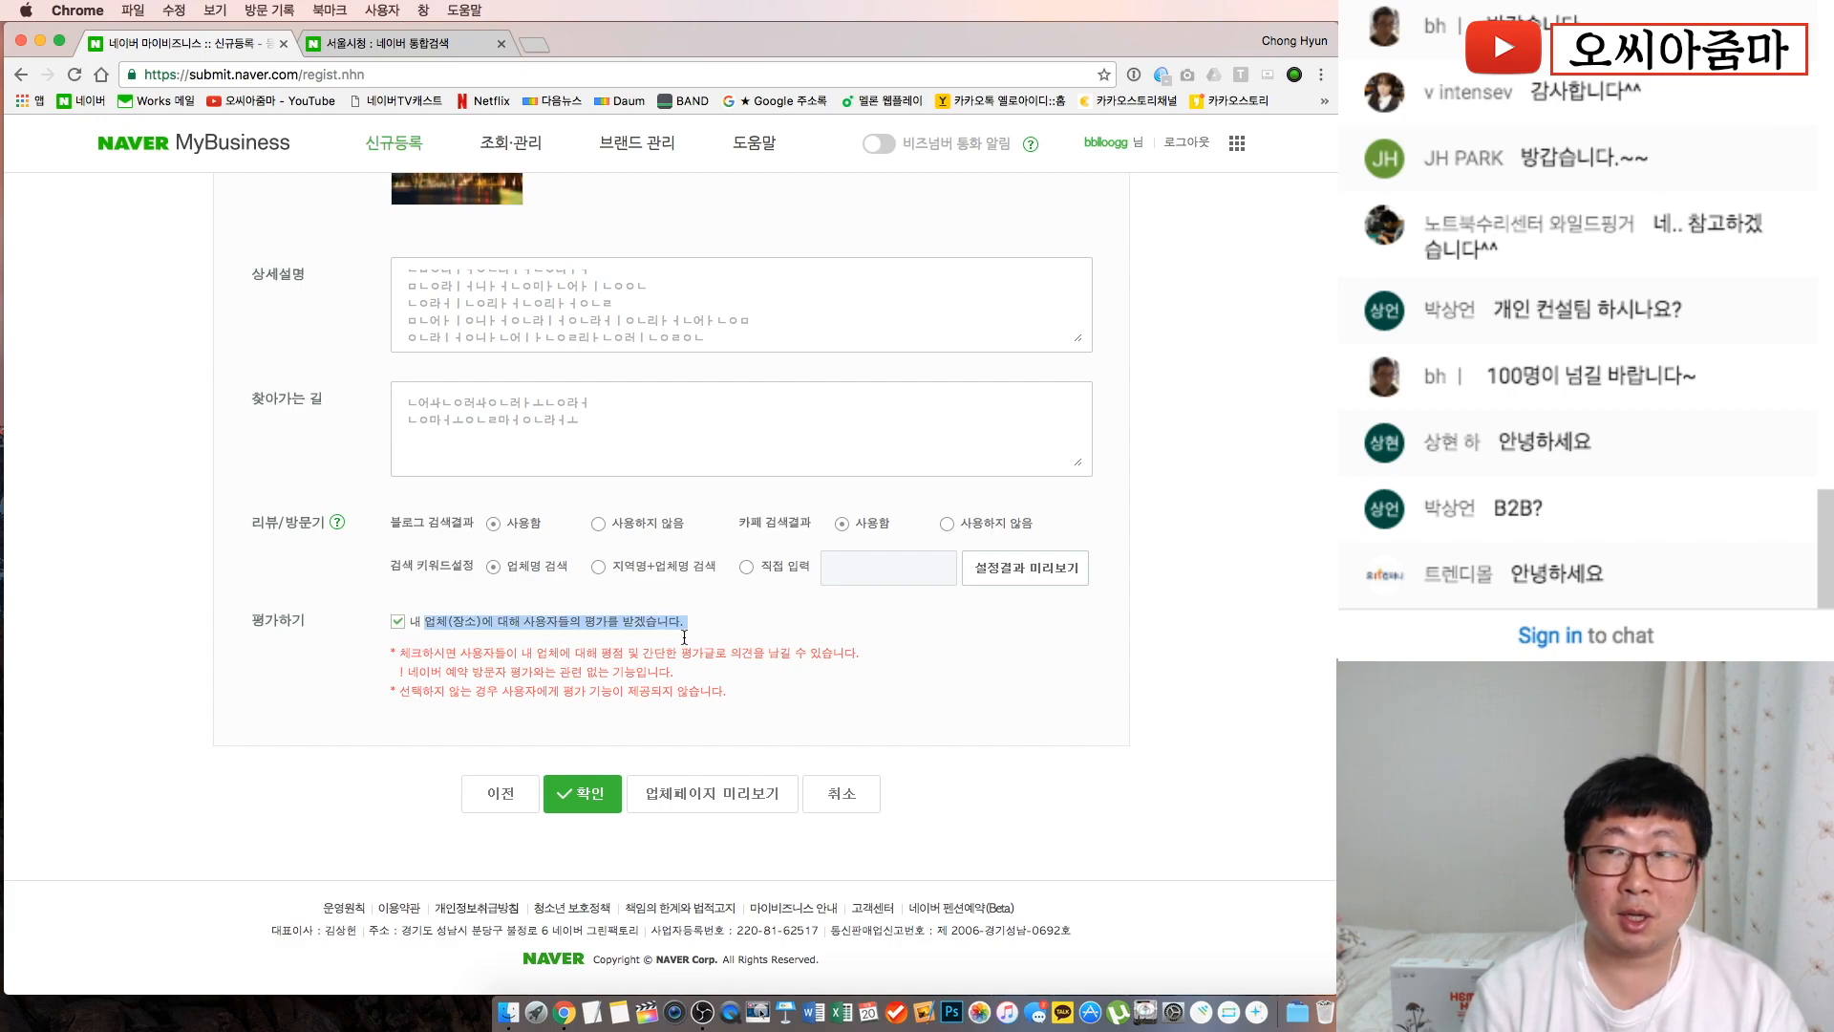
click(398, 623)
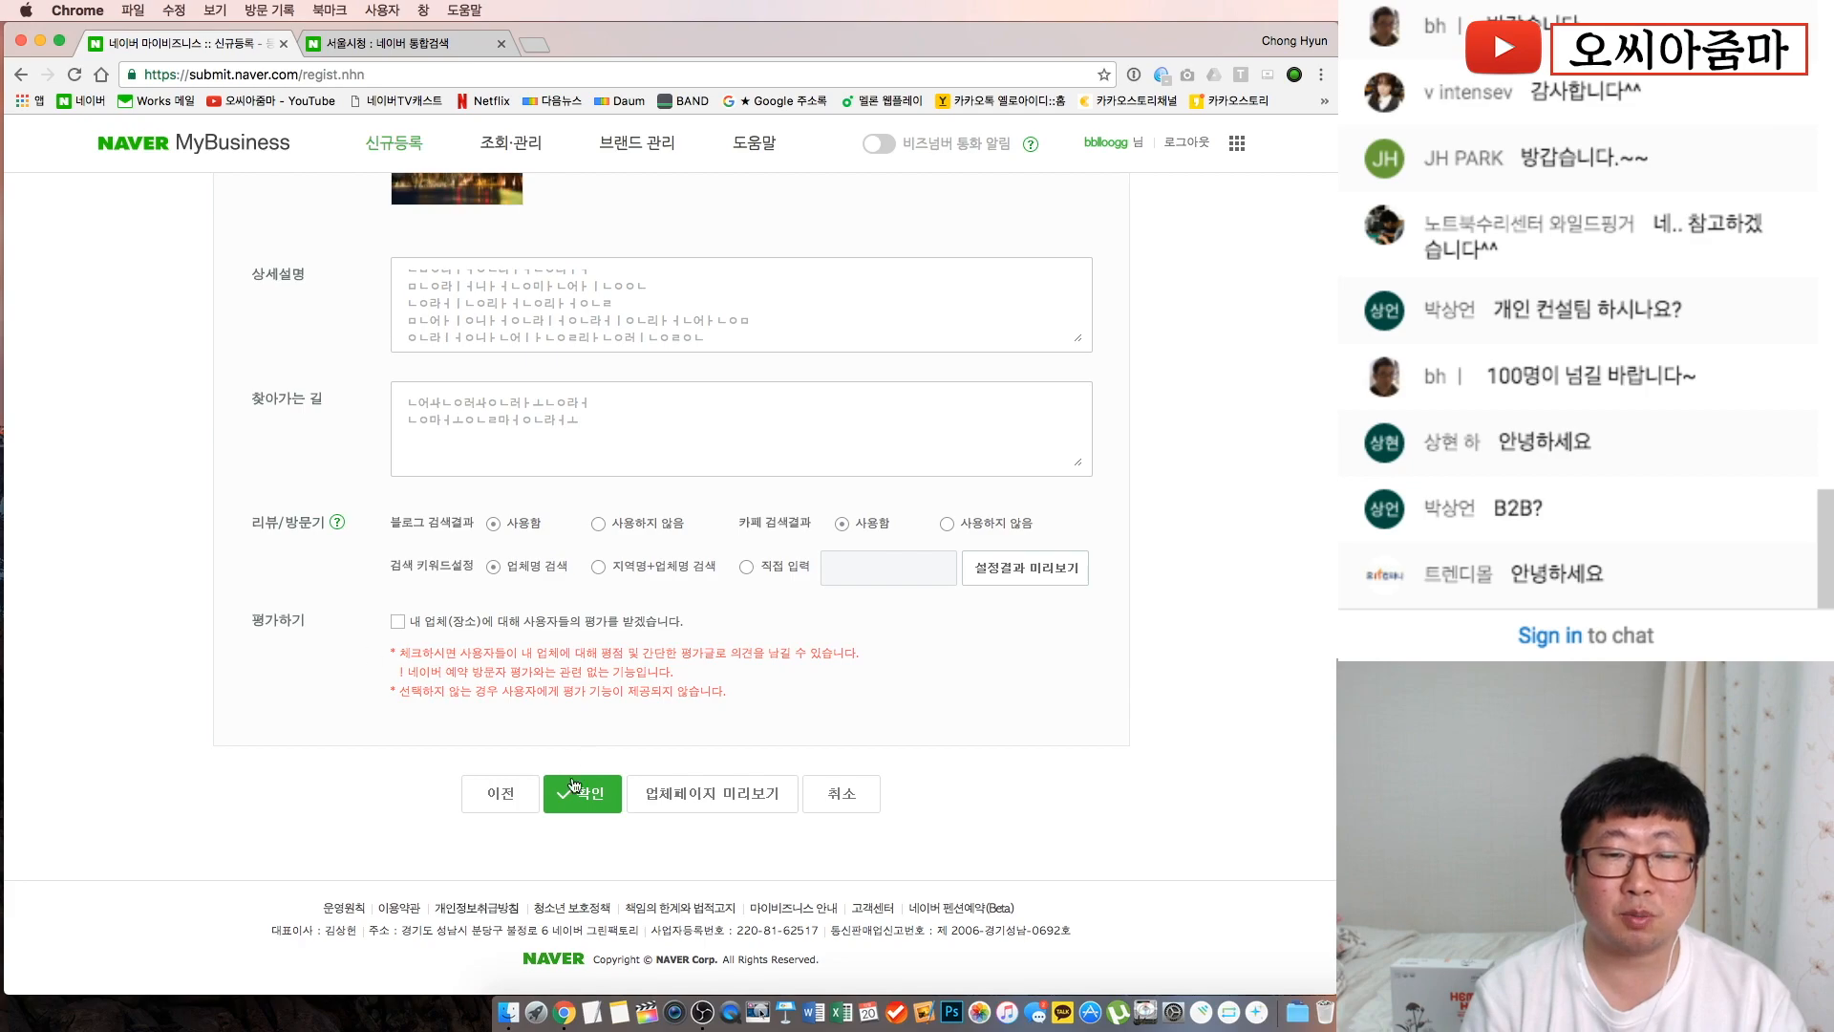
click(731, 805)
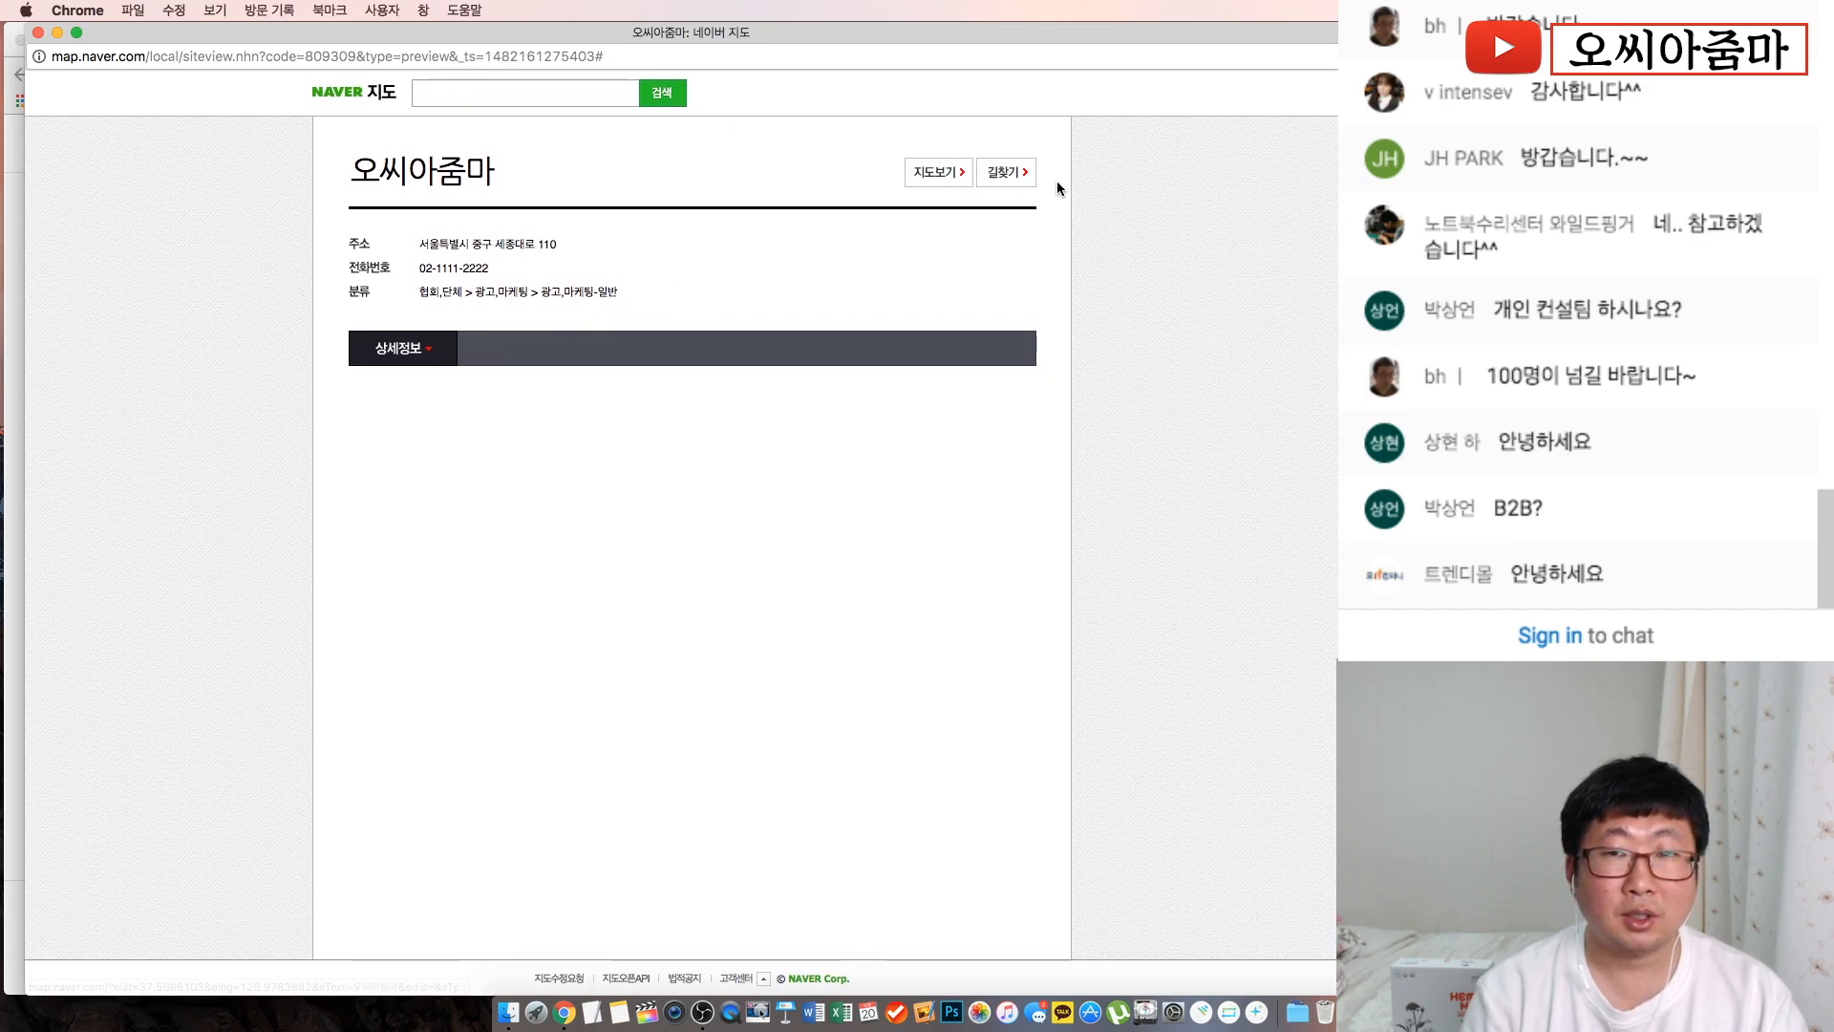
scroll(555, 341, down, 1)
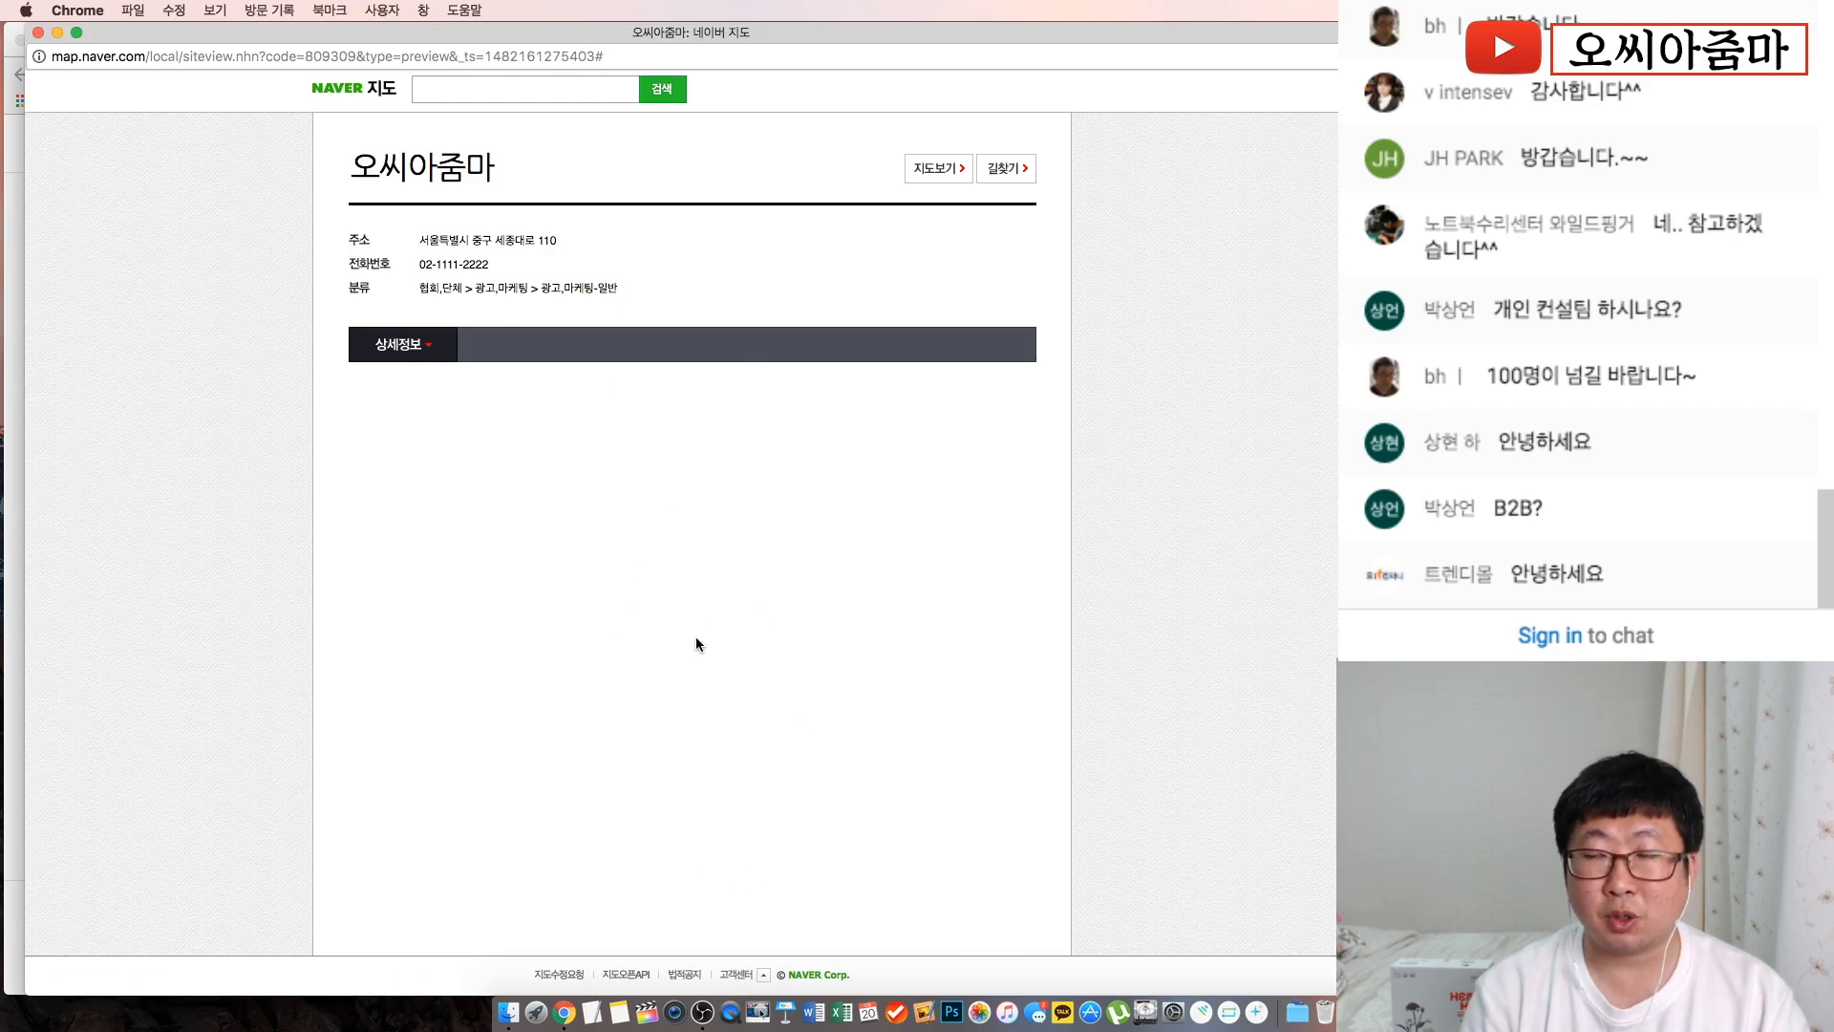
click(38, 32)
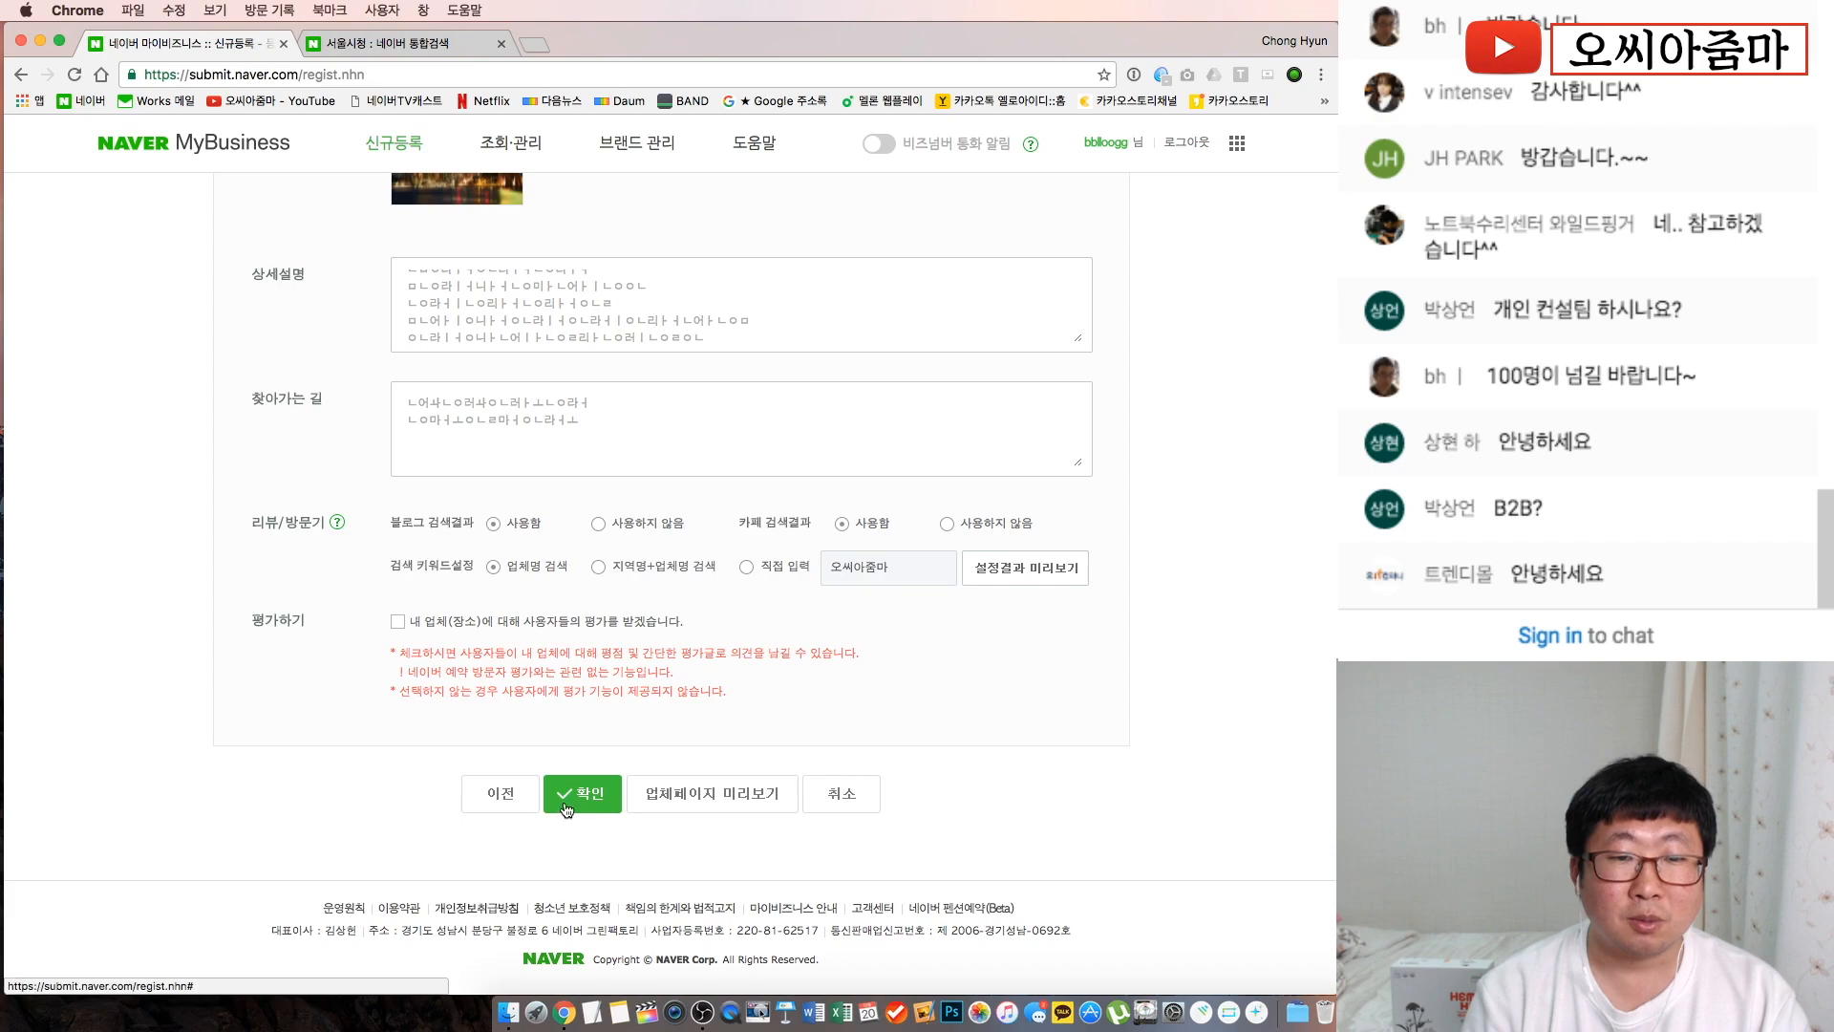
Go back to the 필수 정보 입력 step and review the entered fields
click(515, 804)
scroll(513, 802, down, 5)
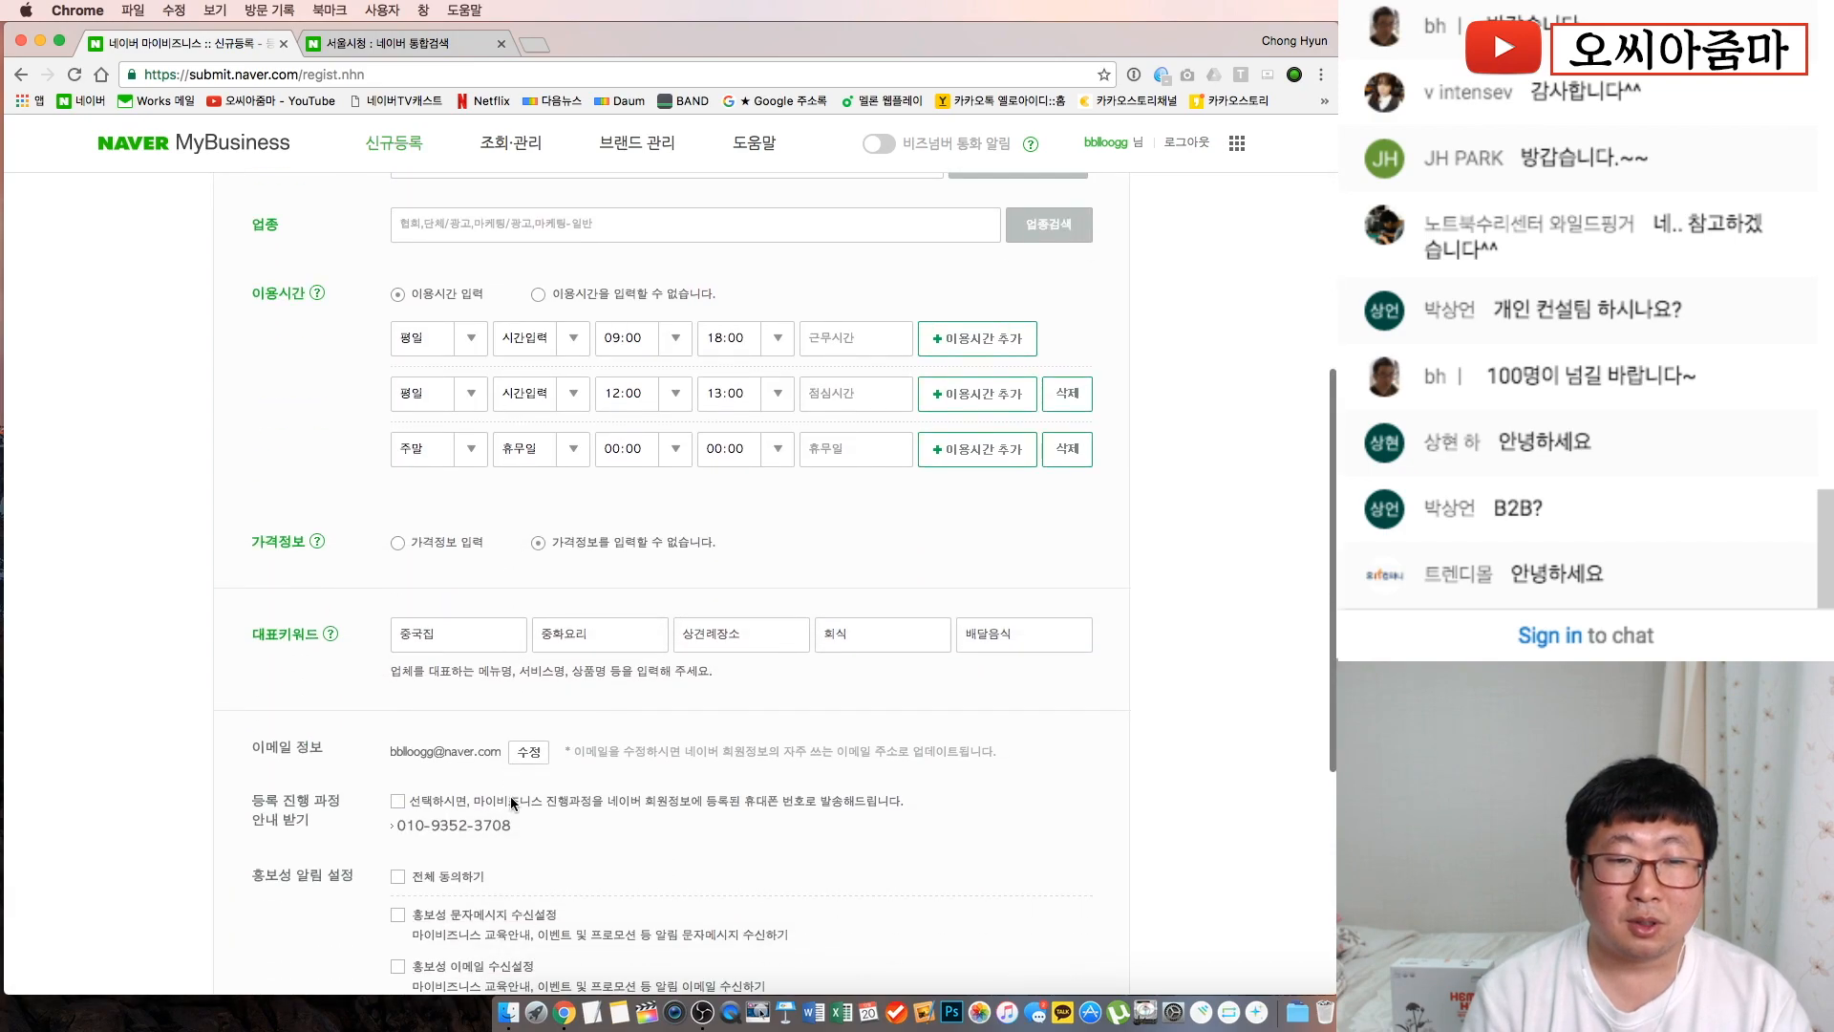
scroll(513, 802, up, 3)
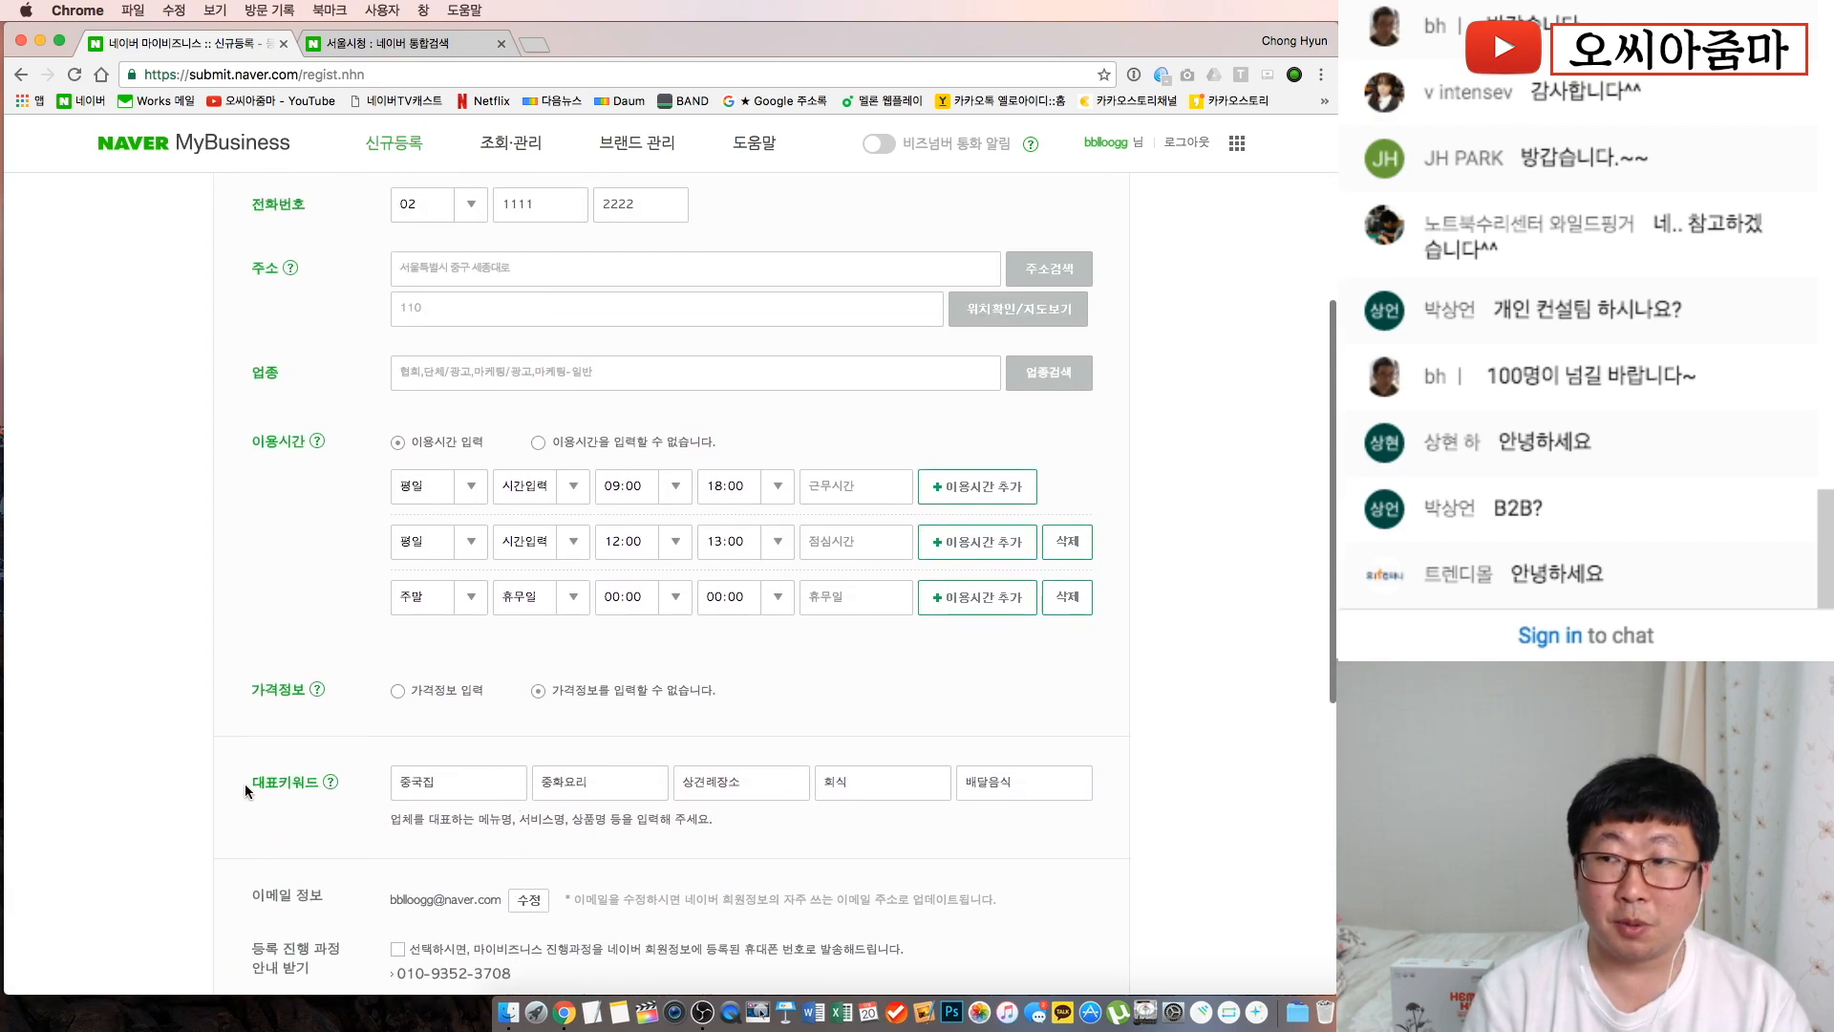
drag(245, 783, 399, 787)
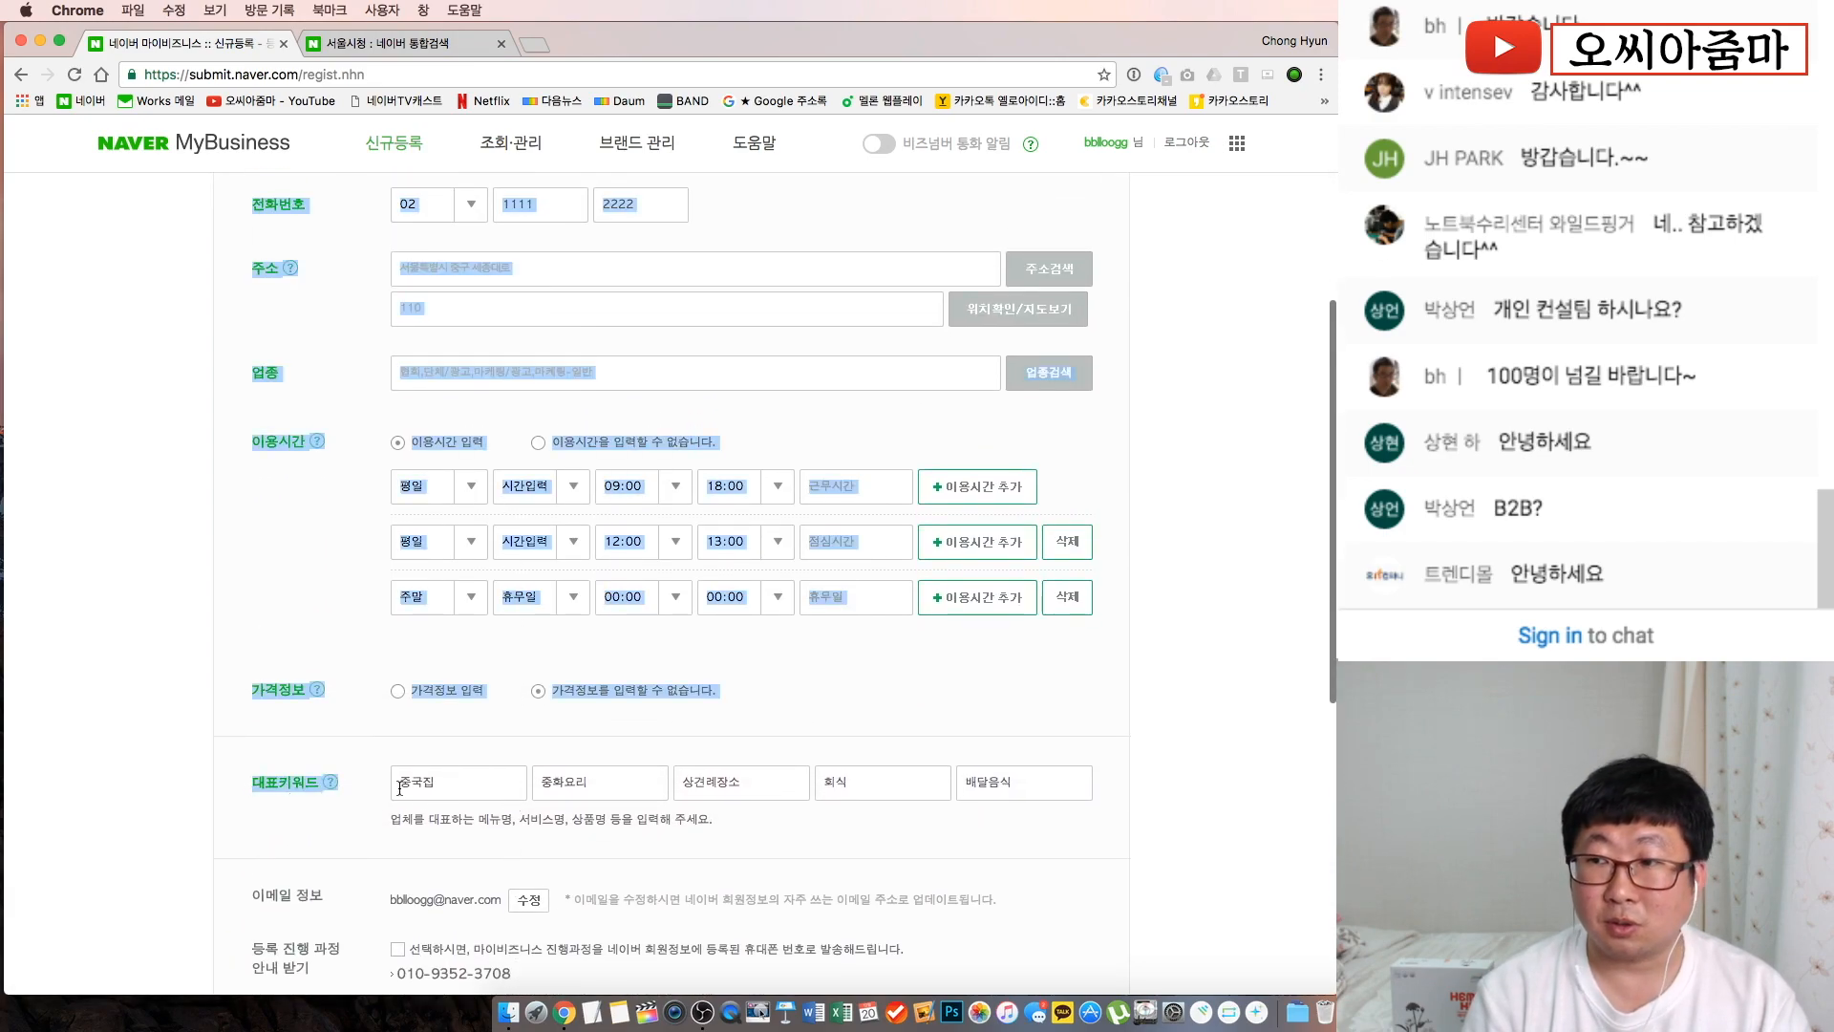
click(1088, 822)
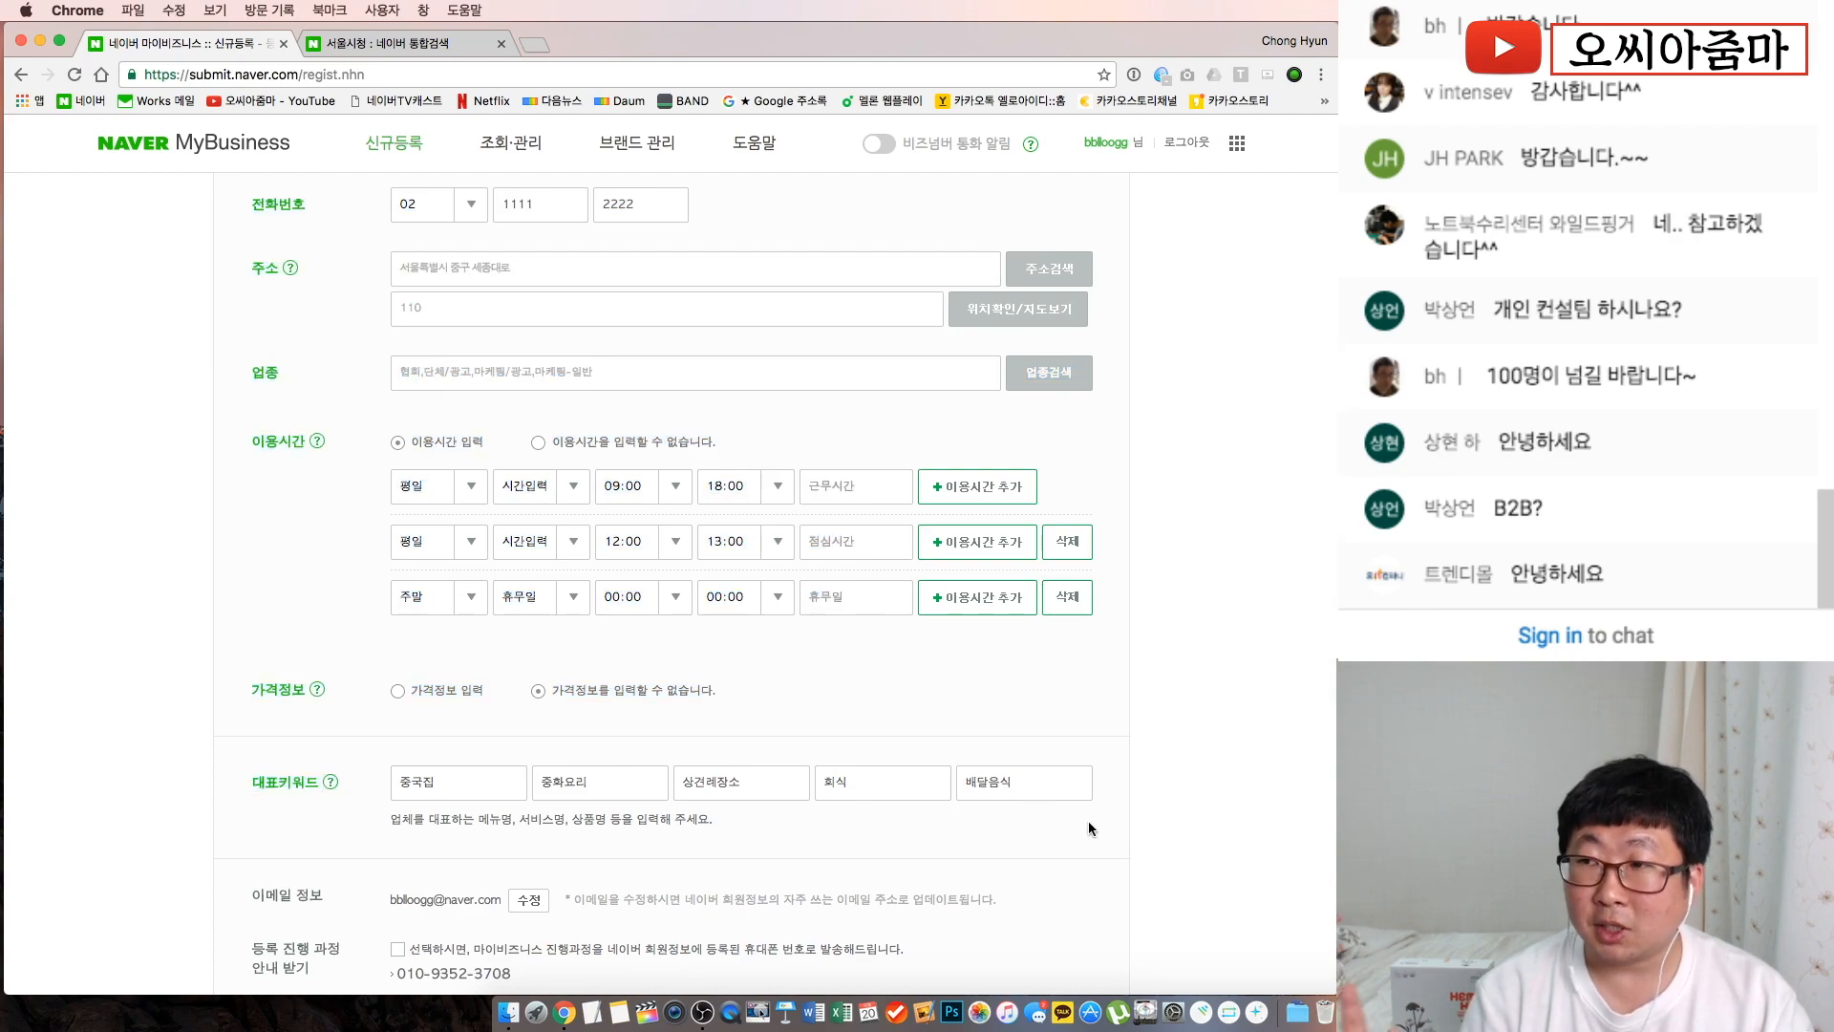